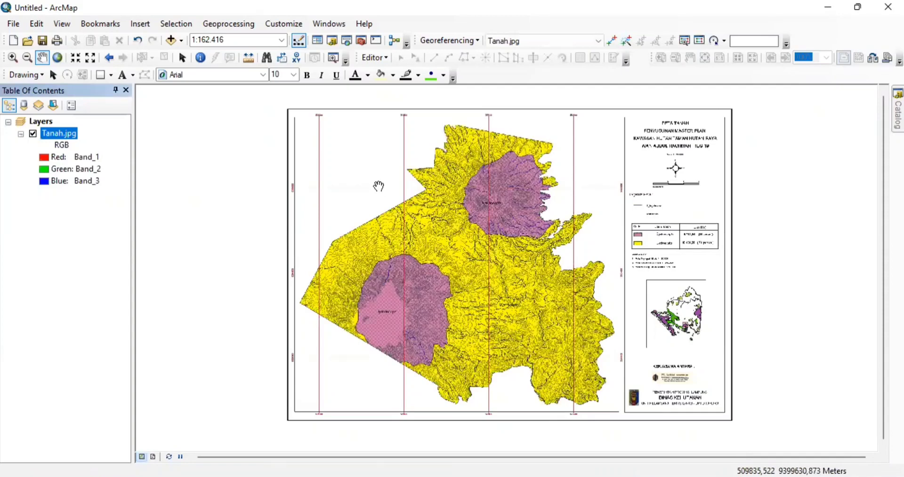
- Pin the Catalog open beside the map and start adding control points, dismissing the collinear warning
left_click_drag(367, 181, 263, 188)
left_click(898, 109)
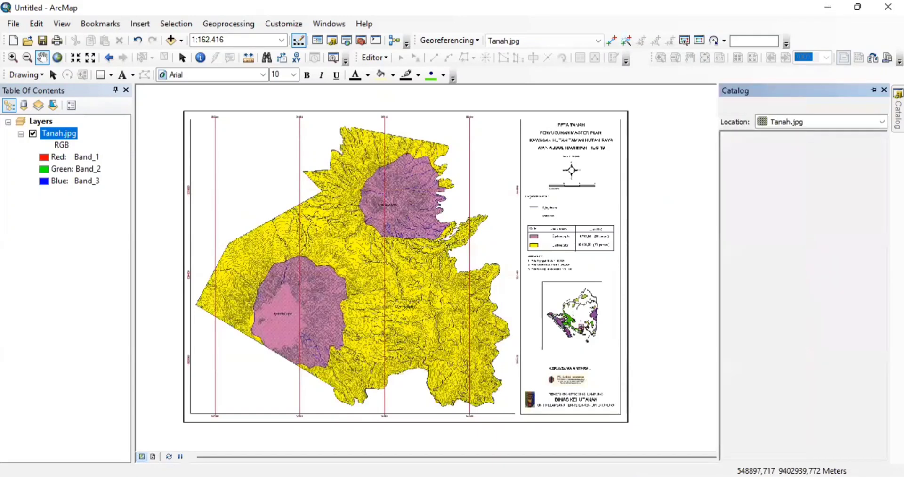
left_click(874, 90)
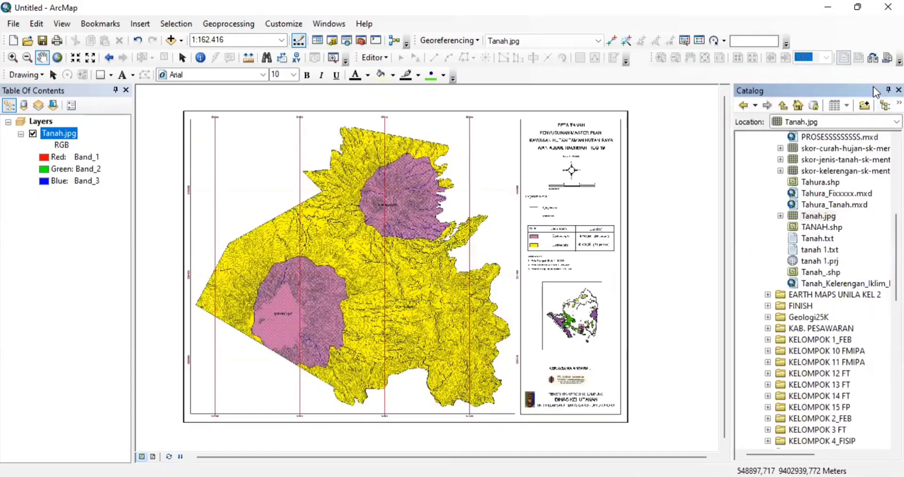
left_click(611, 42)
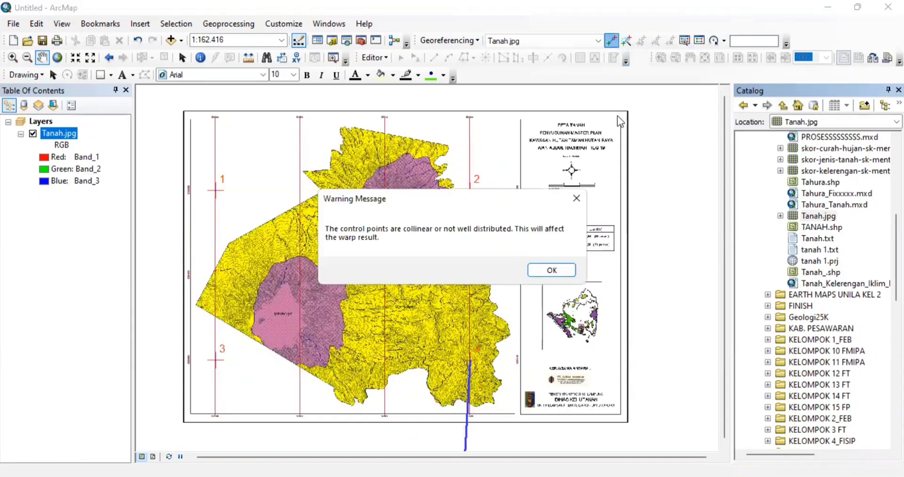
left_click(582, 197)
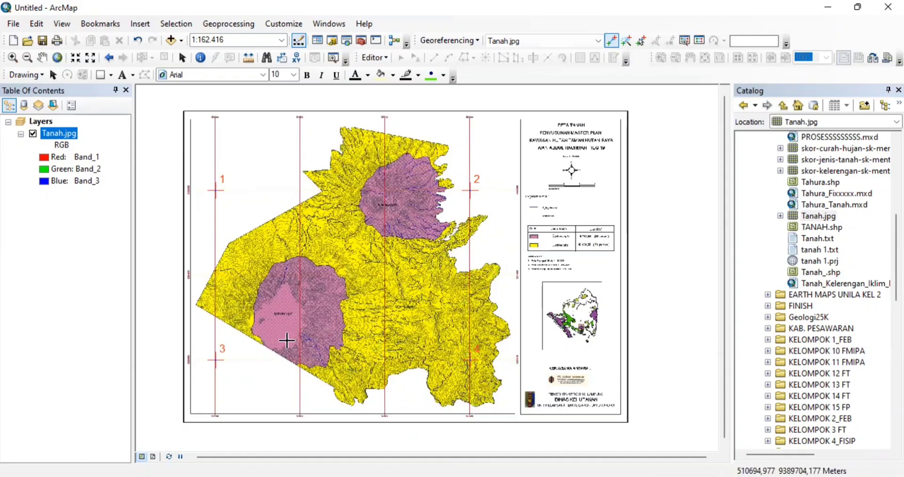
- Save the link table's four links as the text file 'UAP TANAH', then close the table
left_click(700, 41)
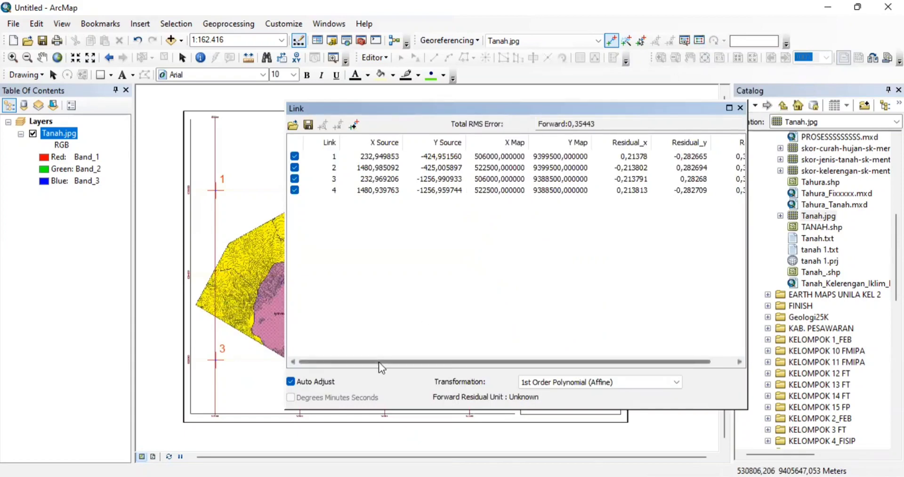
mouse_move(380, 362)
left_mouse_down()
mouse_move(456, 362)
mouse_move(384, 349)
left_mouse_up()
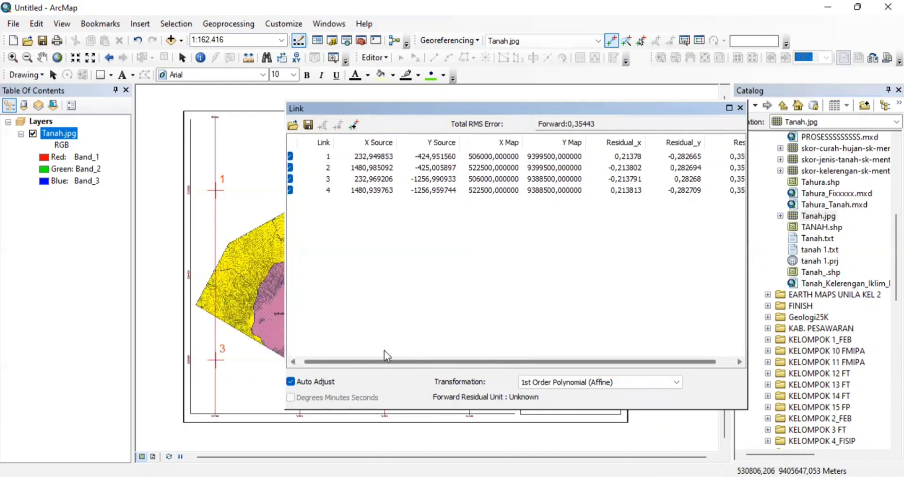
left_click(309, 125)
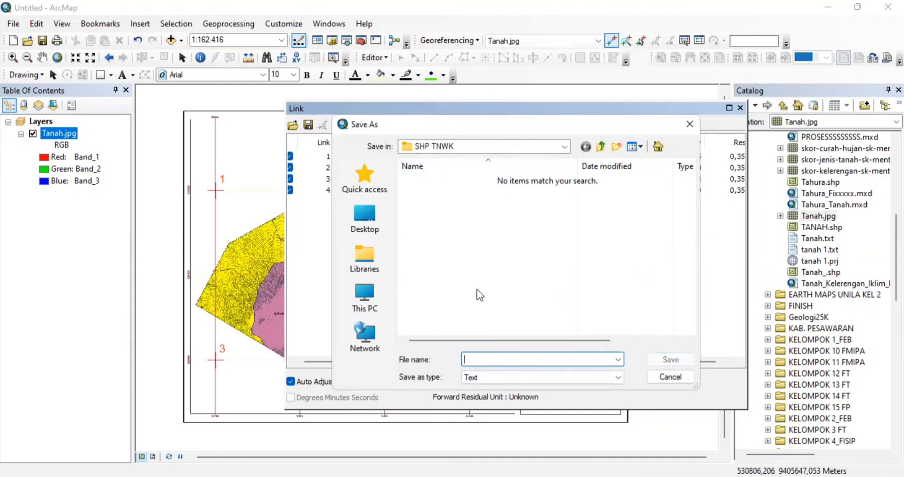
type("UAP TANA")
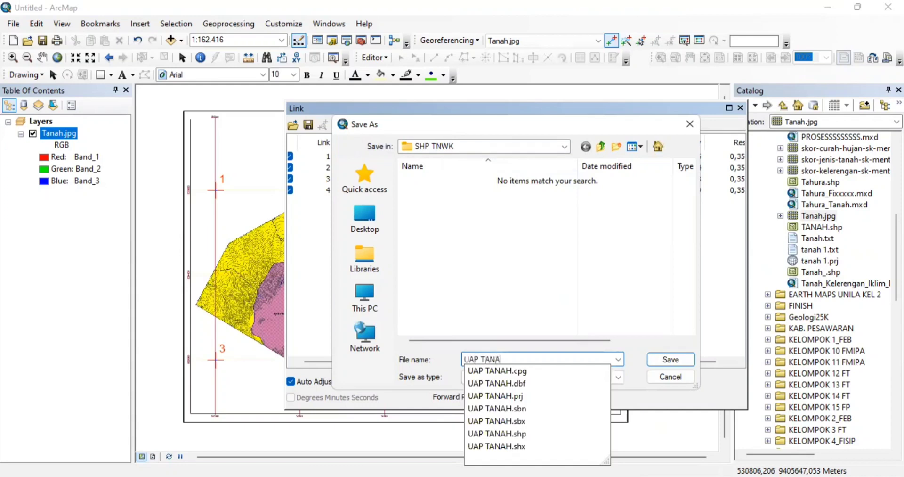
type("H")
key("Return")
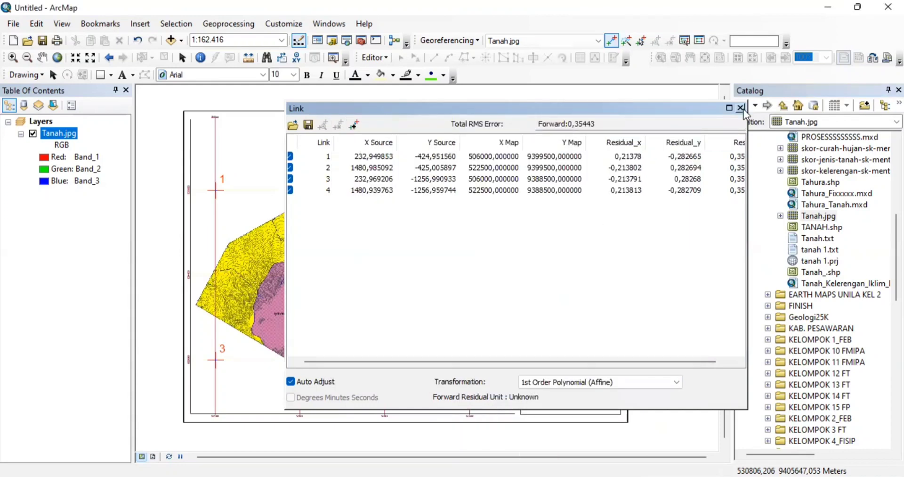
left_click(741, 107)
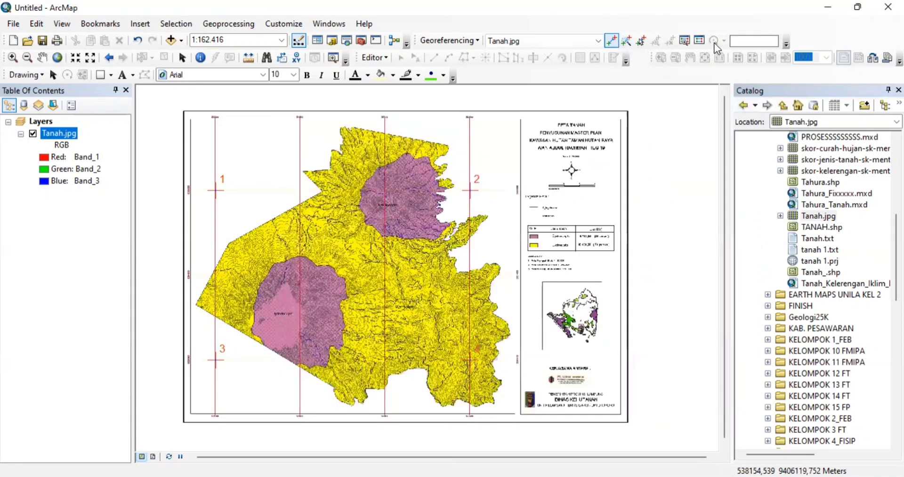
- Run Update Georeferencing to apply the transformation permanently to Tanah.jpg
left_click(476, 41)
left_click(475, 54)
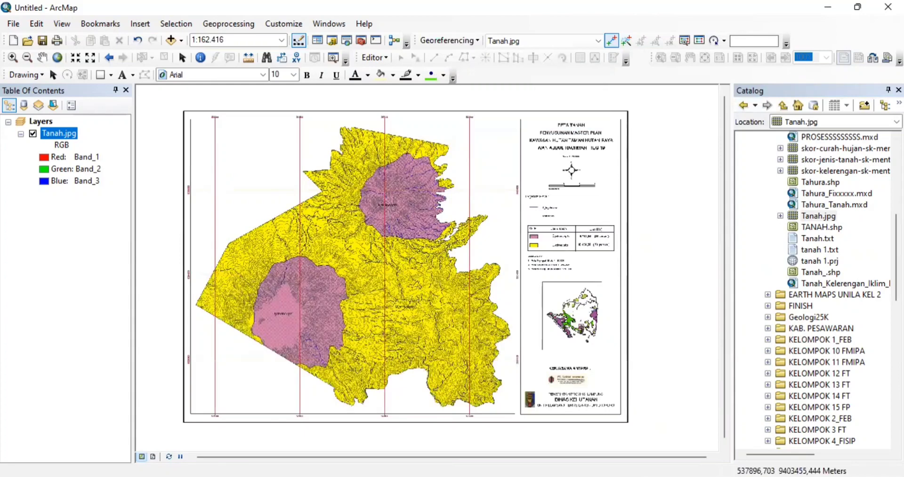
scroll(831, 287, "down", 8)
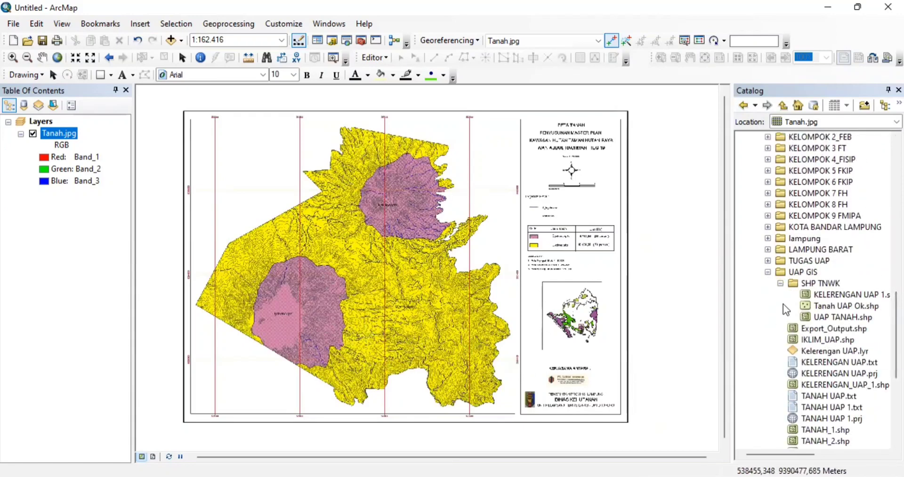
- Create a new Polygon shapefile named 'UAP TANAH 1' in the SHP TNWK folder
left_click(811, 284)
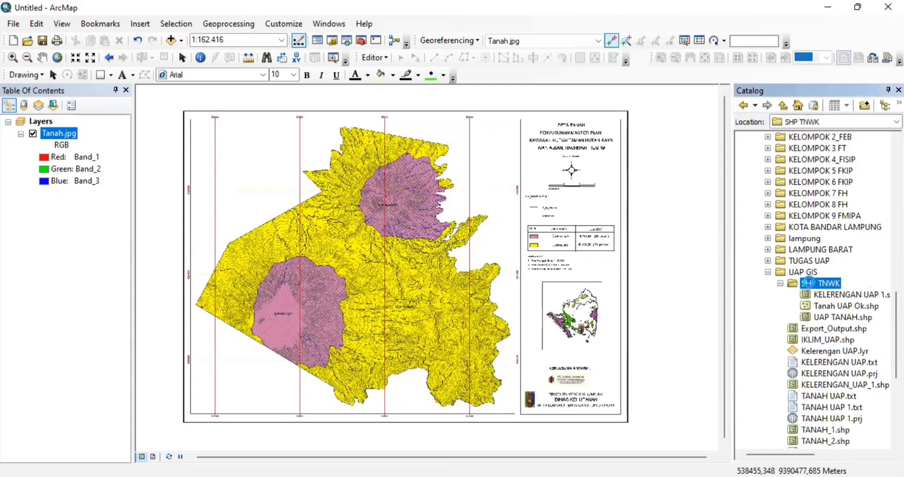
right_click(808, 282)
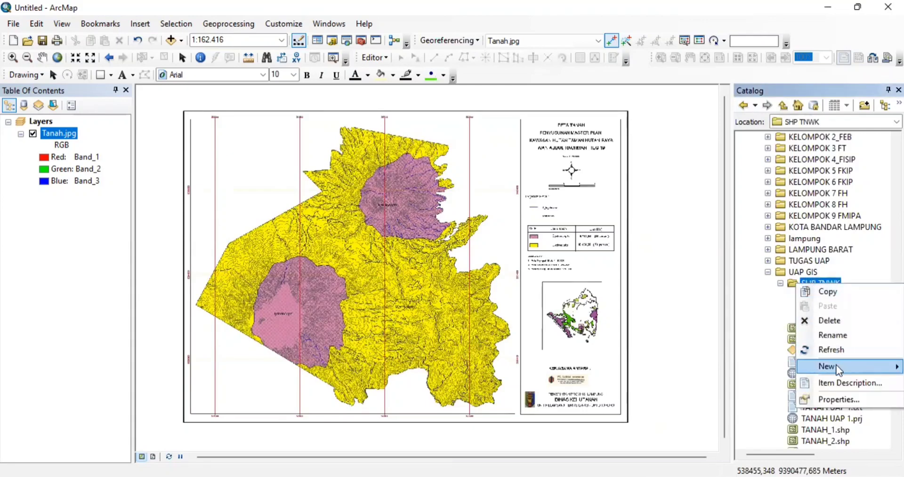
mouse_move(840, 366)
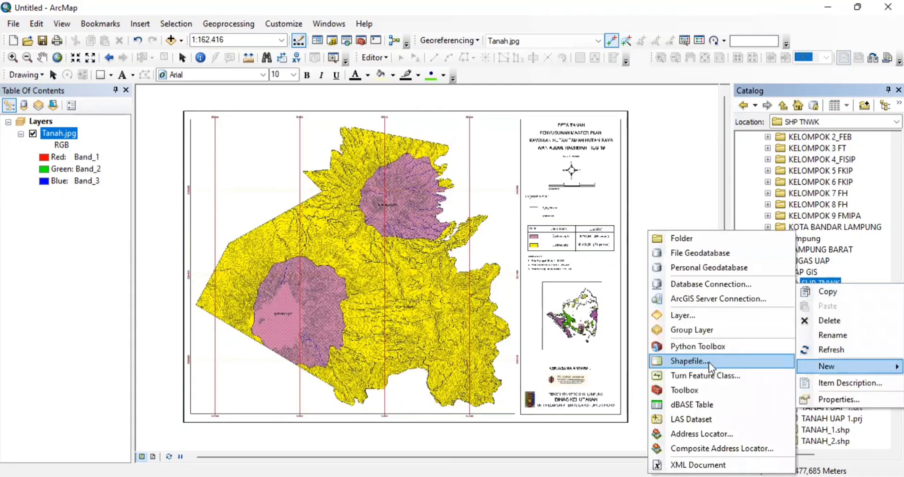
left_click(710, 364)
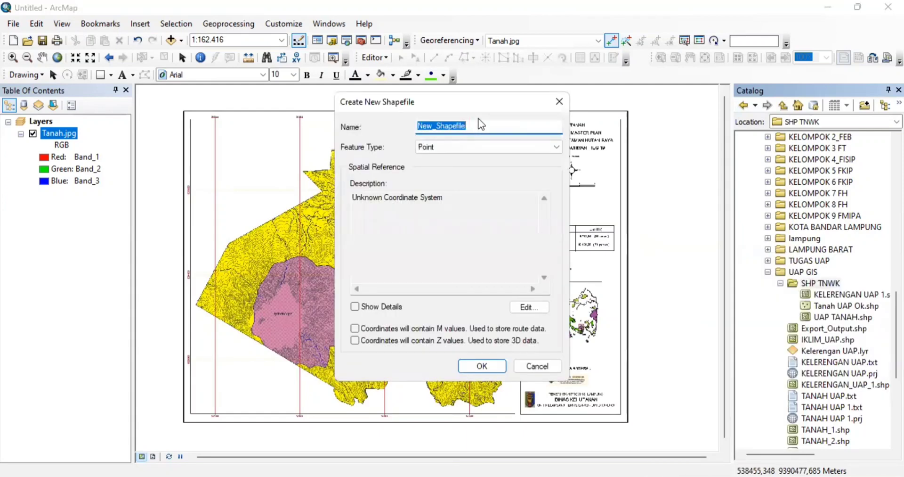
type("UA")
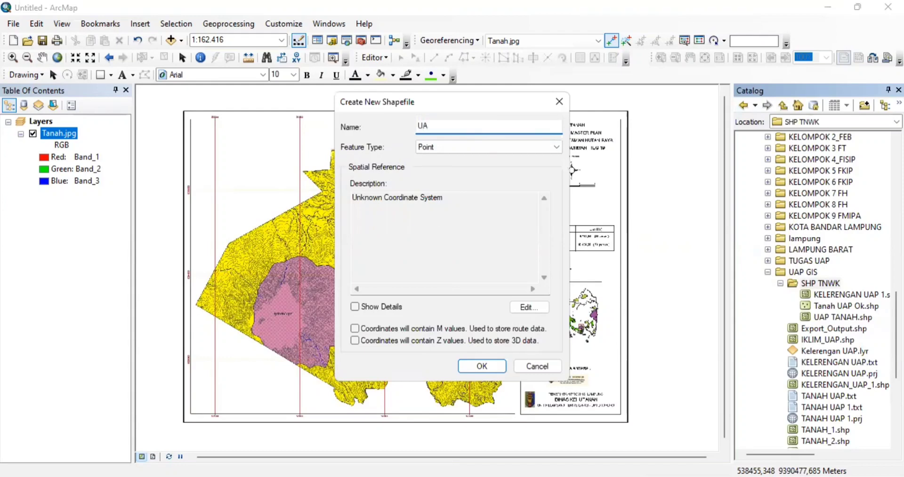
type("P TANAH 1")
left_click(557, 147)
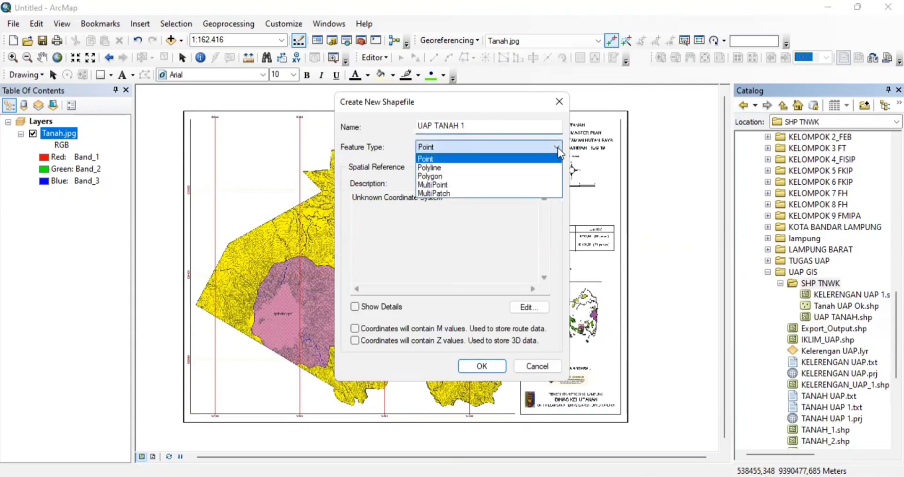
left_click(525, 176)
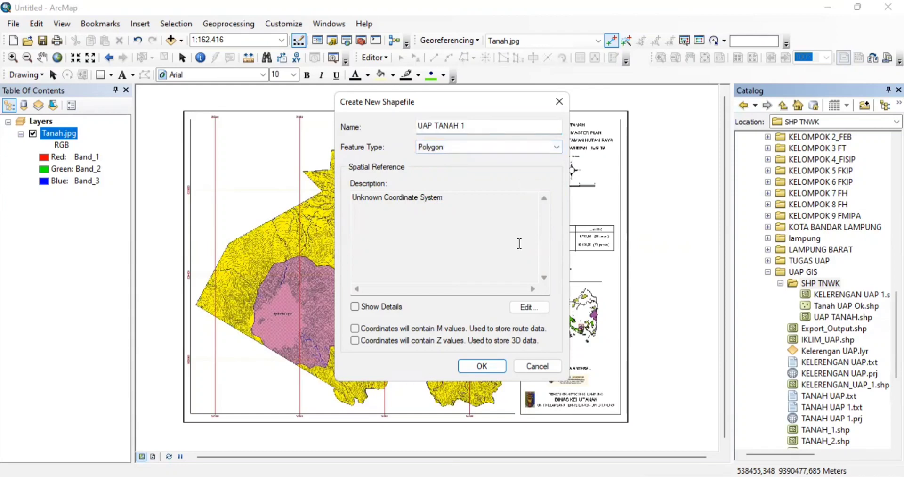
- Set the shapefile's coordinate system to WGS 1984 UTM Zone 48S and create it
left_click(540, 308)
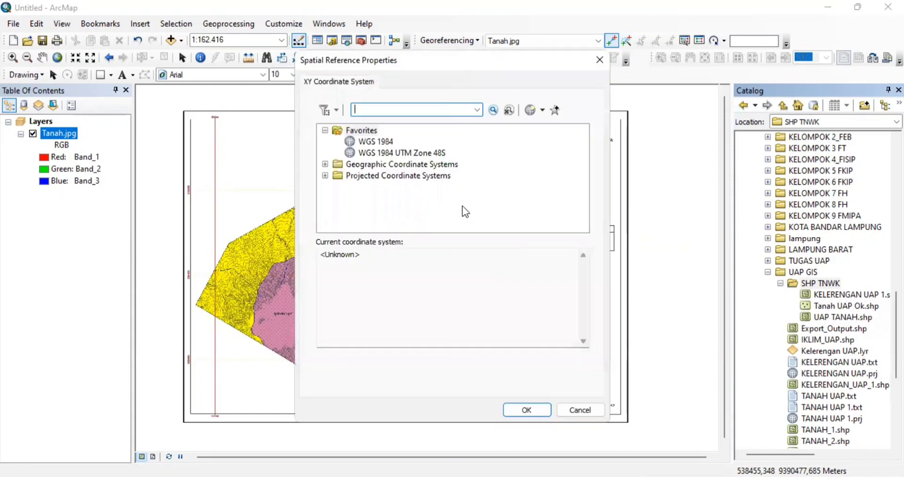
left_click(380, 142)
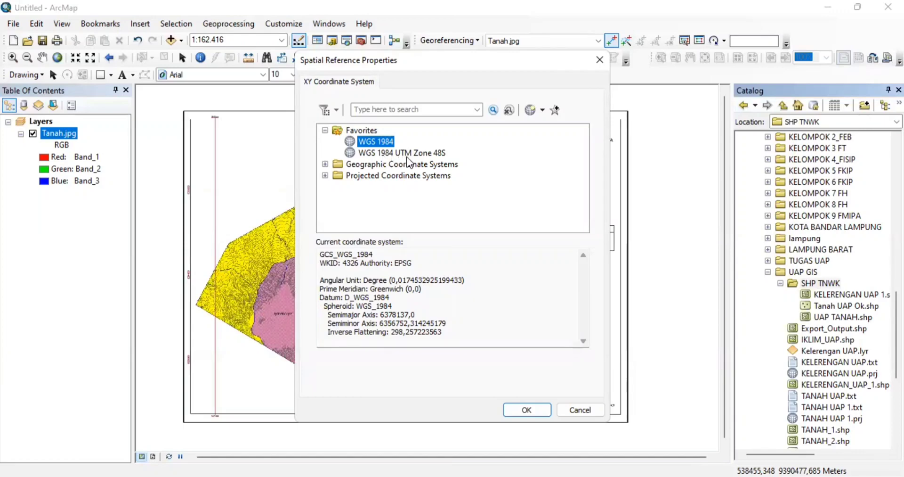
left_click(521, 414)
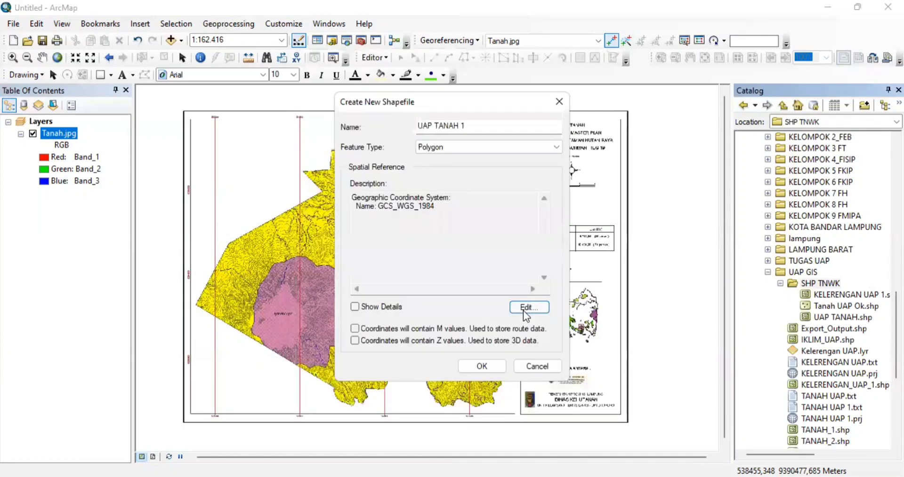
left_click(524, 309)
left_click(400, 152)
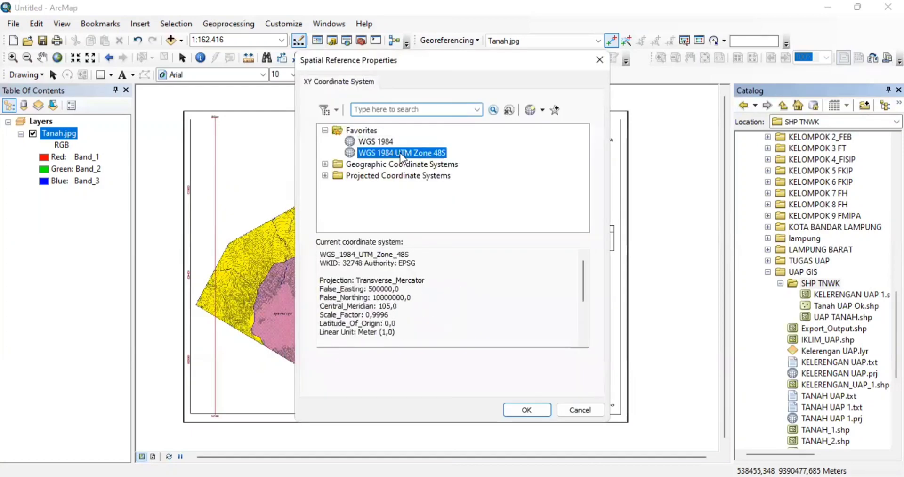
left_click(529, 412)
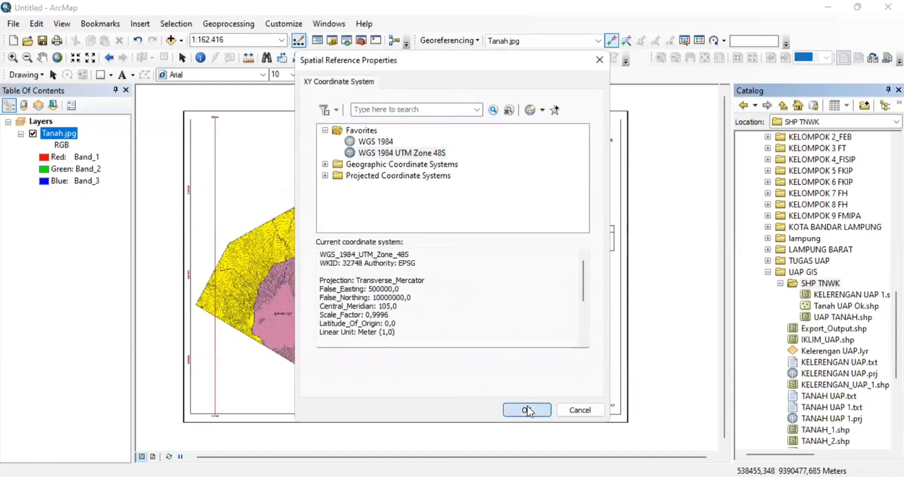
left_click(482, 372)
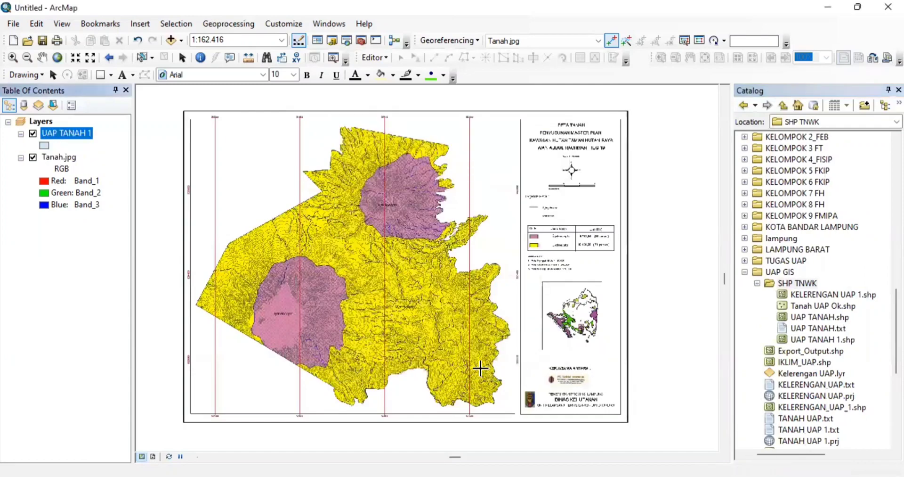
- Start an edit session on the UAP TANAH 1 layer
left_click(90, 133)
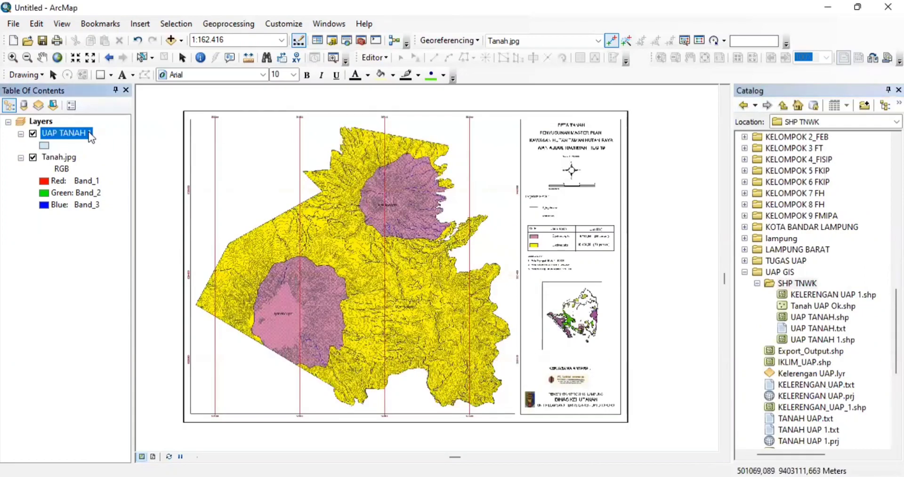
left_click(383, 57)
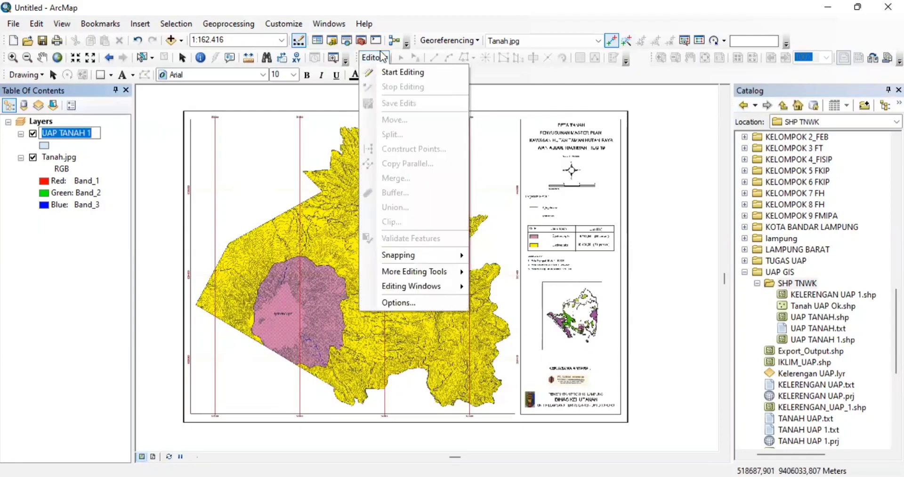
left_click(396, 73)
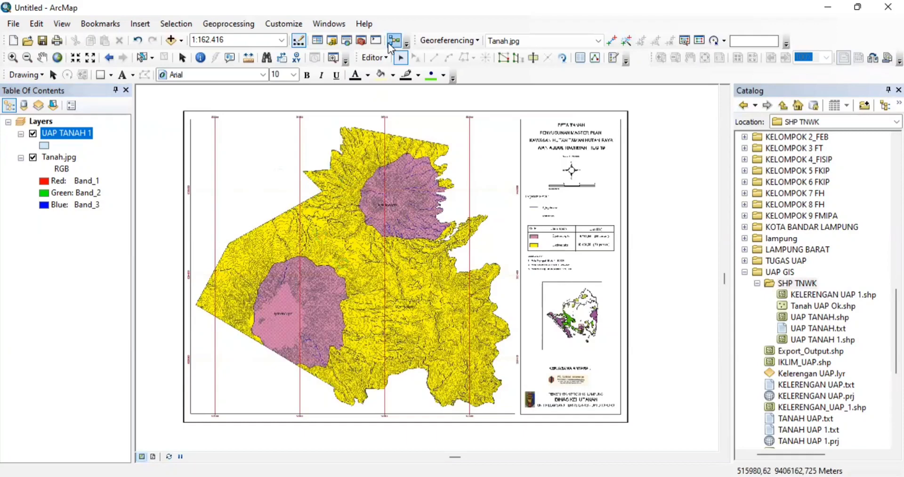
- In Create Features, pick the UAP TANAH 1 template and the Polygon construction tool
left_click(382, 56)
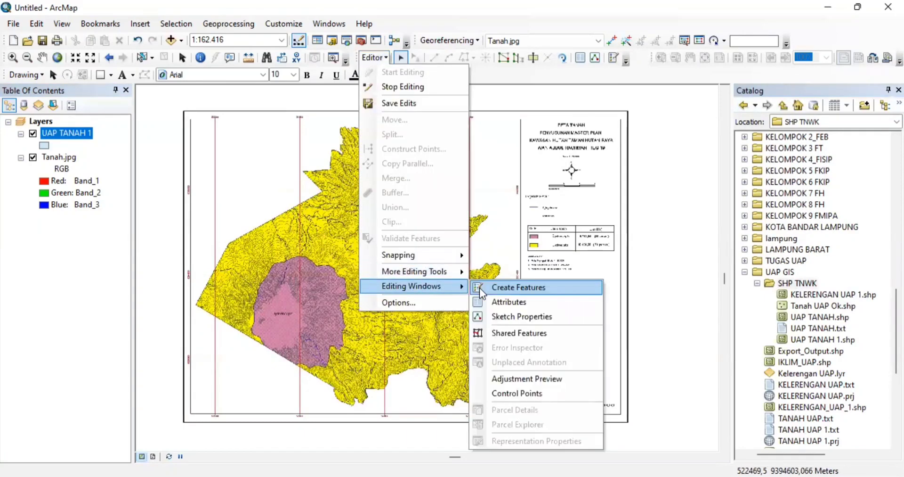
left_click(480, 287)
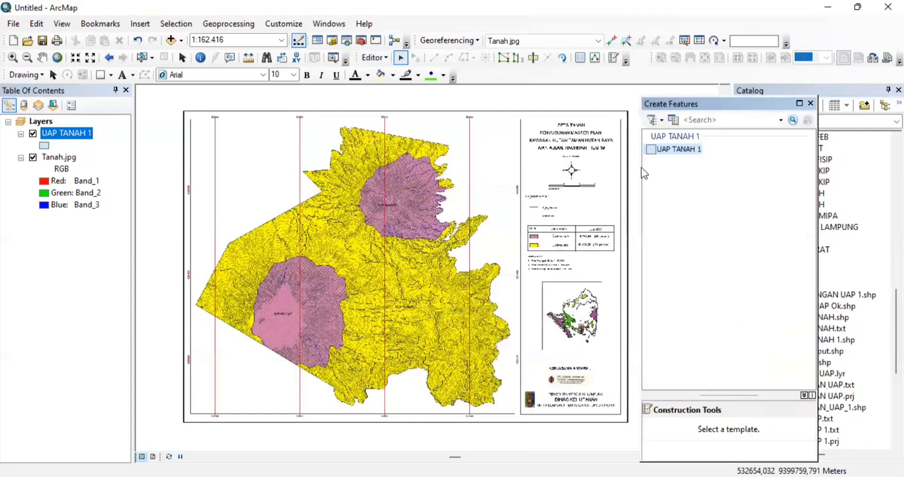
left_click_drag(657, 154, 691, 430)
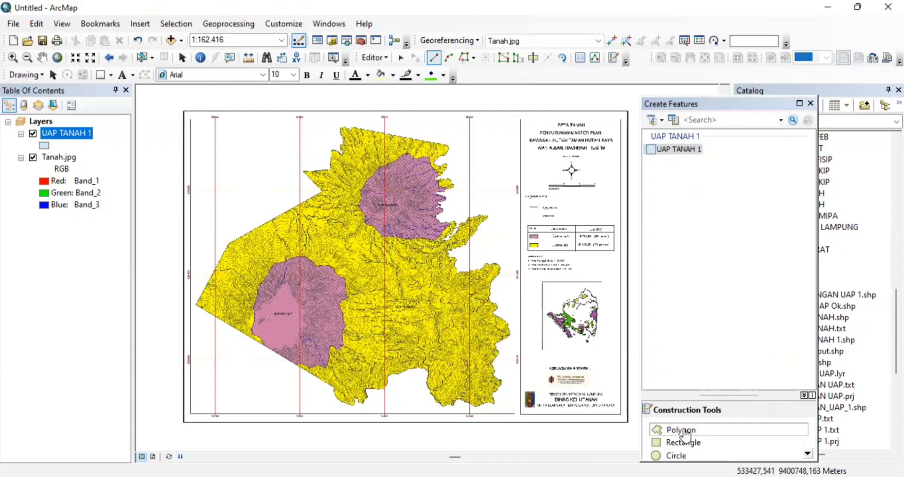
left_click(686, 431)
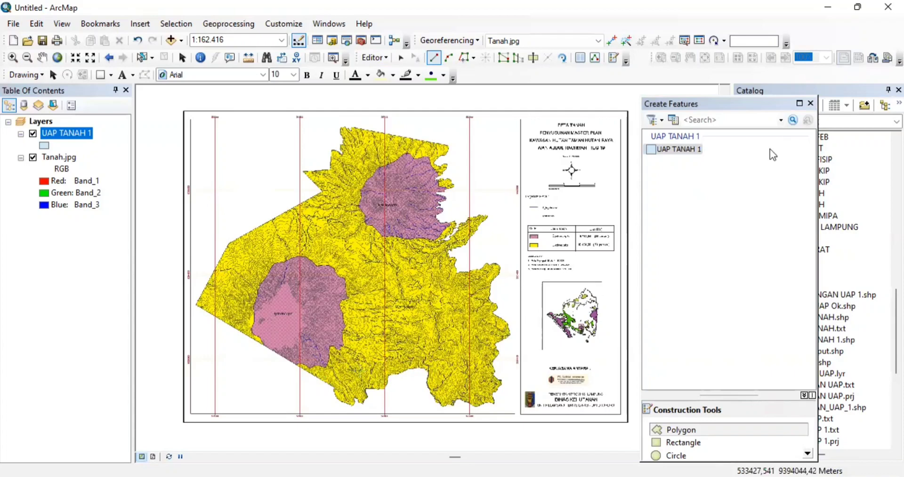
left_click(810, 104)
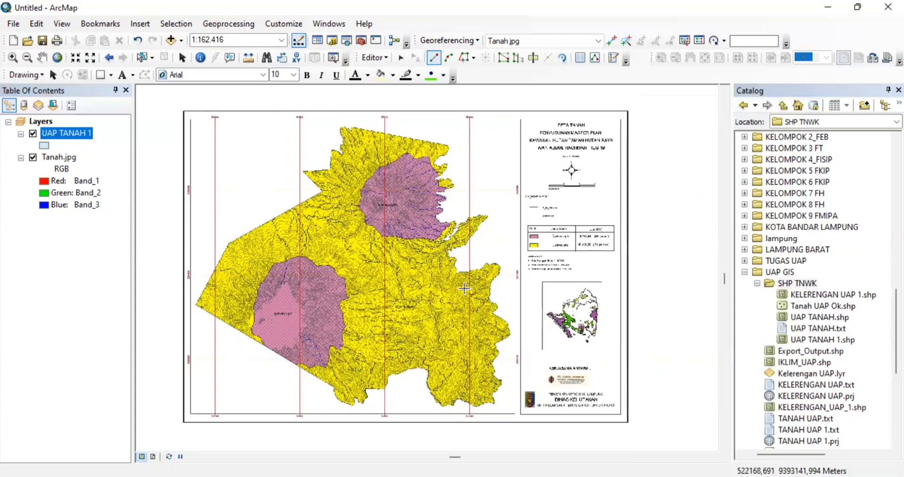
- Trace polygon vertices along the soil map's south-west and western edges, then finish the sketch
scroll(464, 288, "up", 2)
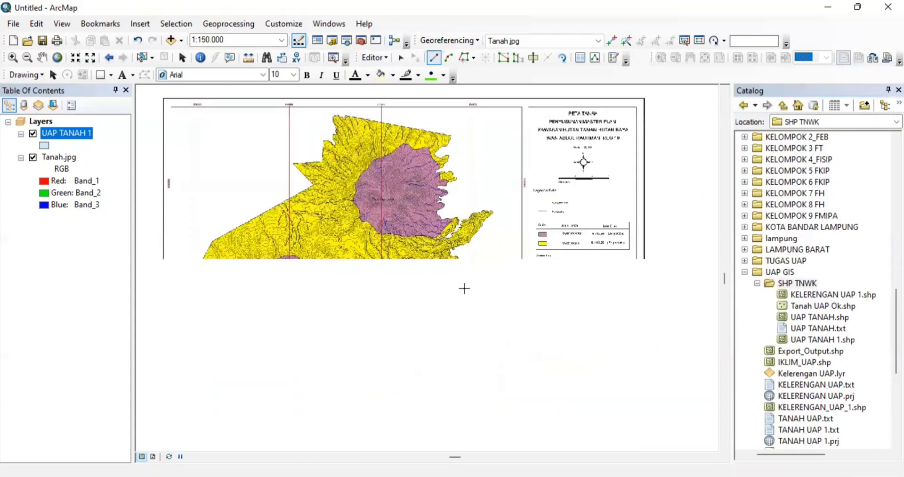
scroll(464, 288, "up", 2)
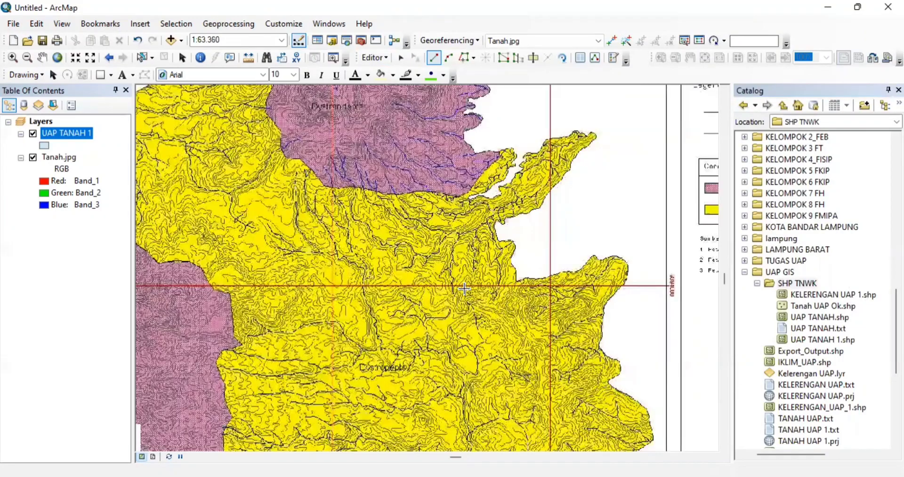
left_click_drag(464, 288, 533, 237)
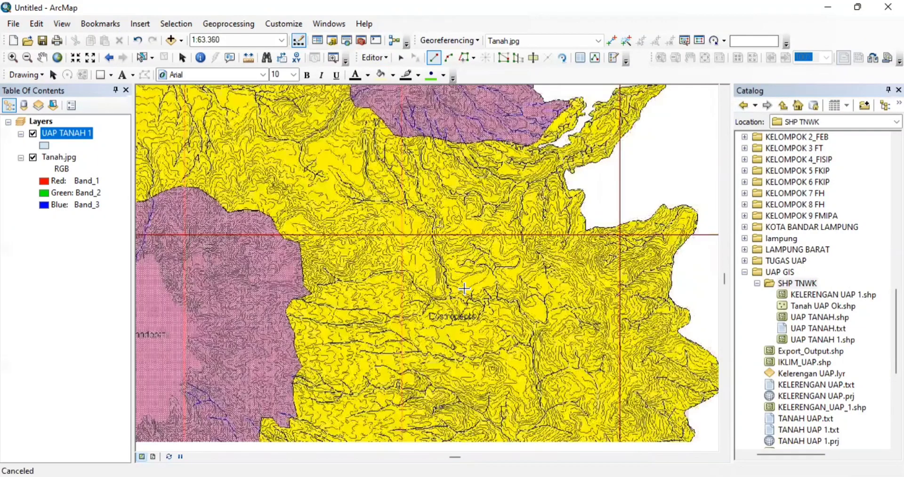
left_click_drag(464, 288, 525, 219)
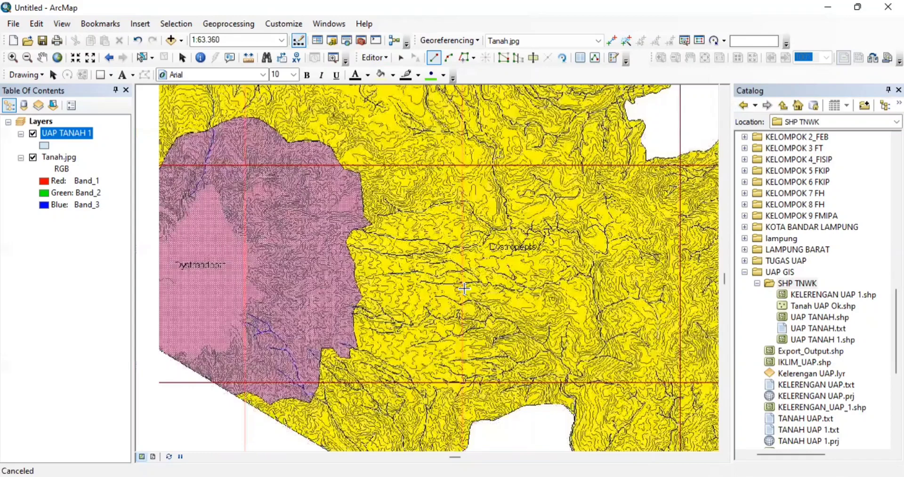
scroll(464, 288, "down", 2)
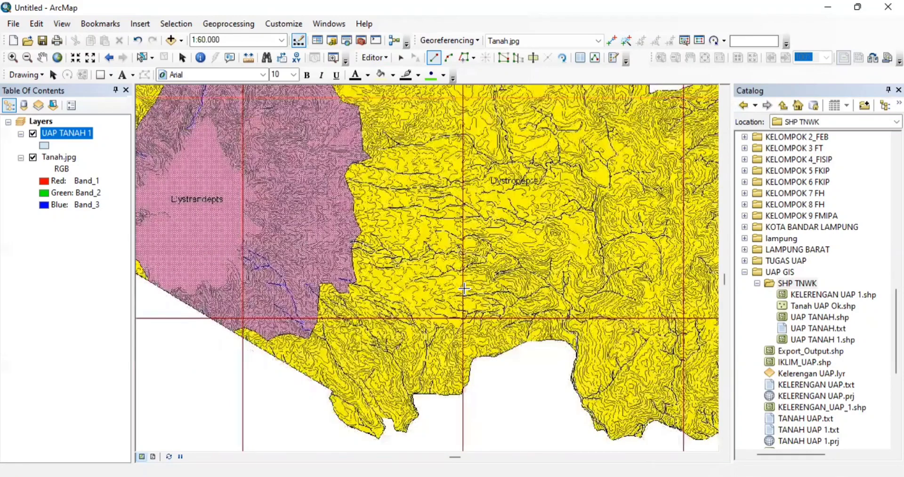
left_click_drag(464, 288, 525, 285)
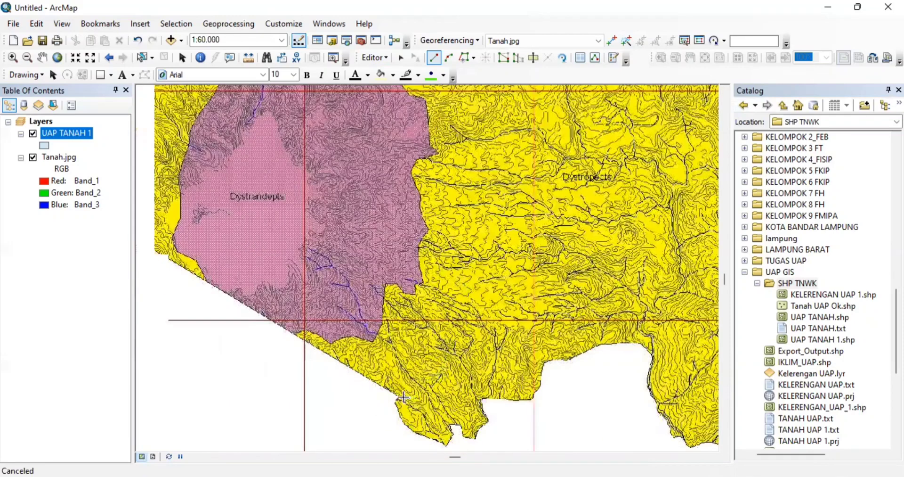
left_click(400, 395)
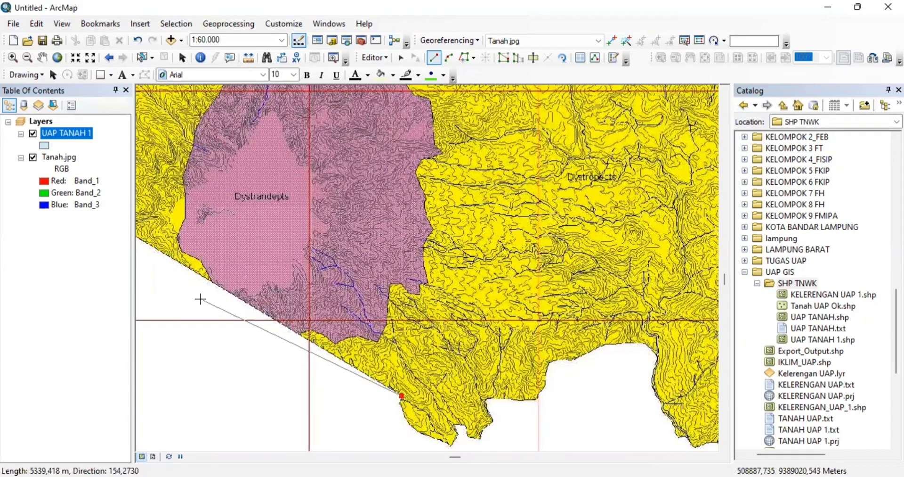
key("Left")
key("Left")
key("Left")
key("Left")
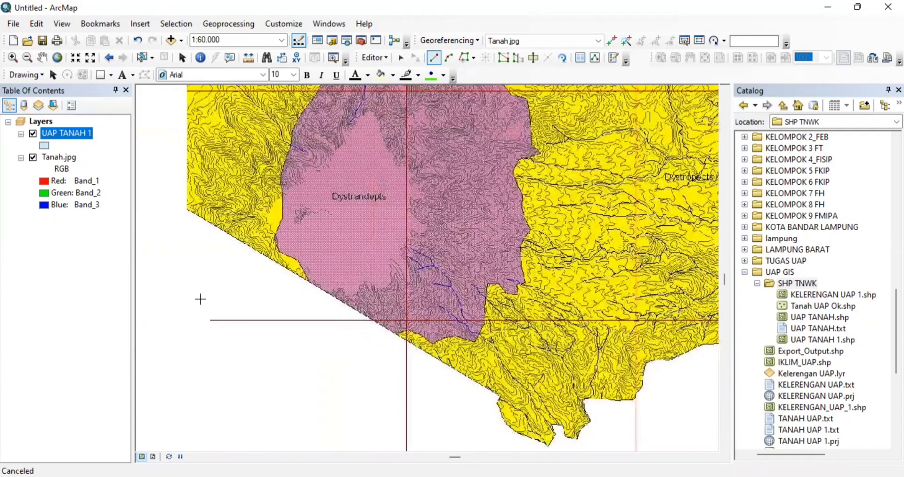
key("Left")
key("Up")
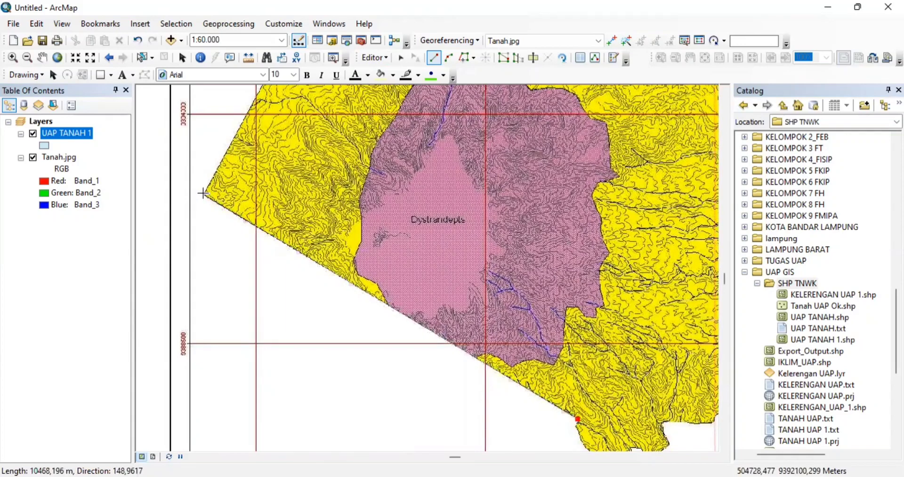
left_click(203, 193)
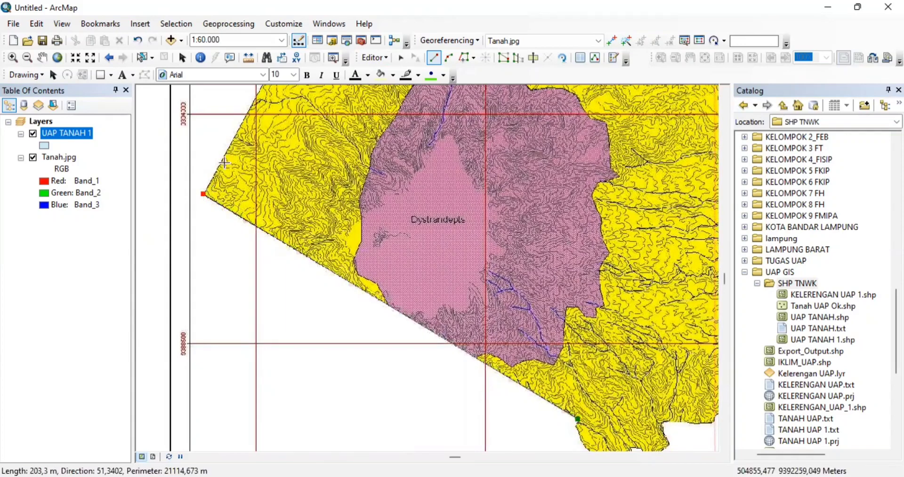
key("Up")
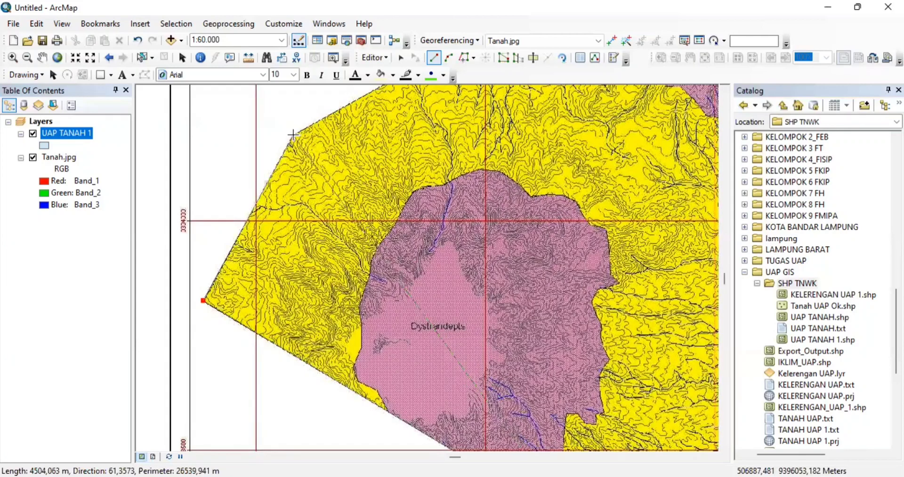
double_click(293, 135)
- Continue adding polygon vertices along the map's upper boundary
key("Right")
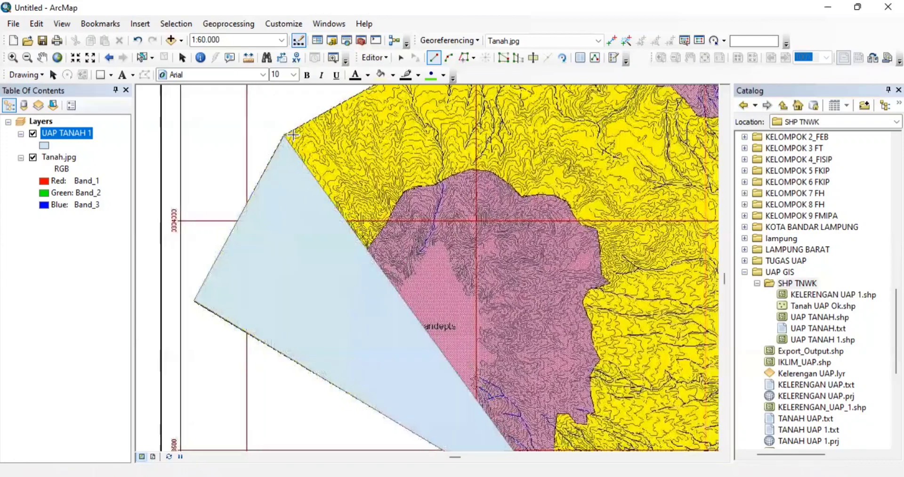
key("Escape")
key("Up")
key("Up")
key("Up")
key("Up")
key("Up")
key("Up")
key("Up")
key("Up")
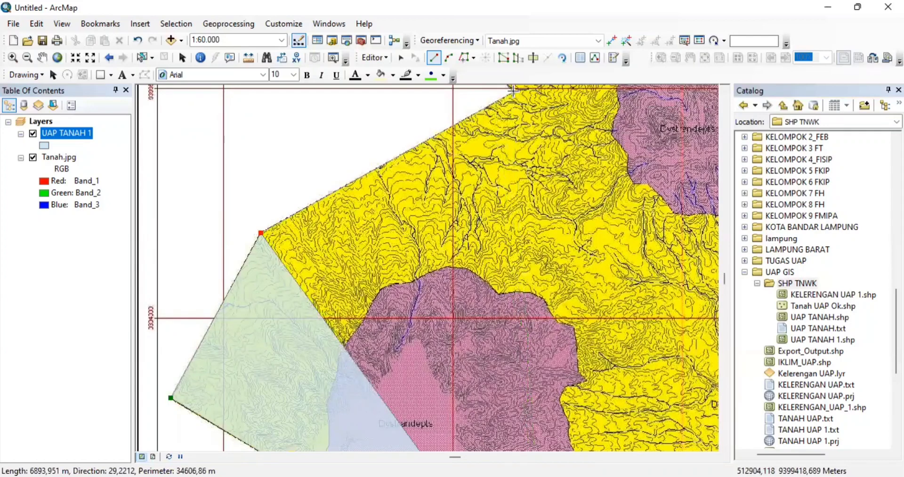
left_click(513, 91)
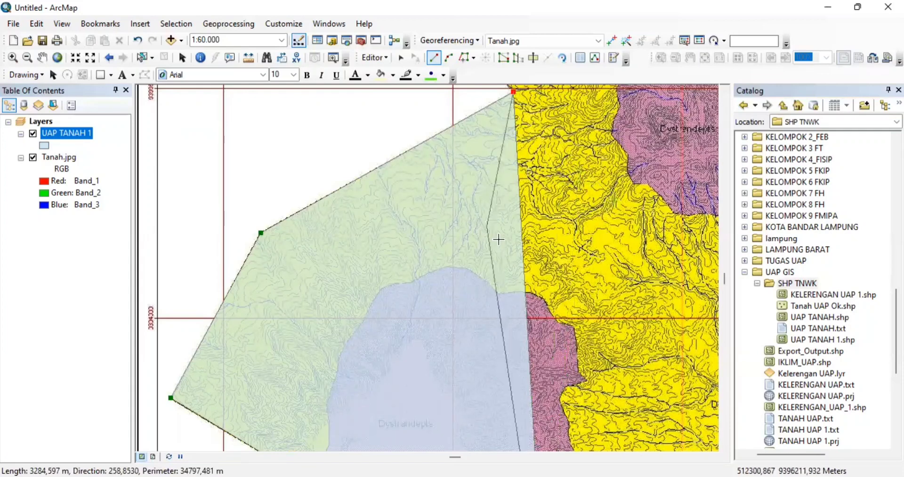
- Stop editing, remove the UAP TANAH 1 layer, and add TANAH_1.shp from the Catalog
left_click(384, 56)
left_click(404, 86)
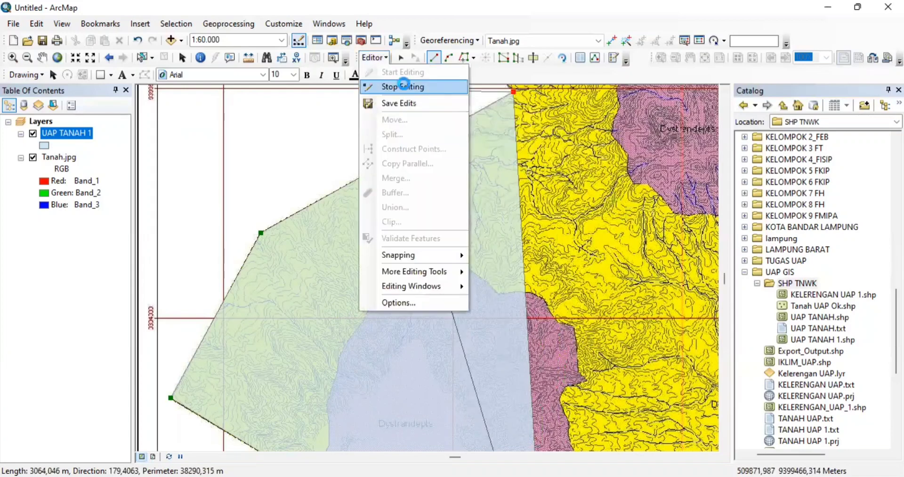
right_click(65, 134)
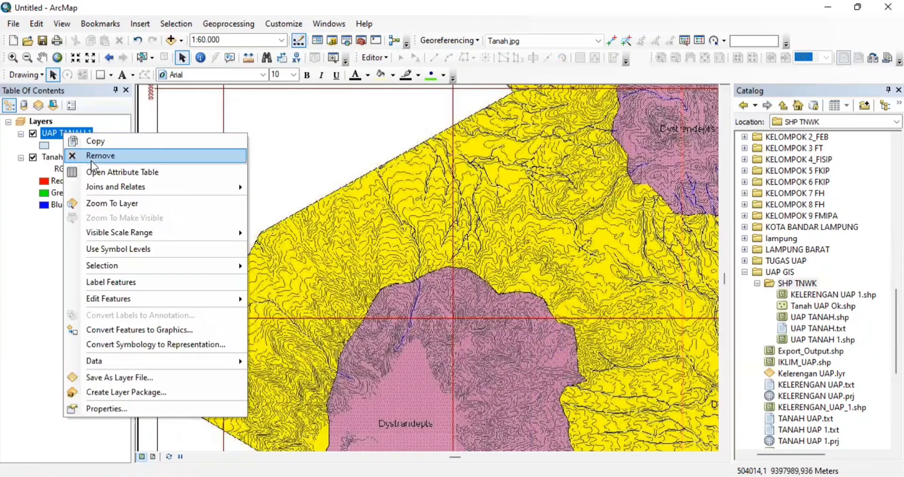
left_click(93, 160)
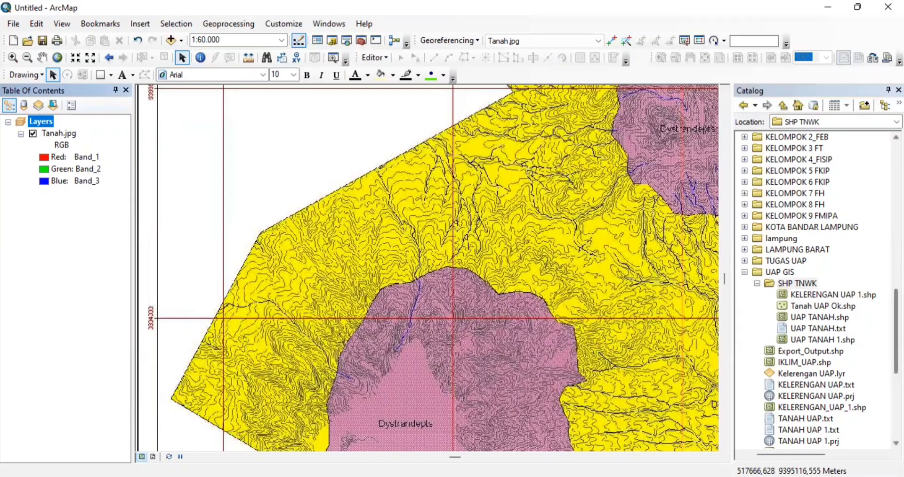
scroll(815, 290, "down", 4)
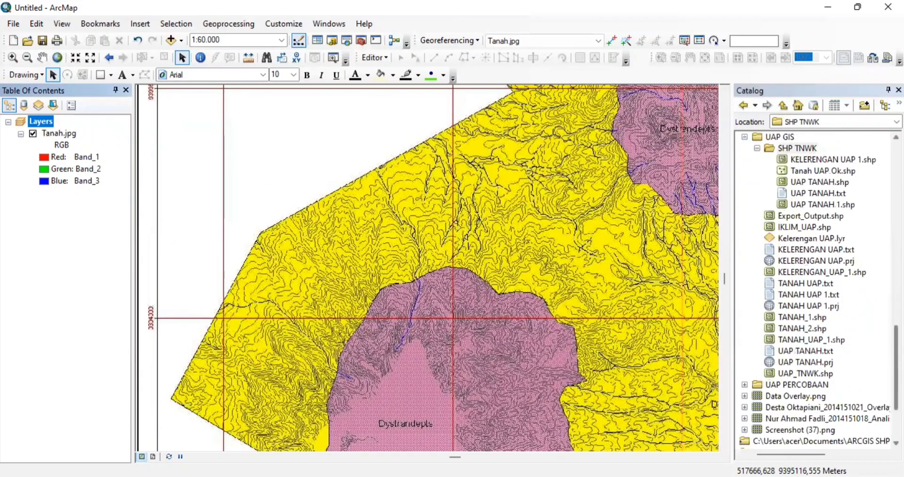
left_click_drag(803, 316, 603, 304)
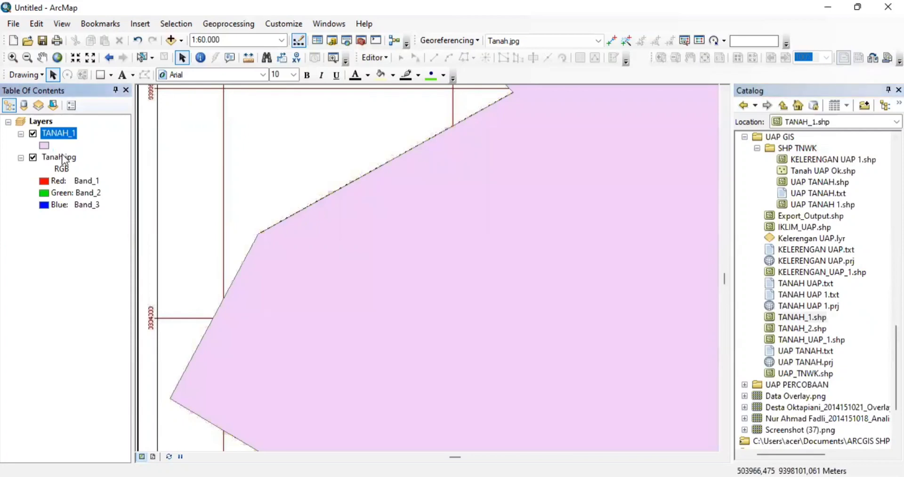
- Give TANAH_1 a hollow fill with a red outline of width 2
double_click(44, 146)
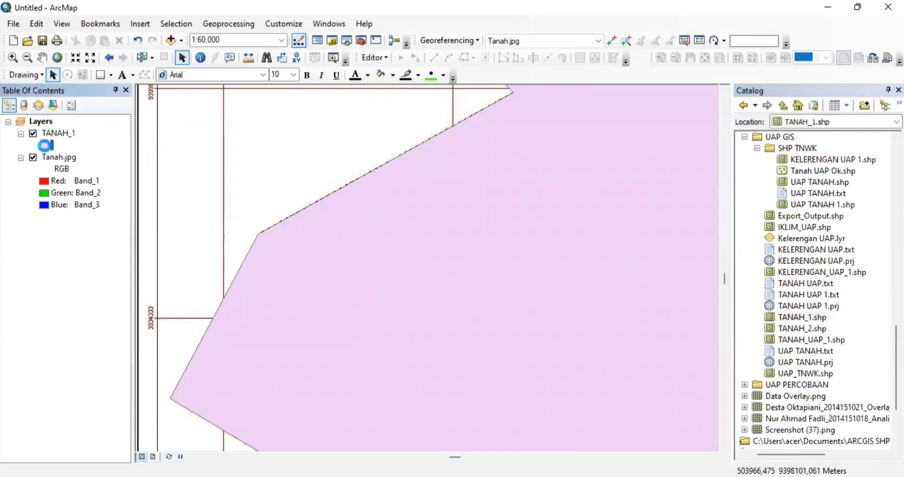
left_click(318, 211)
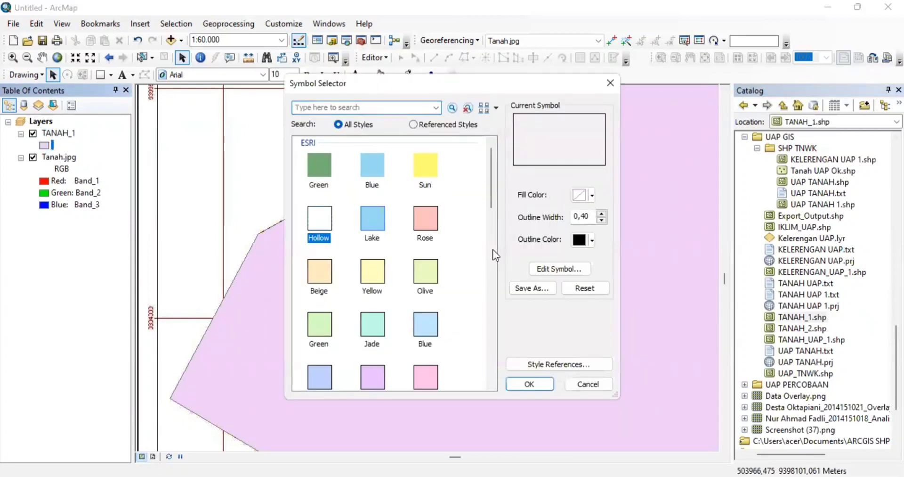
left_click(589, 240)
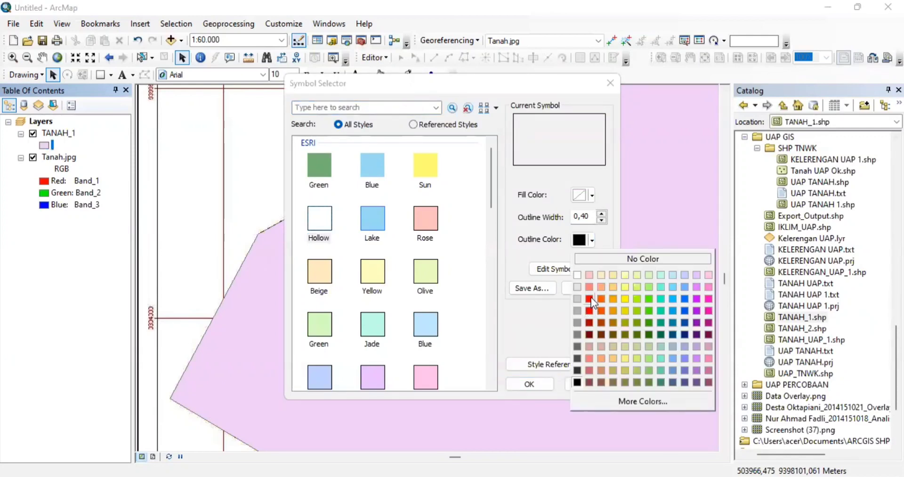
left_click(592, 297)
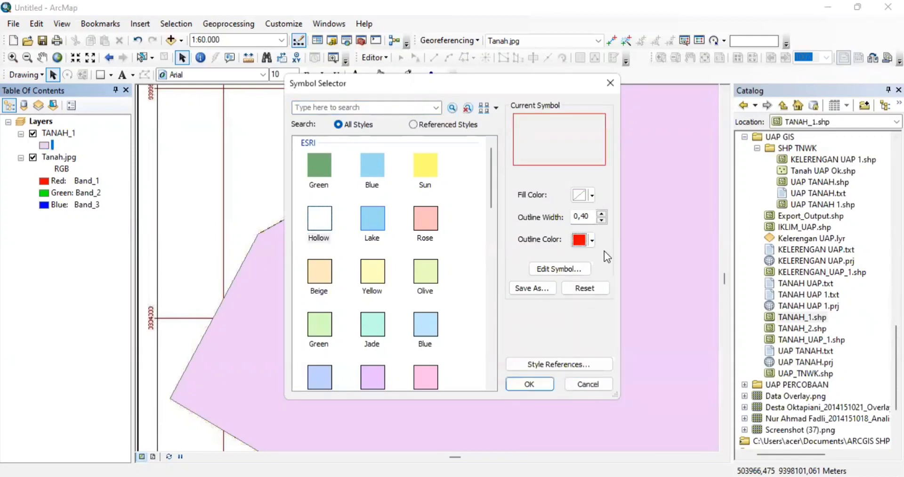
left_click(602, 213)
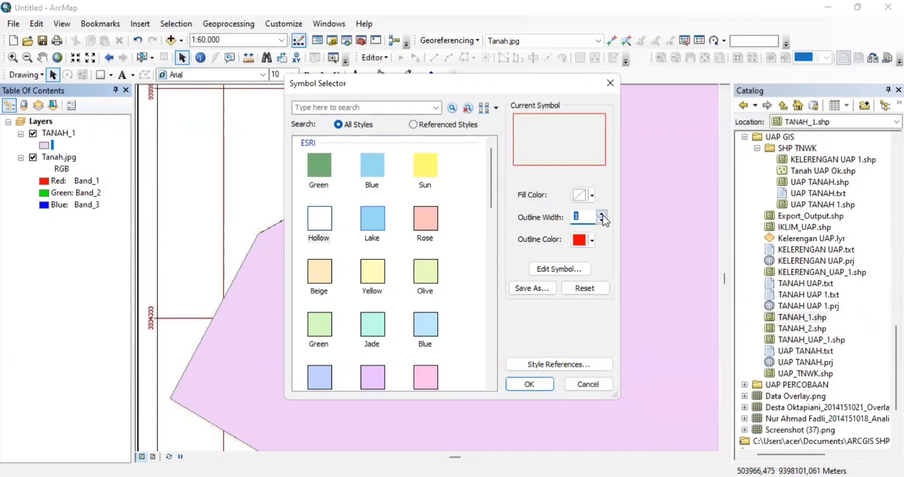
left_click(530, 384)
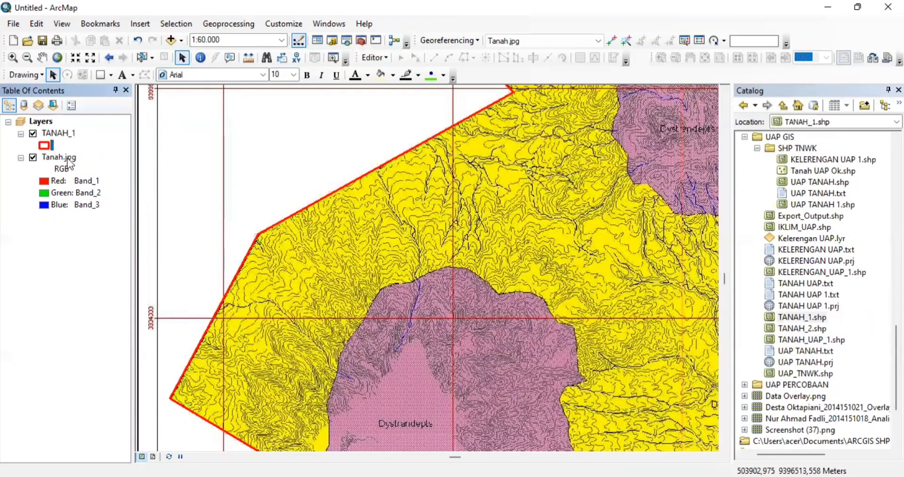
left_click(69, 160)
- Zoom to the Tanah.jpg layer extent, start editing, and select the TANAH_1 polygon
right_click(68, 163)
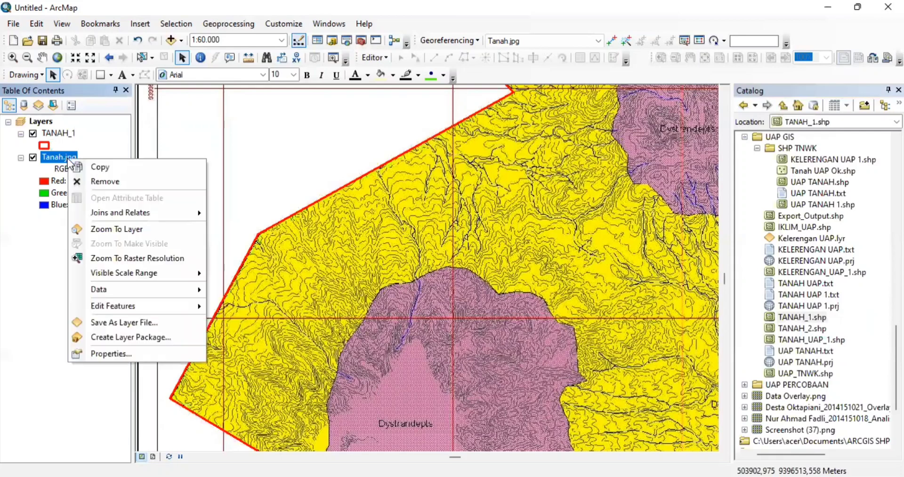
left_click(112, 233)
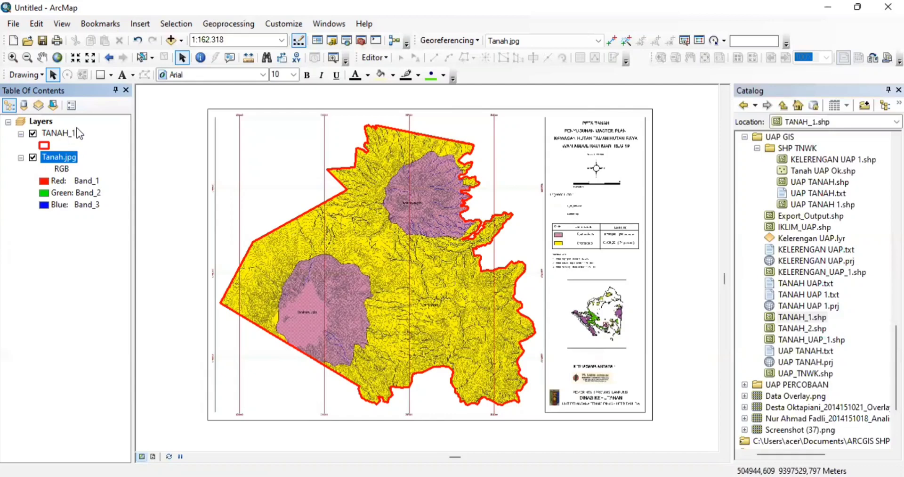
left_click(61, 134)
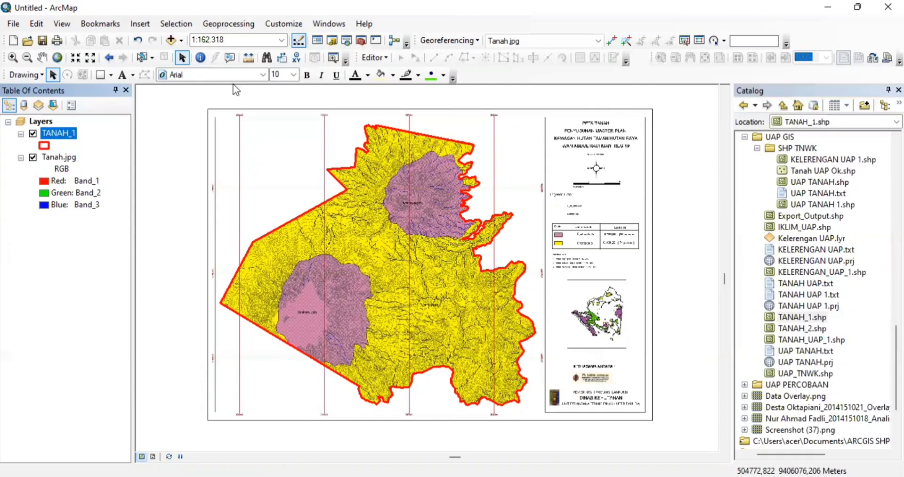
left_click(374, 58)
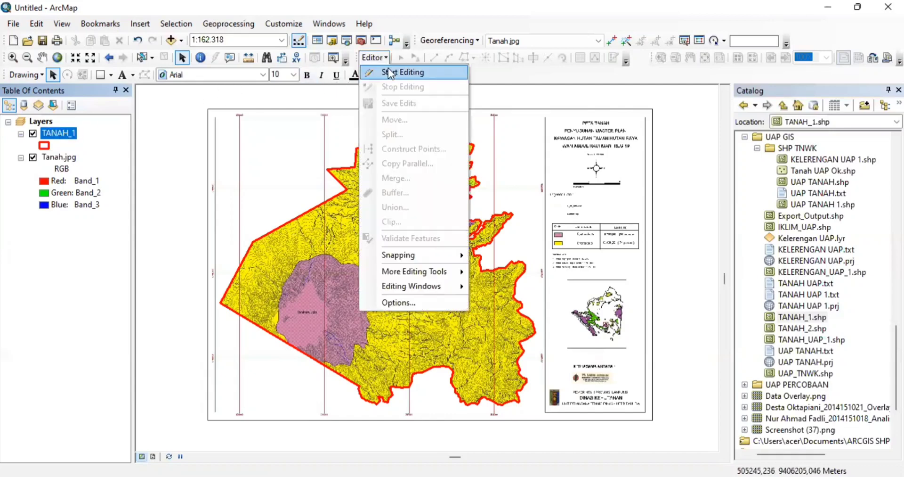
left_click(389, 72)
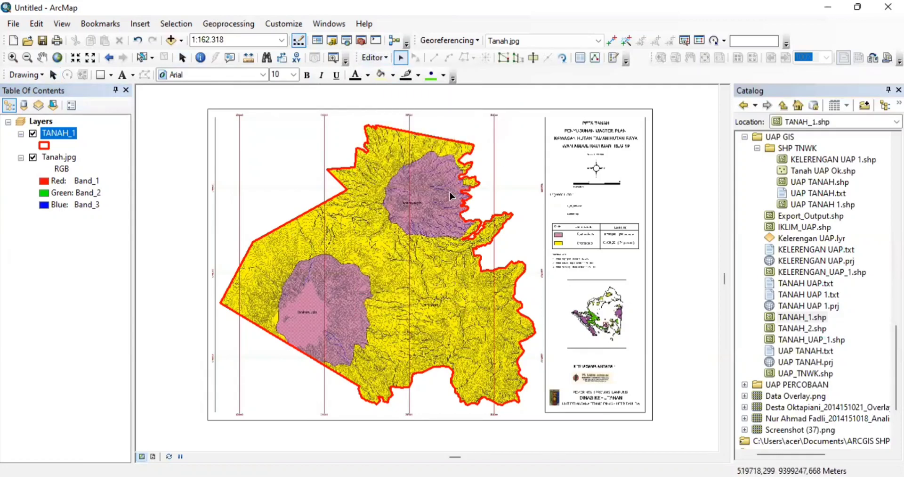
left_click(413, 193)
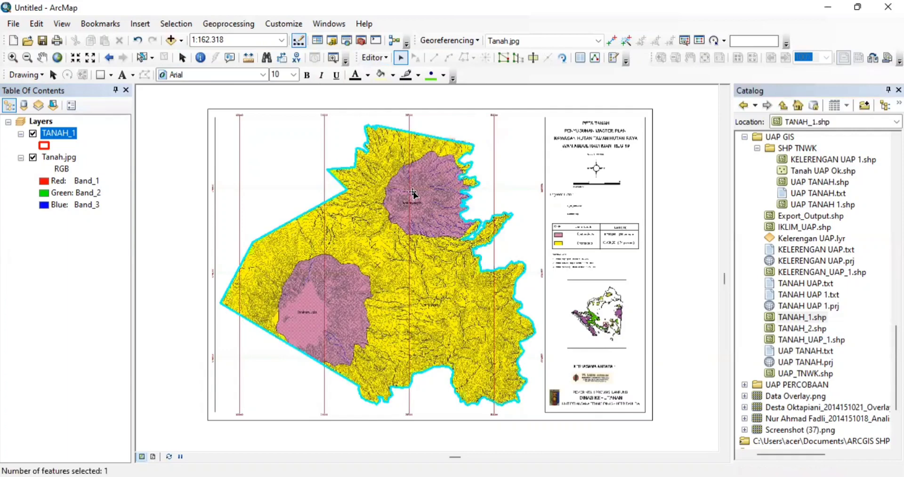
- Activate Cut Polygons and zoom to the southern boundary near the lower Dystrandepts unit
left_click(533, 58)
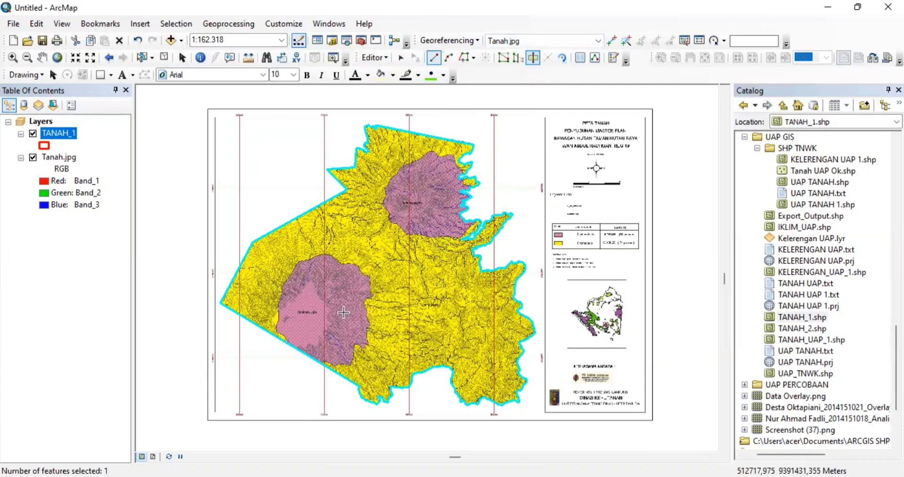
scroll(344, 312, "up", 2)
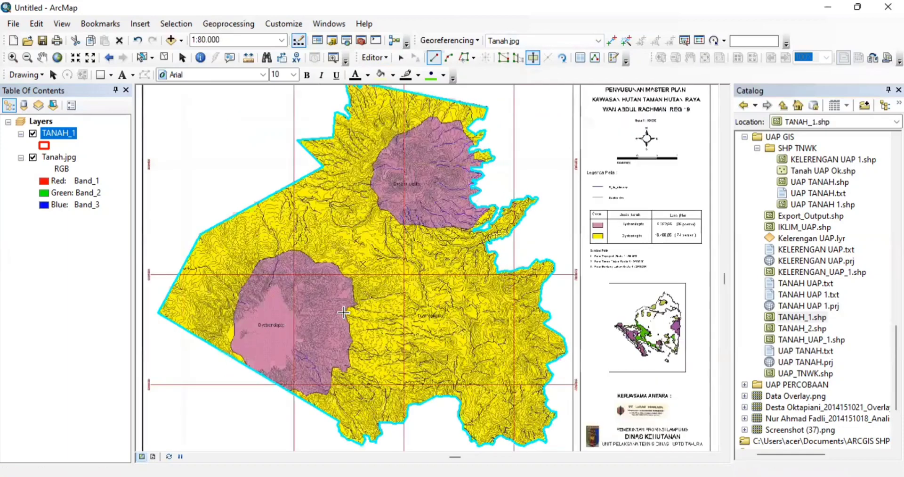
scroll(343, 312, "up", 1)
left_click(343, 311)
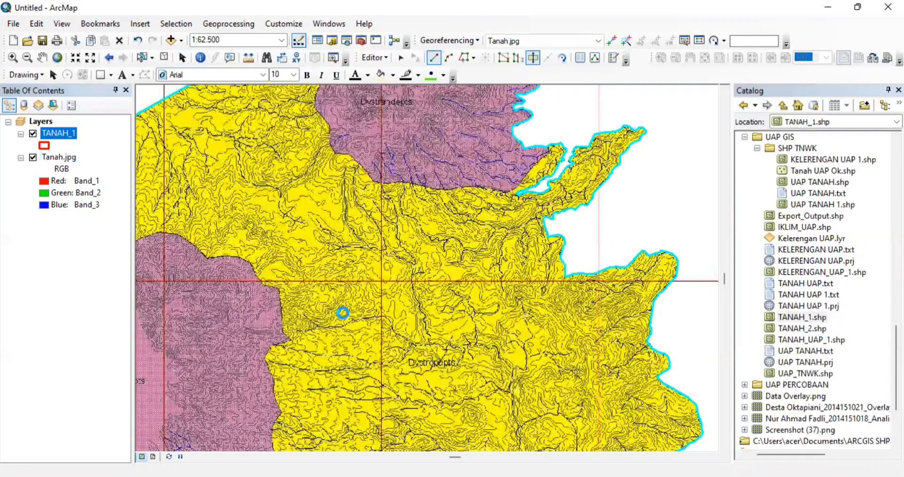
key("Down")
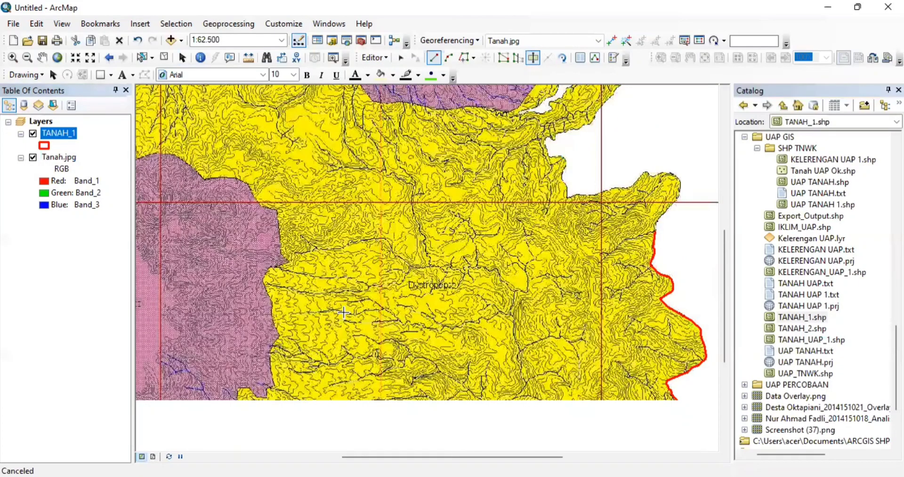
key("Down")
key("Left")
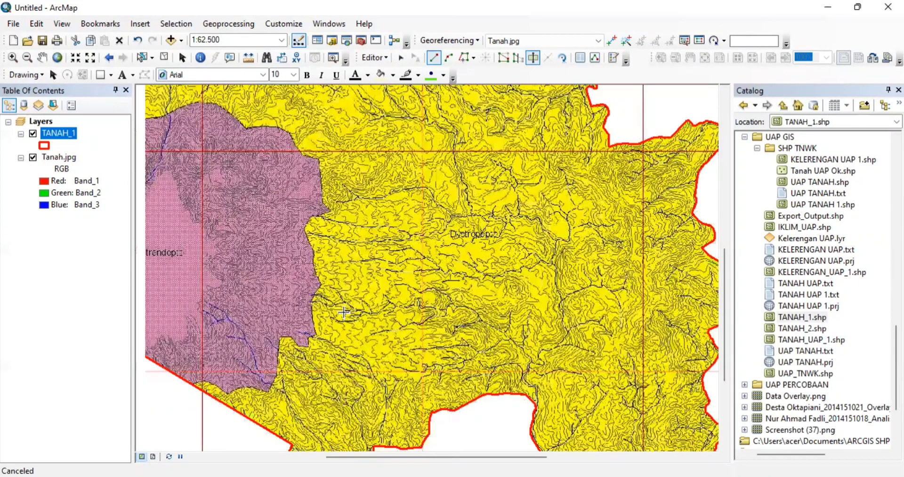
scroll(344, 312, "up", 1)
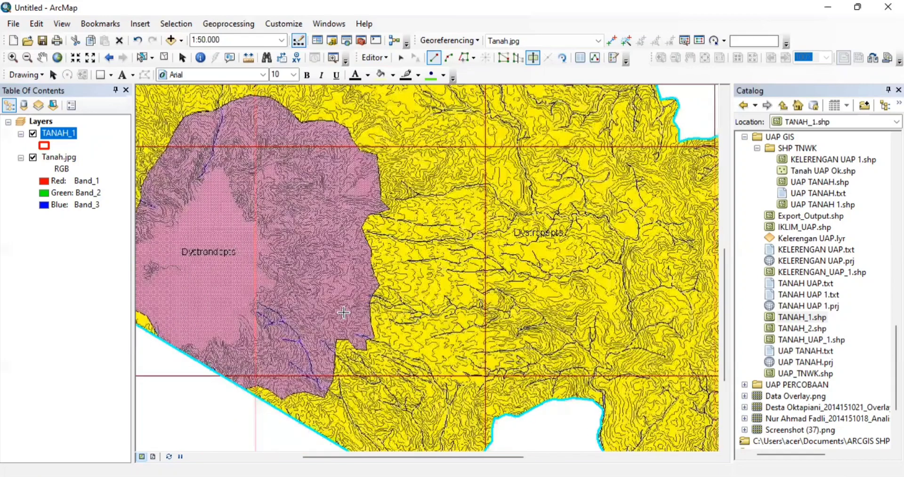
scroll(343, 311, "up", 1)
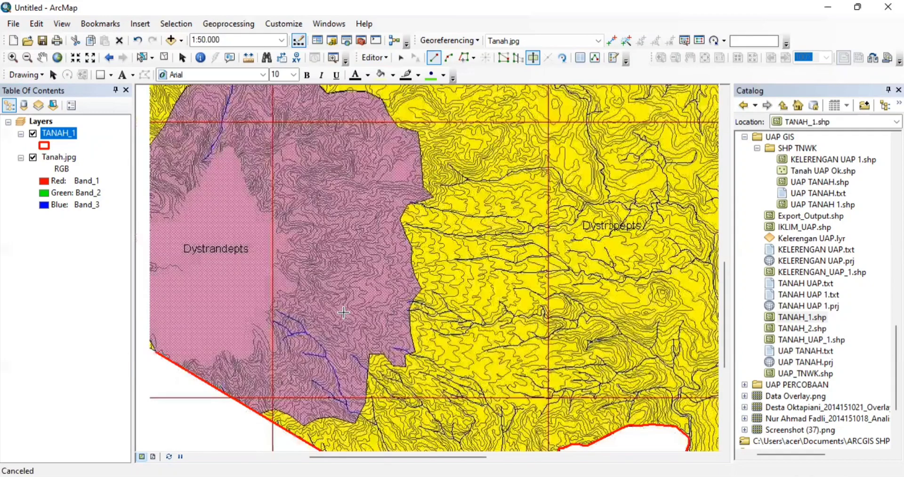
key("Down")
key("Left")
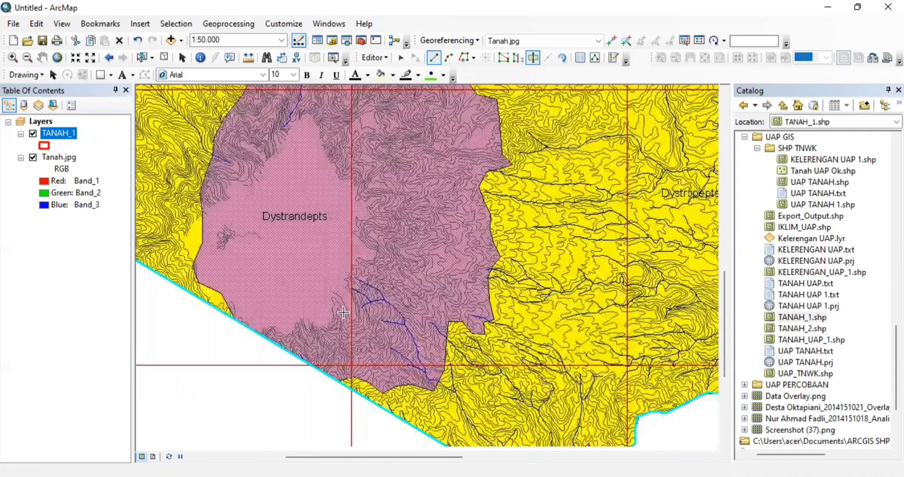
key("Down")
- Start the cut line on the southern boundary and trace it up the Dystrandepts western edge
left_click(339, 372)
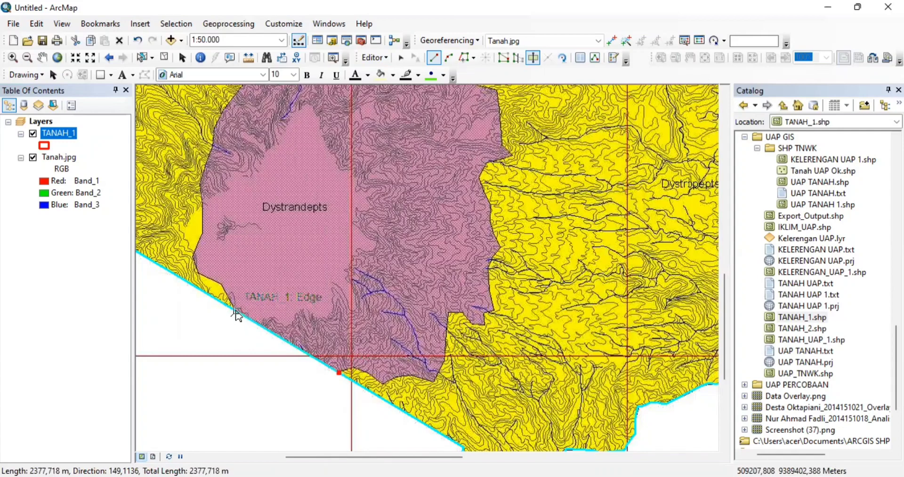
left_click(236, 310)
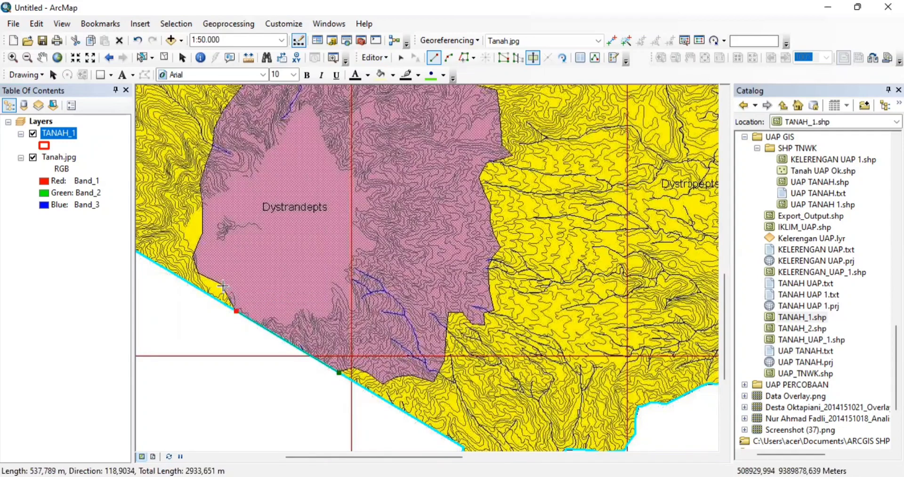
left_click(222, 286)
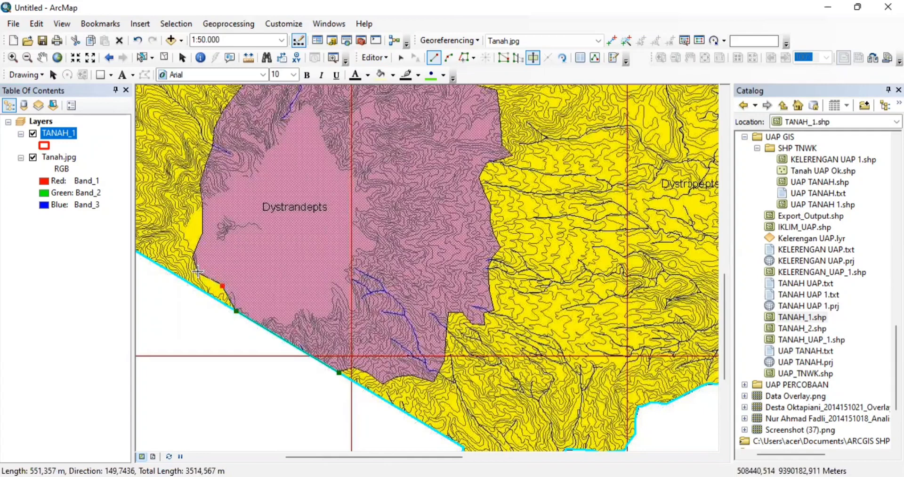
left_click(199, 272)
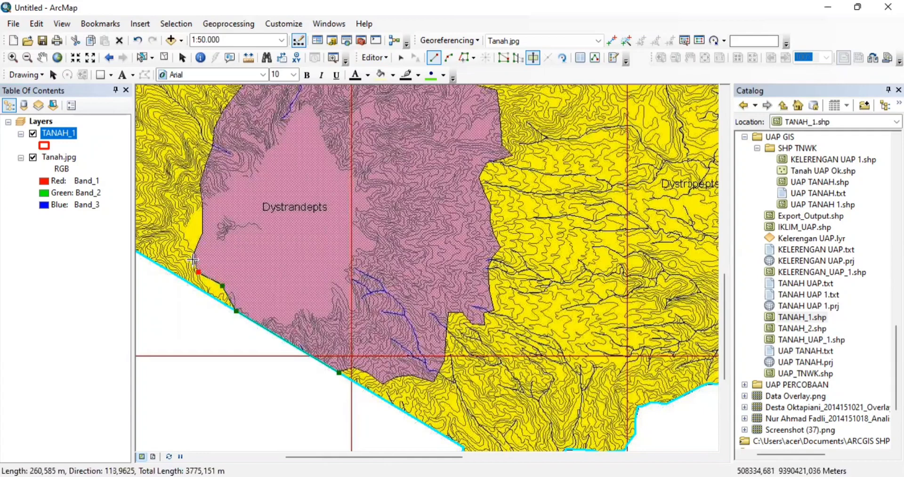
left_click(193, 259)
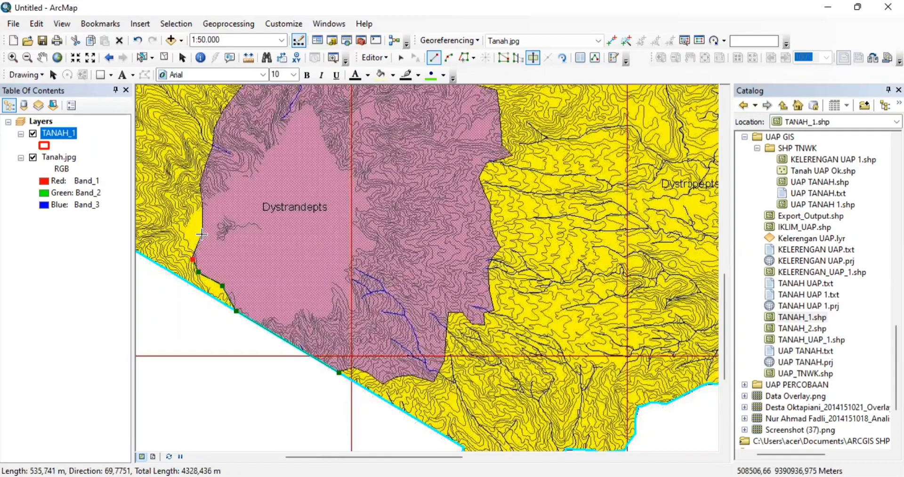
left_click(202, 234)
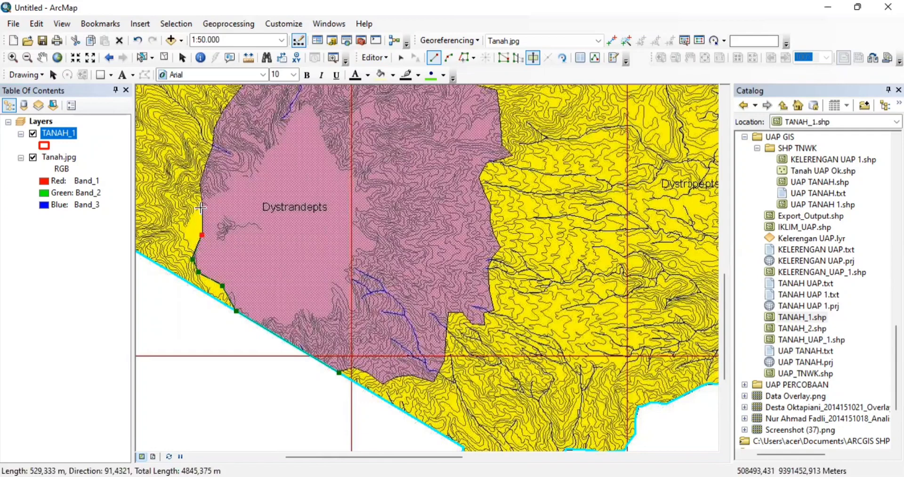
left_click(202, 206)
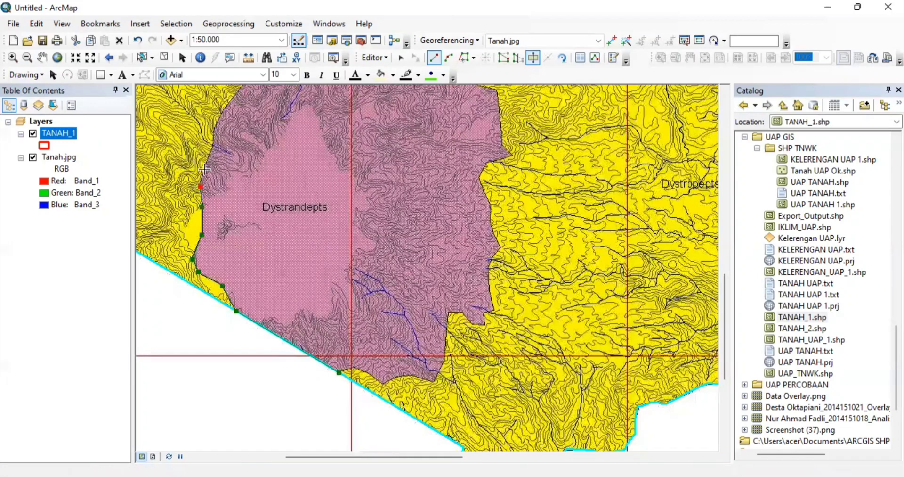
left_click(200, 186)
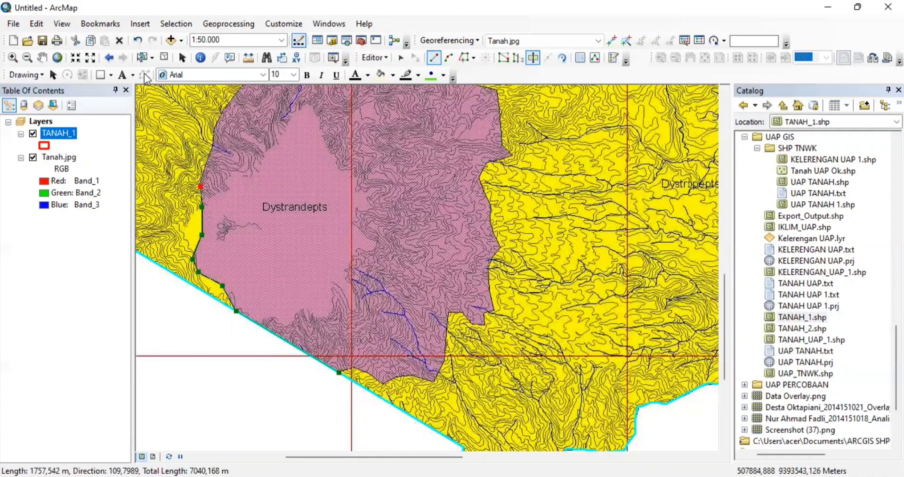
- Undo the misplaced vertex and continue the cut line further north along the edge
left_click(138, 40)
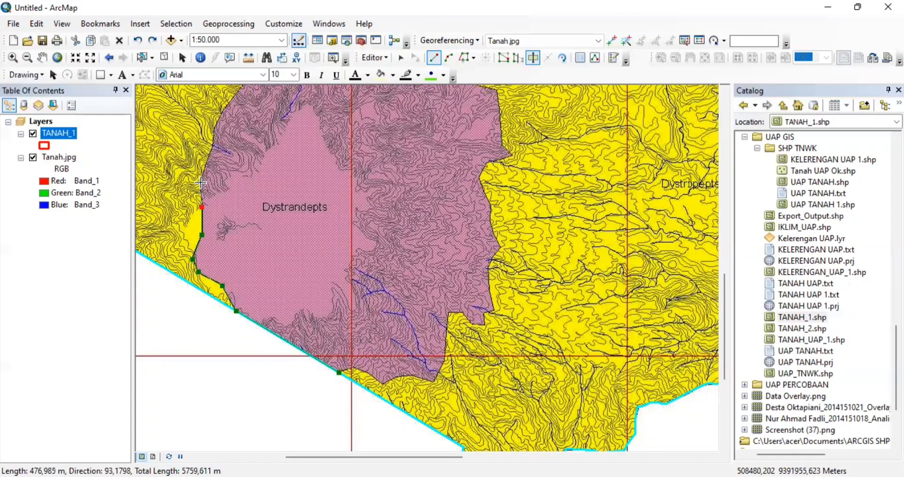
scroll(201, 183, "down", 1)
scroll(200, 183, "down", 1)
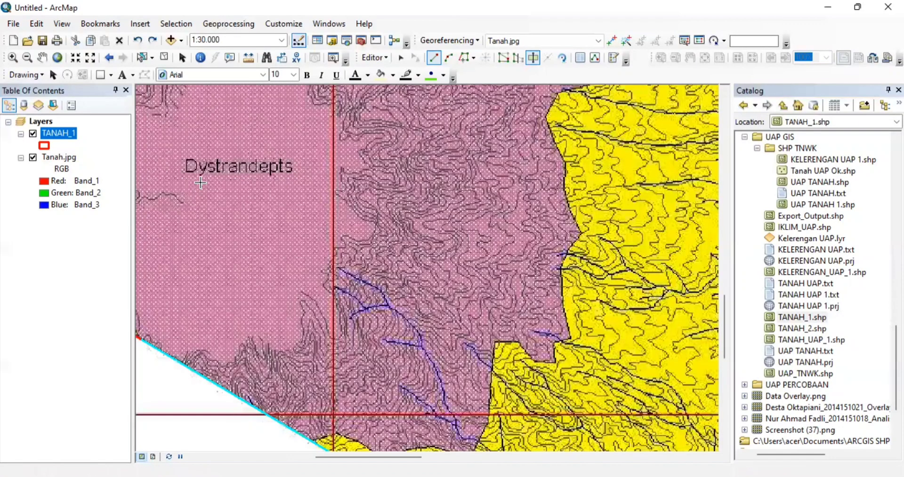
key("Left")
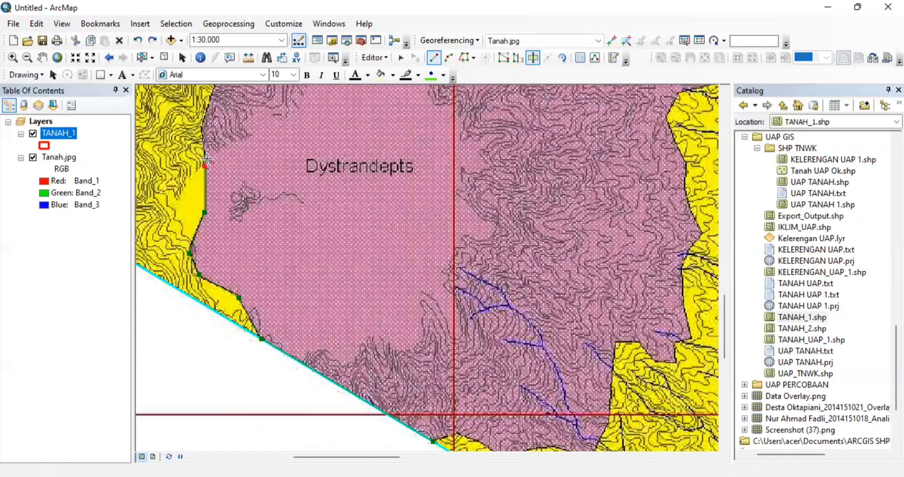
left_click(202, 127)
key("Up")
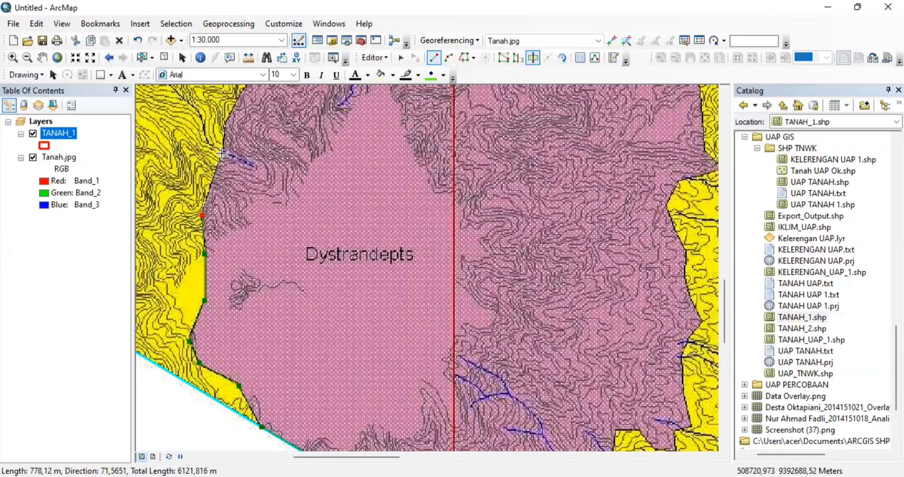
left_click(223, 154)
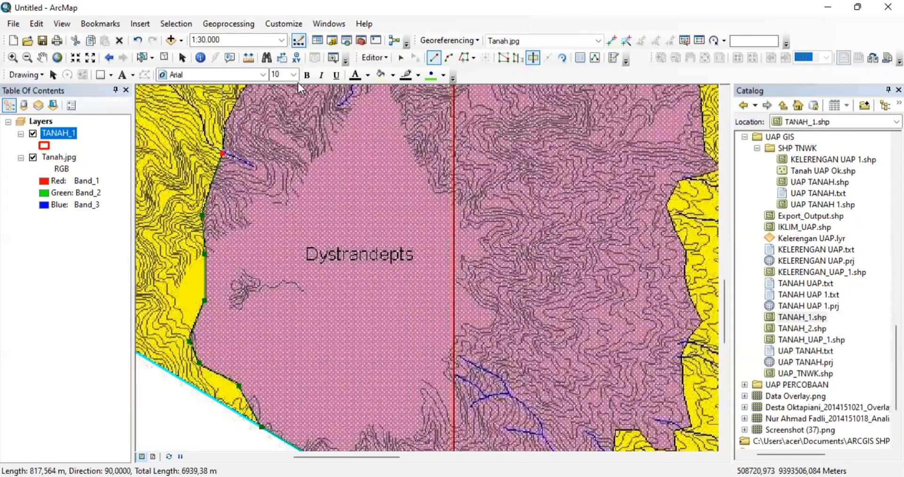
left_click(376, 58)
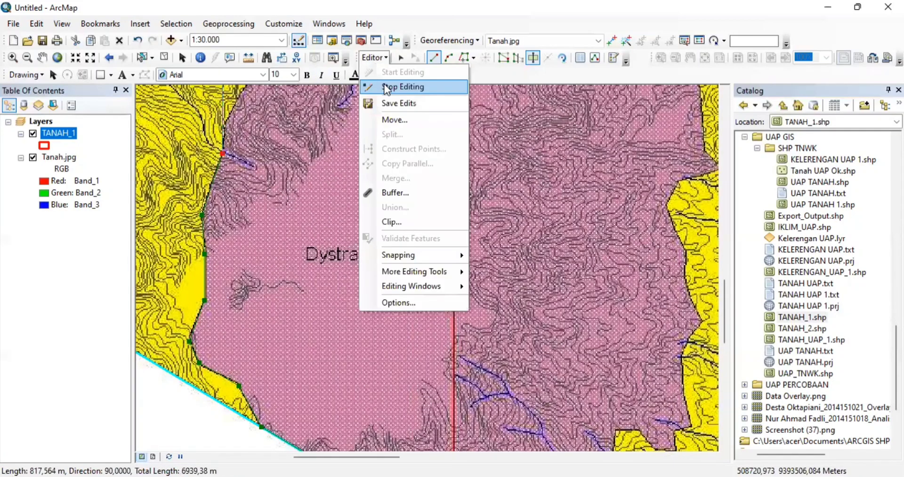
- Stop editing and add TANAH_2.shp from the Catalog to the map
left_click(386, 87)
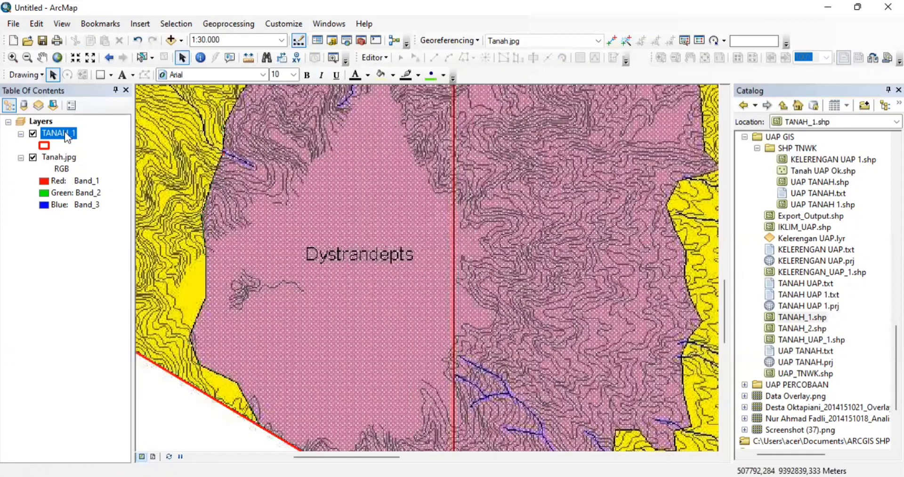
left_click(795, 329)
left_click_drag(793, 324, 646, 320)
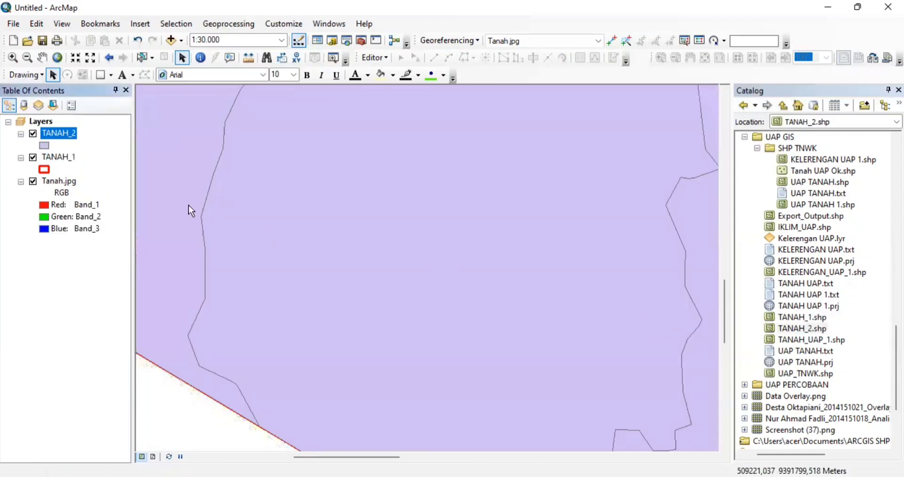
- Zoom the map to the full extent of the TANAH_2 layer
right_click(57, 135)
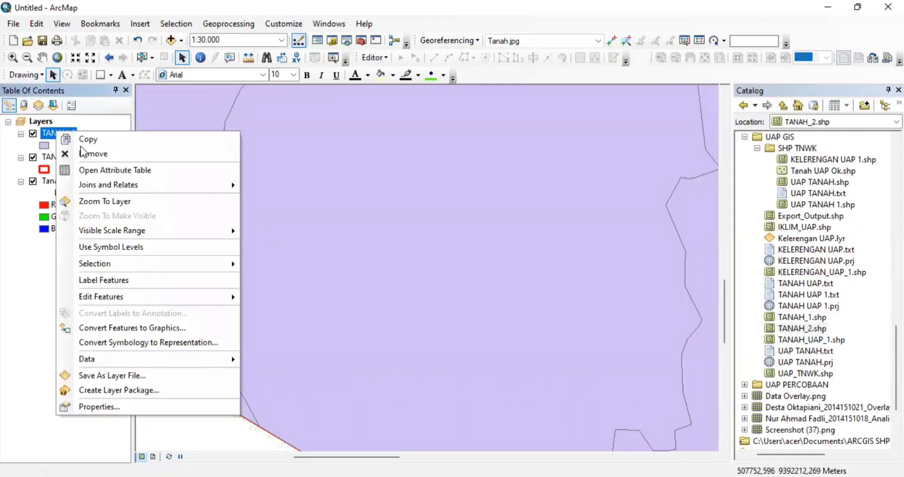
left_click(107, 202)
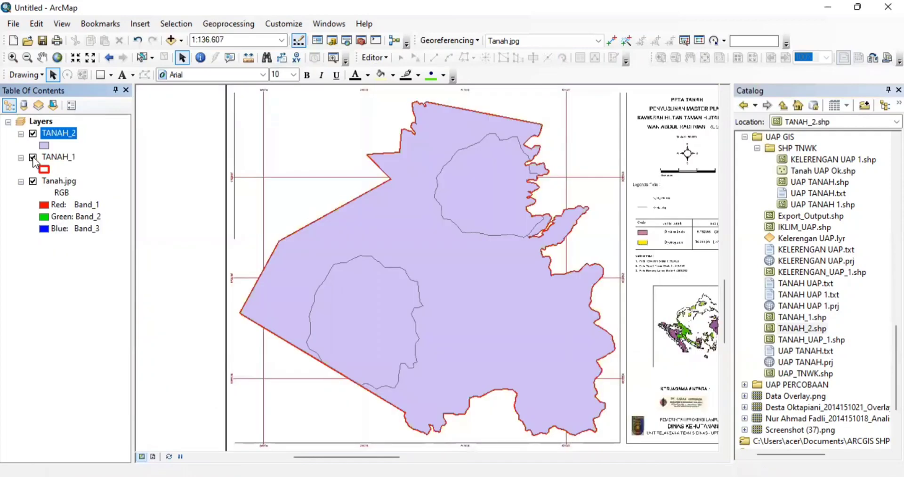
left_click(54, 157)
right_click(53, 159)
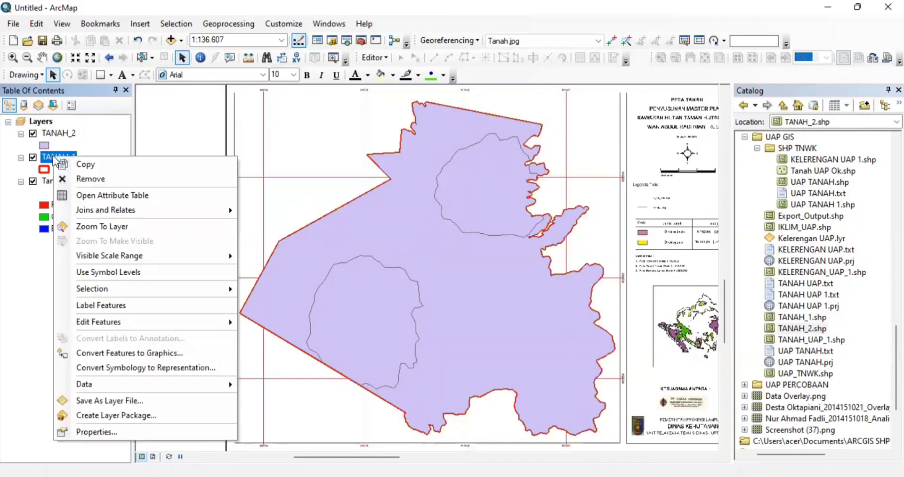
- Remove TANAH_1 and give TANAH_2 a hollow fill with a red outline of width 2
left_click(85, 181)
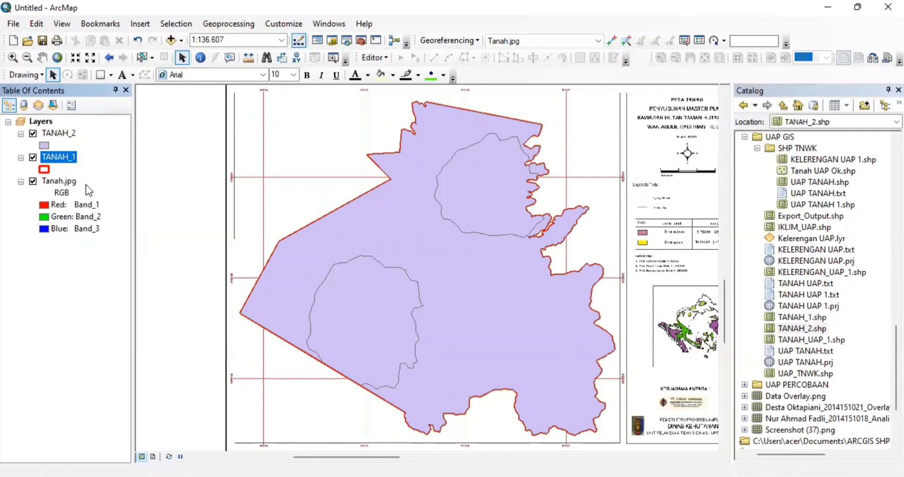
left_click(44, 146)
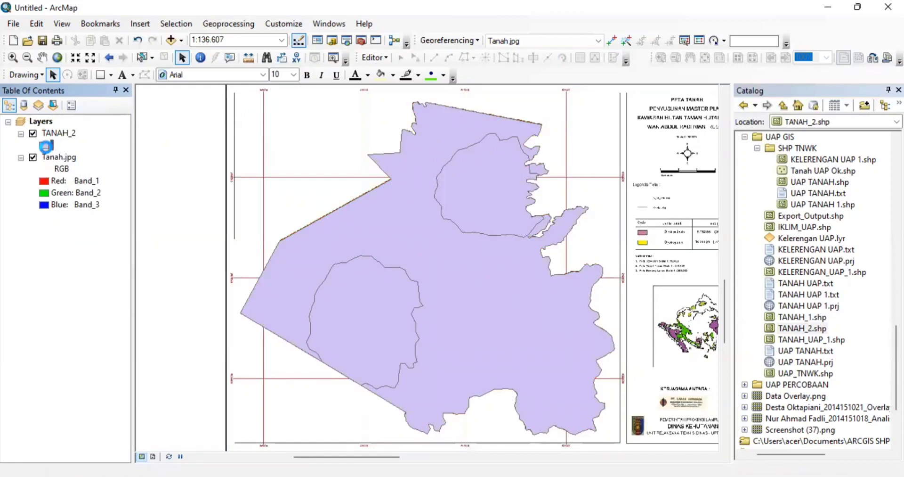
left_click(321, 221)
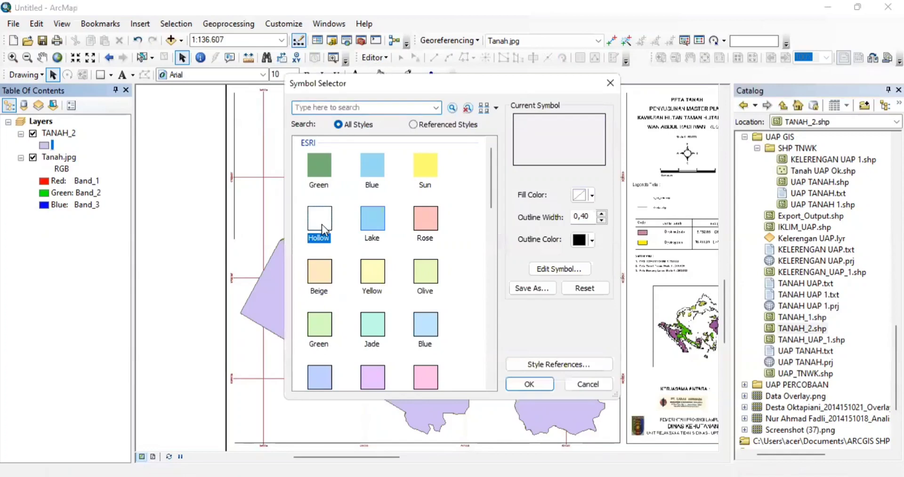
left_click(592, 241)
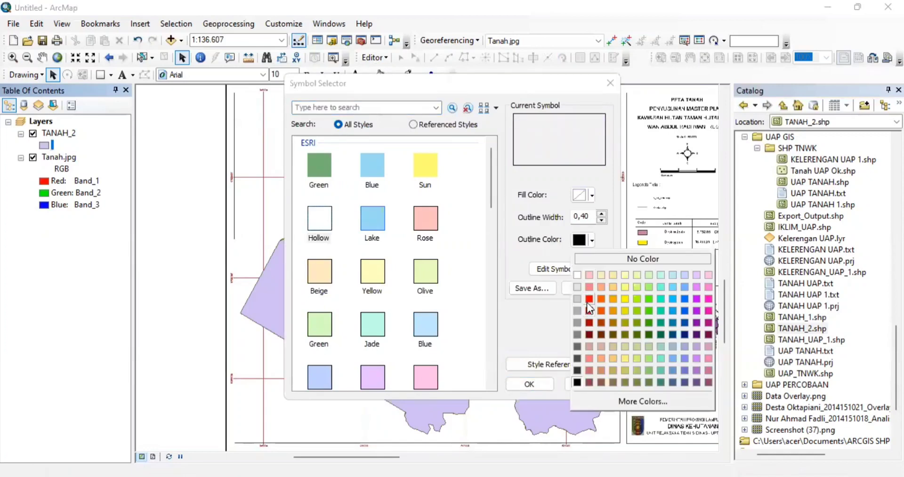
left_click(587, 301)
left_click(602, 213)
left_click(602, 213)
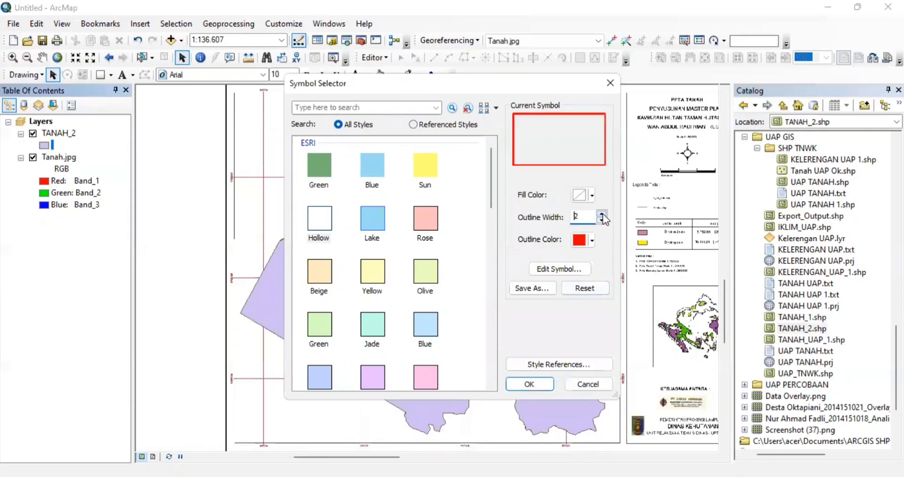
left_click(536, 381)
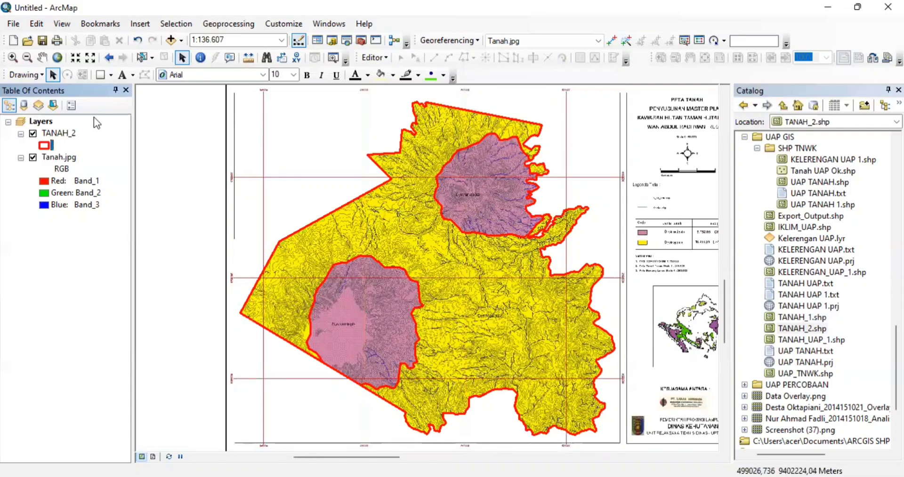
left_click(55, 134)
- Open the TANAH_2 attribute table and move and narrow it so more map shows
right_click(56, 138)
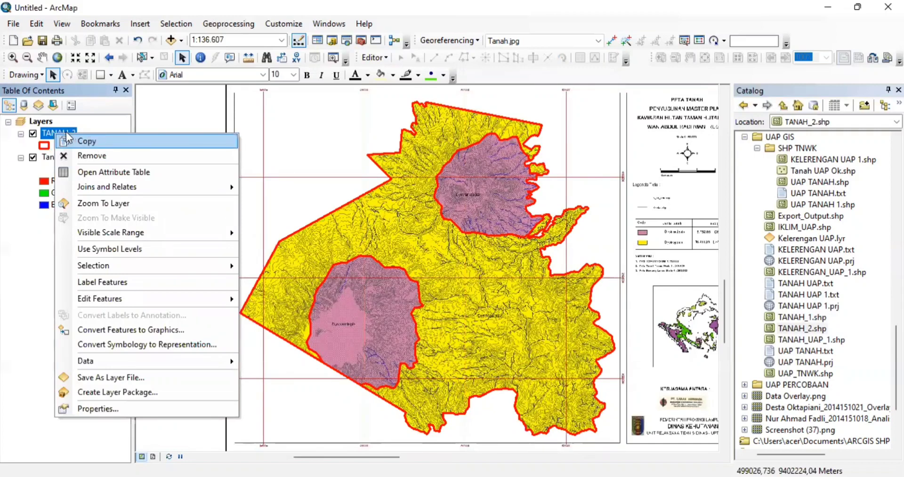
left_click(110, 173)
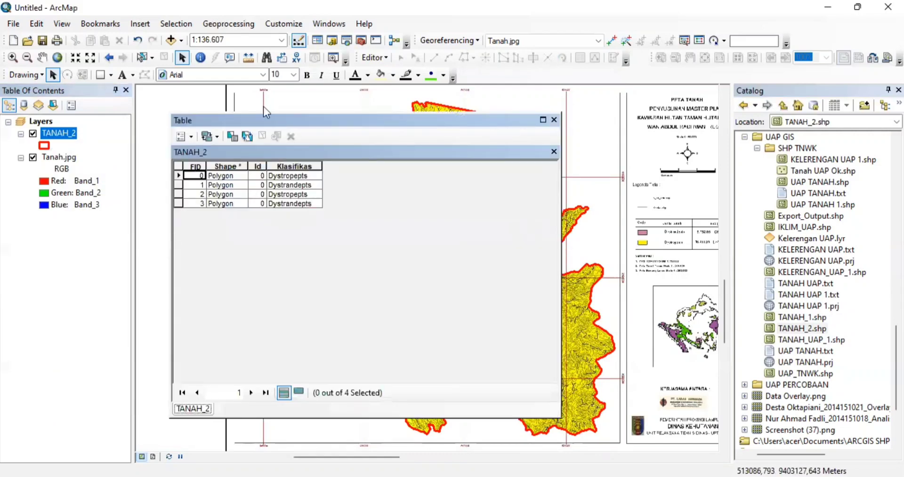
left_click_drag(221, 117, 95, 103)
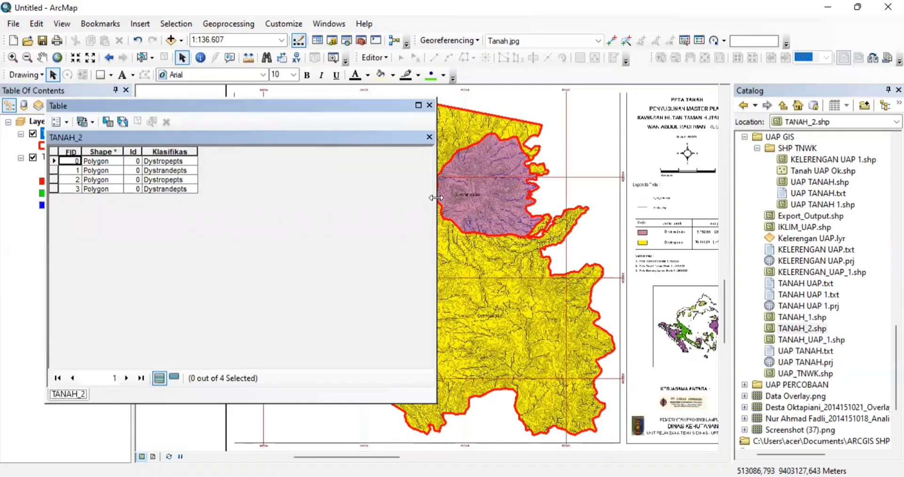
left_click_drag(435, 197, 309, 198)
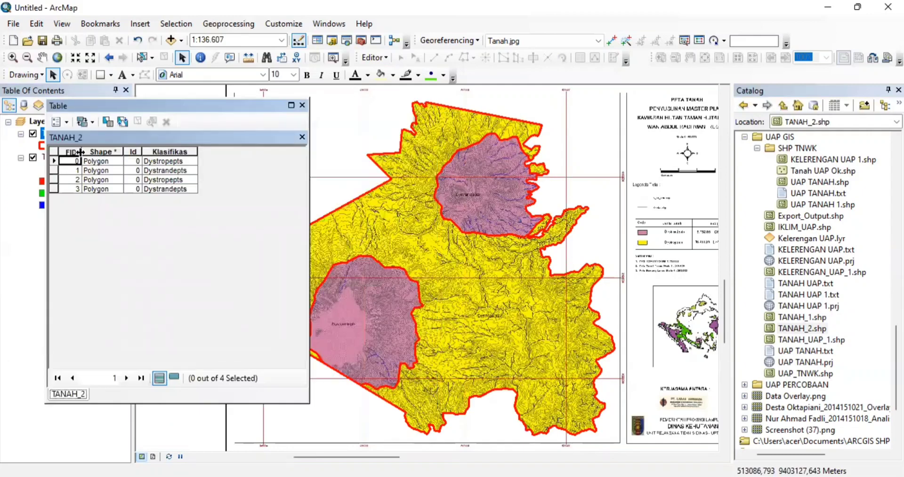
- Select records FID 0, 2 and 1 to locate their polygons, then clear the selection
left_click(53, 160)
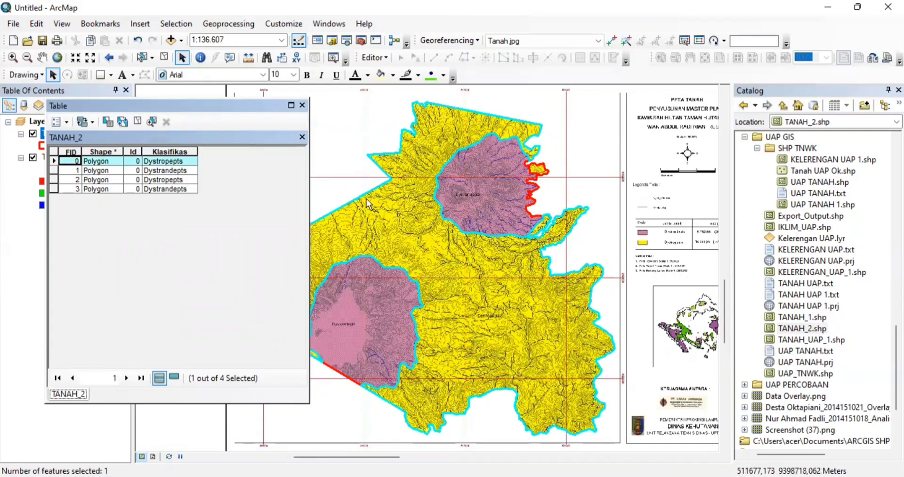
left_click(53, 180)
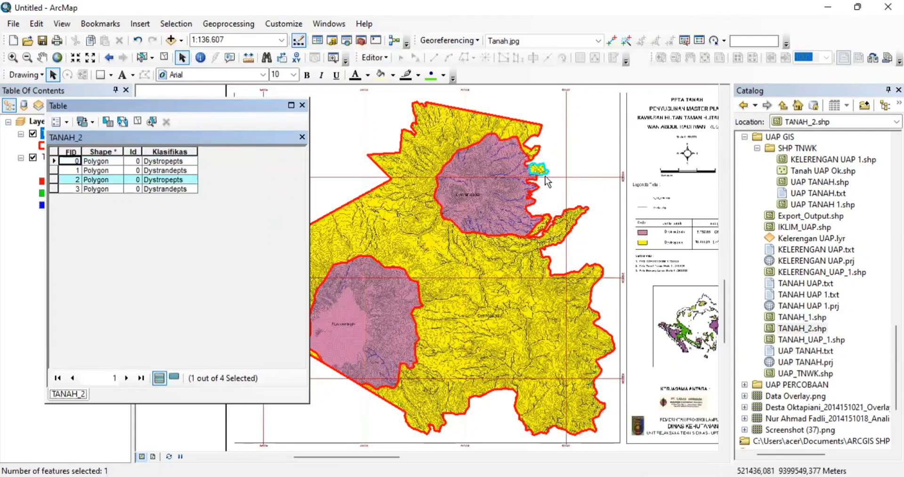
left_click(51, 171)
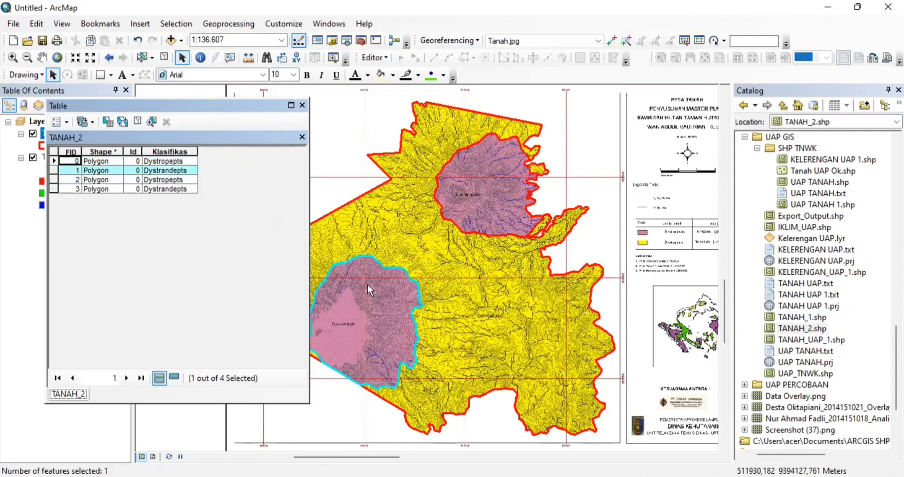
left_click(56, 178)
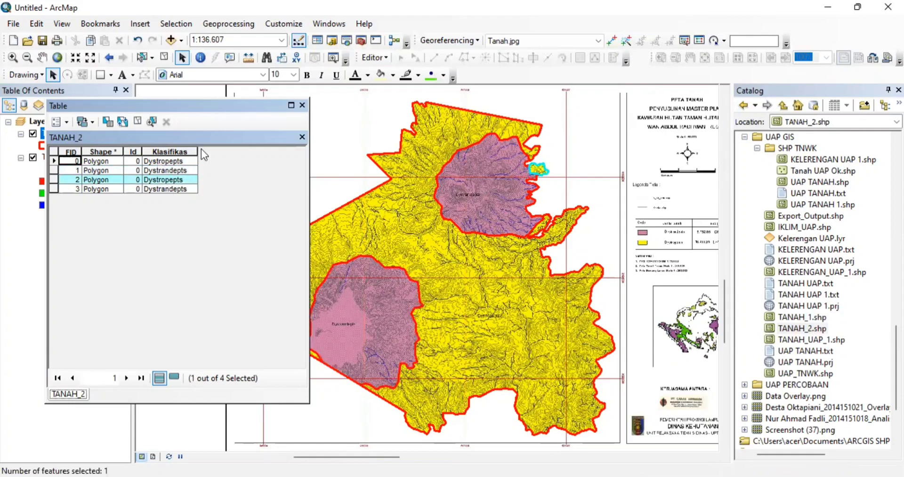
left_click(54, 151)
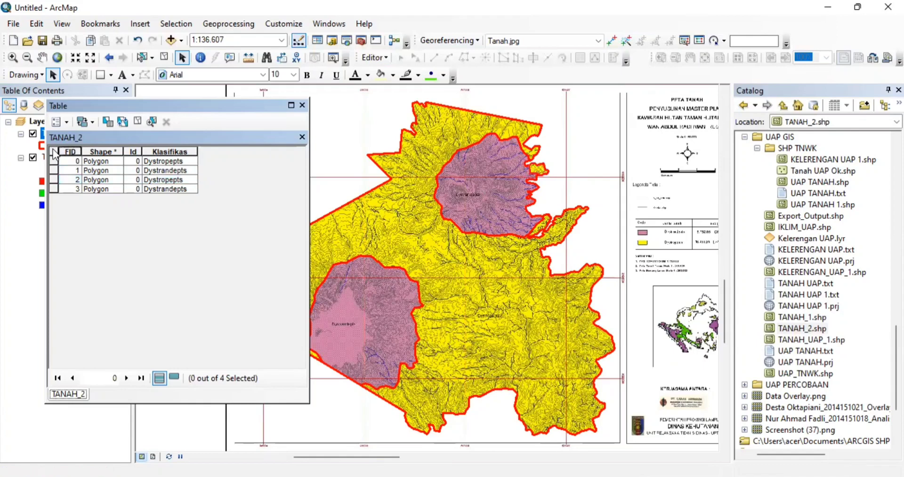
left_click(68, 122)
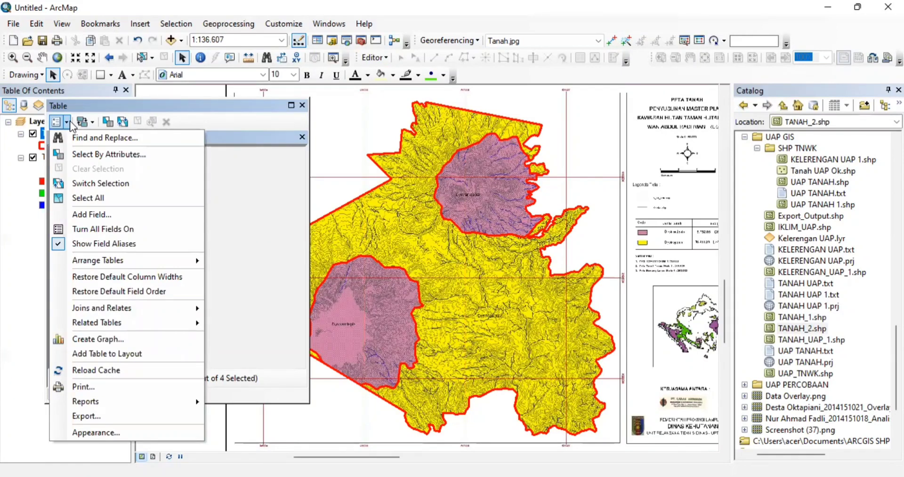
- Create a field named 'Luas' of type Double in the TANAH_2 table
left_click(91, 215)
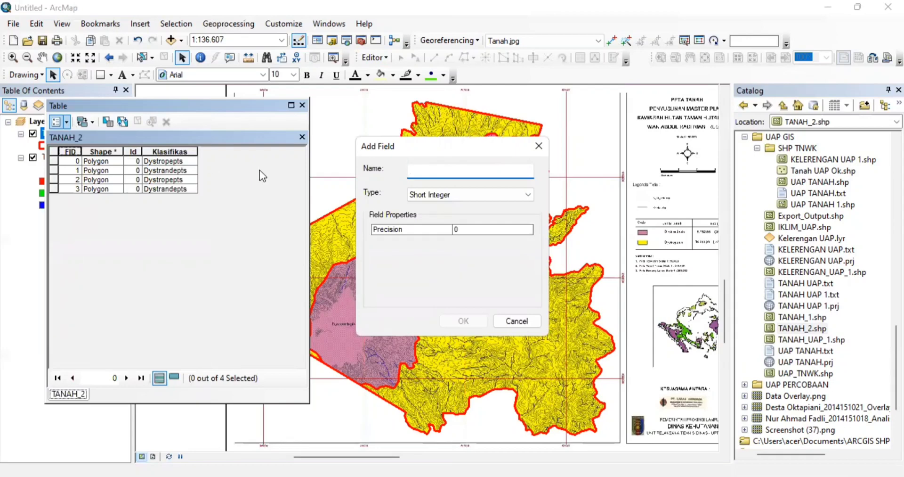
type("l")
key("BackSpace")
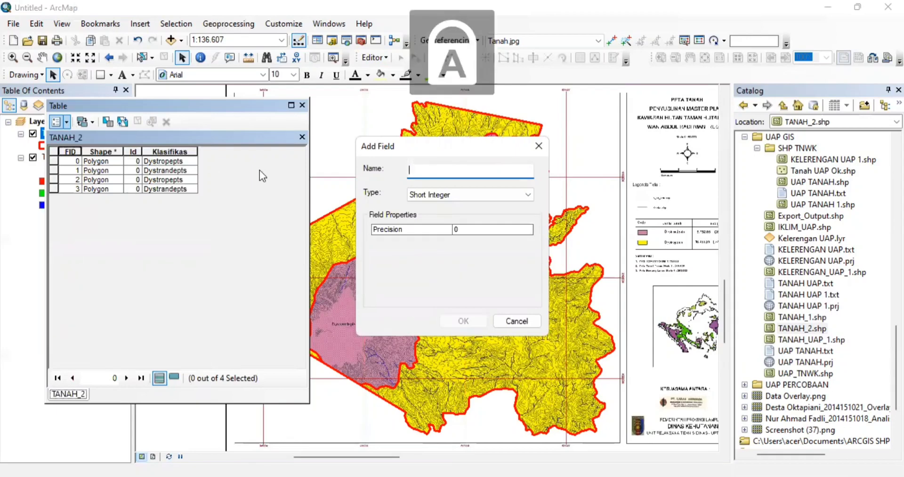
type("Luas")
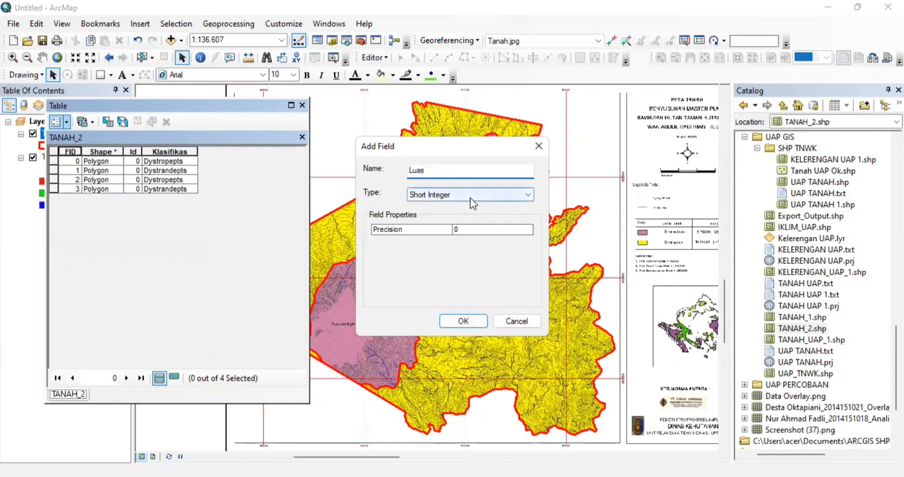
left_click(471, 196)
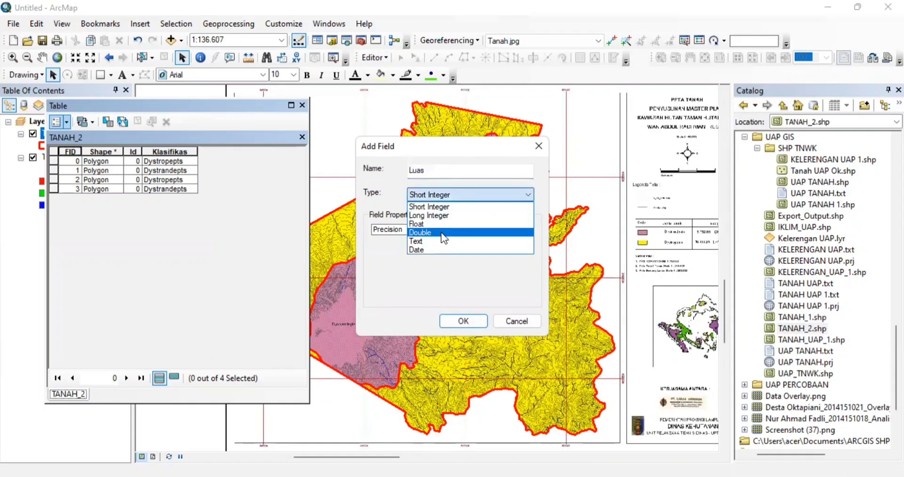
left_click(443, 234)
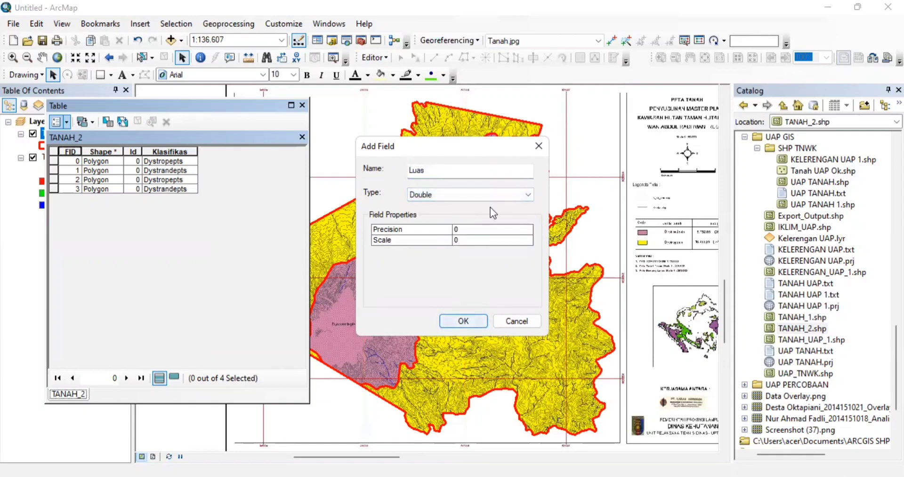
left_click(461, 322)
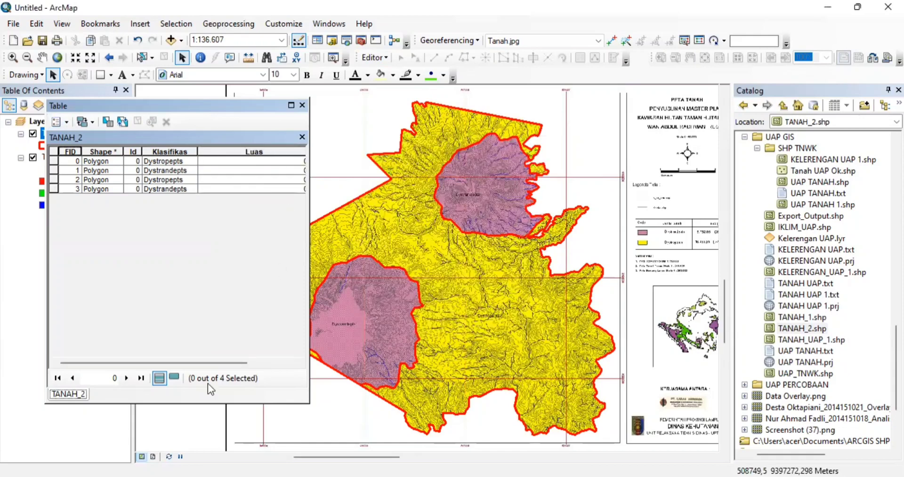
left_click_drag(207, 363, 296, 329)
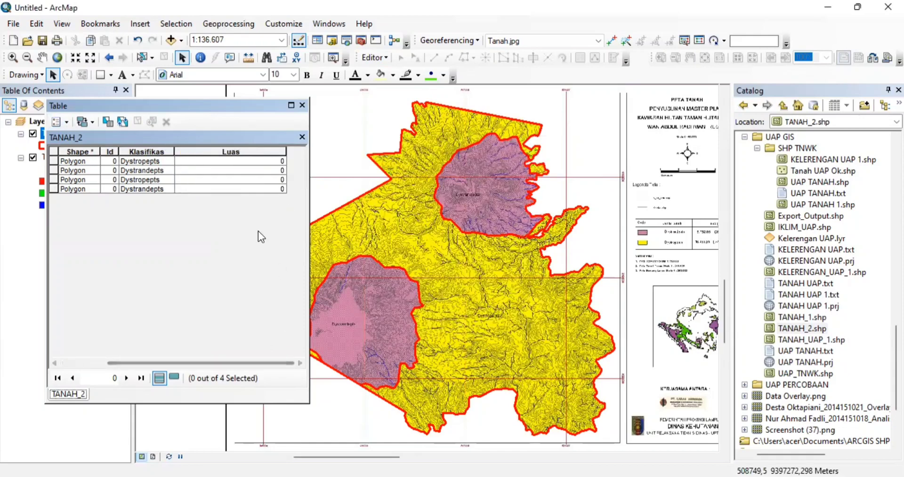
- Calculate Luas as area in hectares: 16248.246627, 3356.863358, 48.552166 and 2363.531384
left_click(247, 151)
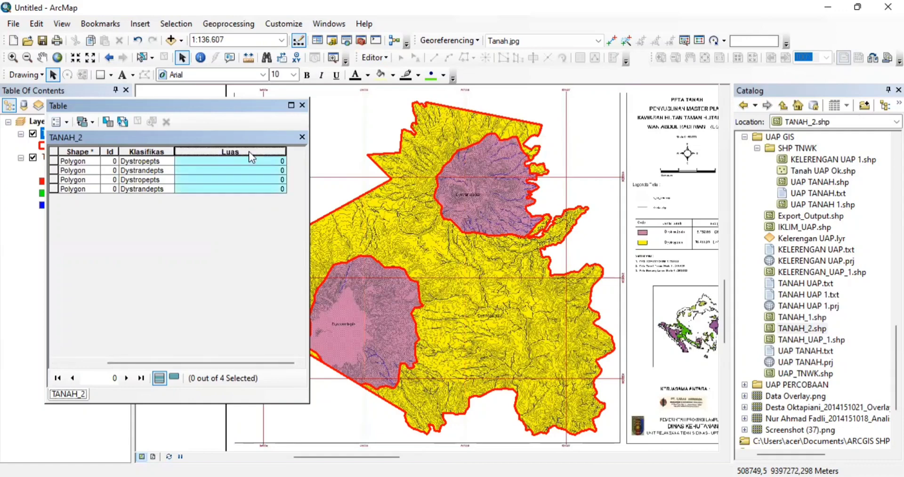
right_click(249, 152)
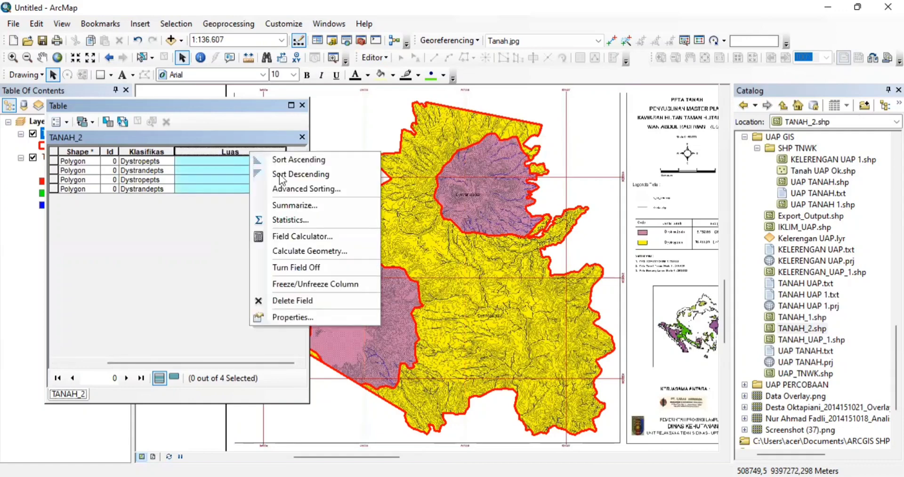
left_click(322, 252)
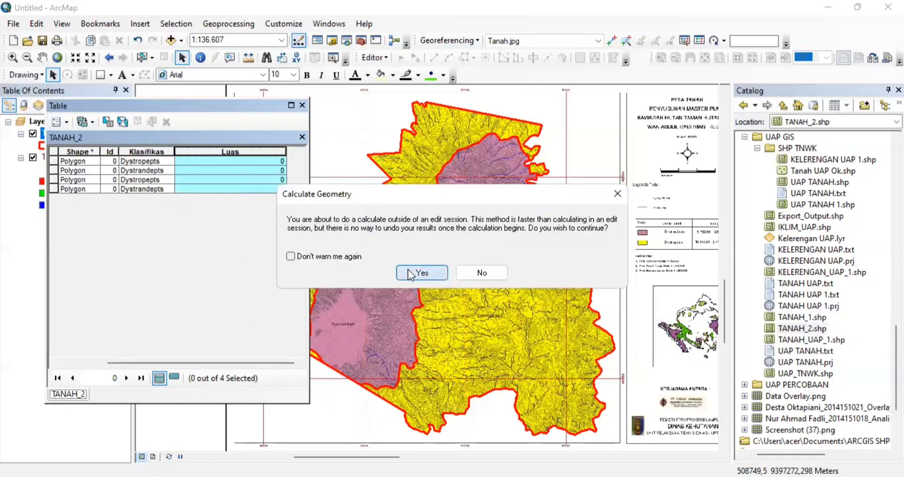
left_click(407, 271)
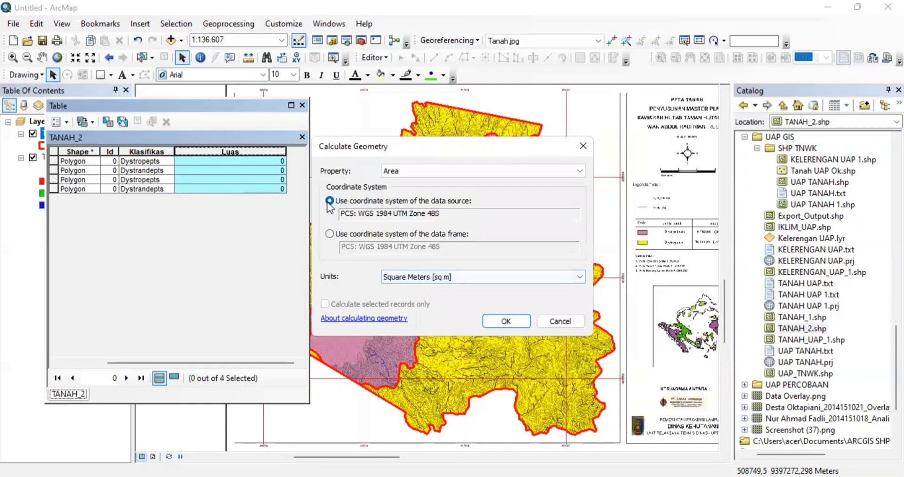
left_click(421, 176)
left_click(422, 181)
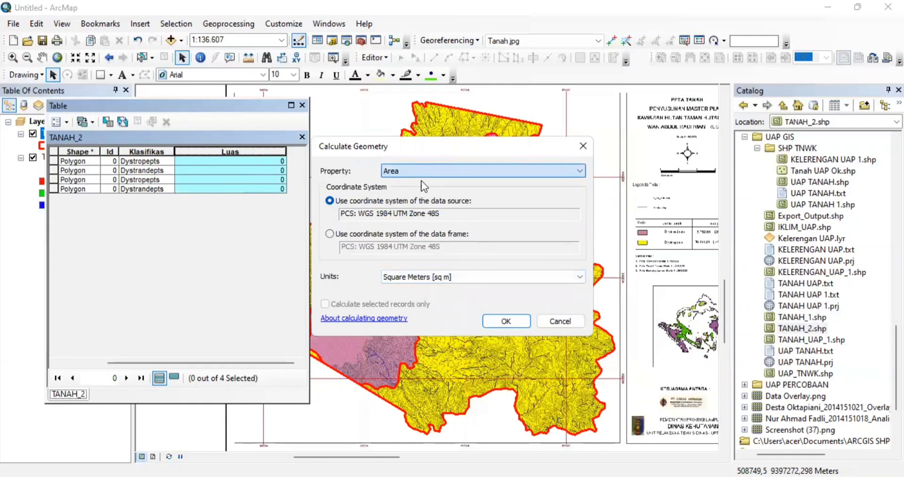
left_click(428, 279)
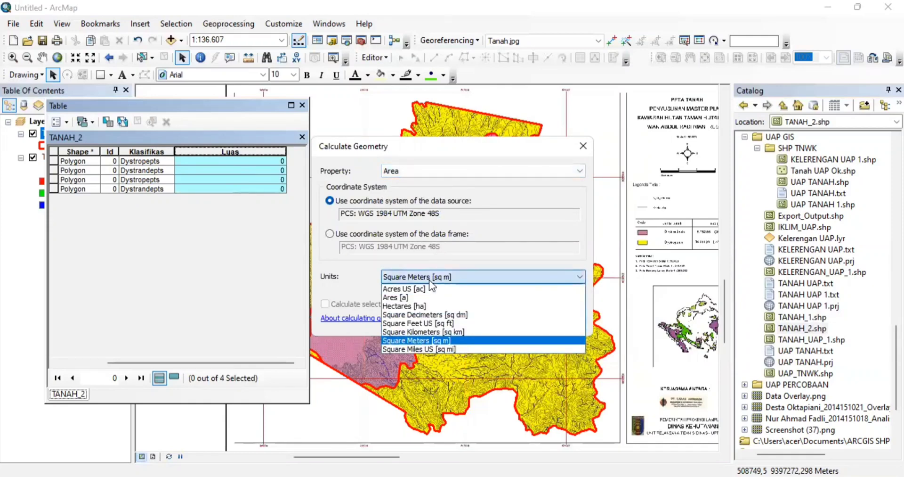
left_click(428, 306)
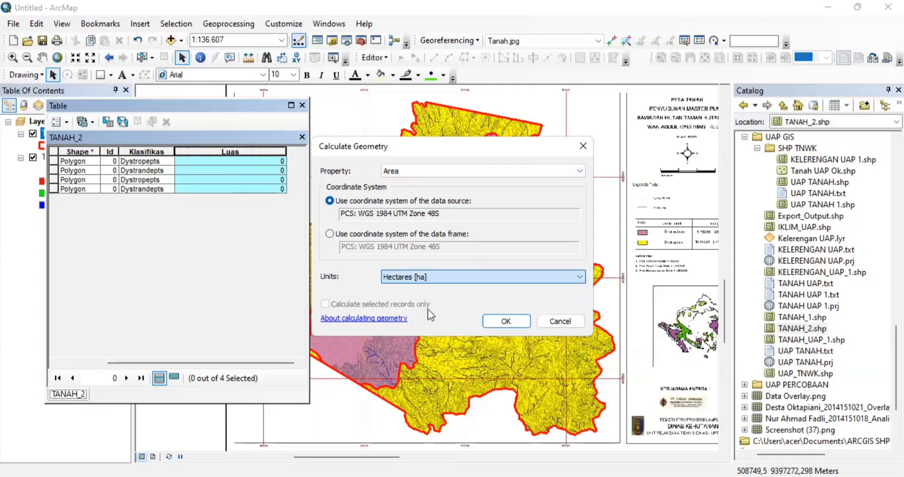
left_click(492, 322)
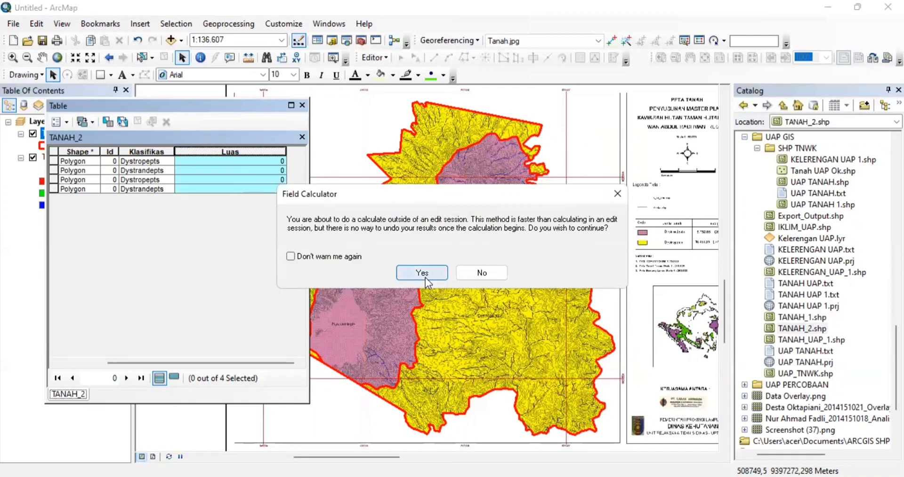
left_click(422, 274)
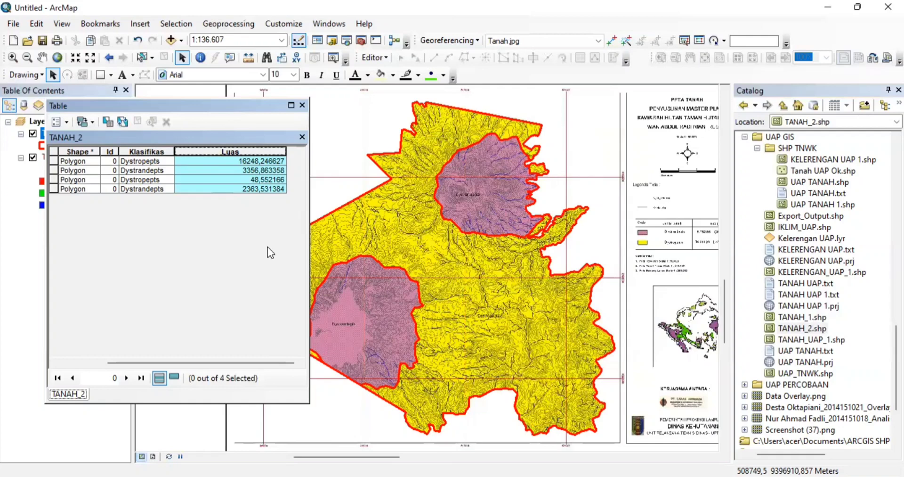
- Add a Text field 'Keterangan' of length 50 beside Luas and narrow its column
left_click(64, 122)
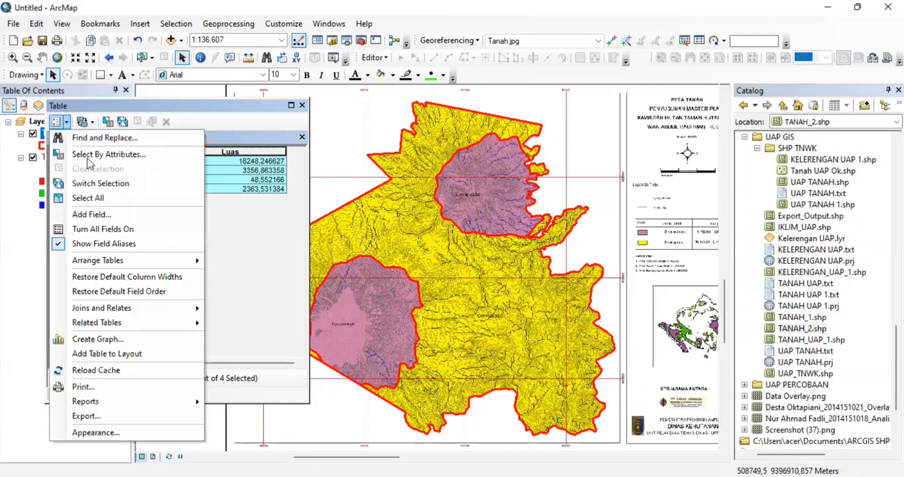
left_click(94, 219)
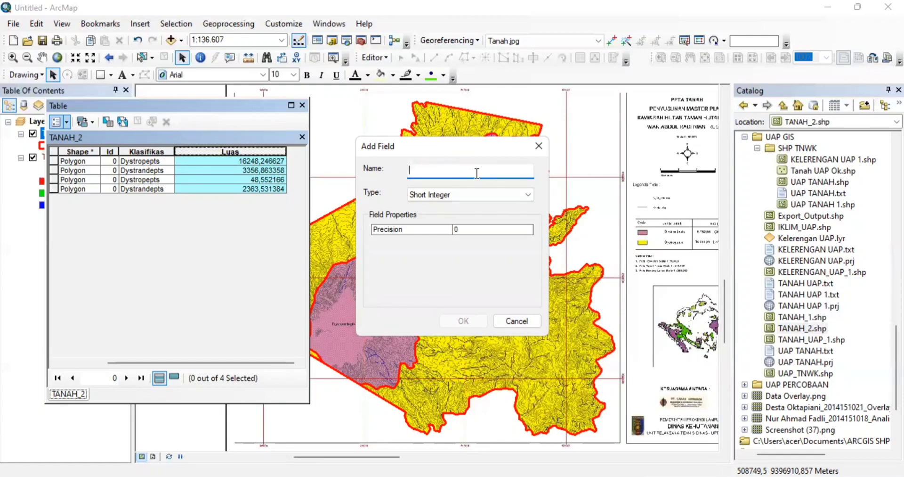
type("K")
key("Caps_Lock")
type("ete")
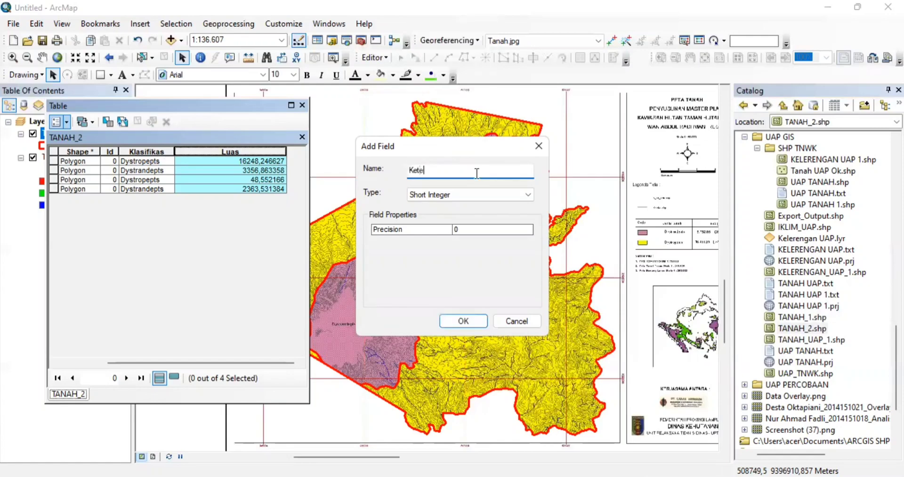
type("rangan")
left_click(496, 197)
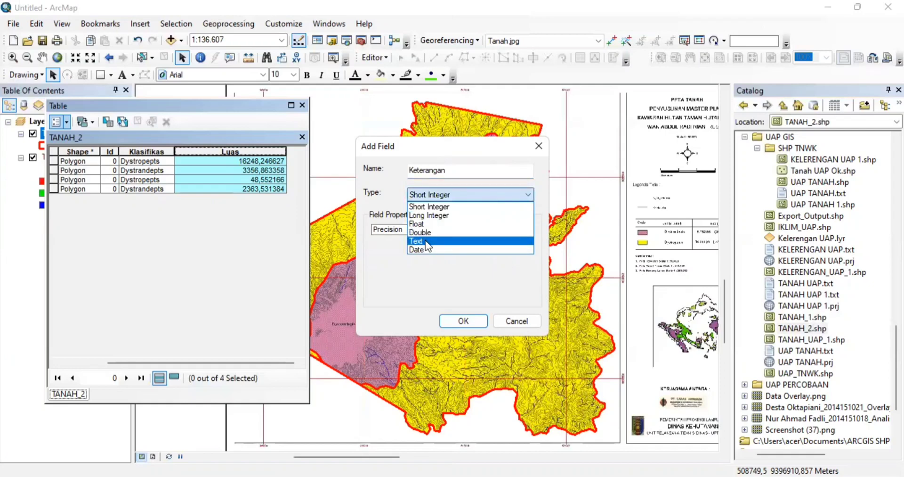
left_click(426, 241)
left_click(463, 323)
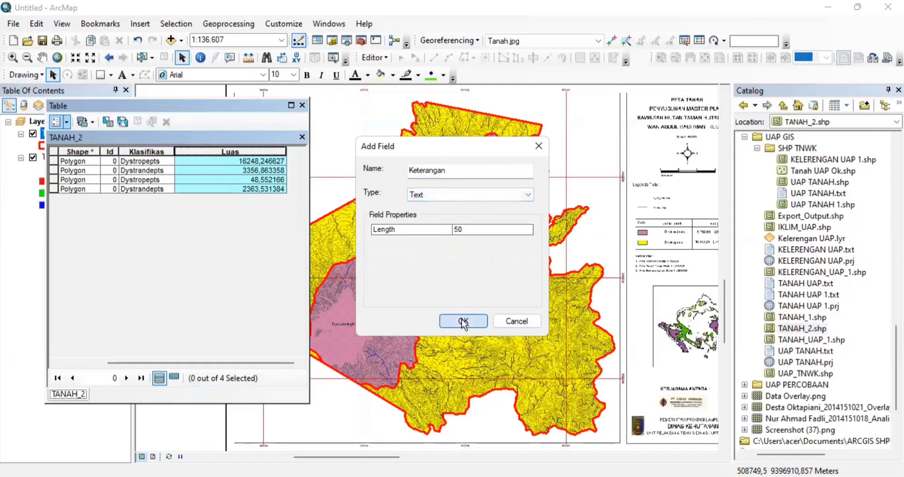
left_click_drag(132, 360, 267, 329)
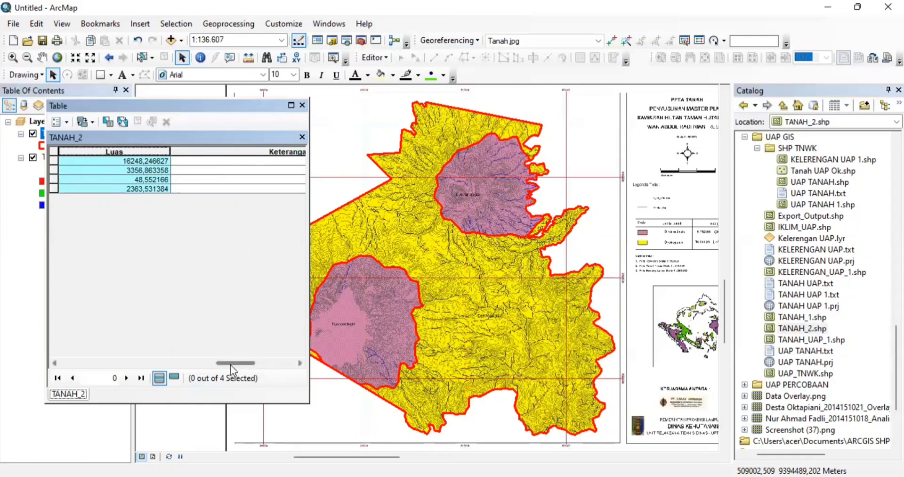
left_click_drag(230, 364, 280, 366)
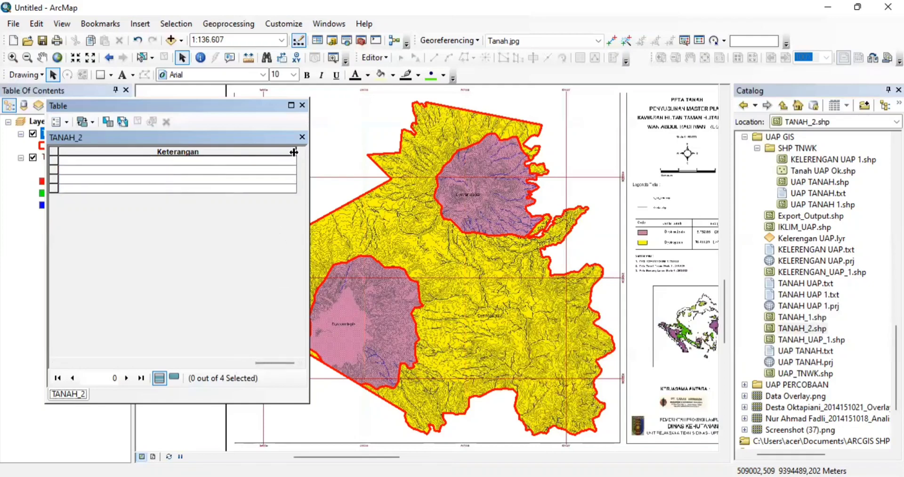
left_click_drag(294, 151, 170, 162)
- Use Field Calculator with the string expression "Agak Peka" to fill Keterangan for all four records
left_click(224, 151)
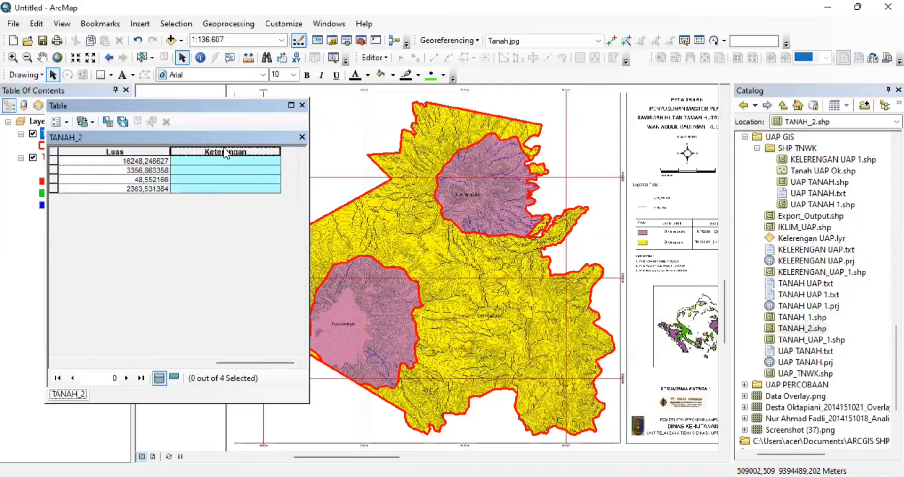
right_click(225, 148)
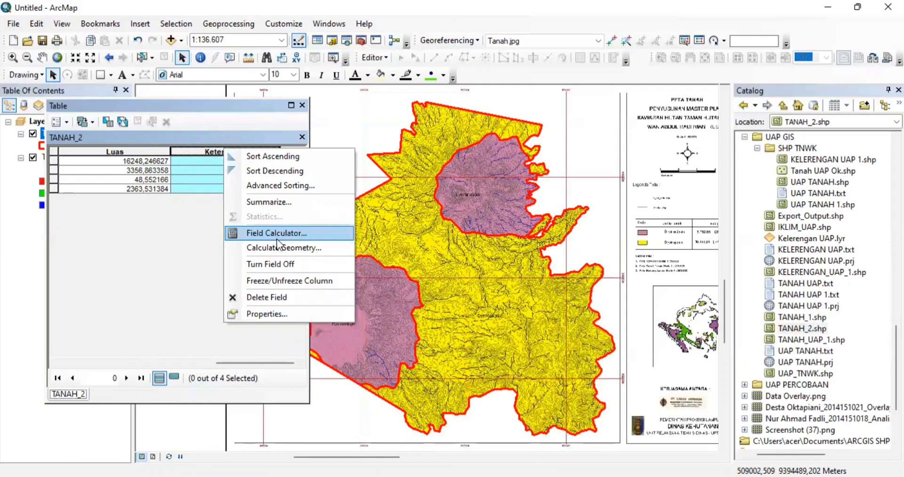
left_click(277, 237)
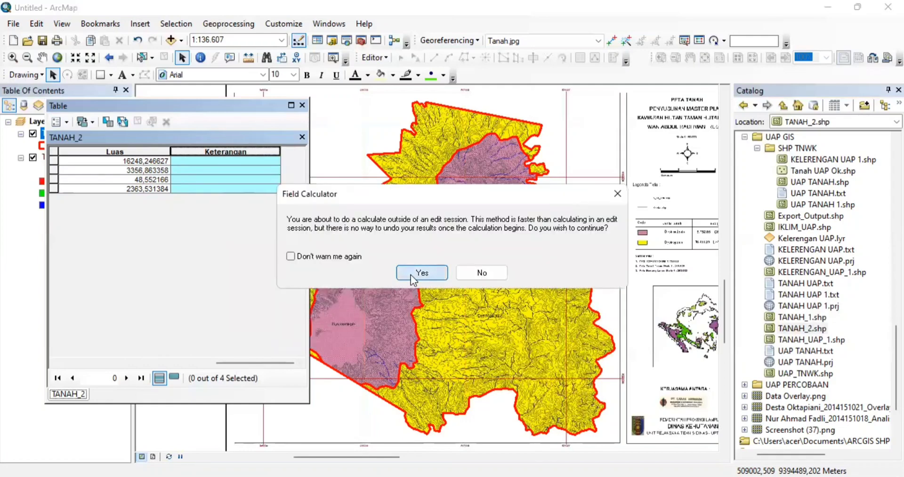
left_click(410, 275)
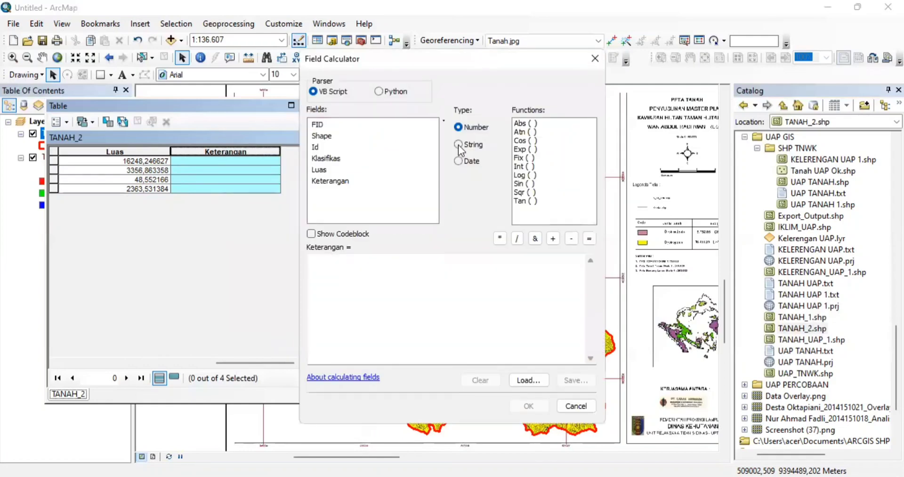
left_click(459, 145)
left_click(359, 264)
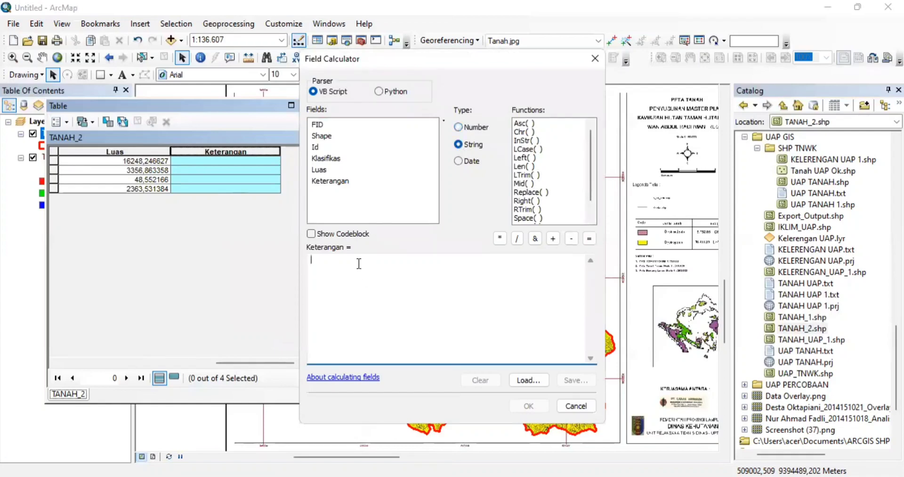
type("\"A")
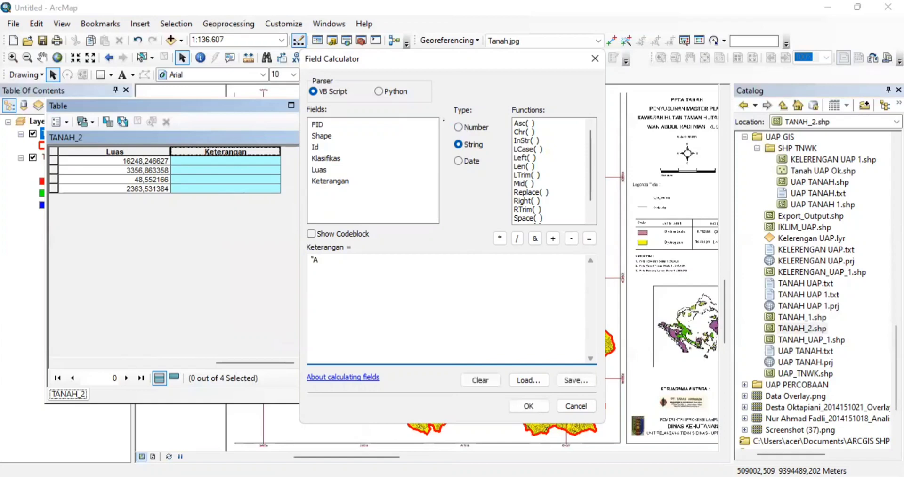
type("gak Peka")
left_click(534, 405)
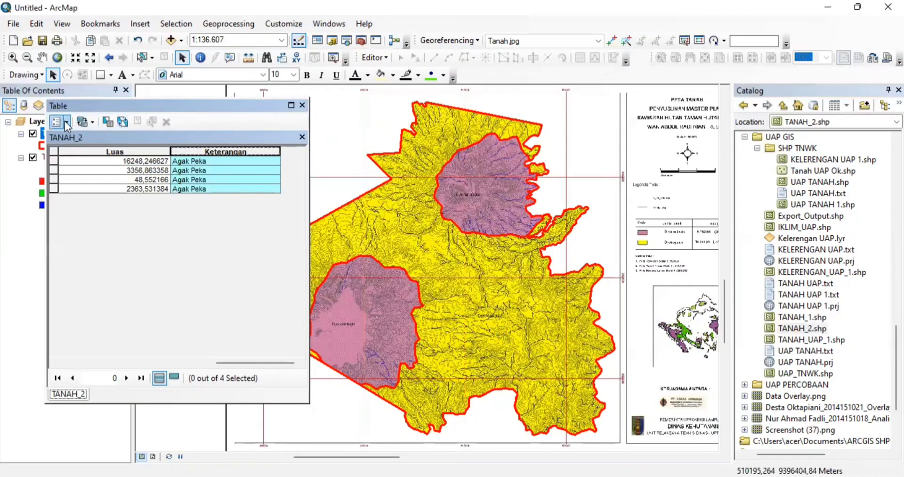
left_click(66, 121)
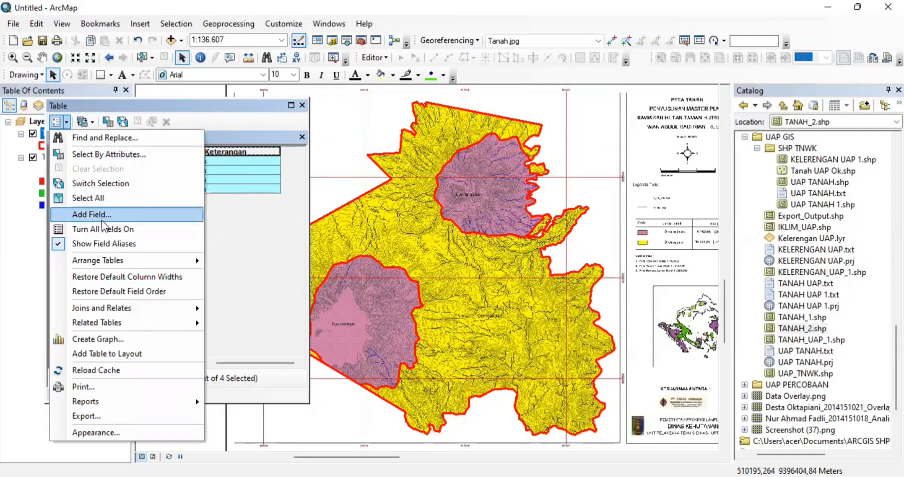
- Add a Text field 'Skor' of length 50 to the TANAH_2 table and narrow its column
left_click(104, 215)
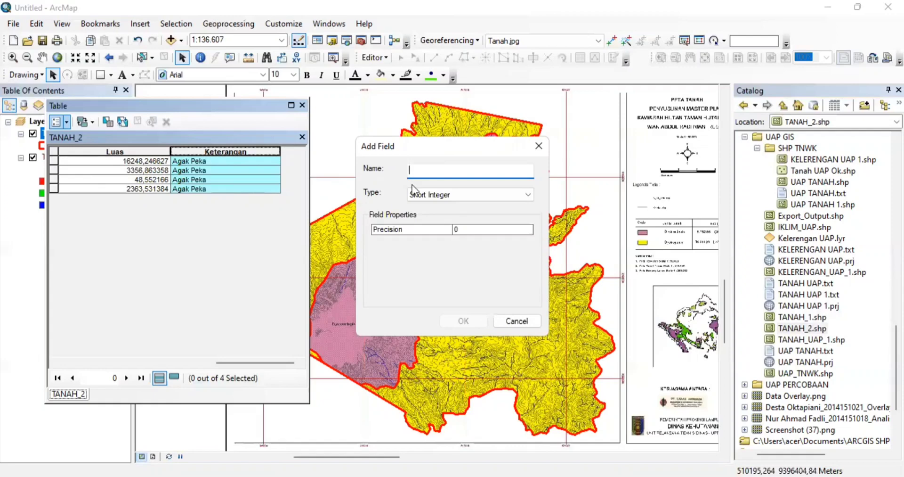
type("Skor")
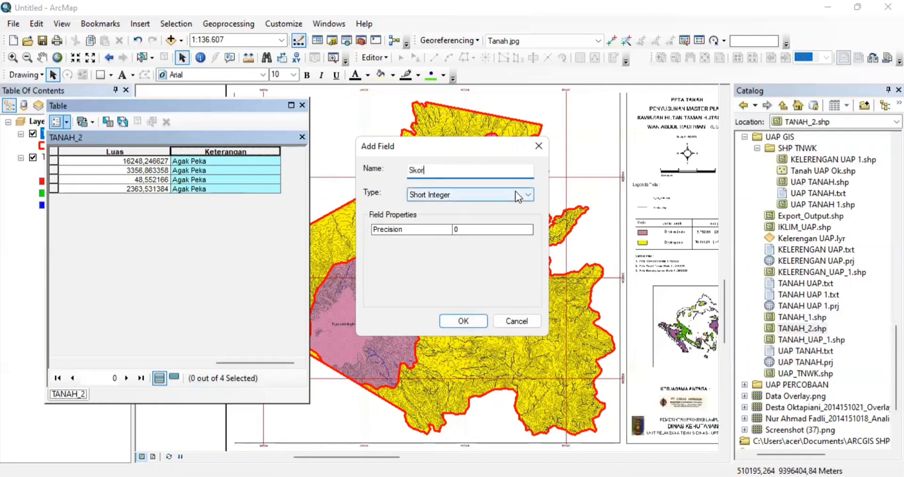
left_click(515, 190)
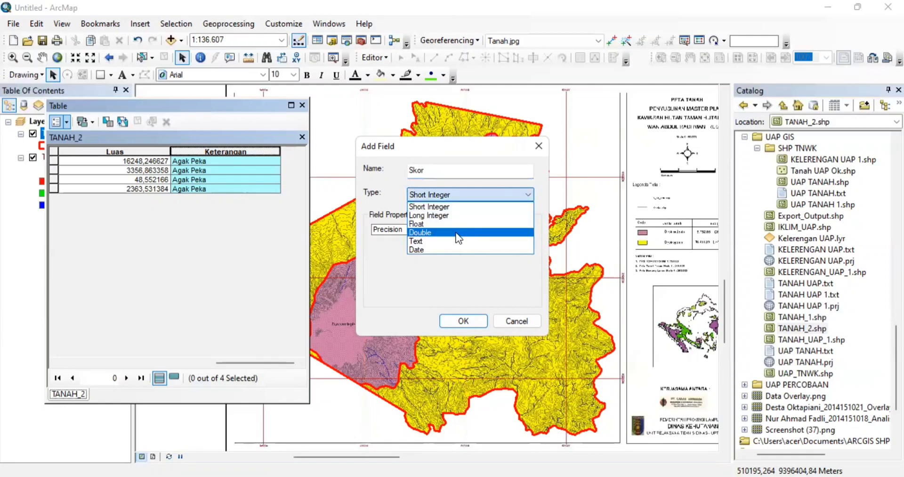
left_click(444, 241)
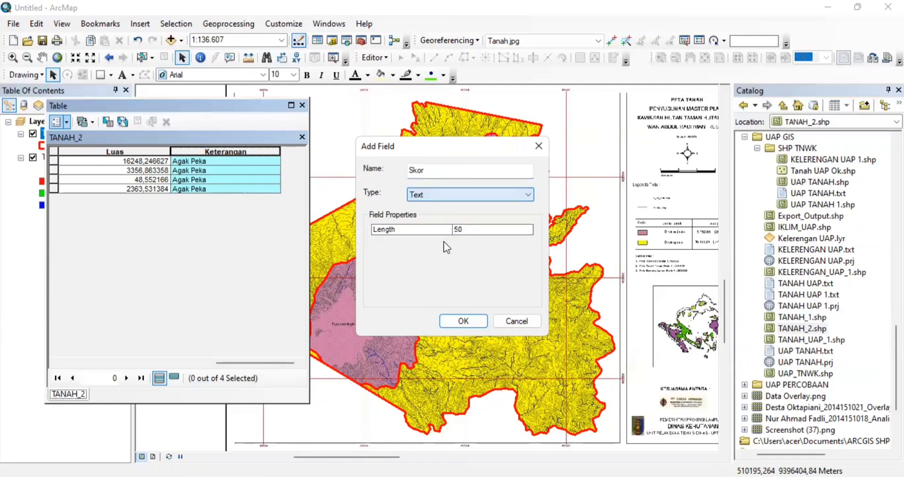
left_click(462, 321)
left_click_drag(224, 363, 280, 355)
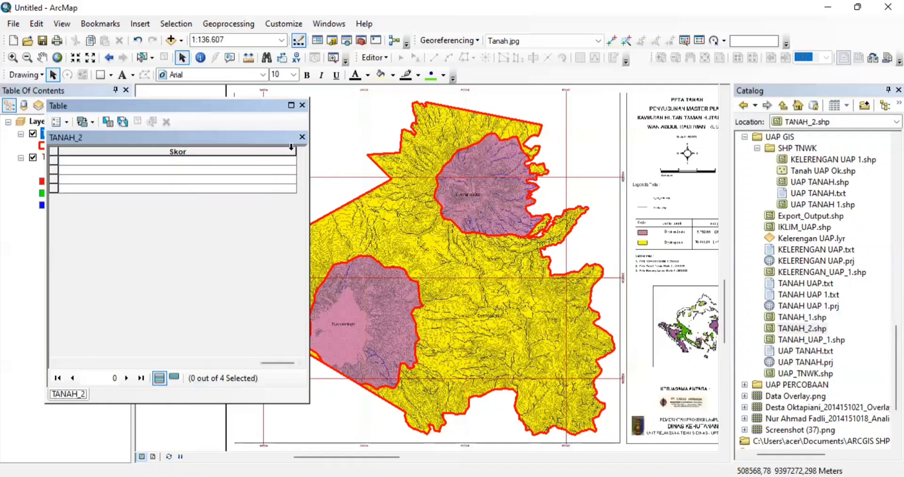
left_click_drag(296, 151, 147, 160)
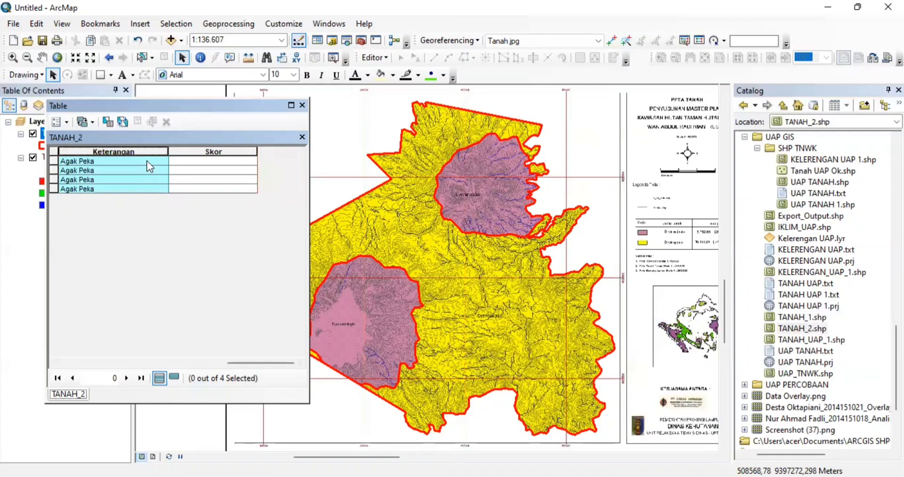
left_click(215, 152)
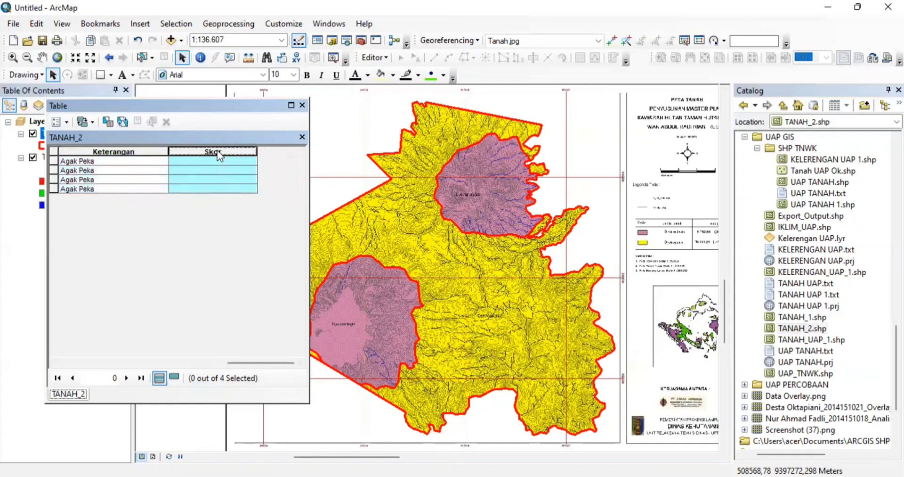
- Use Field Calculator to set Skor to 30 for all four TANAH_2 records
right_click(216, 151)
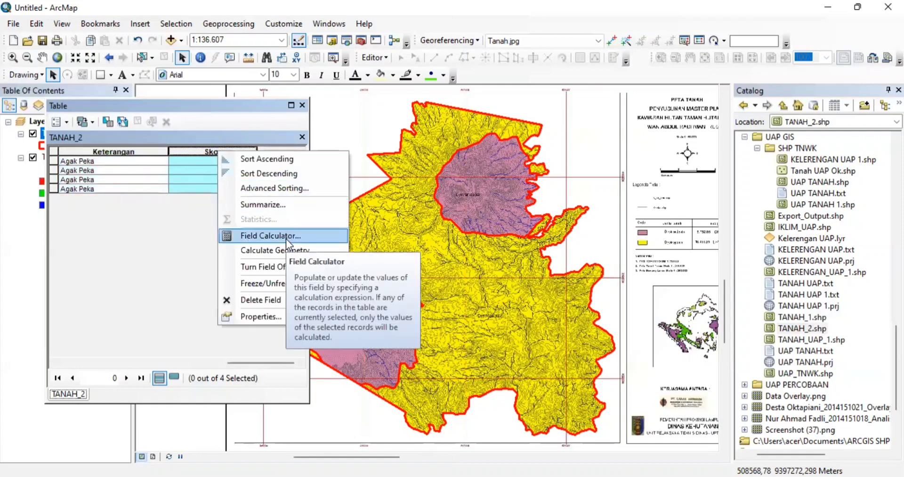
left_click(282, 234)
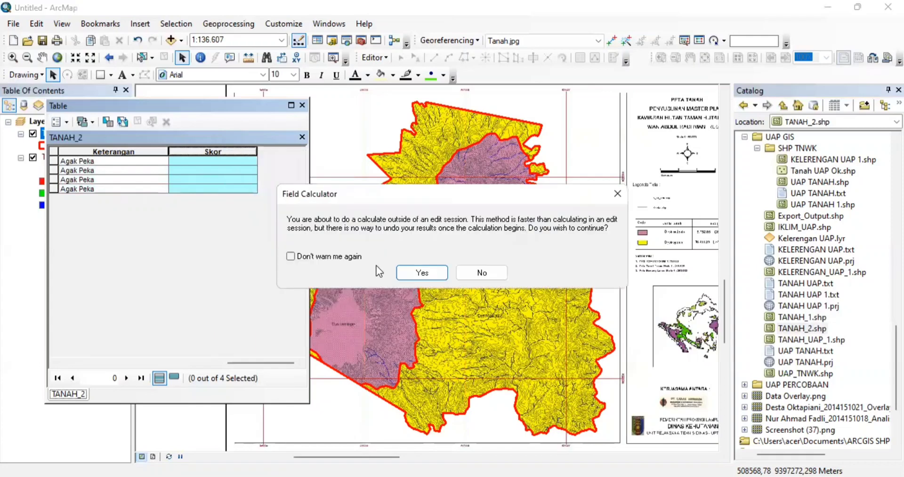
left_click(414, 273)
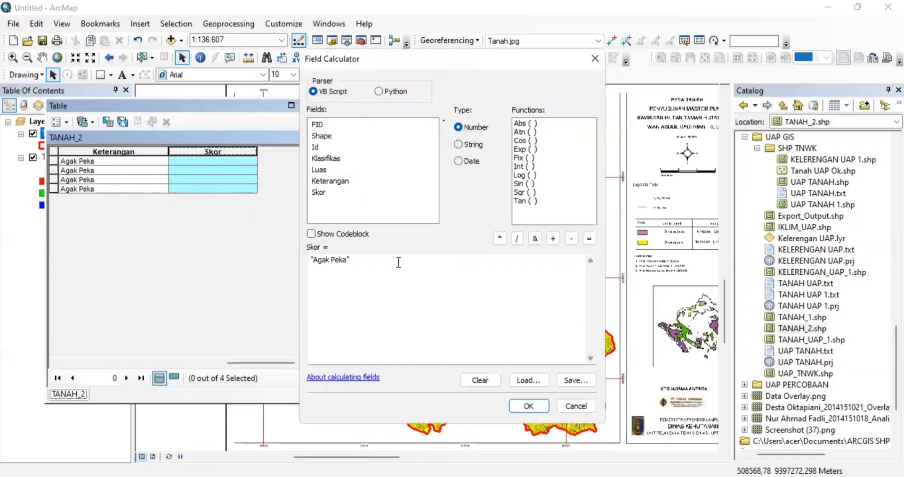
left_click(368, 260)
key("BackSpace")
key("BackSpace")
key("BackSpace")
key("BackSpace")
key("BackSpace")
key("BackSpace")
key("BackSpace")
key("BackSpace")
key("BackSpace")
key("BackSpace")
key("BackSpace")
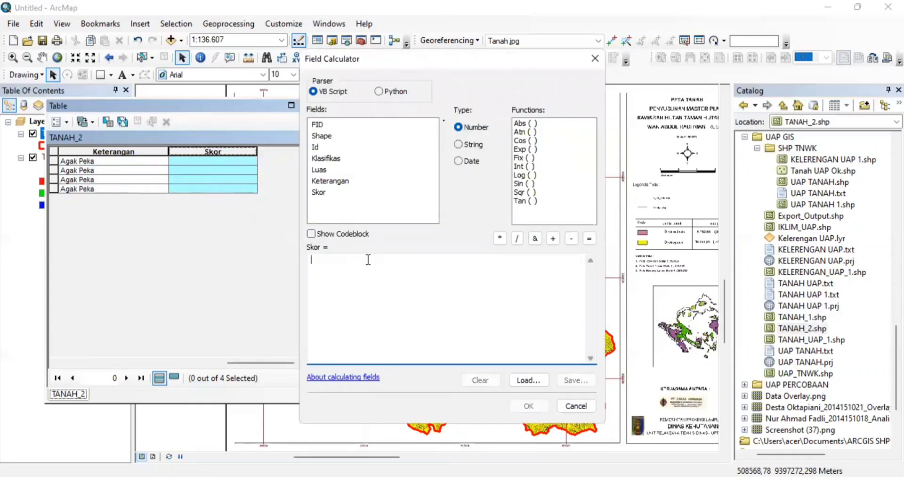
type("30")
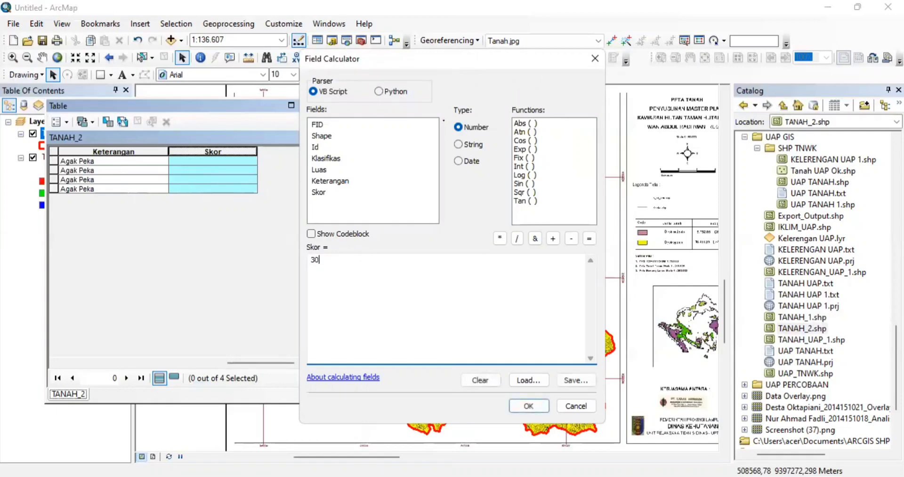
left_click(540, 408)
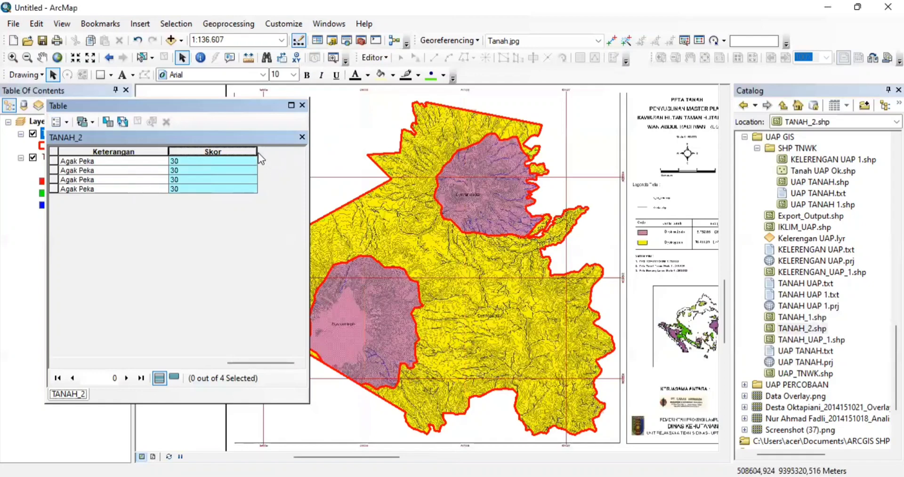
left_click_drag(257, 152, 229, 151)
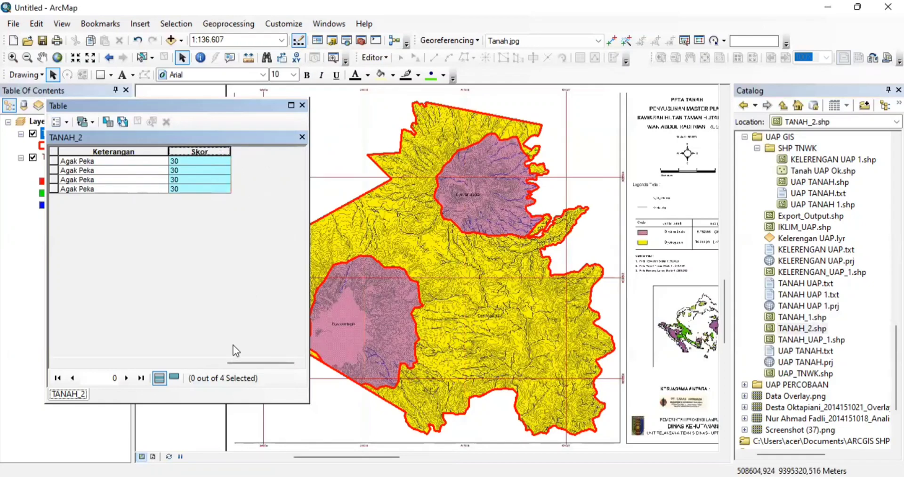
left_click_drag(233, 363, 269, 318)
- Close the table, hide Tanah.jpg, zoom to TANAH_2 and open its Layer Properties
left_click(303, 105)
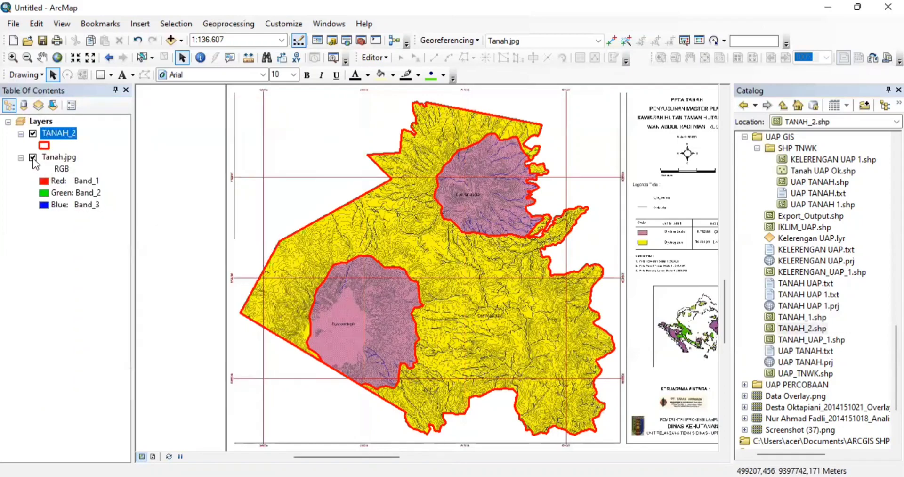
left_click(32, 158)
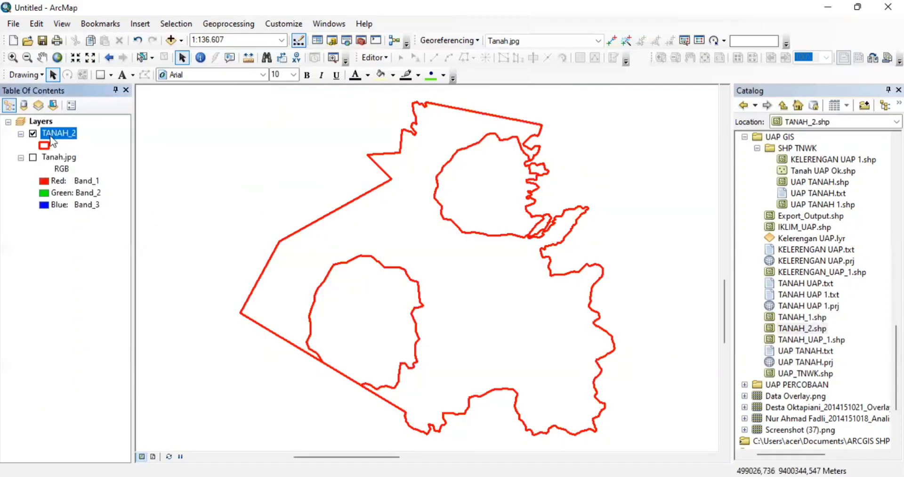
right_click(49, 136)
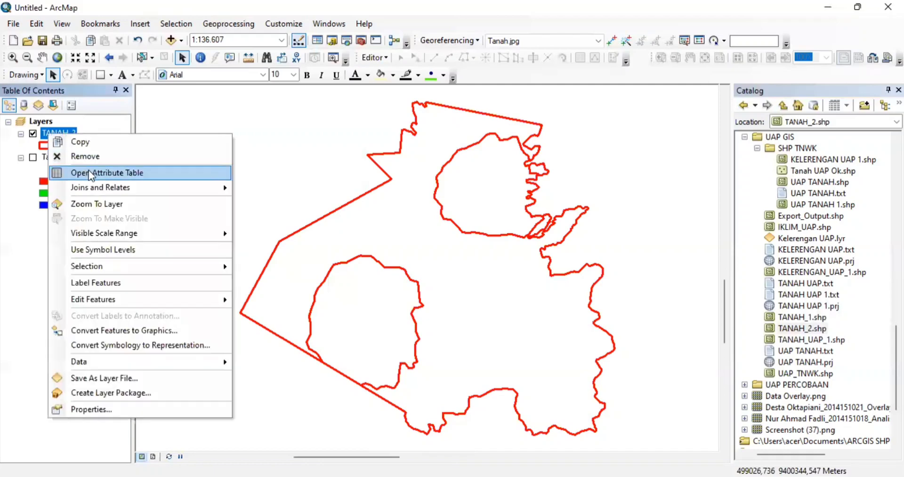
left_click(102, 205)
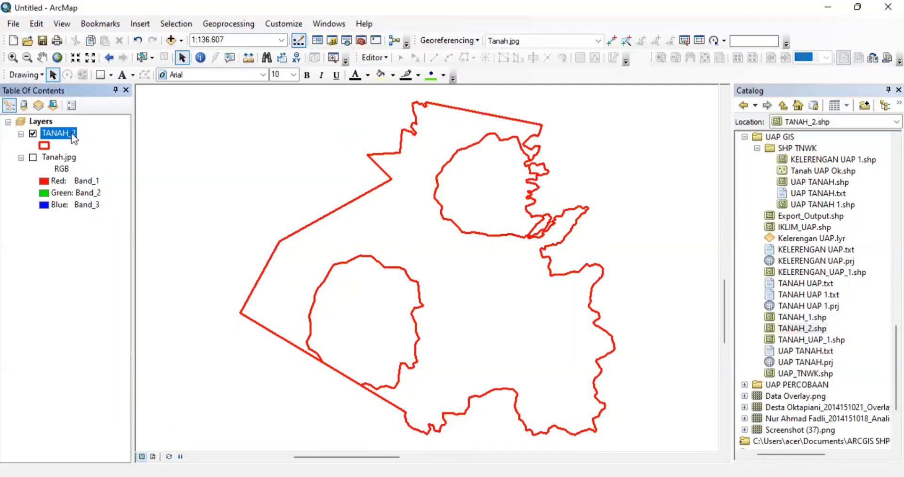
right_click(73, 137)
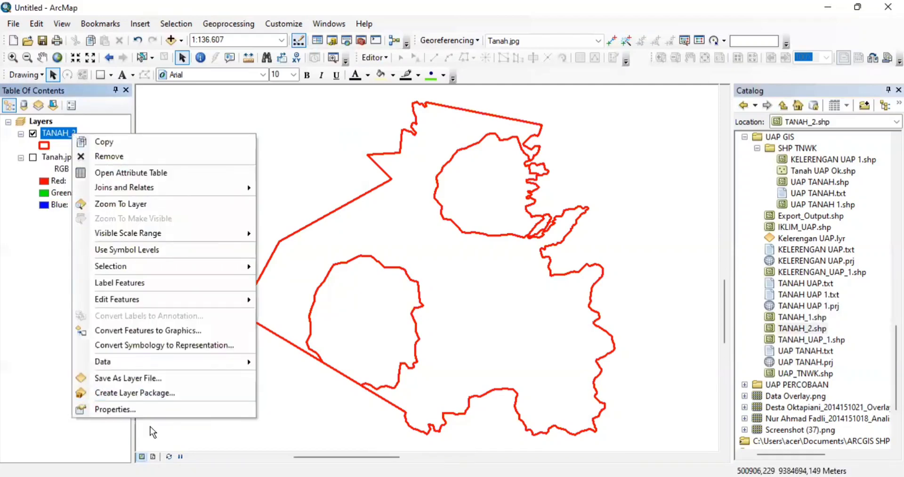
left_click(149, 408)
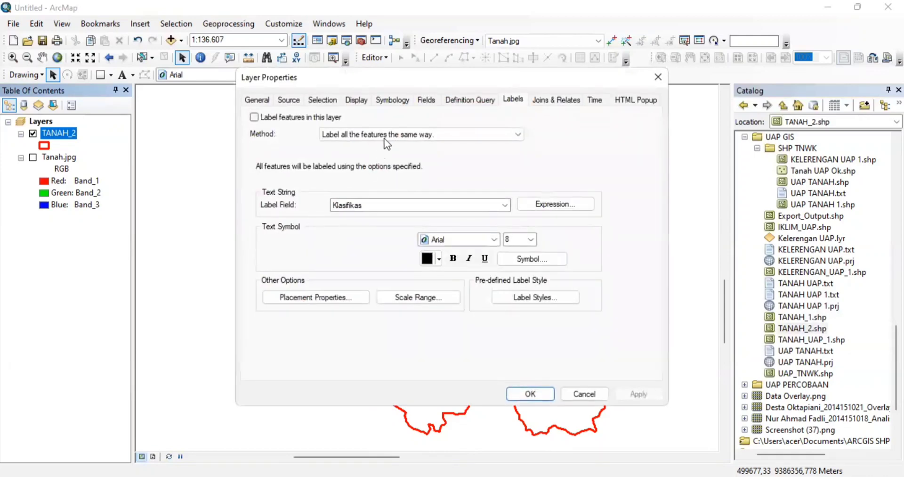
- Symbolise TANAH_2 by unique Klasifikas values (Dystrandepts, Dystropepts) with an orange-brown ramp
left_click(393, 100)
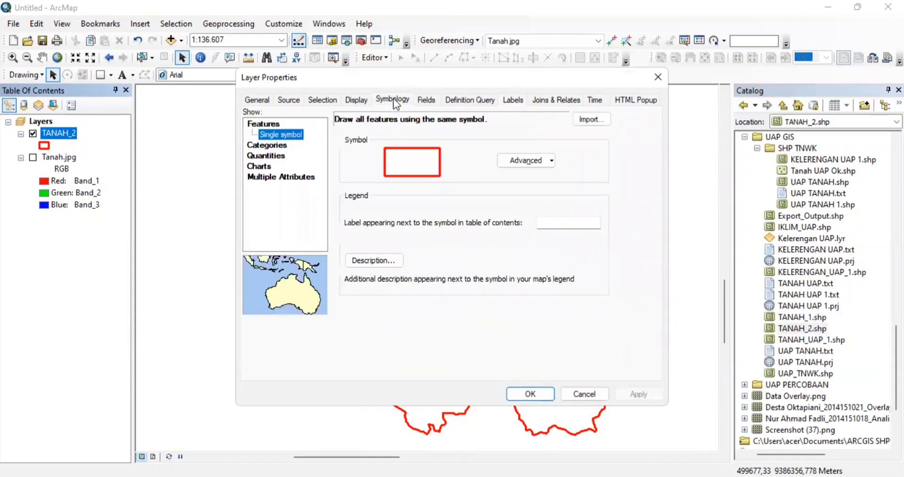
left_click(279, 145)
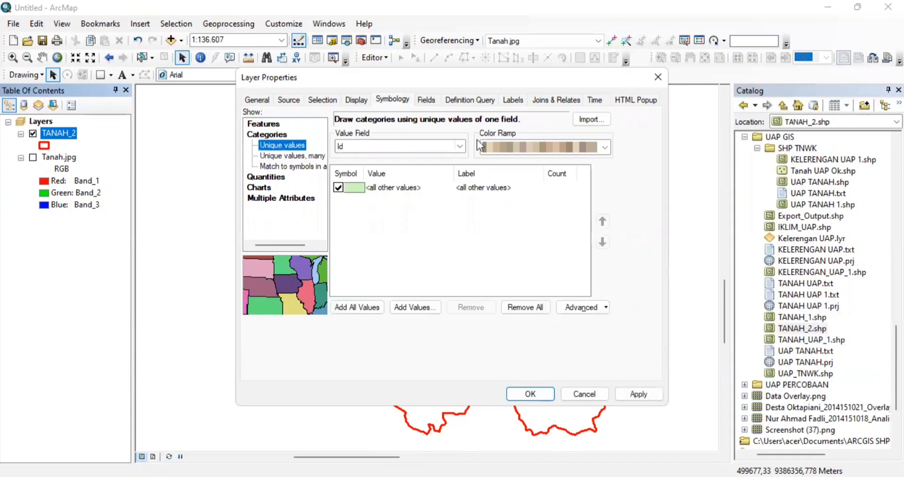
left_click(456, 147)
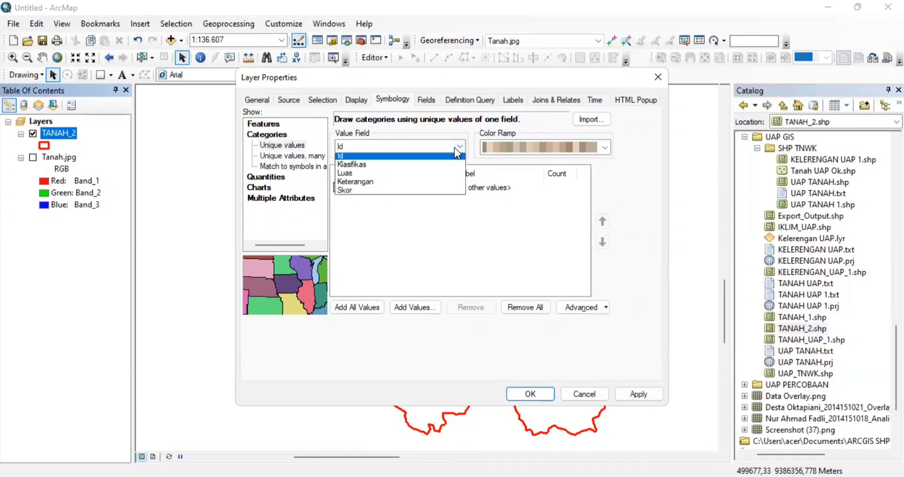
left_click(420, 165)
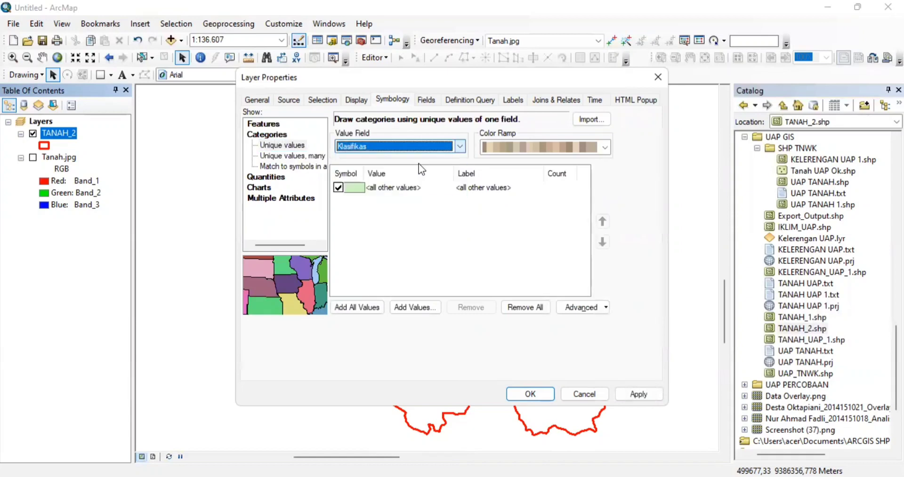
left_click(363, 303)
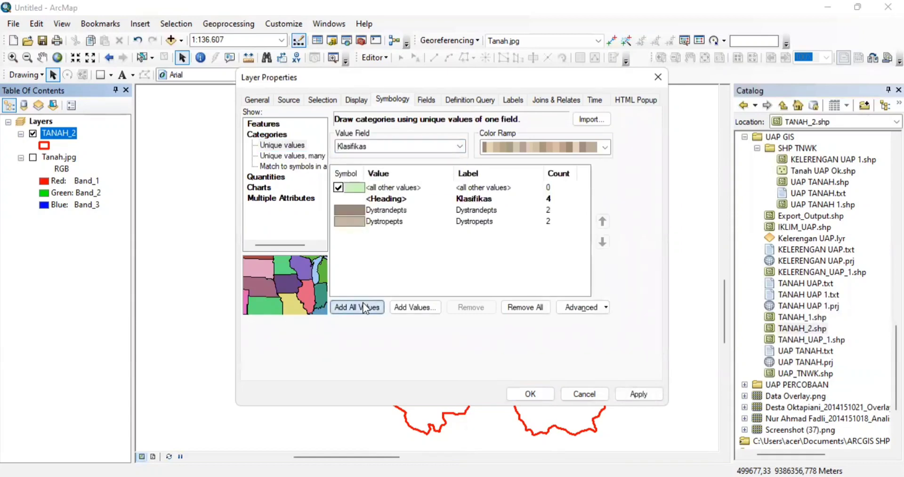
left_click(604, 148)
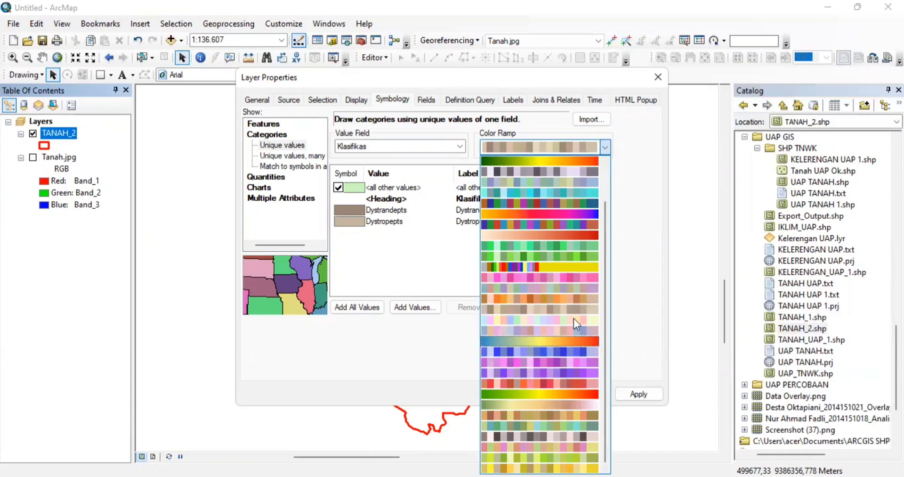
left_click(574, 298)
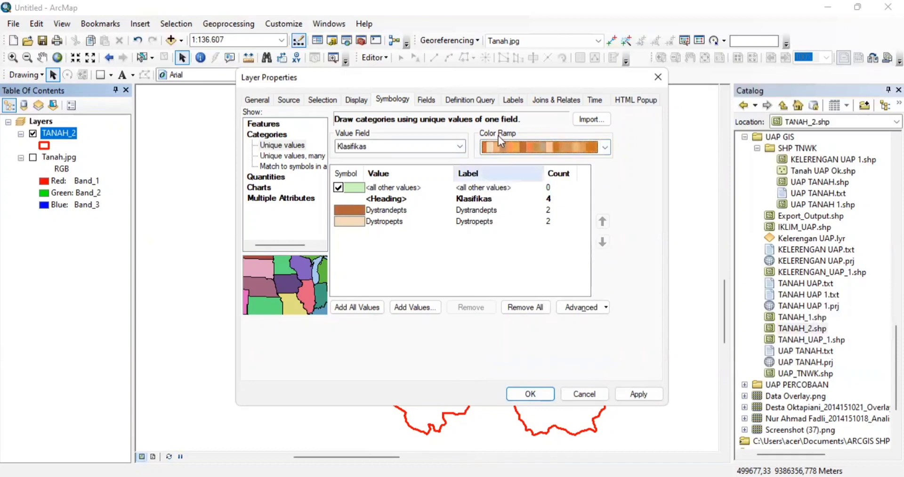
left_click(513, 100)
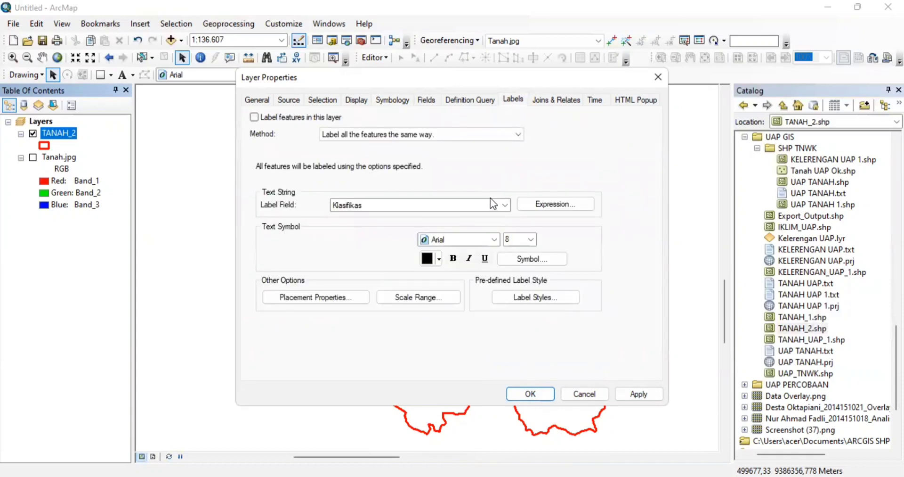
- Keep Klasifikas as TANAH_2's label field, remove duplicate labels in placement properties, and apply
left_click(505, 205)
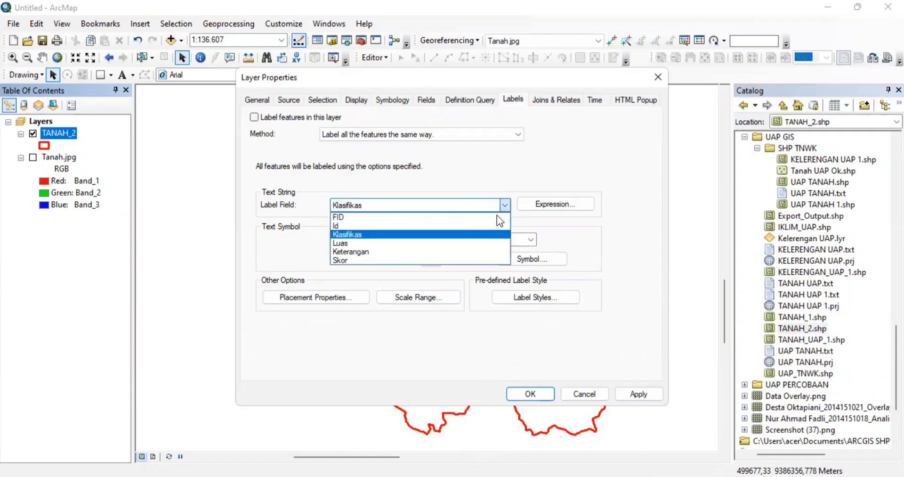
left_click(473, 234)
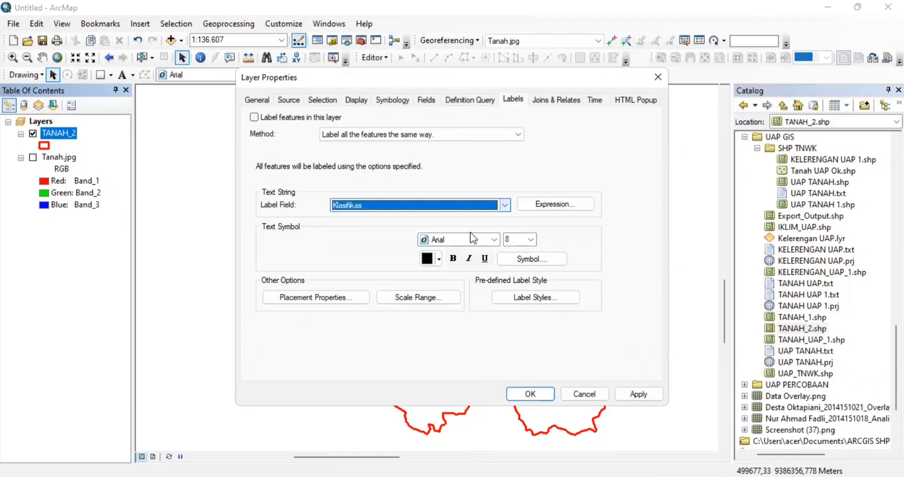
left_click(347, 298)
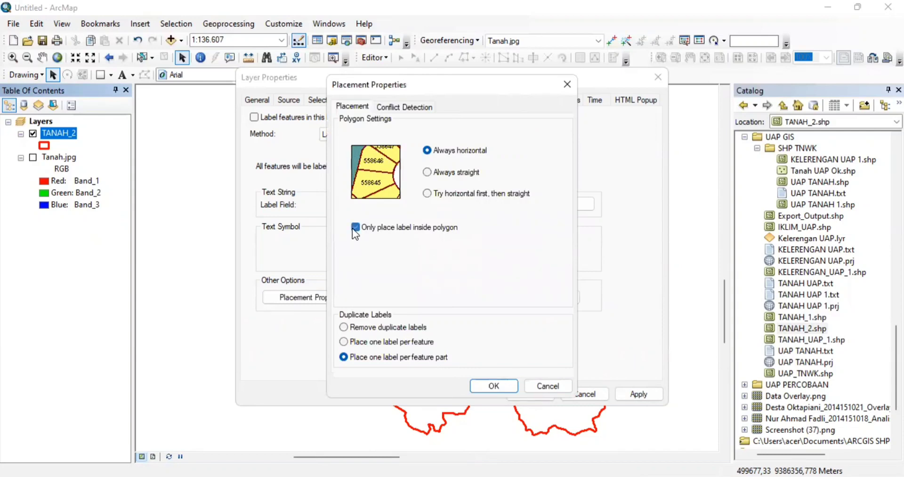
left_click(343, 326)
left_click(484, 388)
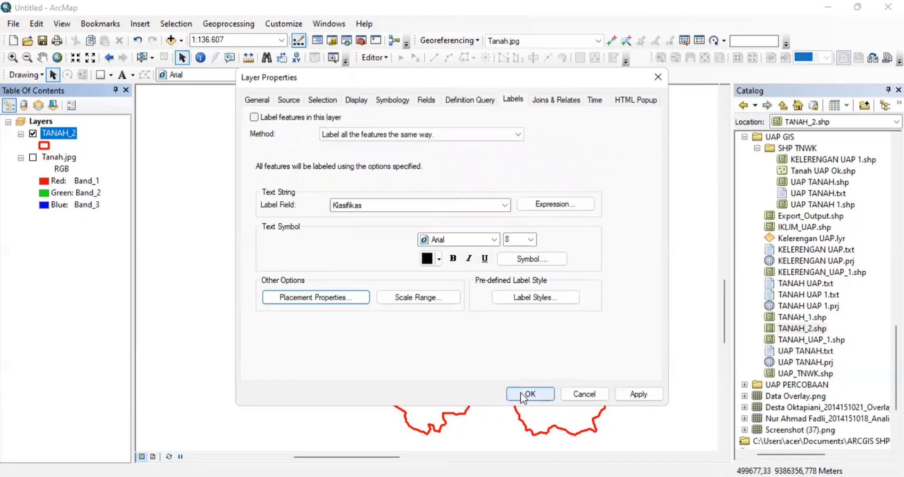
left_click(522, 393)
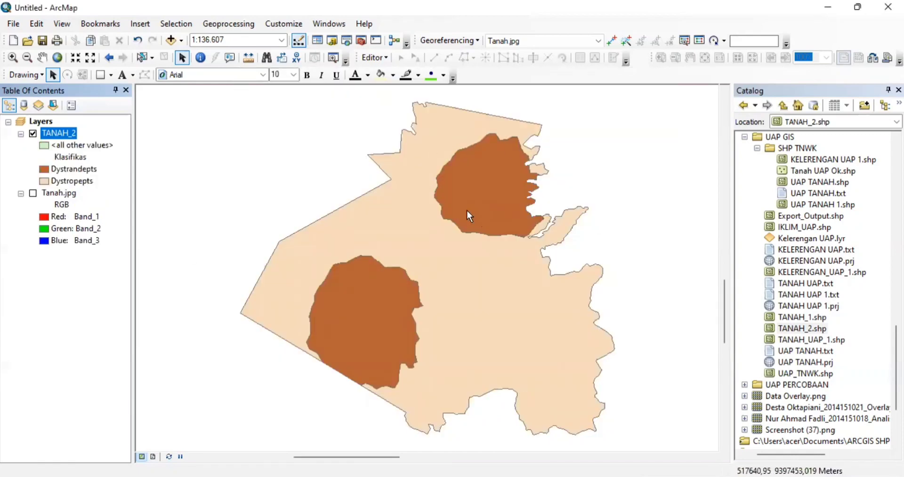
- Turn on TANAH_2's Klasifikas labels and show the Tanah.jpg scan
right_click(65, 135)
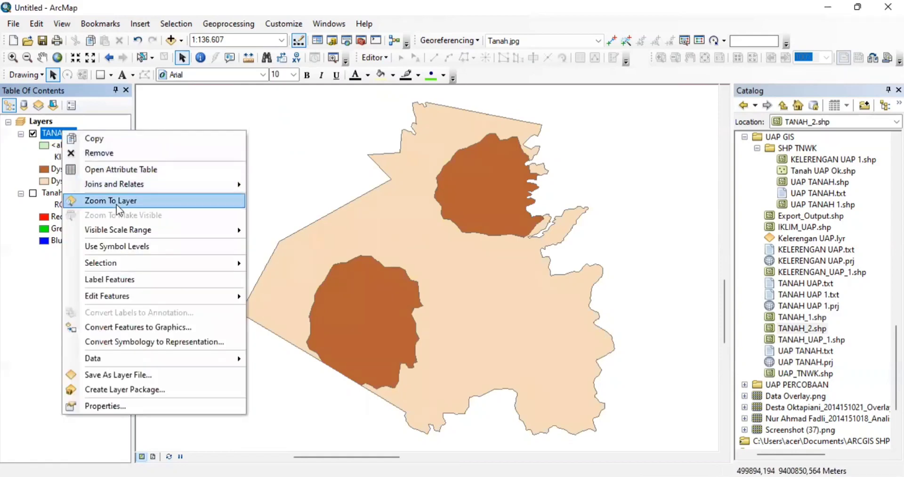
left_click(121, 279)
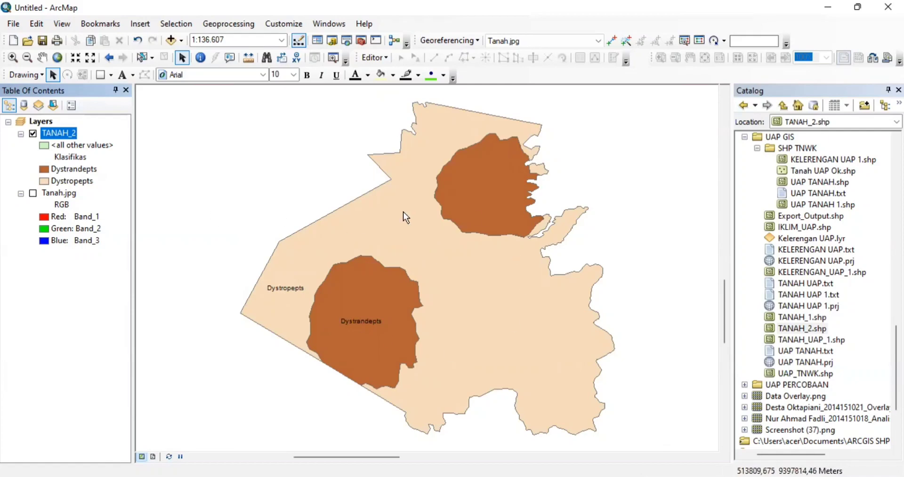
left_click(33, 194)
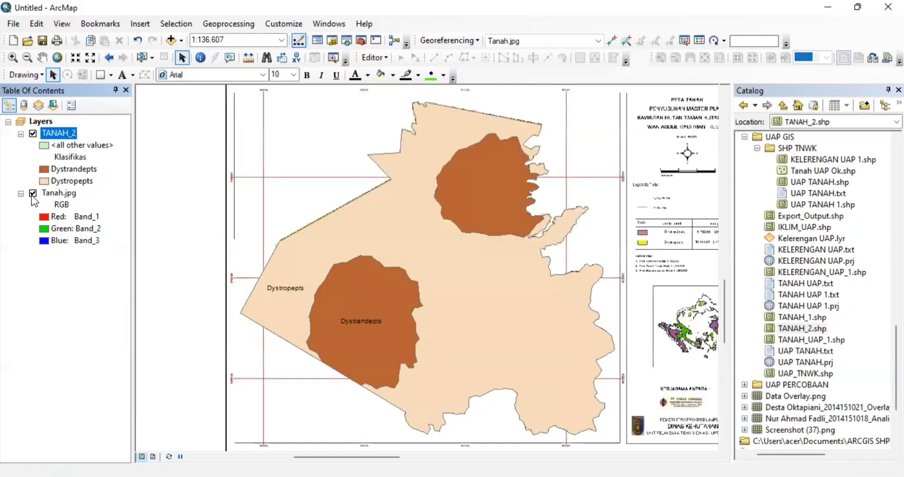
- Zoom to the full Tanah.jpg extent, then hide both Tanah.jpg and TANAH_2
right_click(55, 195)
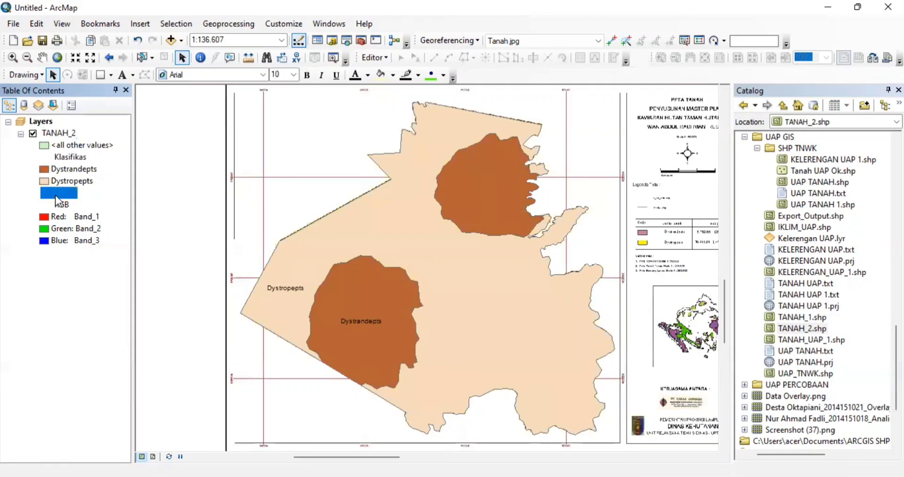
left_click(99, 266)
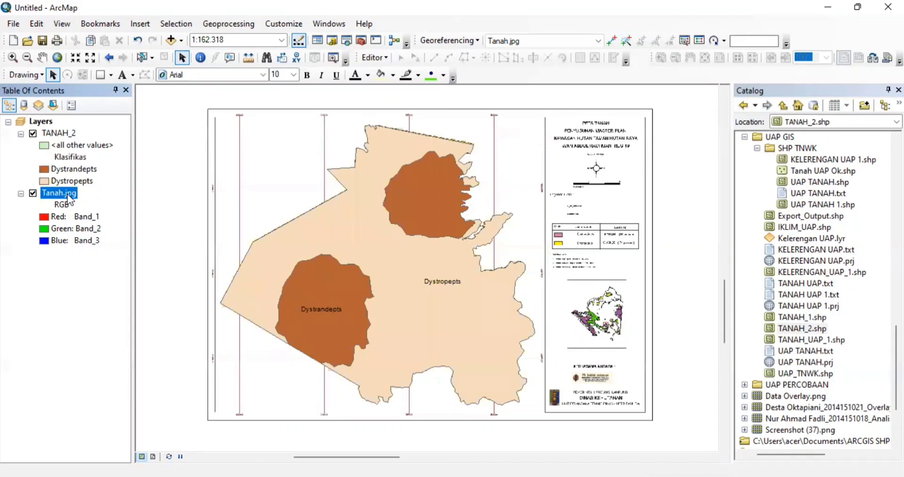
left_click(33, 194)
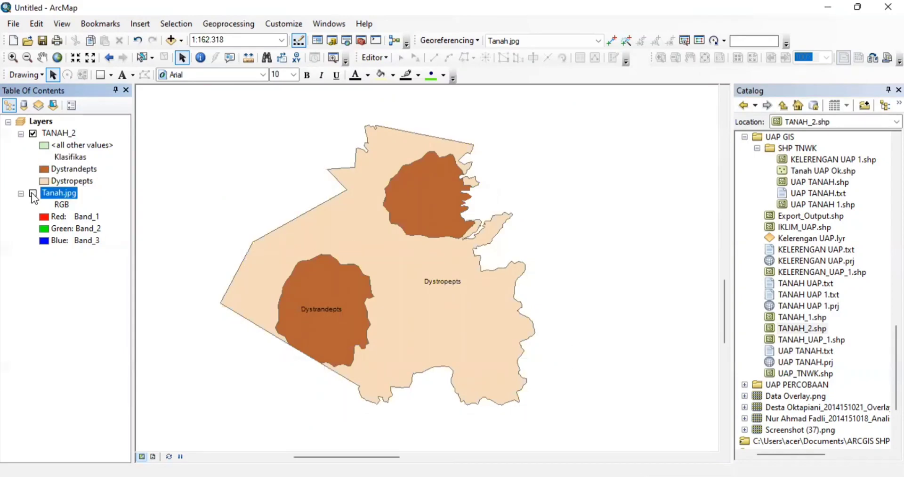
left_click(33, 135)
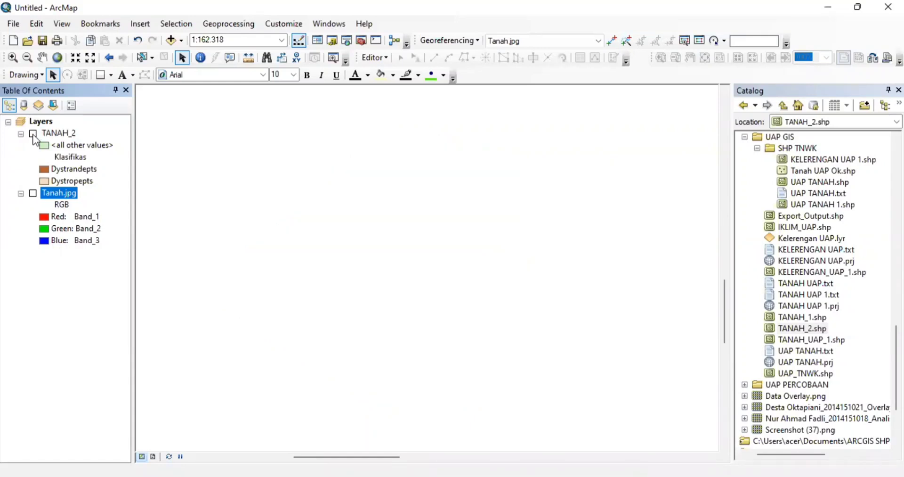
- Add Kelas Lereng.jpg from the Catalog as a map layer, leaving Tanah.jpg switched off
left_click(33, 193)
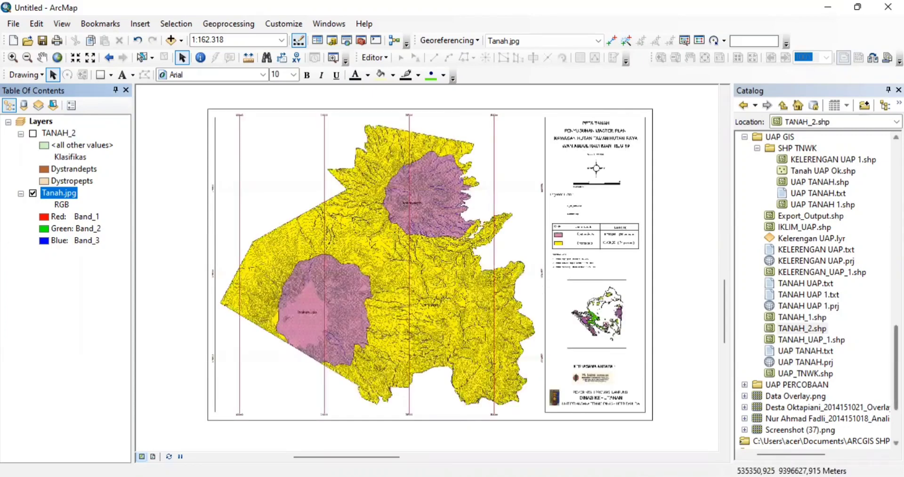
scroll(814, 287, "up", 9)
scroll(814, 287, "up", 8)
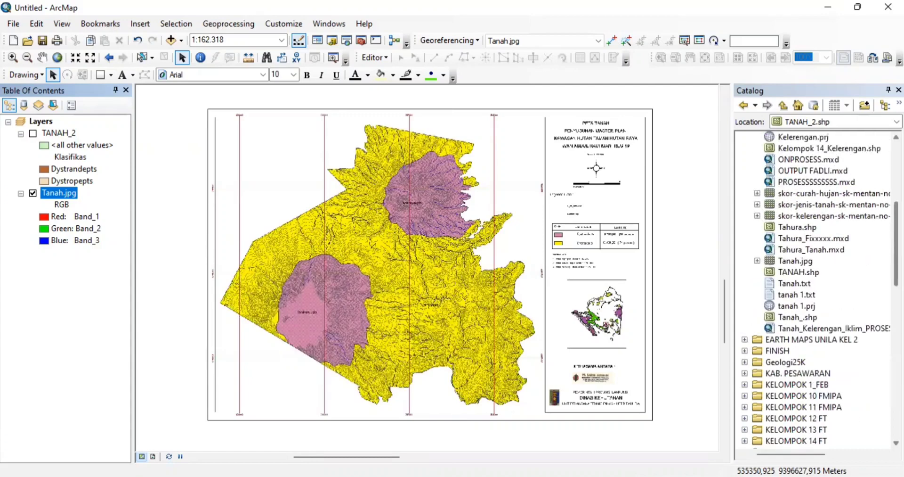
scroll(815, 288, "up", 2)
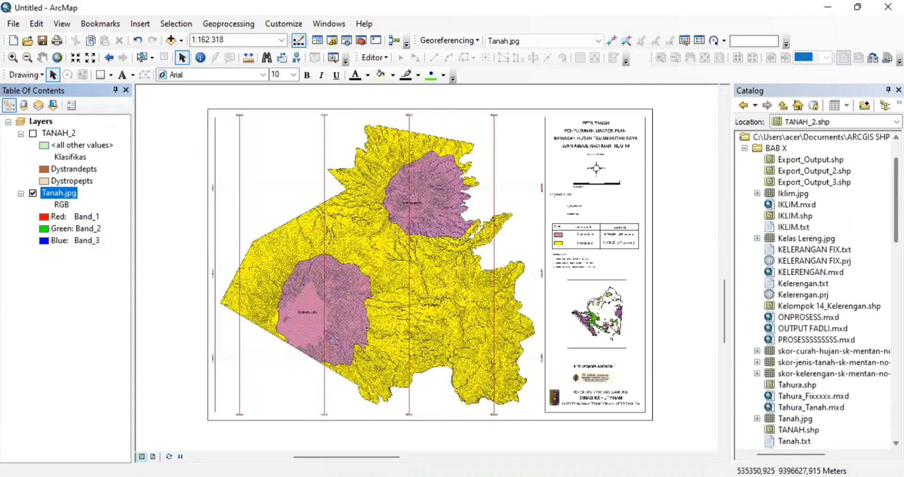
left_click(816, 239)
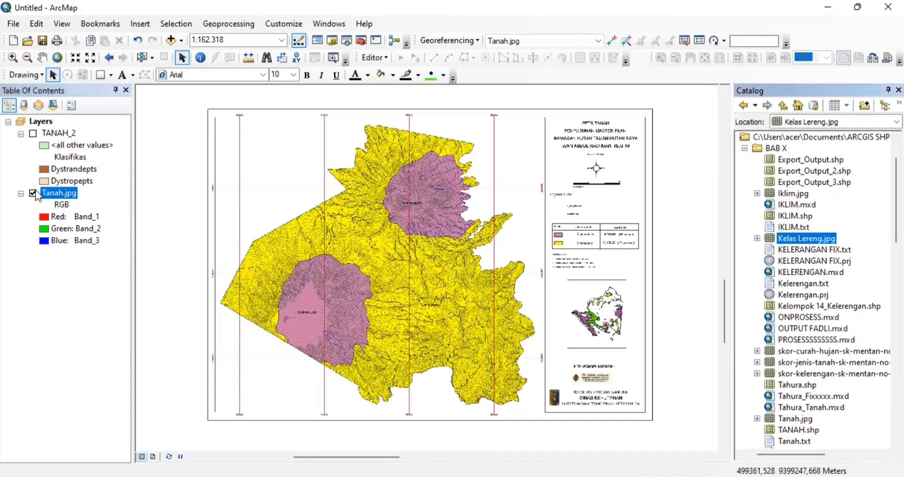
left_click(33, 193)
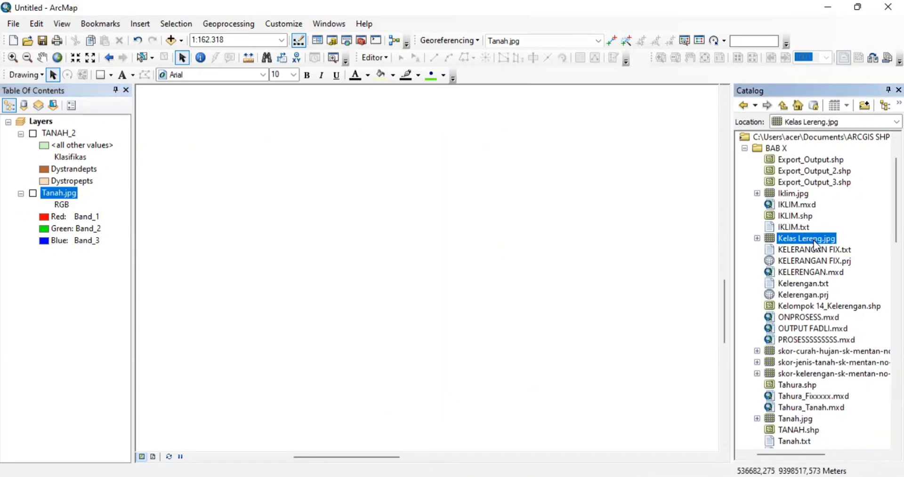
left_click_drag(816, 245, 629, 261)
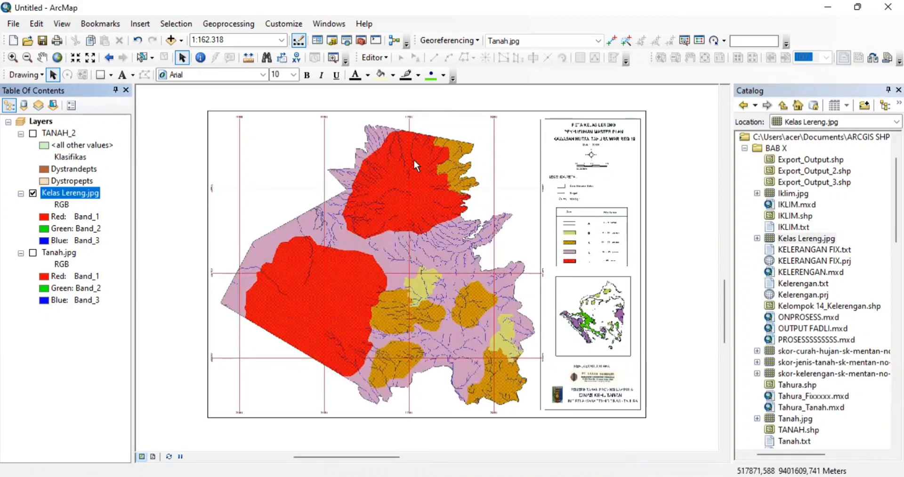
- Place control points 1–4 on Kelas Lereng.jpg grid intersections and dismiss the distribution warning
left_click(613, 41)
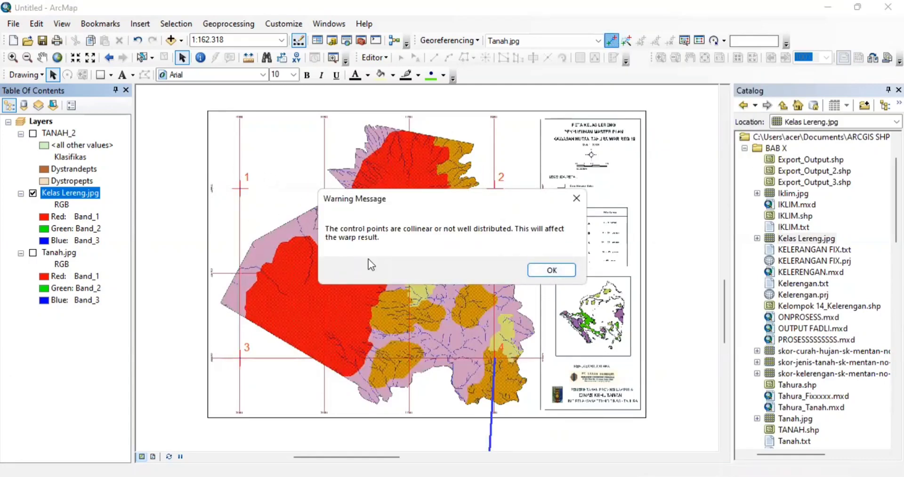
left_click(552, 269)
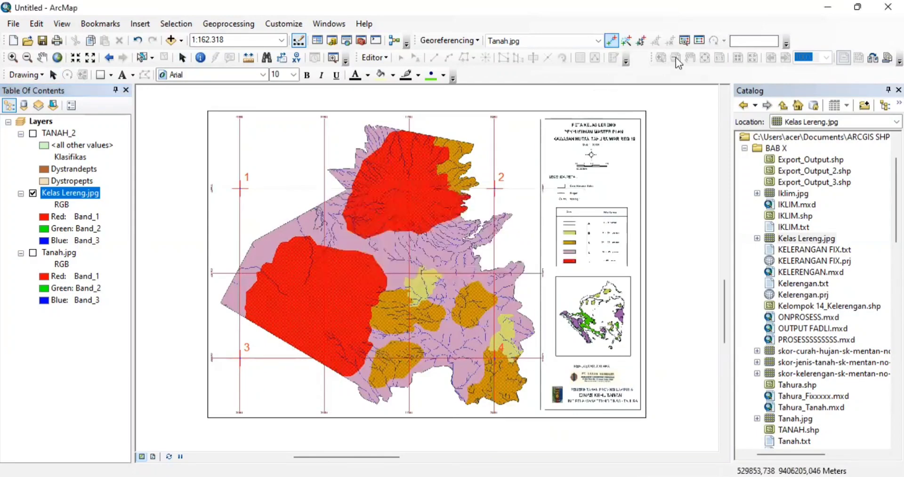
- Save the control point links from the Link Table as UAP KELERENGAN.txt
left_click(696, 41)
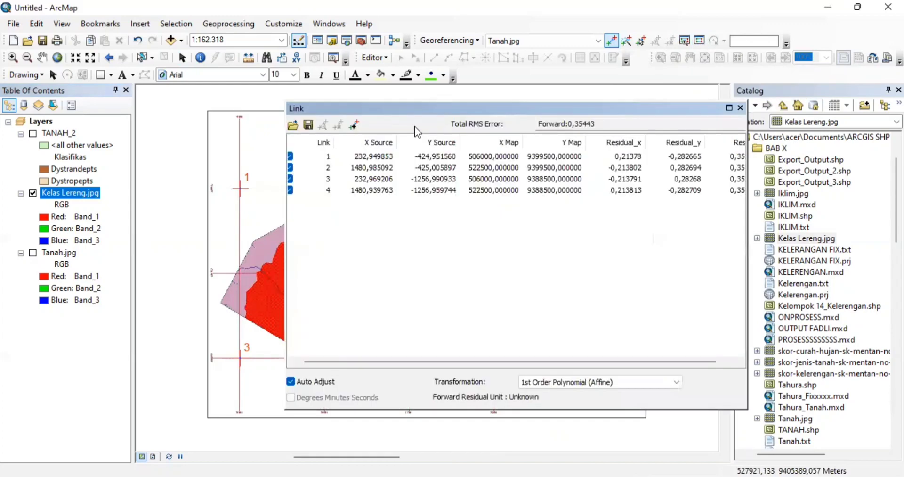
left_click(308, 124)
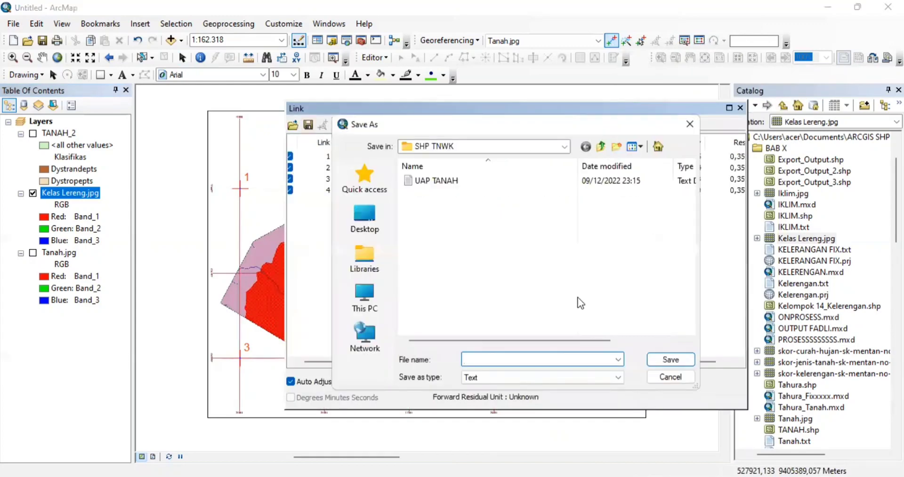
key("Caps_Lock")
type("UAP ")
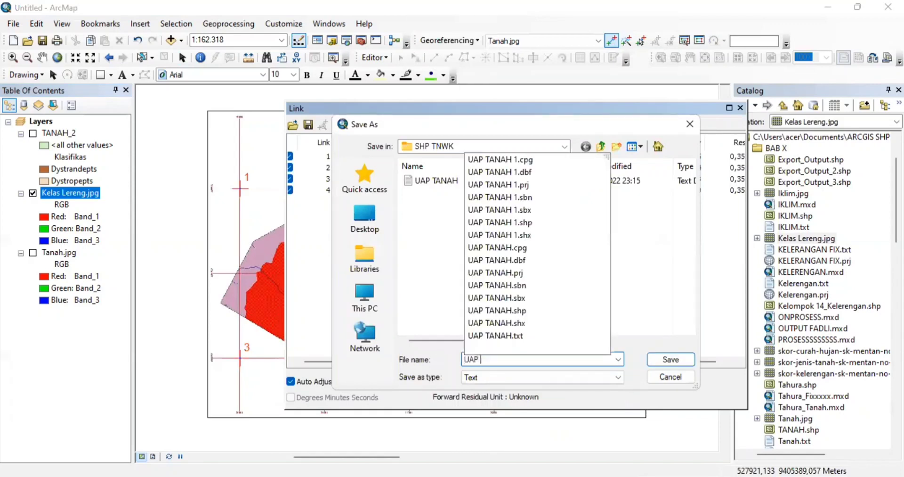
type("KELERE")
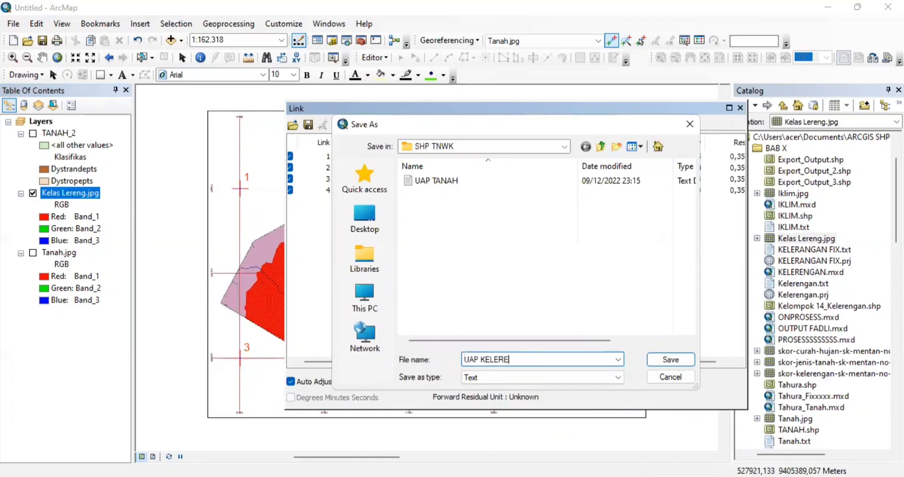
type("NGAN")
left_click(681, 363)
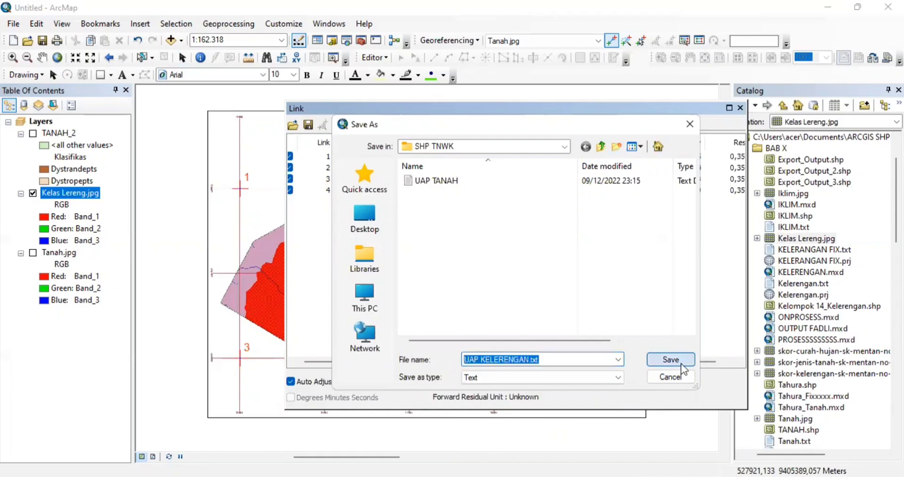
- Close the Link Table and run Update Georeferencing on Kelas Lereng.jpg
left_click(740, 108)
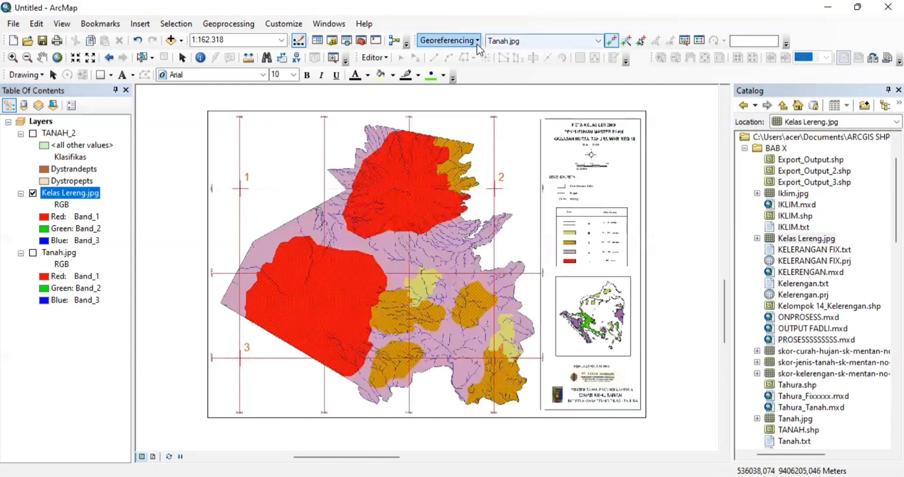
left_click(450, 40)
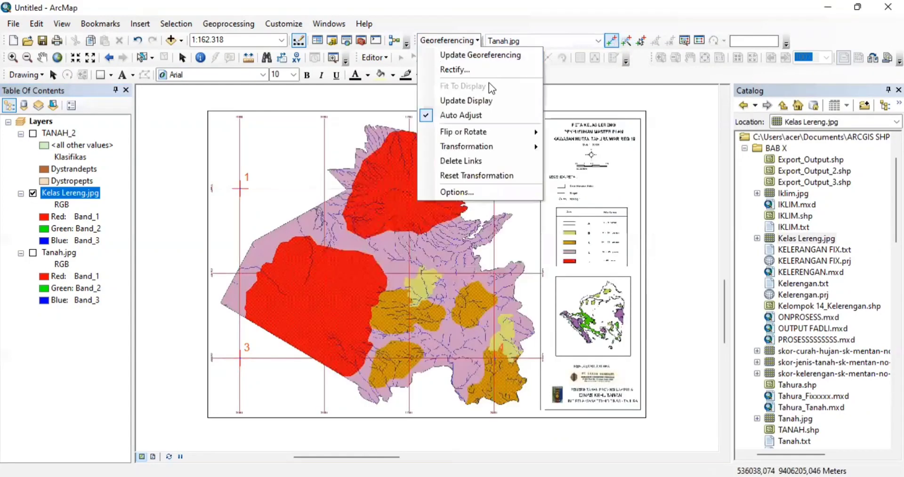
left_click(490, 55)
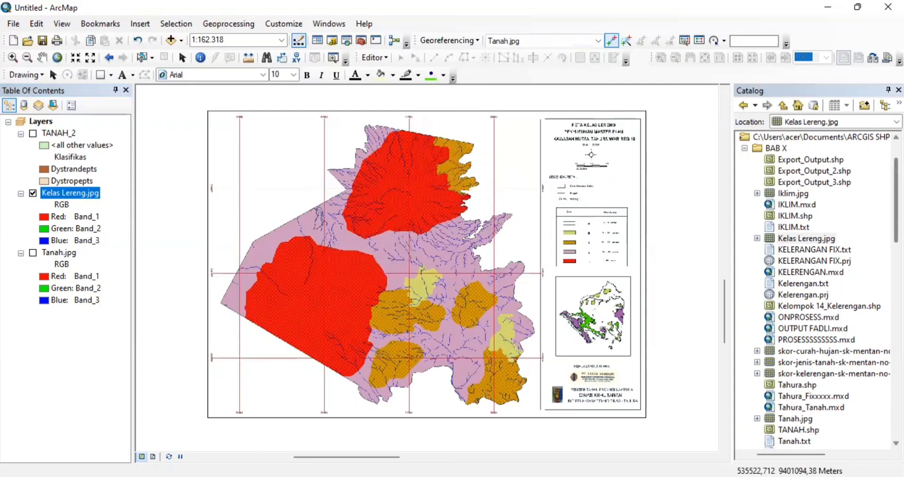
- Start a new shapefile named UAP KELERENGAN in the SHP TNWK folder
scroll(815, 289, "down", 11)
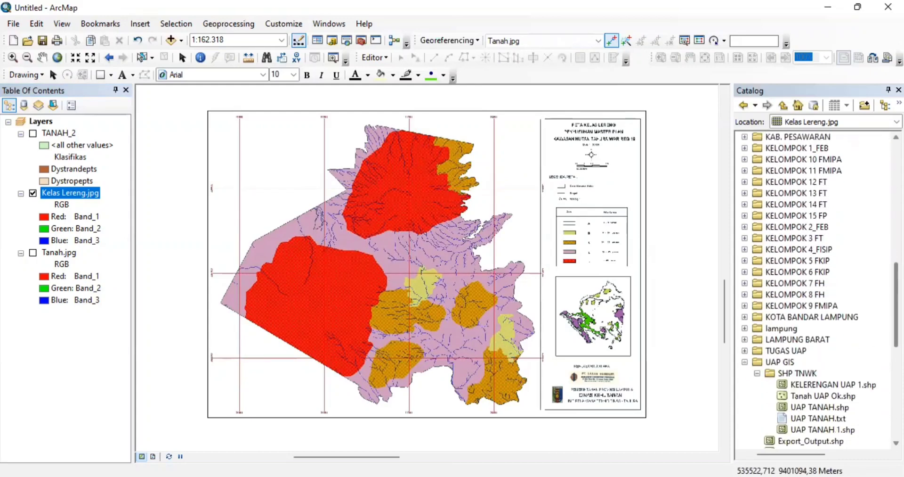
scroll(876, 315, "down", 2)
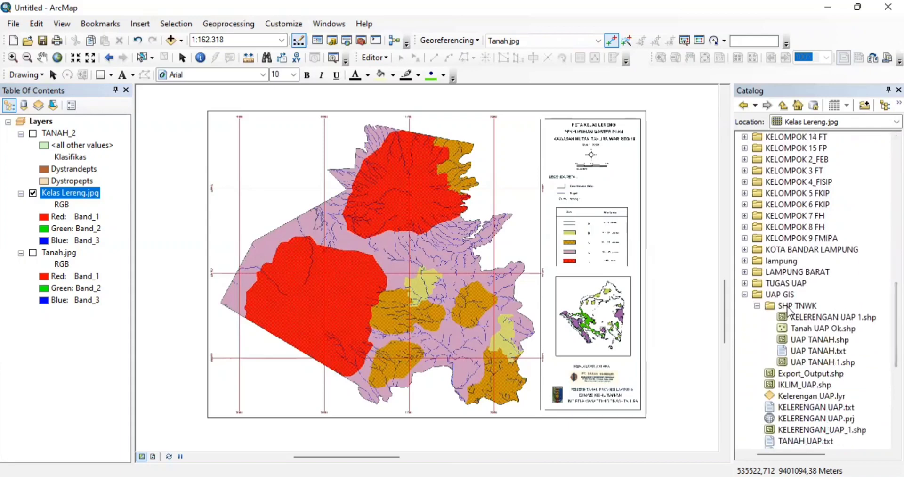
left_click(789, 307)
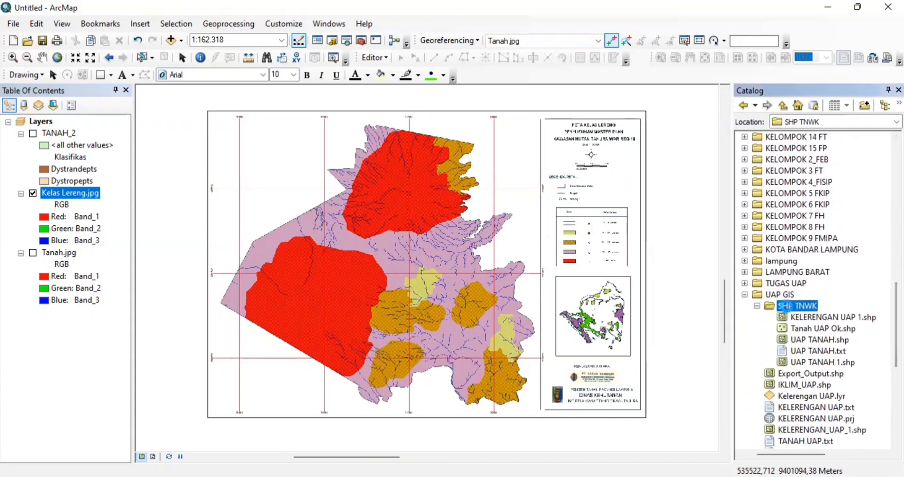
right_click(789, 307)
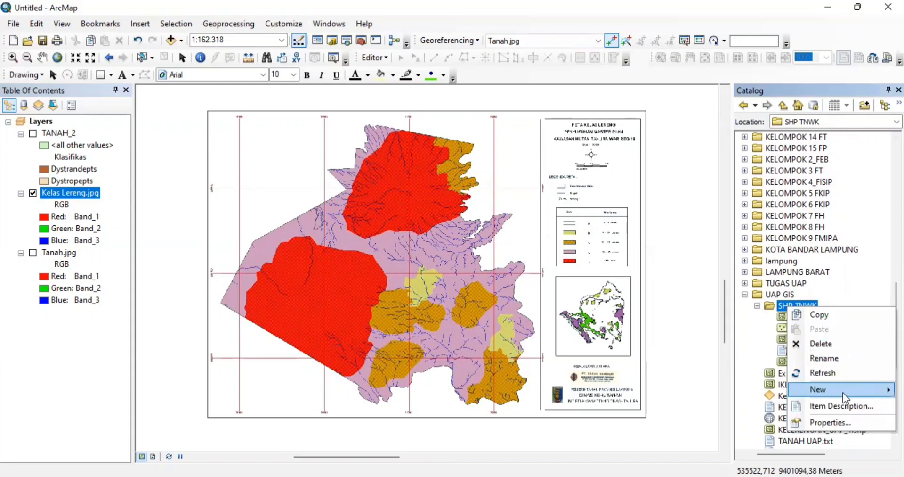
mouse_move(817, 389)
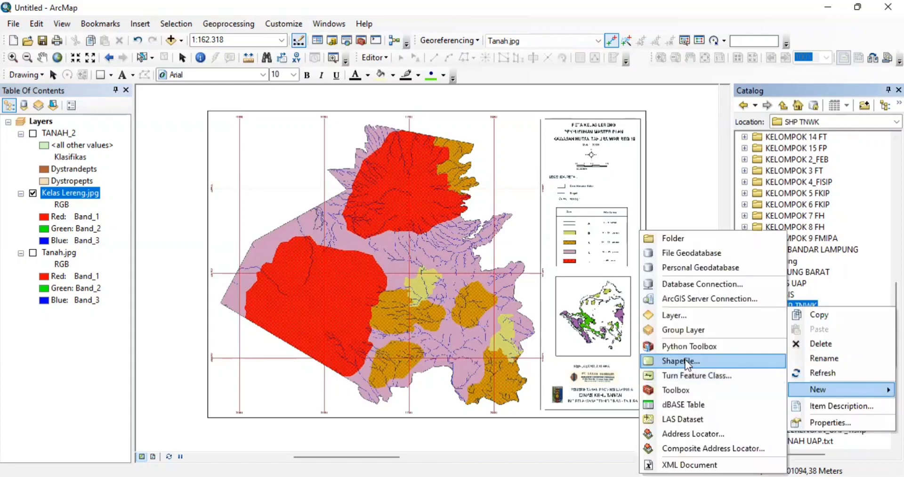
left_click(688, 362)
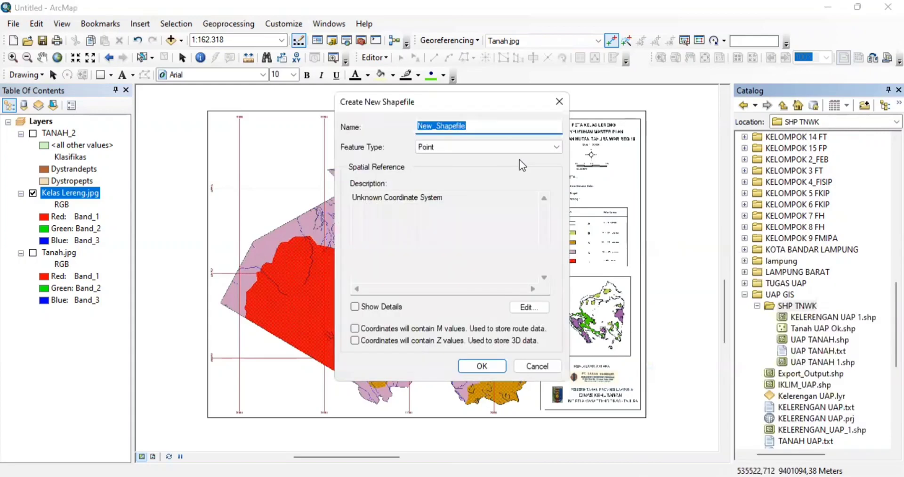
type("UAP")
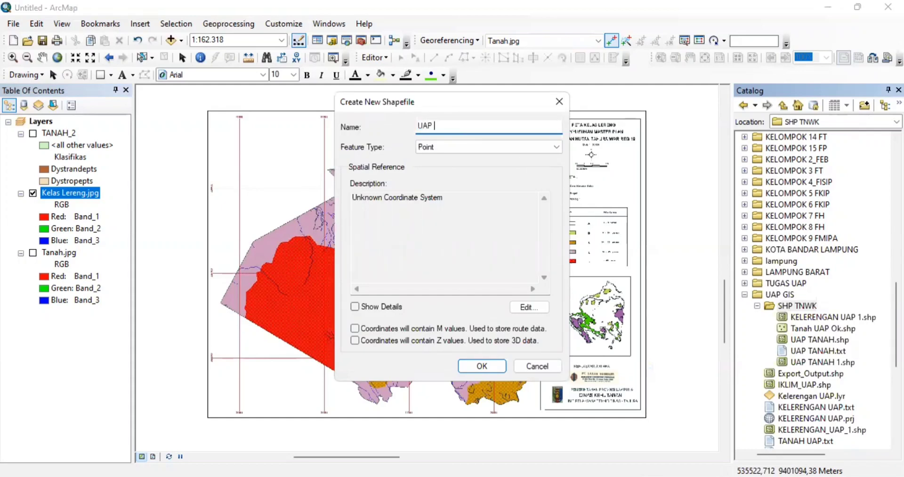
type(" KELERENGAN")
- Make it a Polygon shapefile in WGS 1984 UTM Zone 48S and create it
left_click(554, 143)
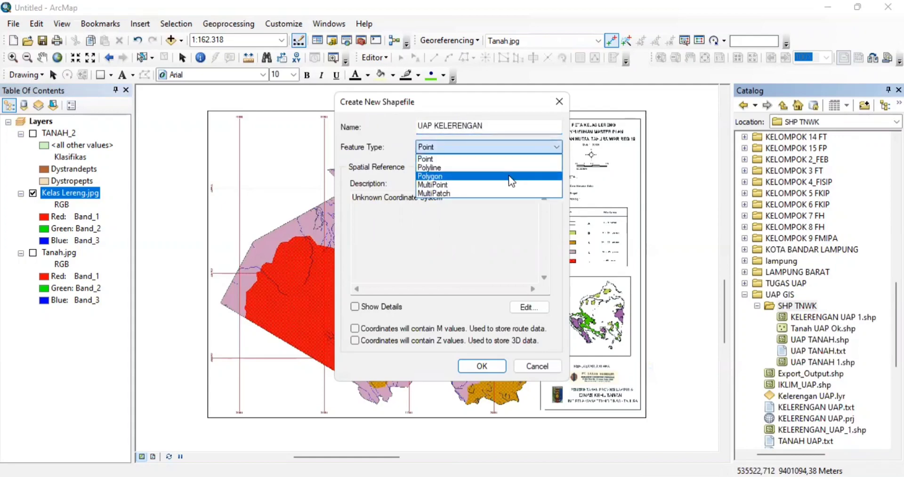
left_click(504, 176)
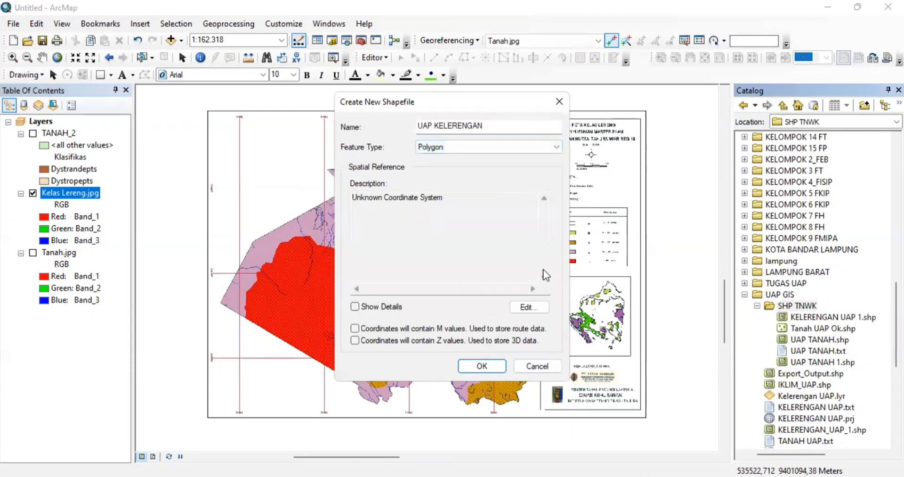
left_click(529, 306)
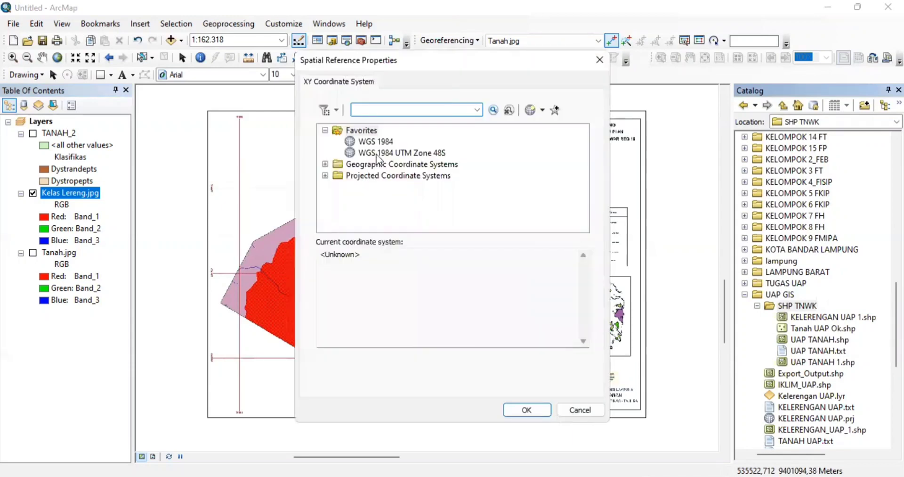
left_click(377, 142)
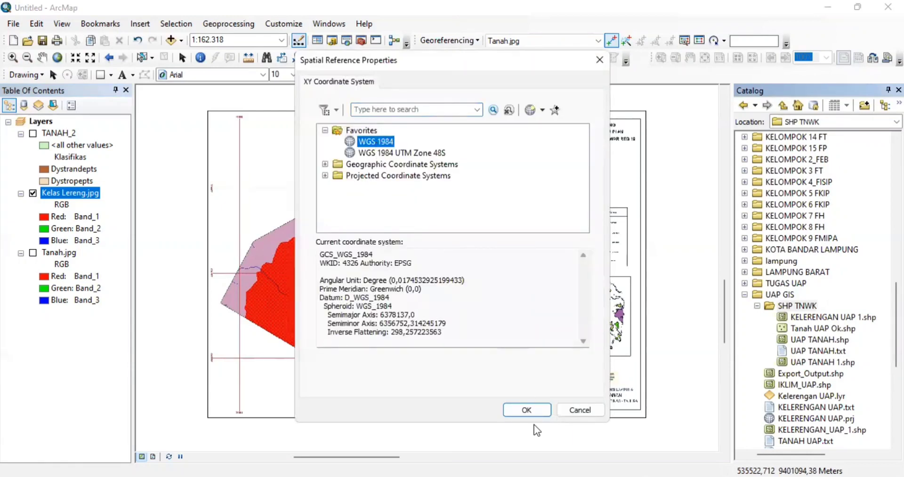
left_click(530, 408)
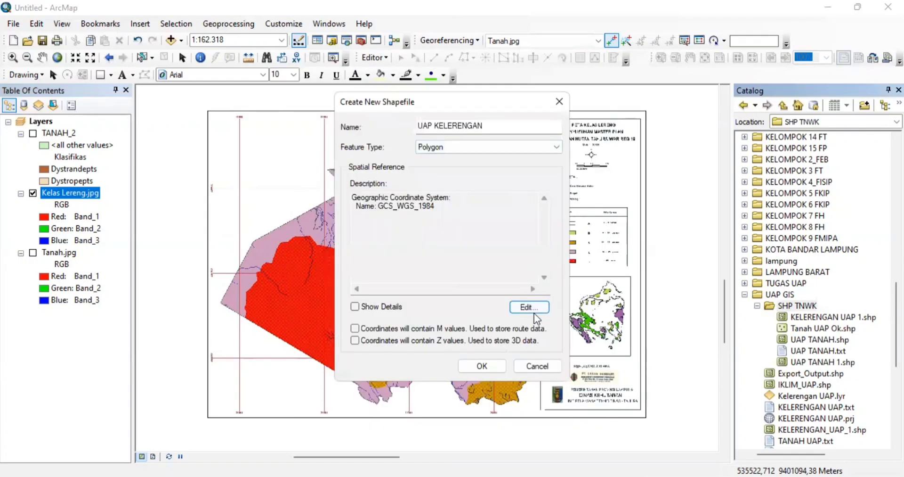
left_click(529, 308)
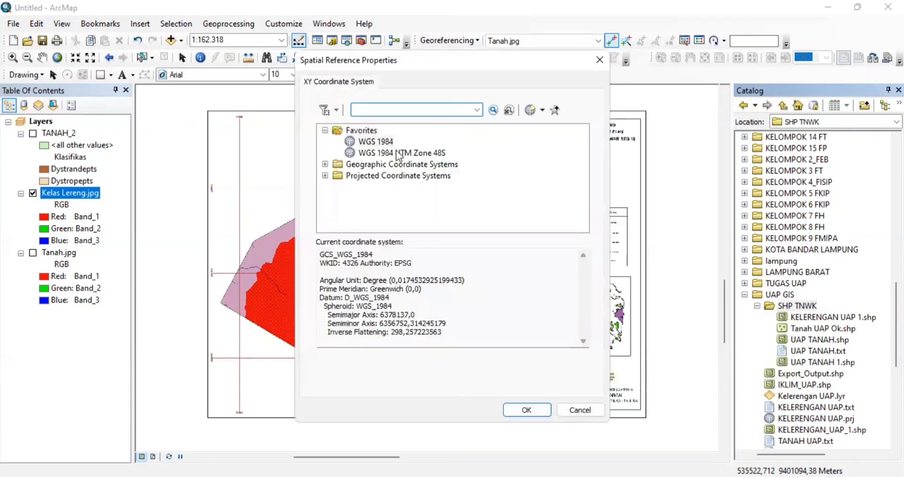
left_click(398, 154)
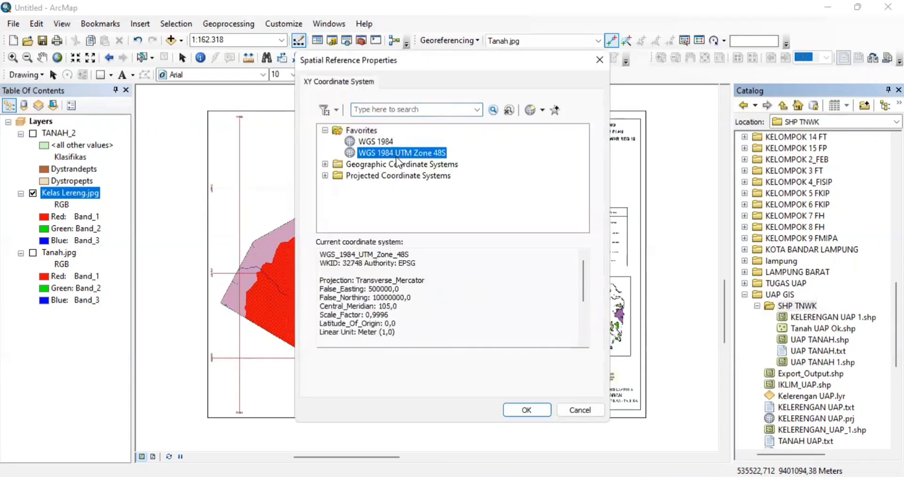
left_click(526, 409)
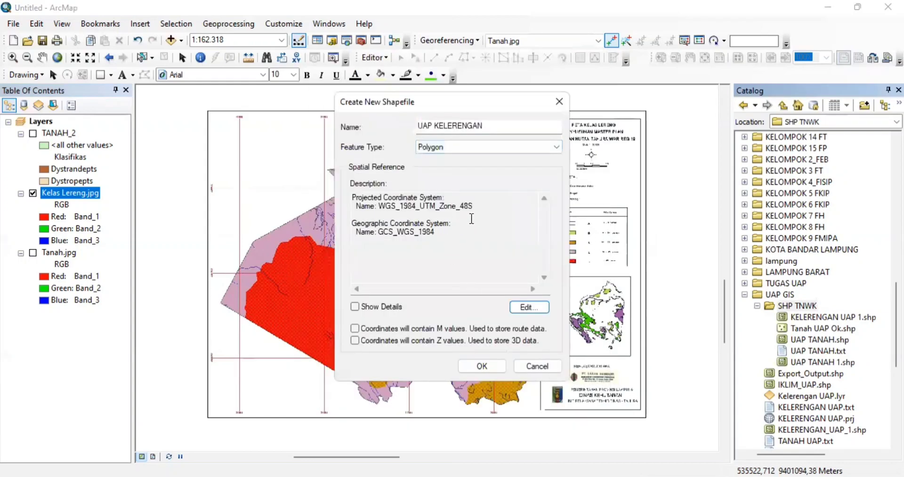
left_click(488, 366)
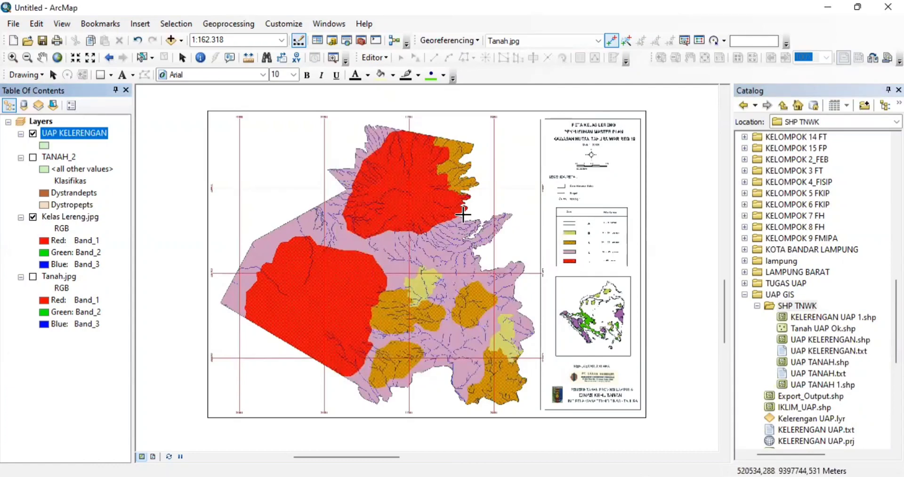
- Start an edit session on the UAP KELERENGAN layer, keeping its name unchanged
left_click(94, 132)
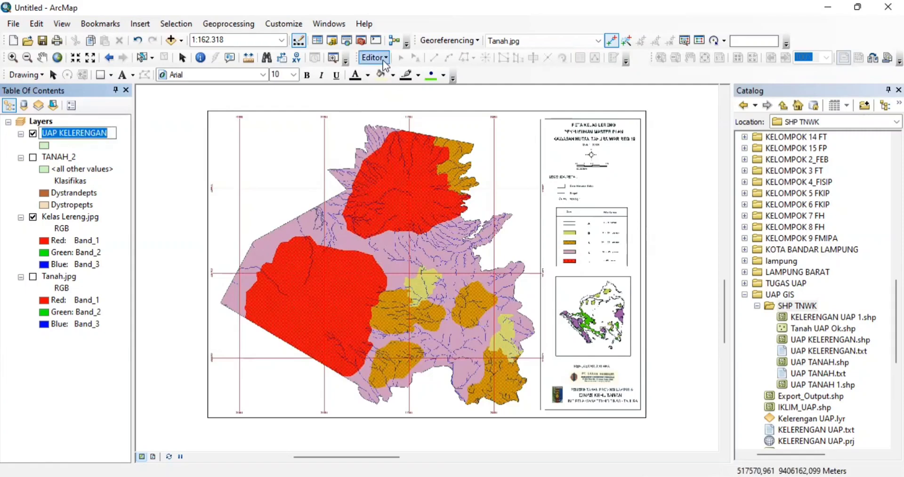
key("Return")
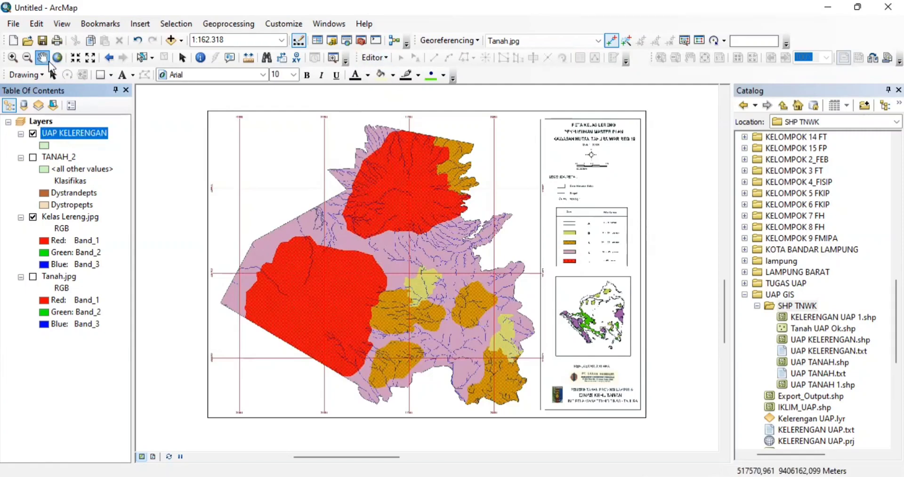
left_click(385, 58)
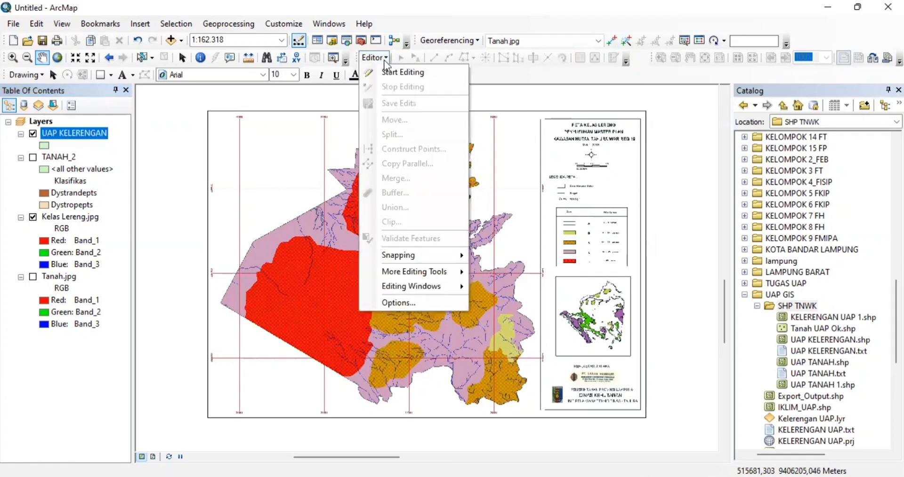
left_click(387, 75)
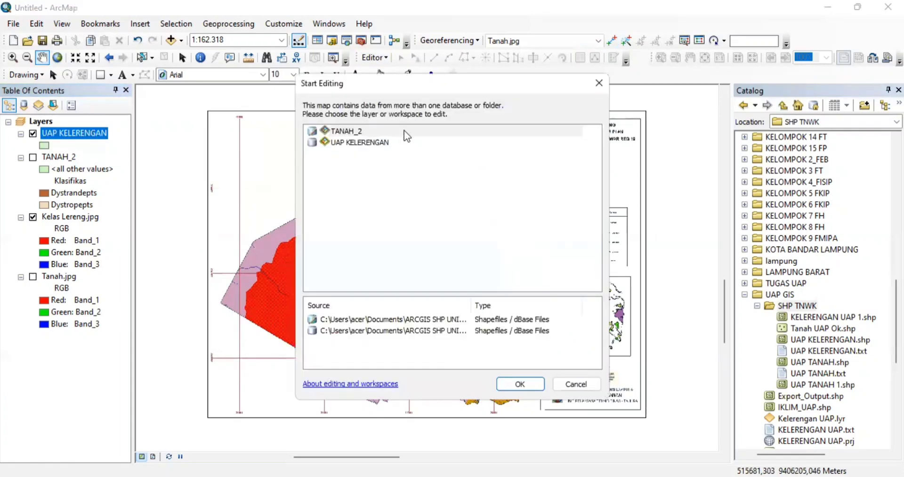
left_click(351, 142)
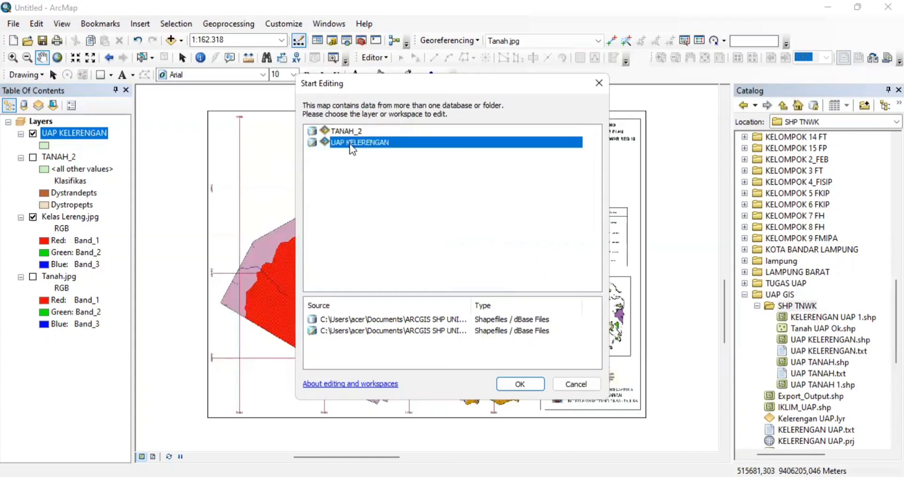
double_click(350, 142)
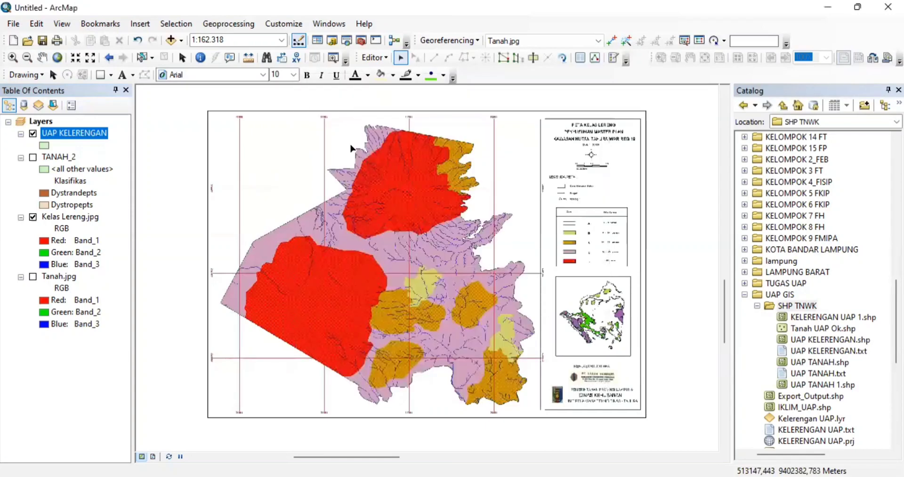
- Pick the UAP KELERENGAN template in Create Features, then close the panel
left_click(385, 62)
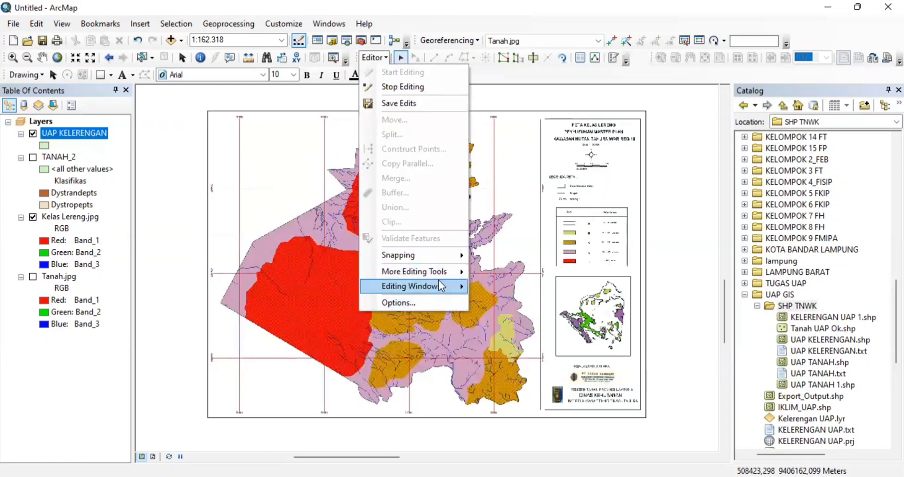
left_click(484, 284)
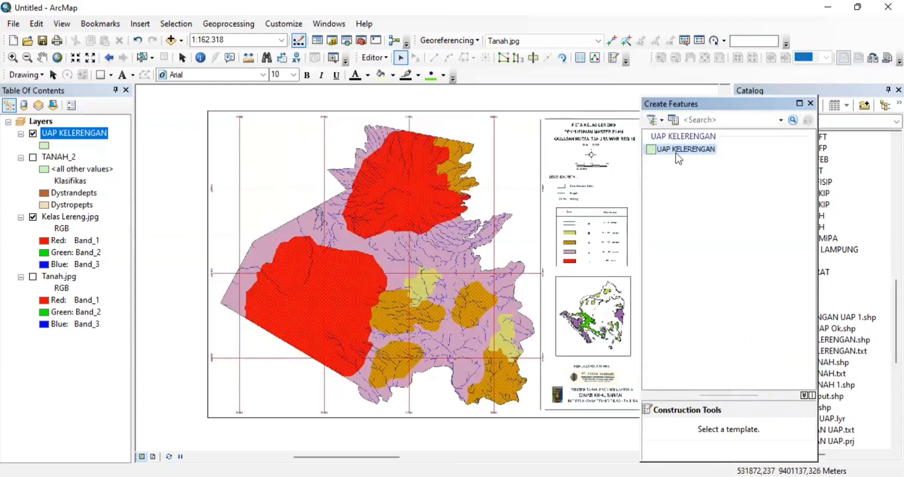
left_click(678, 159)
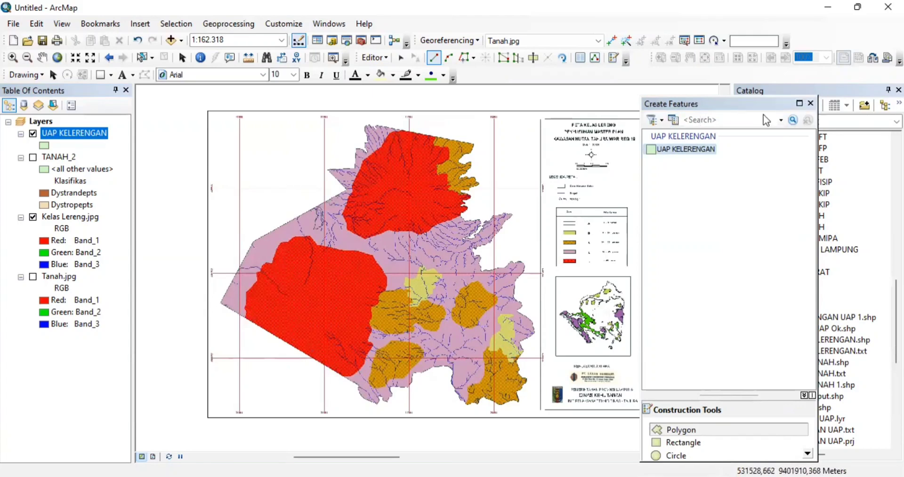
left_click(811, 103)
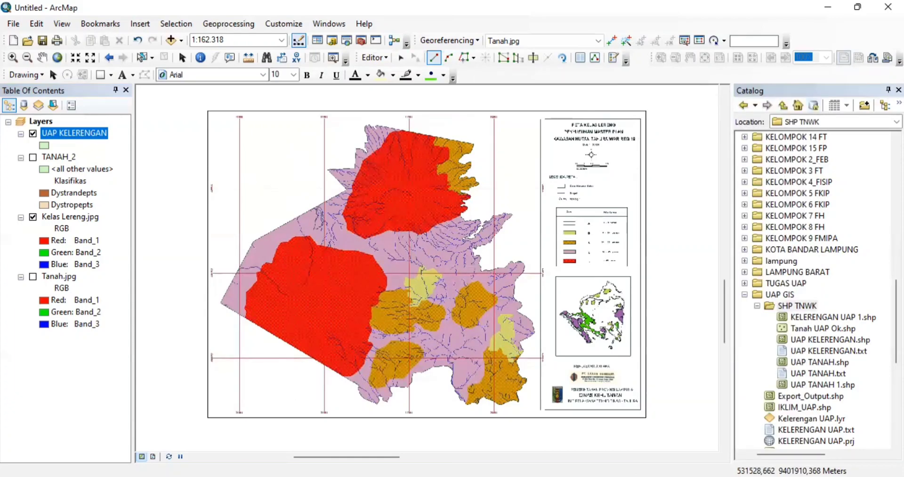
- Add TANAH_1.shp and symbolize it as Hollow with a red outline of width 2
scroll(812, 289, "down", 8)
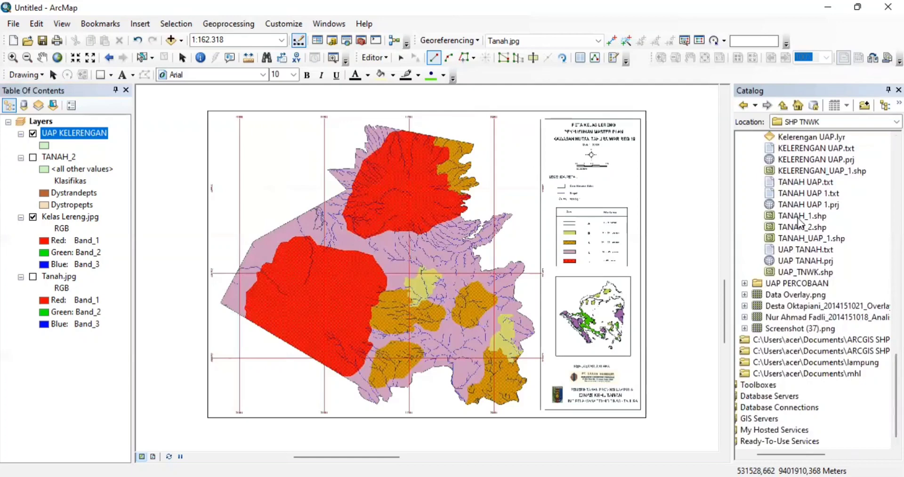
left_click_drag(799, 219, 498, 258)
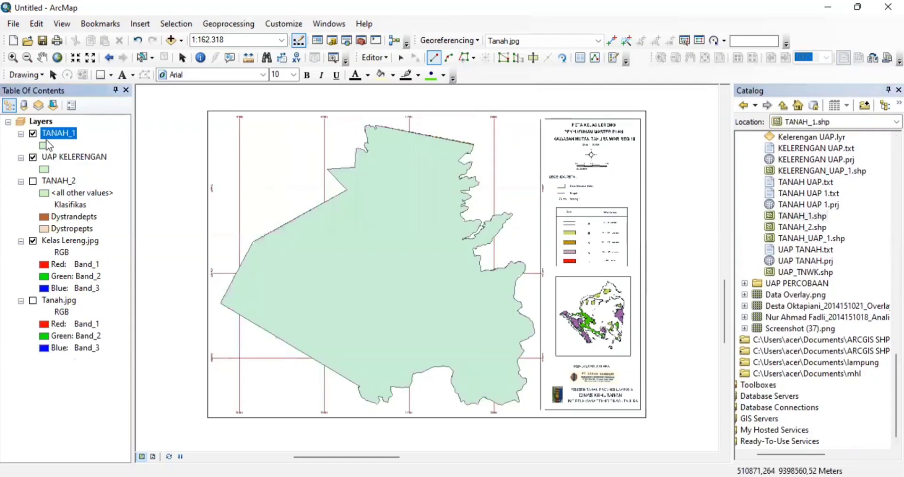
left_click(45, 145)
double_click(46, 146)
left_click(330, 218)
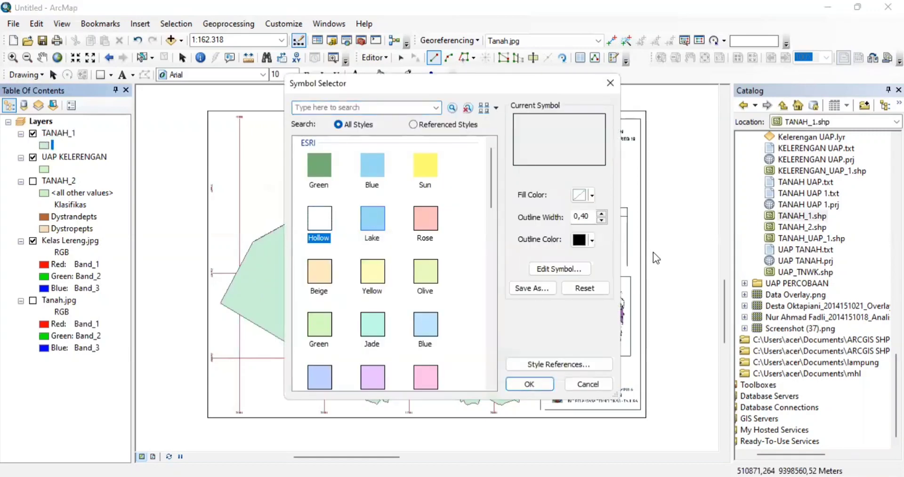
left_click(592, 240)
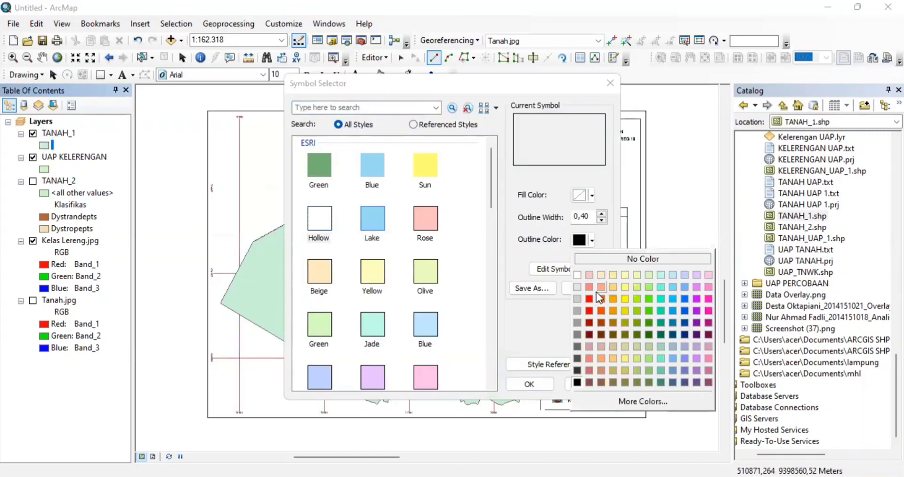
left_click(588, 298)
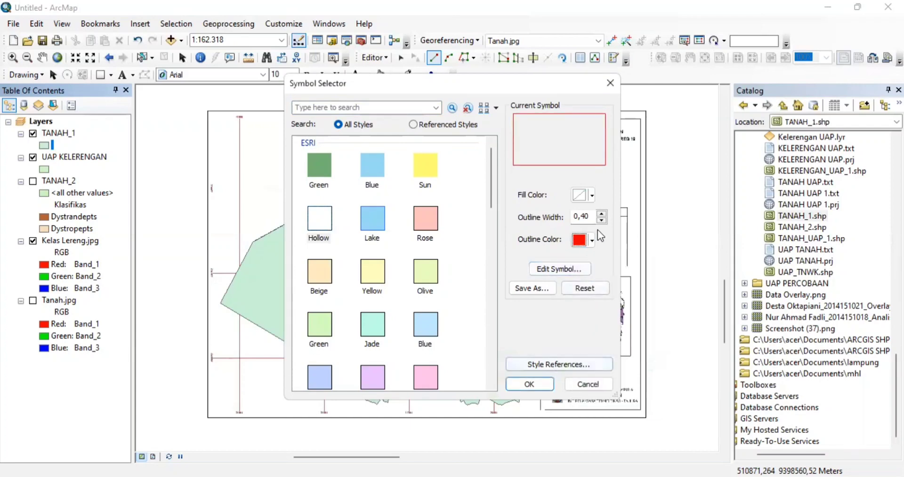
left_click(602, 213)
left_click(602, 215)
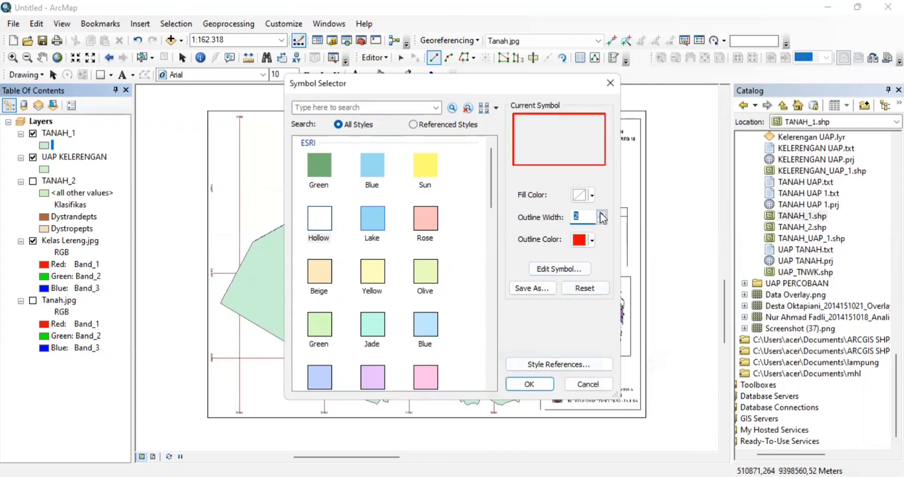
left_click(530, 383)
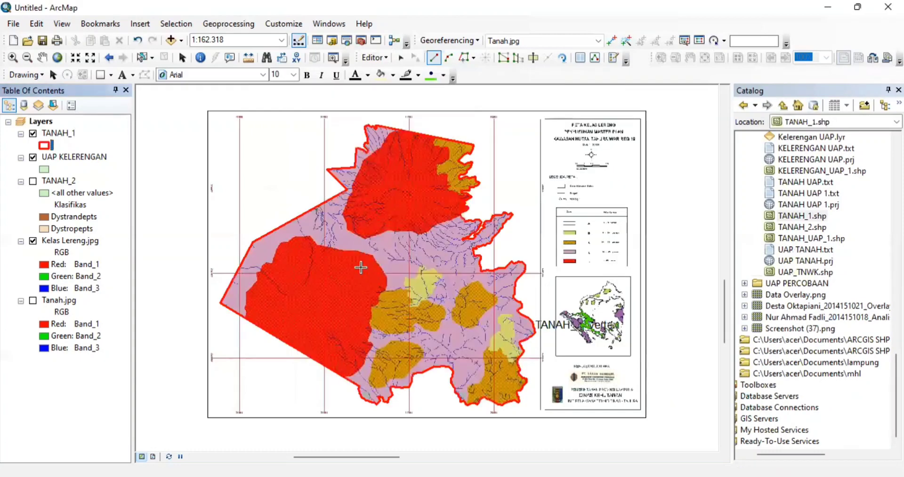
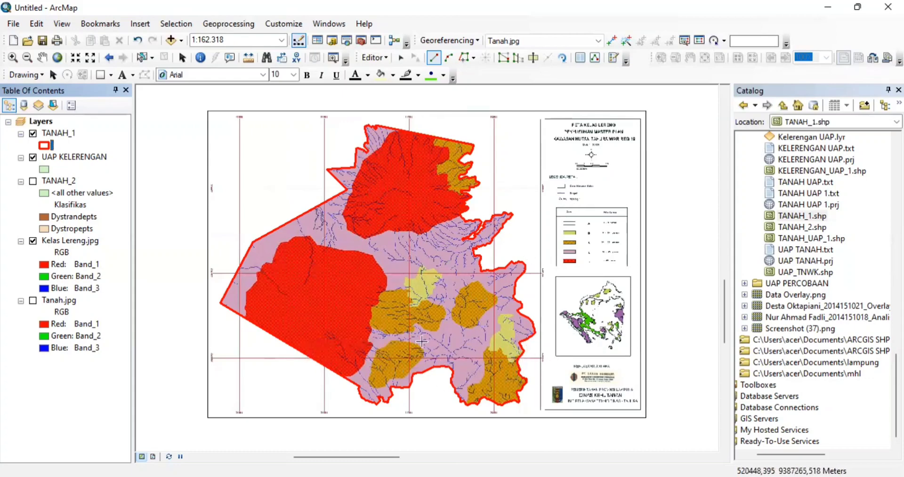
- Select the TANAH_1 boundary polygon with the Edit tool
left_click(375, 57)
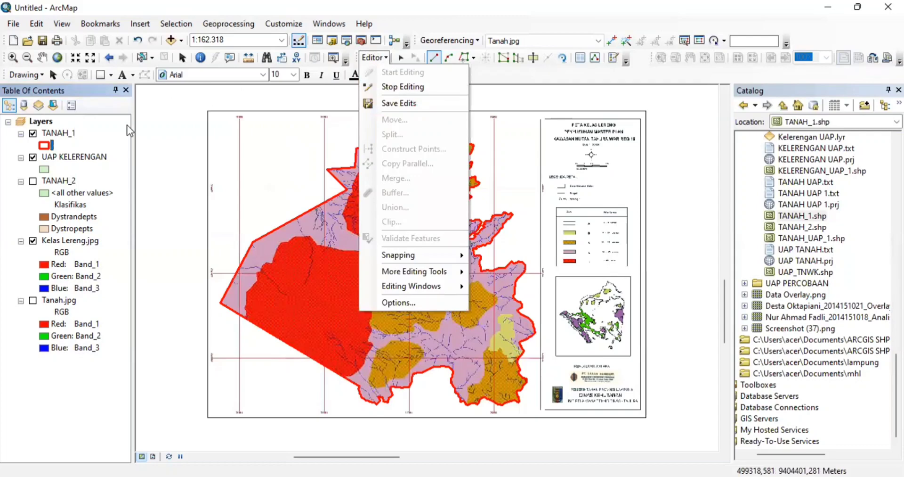
left_click(65, 134)
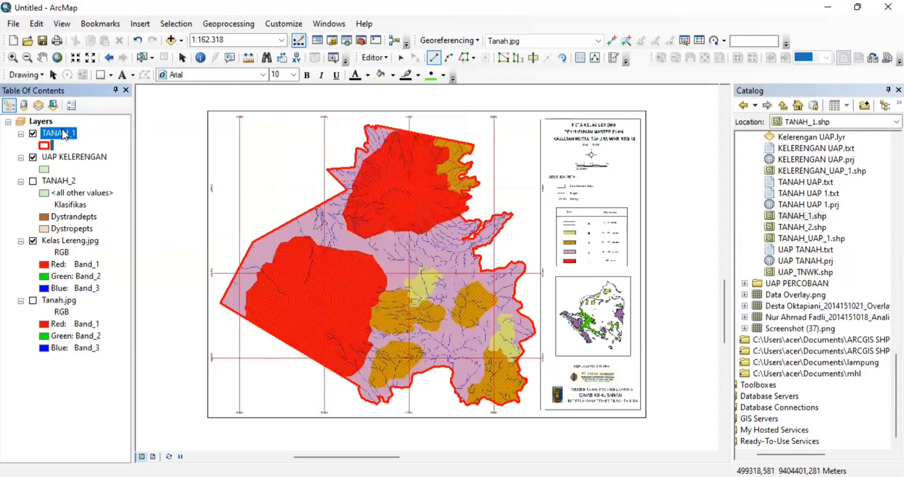
left_click(372, 60)
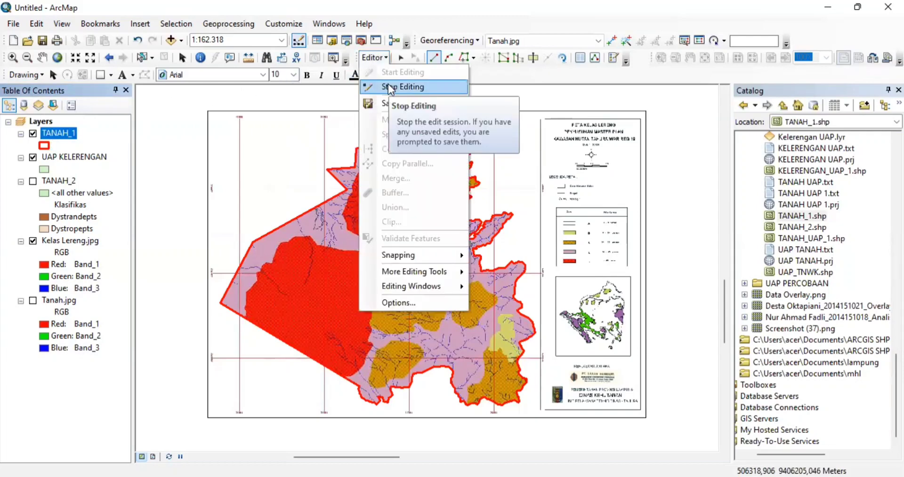
left_click(394, 58)
left_click(395, 58)
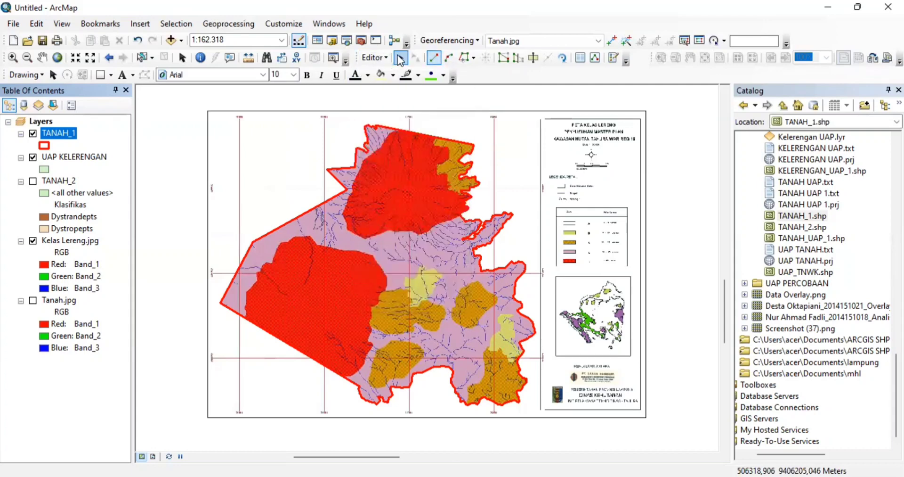
left_click(393, 166)
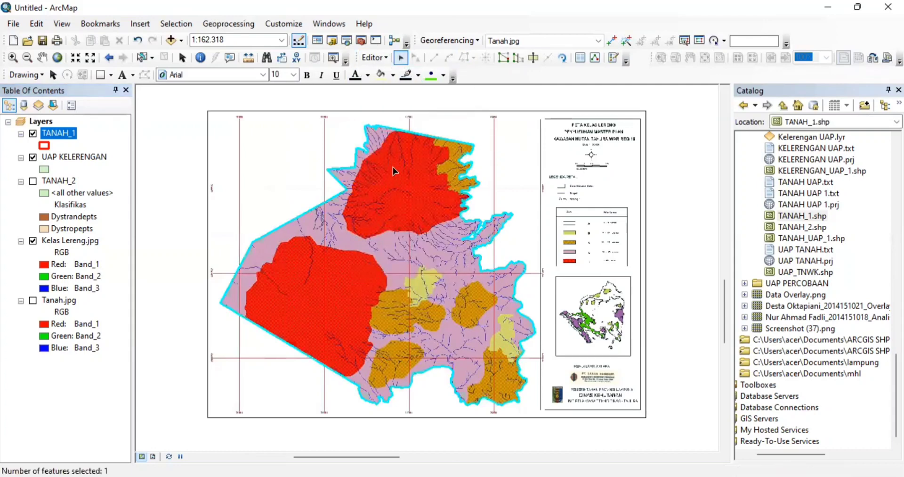
- Try Cut Polygons, dismiss the not-editable warning, and stop editing
left_click(534, 58)
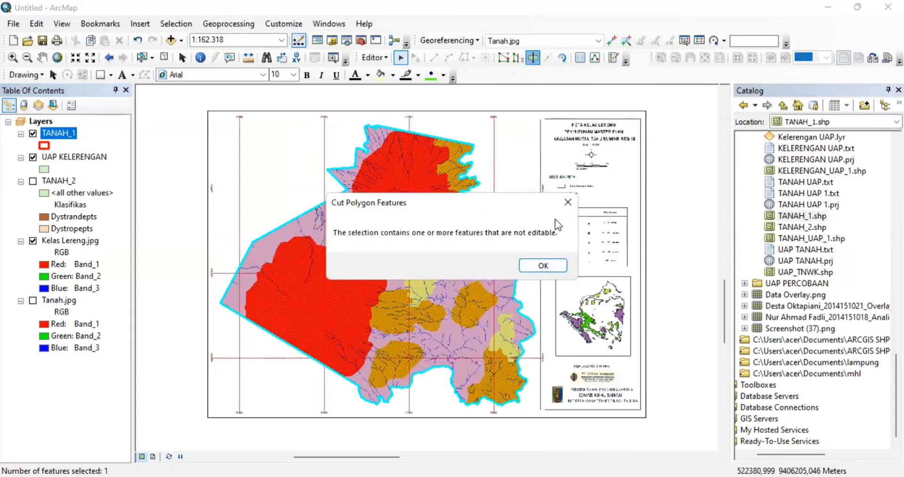
left_click(568, 202)
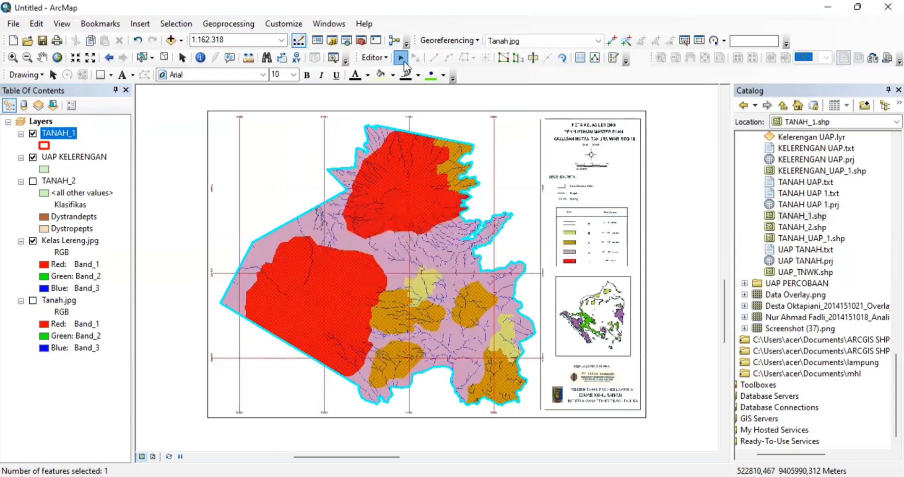
left_click(388, 59)
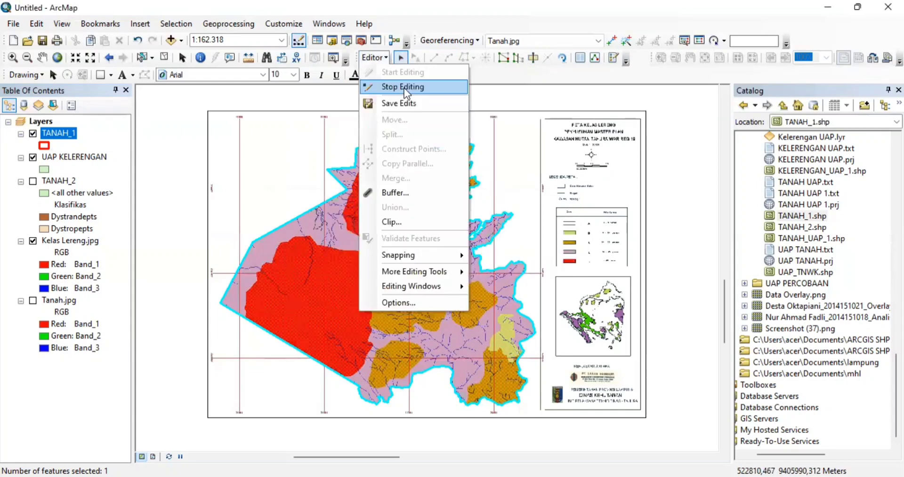
left_click(404, 88)
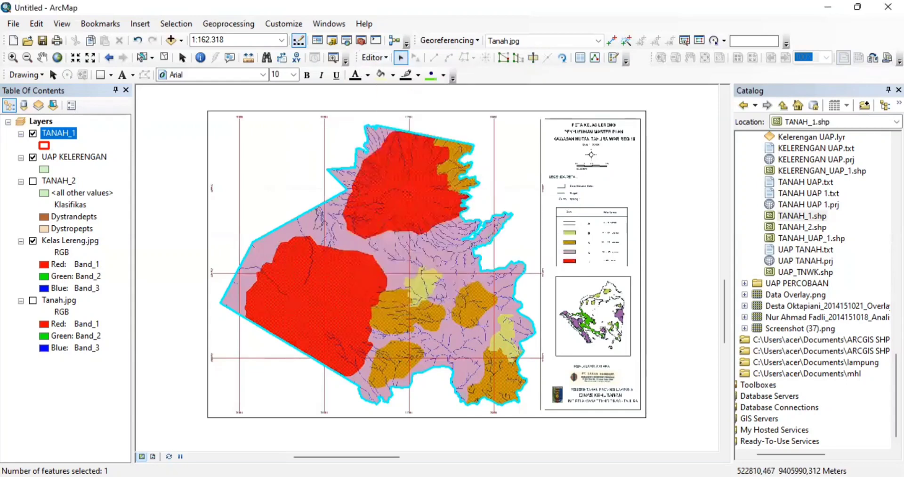
- Start an edit session on the TANAH_1 layer
left_click(72, 131)
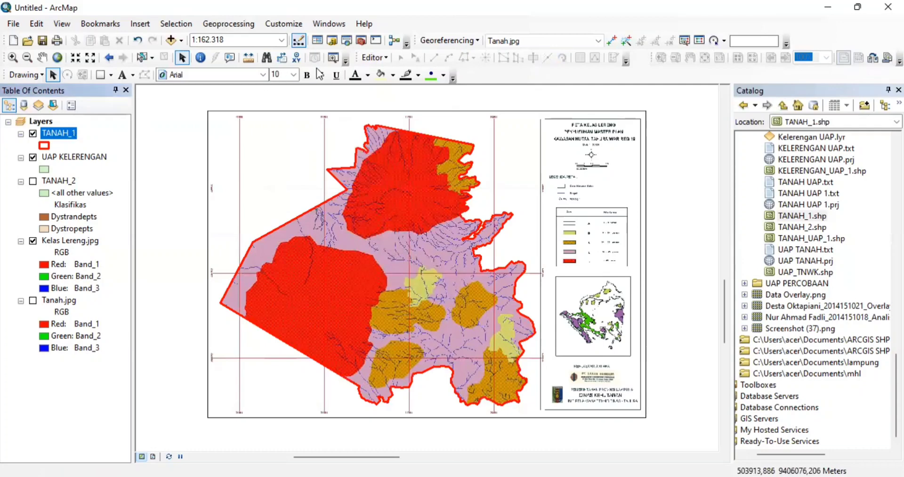
left_click(367, 57)
left_click(382, 69)
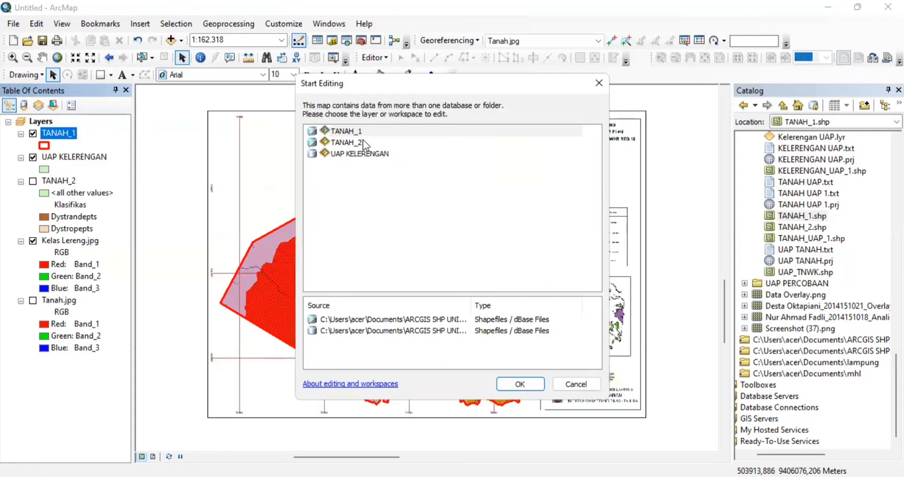
left_click(349, 142)
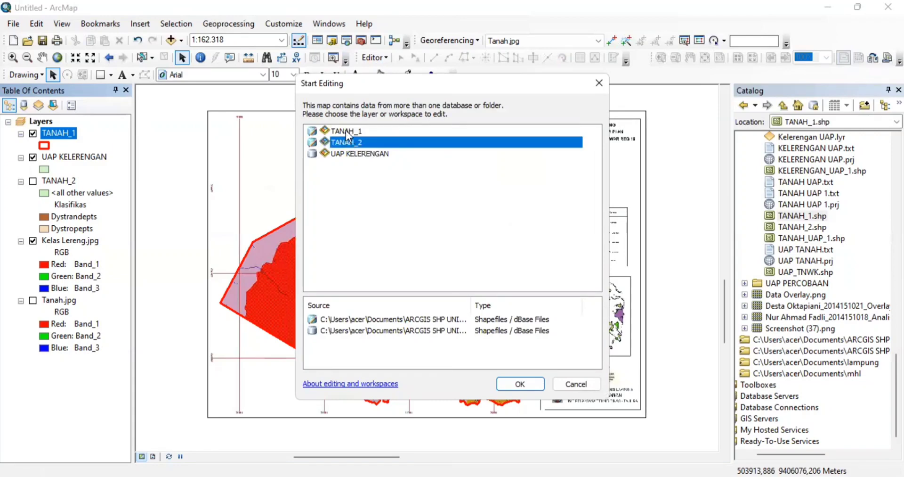
double_click(346, 130)
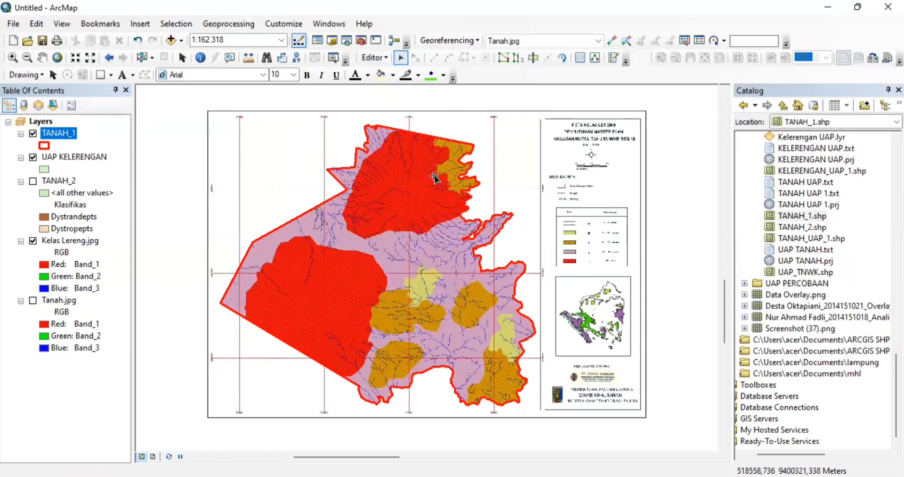
- Select the TANAH_1 polygon for cutting and zoom in on its southwest edge
left_click(434, 178)
left_click(534, 57)
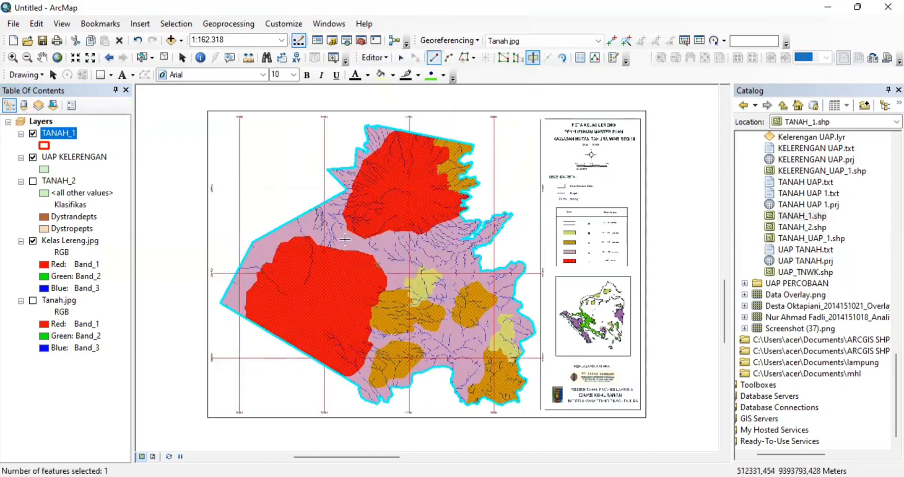
scroll(340, 314, "up", 3)
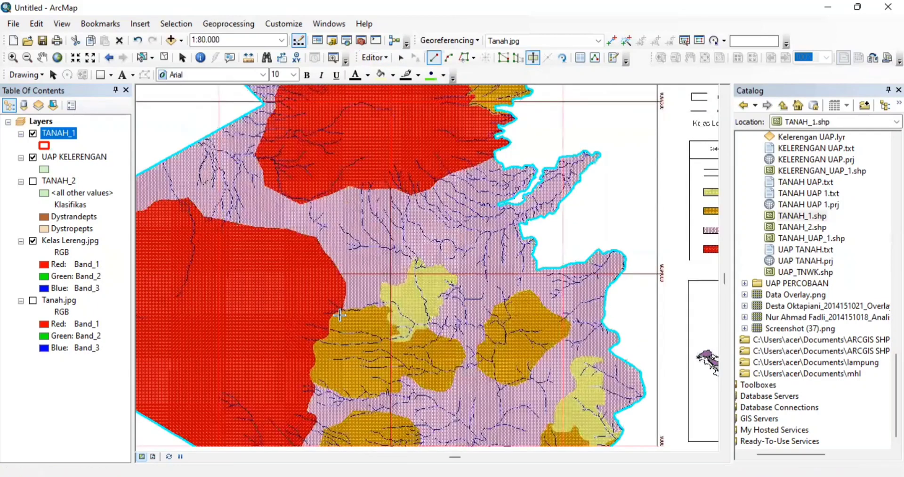
scroll(340, 314, "down", 1)
key("Down")
key("Down")
key("Down")
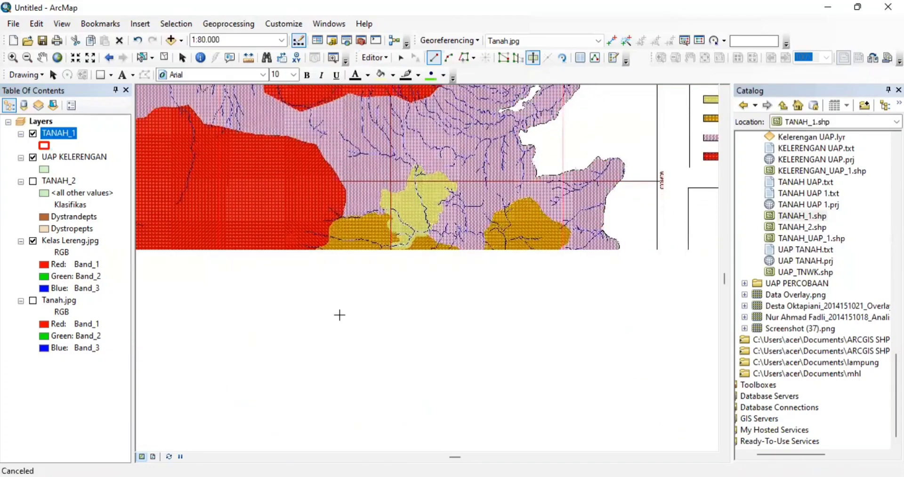
key("Left")
key("Left")
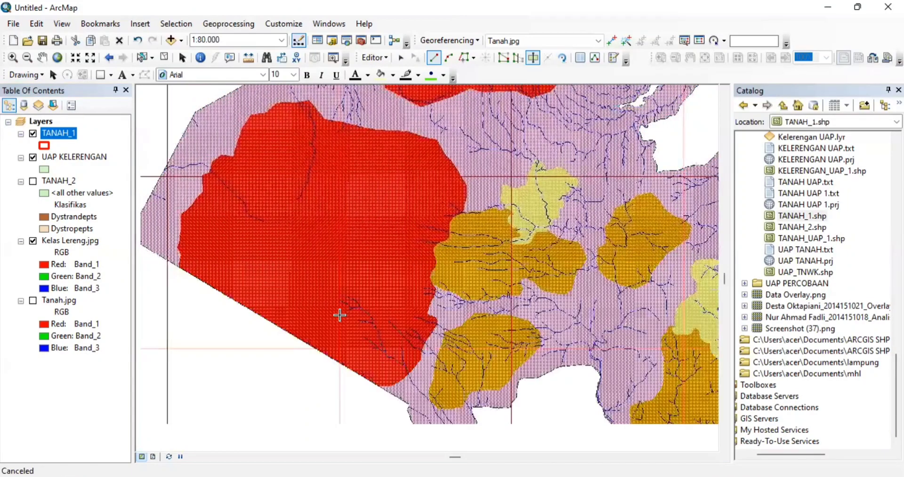
scroll(339, 314, "down", 1)
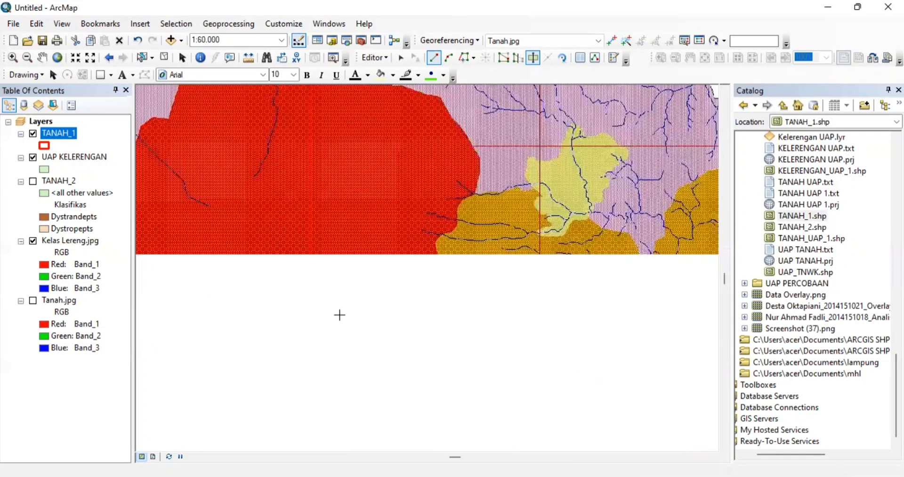
scroll(340, 315, "down", 1)
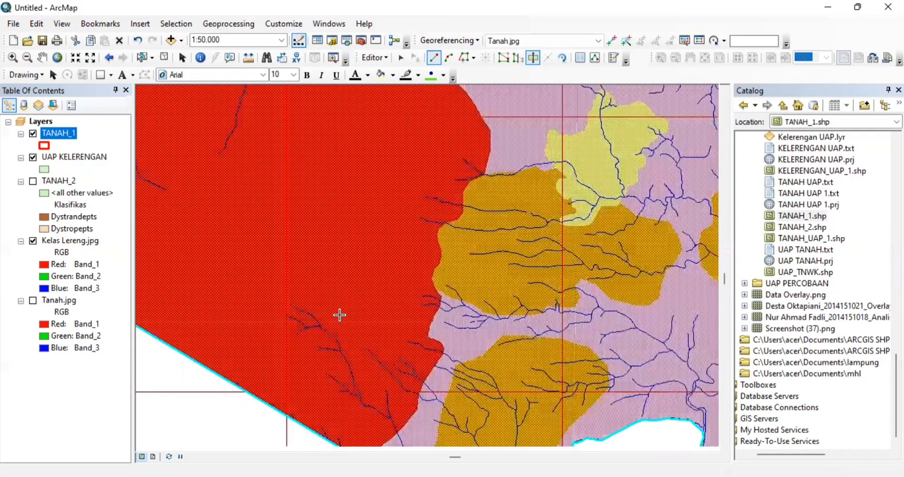
scroll(340, 314, "down", 1)
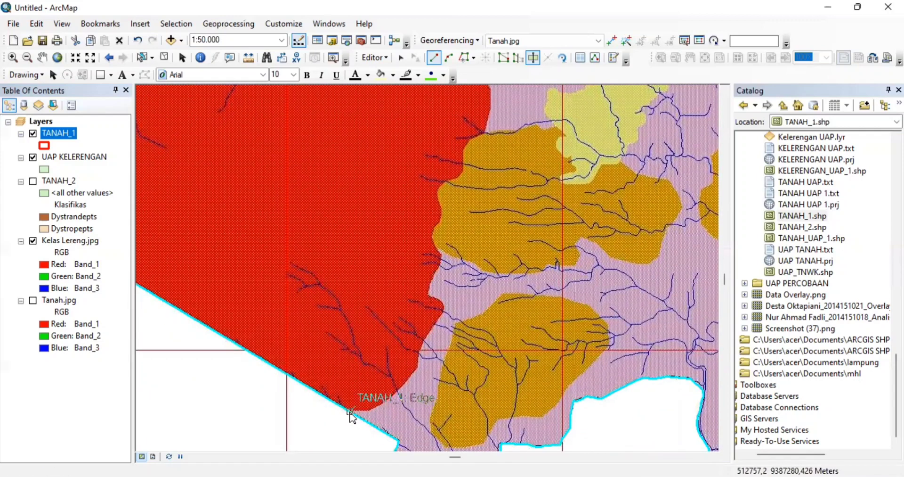
- Start the cut line on the polygon's lower-left edge, redoing one misplaced vertex
left_click(350, 413)
key("Left")
key("Left")
key("Left")
key("Left")
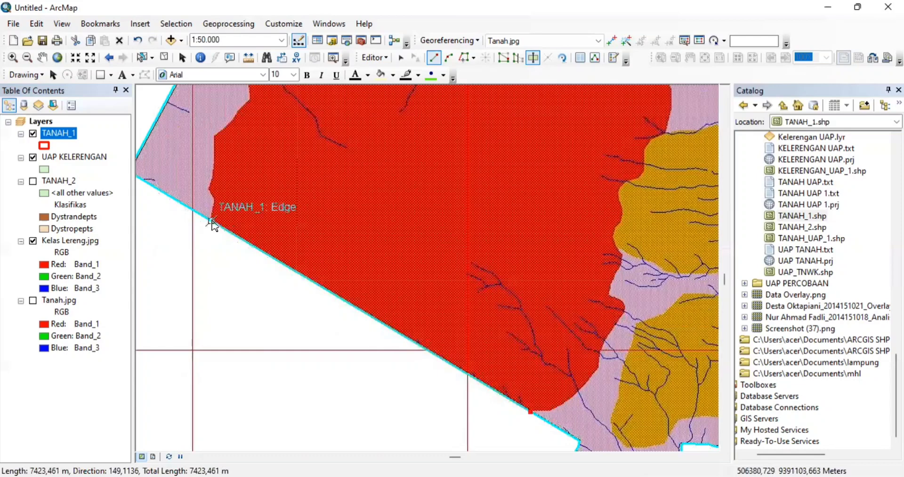
left_click(210, 221)
left_click(212, 221)
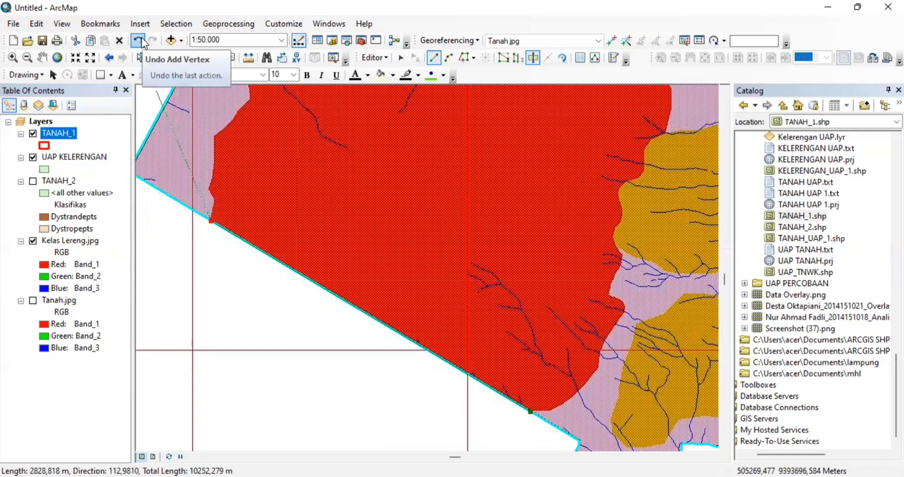
left_click(139, 41)
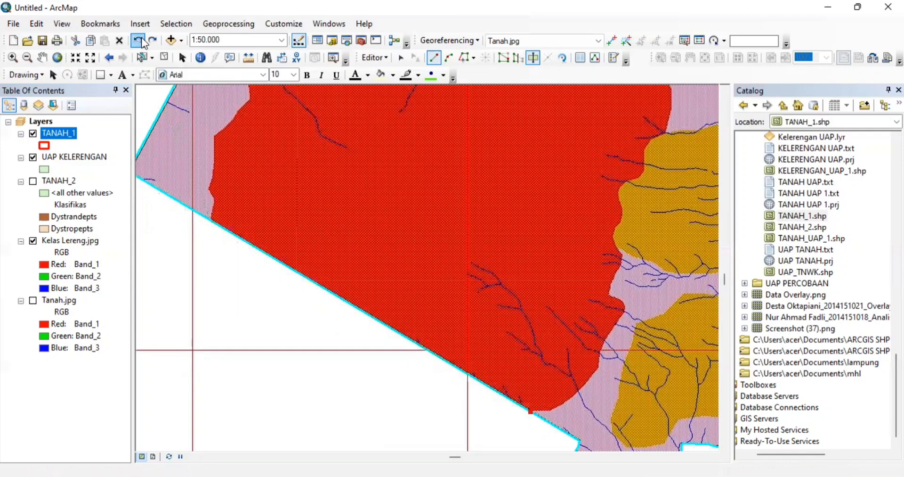
left_click(209, 220)
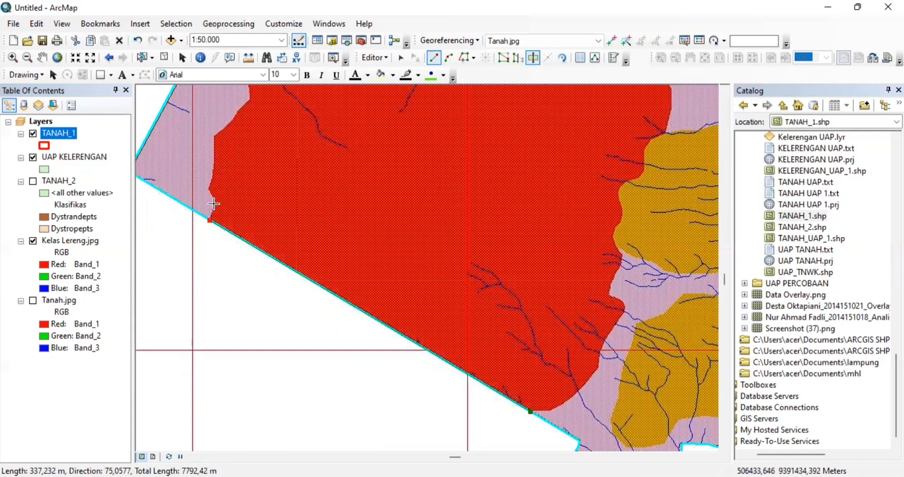
scroll(214, 203, "up", 2)
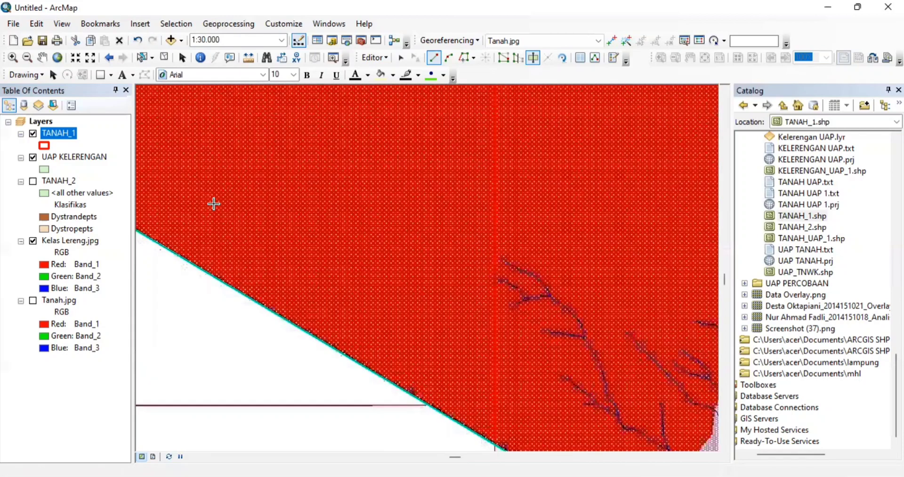
key("Left")
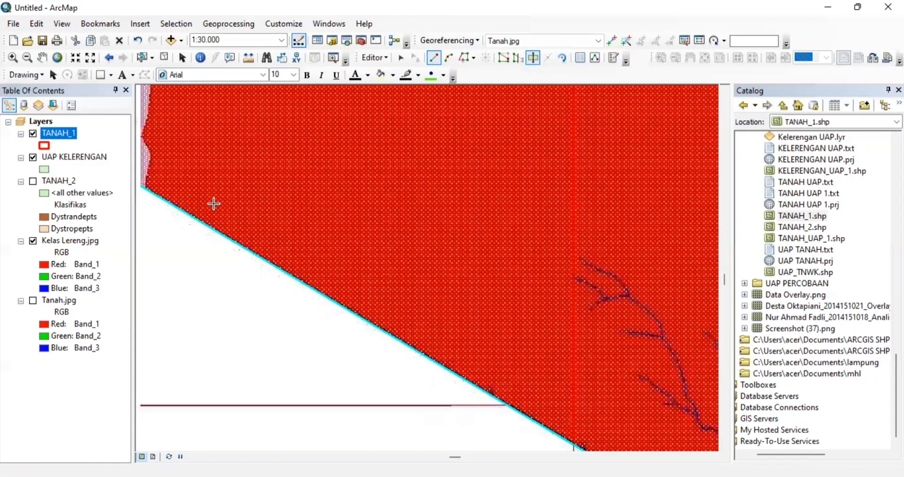
key("Left")
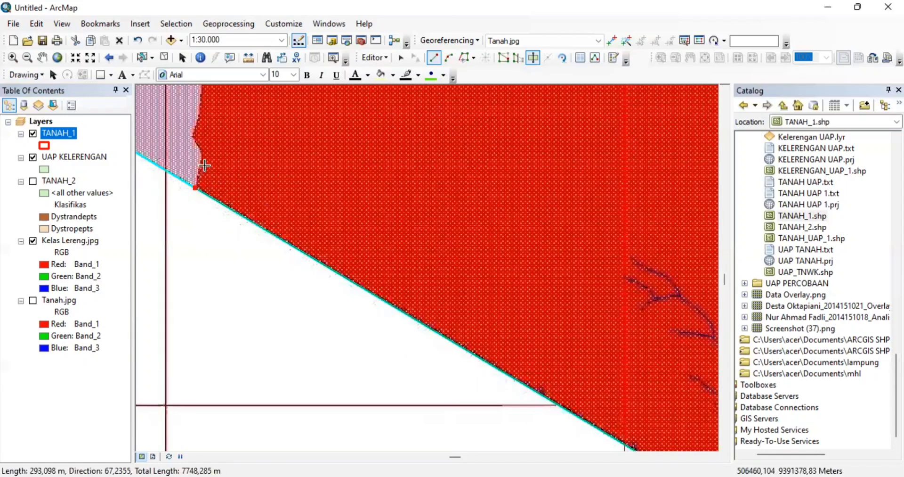
- Extend the cut line upward with vertices along the red/purple zone boundary
left_click(202, 162)
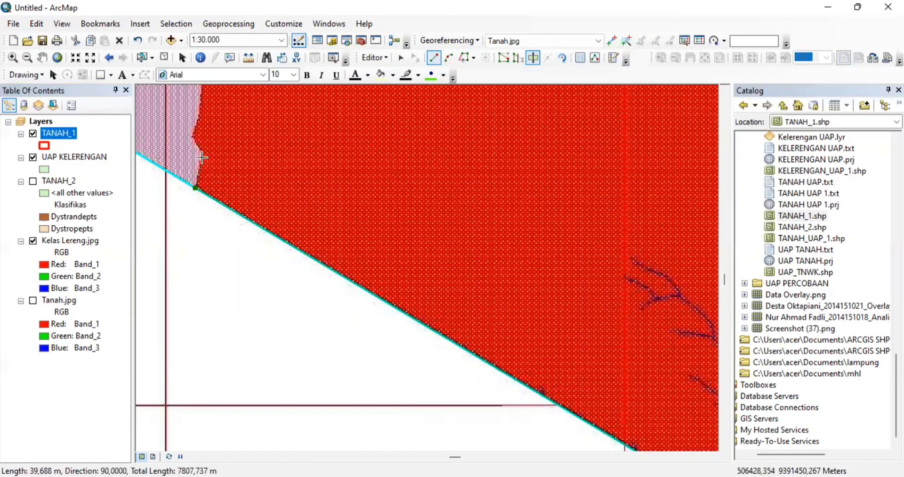
left_click(202, 156)
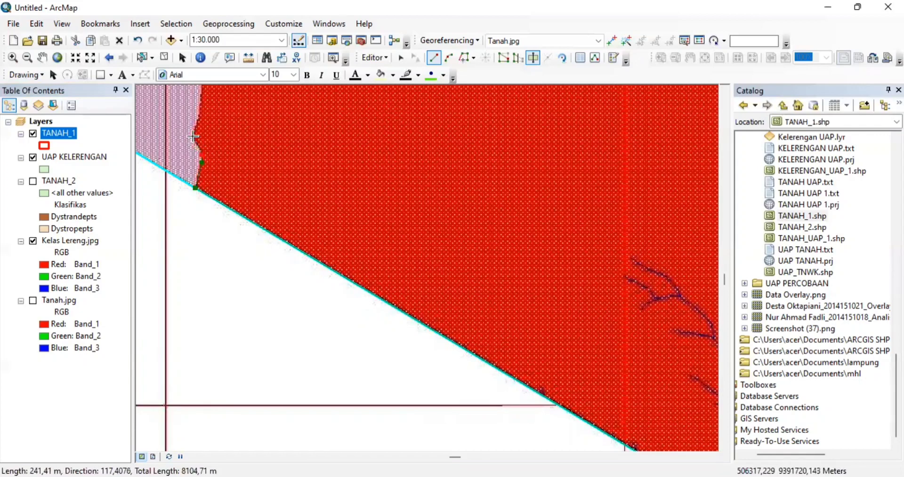
left_click(193, 137)
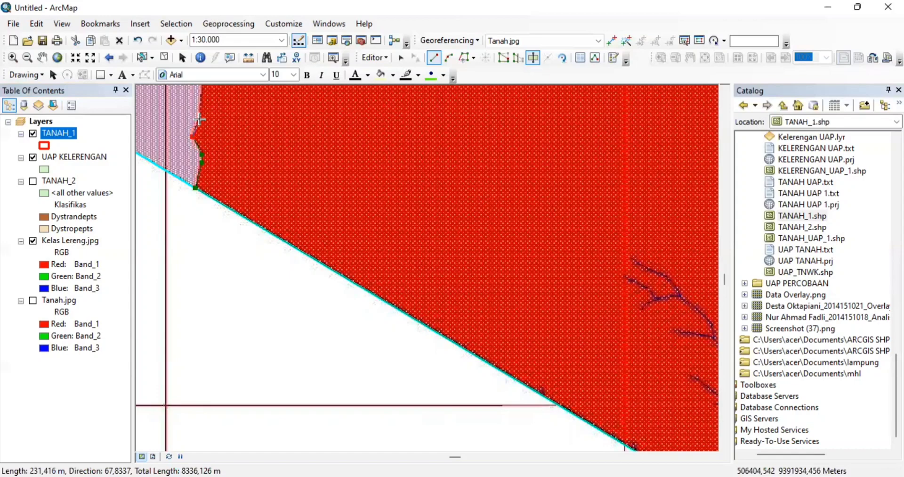
left_click(199, 119)
key("Up")
key("Up")
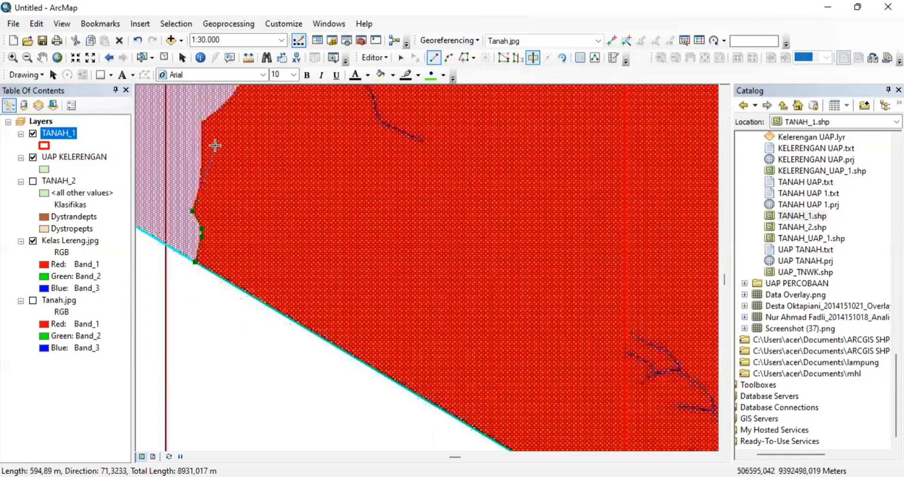
left_click(202, 123)
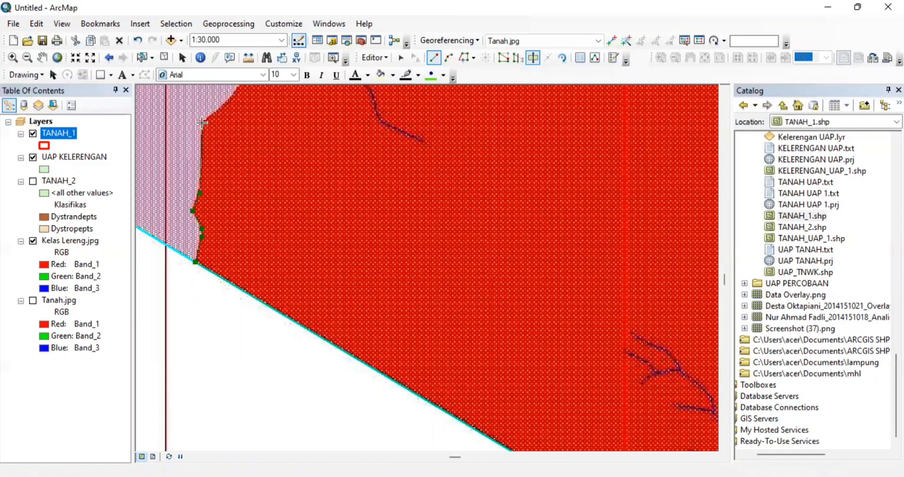
key("Up")
key("Up")
key("Up")
key("Up")
key("Up")
key("Up")
key("Up")
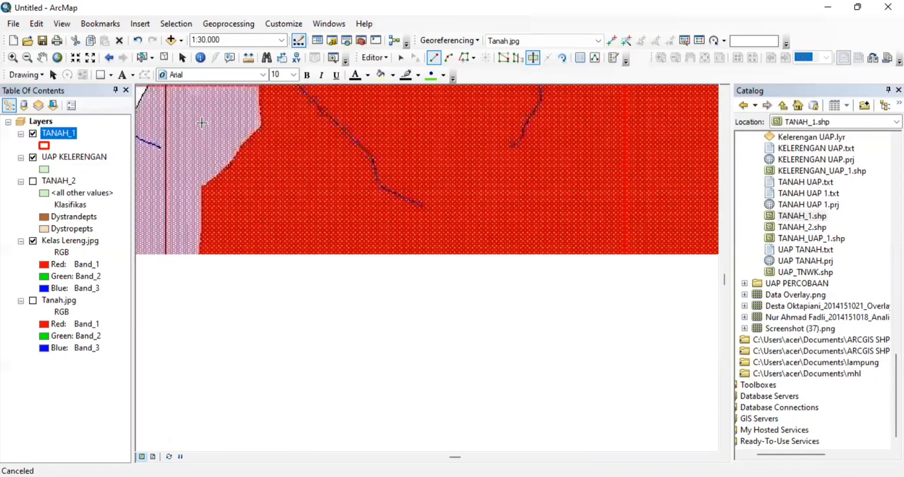
left_click(234, 163)
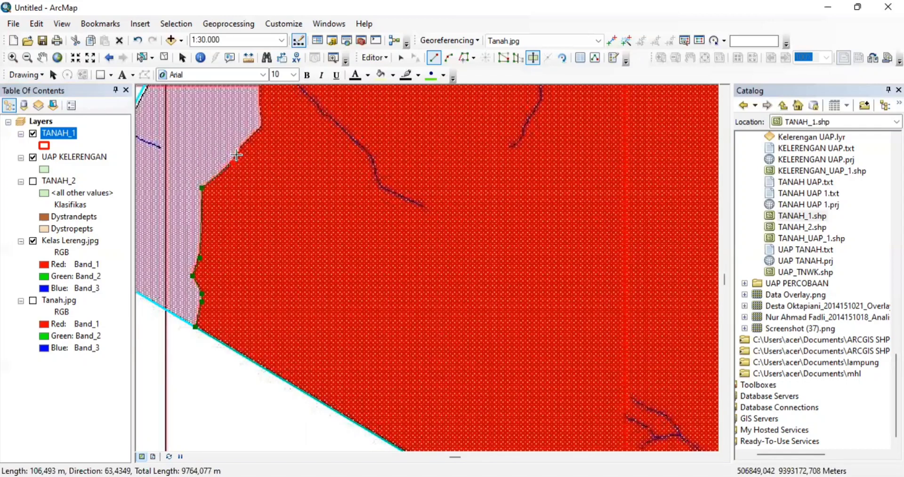
left_click(236, 154)
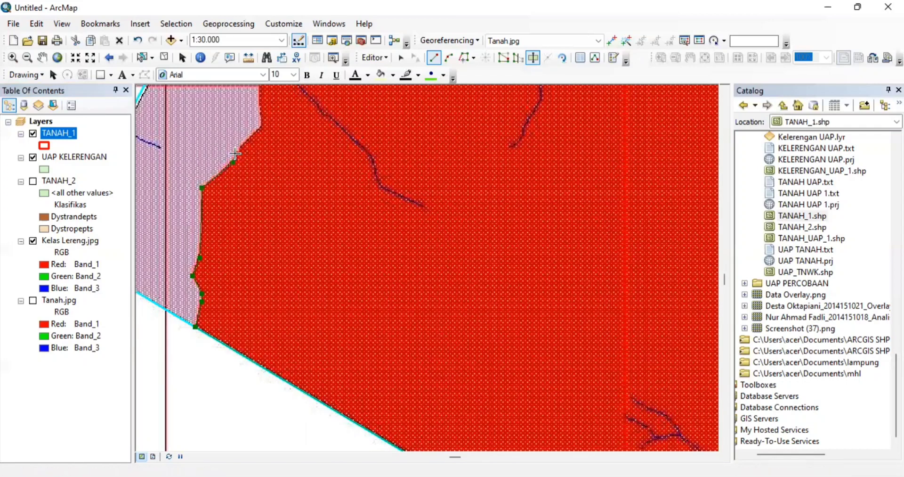
left_click(261, 128)
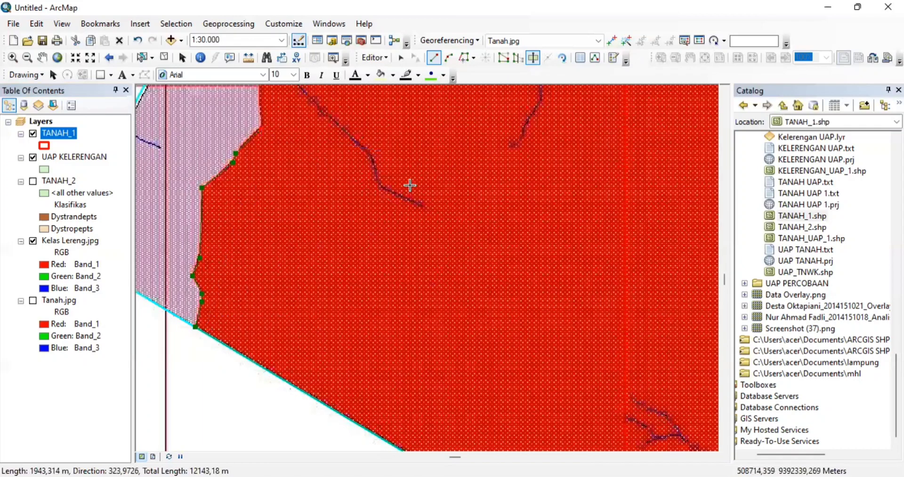
- Stop editing and remove TANAH_1 from the map
left_click(380, 55)
left_click(394, 86)
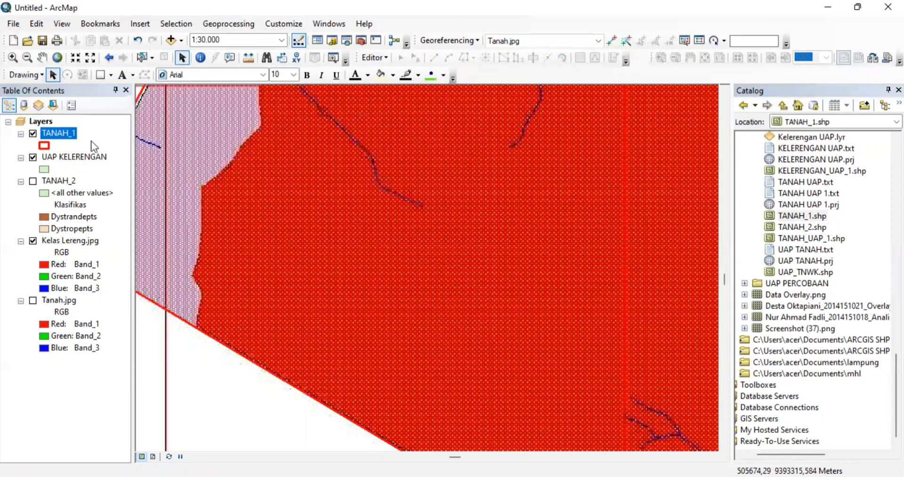
right_click(71, 137)
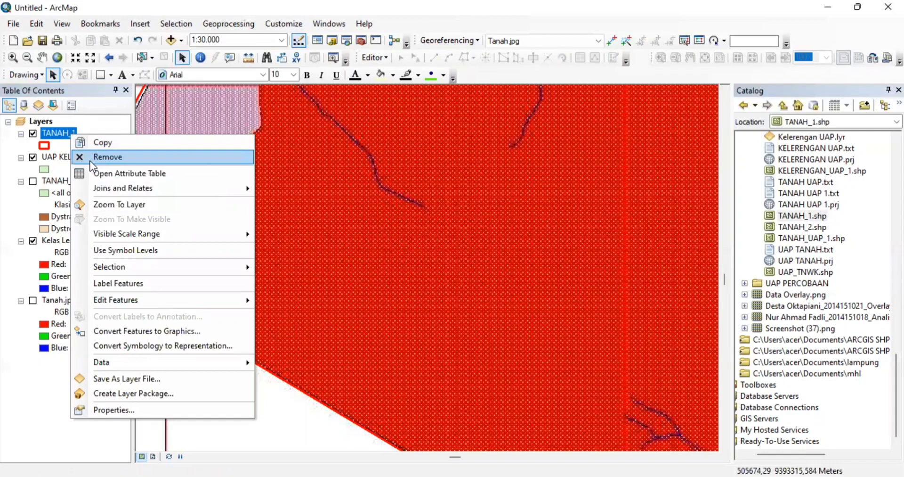
left_click(89, 160)
- Remove the UAP KELERENGAN layer from the map
left_click(72, 138)
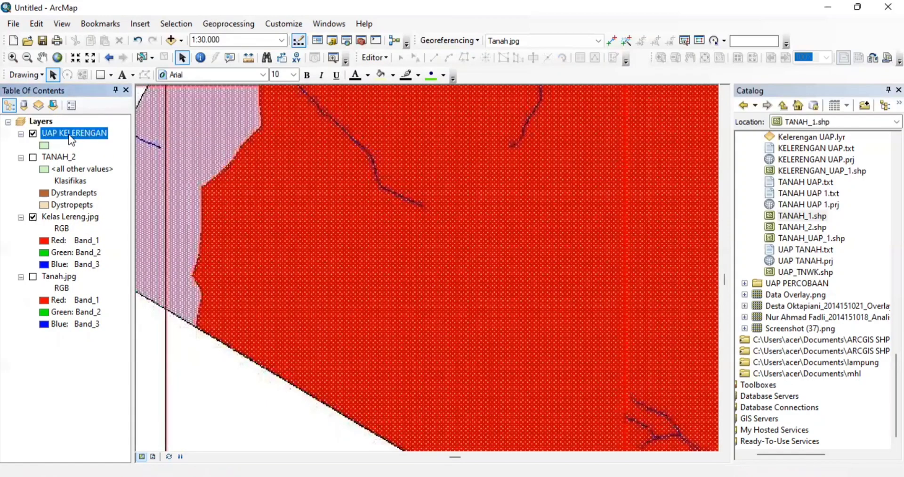
right_click(72, 138)
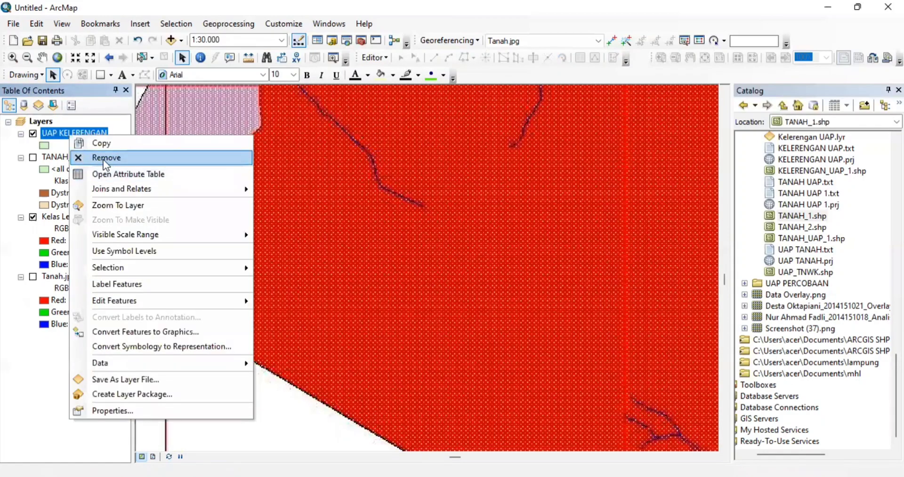
left_click(103, 159)
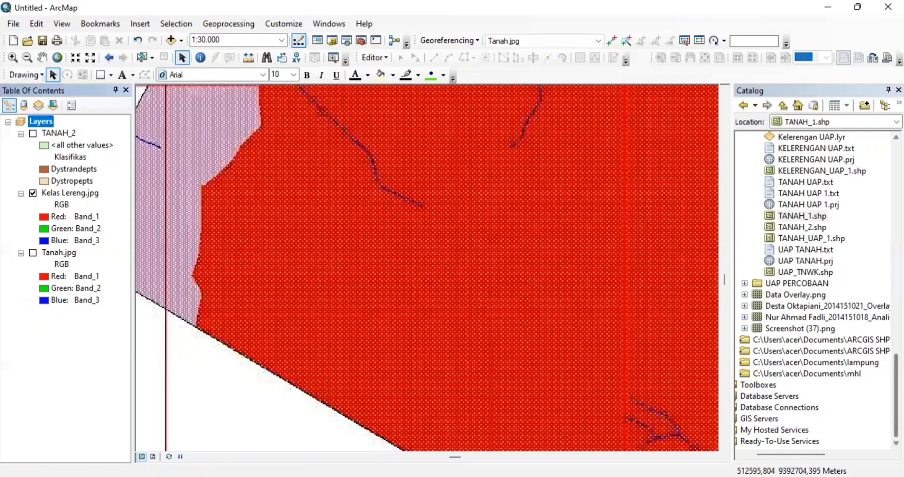
- Find KELERENGAN_UAP_1.shp in the Catalog and drag it onto the map
scroll(816, 290, "up", 2)
scroll(817, 290, "down", 2)
scroll(817, 290, "up", 4)
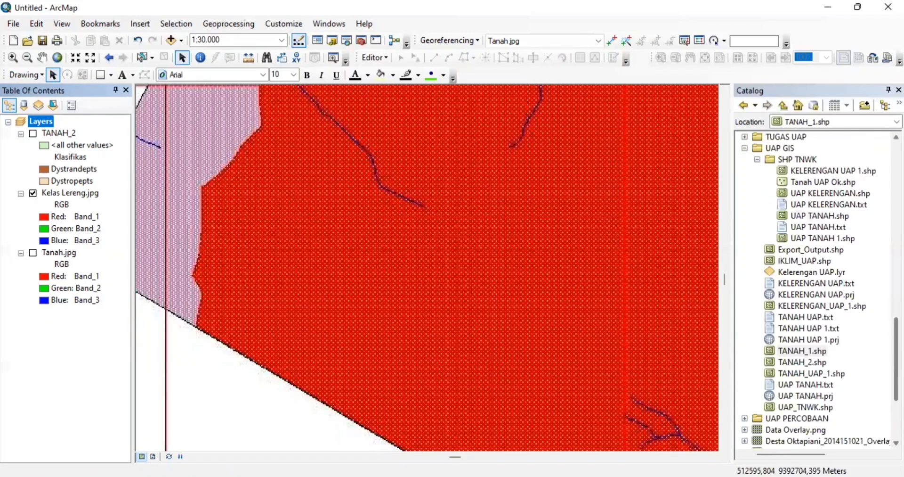
scroll(816, 290, "up", 1)
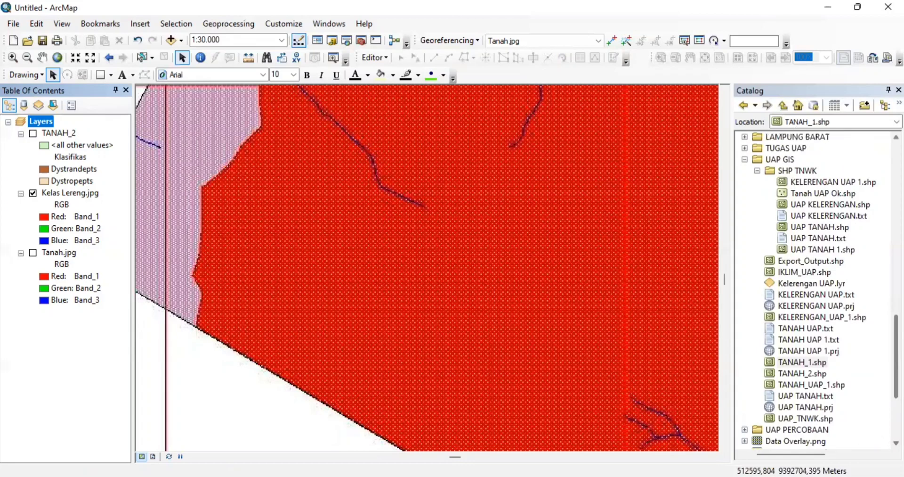
left_click(822, 316)
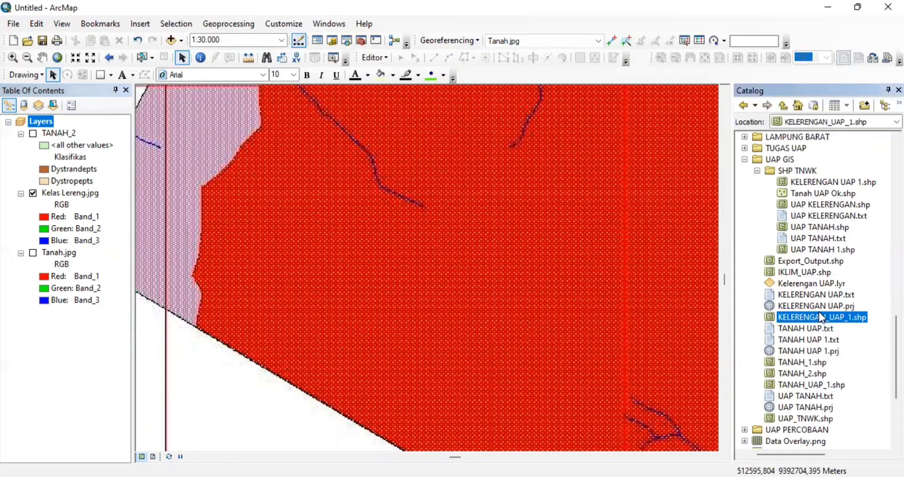
left_click_drag(820, 312, 611, 296)
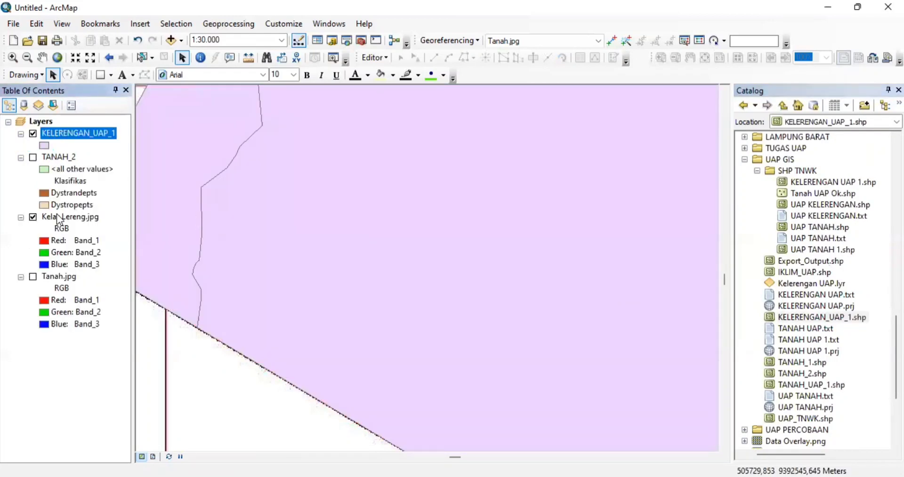
- Symbolize KELERENGAN_UAP_1 as Hollow with a red outline of width 2
left_click(44, 146)
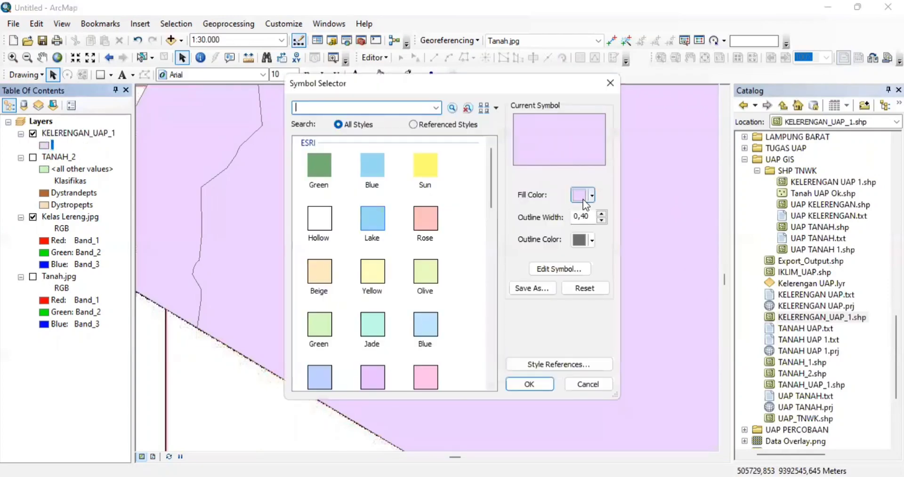
left_click(583, 196)
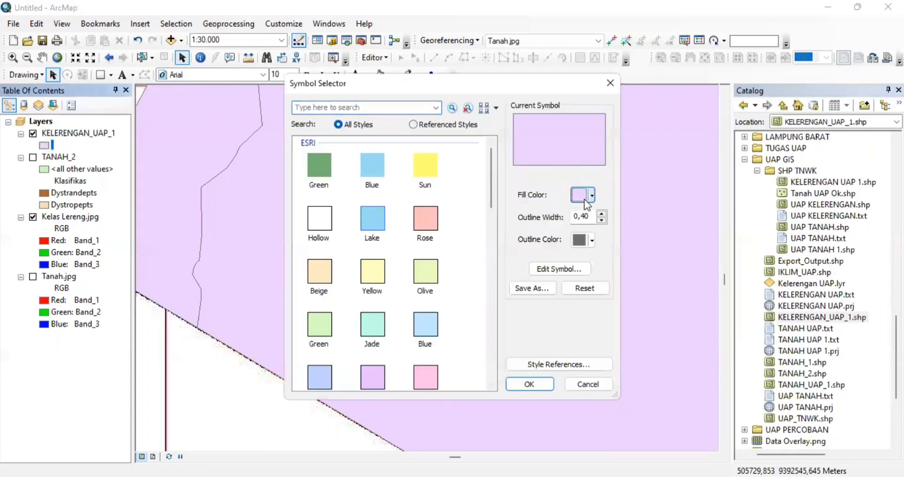
left_click(311, 225)
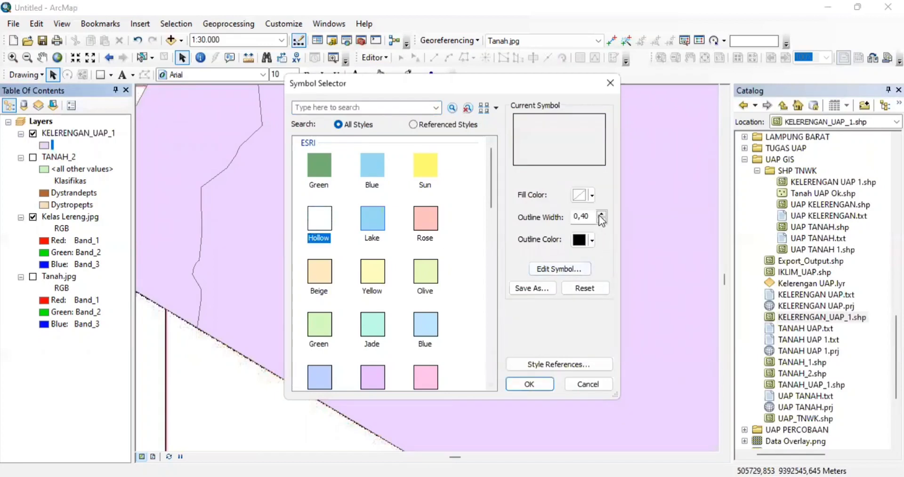
double_click(594, 216)
type("2")
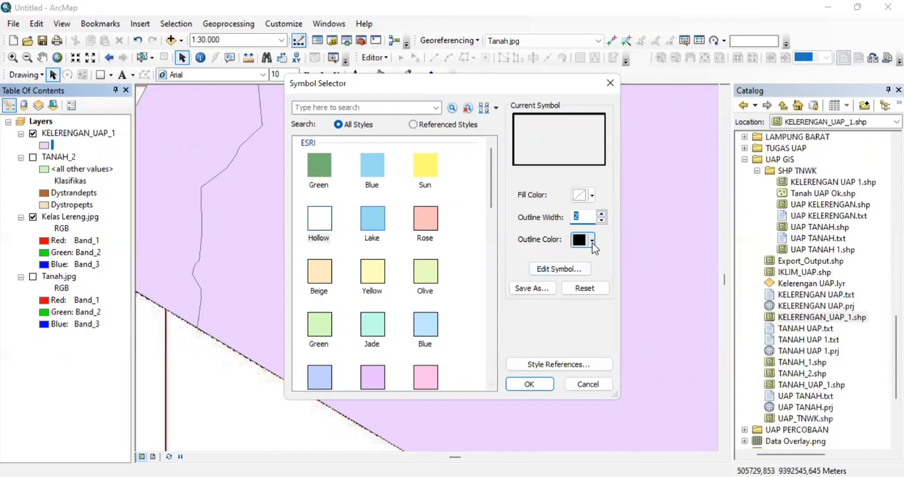
left_click(592, 240)
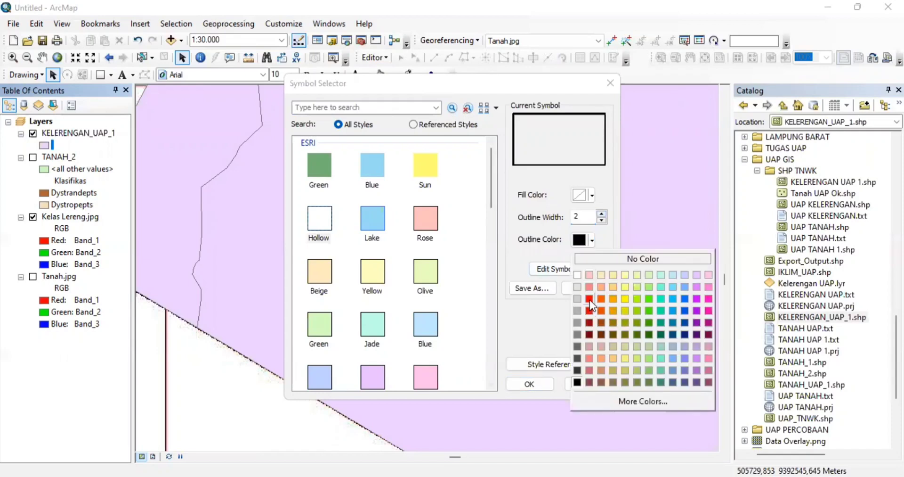
left_click(590, 300)
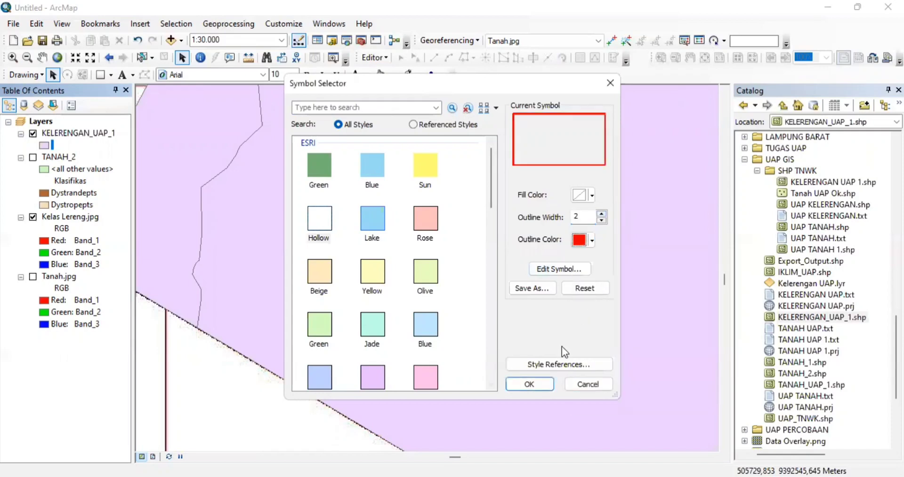
left_click(530, 382)
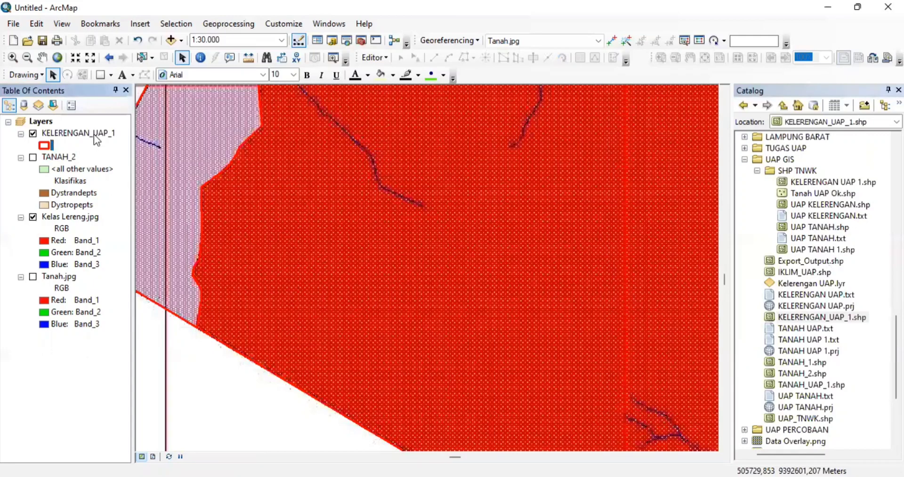
- Zoom to the full extents of KELERENGAN_UAP_1, then Kelas Lereng.jpg
left_click(94, 134)
right_click(94, 134)
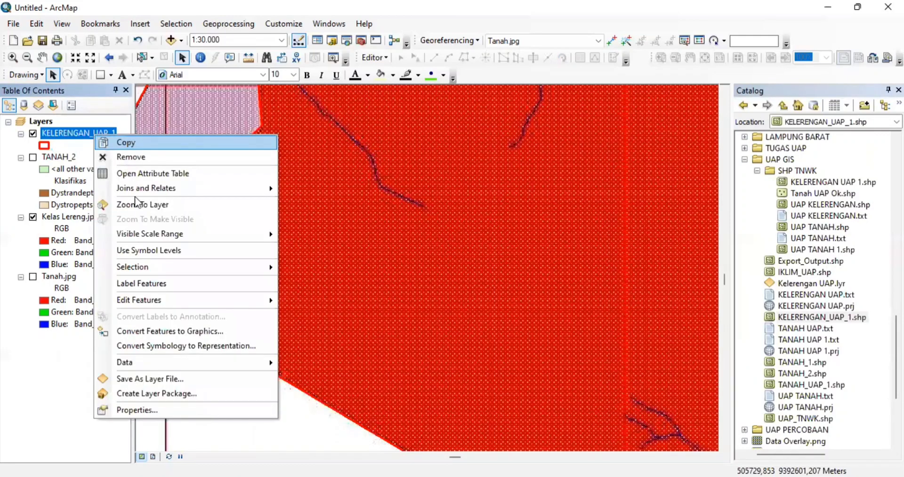
left_click(137, 202)
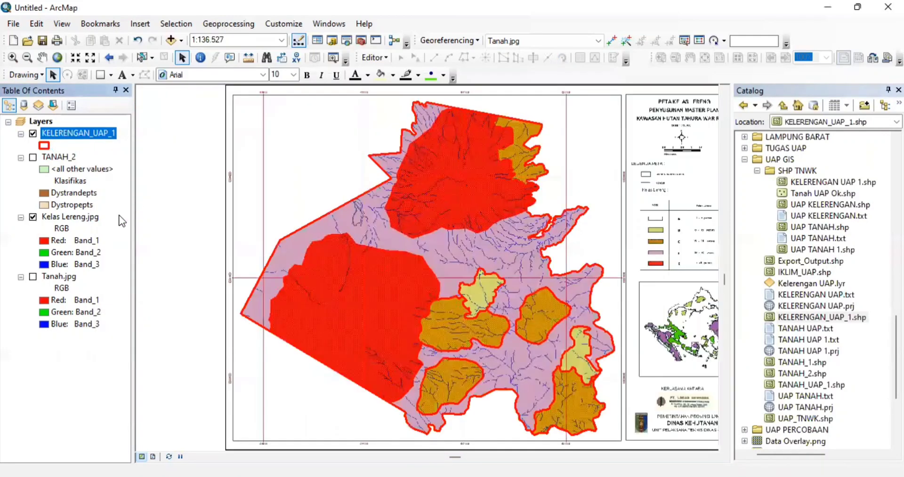
left_click(80, 217)
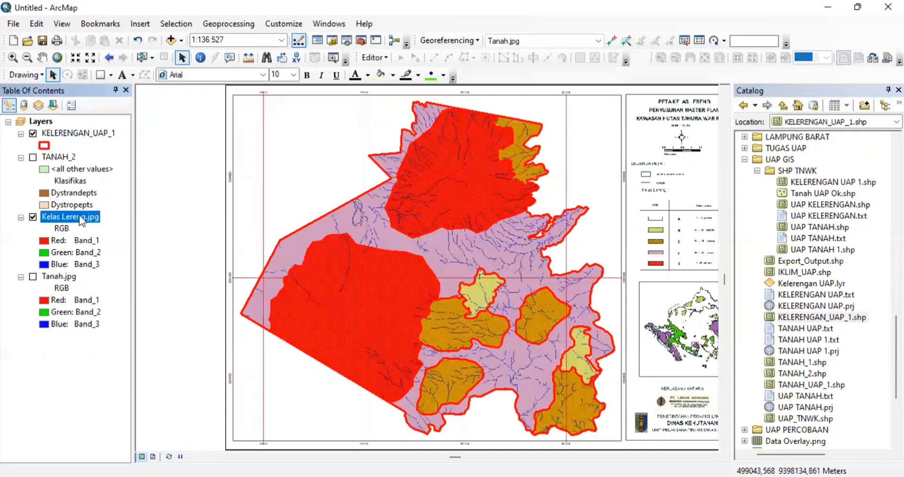
right_click(79, 214)
left_click(126, 285)
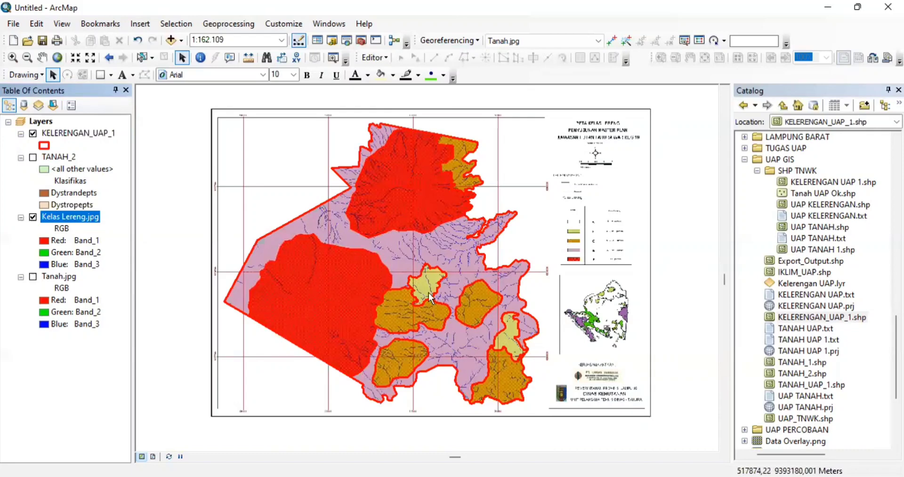
- Move TANAH_2 below Kelas Lereng.jpg and open the KELERENGAN_UAP_1 attribute table
left_click(73, 134)
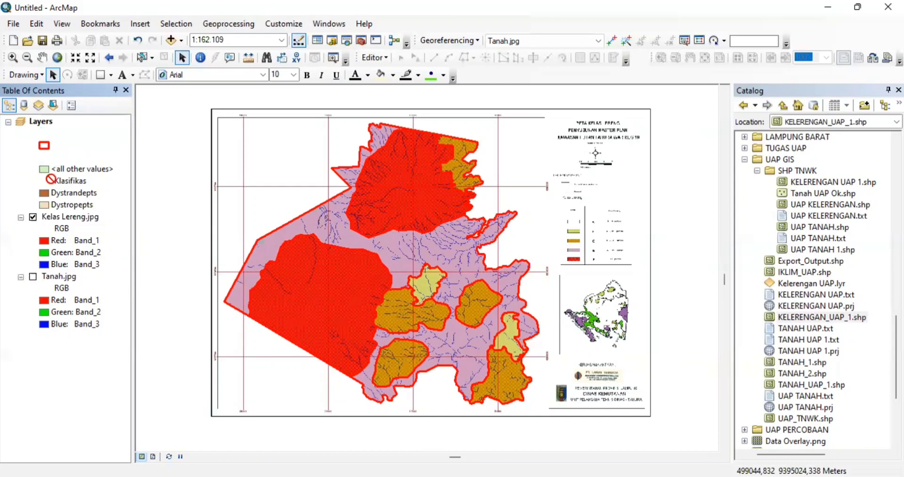
left_click_drag(60, 159, 46, 276)
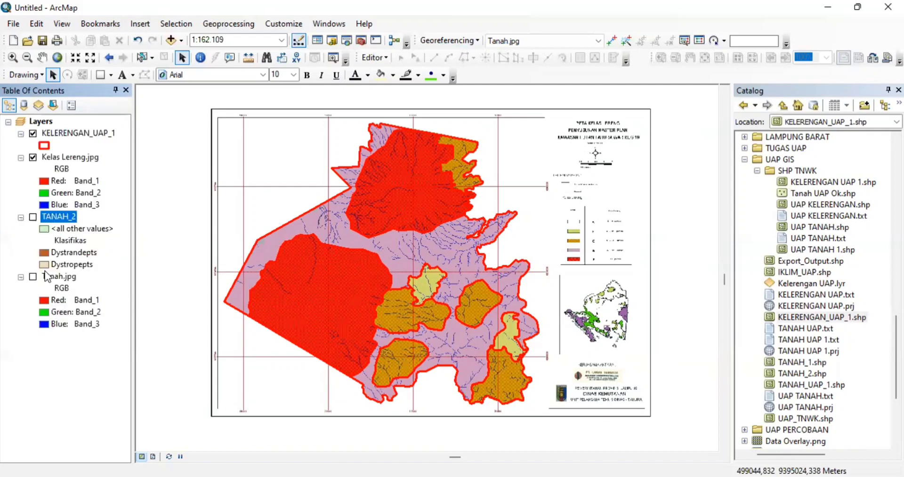
left_click(59, 132)
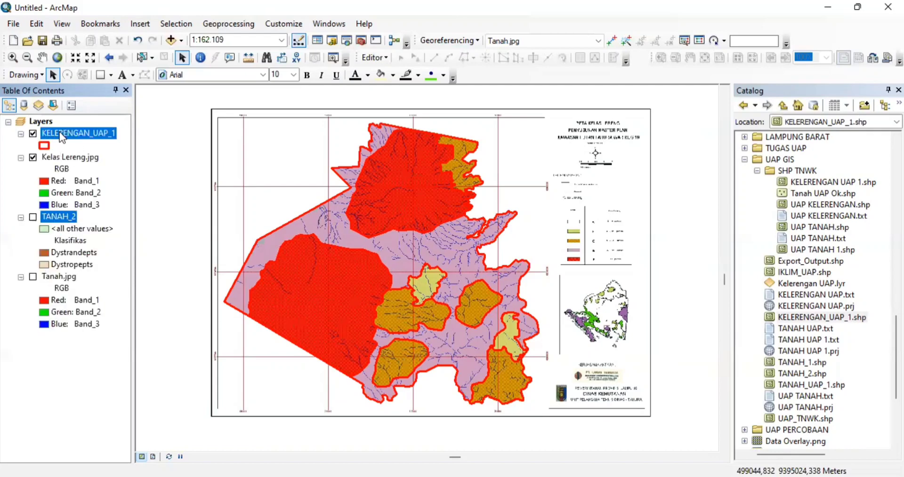
right_click(59, 133)
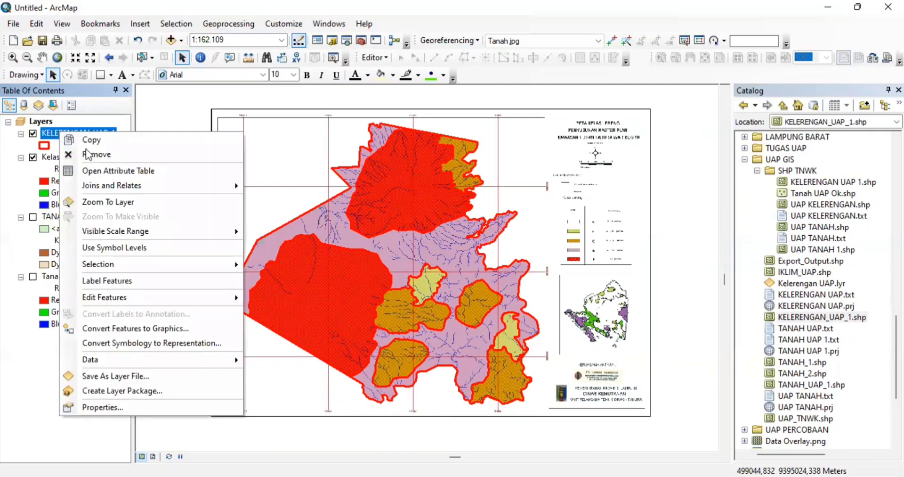
left_click(105, 169)
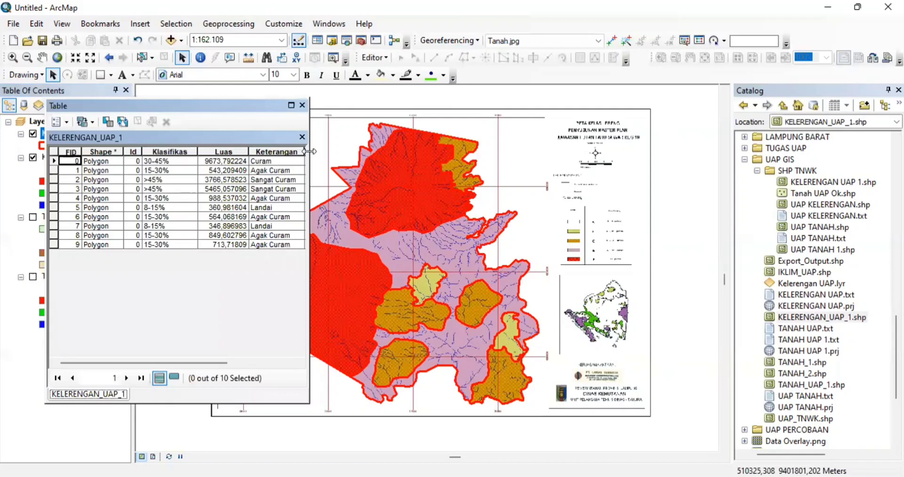
- Resize the KELERENGAN_UAP_1 table to show Skor and move it beside the layer list
left_click_drag(310, 151, 467, 106)
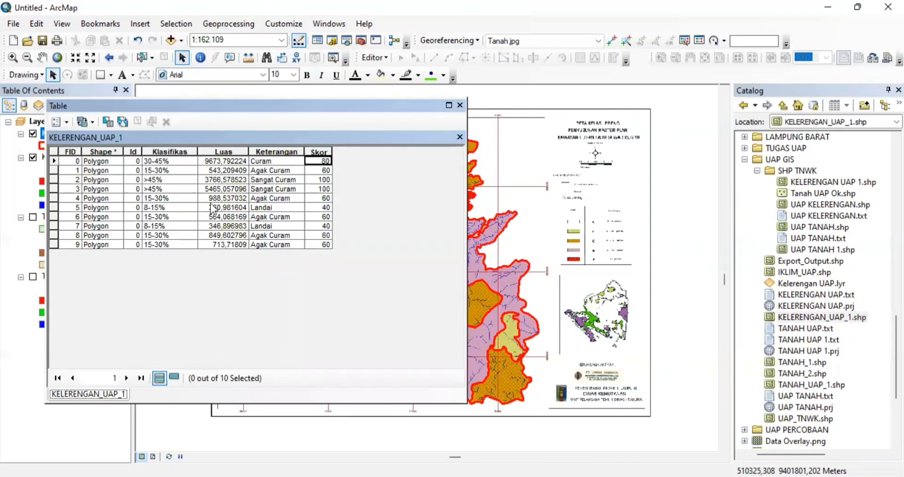
left_click_drag(382, 107, 274, 128)
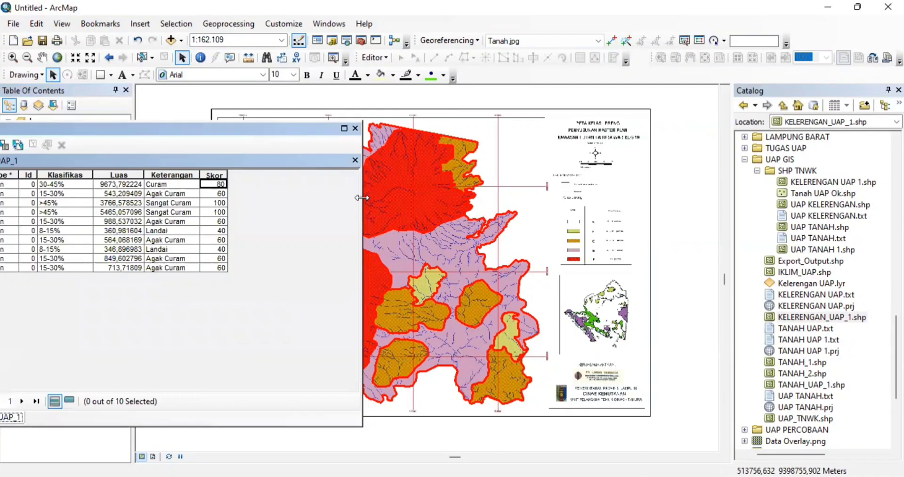
left_click_drag(362, 198, 241, 189)
left_click_drag(213, 131, 359, 112)
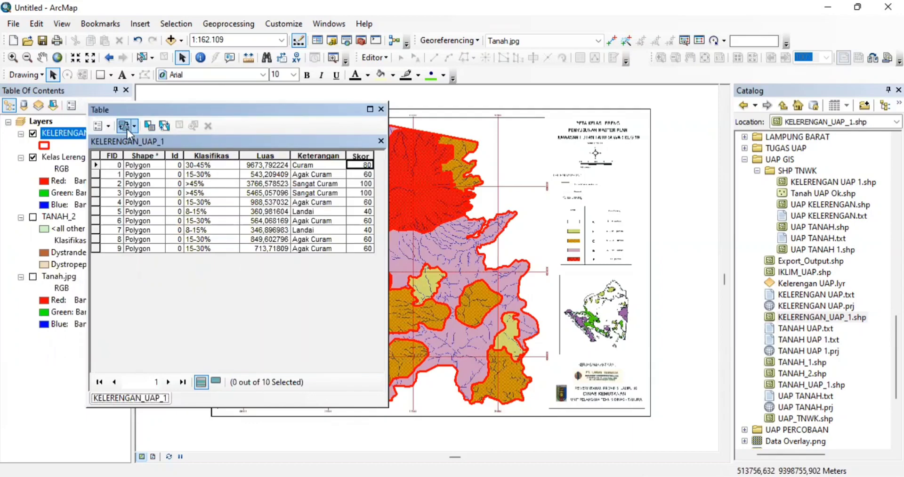
left_click(105, 134)
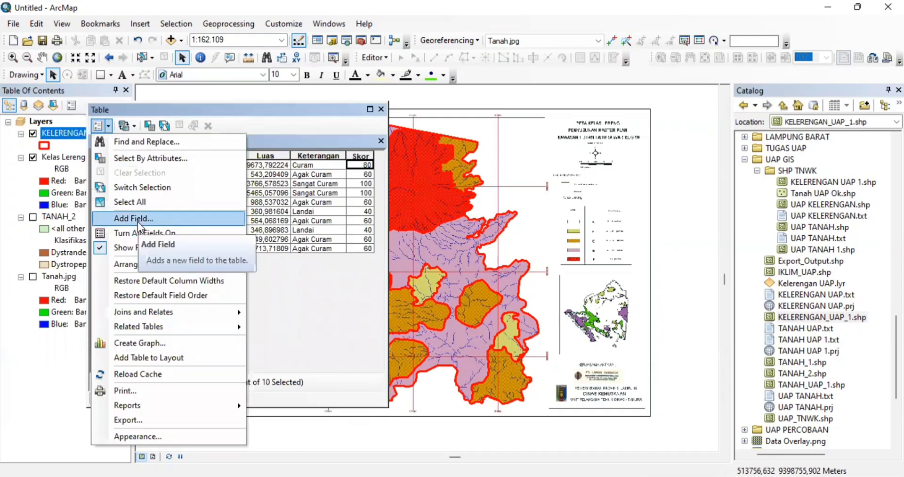
left_click(137, 221)
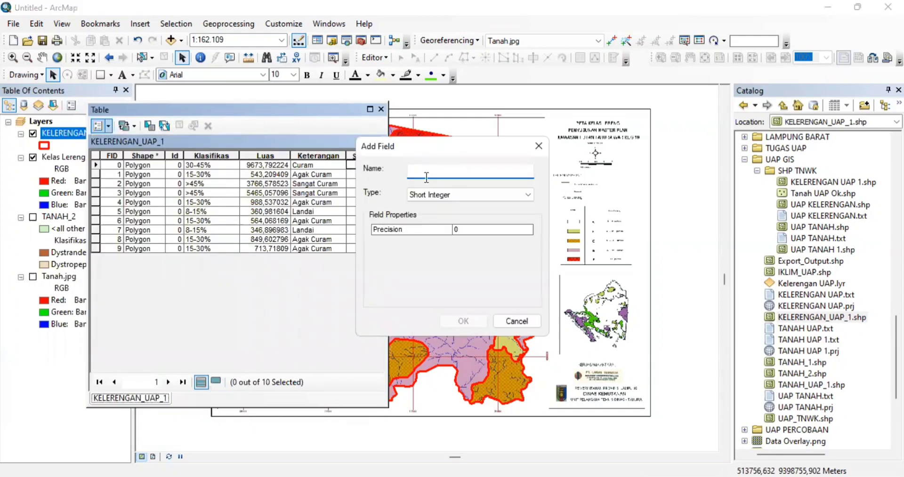
type("k")
key("BackSpace")
type("K")
key("Caps_Lock")
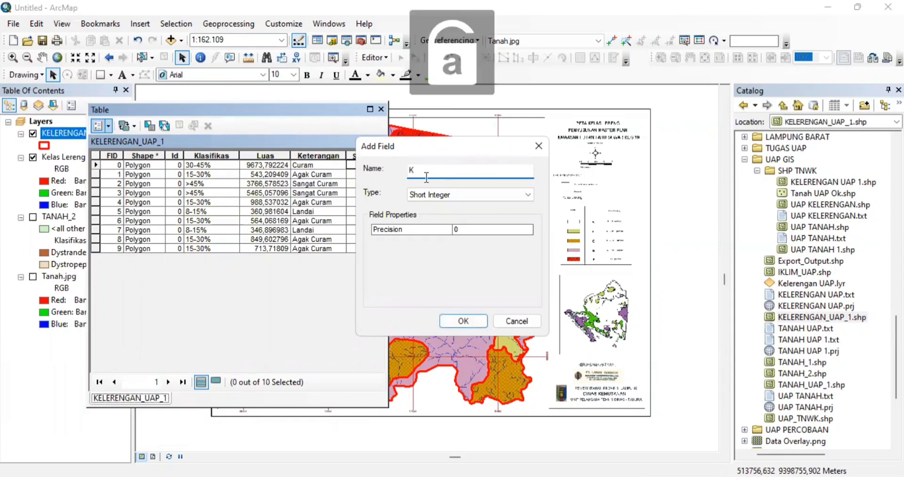
type("las")
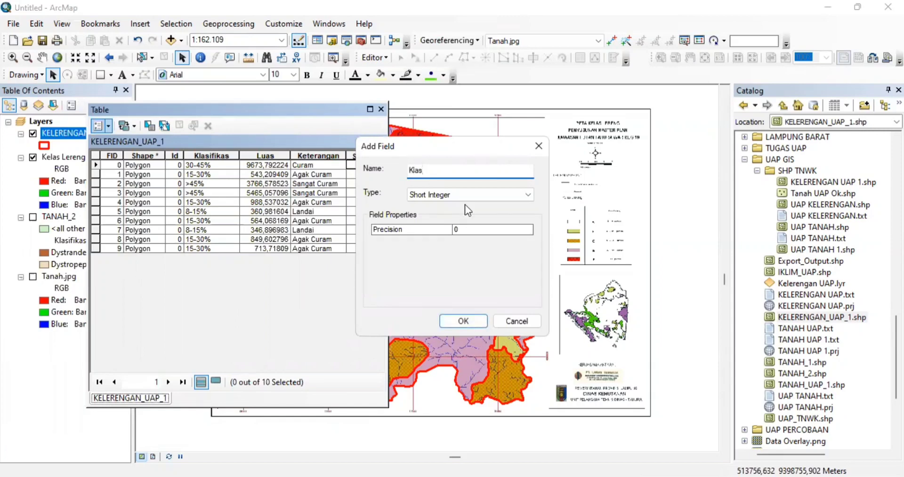
left_click(518, 196)
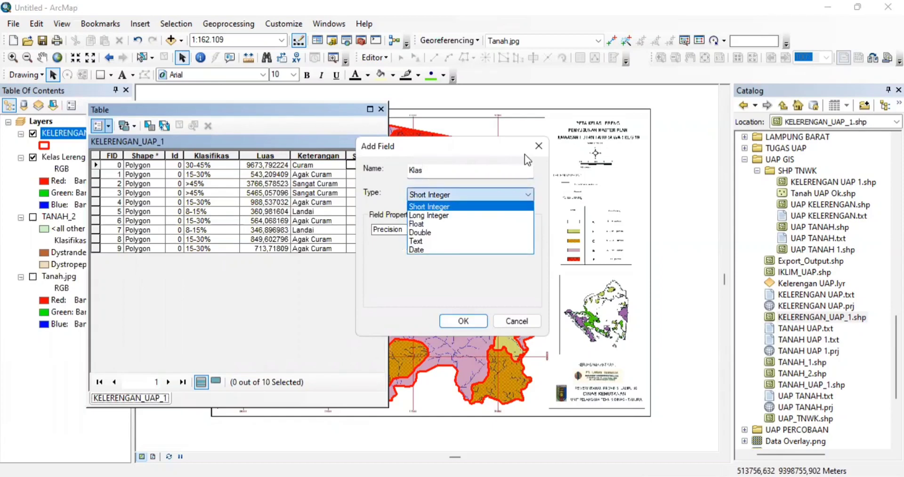
left_click(538, 142)
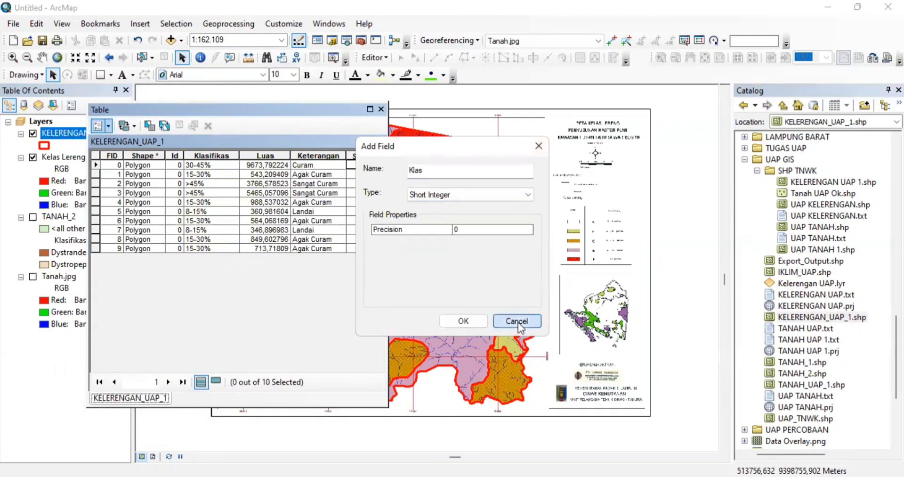
left_click(516, 320)
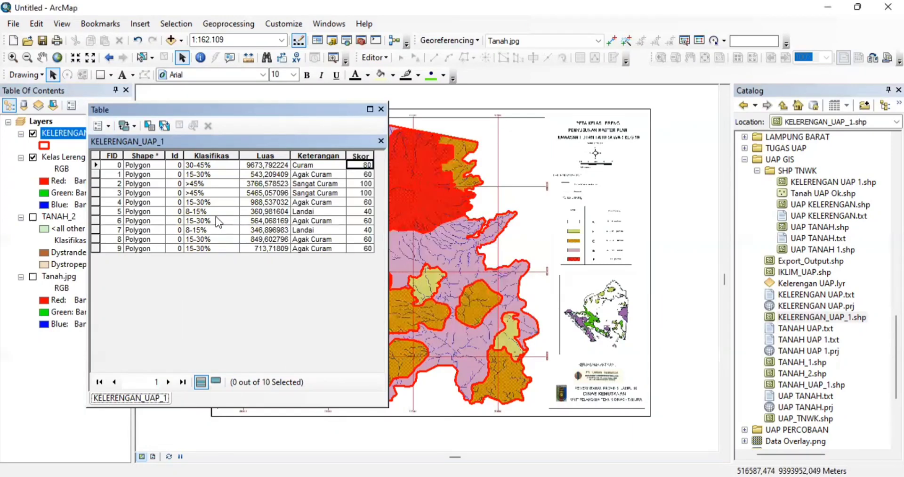
left_click(213, 154)
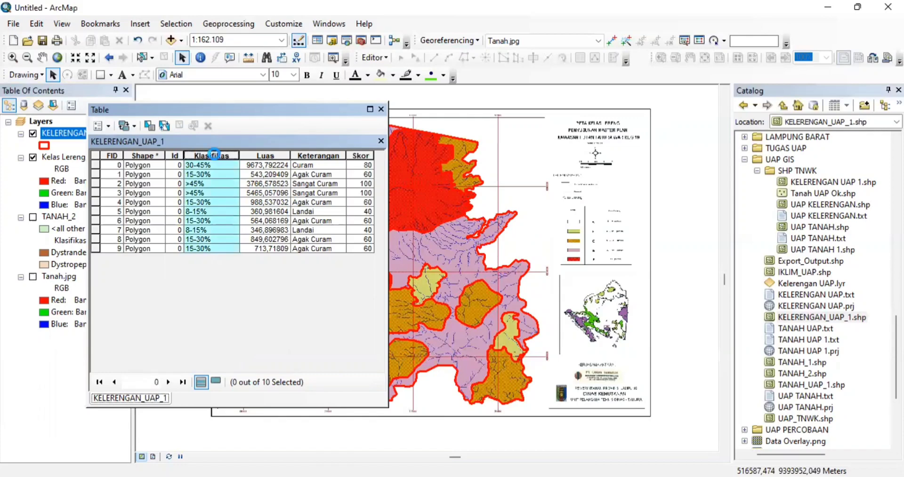
right_click(214, 154)
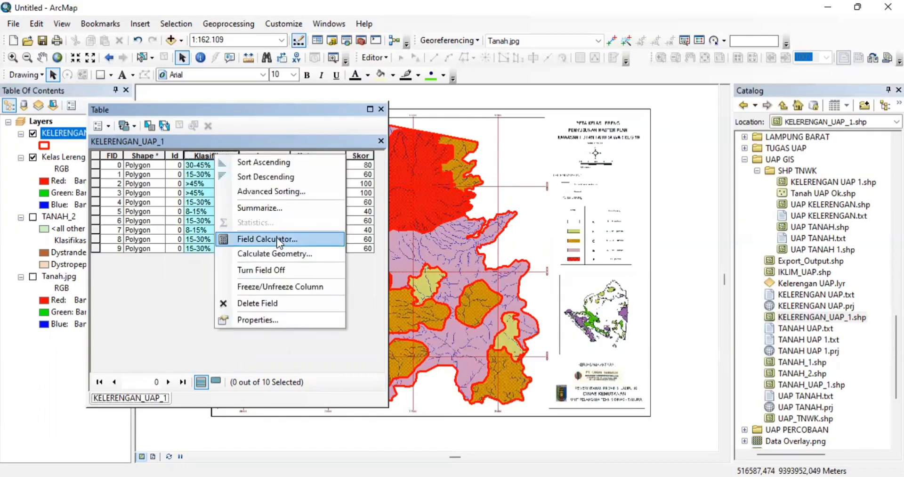
left_click(280, 239)
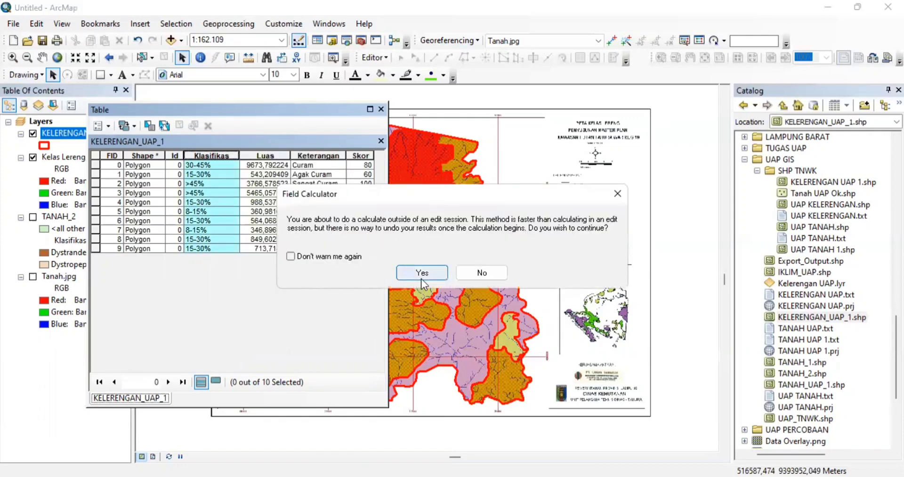
left_click(622, 199)
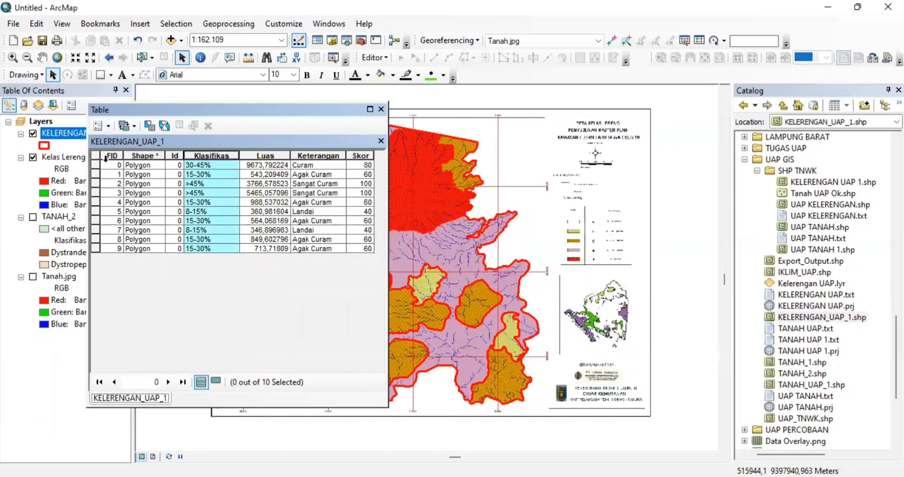
- Zoom to record FID 1, close the table, then zoom to the whole Kelas Lereng layer
double_click(96, 175)
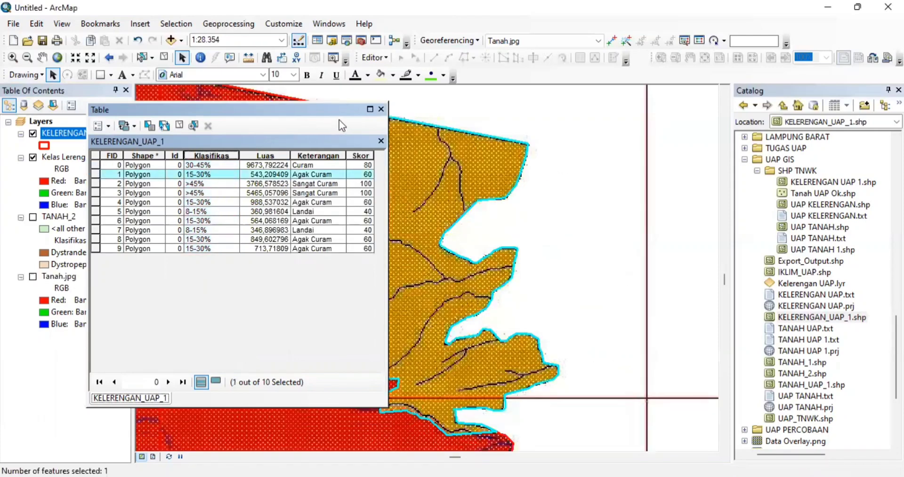
left_click(63, 157)
left_click(66, 160)
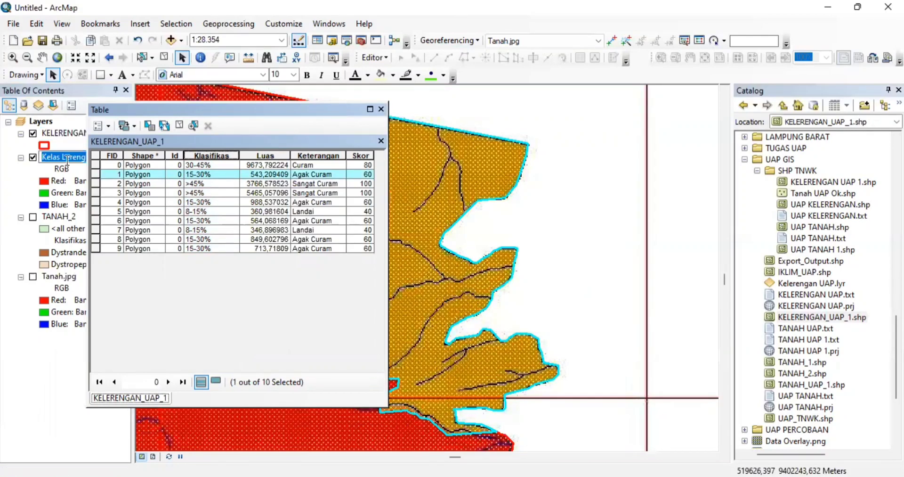
left_click(381, 110)
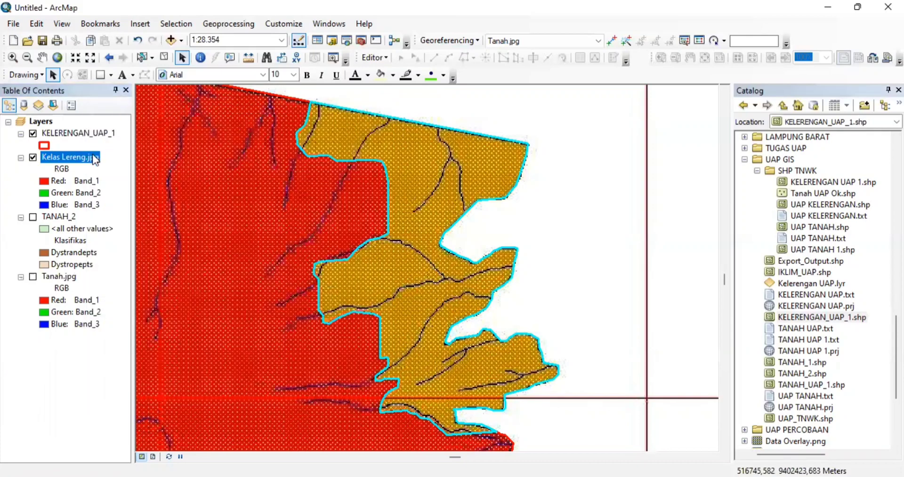
right_click(95, 160)
left_click(140, 225)
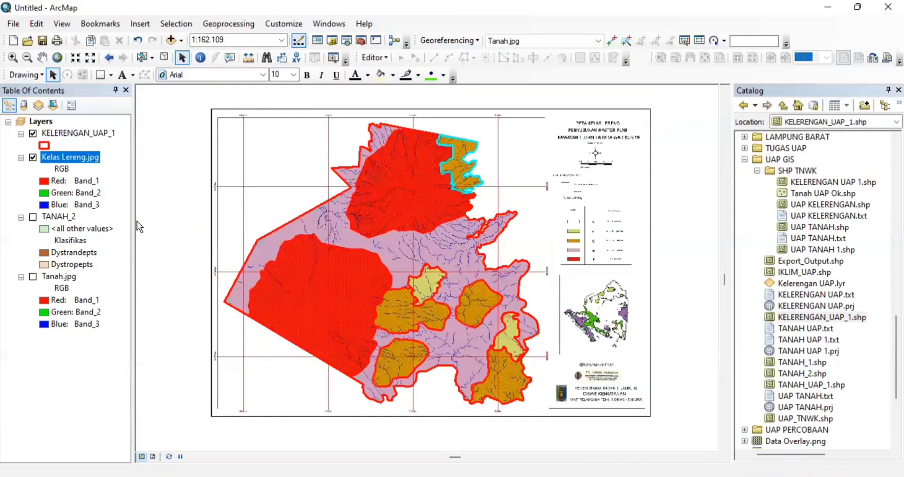
- Reopen the KELERENGAN_UAP_1 attribute table and inspect the Klasifikas values, clearing the selection
left_click(95, 132)
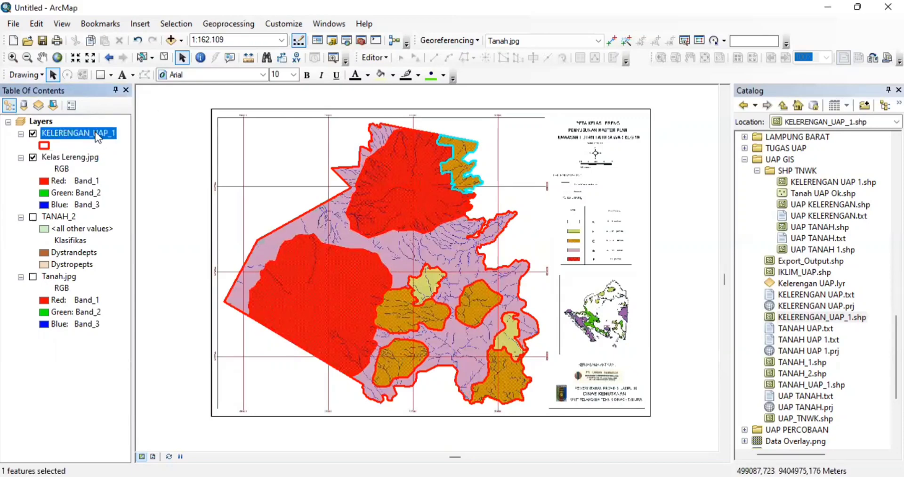
right_click(95, 131)
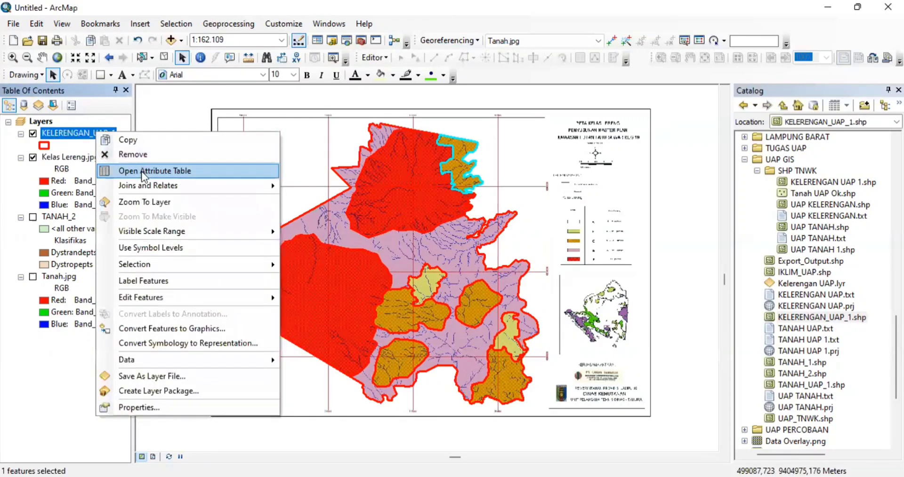
left_click(142, 172)
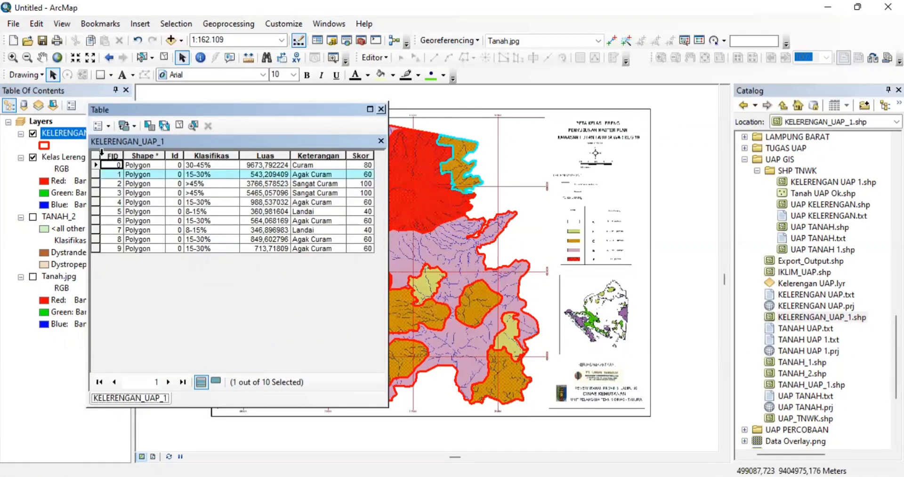
left_click(101, 160)
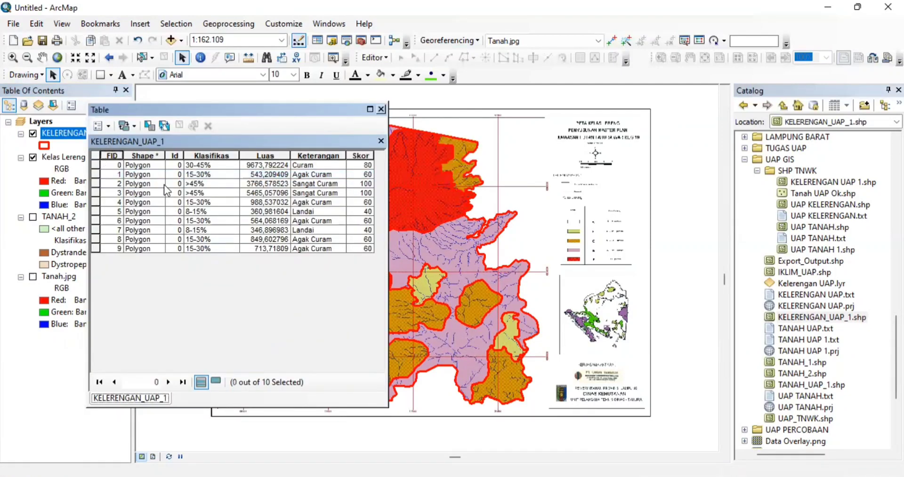
left_click(206, 155)
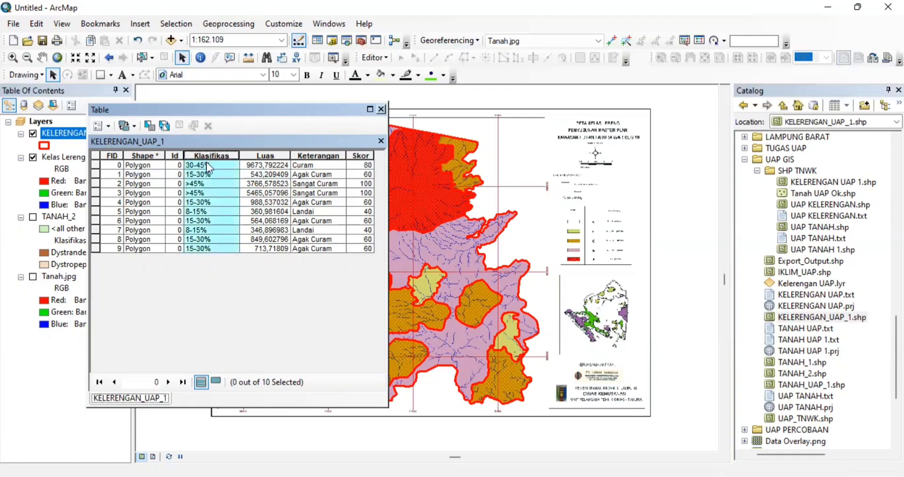
left_click(206, 162)
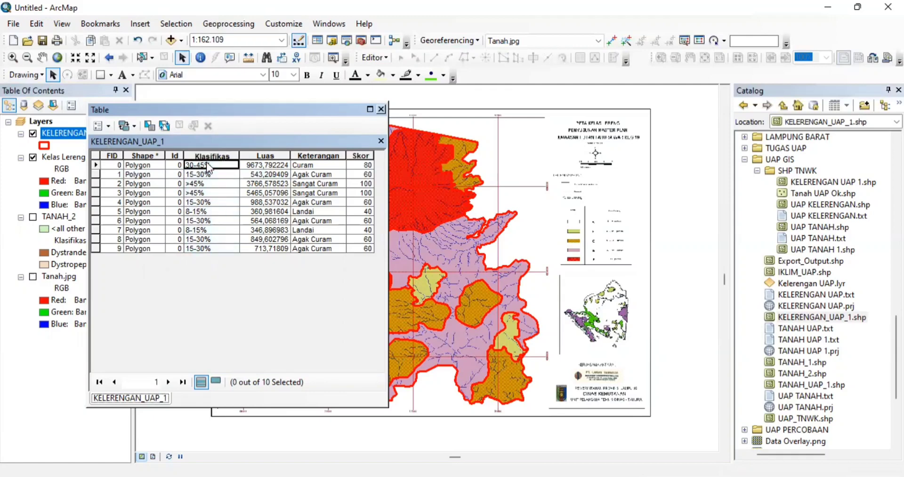
left_click(96, 165)
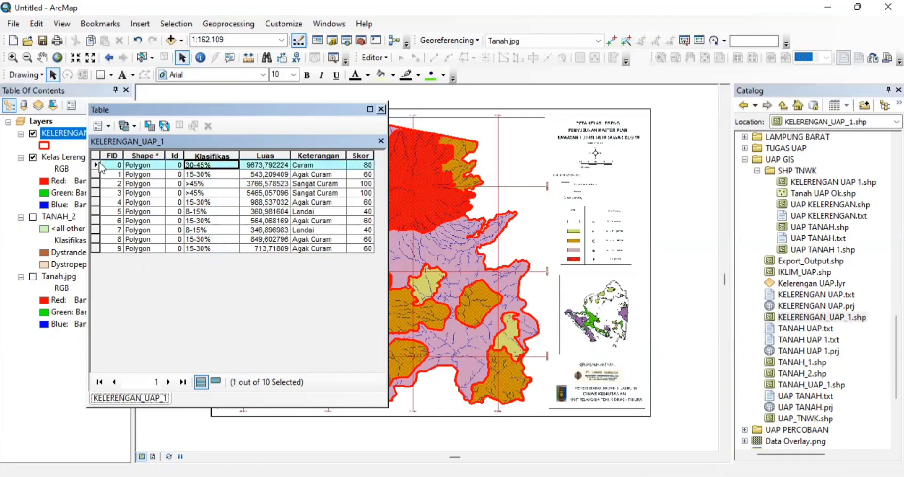
left_click(199, 154)
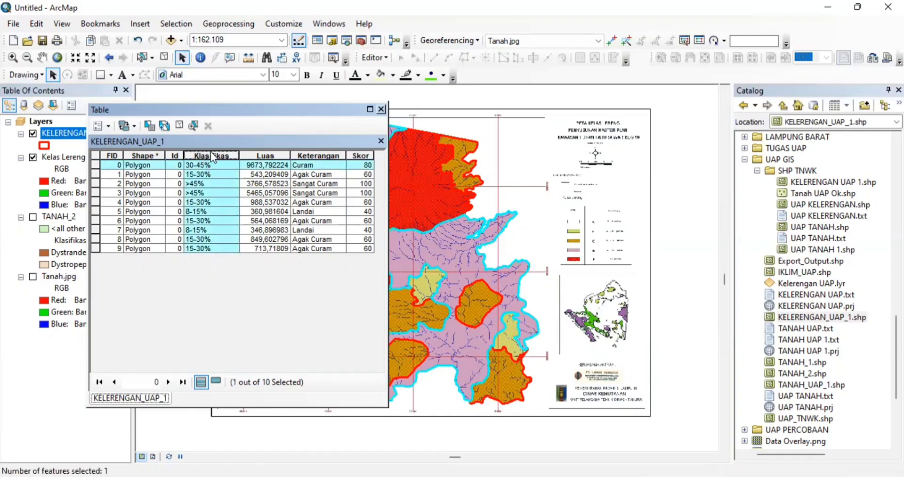
left_click(109, 126)
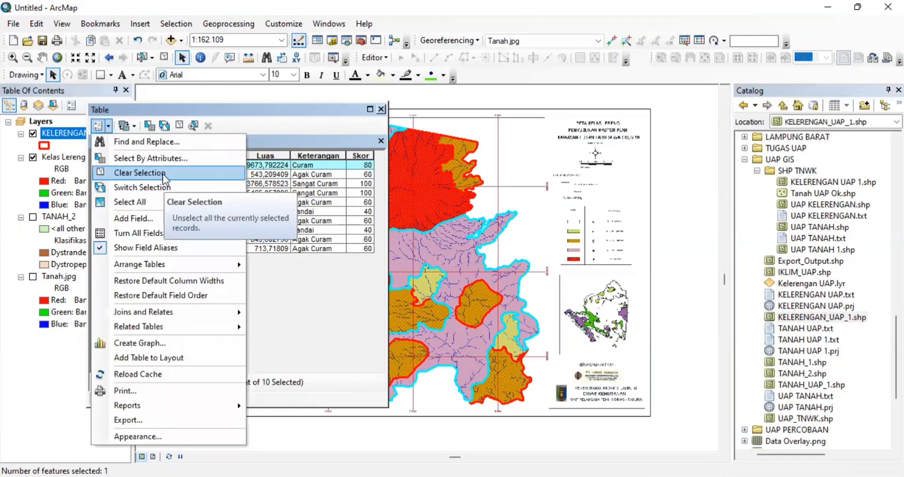
left_click(165, 174)
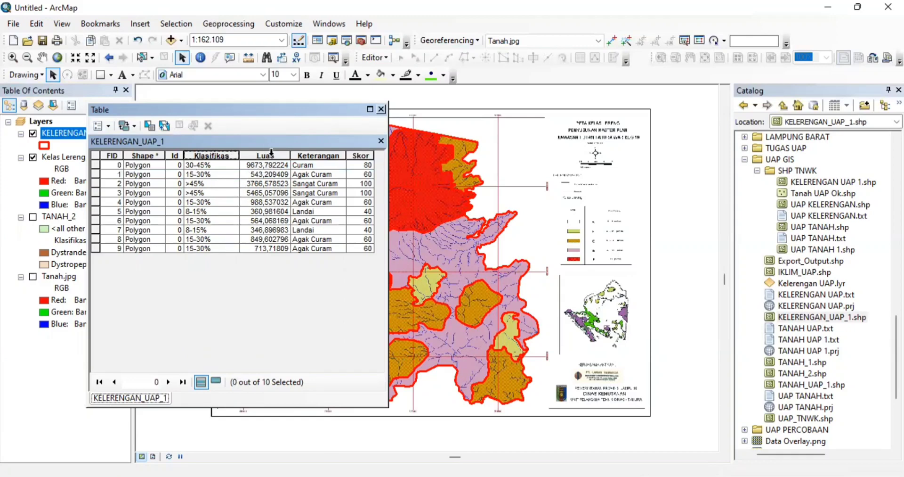
- Work through the Luas and Skor column options to fill Skor scores 40–100, then close the table
left_click(273, 155)
right_click(273, 152)
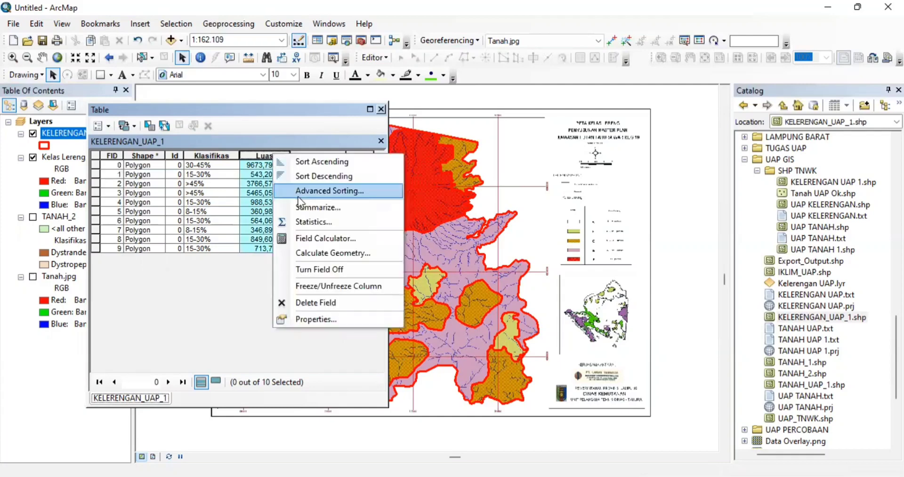
left_click(205, 302)
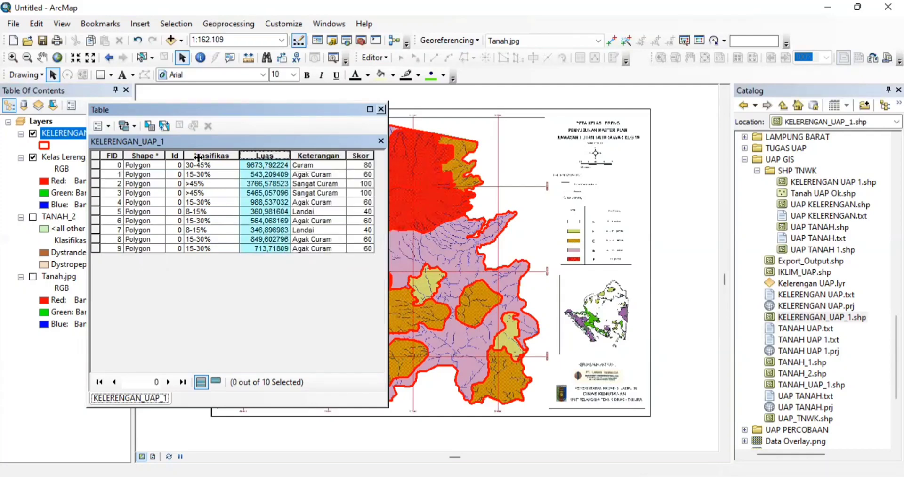
left_click(356, 156)
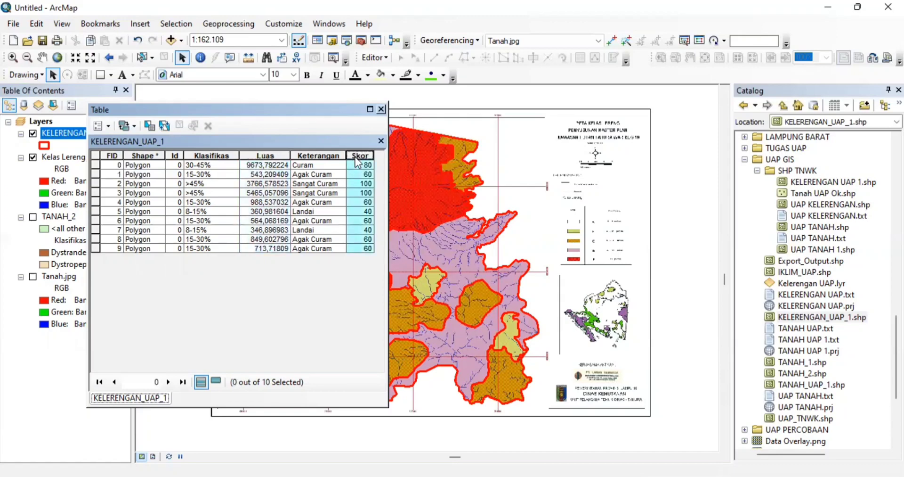
right_click(355, 159)
left_click(382, 110)
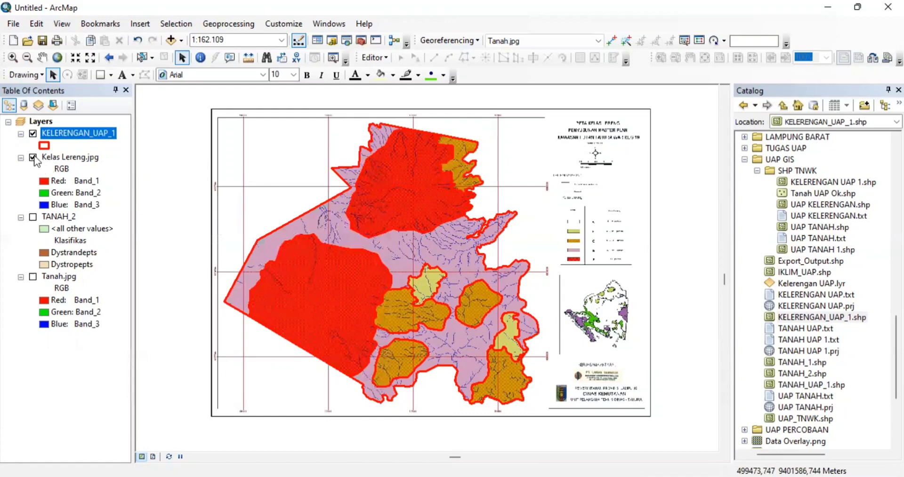
- Hide Kelas Lereng.jpg and open the Symbology tab of KELERENGAN_UAP_1's Layer Properties
left_click(33, 157)
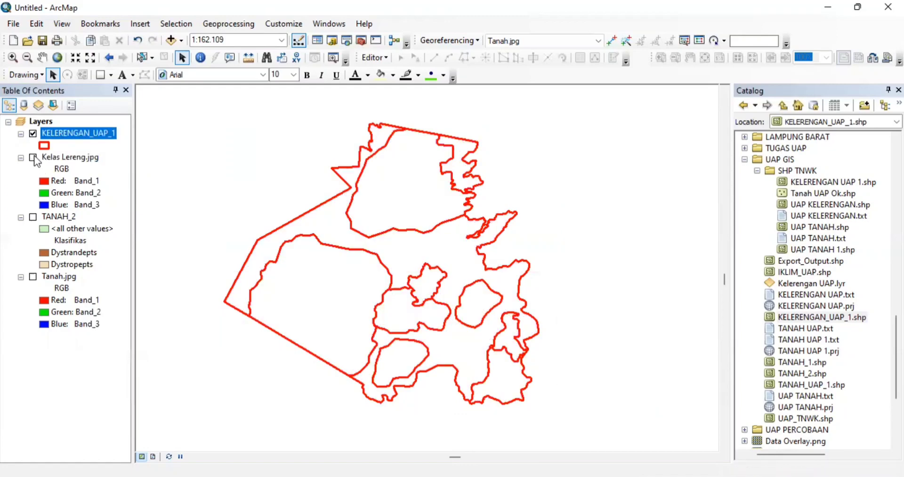
right_click(81, 134)
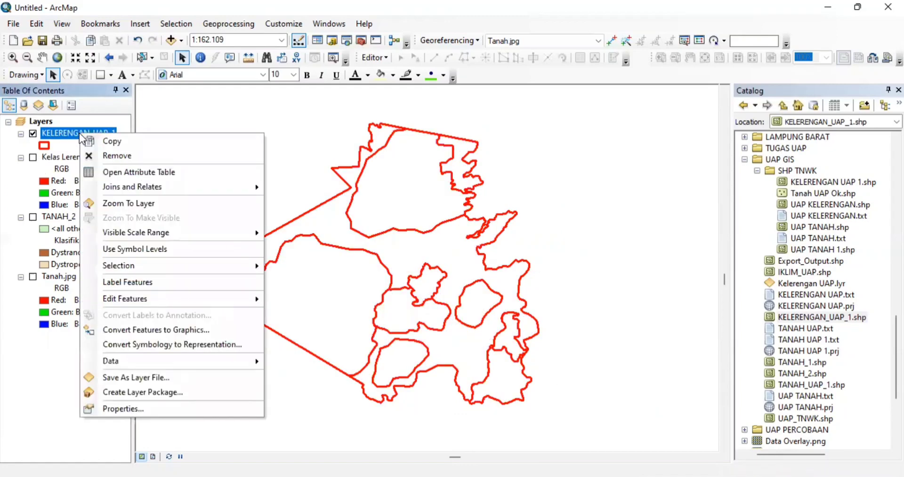
left_click(147, 404)
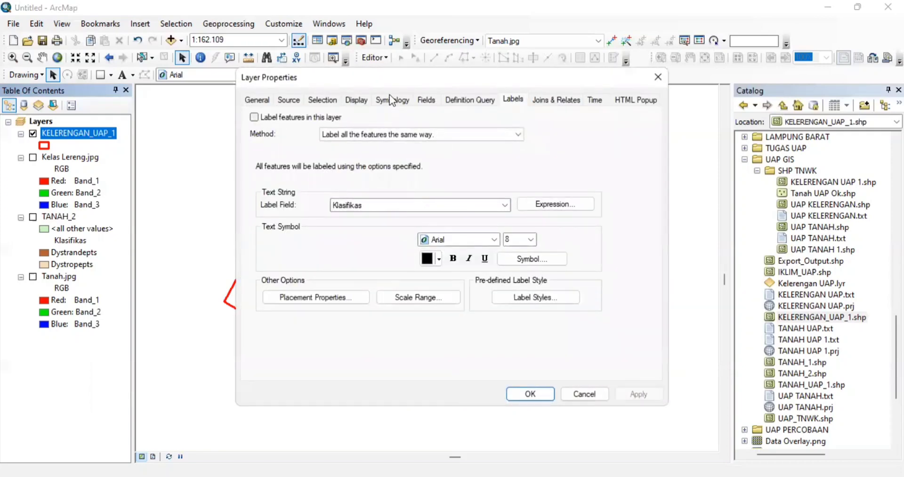
left_click(389, 98)
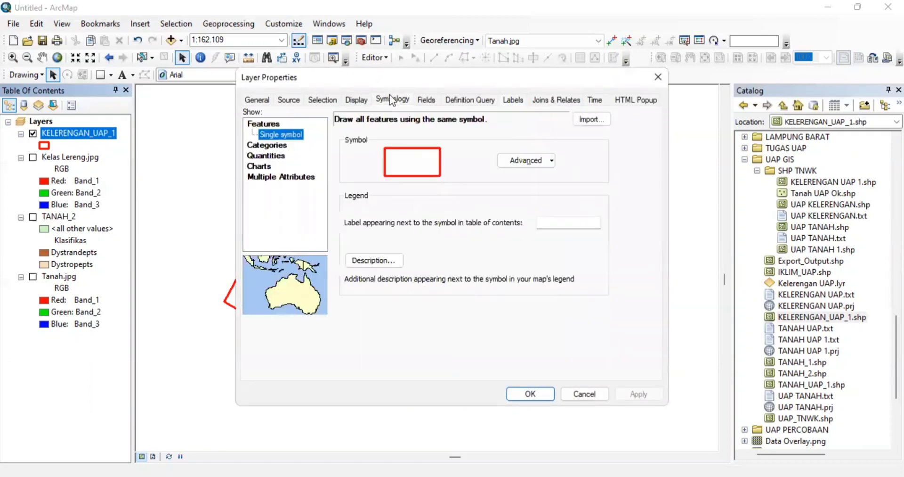
- Symbolize KELERENGAN_UAP_1 by unique Klasifikas values, listing all four classes in a pastel colour ramp
left_click(280, 145)
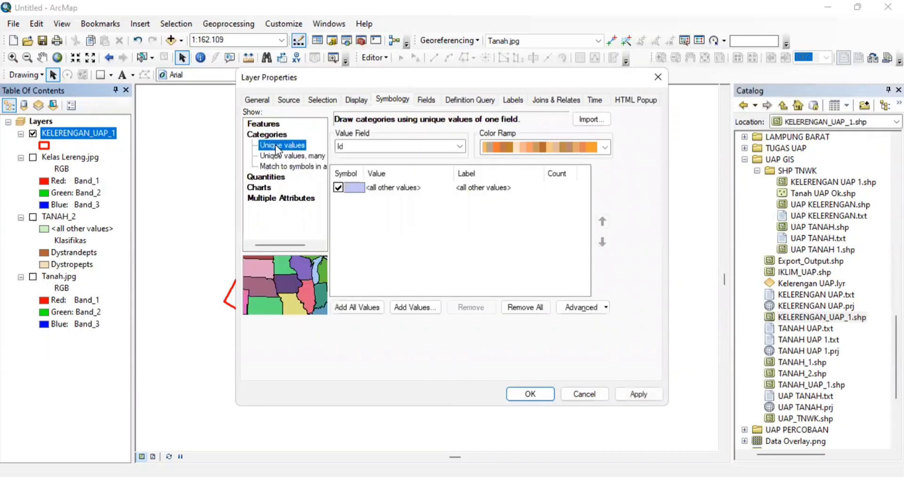
left_click(366, 304)
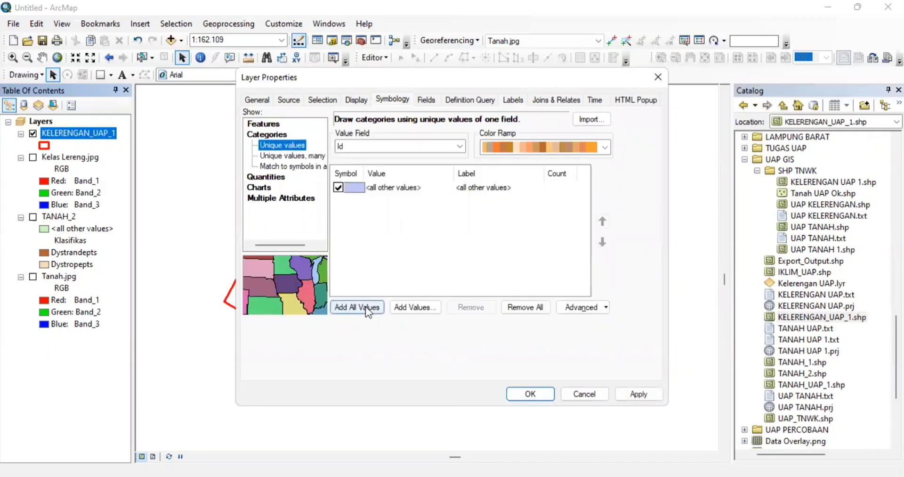
left_click(450, 148)
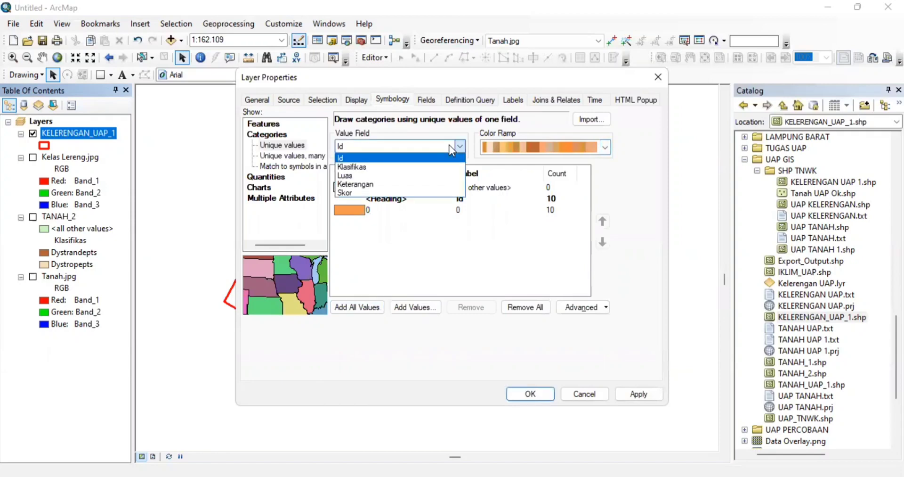
left_click(415, 166)
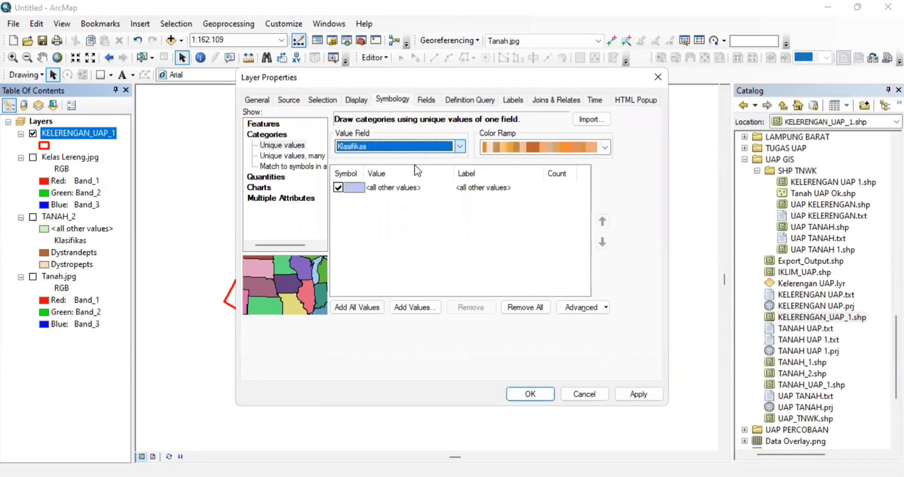
left_click(354, 308)
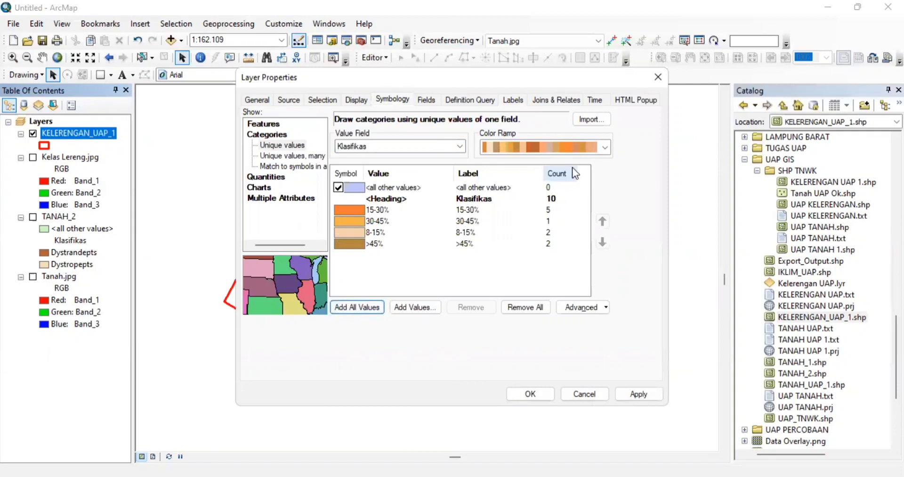
left_click(599, 148)
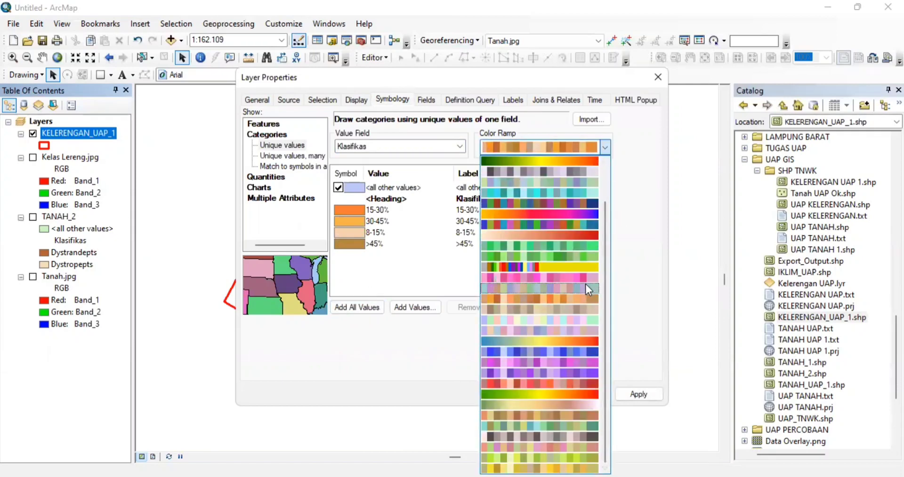
left_click(583, 319)
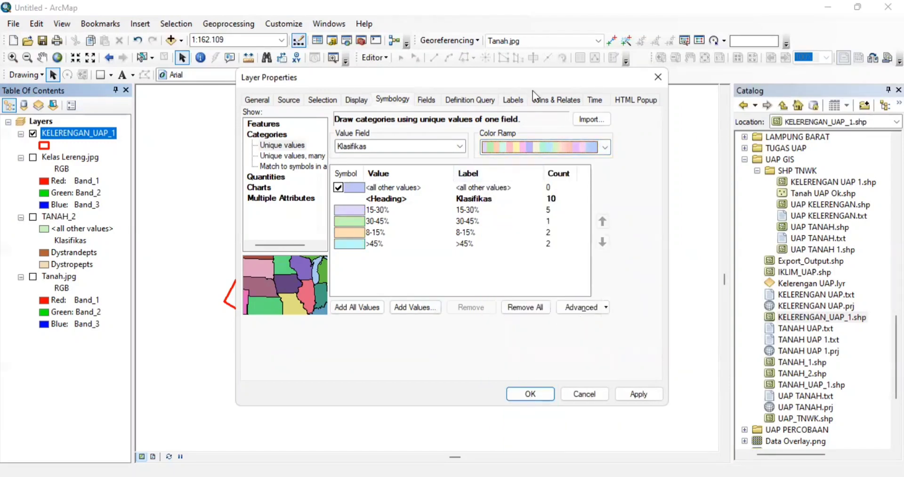
- Label by Klasifikas, placing labels only inside polygons with duplicates removed, and apply the layer properties
left_click(518, 101)
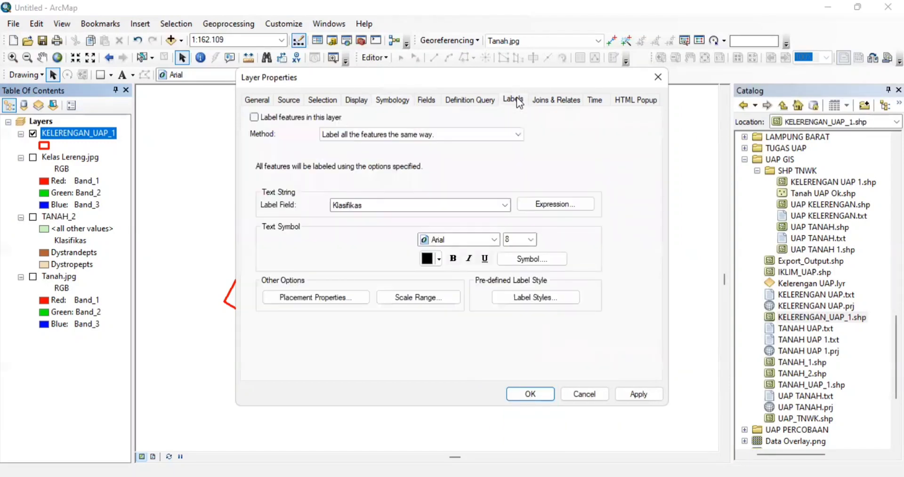
left_click(500, 204)
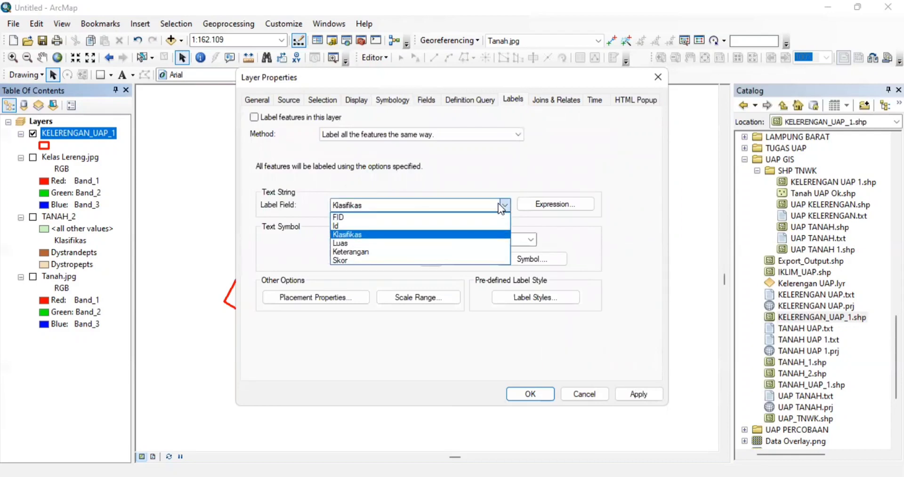
left_click(441, 235)
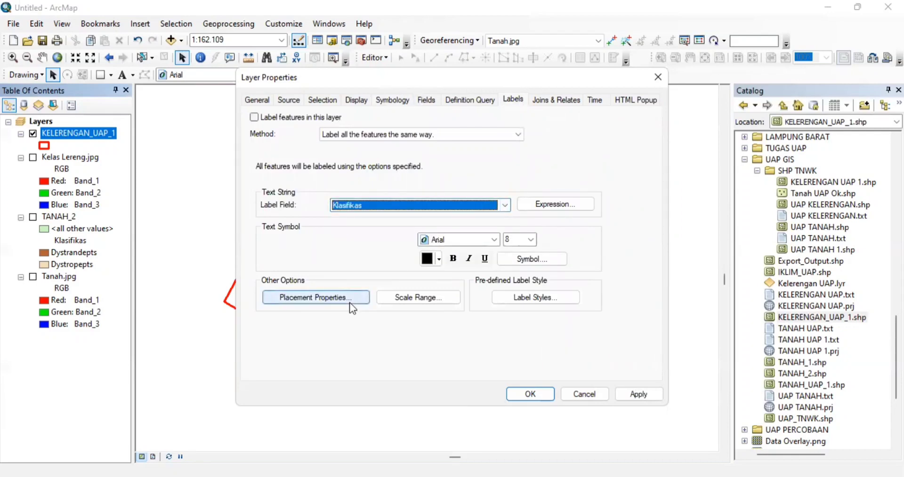
left_click(348, 298)
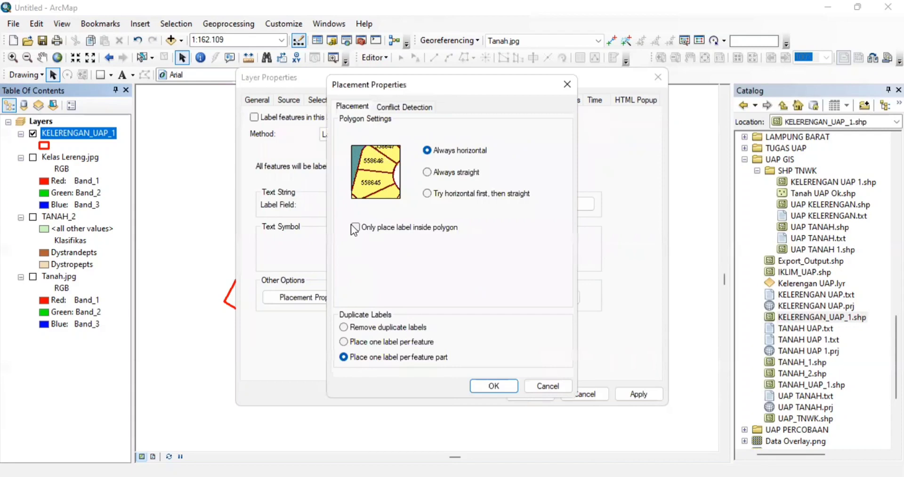
left_click(354, 226)
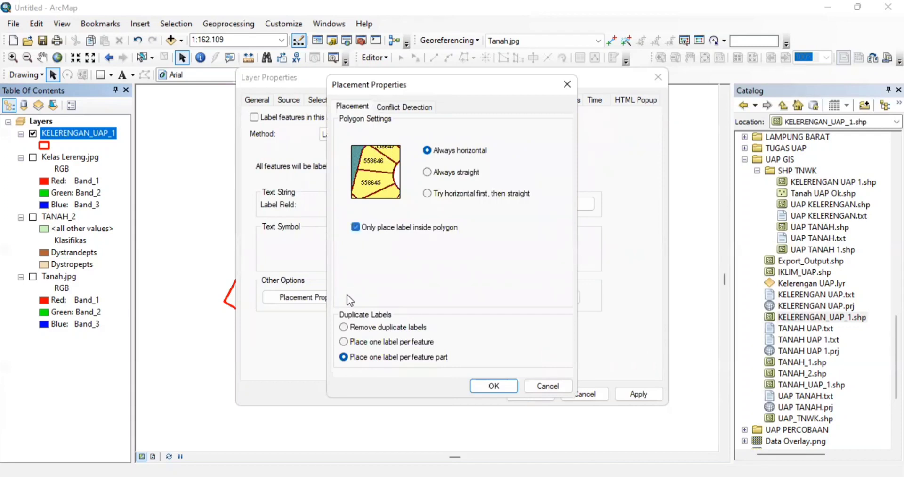
left_click(344, 328)
left_click(494, 386)
left_click(541, 394)
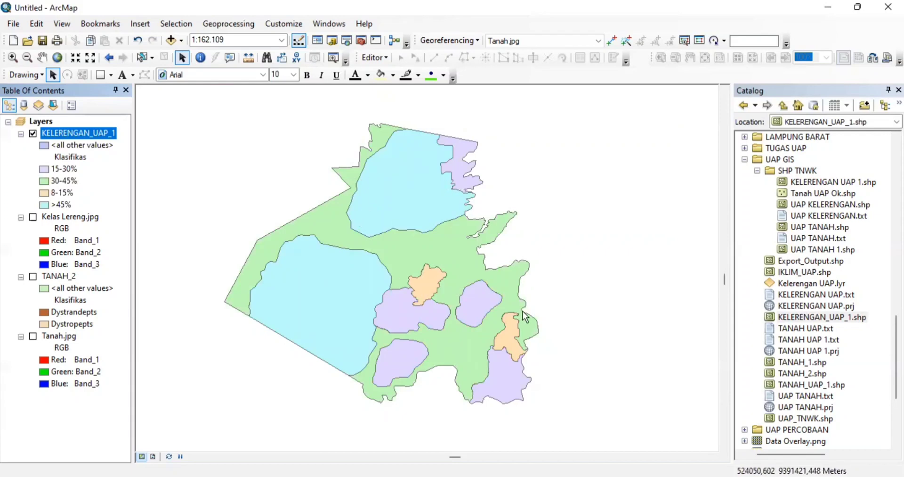
- Turn on Klasifikas labels for KELERENGAN_UAP_1 and open its attribute table
right_click(93, 131)
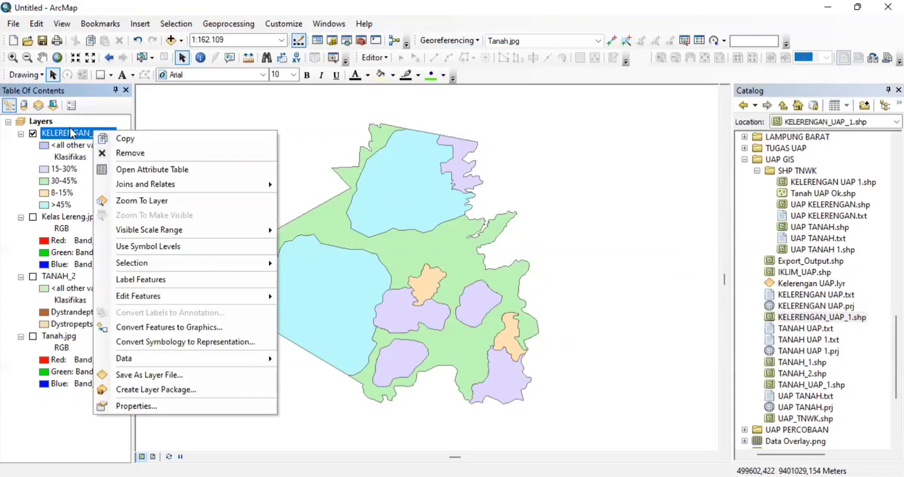
left_click(160, 279)
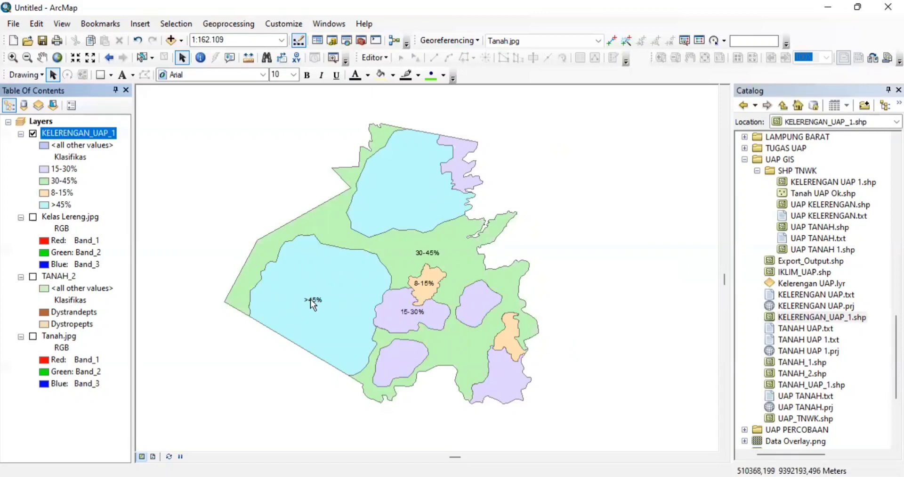
right_click(107, 137)
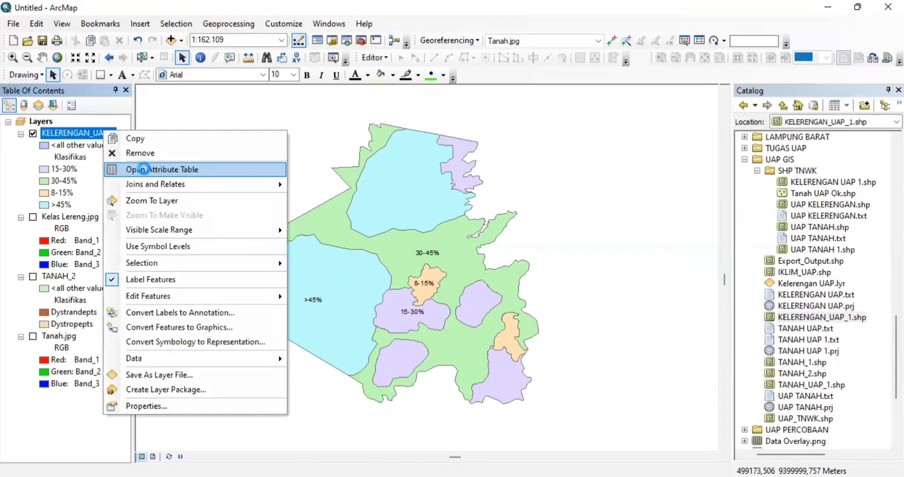
left_click(191, 168)
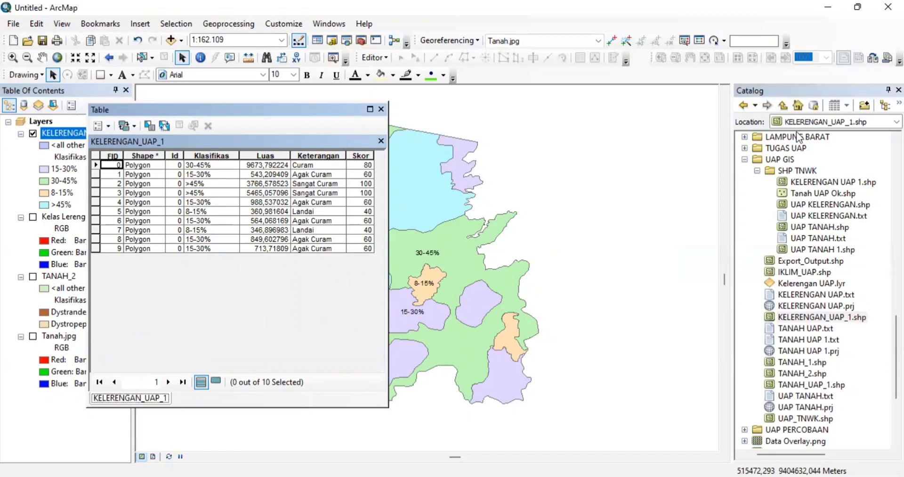
- Locate slope polygons by selecting rows FID 0, 2, 3, 1 and 5, then close the table
left_click_drag(796, 132, 796, 133)
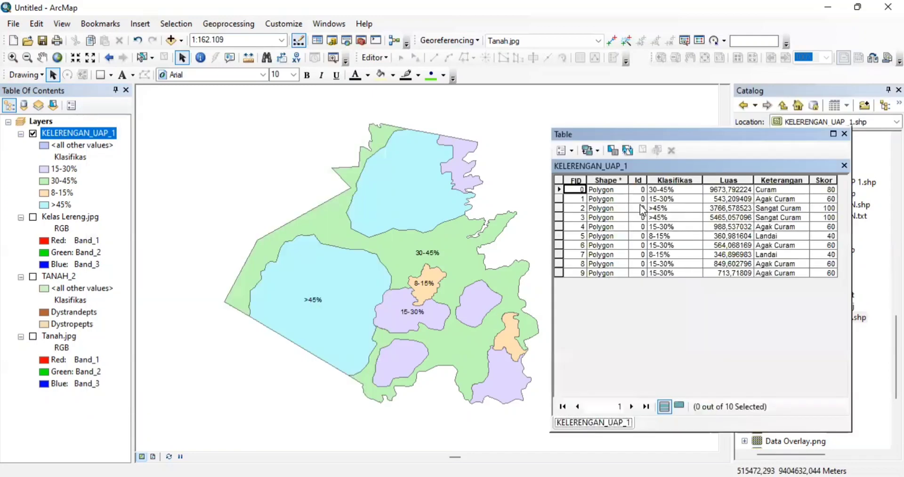
left_click(559, 189)
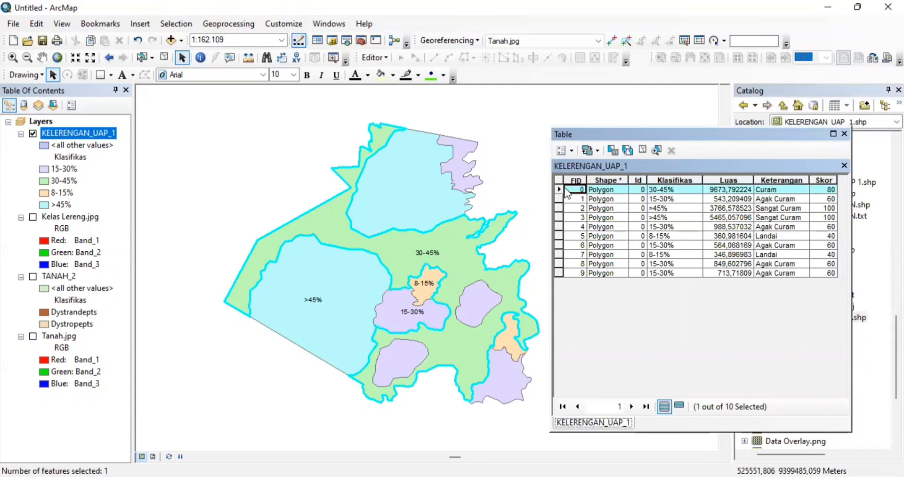
left_click(561, 180)
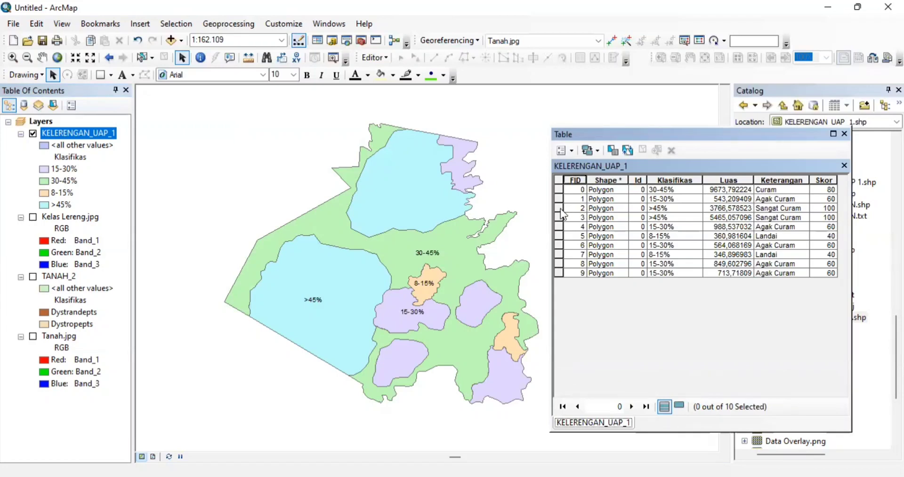
left_click(307, 306)
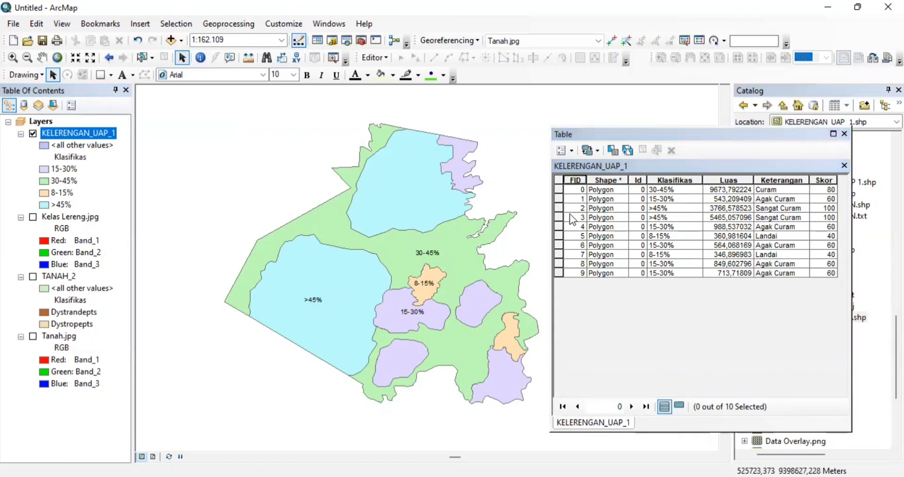
left_click(559, 207)
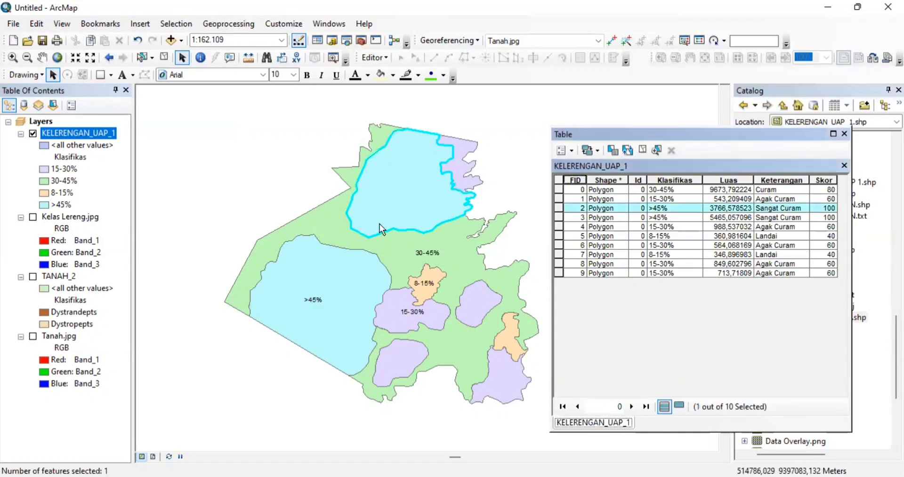
left_click(557, 217)
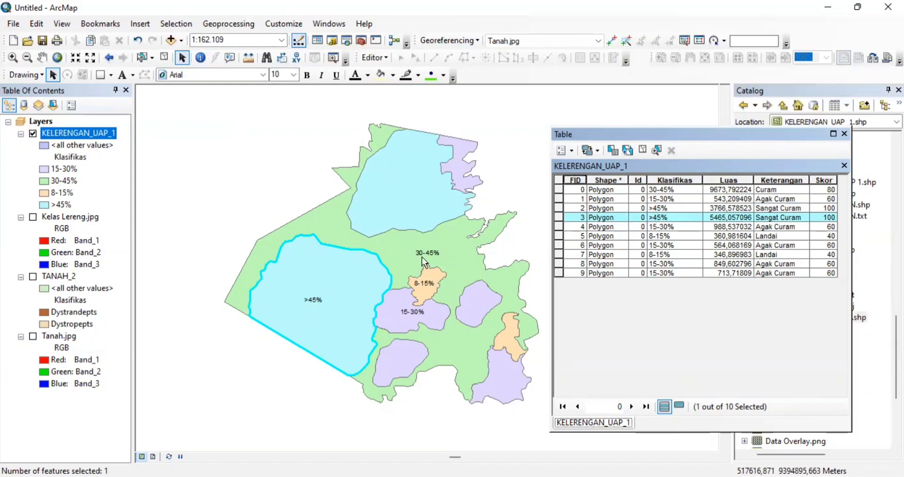
left_click(561, 187)
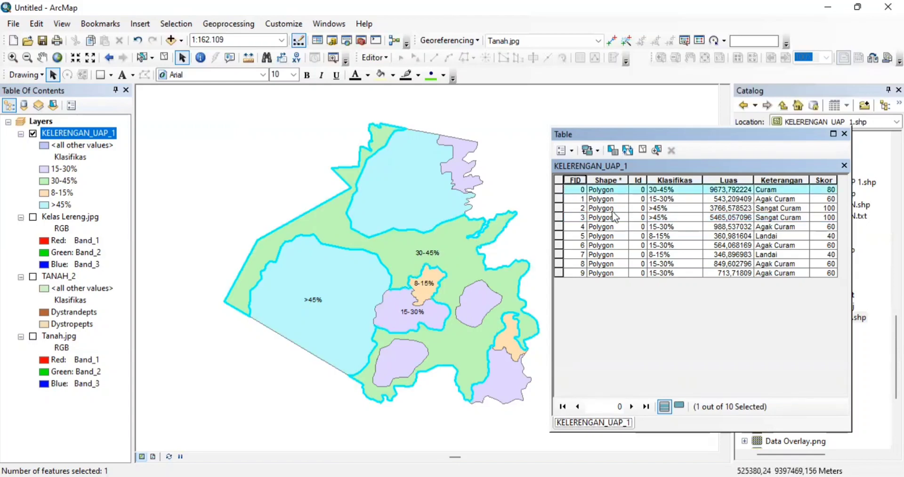
left_click(559, 199)
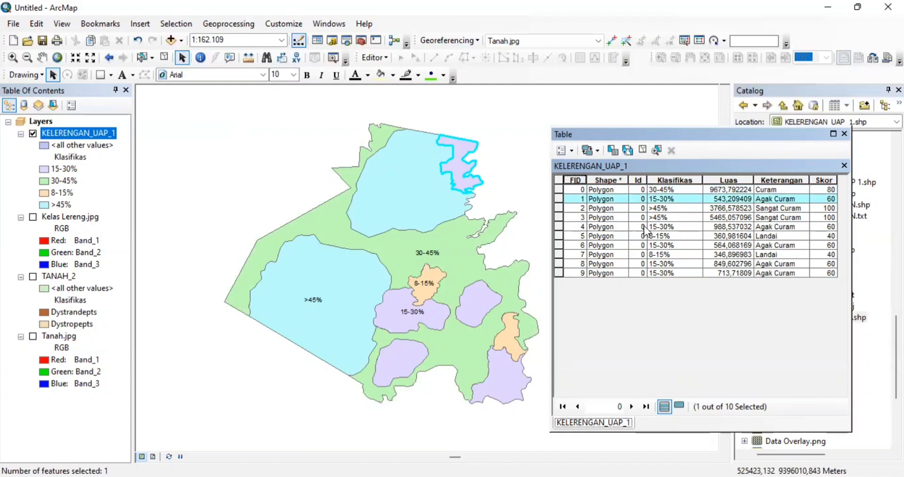
left_click(559, 236)
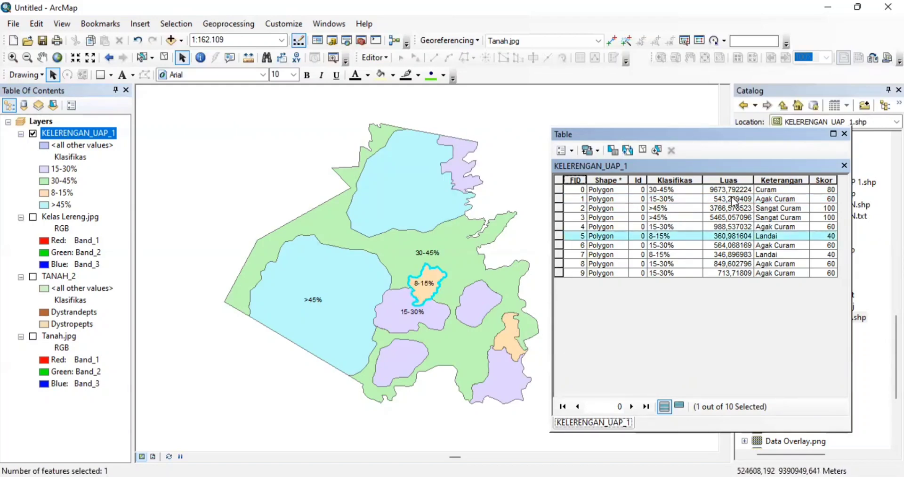
left_click(843, 134)
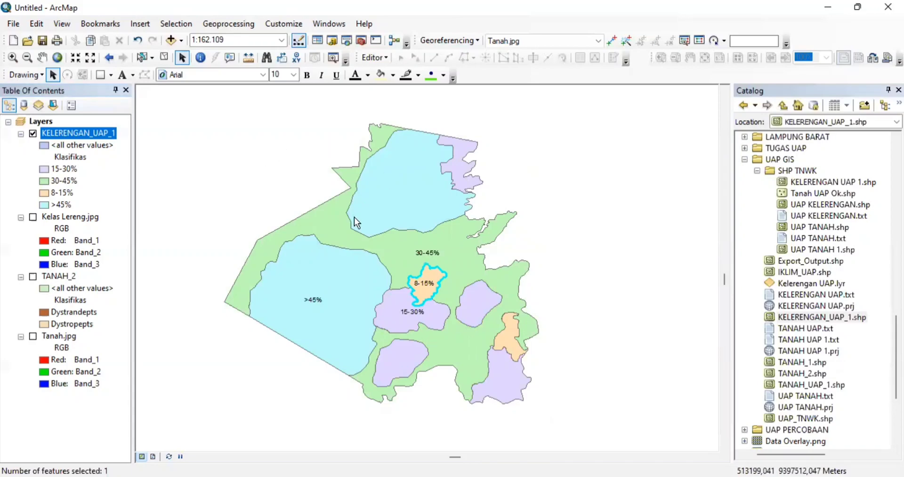
- Hide KELERENGAN_UAP_1 and remove the Kelas Lereng.jpg and Tanah.jpg layers from the map
left_click(33, 134)
left_click(57, 218)
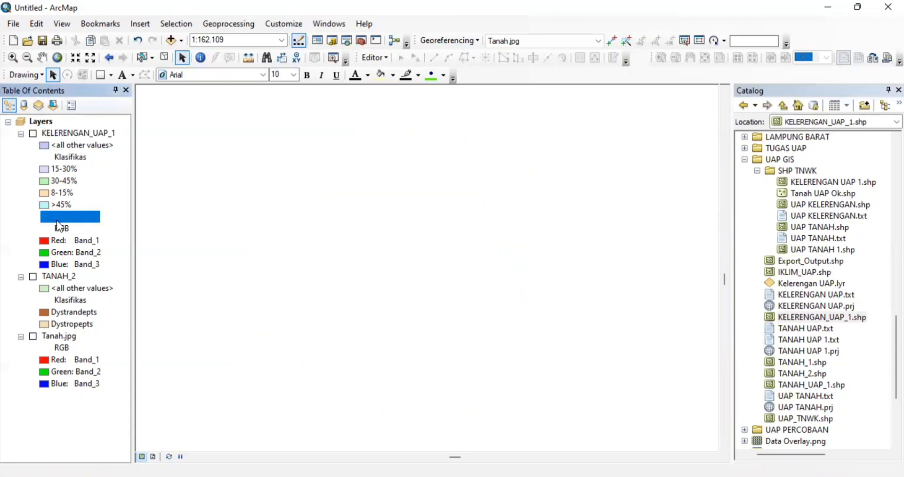
right_click(57, 222)
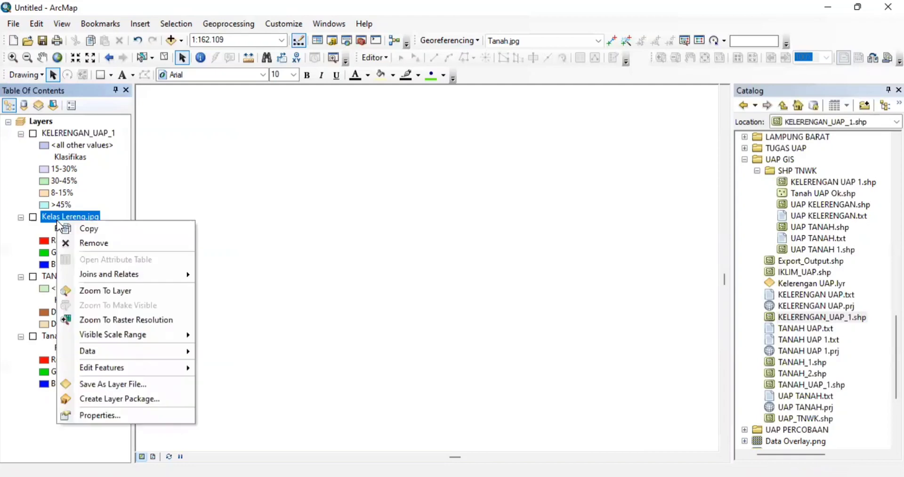
left_click(97, 244)
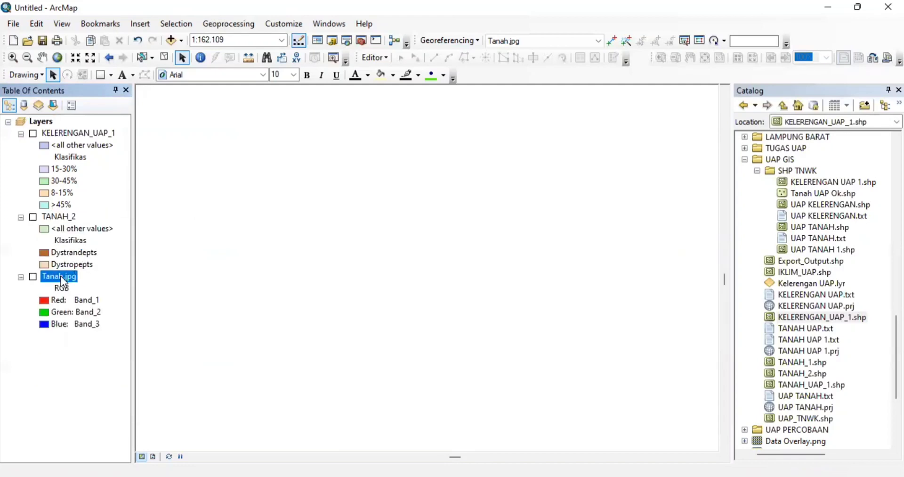
right_click(61, 275)
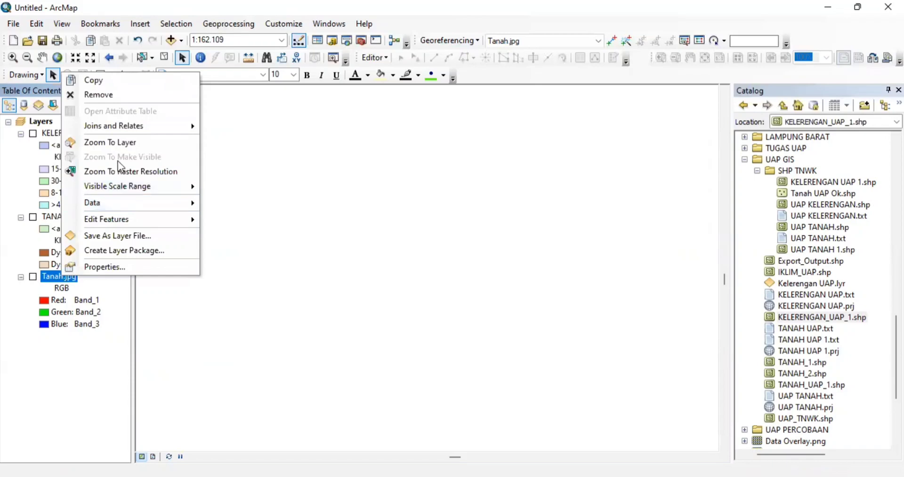
left_click(107, 95)
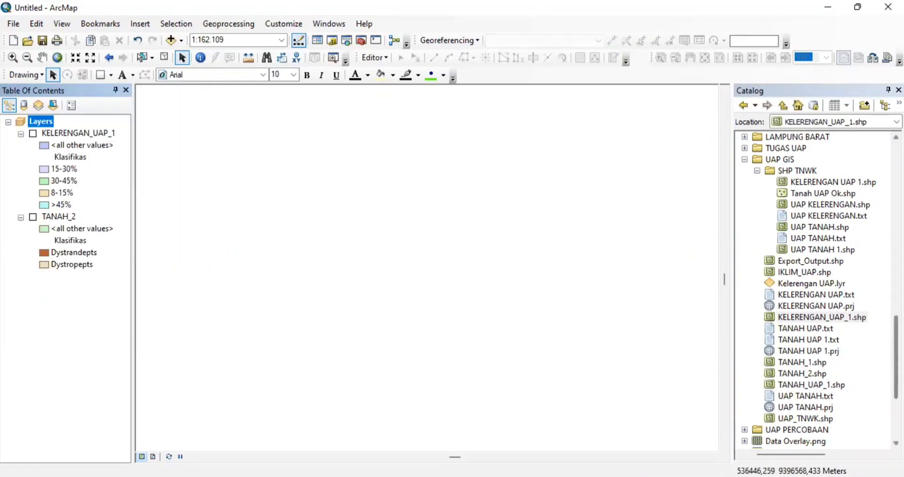
scroll(896, 353, "up", 12)
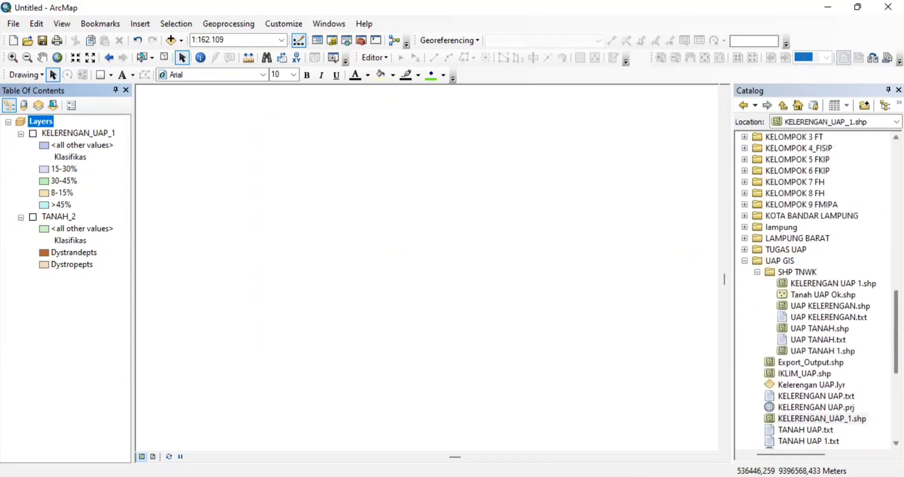
scroll(814, 287, "up", 4)
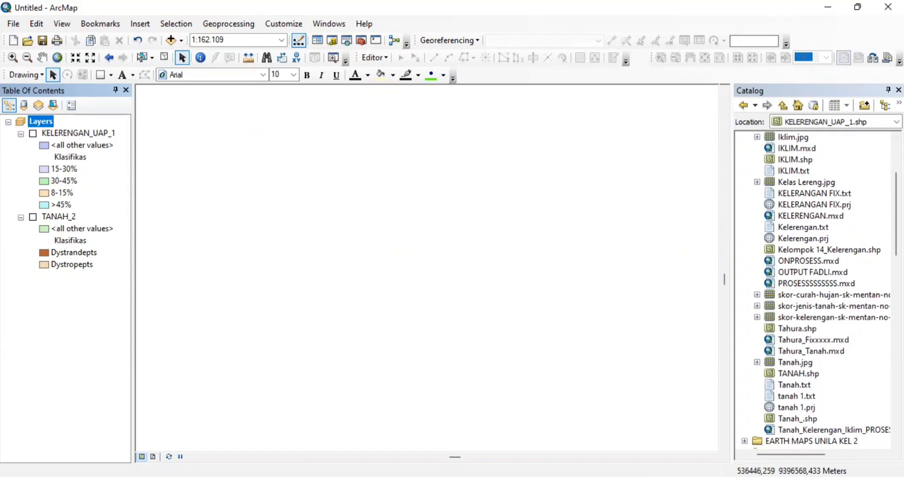
- Add Iklim.jpg to the map, link four control points to its grid, and view the link table
left_click(798, 138)
left_click_drag(800, 141, 526, 198)
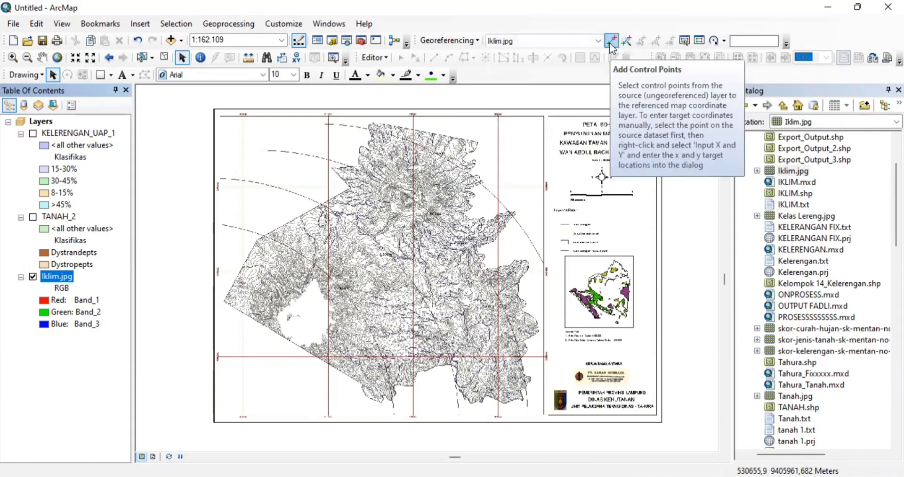
left_click(611, 41)
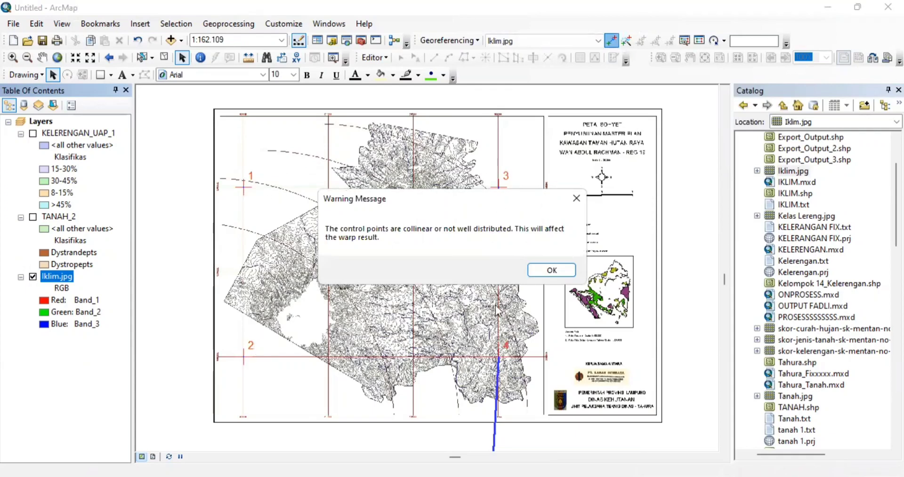
left_click(551, 272)
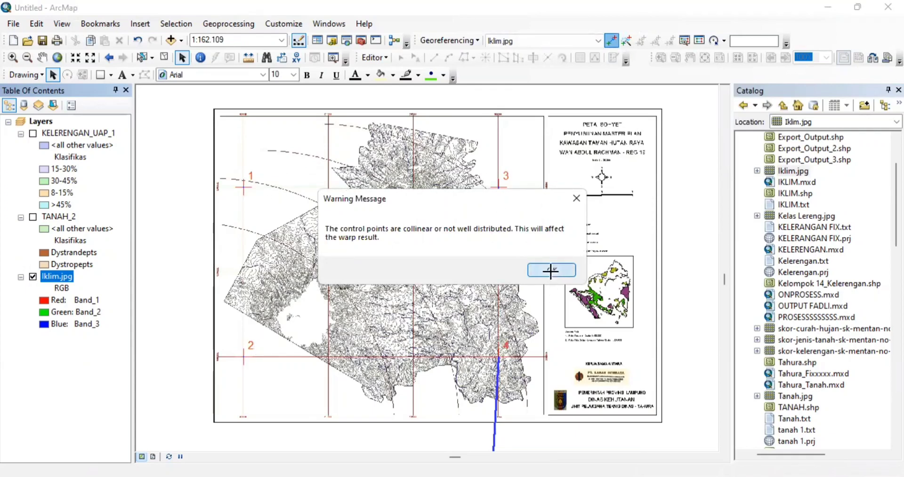
left_click(700, 40)
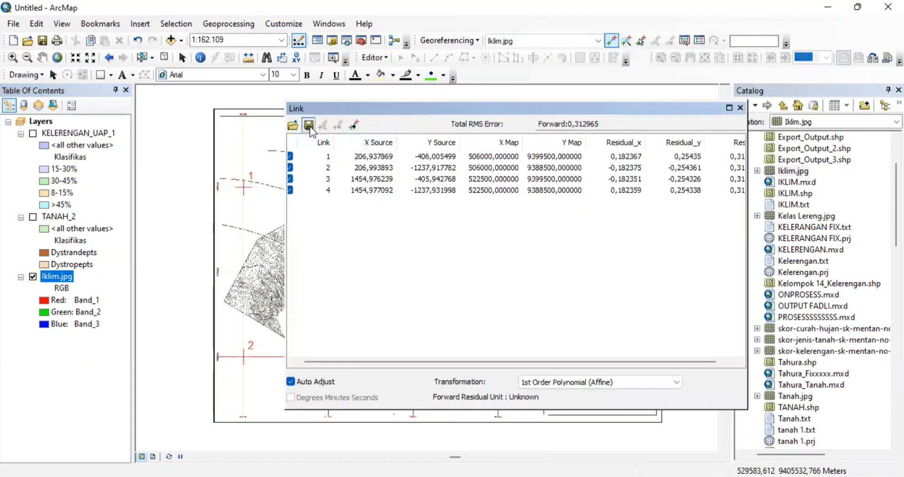
- Save the control-point links as UAP IKLIM and close the link table
left_click(309, 126)
left_click(504, 358)
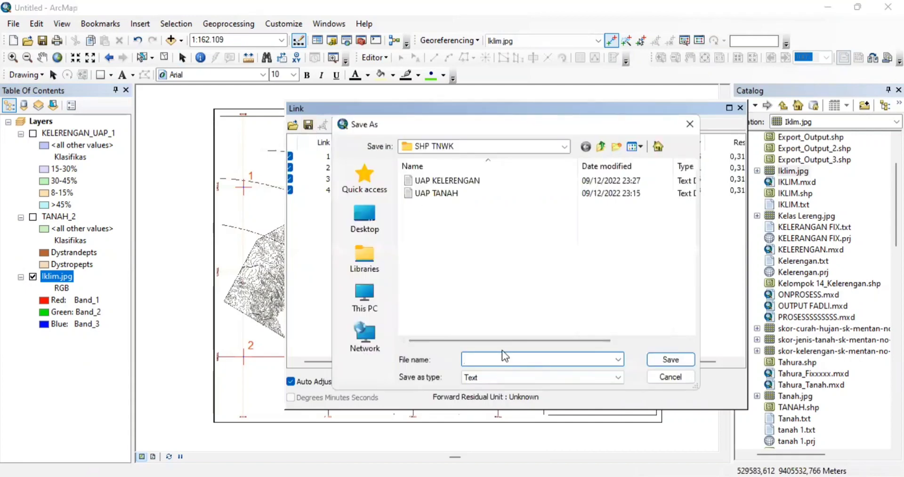
key("Caps_Lock")
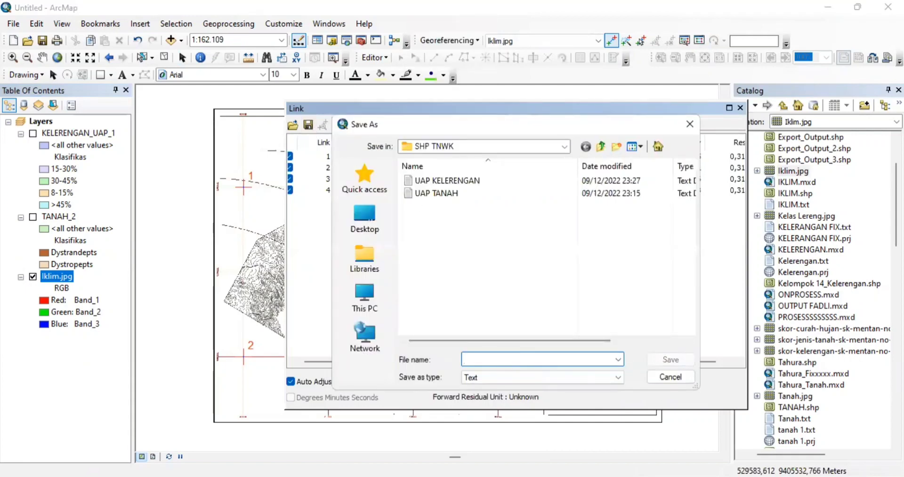
type("UAP IKLIM")
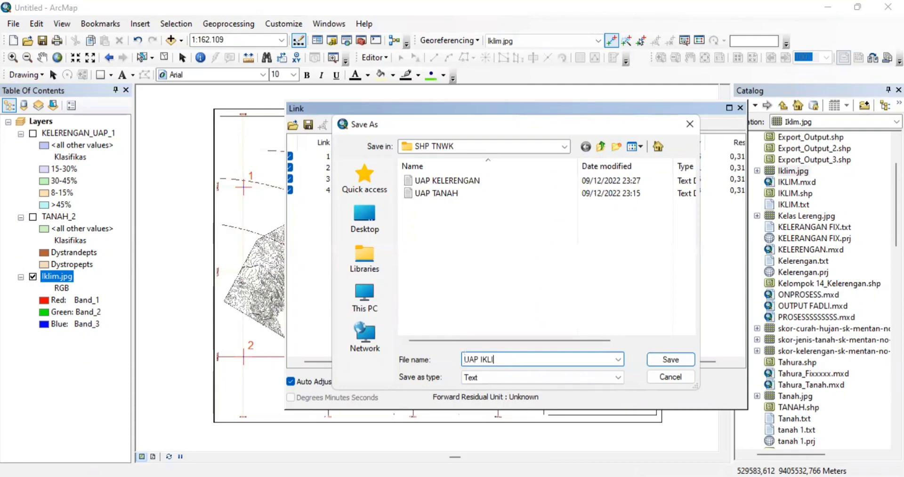
left_click(672, 359)
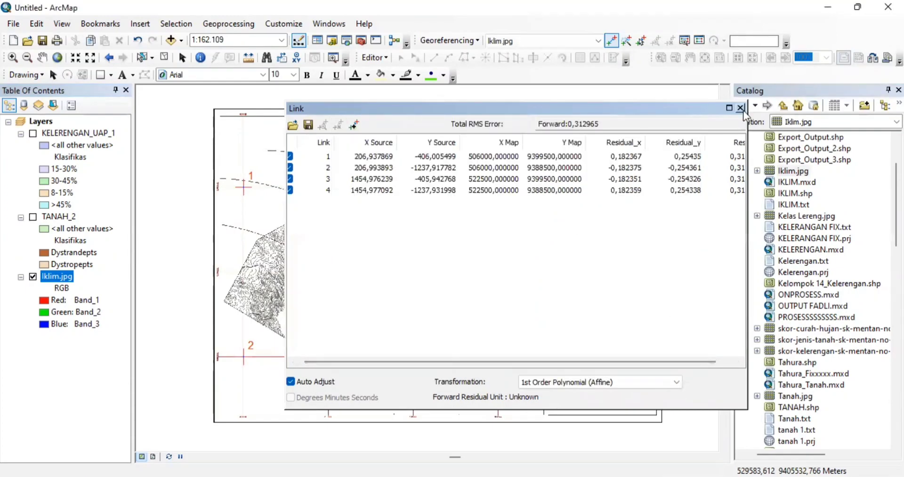
left_click(740, 107)
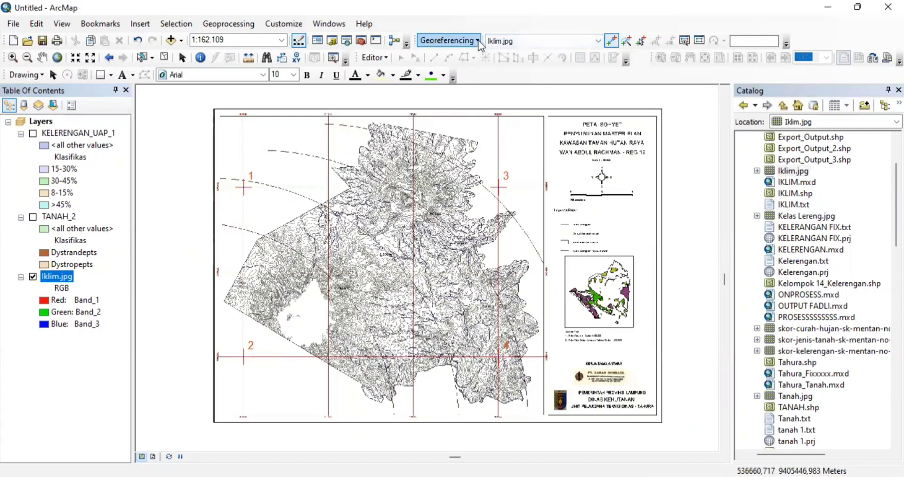
- Update Georeferencing to make the Iklim.jpg georeferencing permanent
left_click(478, 41)
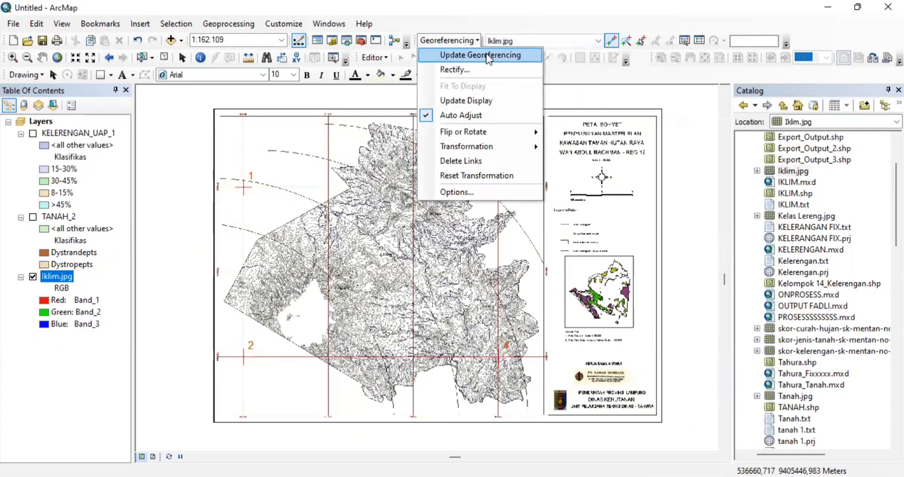
left_click(489, 56)
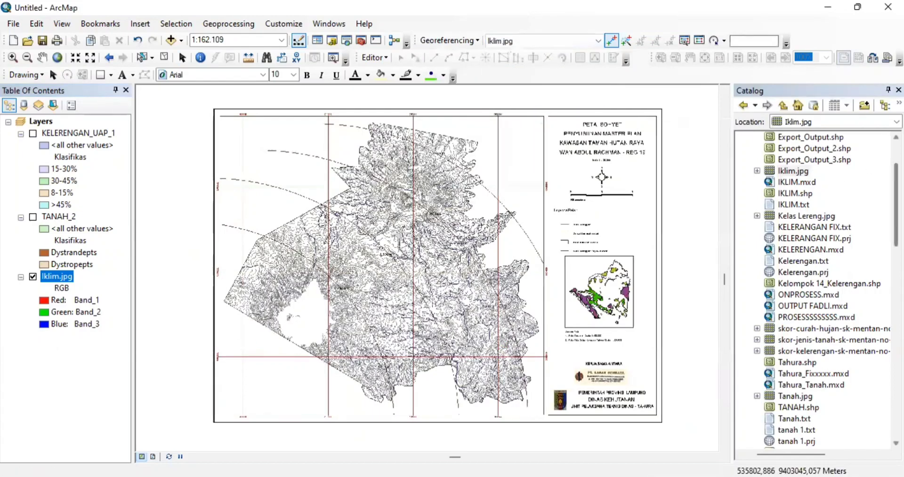
scroll(817, 290, "down", 4)
scroll(835, 295, "down", 10)
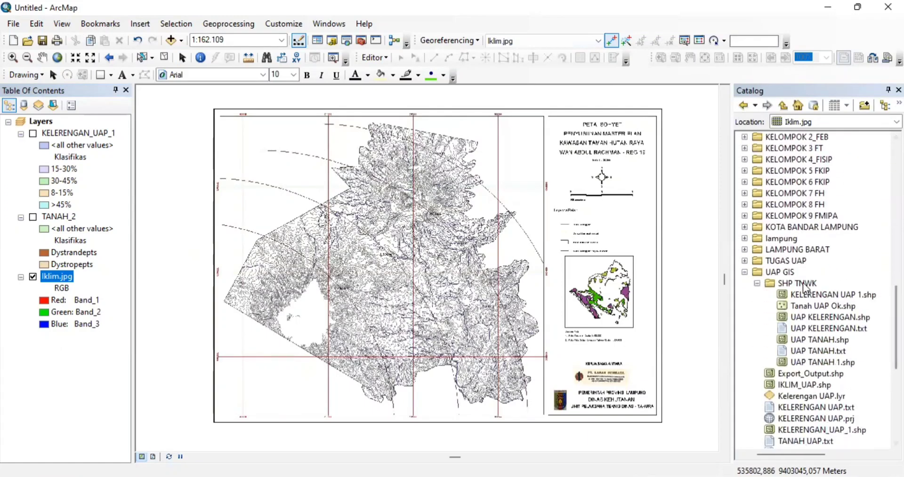
- Start a new polygon shapefile named UAP IKLIM in the SHP TNWK folder
left_click(806, 283)
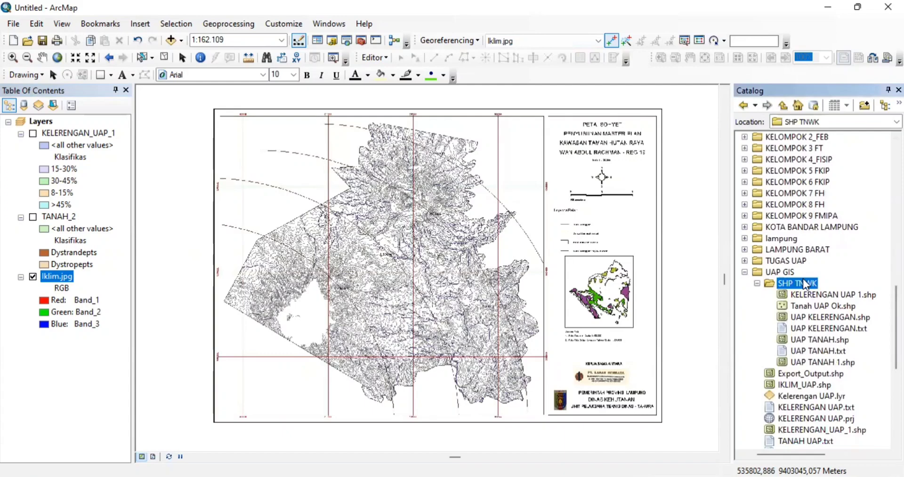
right_click(806, 283)
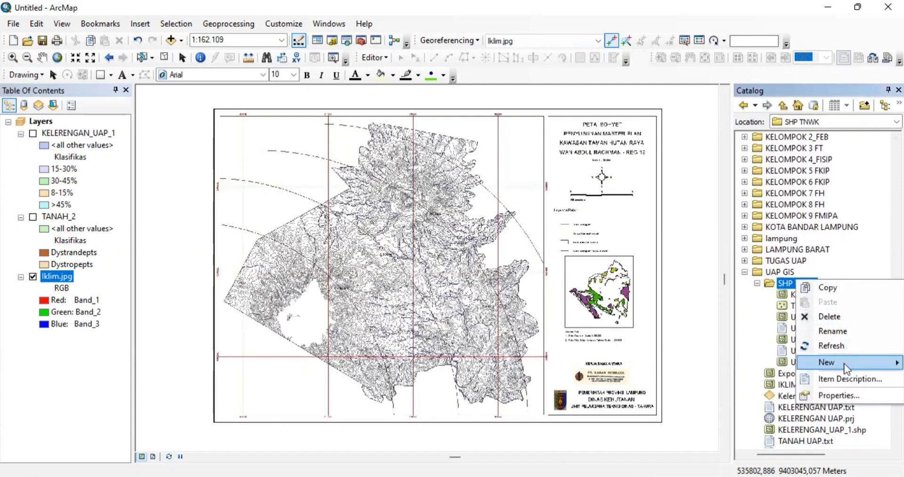
mouse_move(848, 369)
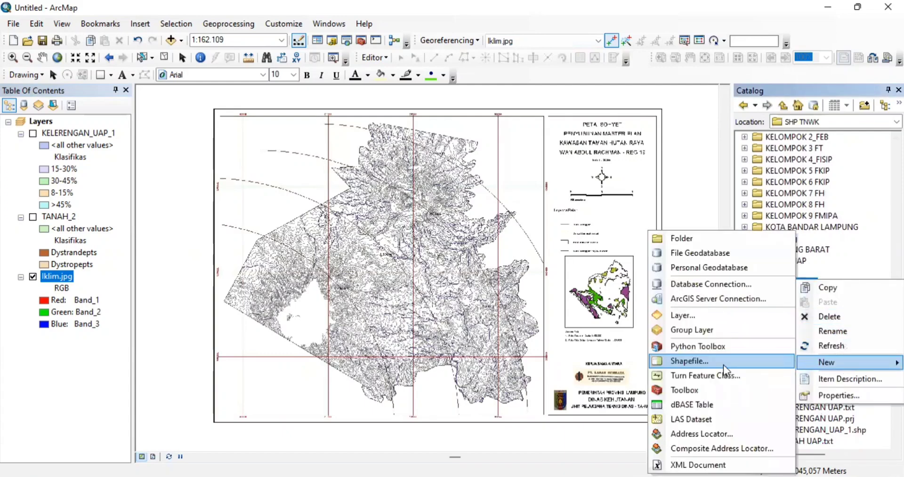
left_click(723, 365)
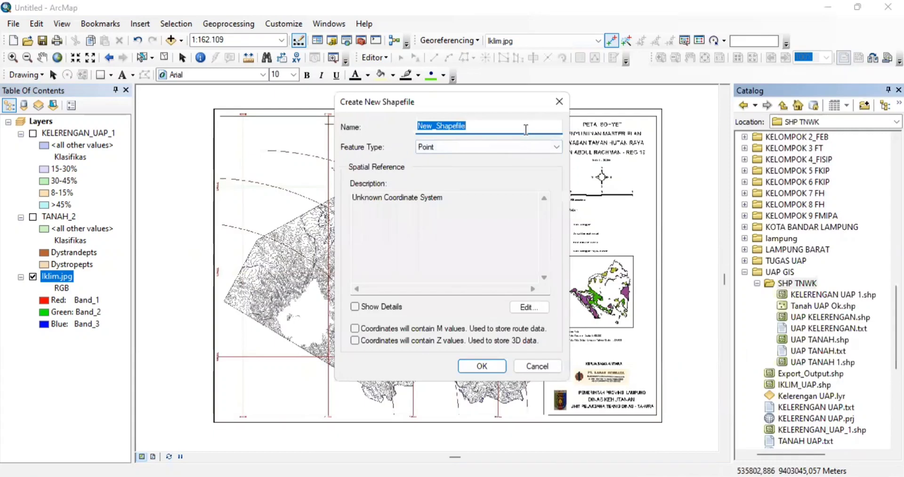
type("UAP IKL")
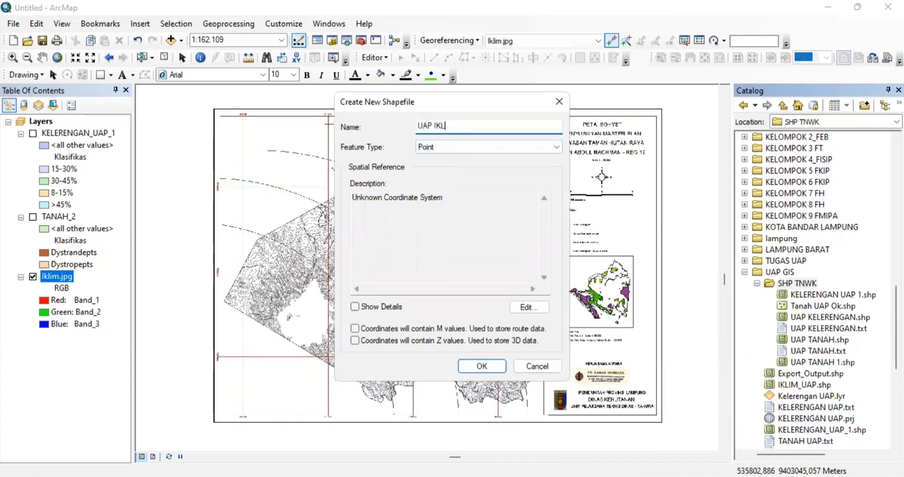
type("IM")
left_click(513, 147)
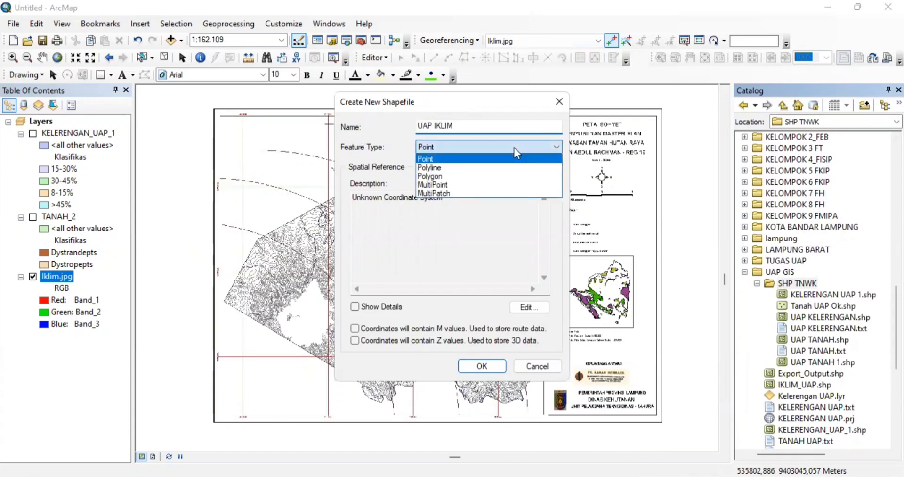
left_click(473, 176)
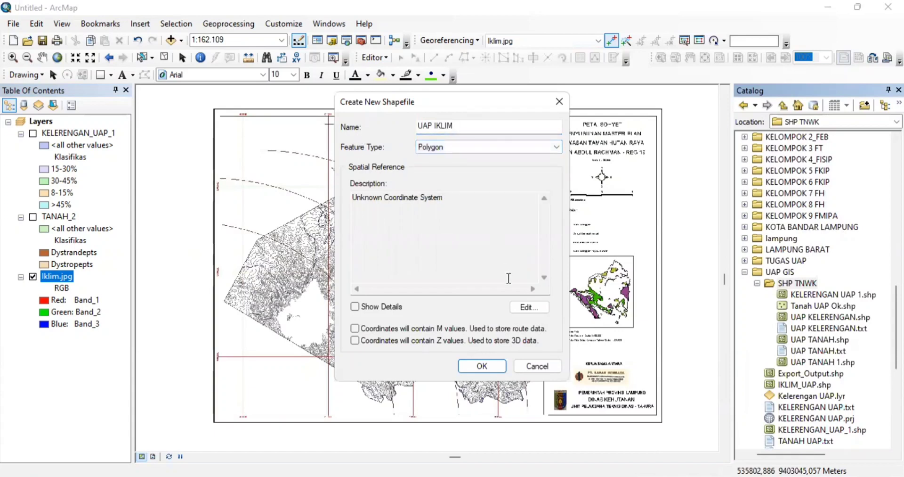
- Give it the WGS 1984 UTM Zone 48S coordinate system and finish creating it
left_click(529, 308)
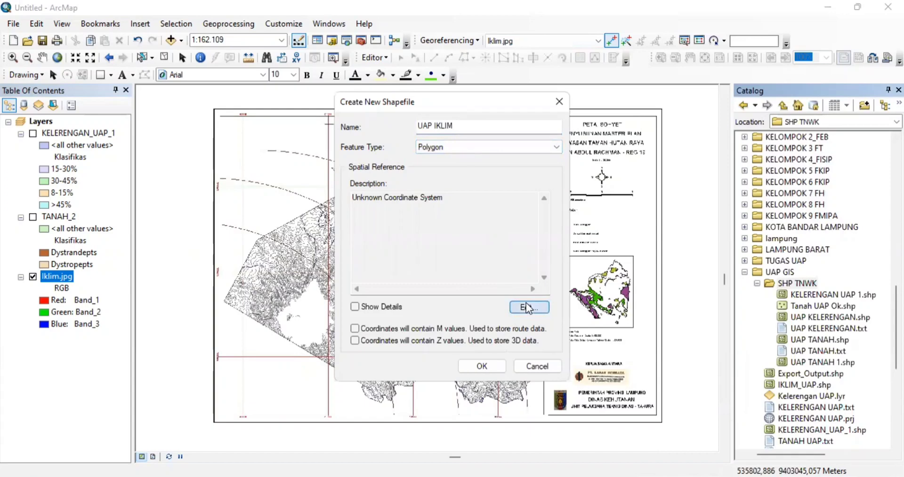
left_click(373, 143)
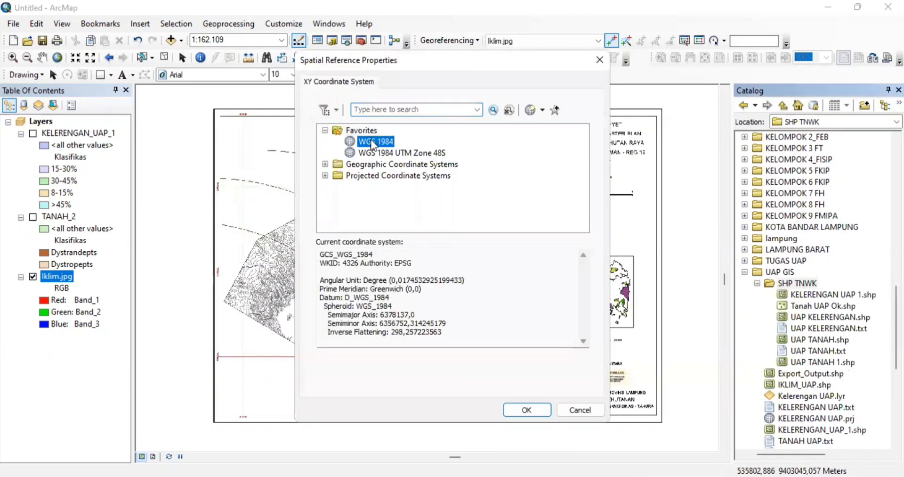
left_click(540, 410)
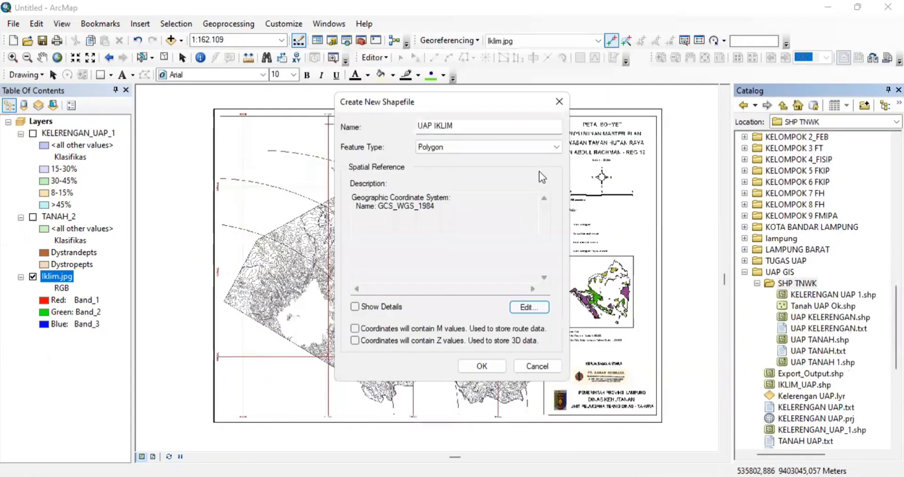
left_click(539, 308)
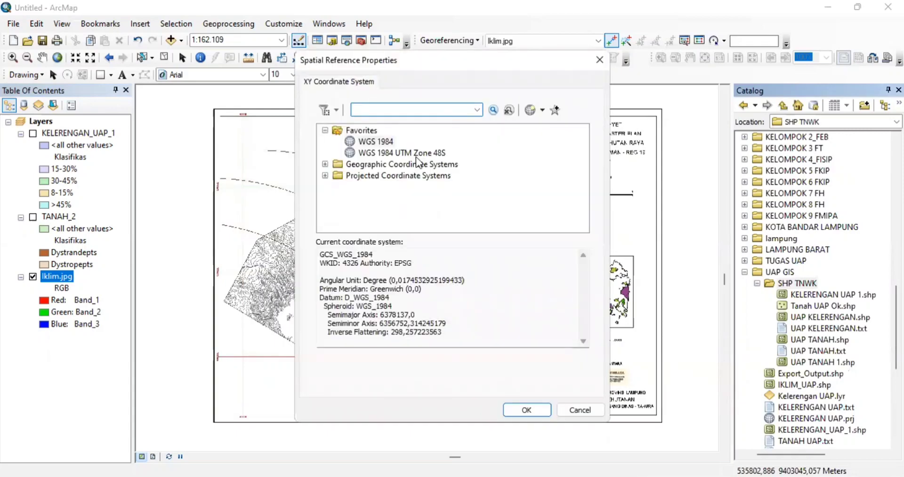
left_click(415, 152)
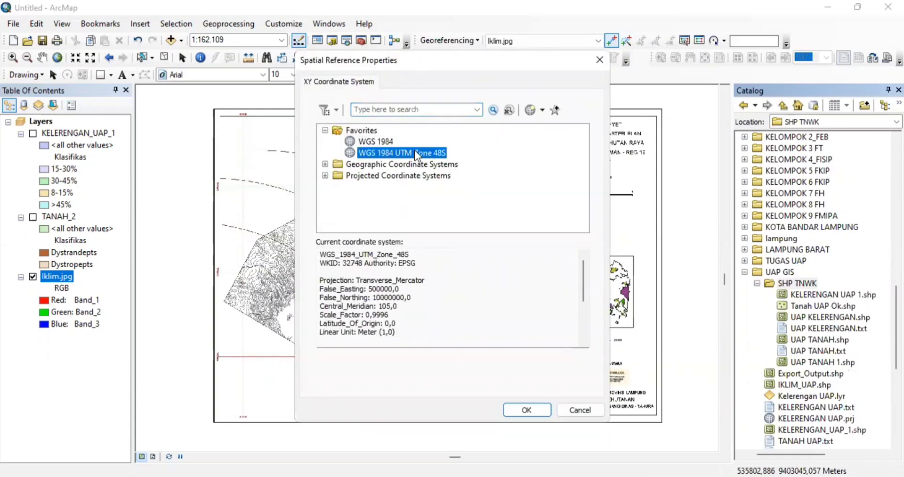
left_click(521, 410)
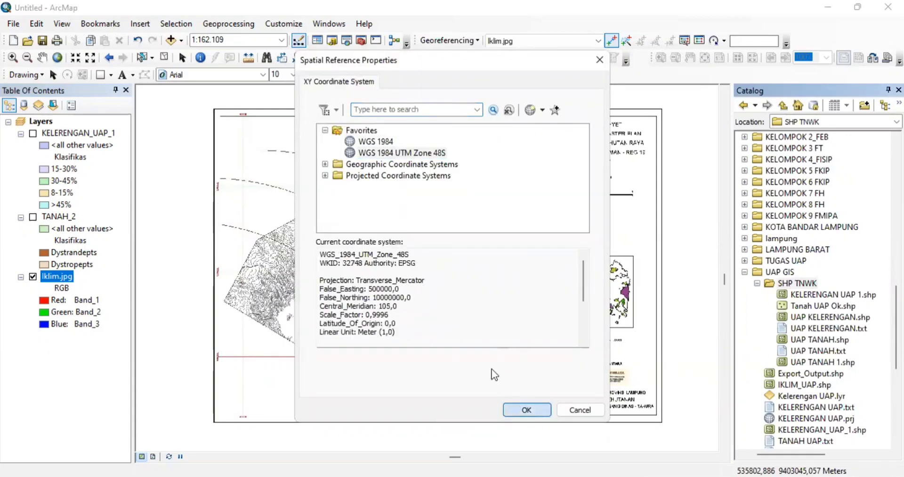
left_click(492, 368)
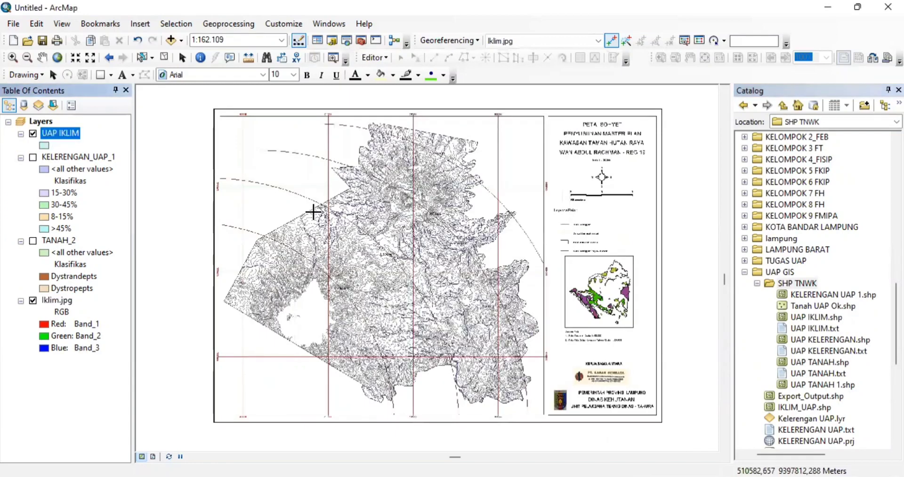
- Start an edit session with UAP IKLIM selected and look at the empty Create Features window
left_click(75, 132)
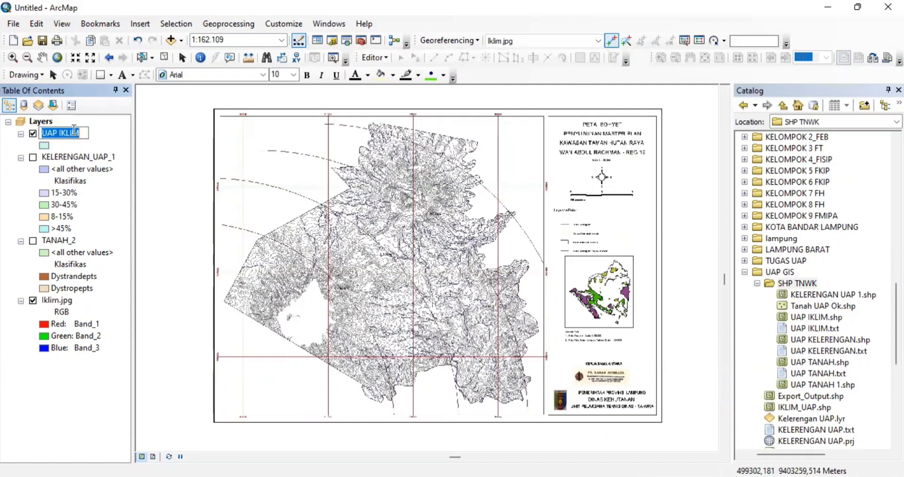
left_click(381, 61)
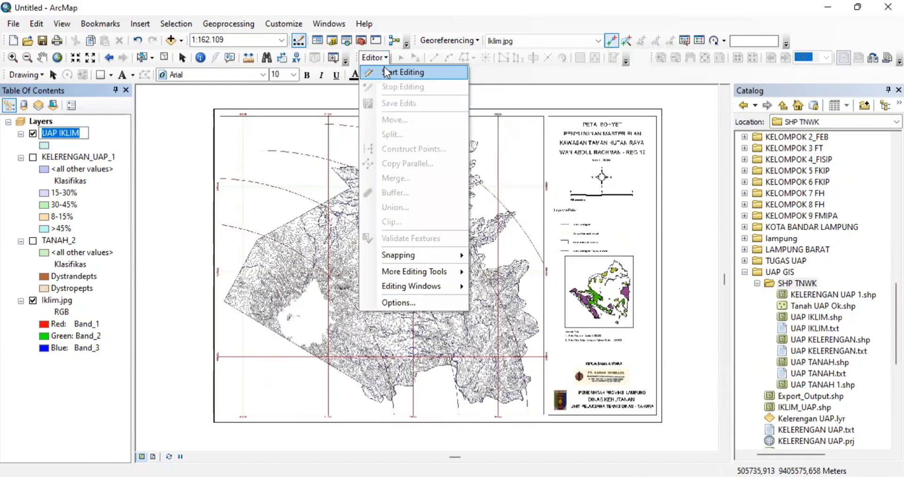
left_click(385, 72)
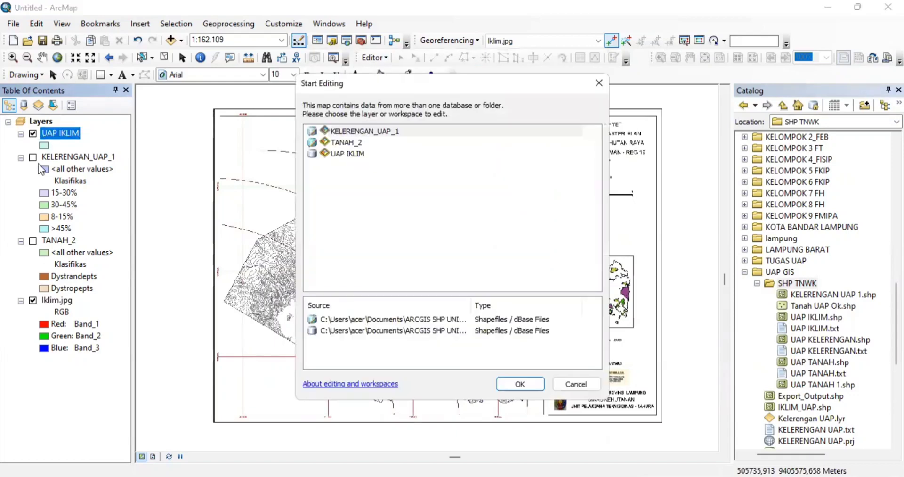
double_click(375, 131)
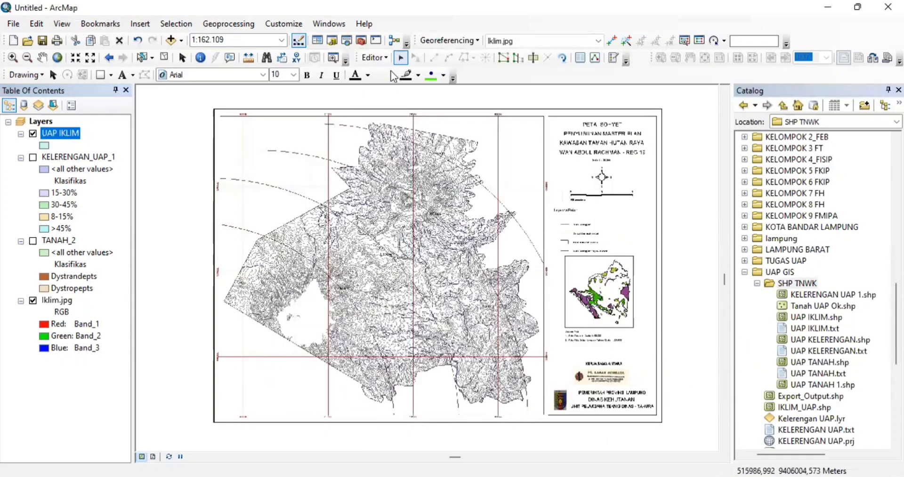
left_click(388, 59)
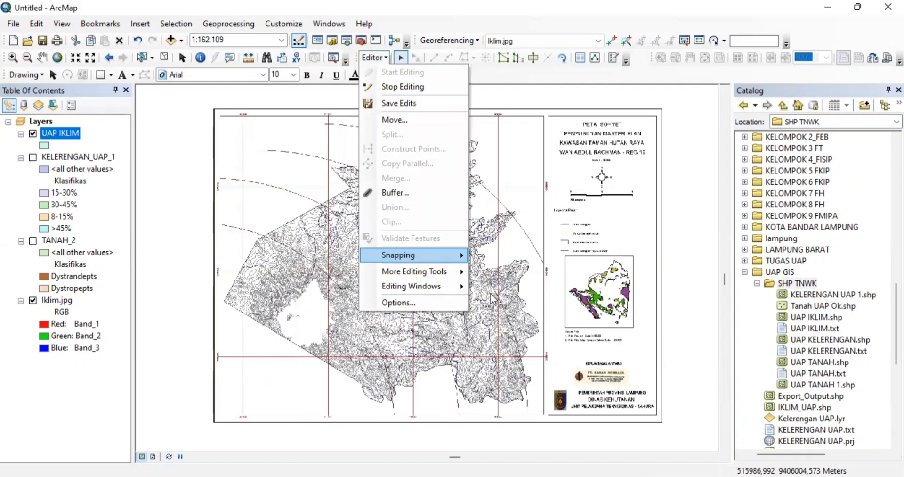
mouse_move(427, 286)
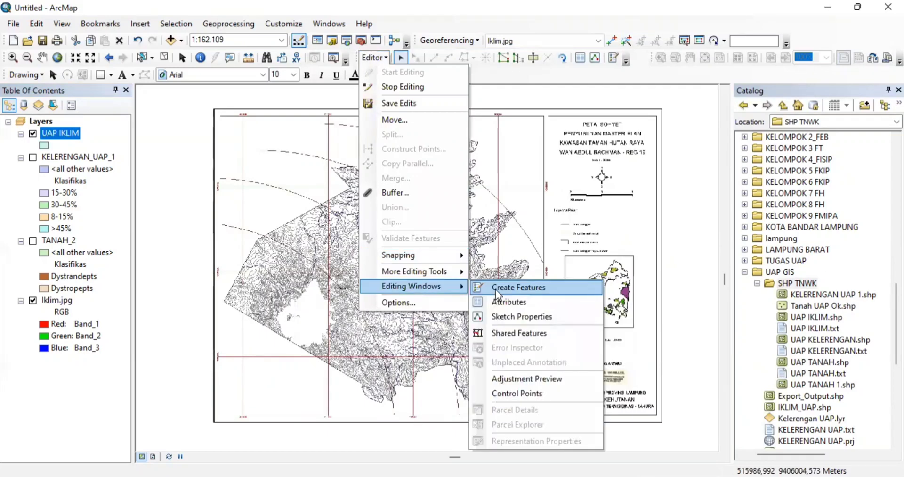
left_click(495, 288)
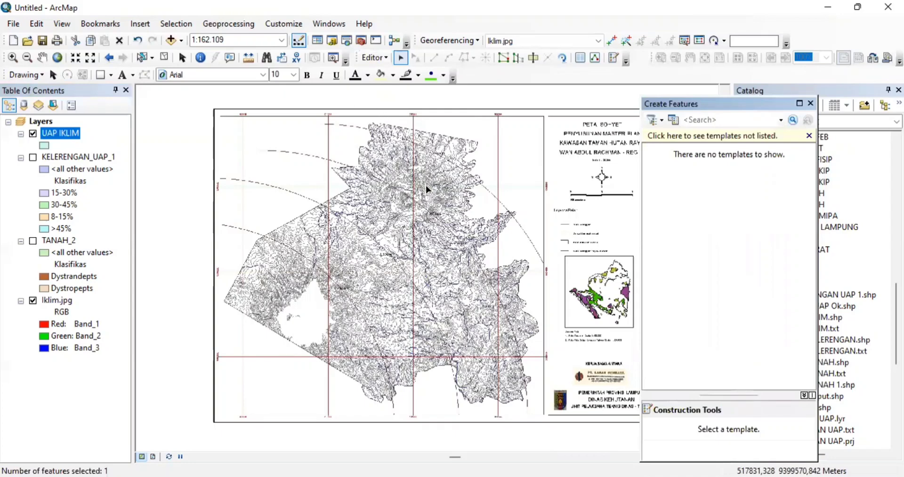
left_click(810, 105)
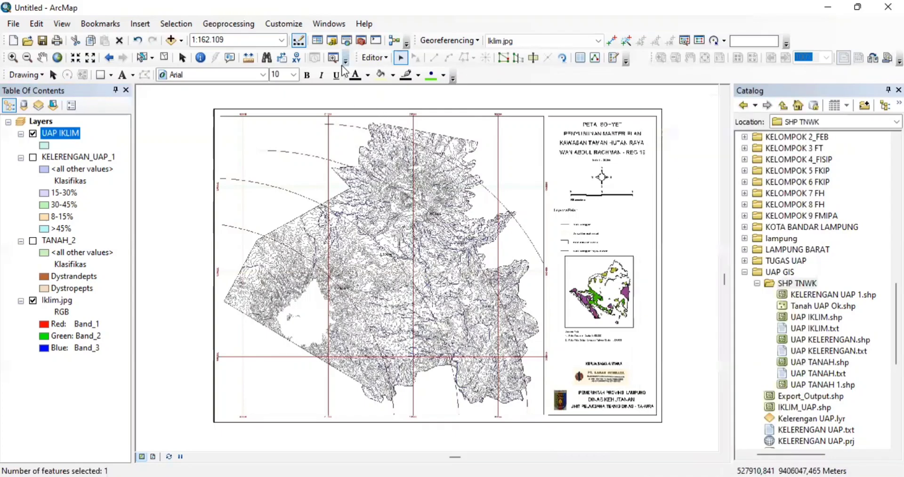
- Stop editing and restart the session on the KELERENGAN_UAP_1 workspace
right_click(71, 136)
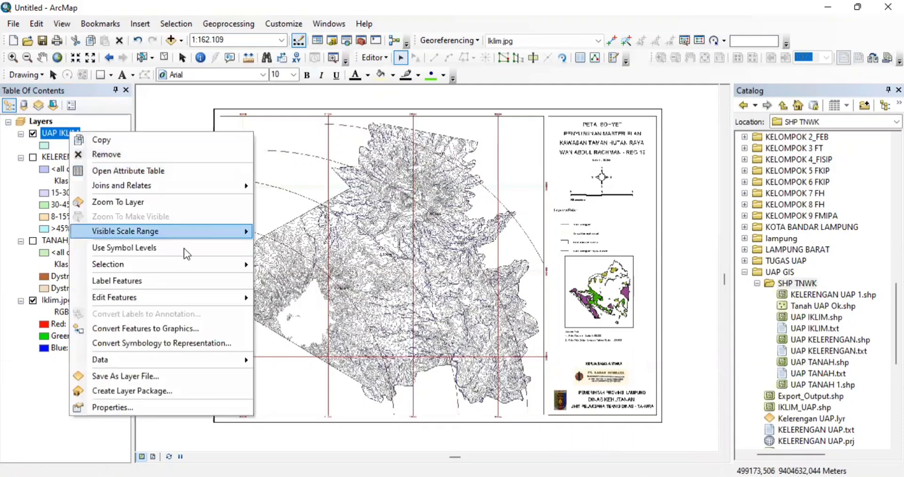
left_click(371, 61)
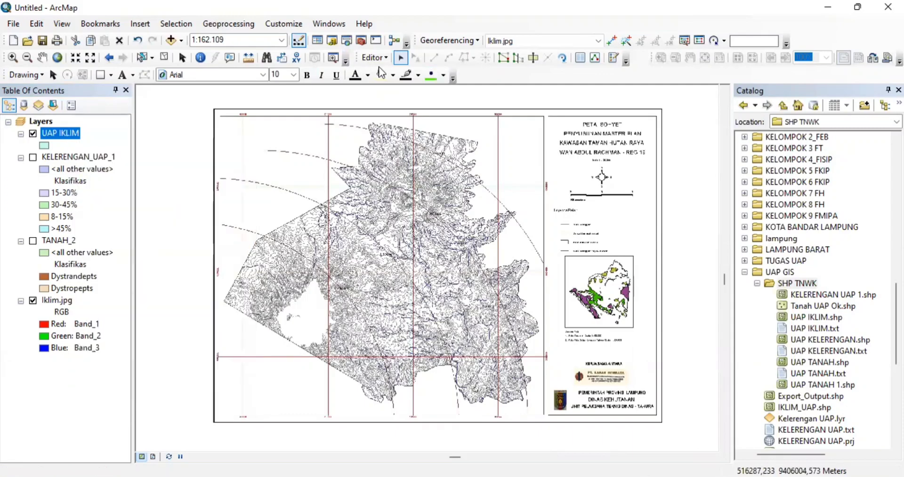
left_click(374, 58)
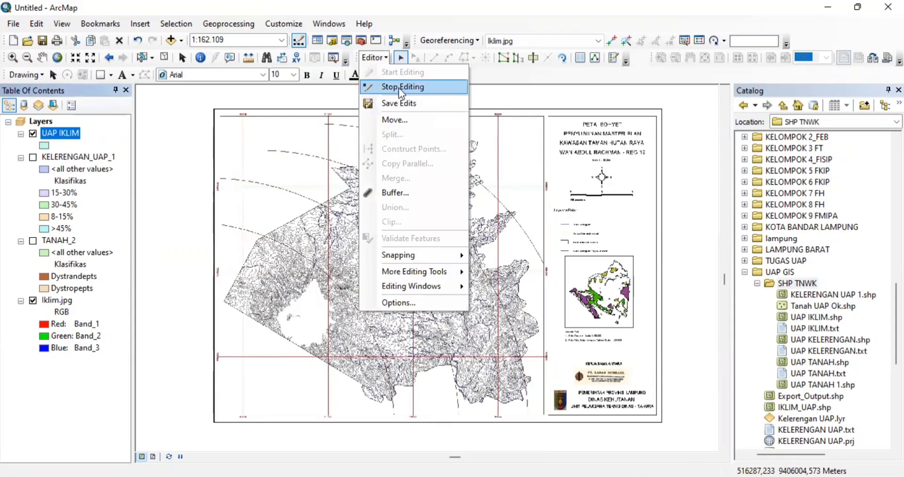
left_click(403, 87)
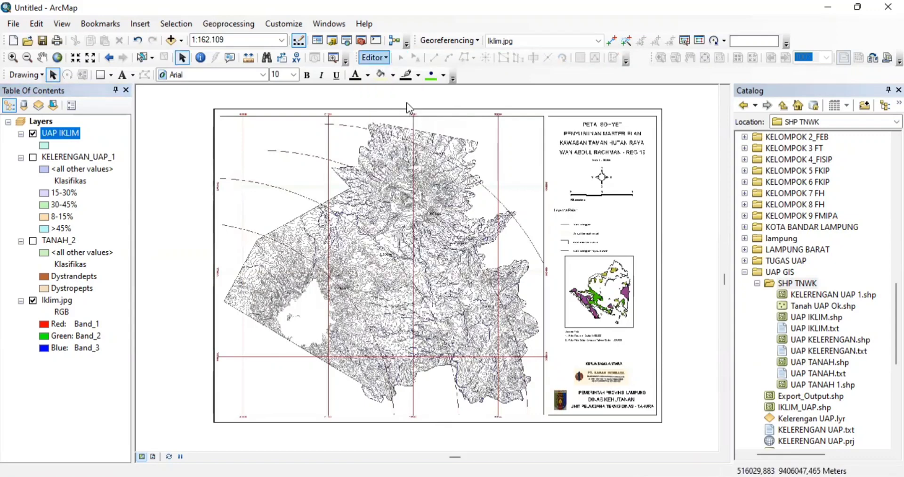
left_click(379, 58)
left_click(403, 73)
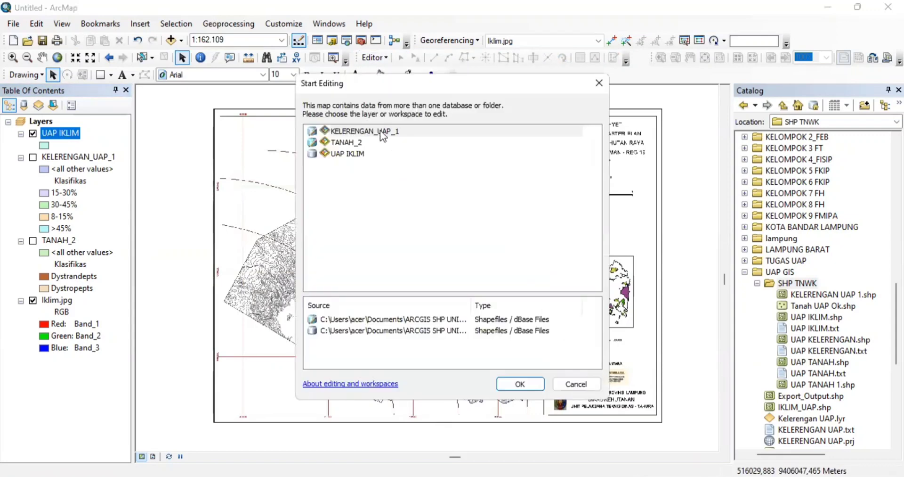
double_click(380, 132)
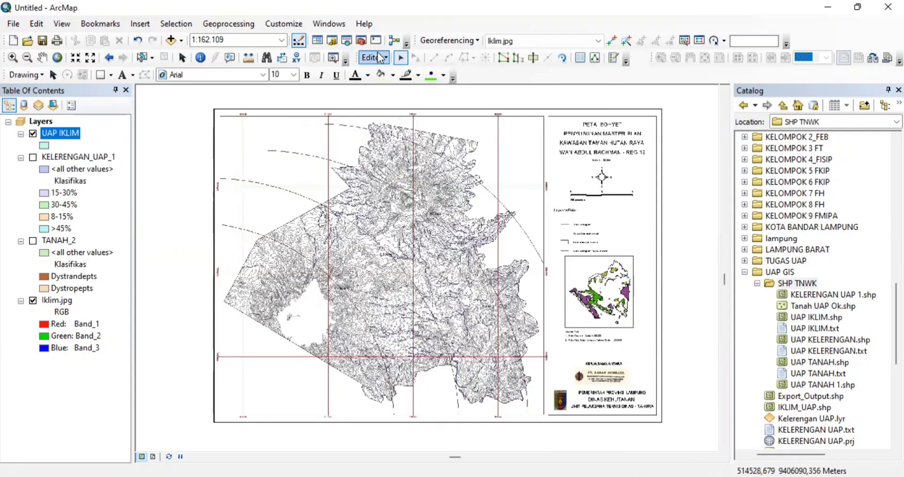
- Stop that session and start editing the UAP IKLIM layer instead
left_click(378, 57)
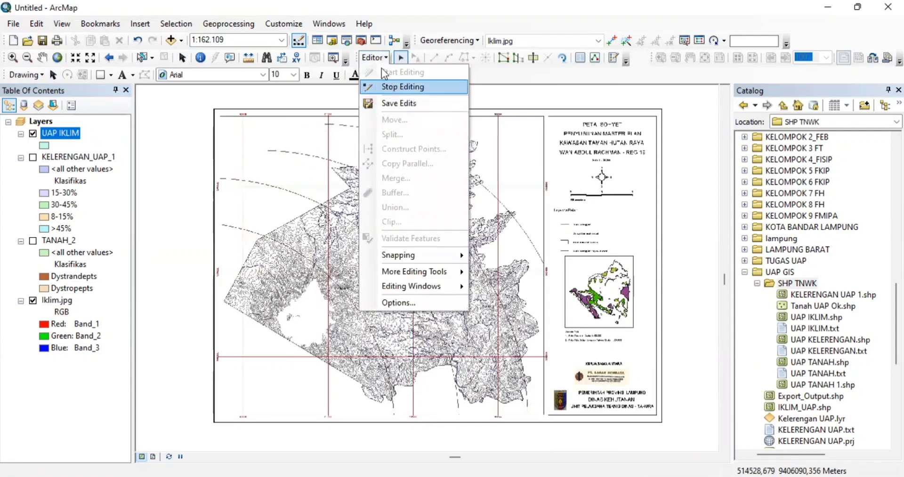
left_click(395, 86)
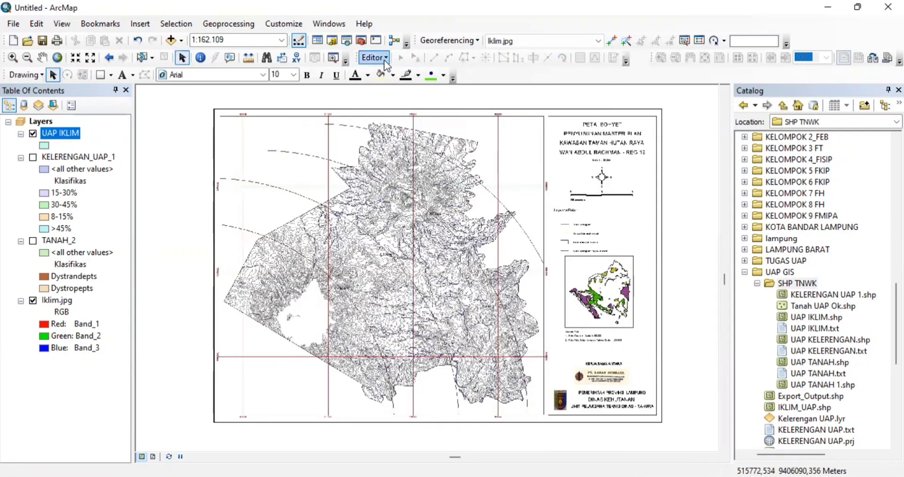
left_click(385, 63)
left_click(394, 75)
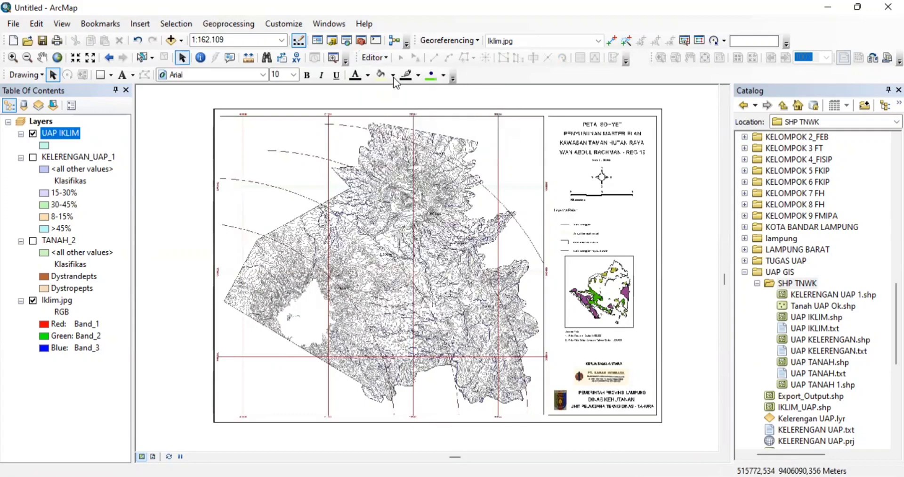
left_click(353, 153)
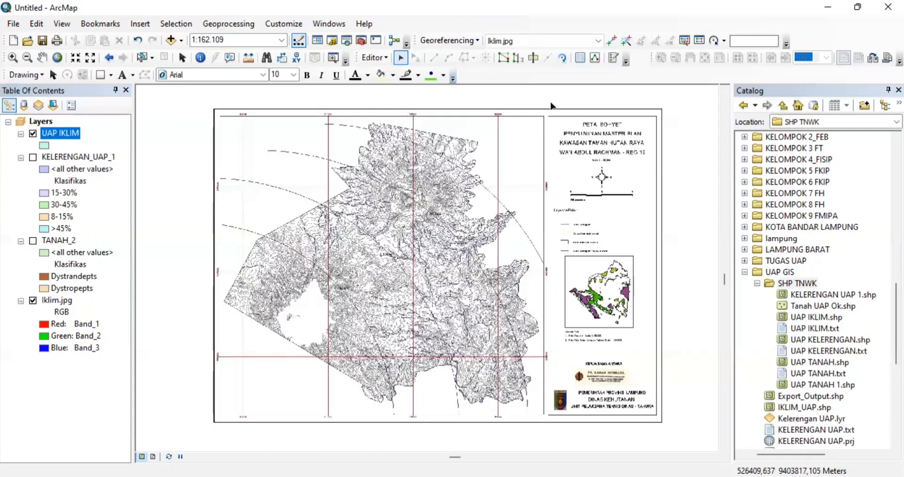
- Check the UAP IKLIM polygon template in the Create Features window, then close it
left_click(376, 59)
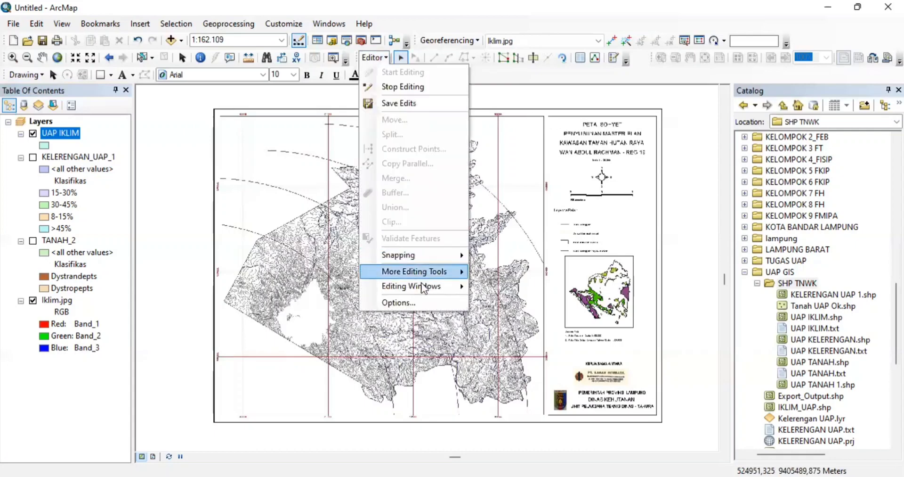
left_click(490, 288)
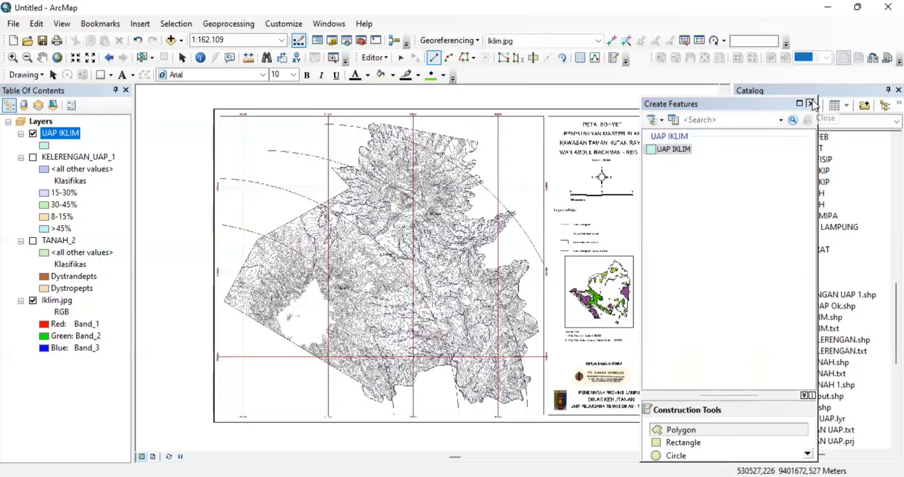
left_click(811, 103)
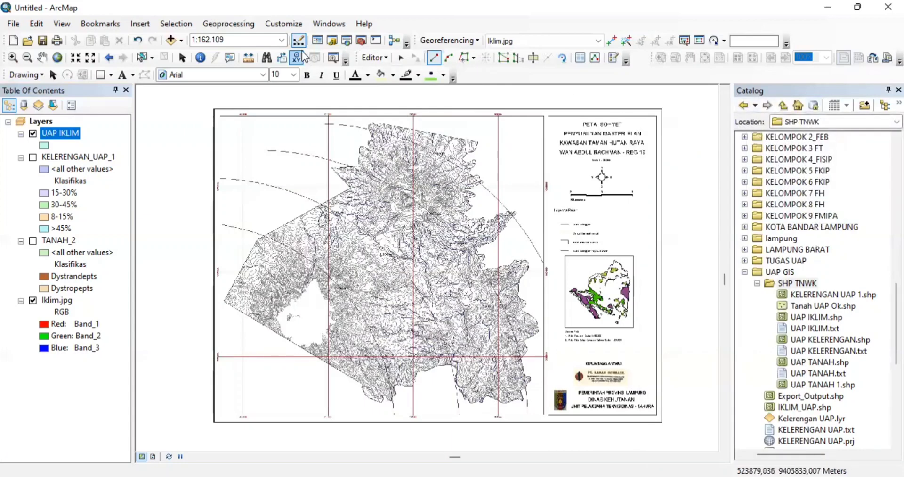
- Stop the edit session on UAP IKLIM
left_click(374, 57)
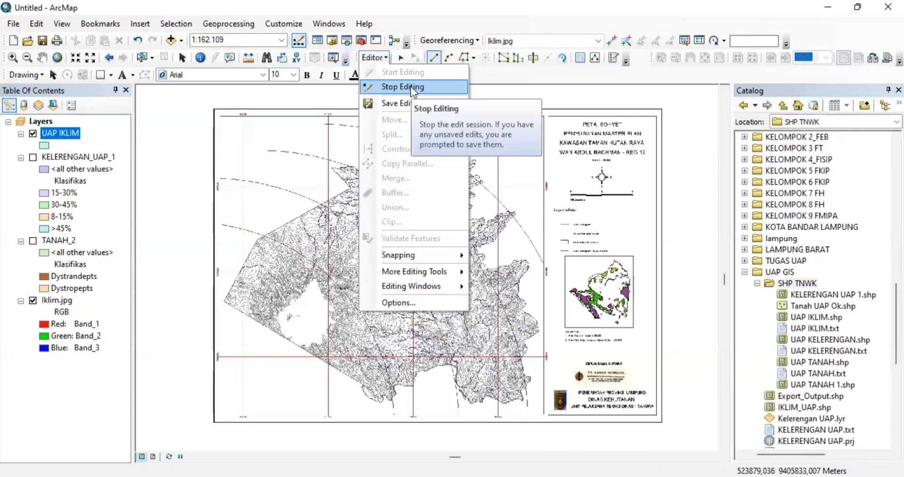
left_click(411, 86)
left_click(52, 122)
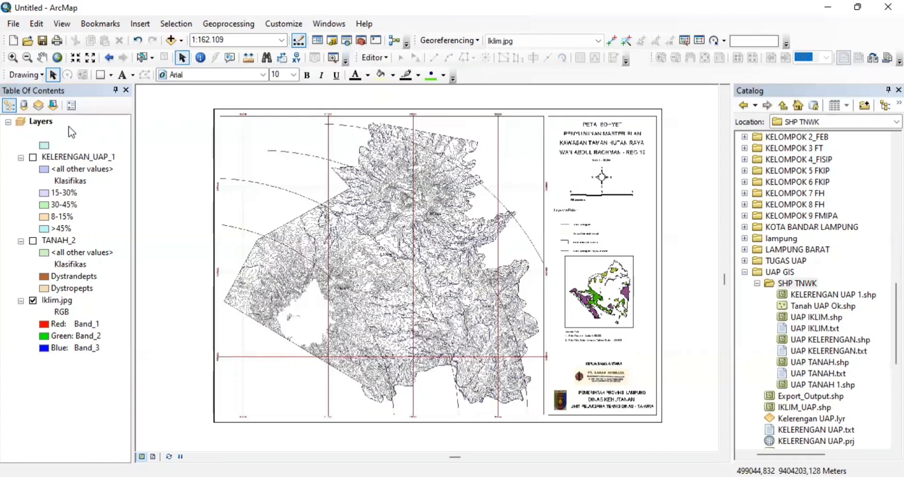
- Remove the UAP IKLIM layer from the map
right_click(58, 123)
key("Escape")
left_click(65, 134)
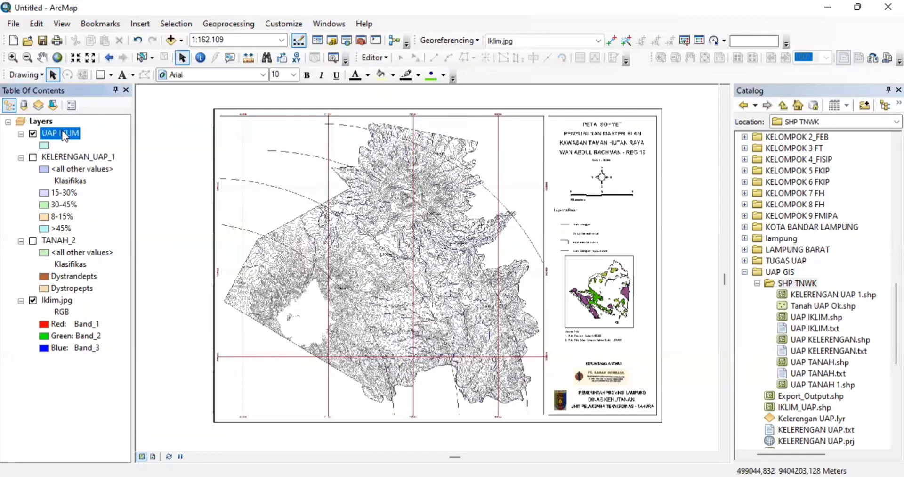
right_click(65, 135)
left_click(92, 149)
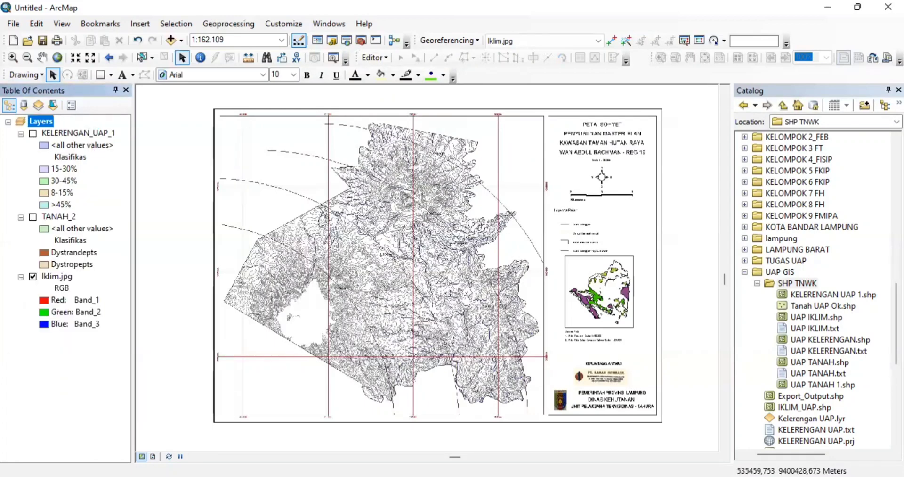
- Find TANAH_1.shp in the Catalog, check its properties, and drag it onto the map
scroll(821, 289, "up", 9)
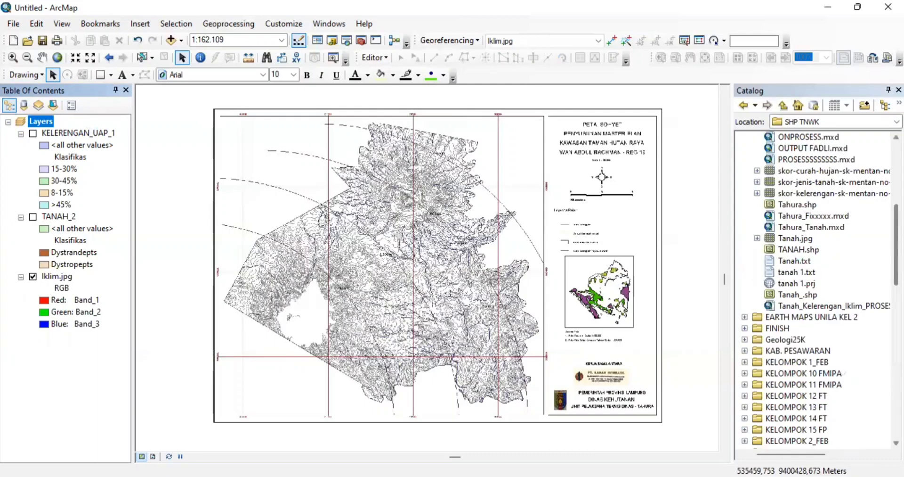
scroll(845, 372, "down", 7)
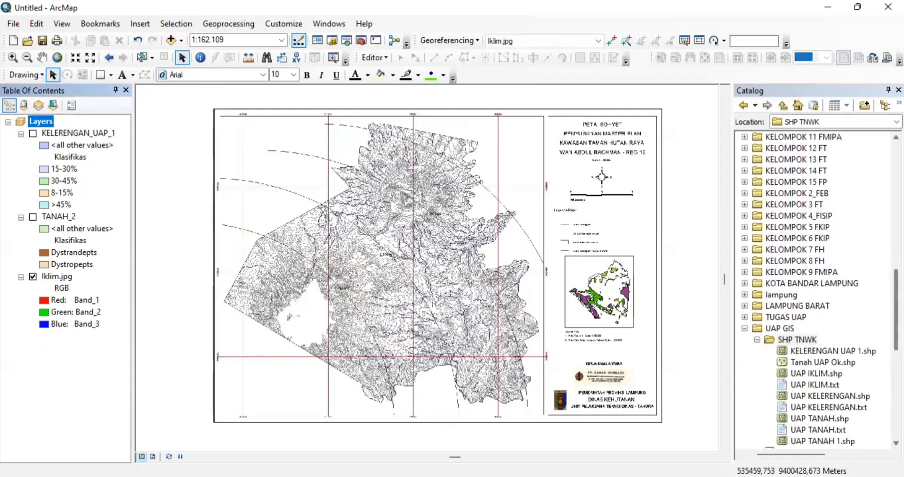
scroll(820, 290, "down", 4)
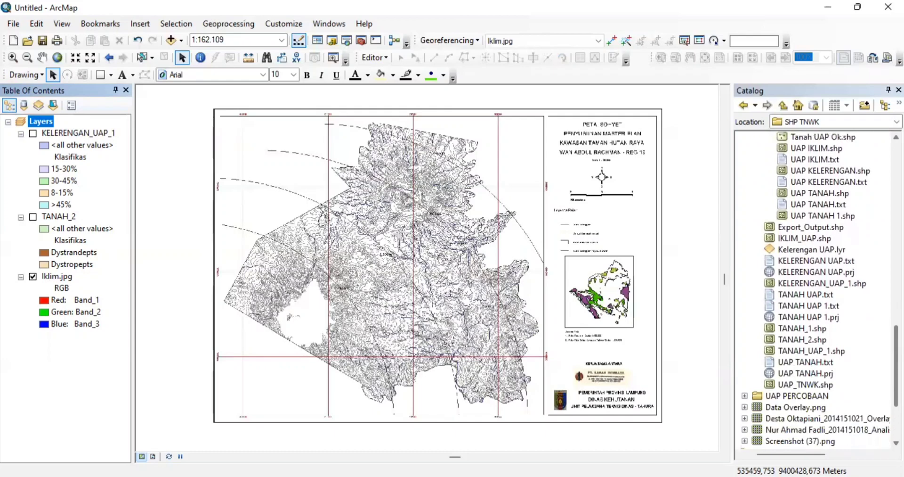
left_click(809, 238)
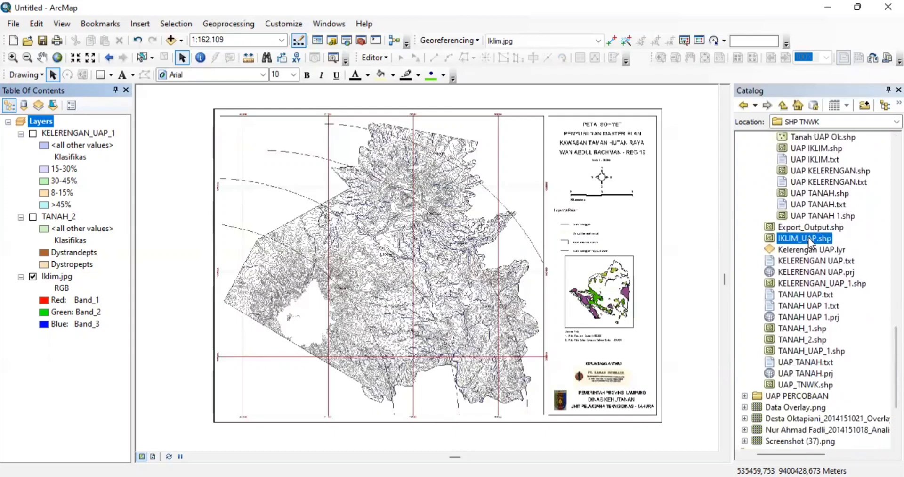
mouse_move(809, 237)
left_mouse_down()
mouse_move(709, 254)
mouse_move(464, 259)
mouse_move(822, 238)
left_mouse_up()
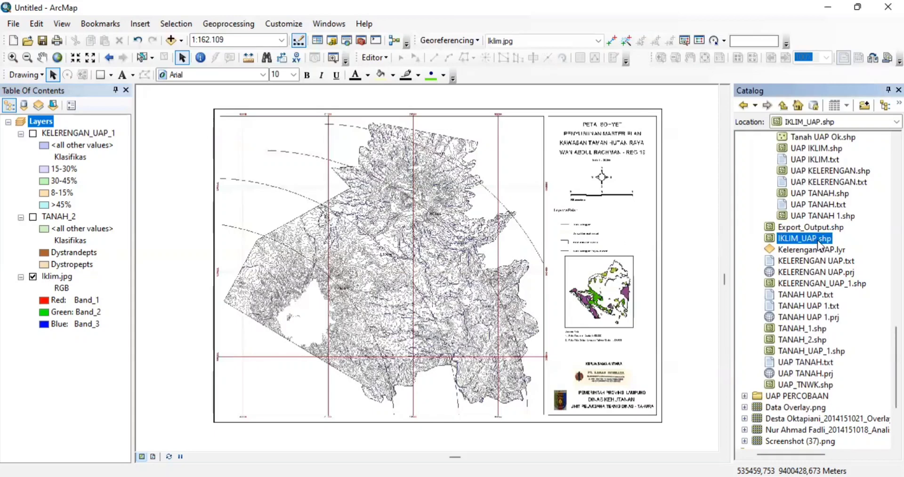
double_click(806, 328)
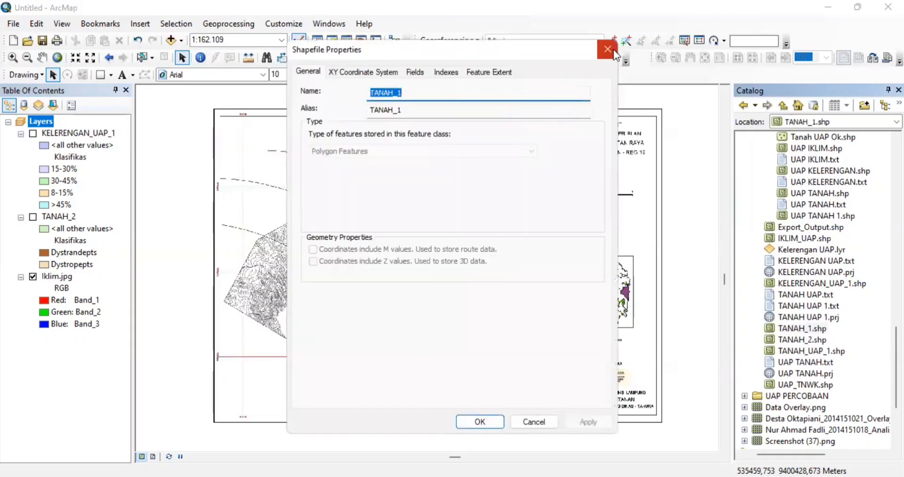
left_click(608, 49)
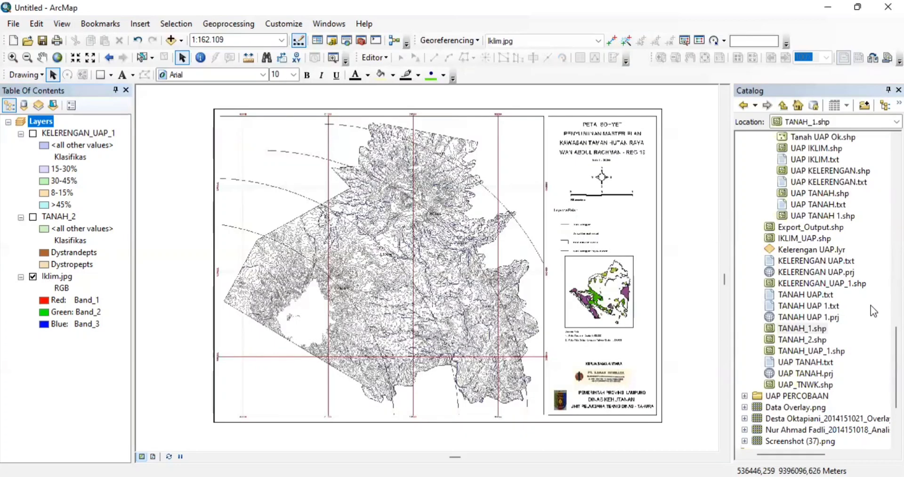
left_click(815, 329)
left_click_drag(814, 329, 570, 319)
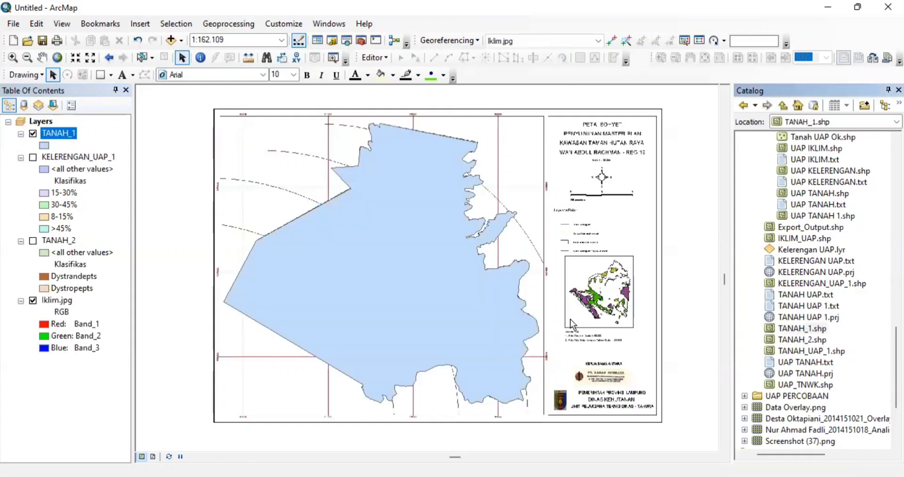
- Give TANAH_1 a Hollow fill with a red outline of width 2
left_click(44, 145)
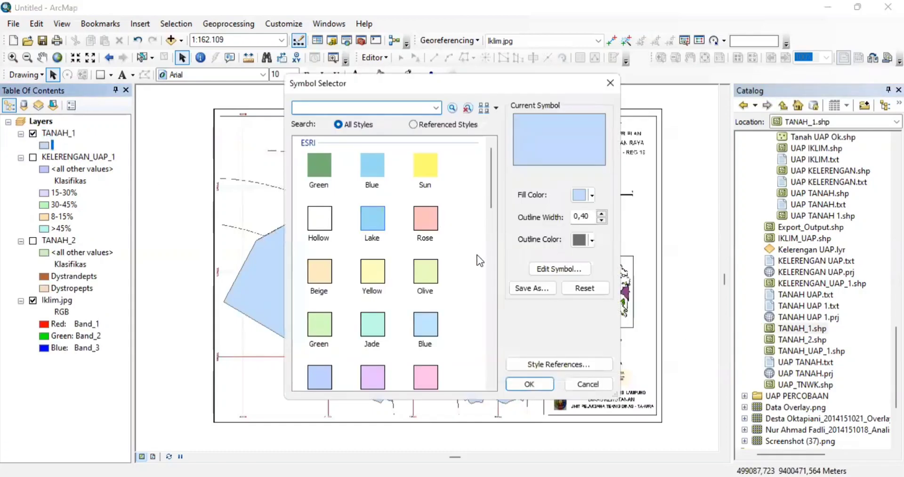
left_click(323, 218)
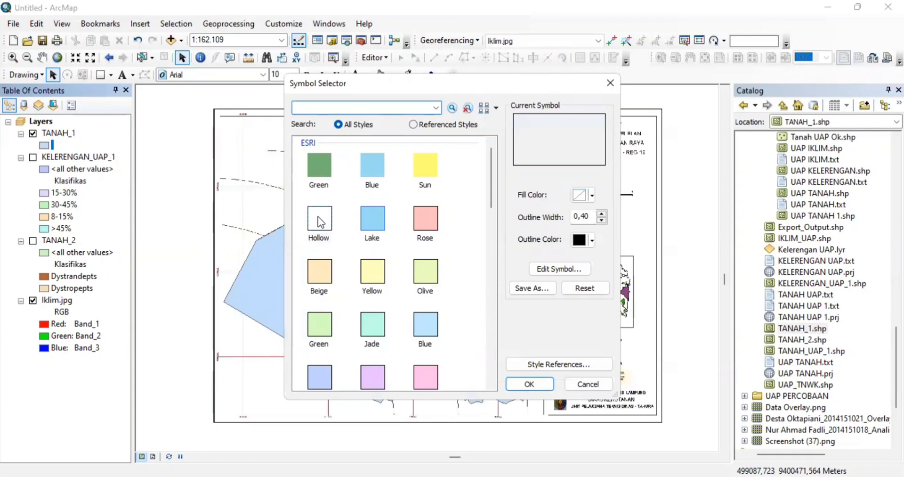
left_click(591, 241)
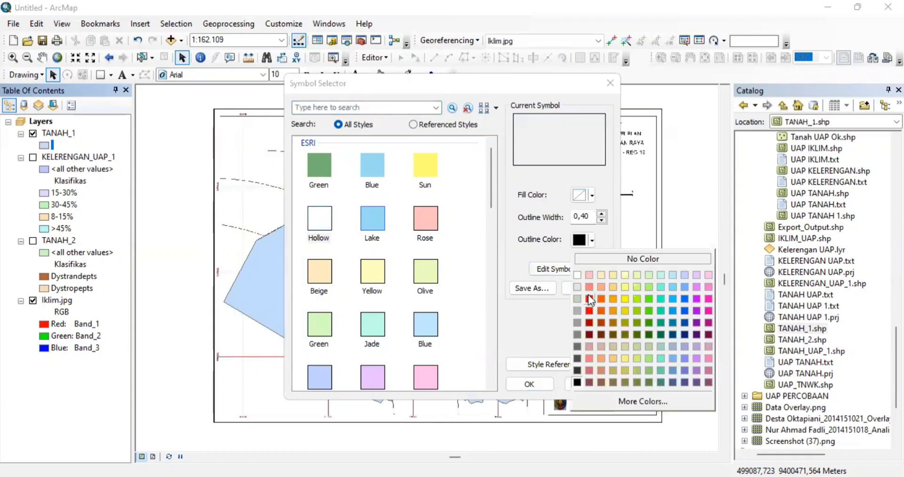
left_click(590, 297)
left_click(602, 213)
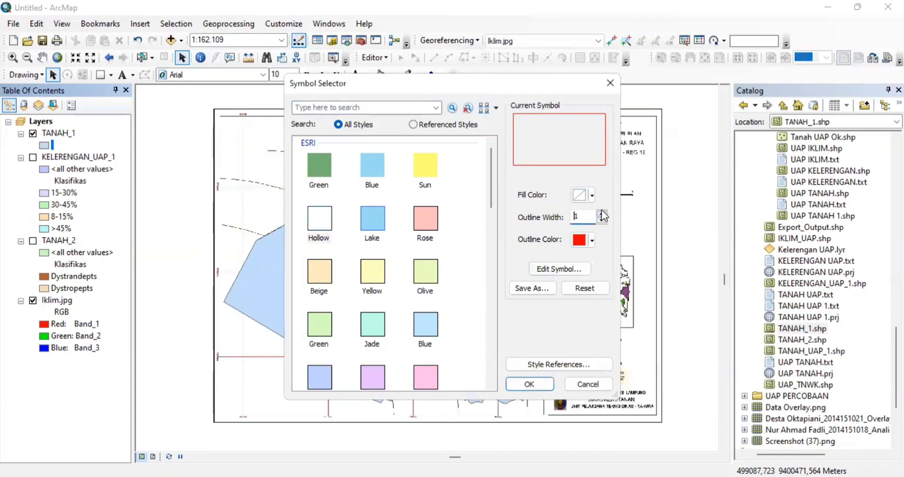
left_click(602, 212)
left_click(530, 384)
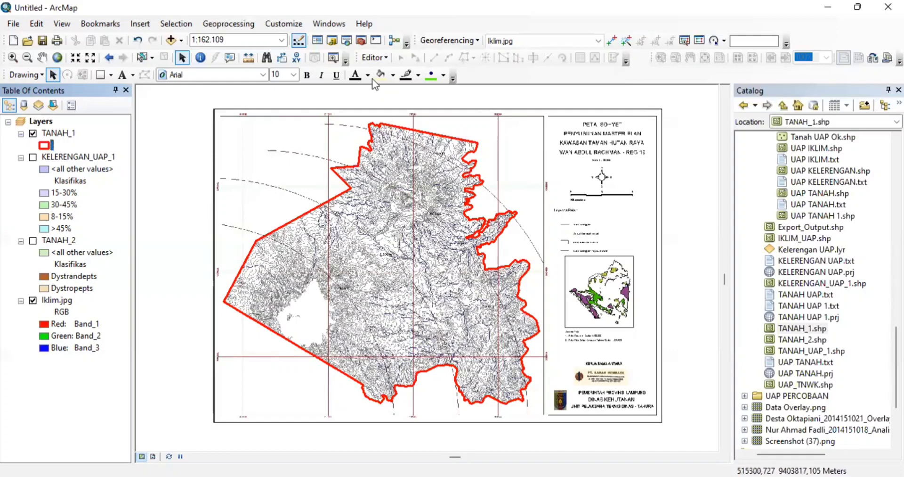
- Select the TANAH_1 layer and start an editing session from the Editor menu
left_click(62, 133)
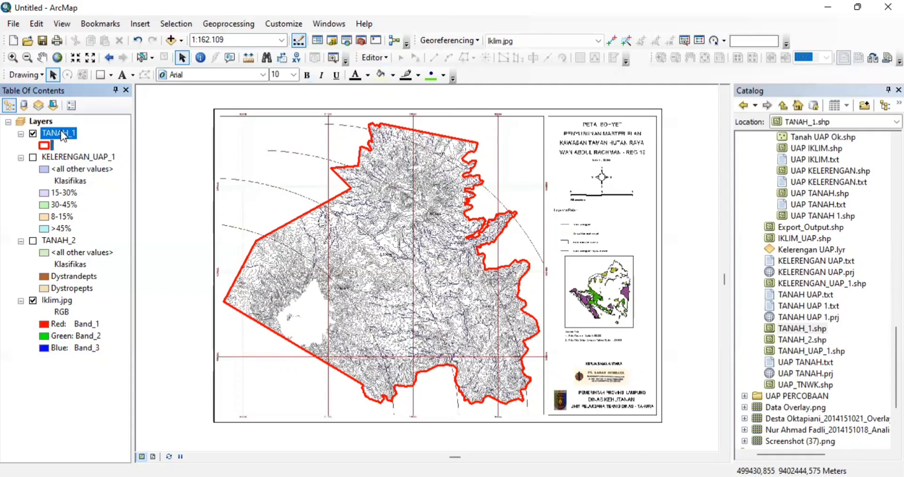
left_click(387, 58)
left_click(388, 67)
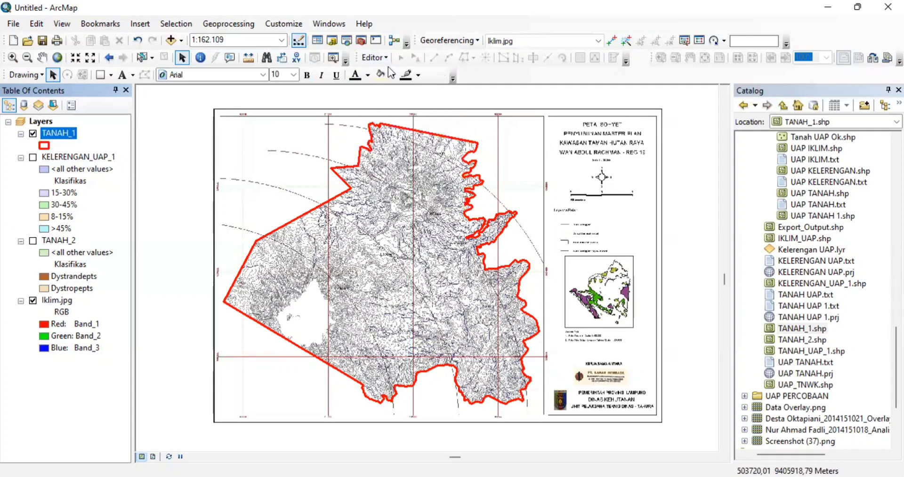
- Pick the TANAH_1 template in Create Features, close that window, and choose a segment construction method
left_click(381, 60)
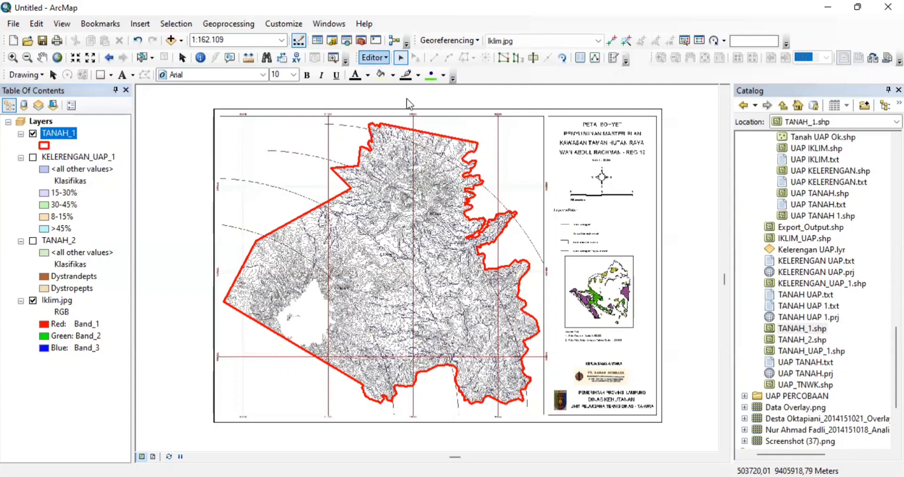
mouse_move(416, 287)
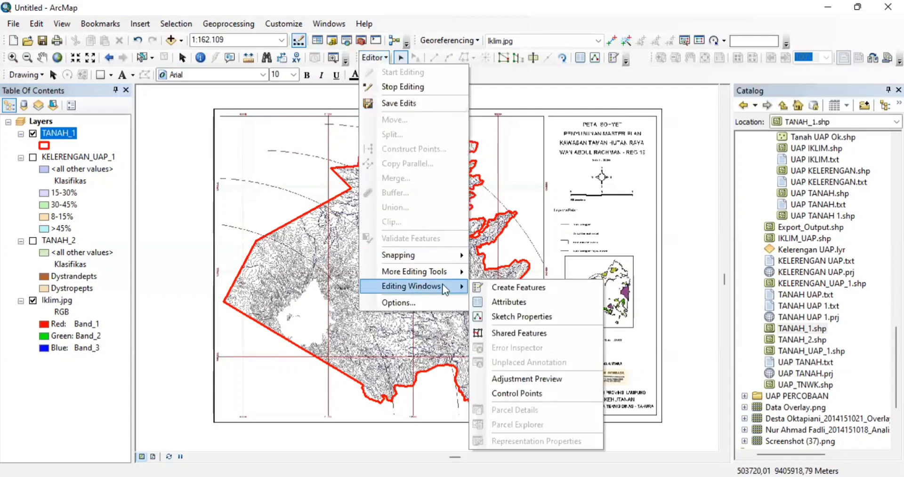
left_click(476, 292)
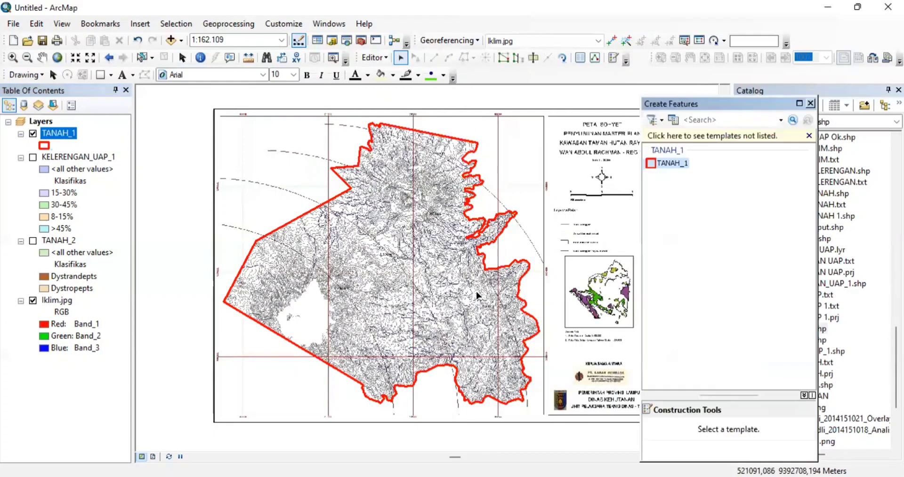
left_click(664, 163)
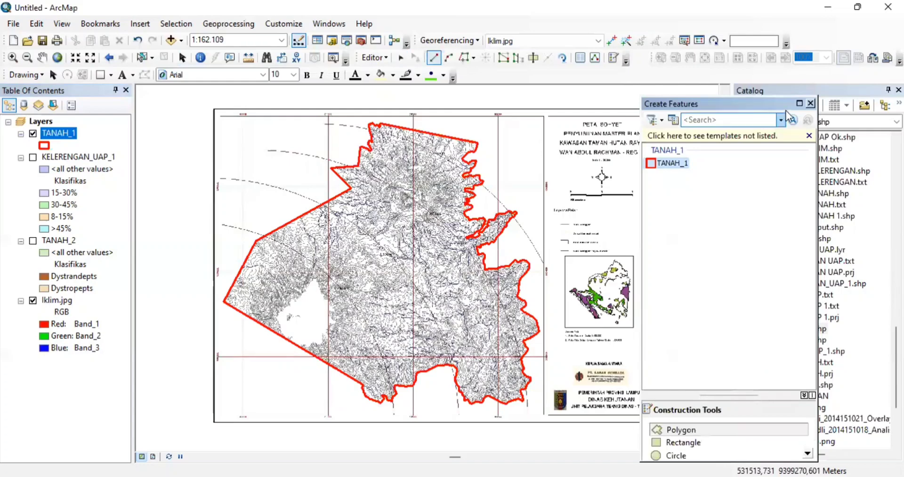
left_click(811, 104)
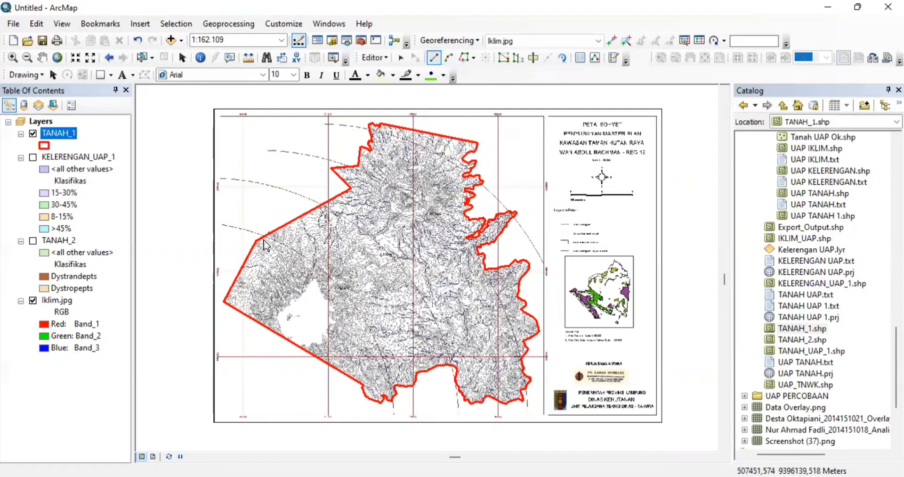
left_click(451, 56)
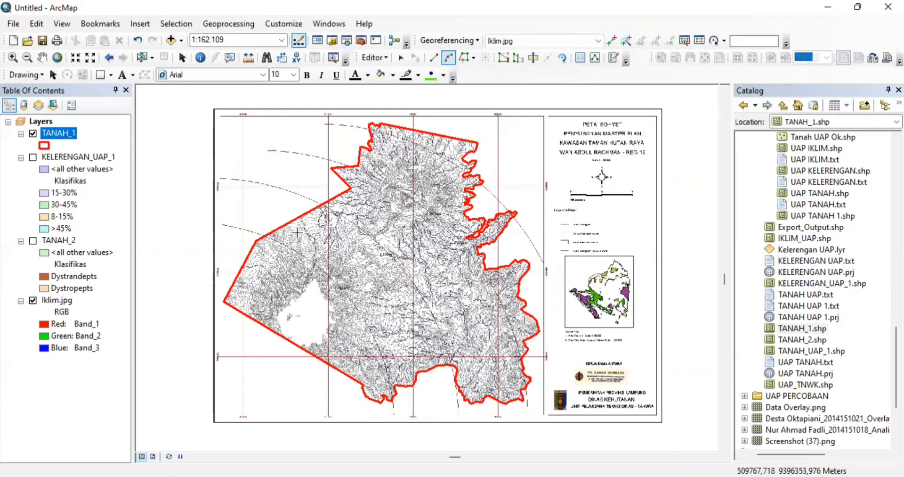
scroll(277, 241, "up", 1)
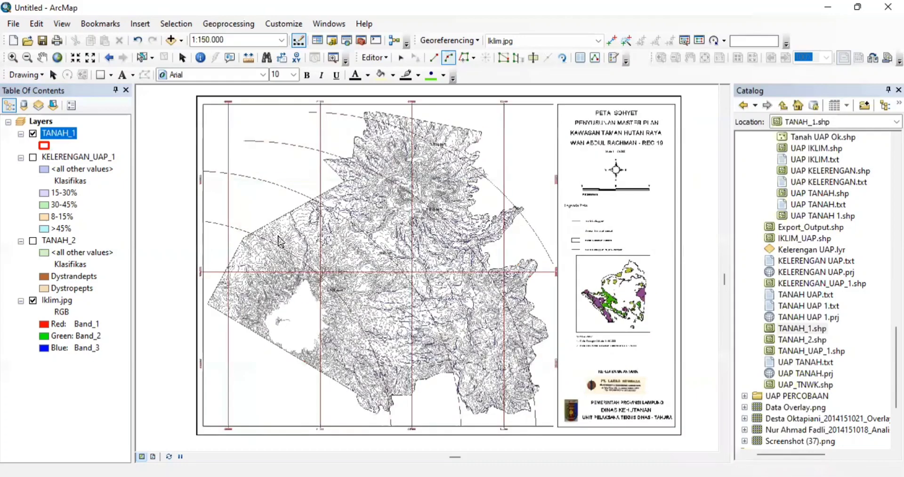
- Pan west and north across the TANAH_1 boundary, then zoom out to 1:50.000
scroll(277, 241, "up", 1)
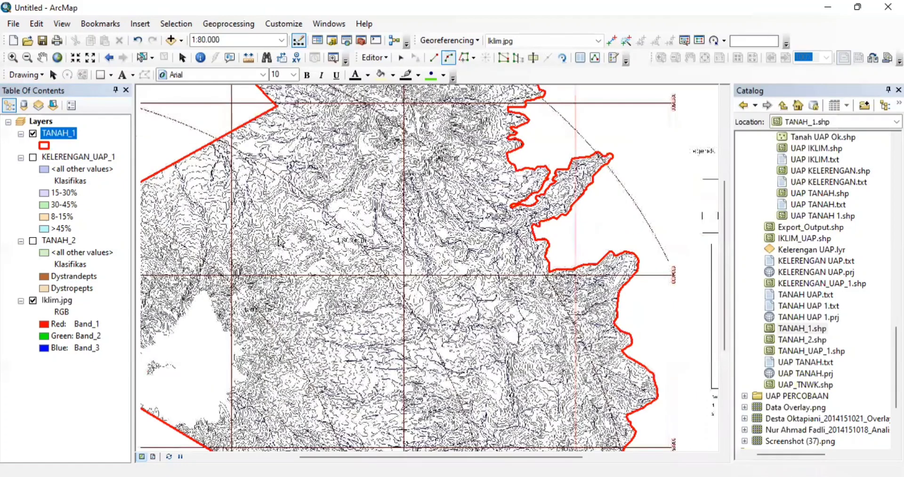
key("Left")
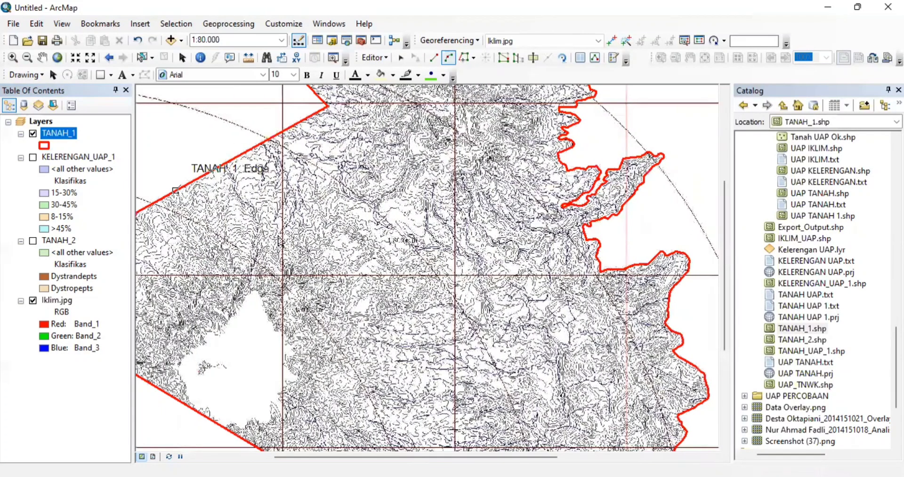
key("Left")
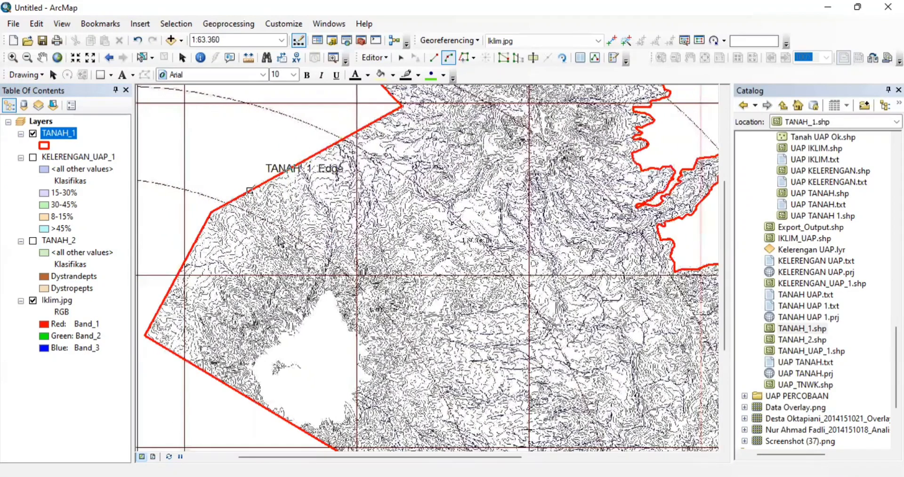
scroll(279, 241, "up", 1)
scroll(279, 242, "up", 4)
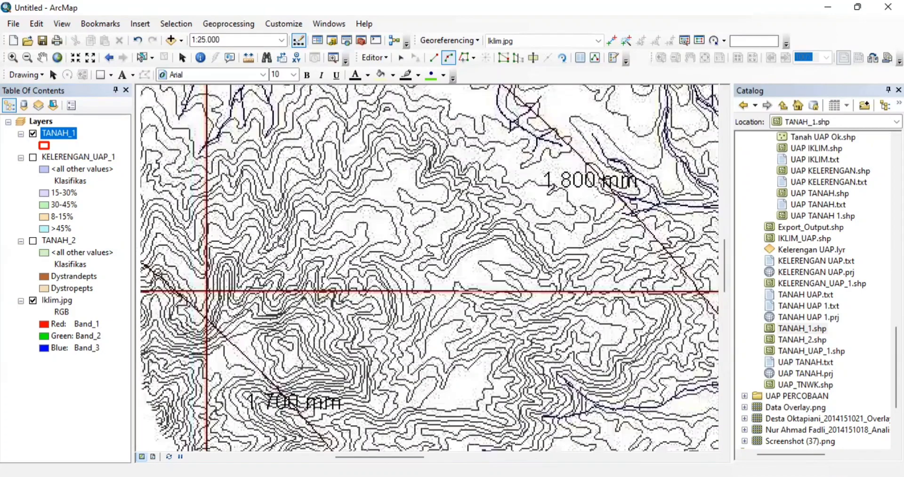
key("Left")
key("Left")
key("Left")
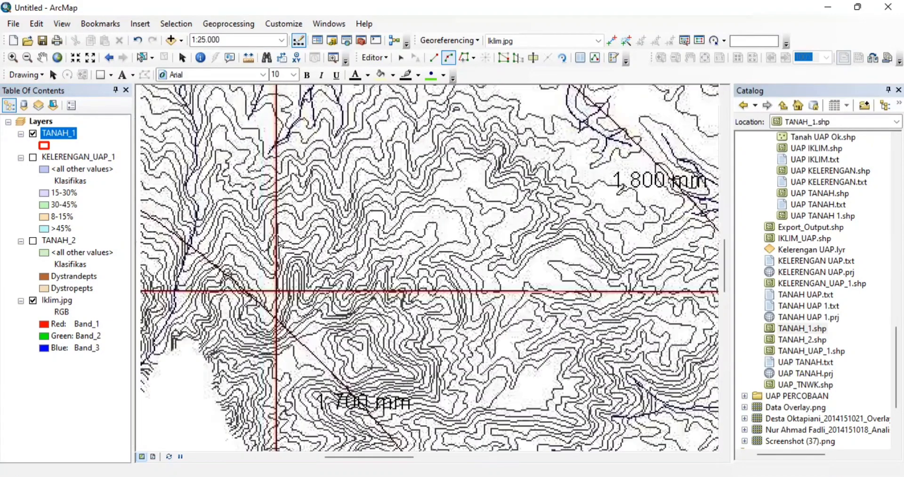
key("Escape")
key("Left")
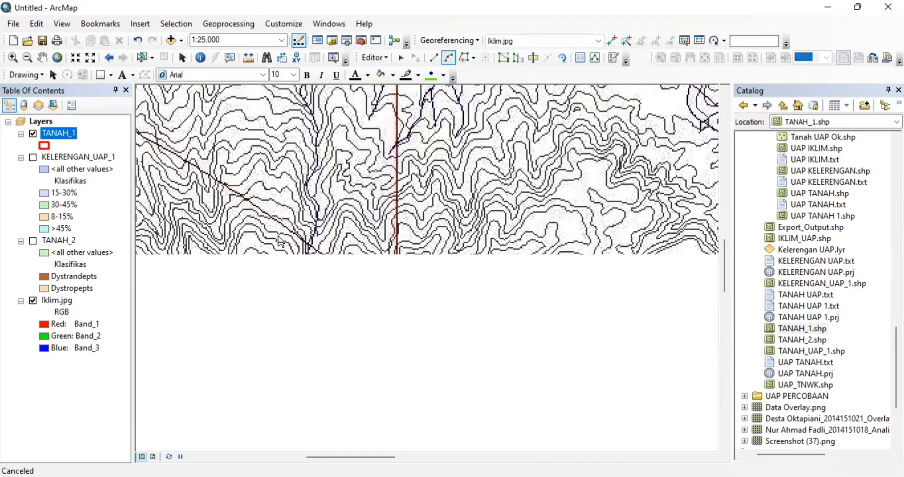
key("Left")
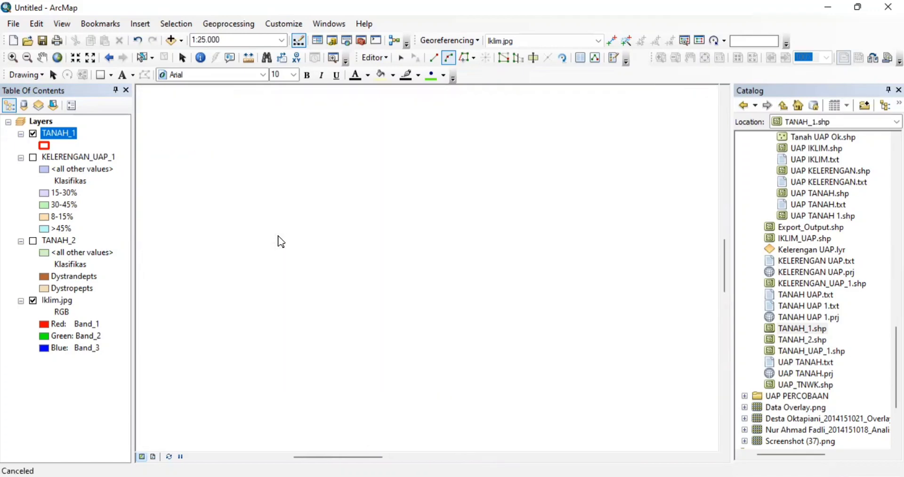
key("Left")
key("Left")
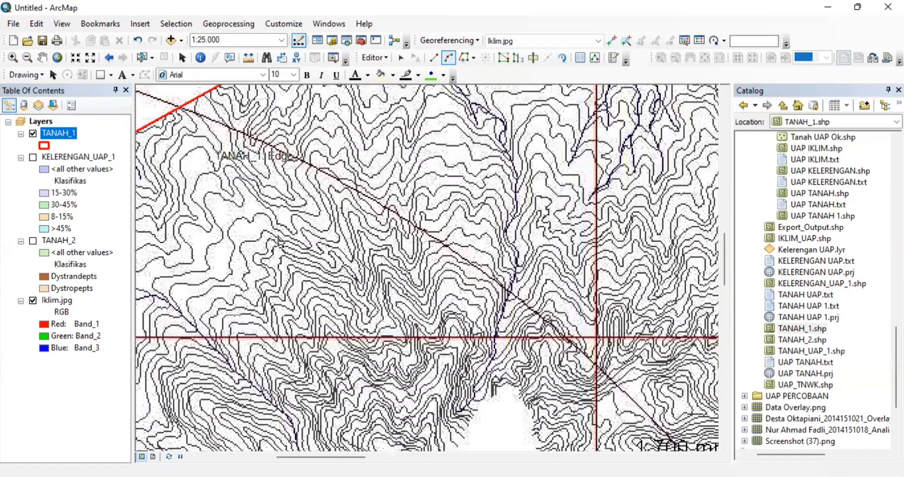
key("Left")
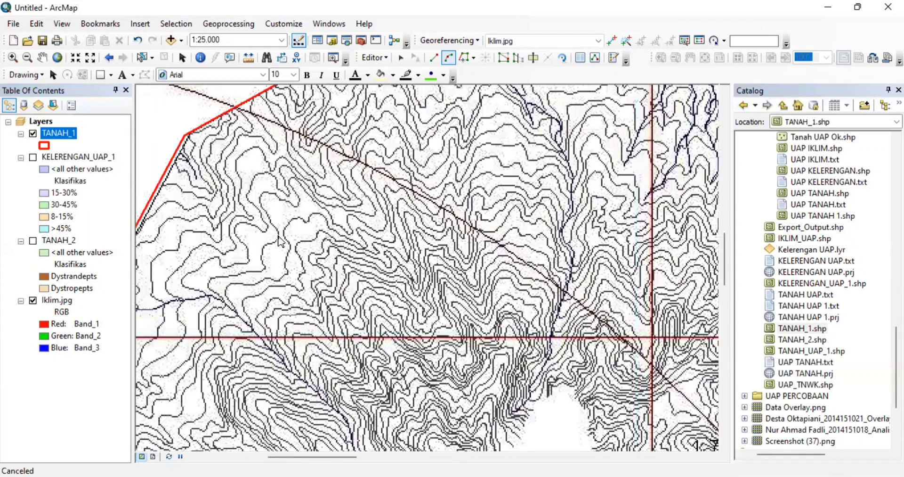
key("Up")
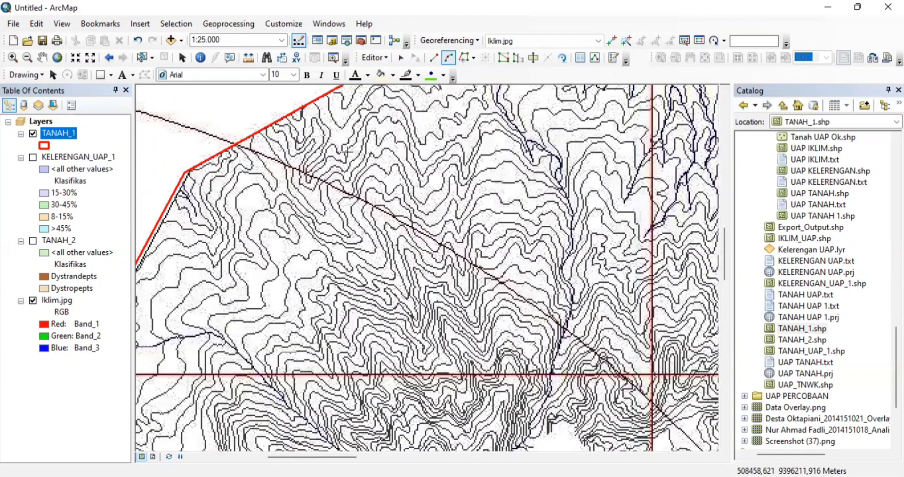
left_click(89, 58)
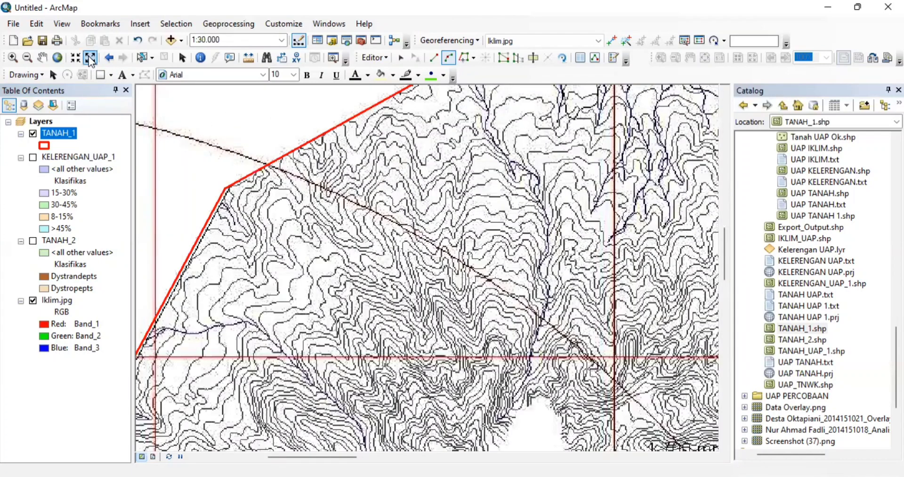
left_click(90, 58)
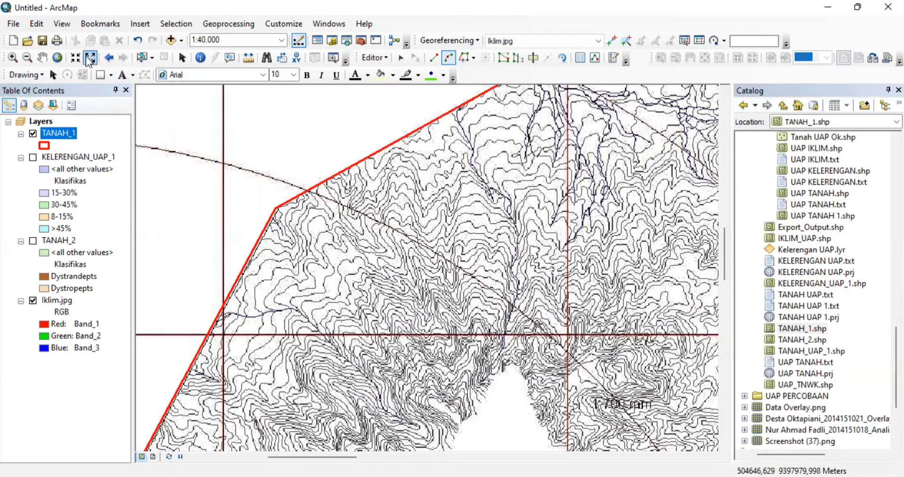
left_click(89, 58)
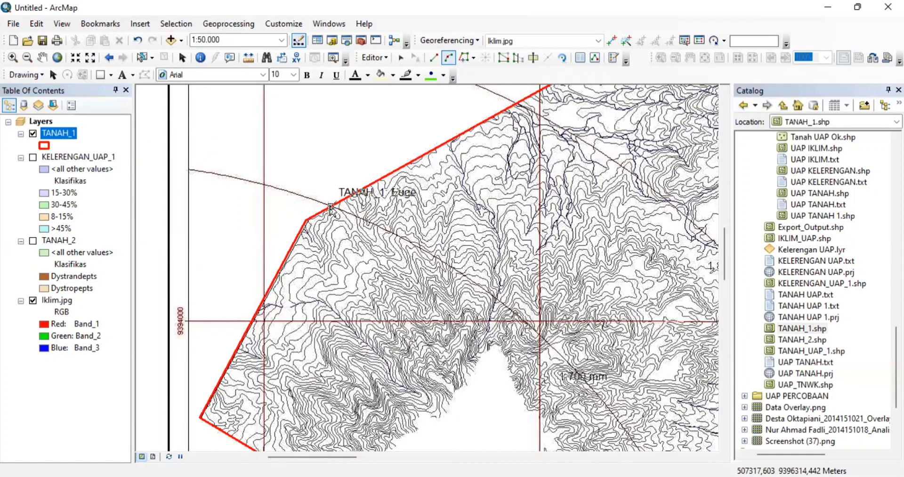
- Start the dividing sketch on the TANAH_1 edge, then pan south and zoom out to 1:100.000
left_click(331, 206)
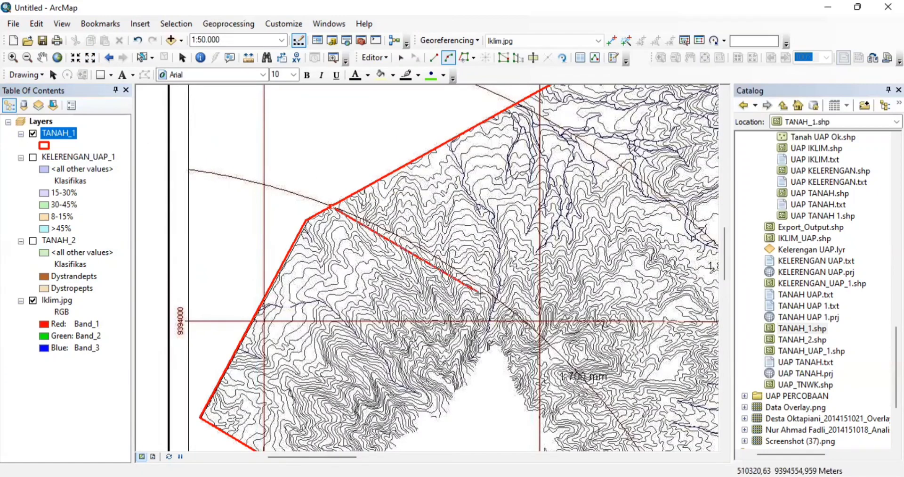
key("Right")
key("Right")
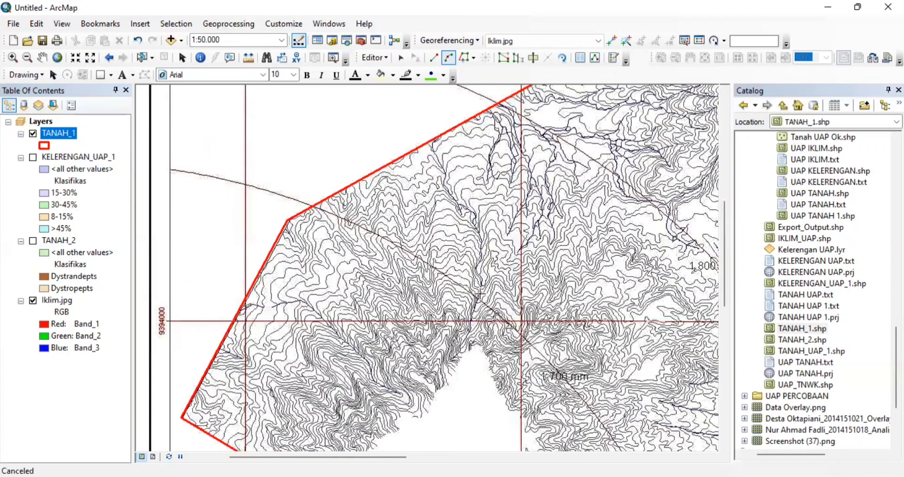
key("Down")
key("Down")
key("Right")
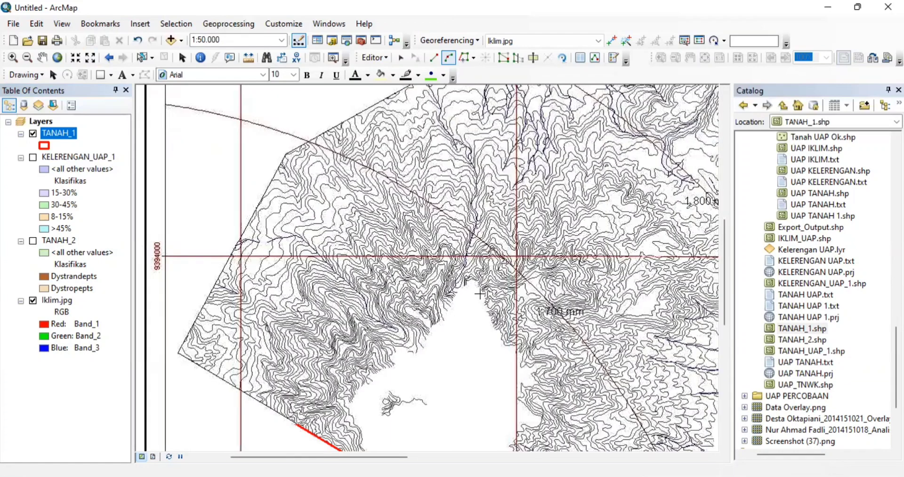
key("Right")
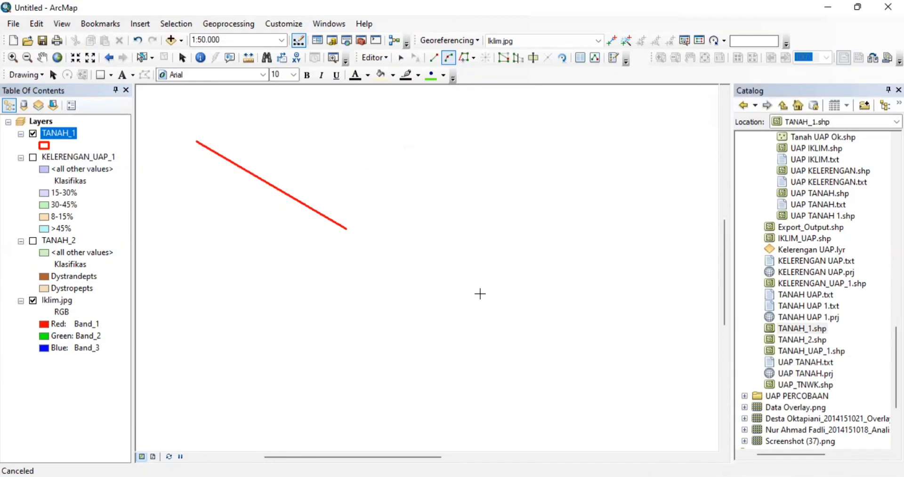
key("Down")
key("Down")
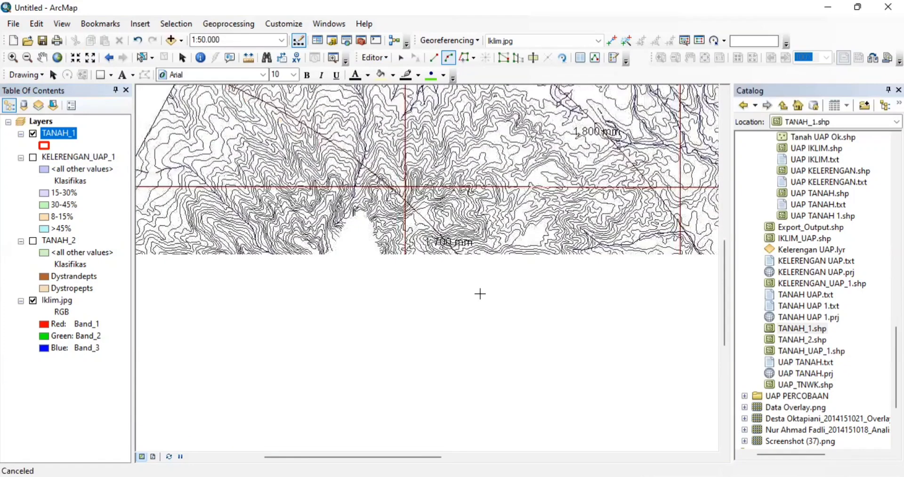
key("Right")
key("Right")
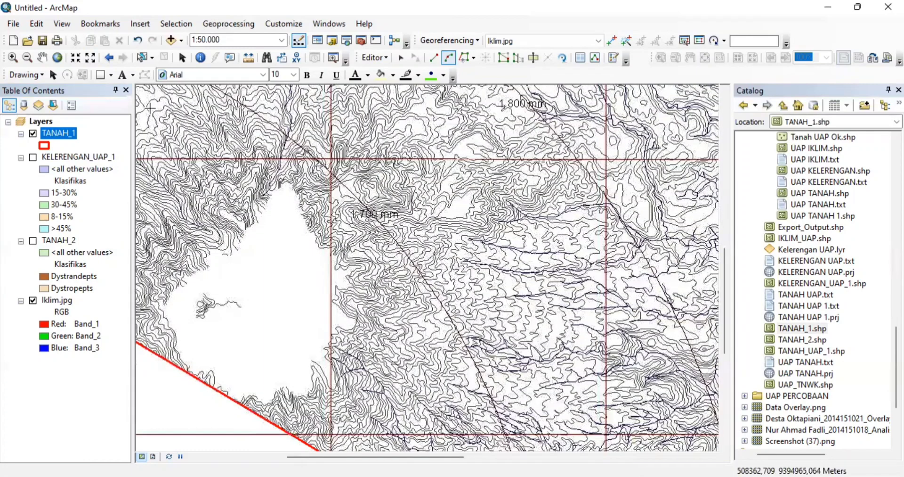
key("Down")
left_click(90, 57)
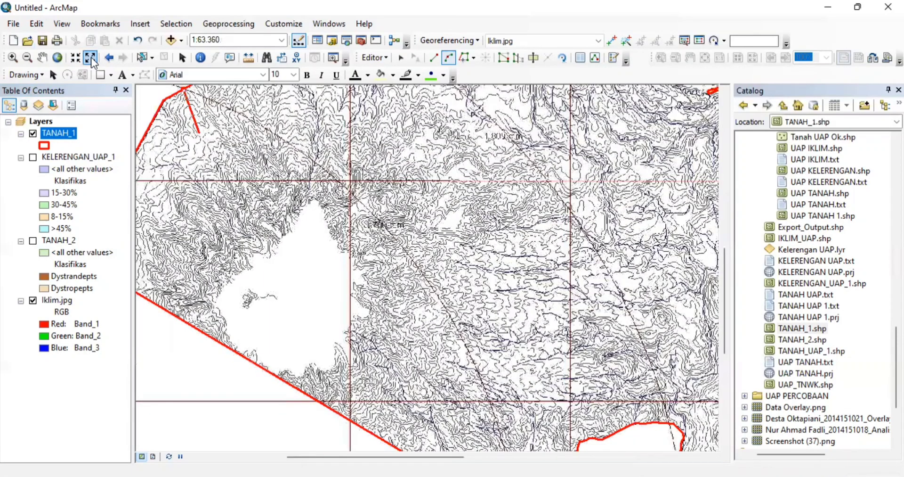
left_click(91, 58)
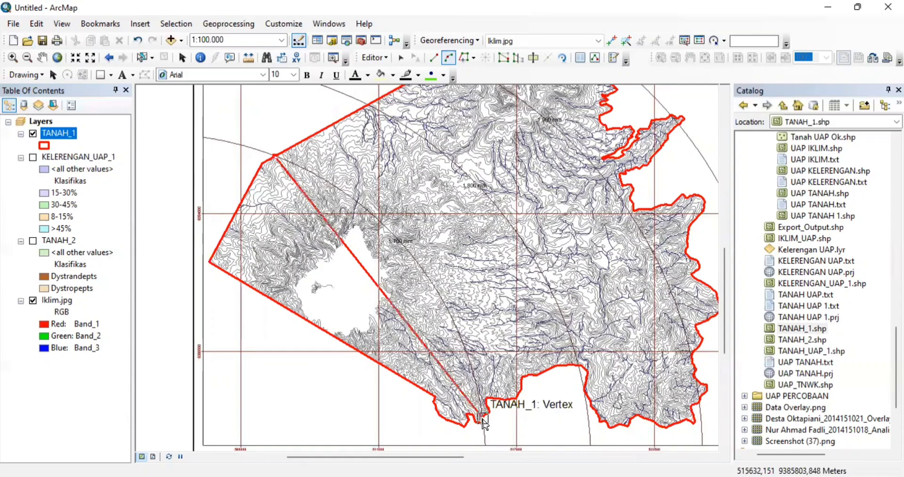
- Snap the sketch to the southern TANAH_1 vertex and finish its curved side
left_click(482, 417)
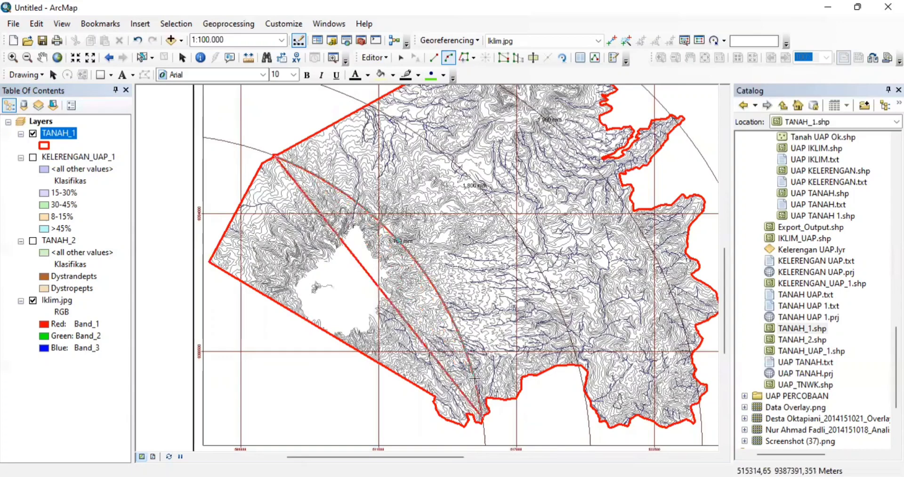
double_click(475, 379)
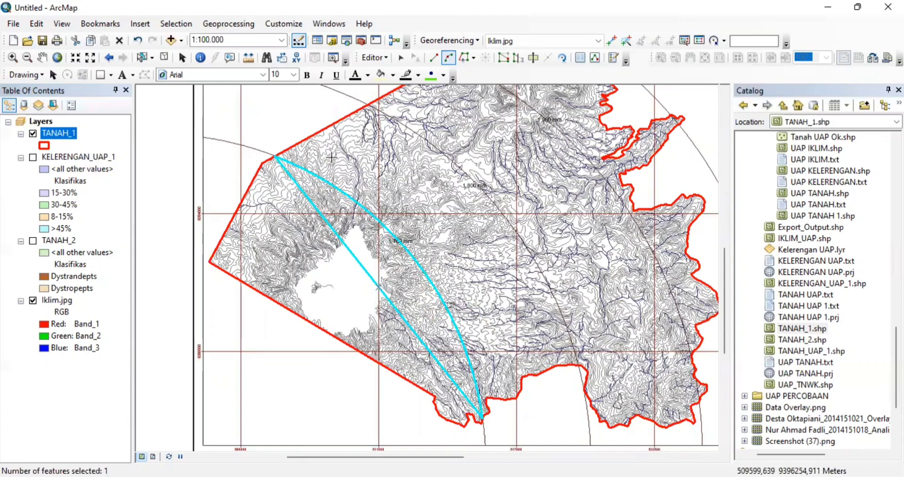
- Undo the first polygon and redraw it from the northwest edge to the southern vertex
left_click(137, 41)
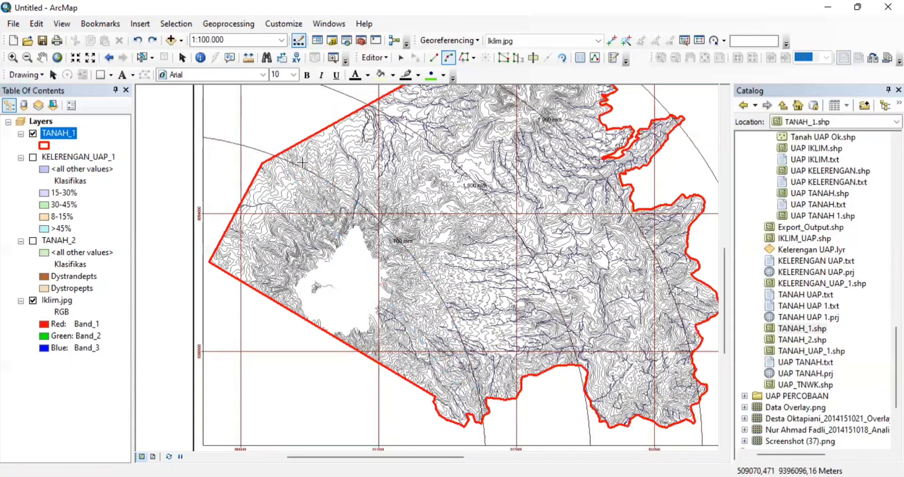
left_click(274, 157)
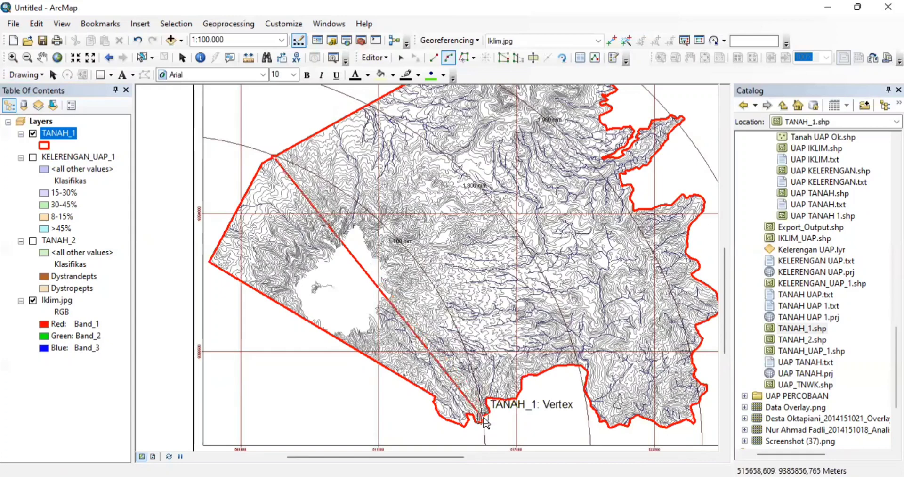
left_click(483, 418)
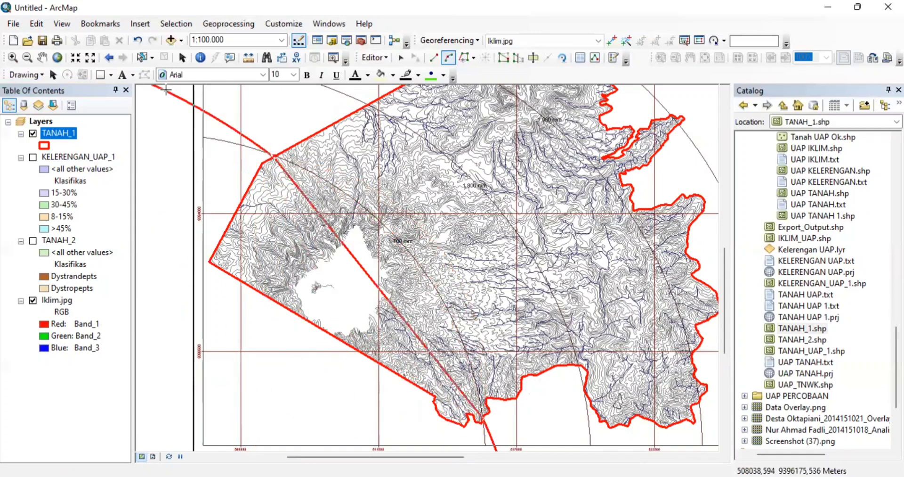
key("F2")
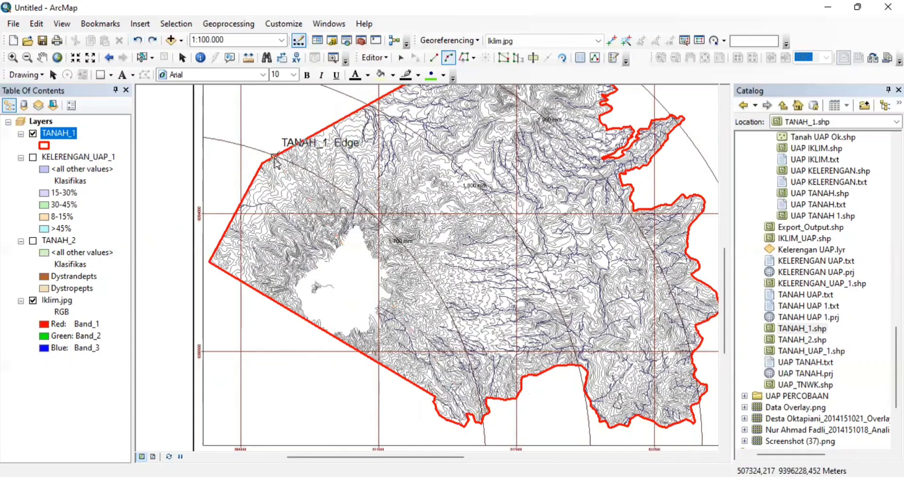
left_click(274, 157)
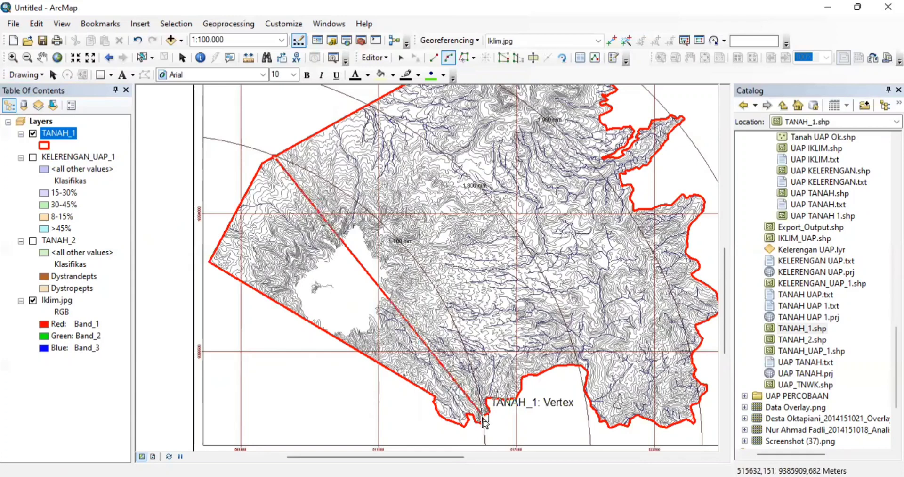
left_click(483, 419)
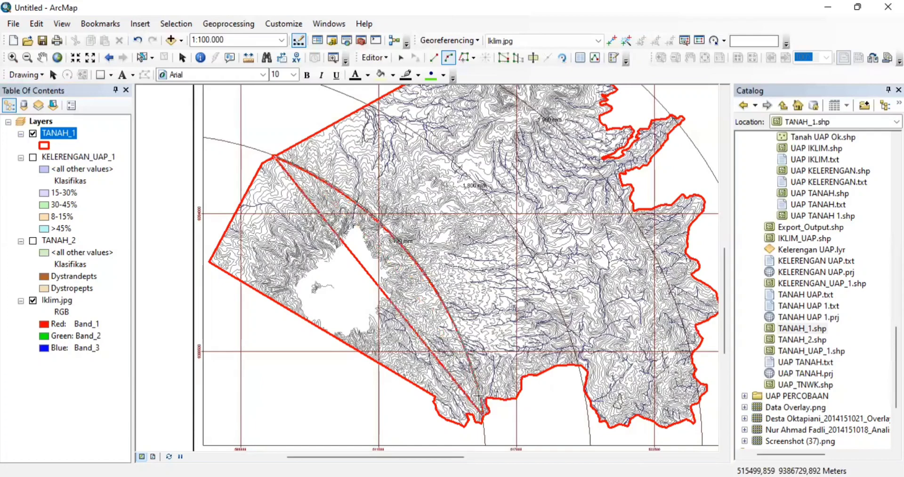
double_click(479, 395)
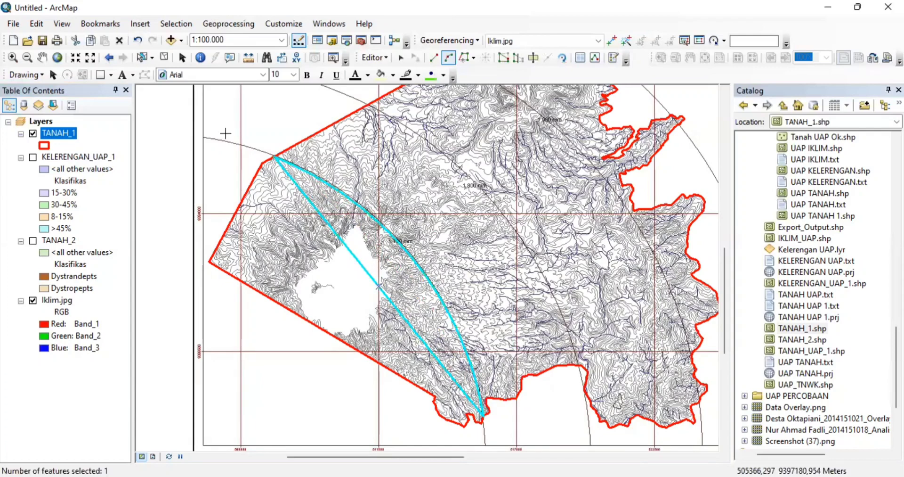
- Undo the polygon and redraw it as an End Point Arc from northwest edge to southern vertex
left_click(136, 42)
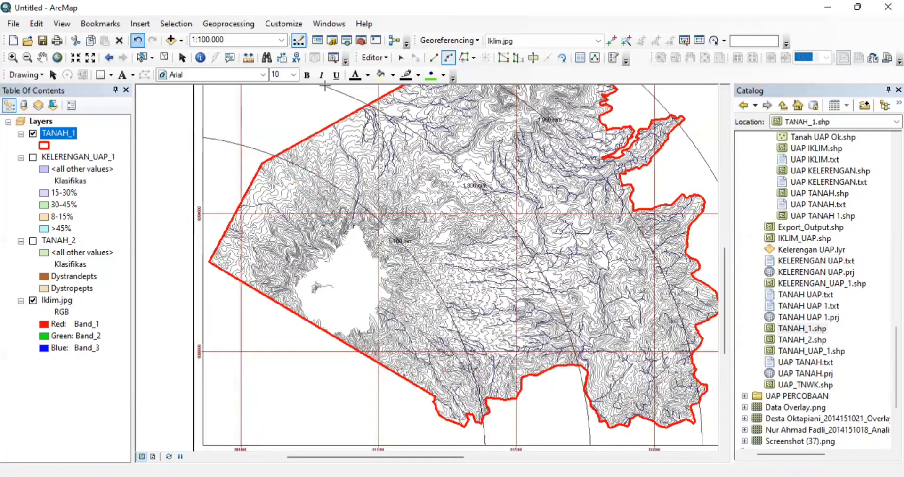
left_click(433, 58)
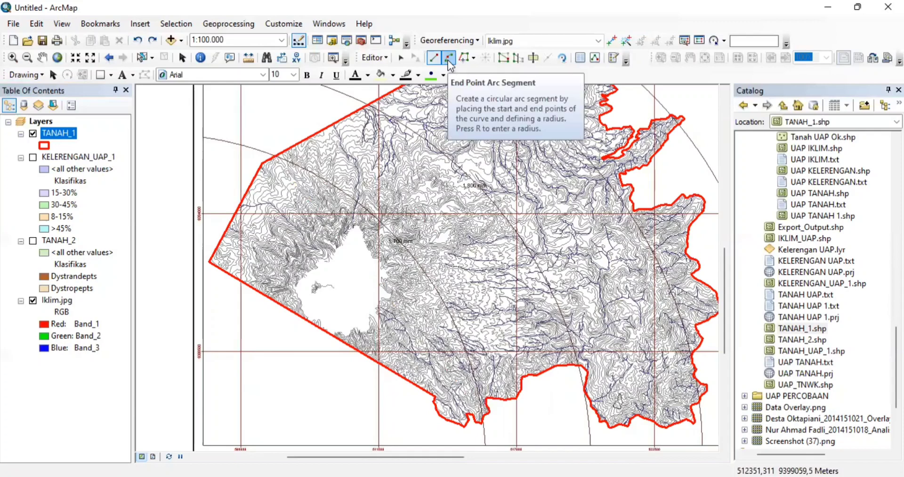
left_click(448, 60)
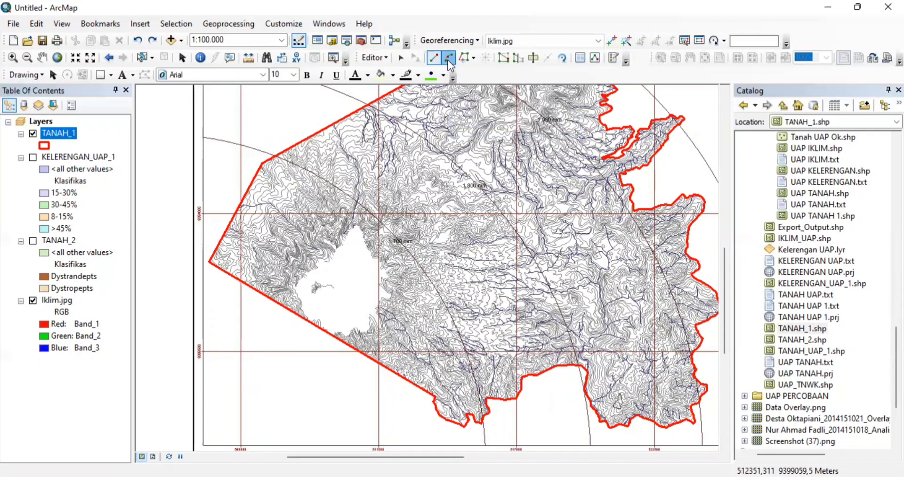
left_click(275, 156)
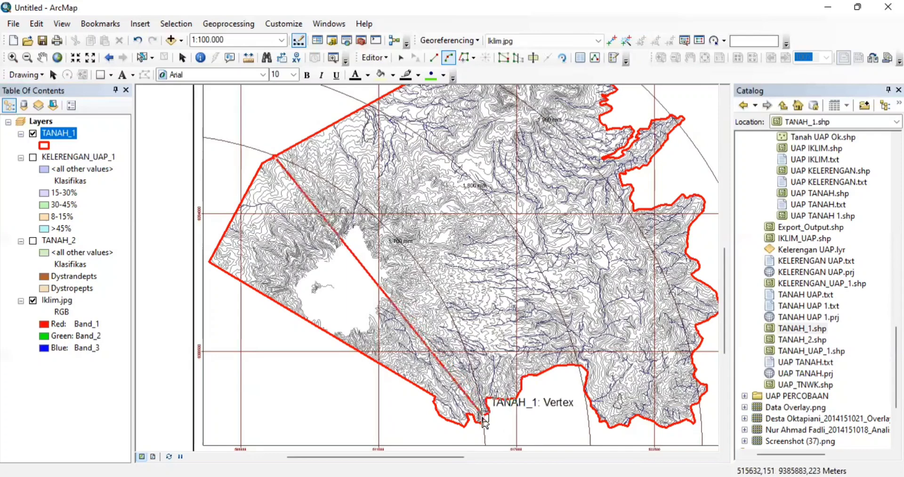
left_click(482, 418)
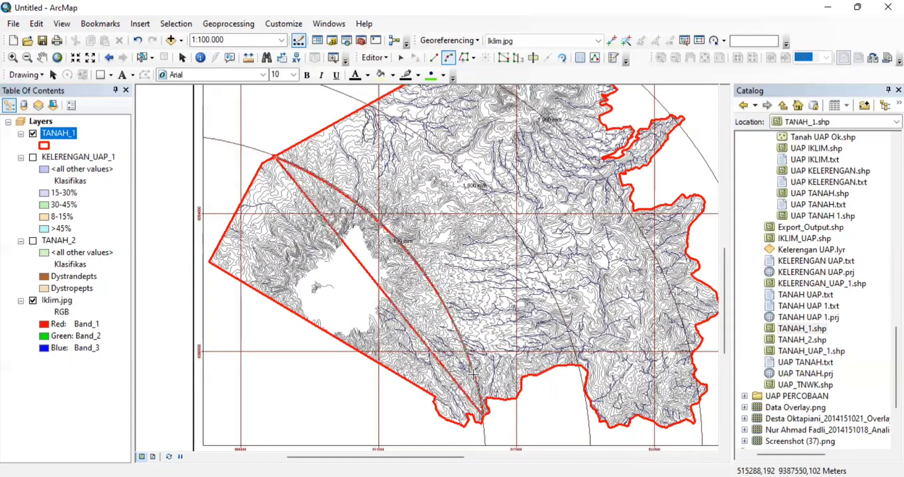
left_click(474, 374)
key("F2")
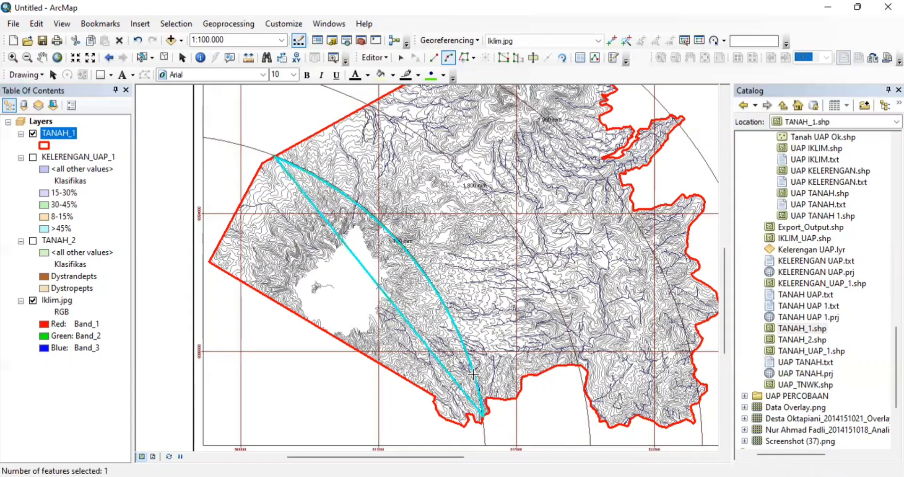
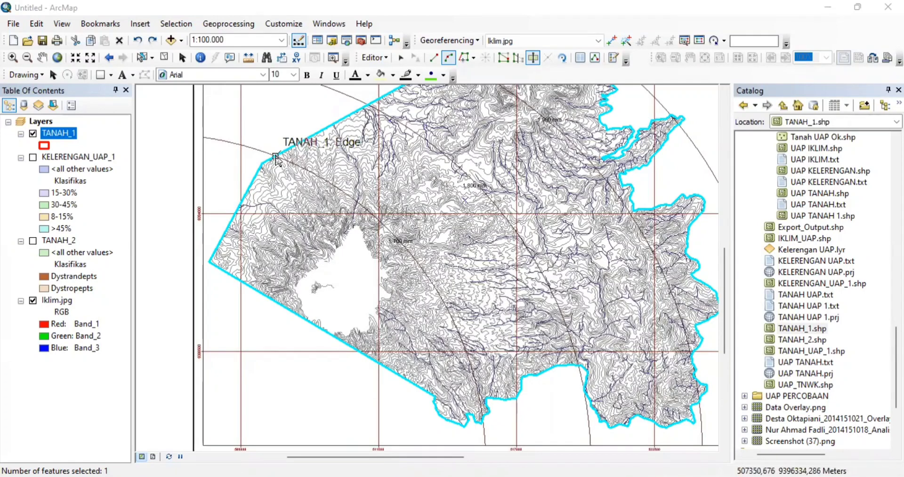
- Undo the stray sketch point and switch to the Cut Polygons tool with End Point Arc segments
left_click(275, 156)
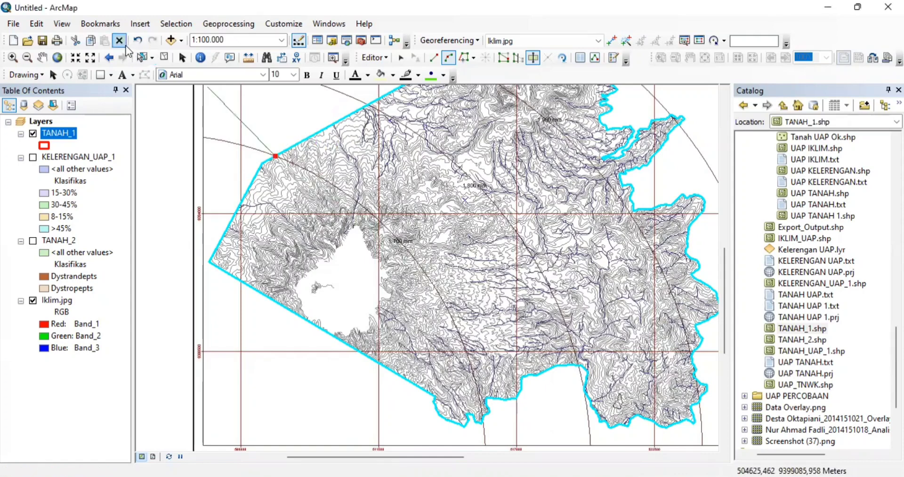
left_click(136, 40)
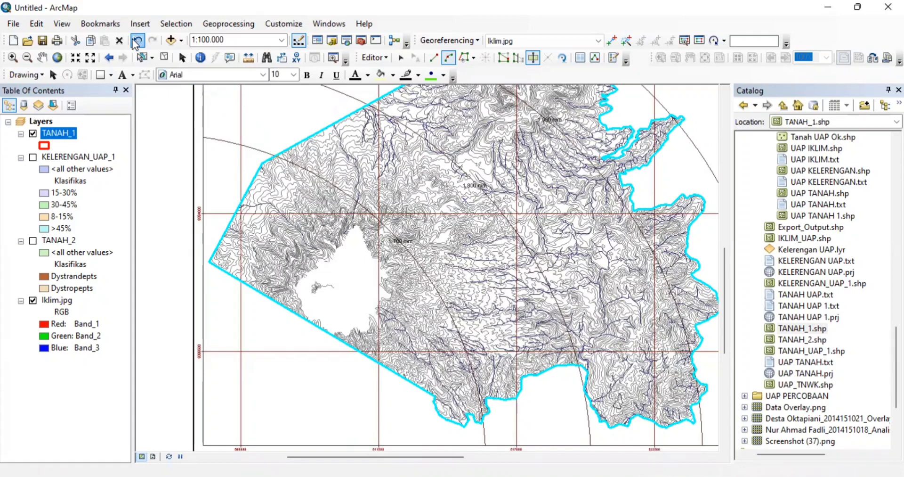
left_click(536, 58)
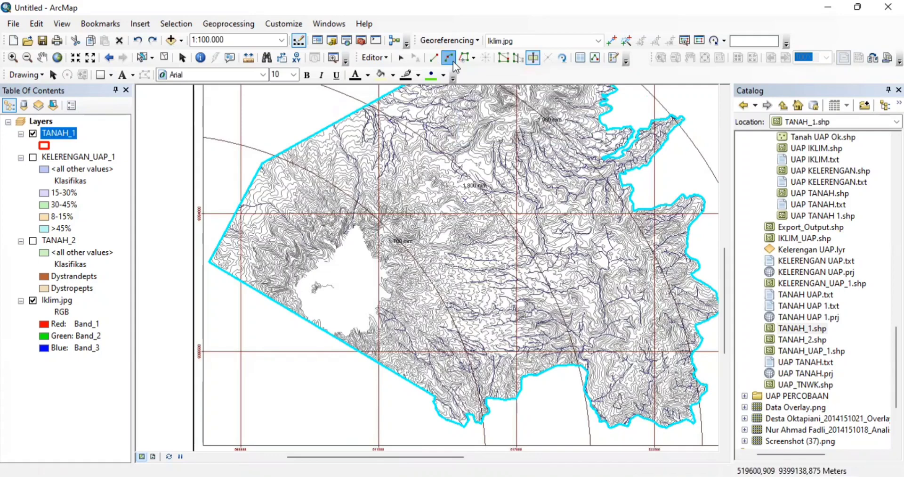
left_click(450, 59)
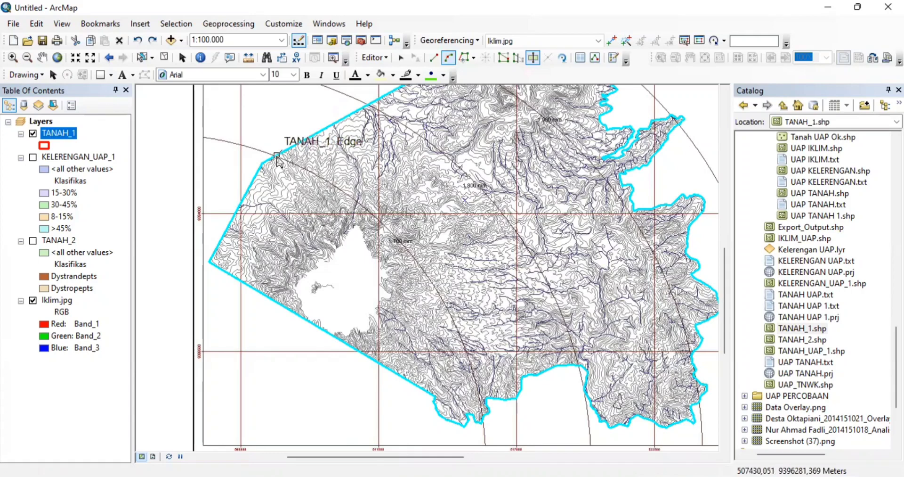
- Draw the curved cut from TANAH_1's northwest edge to its southern vertex, splitting the polygon in two
left_click(277, 155)
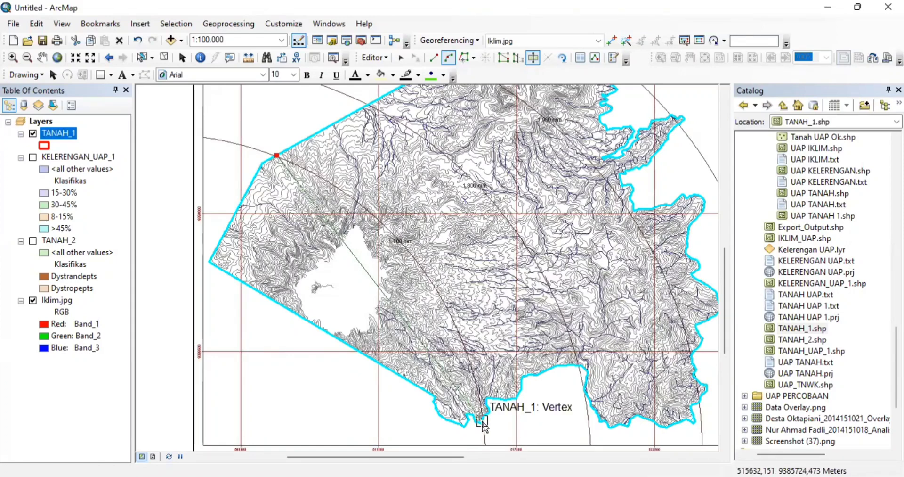
left_click(482, 421)
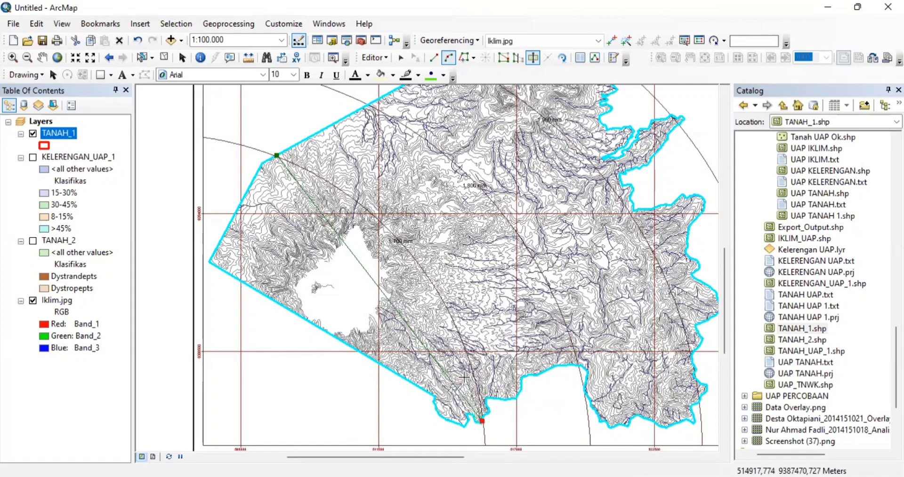
left_click(137, 41)
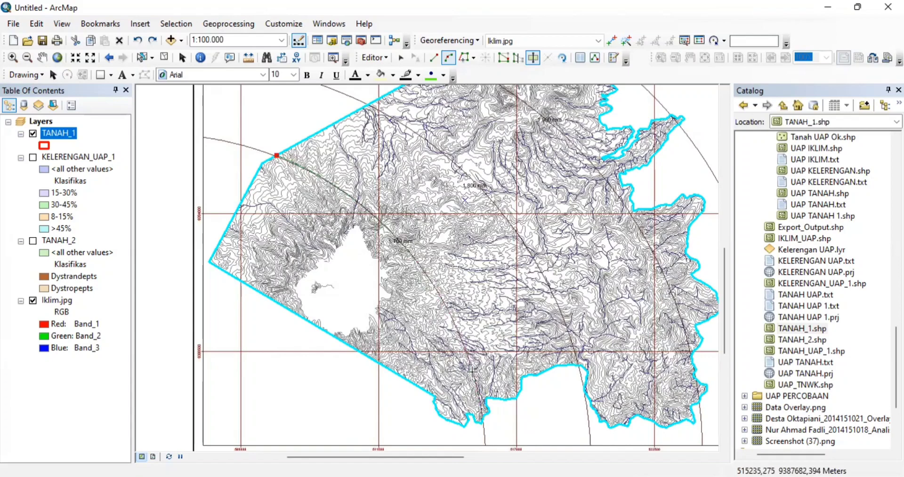
double_click(473, 371)
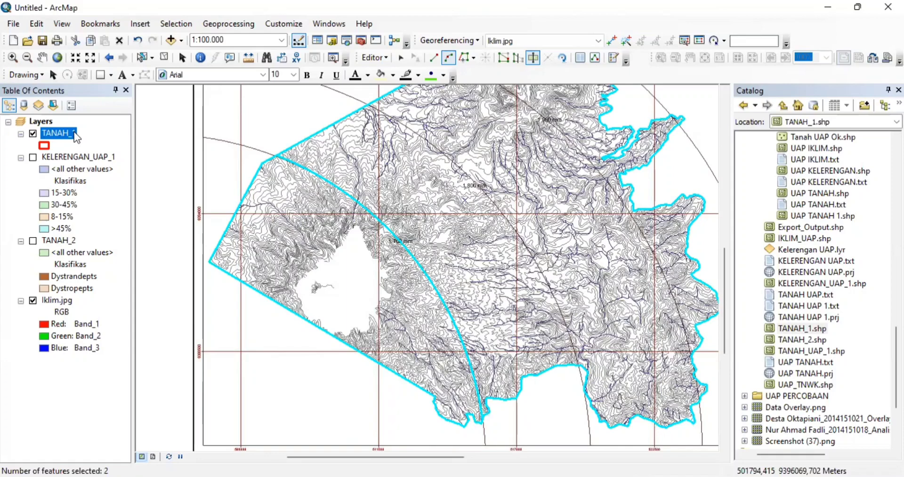
- Remove the TANAH_1 layer from the map
left_click_drag(74, 135, 70, 135)
right_click(72, 136)
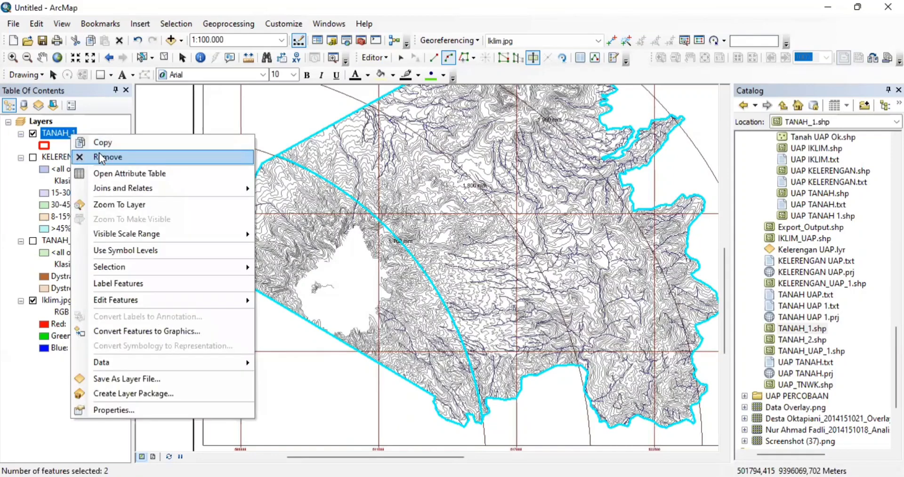
left_click(98, 156)
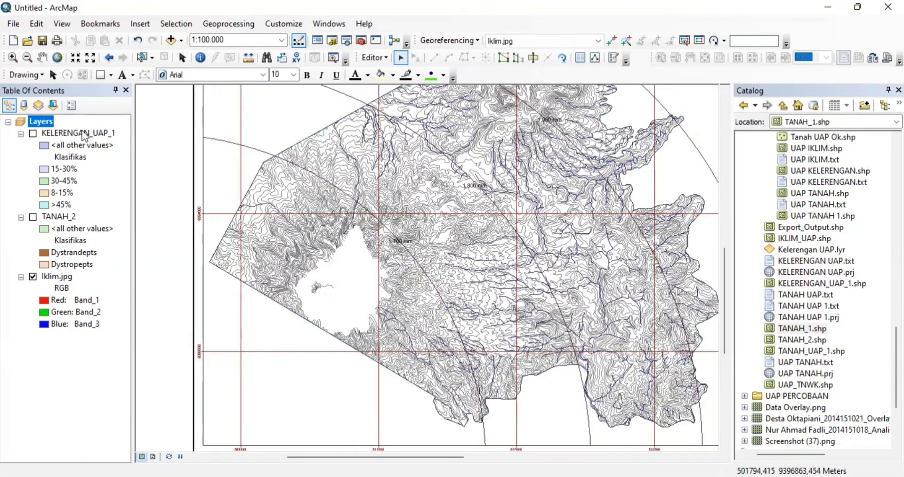
- Zoom to the full Iklim.jpg layer extent and select the IKLIM_UAP shapefile in Catalog
left_click(65, 278)
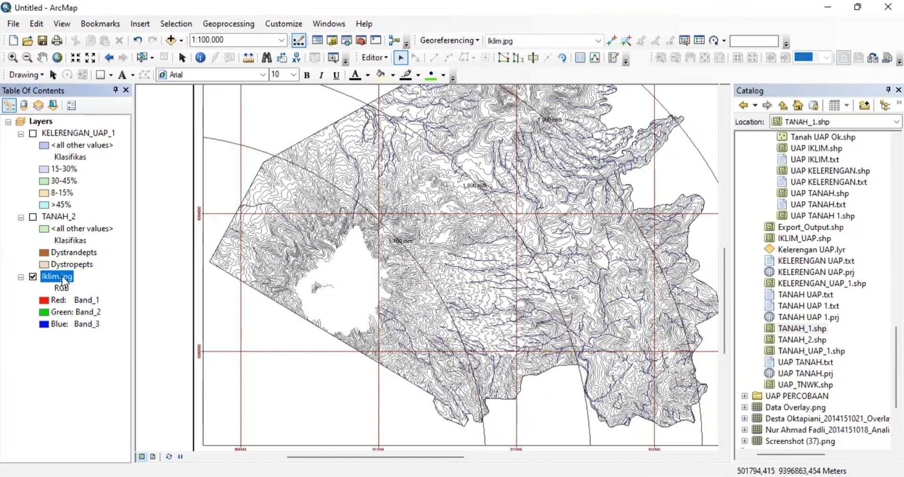
right_click(65, 279)
left_click(121, 141)
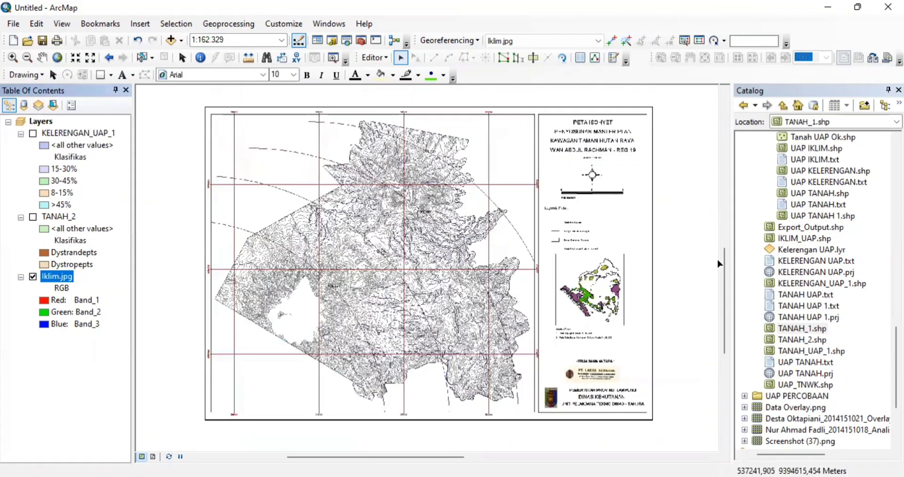
left_click(802, 240)
- Add IKLIM_UAP.shp to the map and symbolise it as Hollow with a Mars Red outline, width 2
left_click_drag(802, 242, 431, 259)
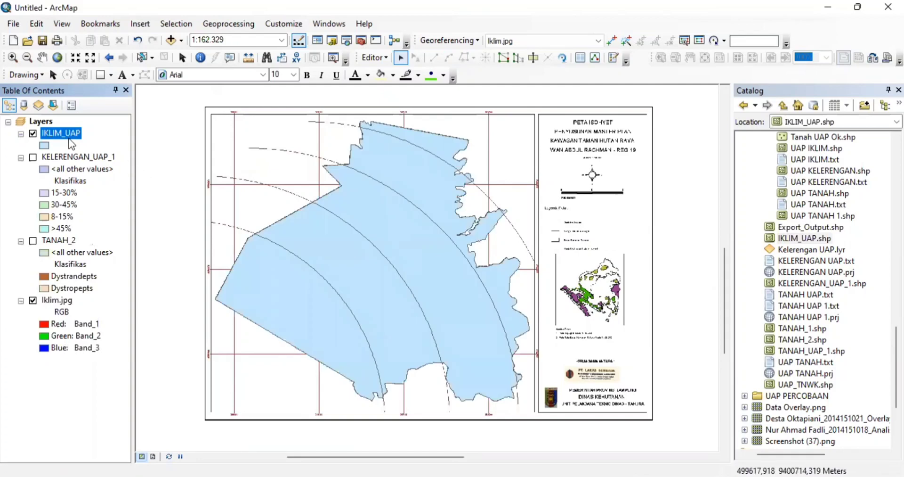
left_click(46, 145)
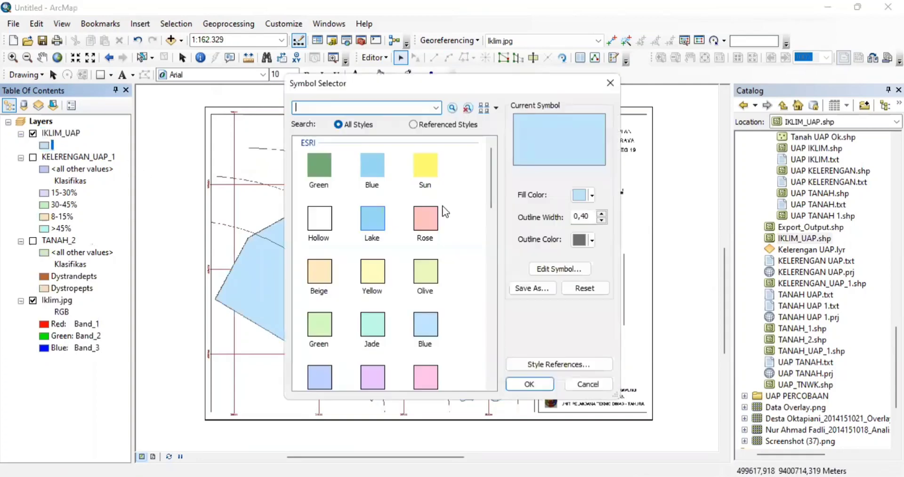
left_click(316, 215)
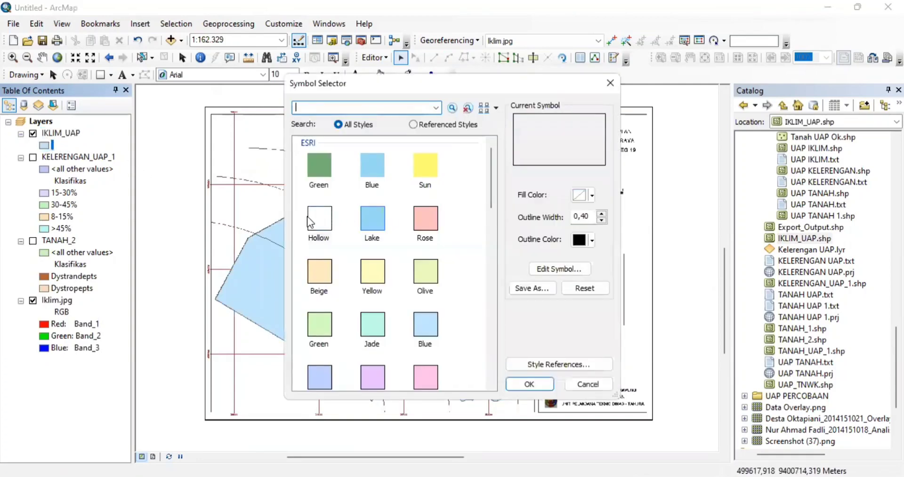
left_click(589, 241)
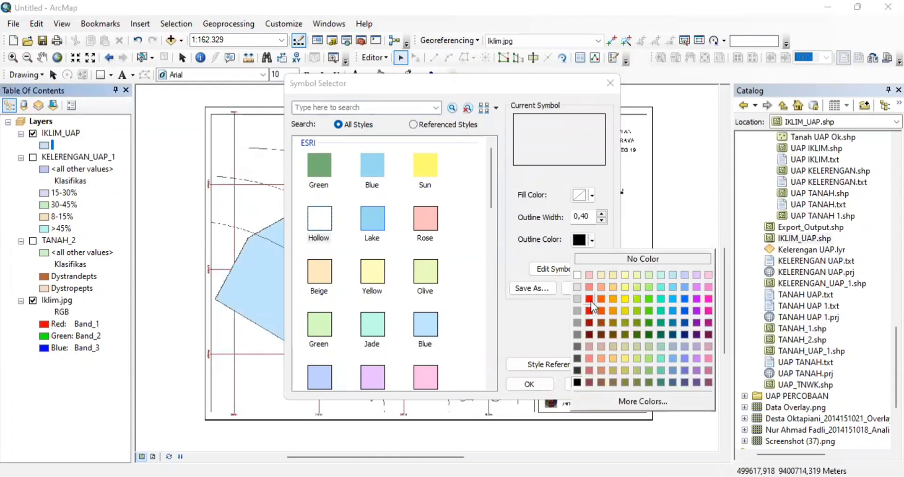
left_click(589, 300)
left_click(602, 213)
left_click(603, 213)
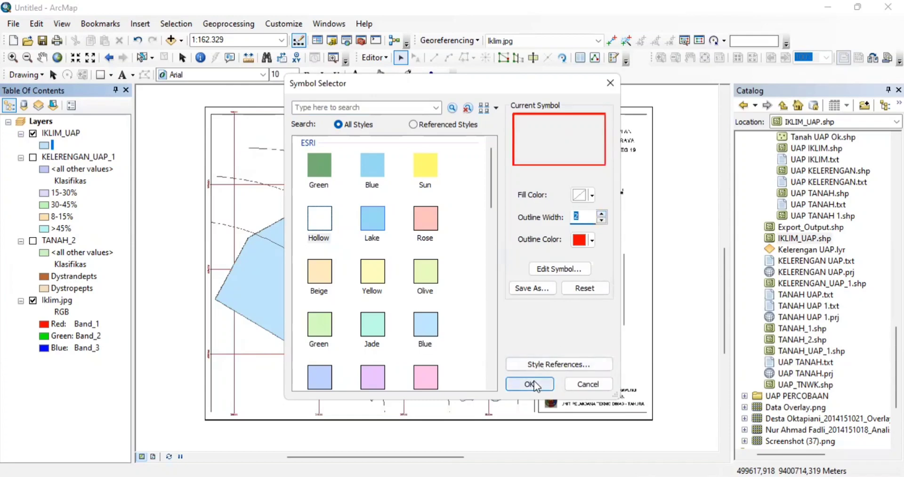
left_click(535, 385)
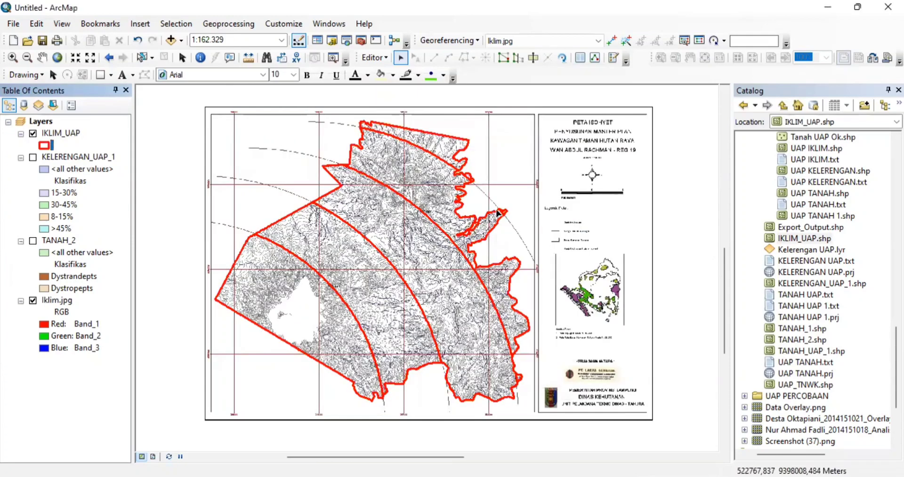
left_click(62, 133)
- Open the IKLIM_UAP attribute table and stop editing, discarding unsaved edits
right_click(72, 137)
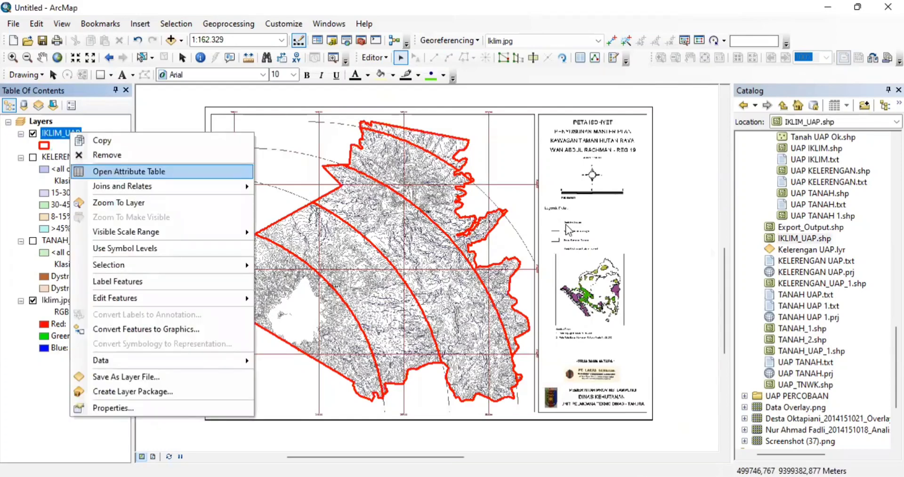
left_click(116, 173)
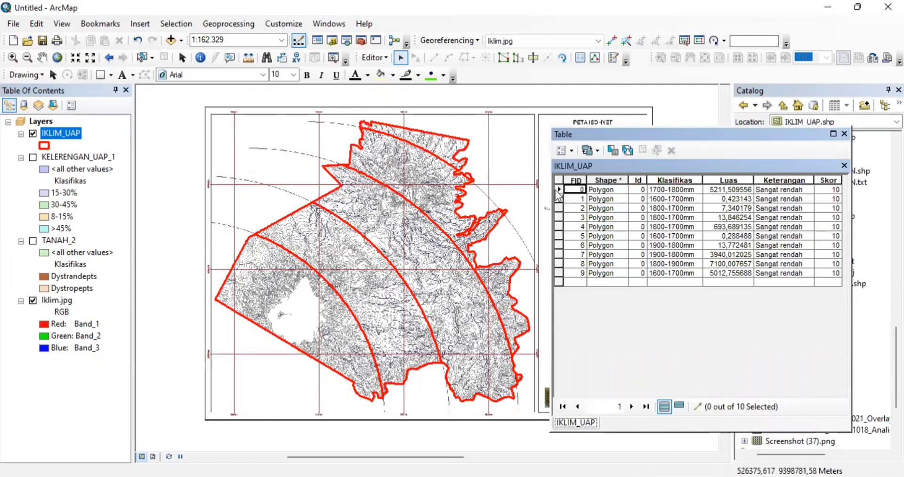
left_click(372, 57)
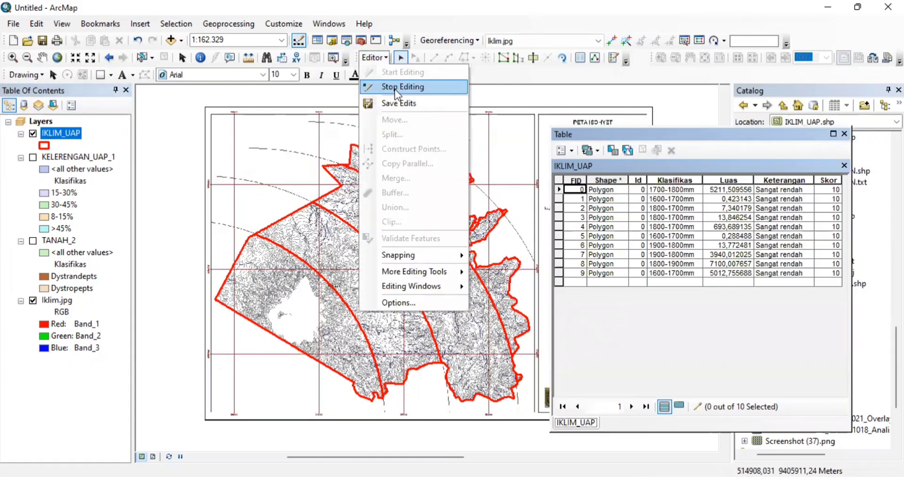
left_click(394, 89)
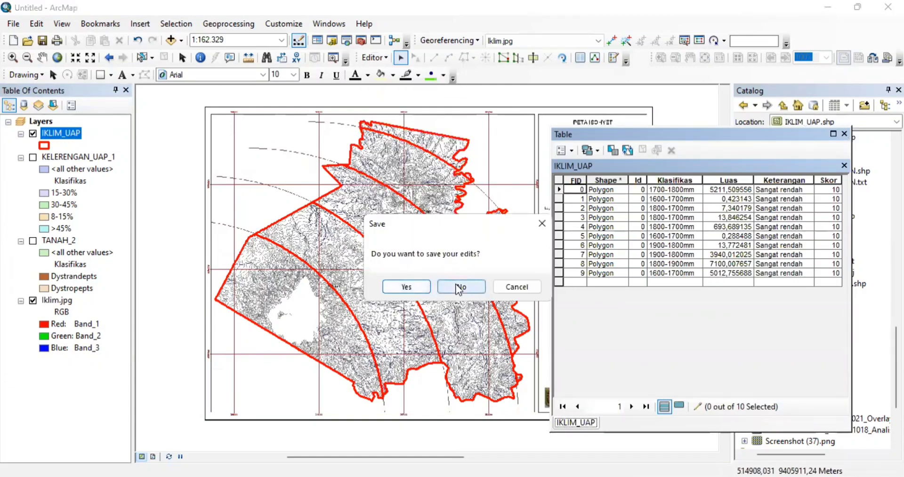
left_click(459, 288)
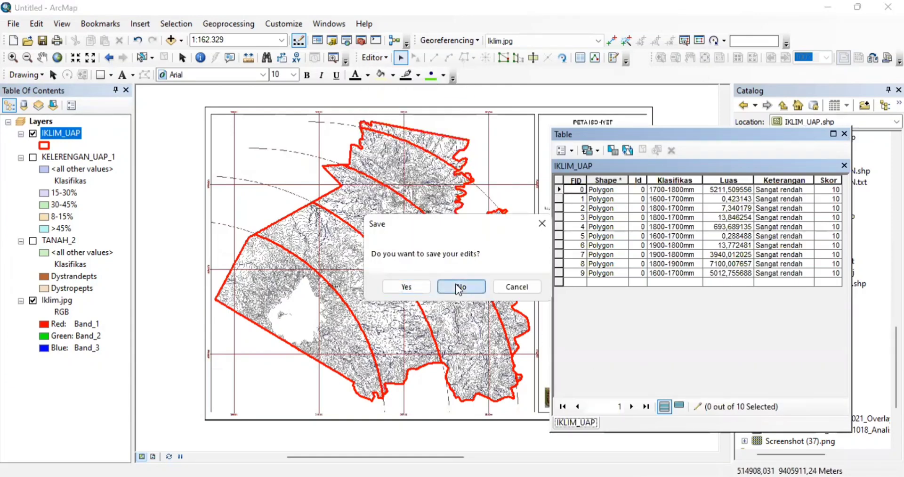
- Highlight the FID 0, 2, 1, 3, 5, 7, 8 and 9 polygons, then close the attribute table
left_click(559, 190)
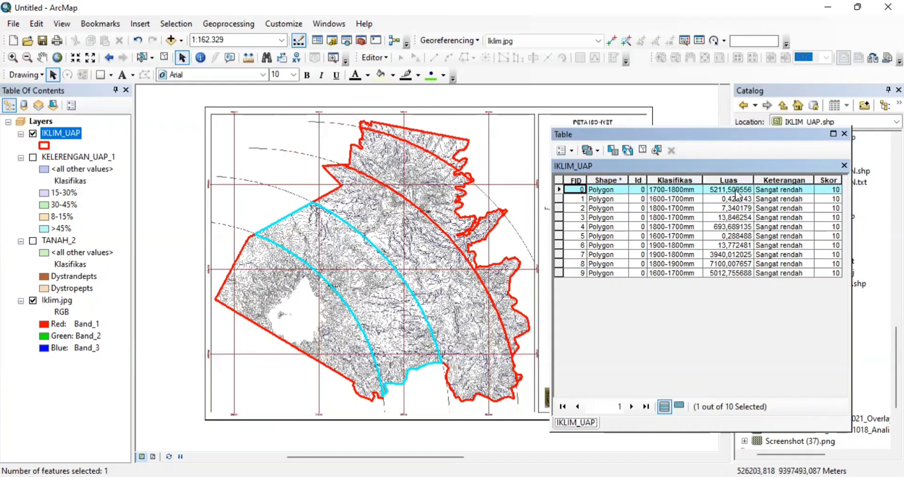
left_click(558, 206)
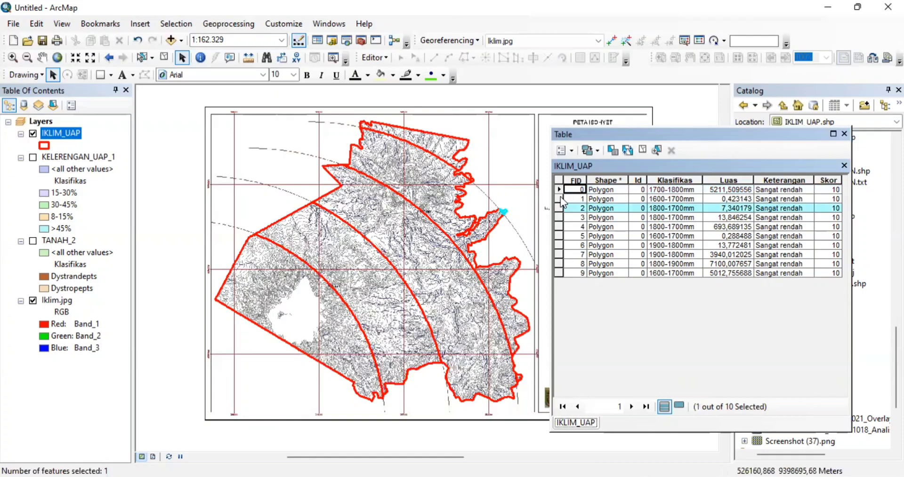
left_click(560, 198)
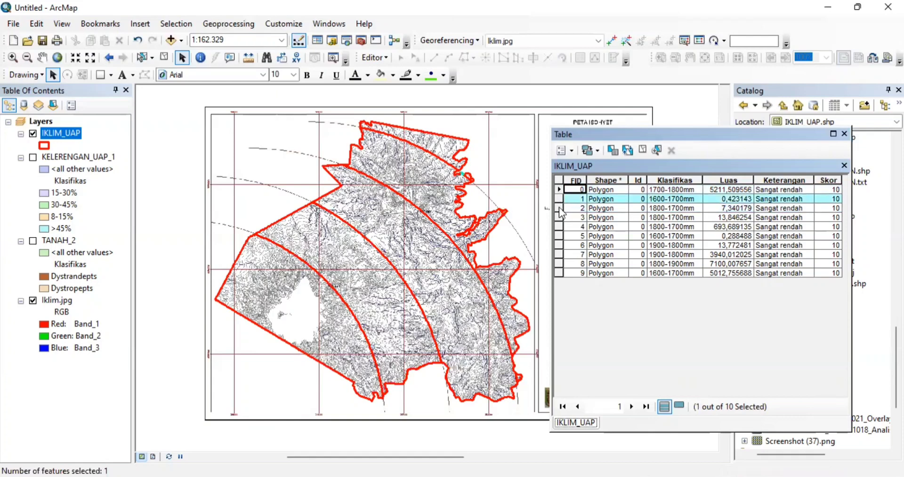
left_click(556, 217)
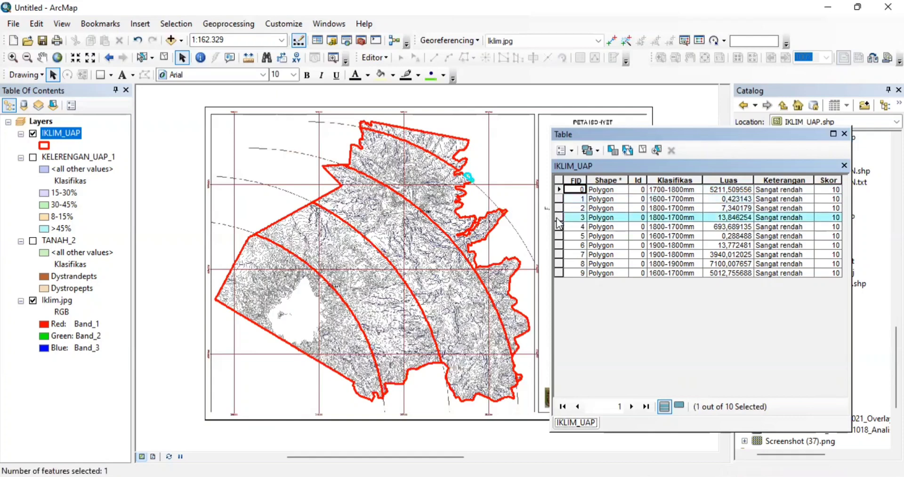
left_click(559, 235)
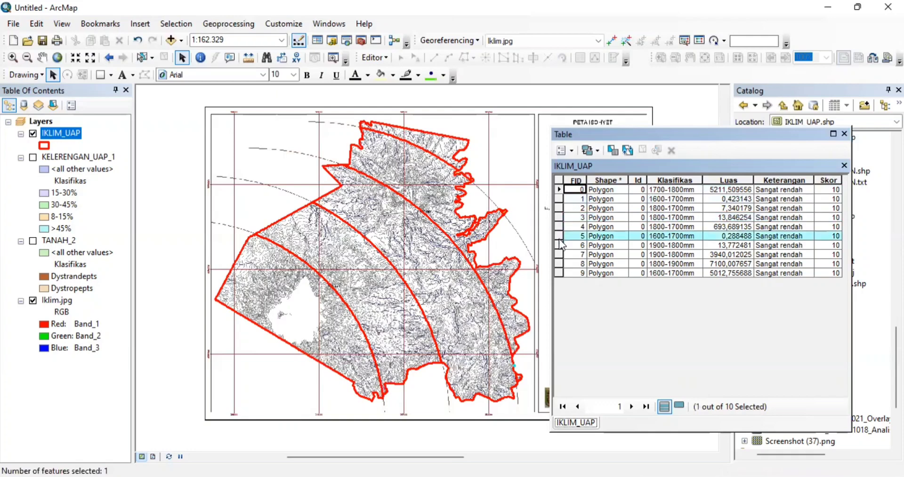
left_click(559, 256)
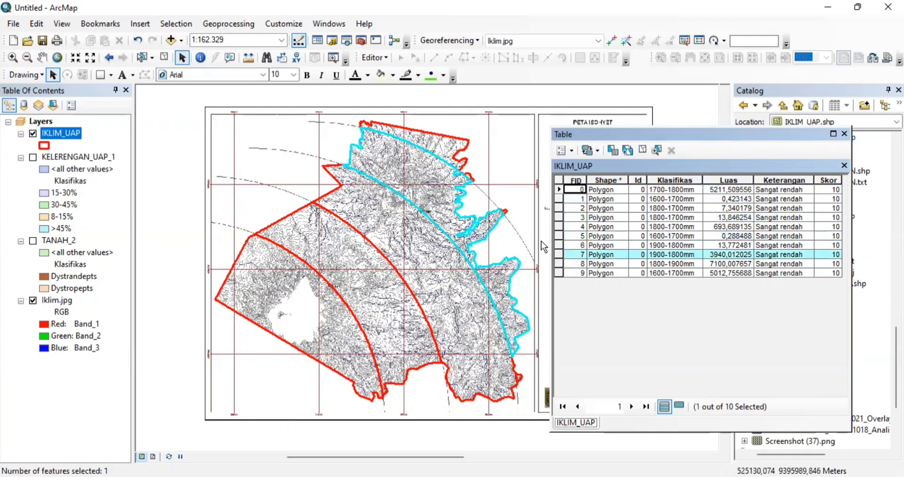
left_click(558, 264)
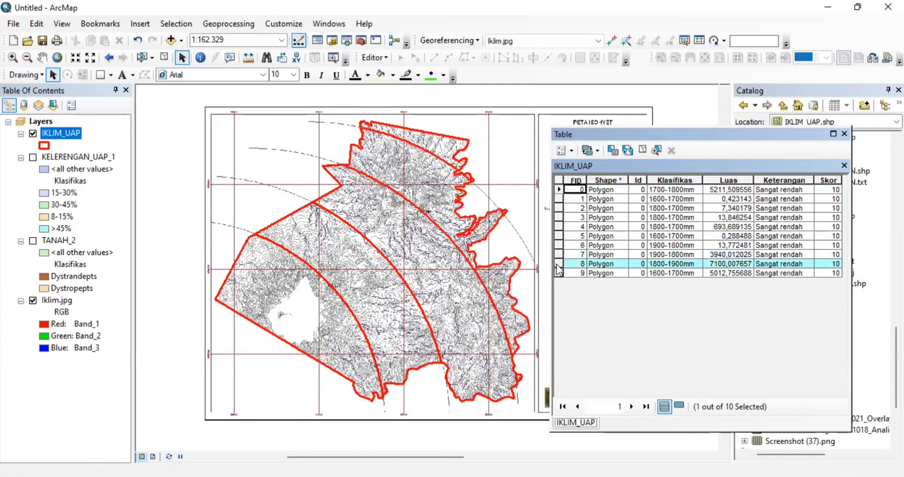
left_click(558, 275)
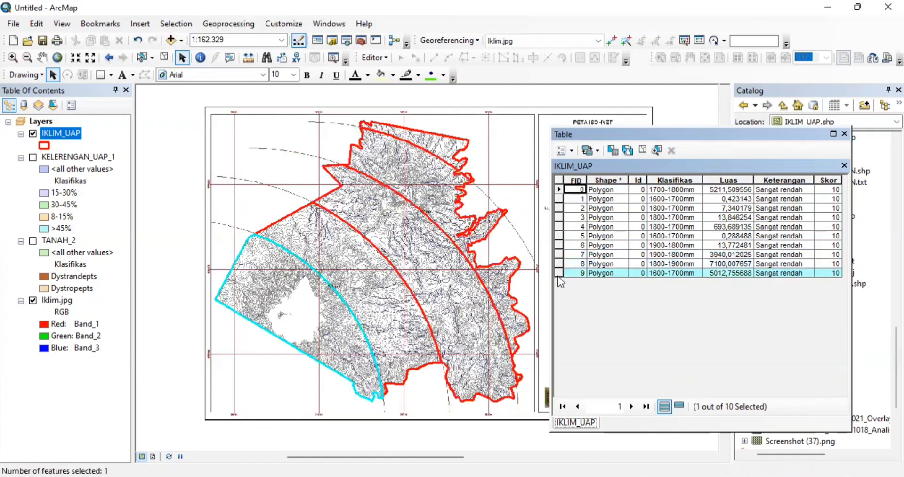
left_click(844, 134)
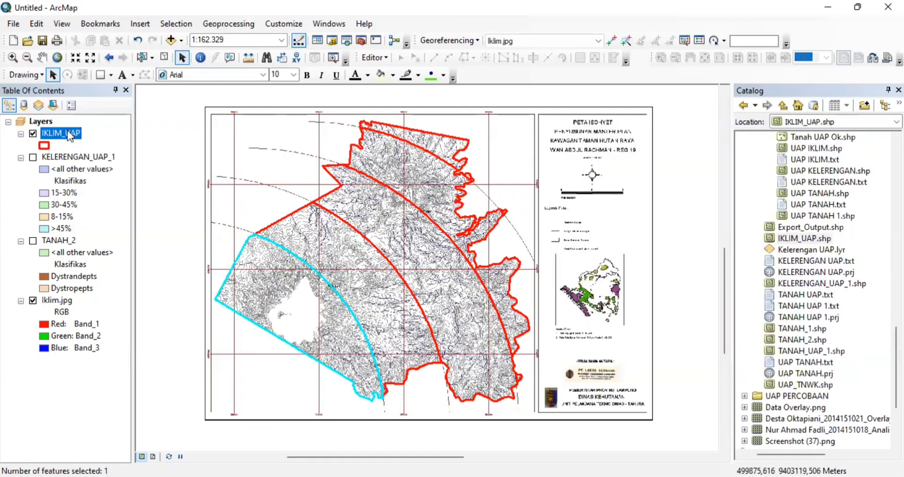
- Review the IKLIM_UAP layer properties and attribute table, closing both without changes
right_click(69, 132)
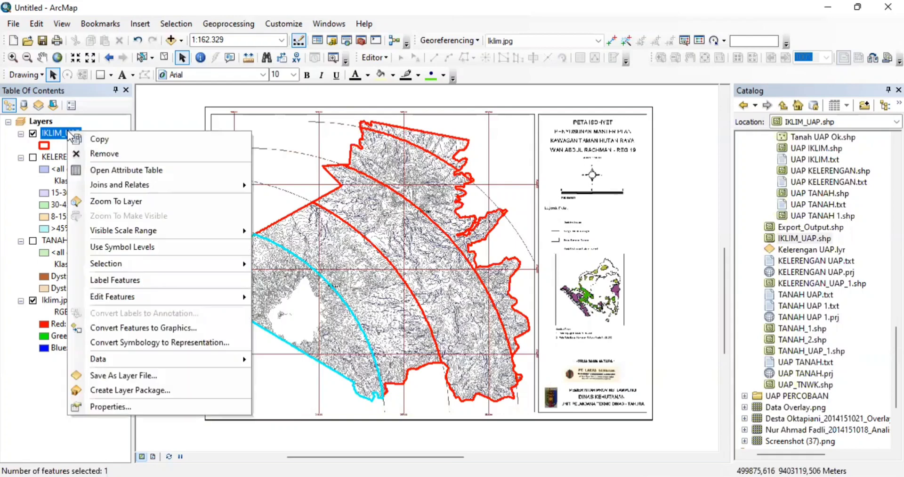
left_click(129, 401)
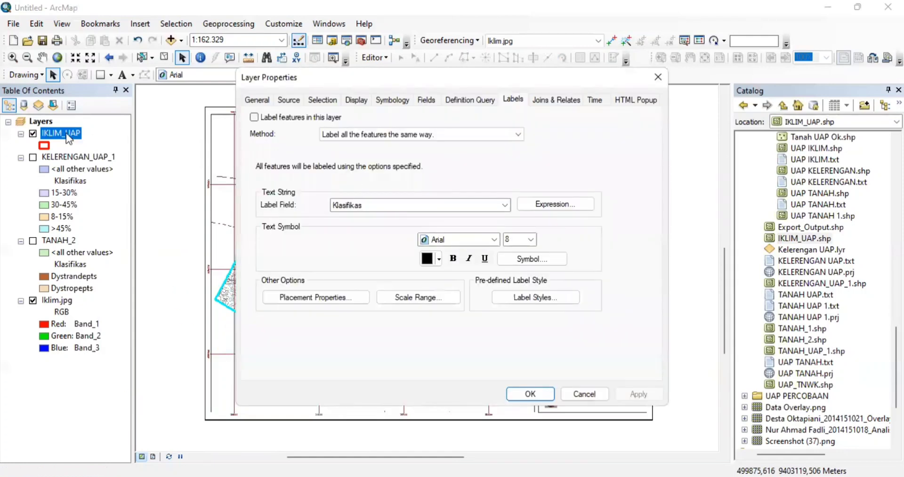
left_click(658, 81)
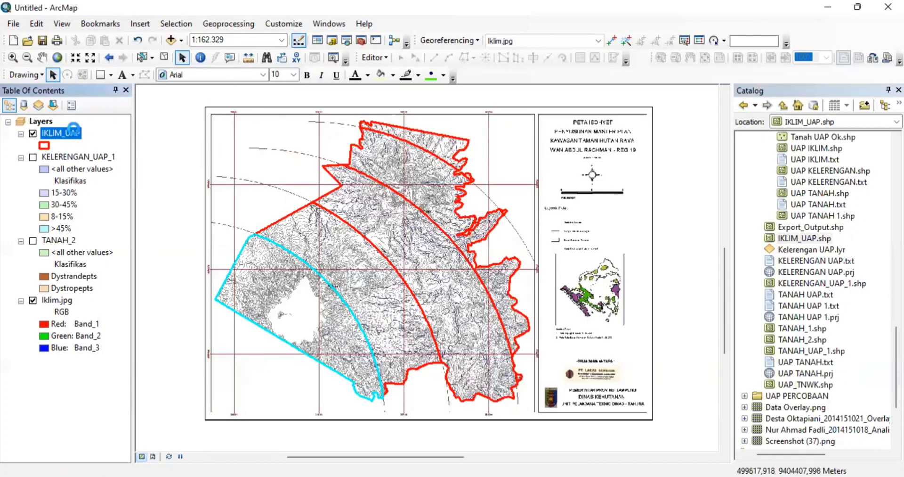
right_click(76, 135)
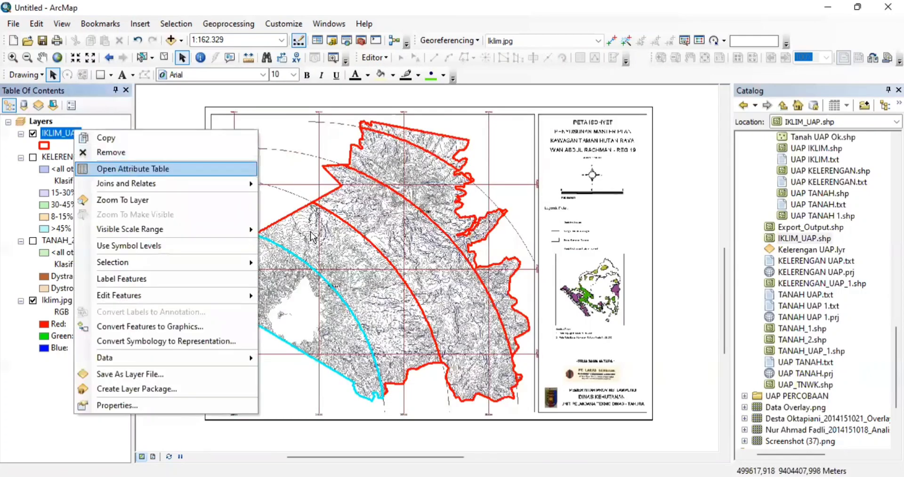
key("Return")
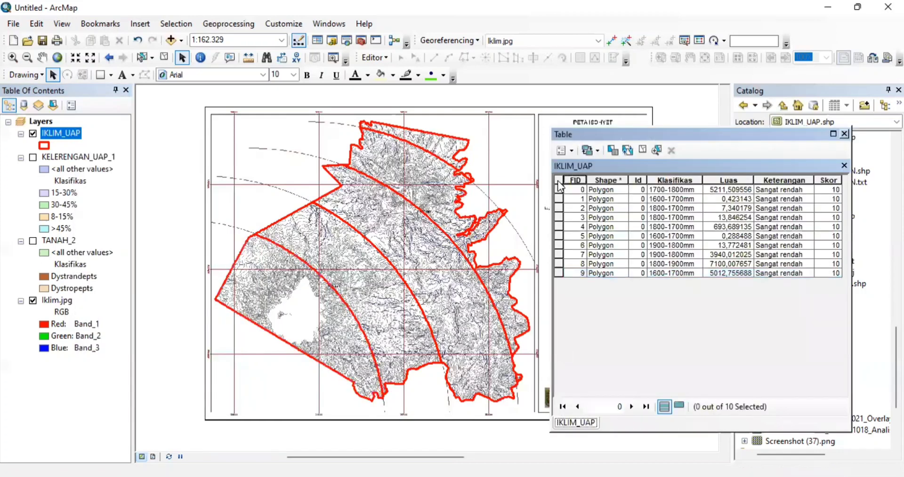
left_click(843, 135)
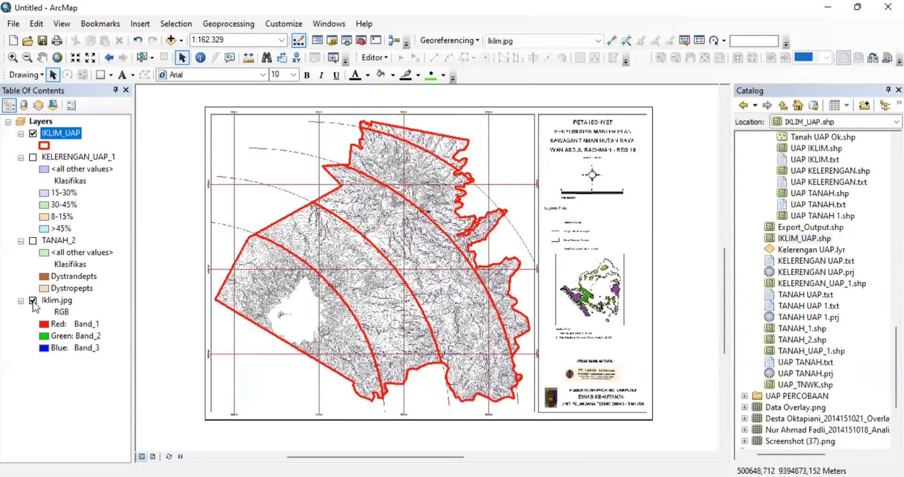
- Uncheck the Iklim.jpg layer so only the red IKLIM_UAP outlines show
left_click(35, 303)
left_click(33, 300)
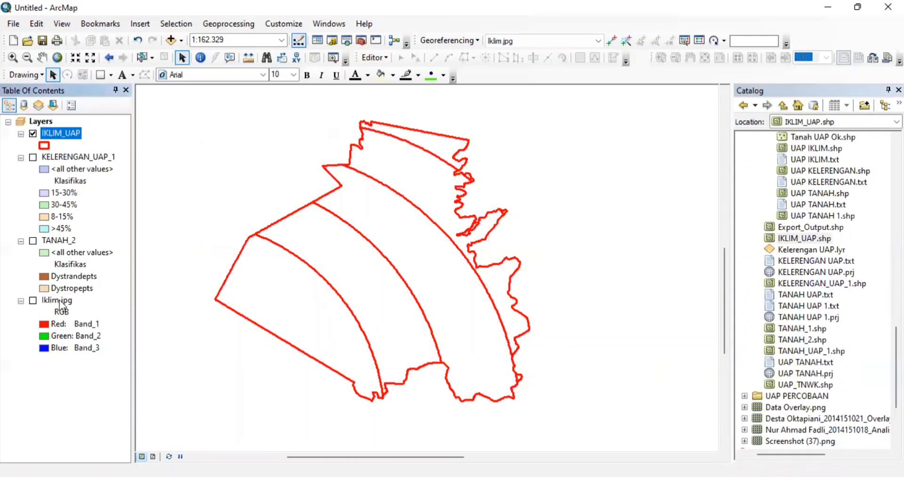
left_click(59, 299)
right_click(59, 300)
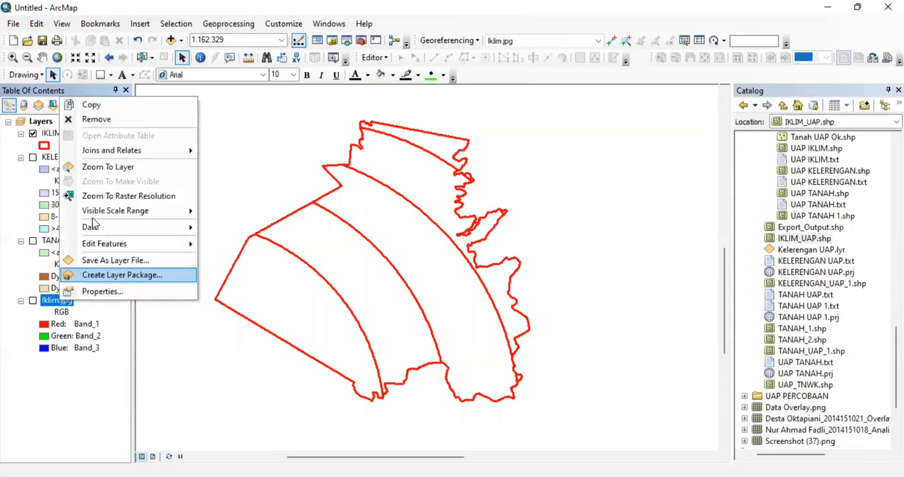
- Remove the Iklim.jpg layer and bring up the IKLIM_UAP layer properties
left_click(109, 121)
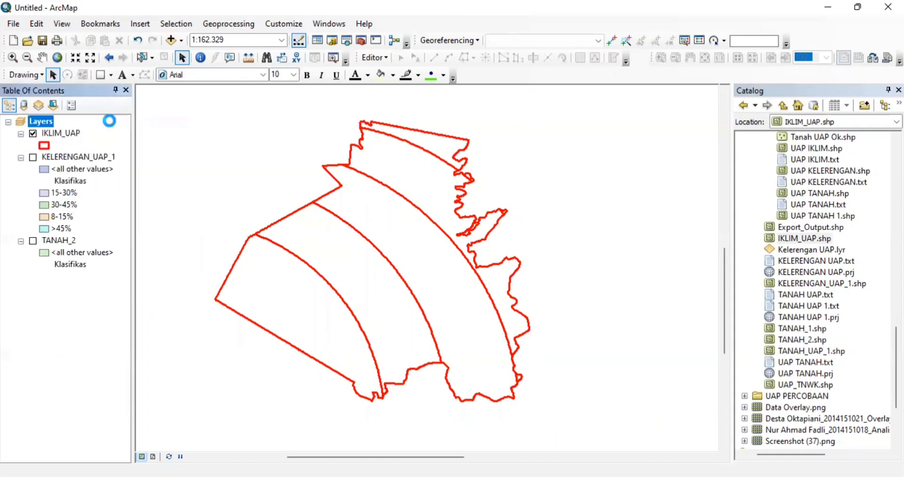
left_click(74, 136)
right_click(75, 136)
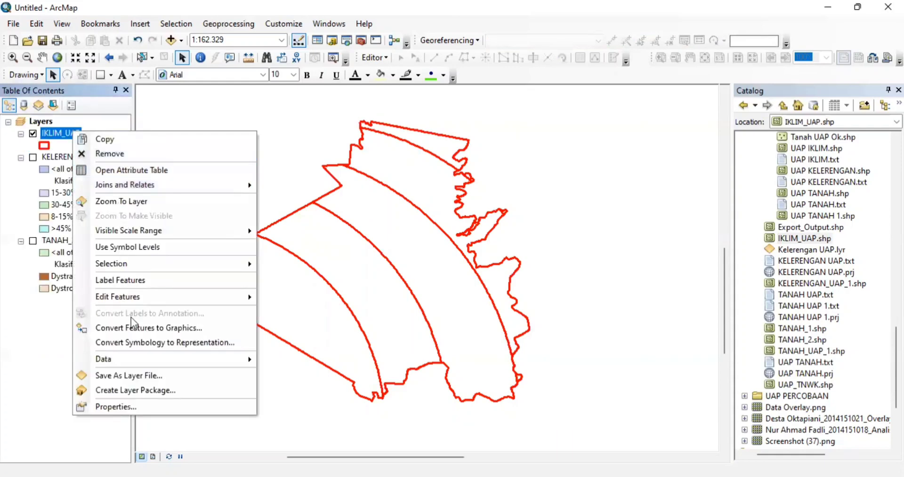
left_click(126, 417)
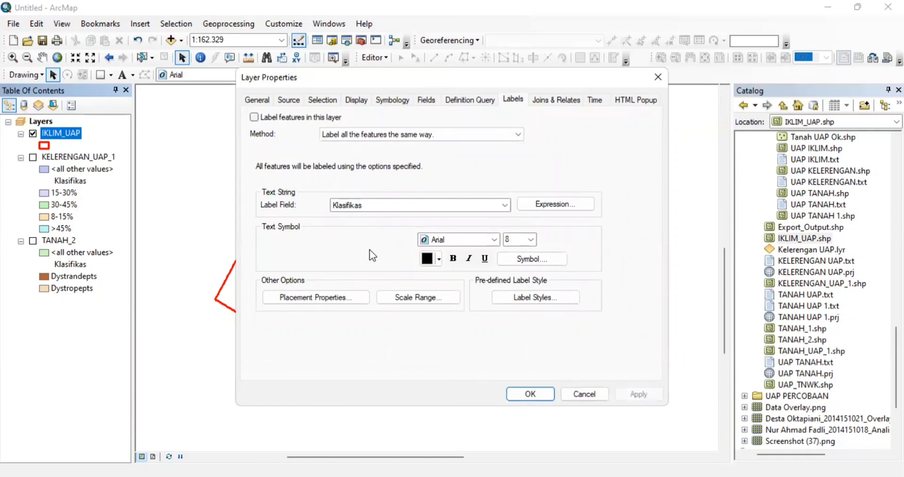
- Label by Klasifikas, removing duplicate labels and placing labels only inside polygons
left_click(409, 208)
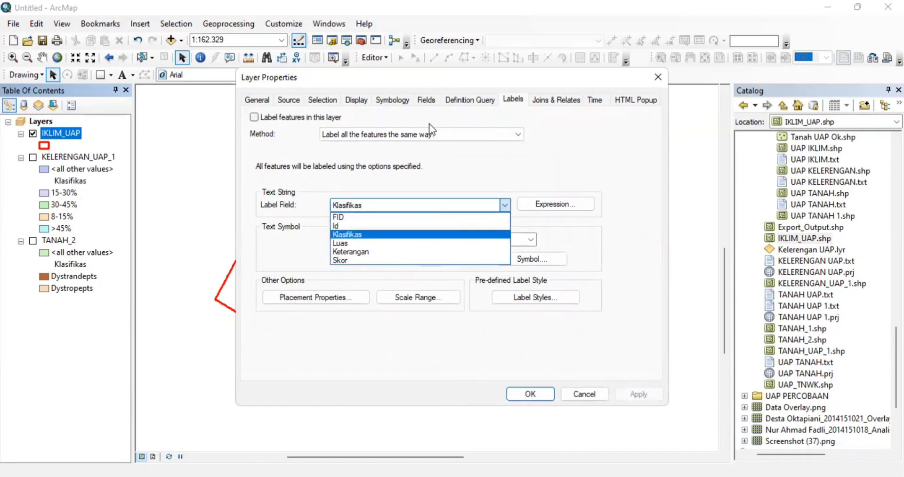
left_click(474, 235)
left_click(321, 295)
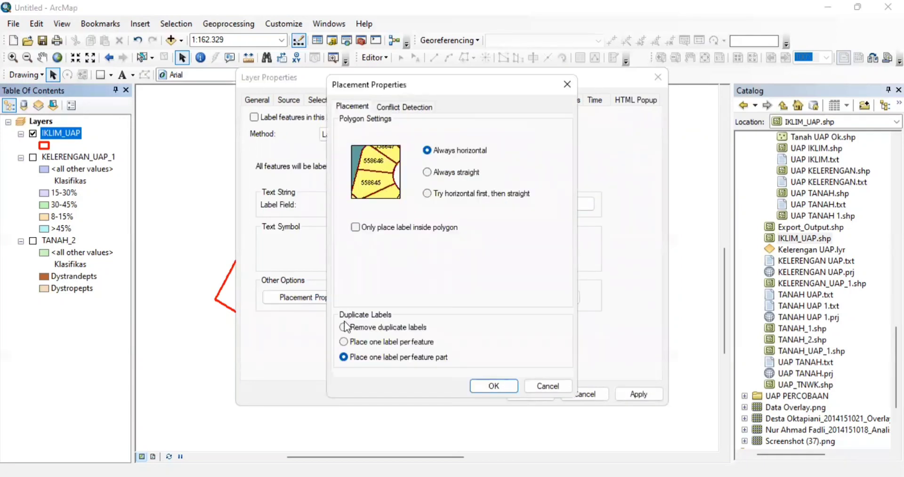
left_click(344, 324)
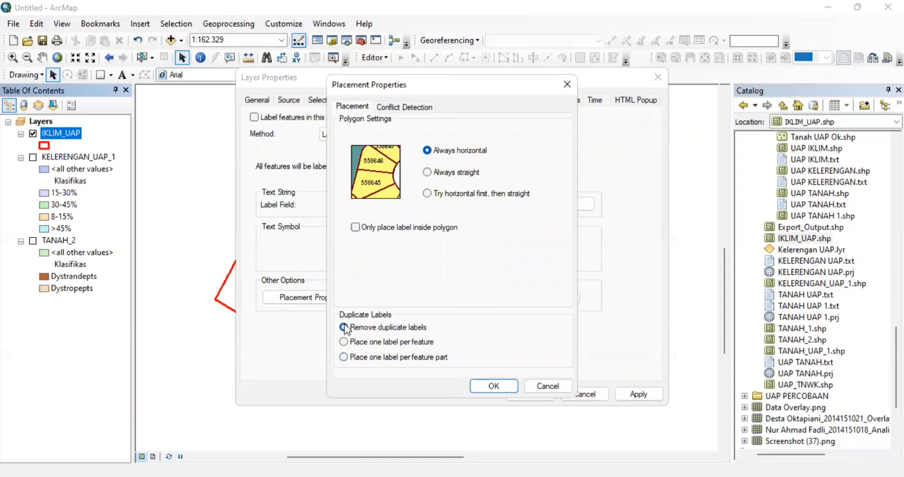
left_click(356, 227)
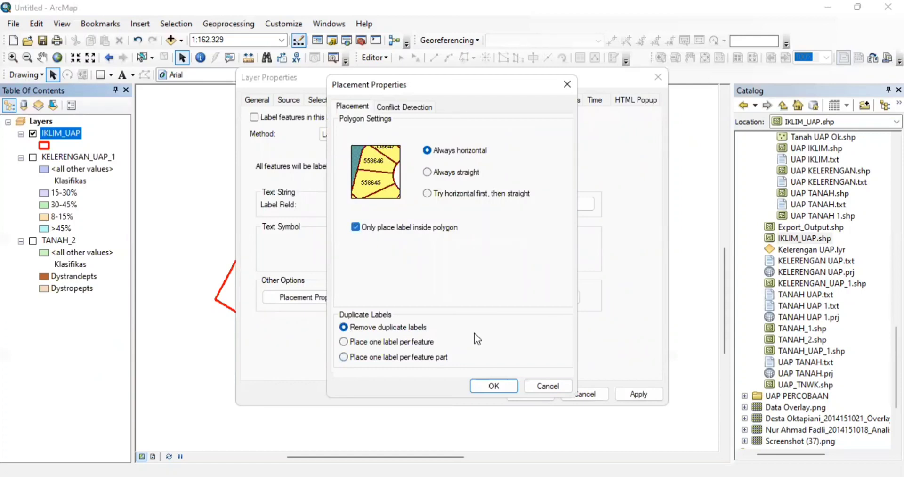
left_click(492, 389)
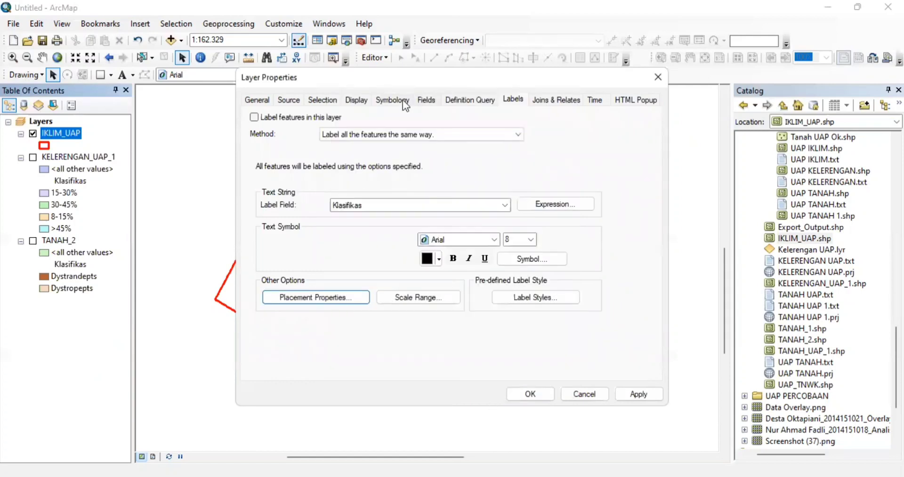
- Symbolise IKLIM_UAP by Unique values of Klasifikas, adding all values
left_click(403, 100)
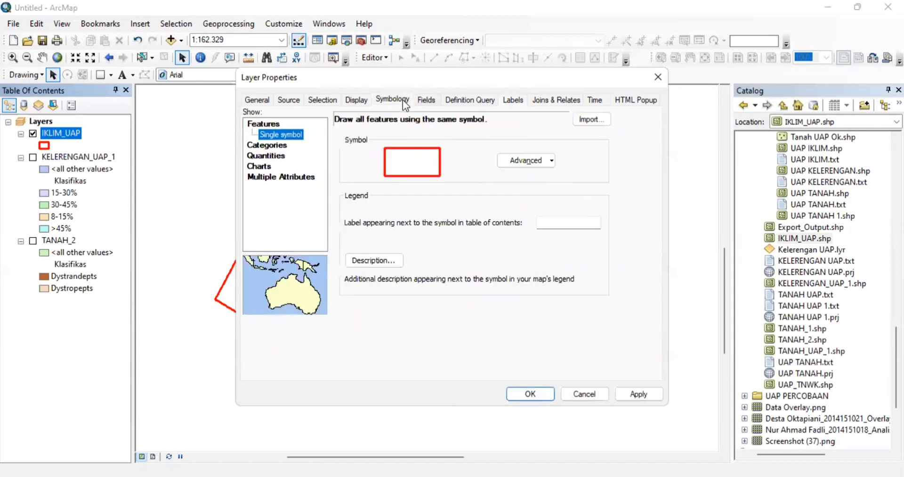
left_click(278, 144)
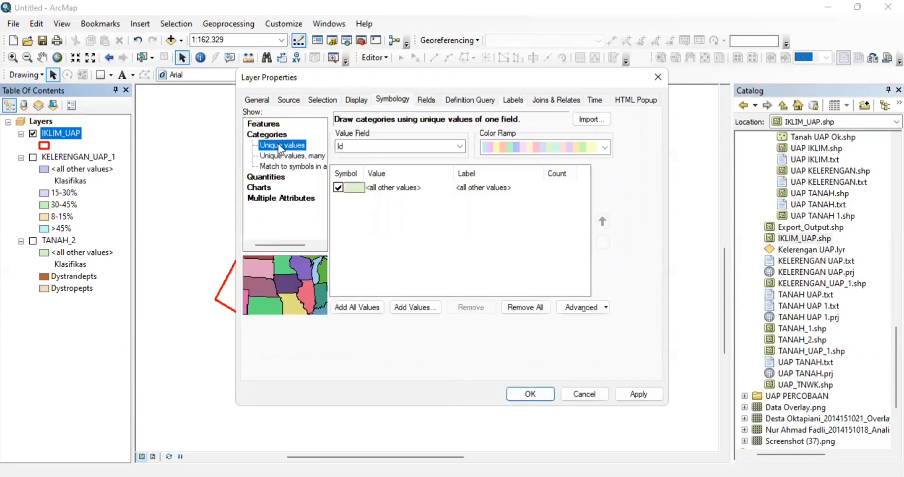
left_click(422, 148)
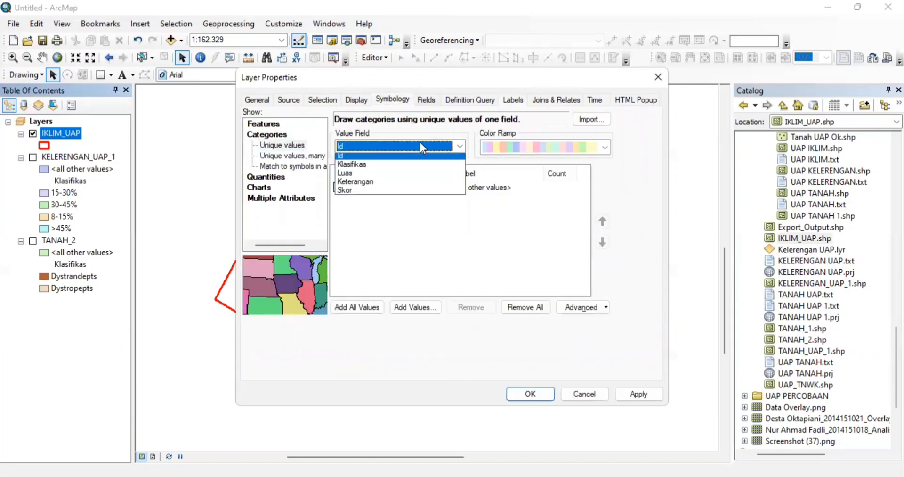
left_click(378, 168)
left_click(362, 305)
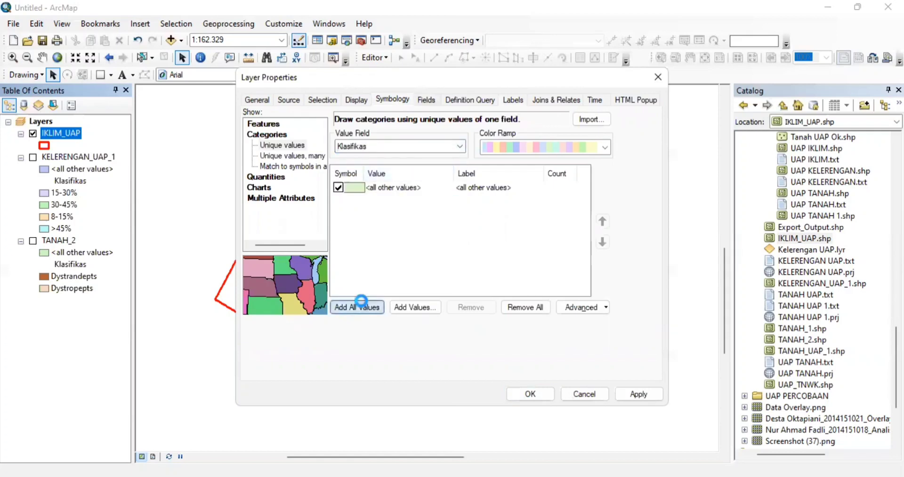
- Try grey, pastel and pink colour ramps, then apply a muted pastel ramp
left_click(604, 147)
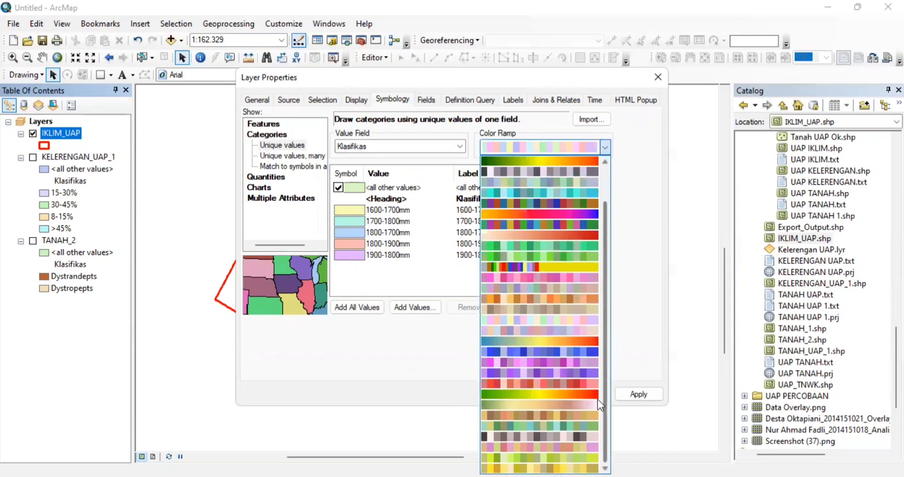
left_click(581, 440)
left_click(603, 147)
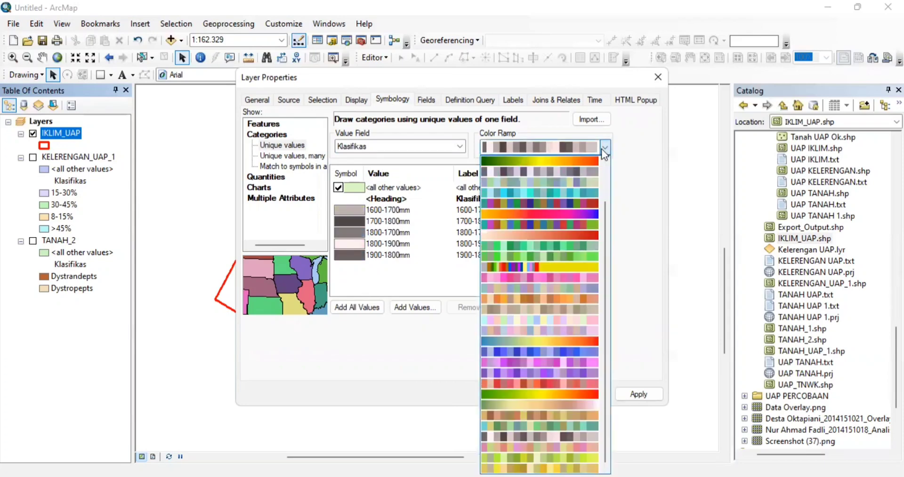
left_click(578, 320)
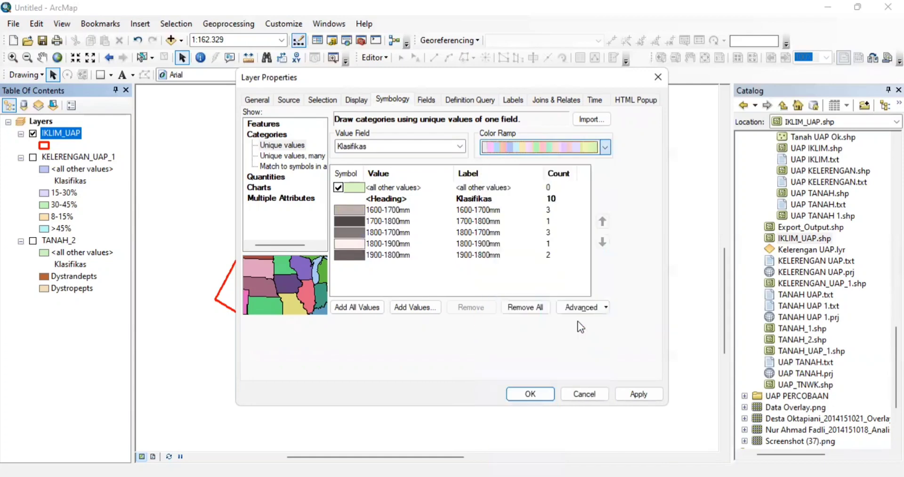
left_click(604, 149)
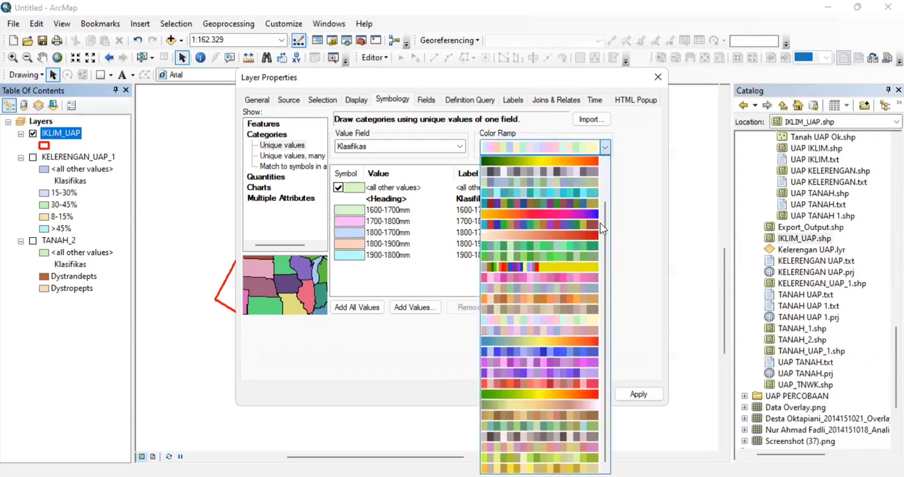
left_click(583, 281)
left_click(602, 149)
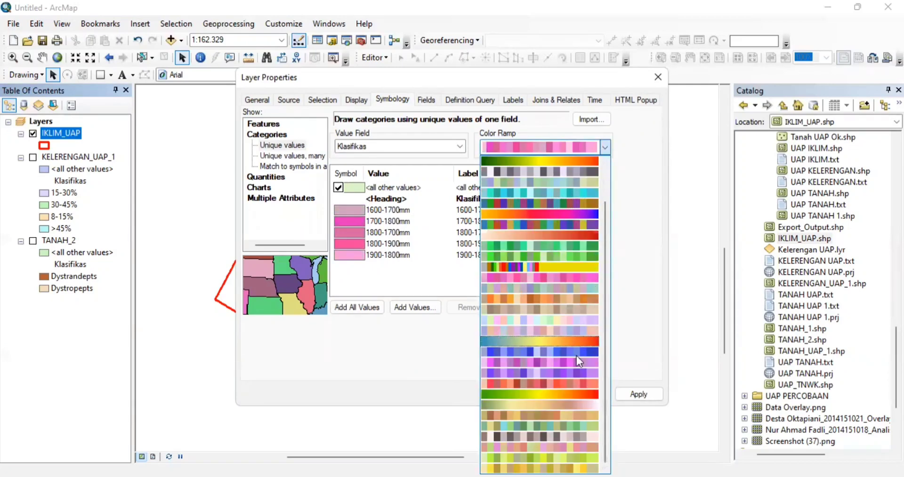
left_click(583, 180)
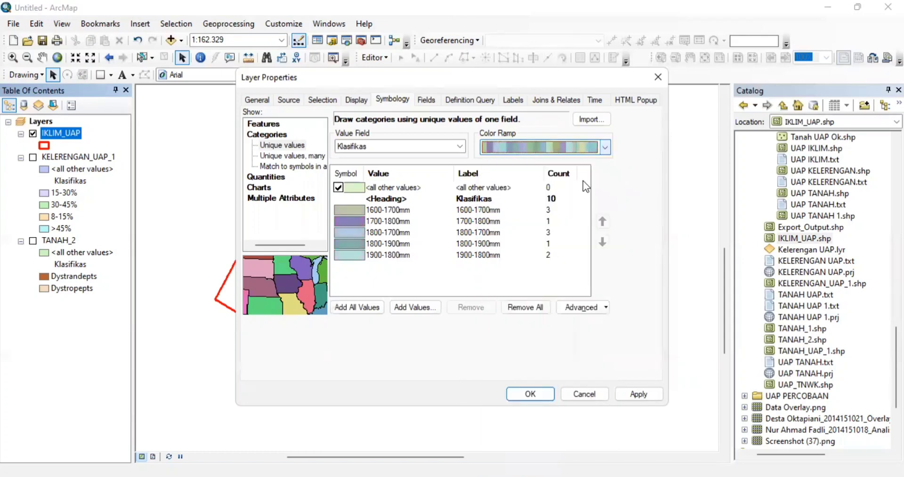
left_click(537, 395)
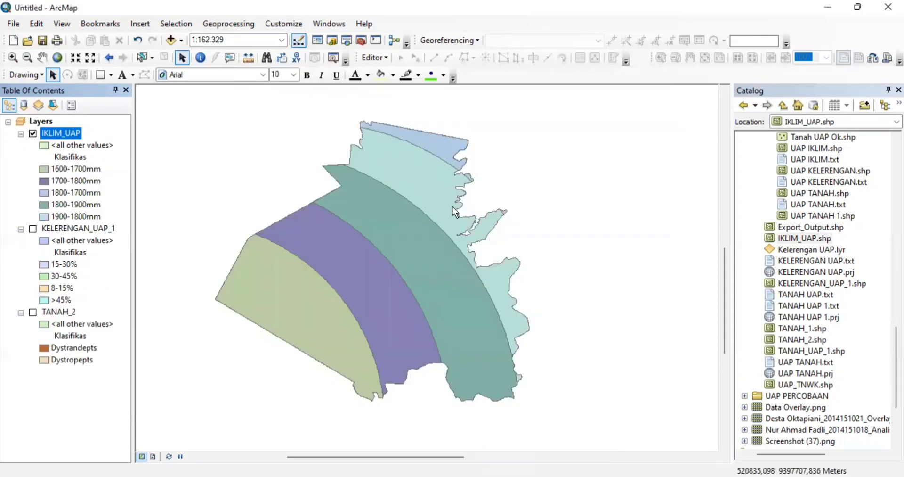
- Zoom the map to the IKLIM_UAP layer extent and toggle IKLIM_UAP off
right_click(64, 134)
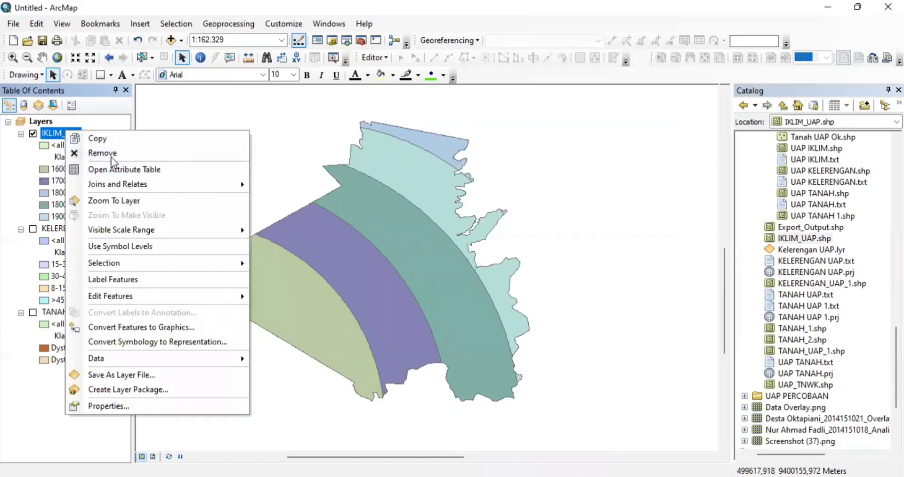
left_click(134, 201)
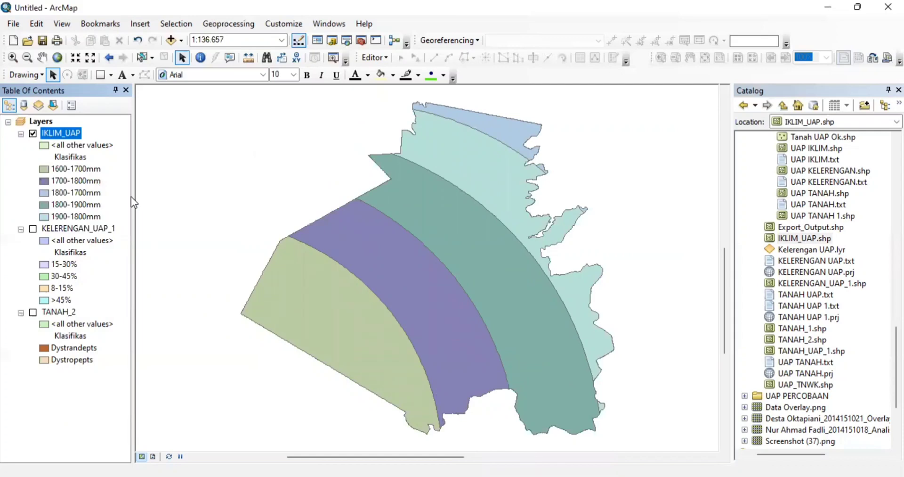
left_click(33, 134)
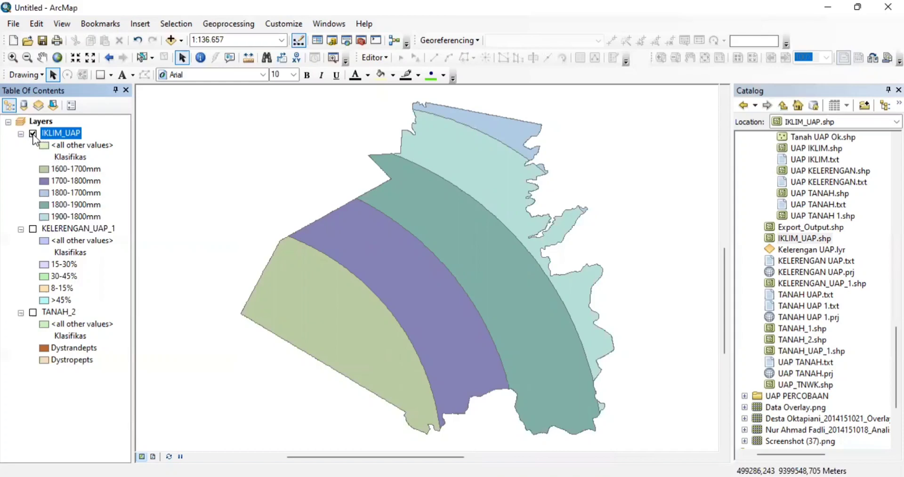
left_click(33, 134)
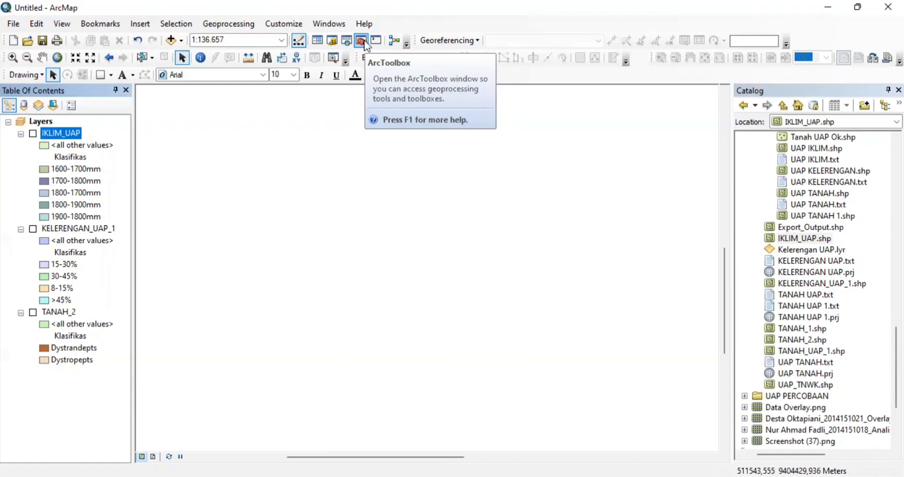
- Turn on IKLIM_UAP, KELERENGAN_UAP_1 and TANAH_2, and label the IKLIM_UAP features
left_click(33, 134)
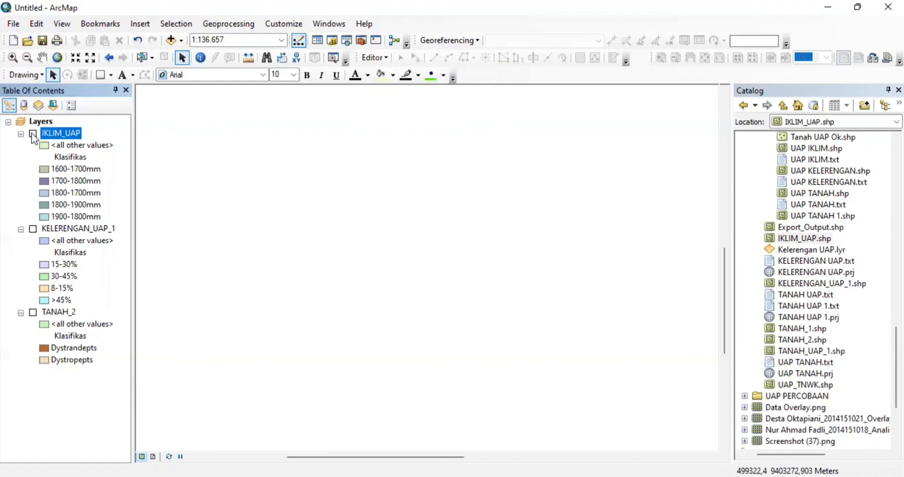
left_click(33, 229)
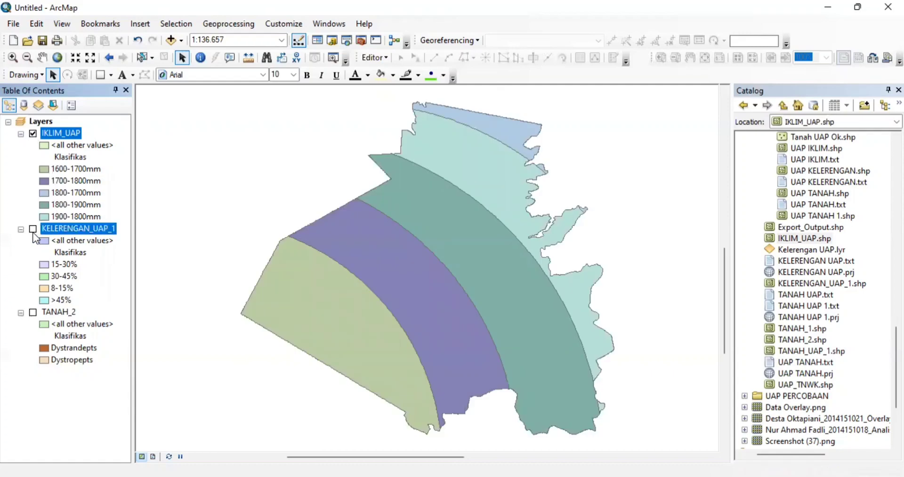
left_click(33, 313)
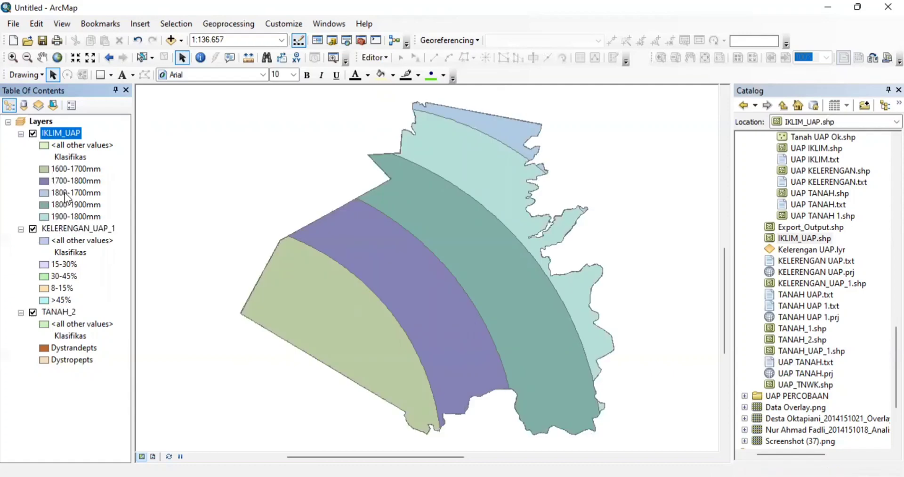
right_click(64, 130)
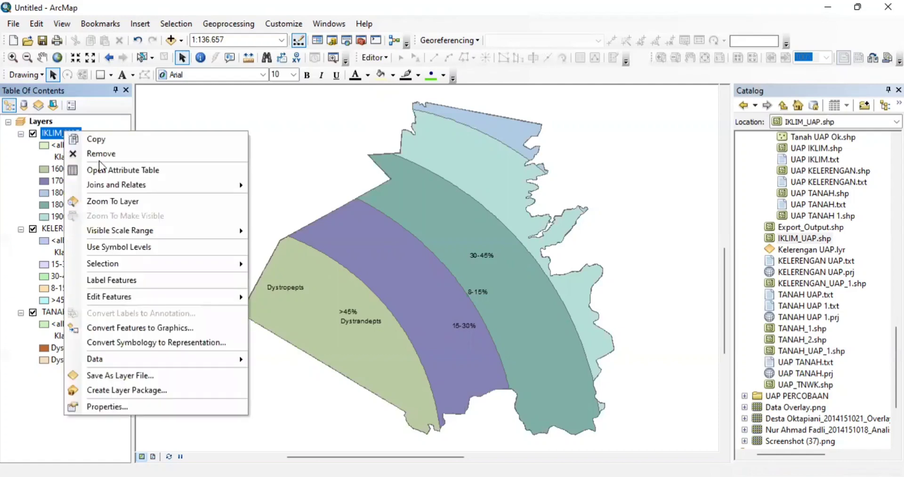
left_click(142, 279)
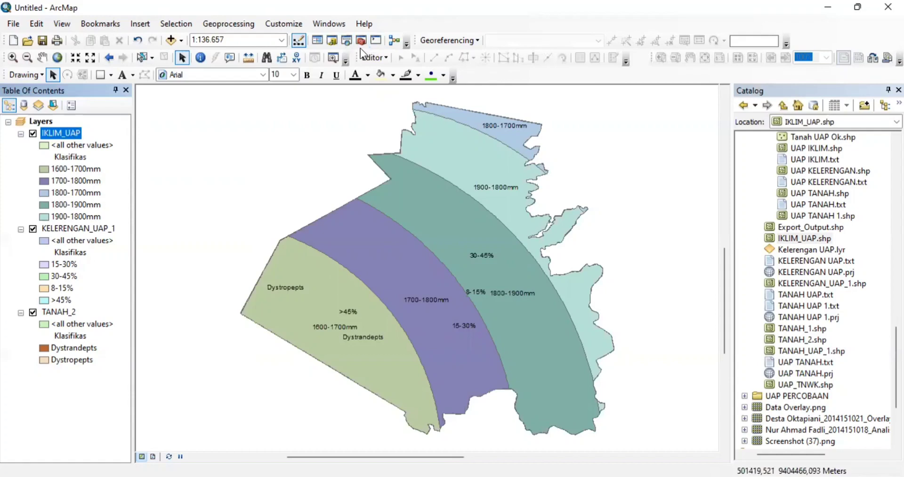
- Run Union on TANAH_2, KELERENGAN_UAP_1 and IKLIM_UAP, outputting TANAH_2_Union to Default.gdb
left_click(240, 25)
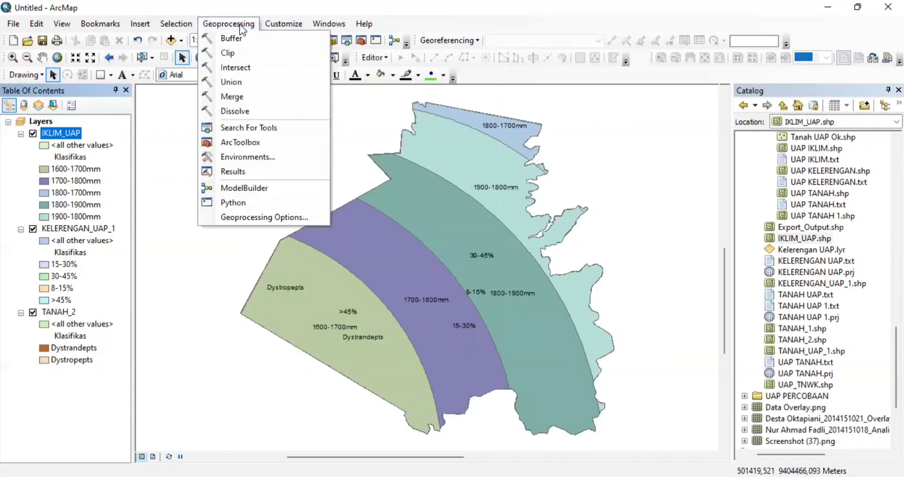
left_click(242, 83)
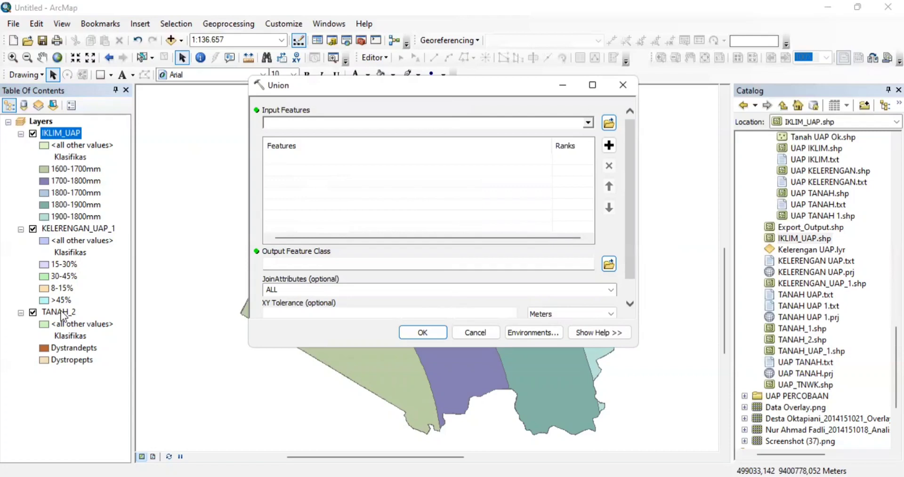
left_click_drag(63, 316, 274, 157)
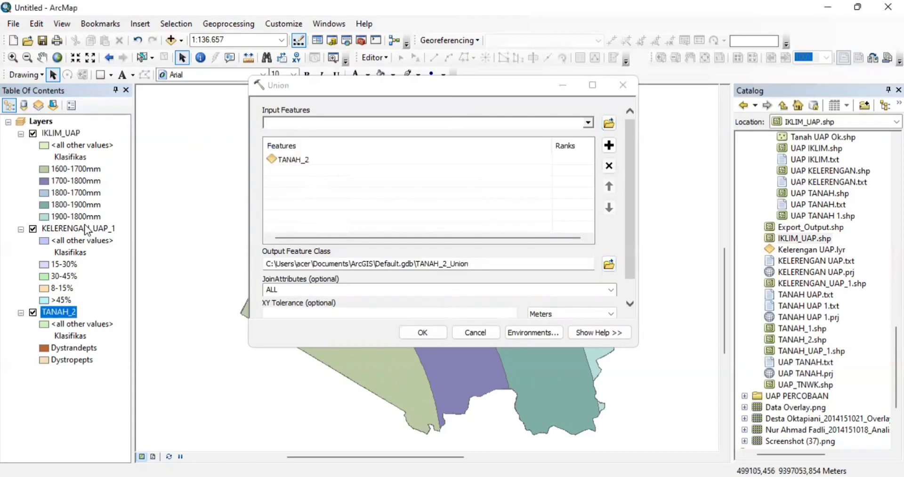
left_click_drag(87, 229, 283, 171)
left_click_drag(63, 133, 211, 184)
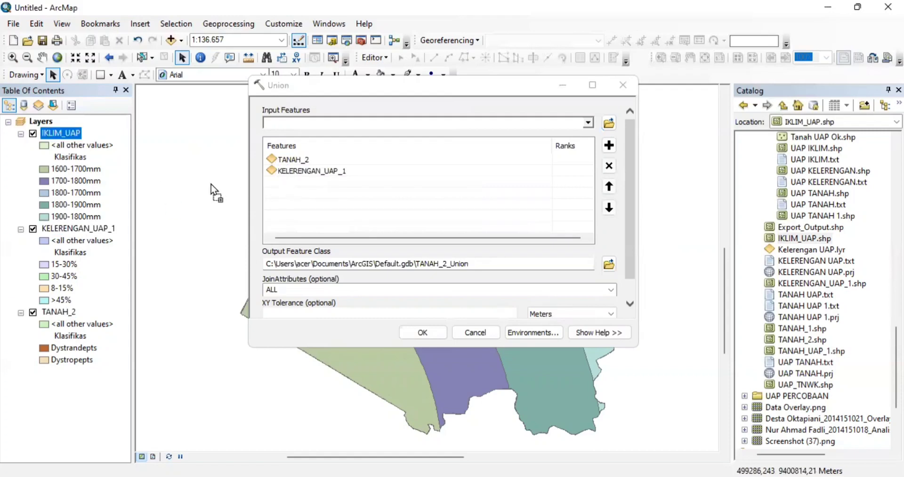
left_click_drag(282, 185, 280, 183)
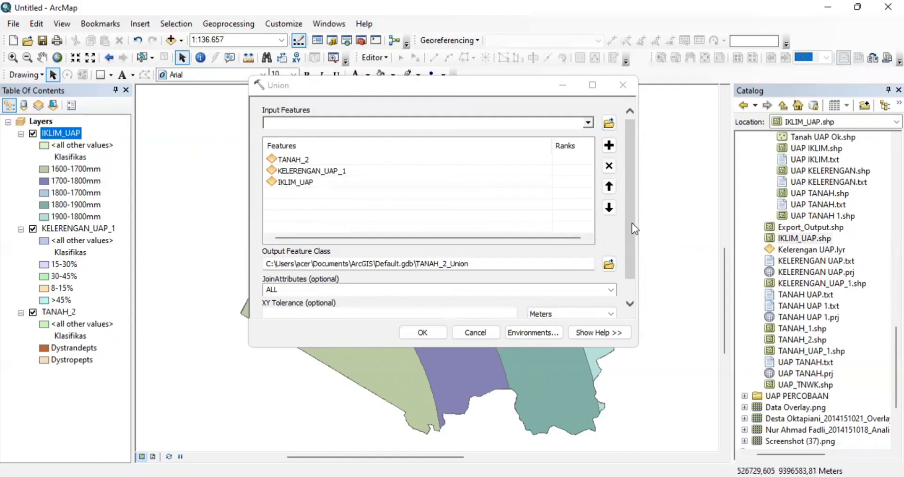
scroll(631, 226, "down", 2)
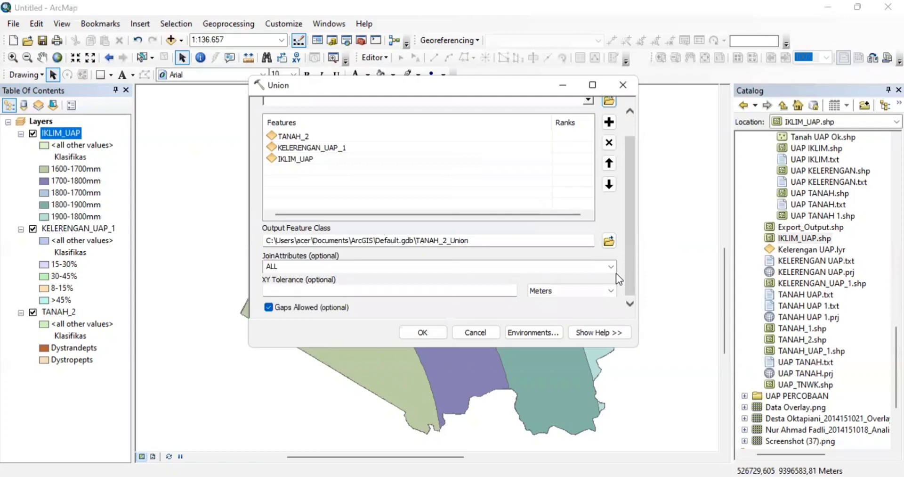
left_click(429, 332)
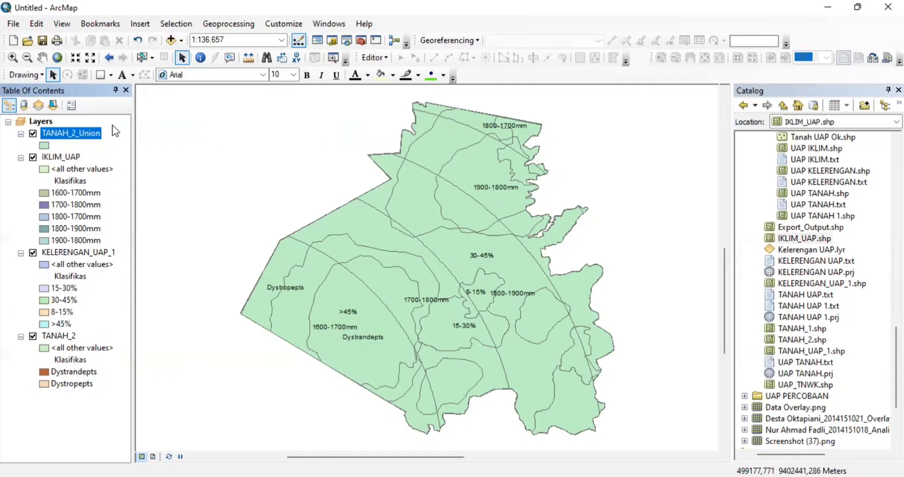
- Remove the IKLIM_UAP, KELERENGAN_UAP_1 and TANAH_2 layers from the map
left_click(64, 154)
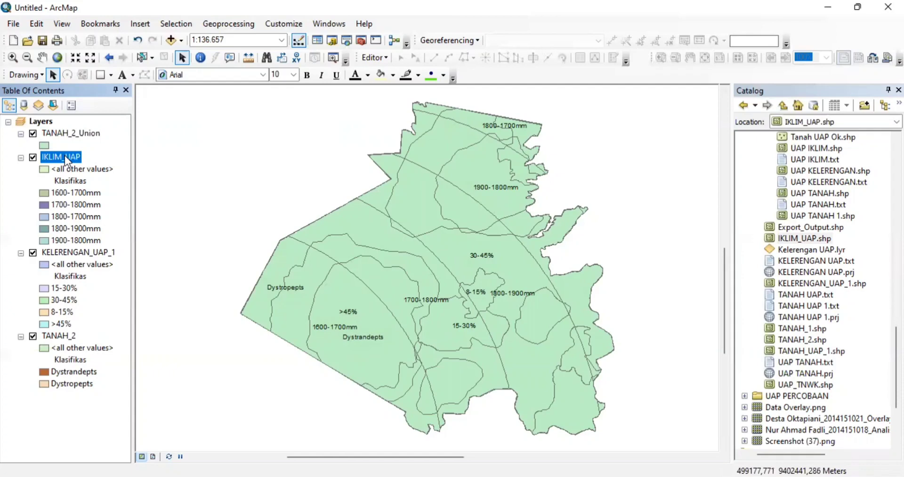
right_click(64, 155)
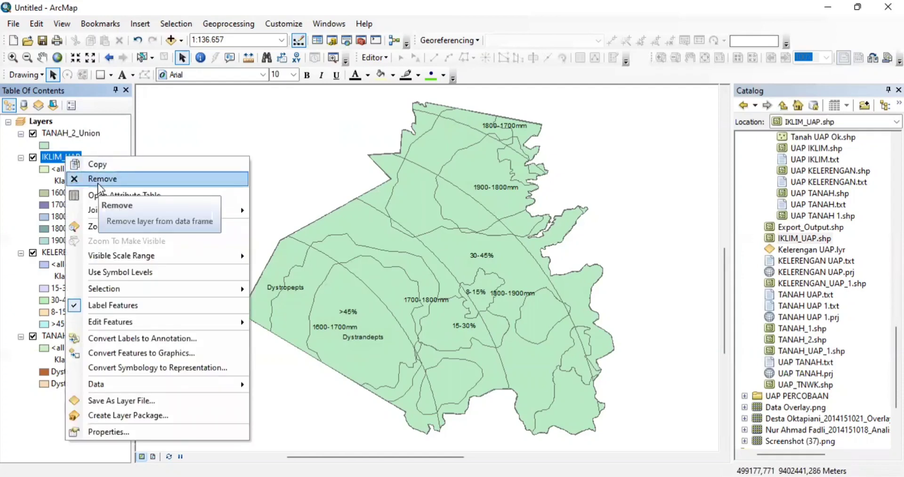
left_click(98, 182)
right_click(84, 157)
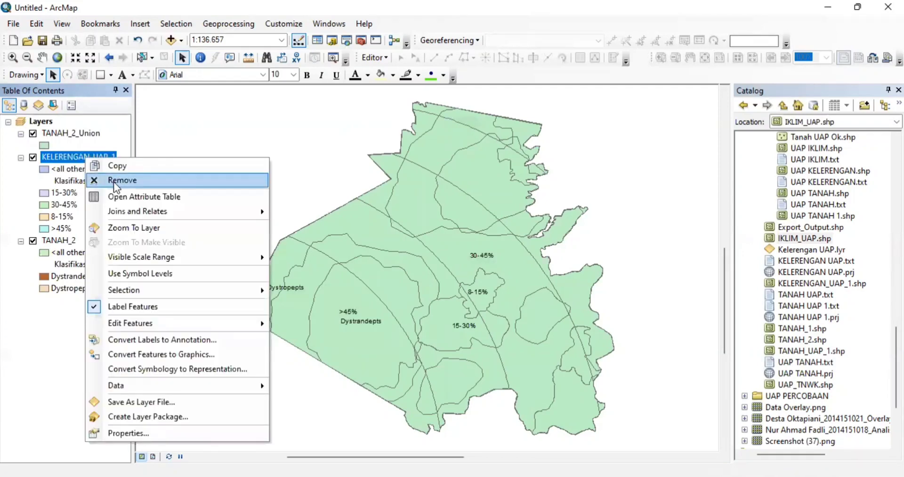
left_click(114, 182)
left_click(62, 158)
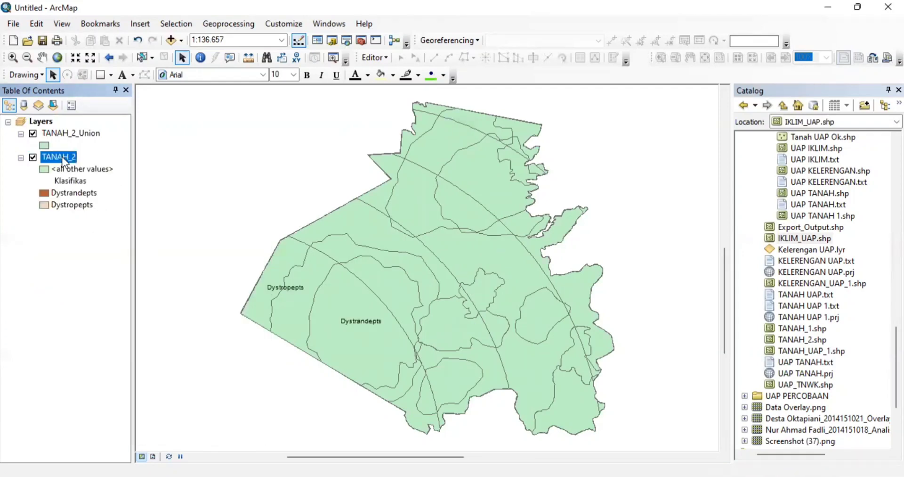
right_click(63, 159)
left_click(83, 182)
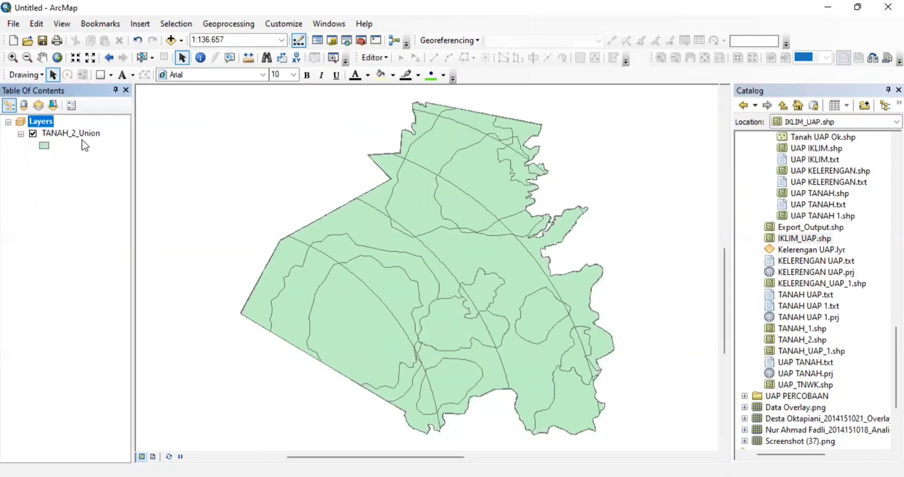
- Rename the TANAH_2_Union layer to 'Analisis Spasial UAP'
left_click(82, 137)
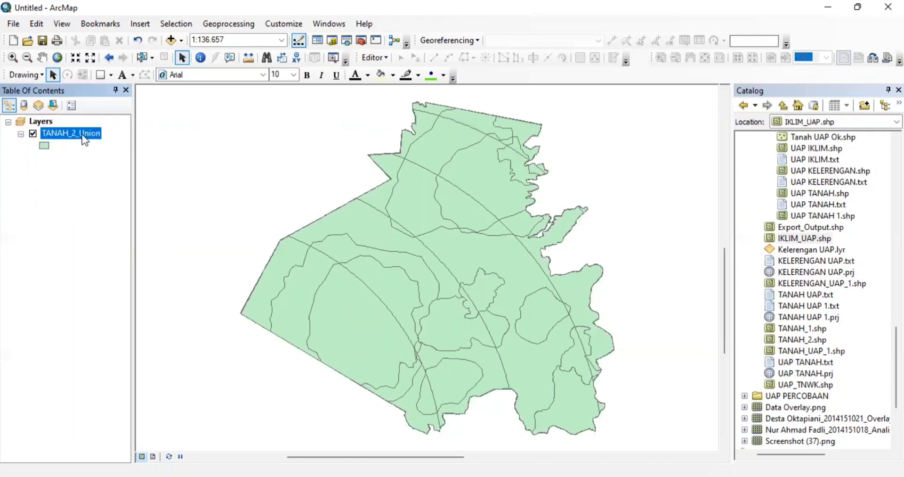
left_click(83, 134)
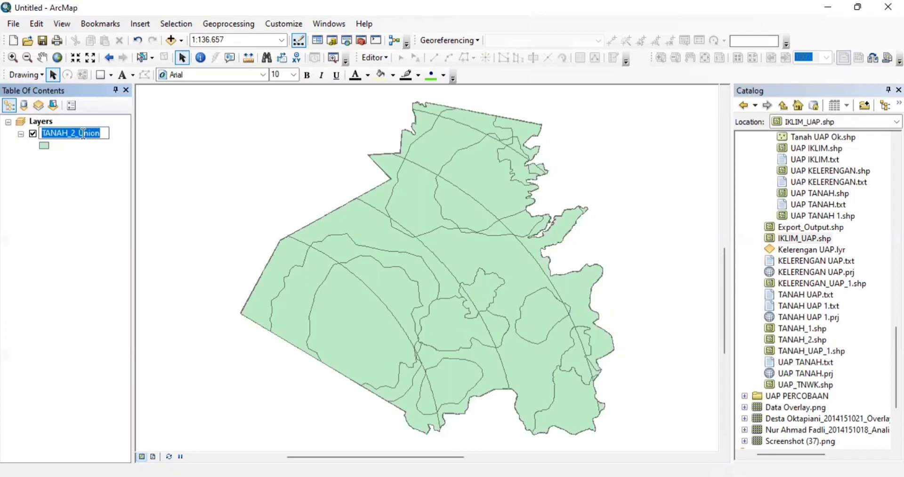
type("Analisi")
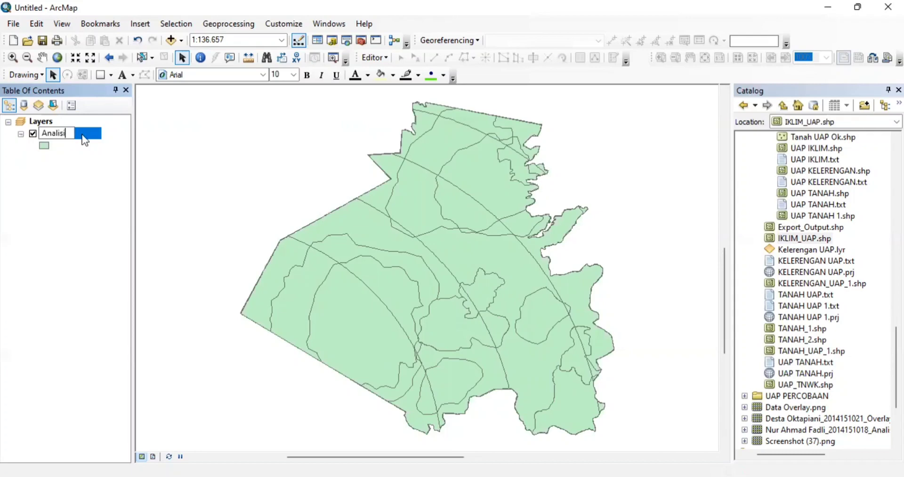
type("s Spasial UAP")
- Commit the Analisis Spasial UAP name, open its attribute table, and show the table options
left_click(218, 169)
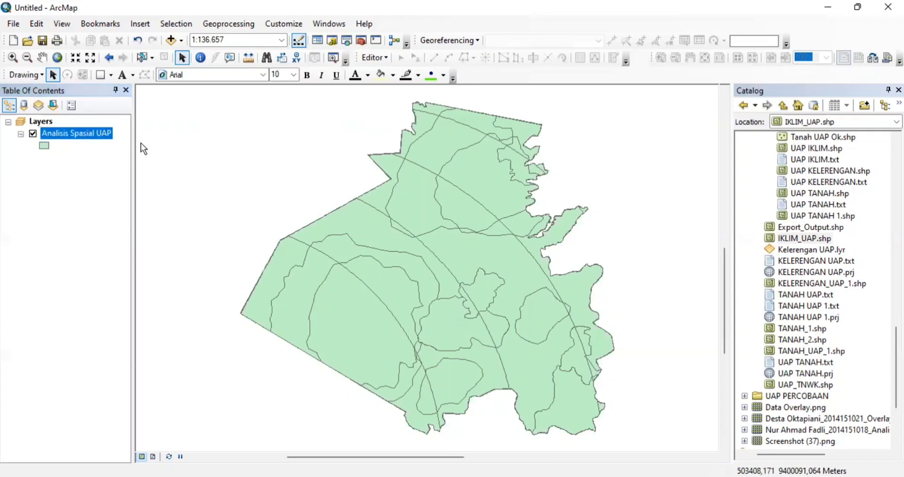
right_click(103, 134)
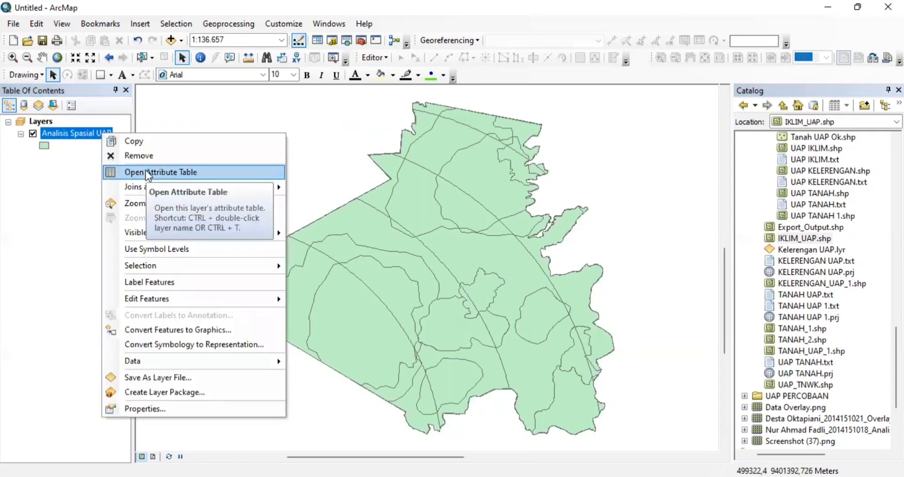
left_click(145, 172)
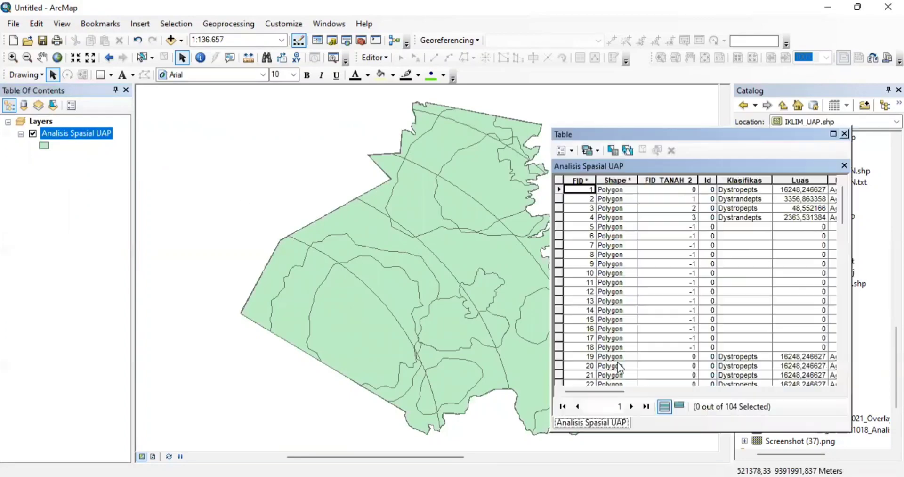
left_click_drag(601, 389, 827, 357)
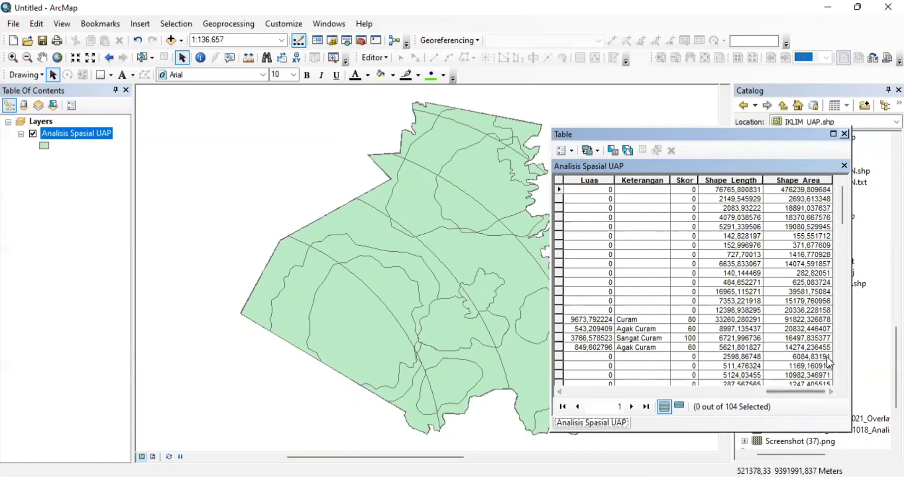
left_click(569, 151)
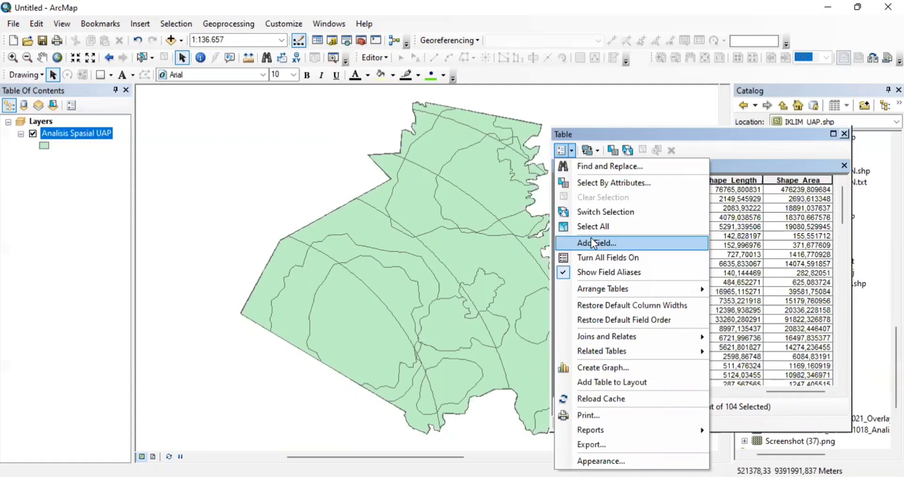
- Add a new Text field named Skor_Total to the attribute table
left_click(591, 238)
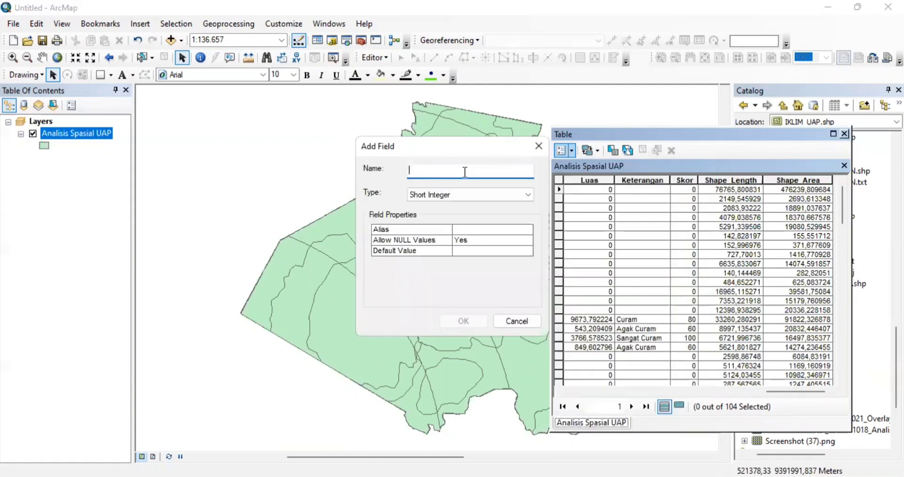
type("S")
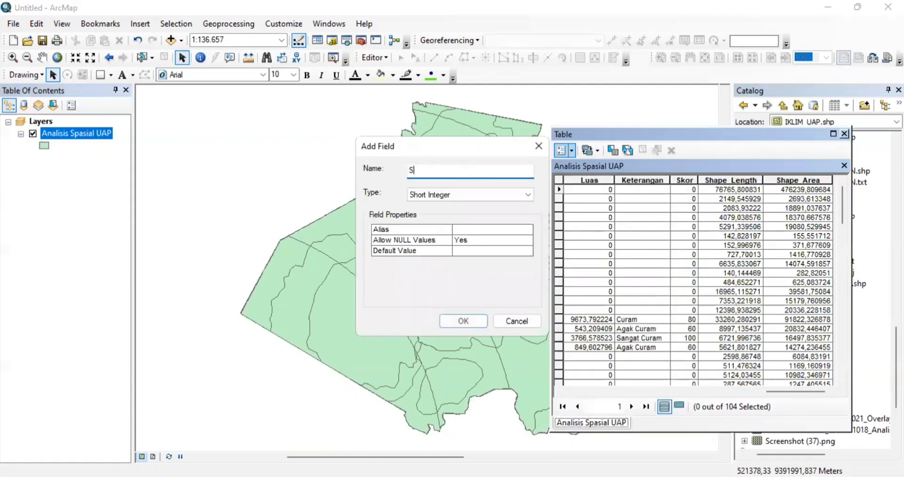
type("kor_T")
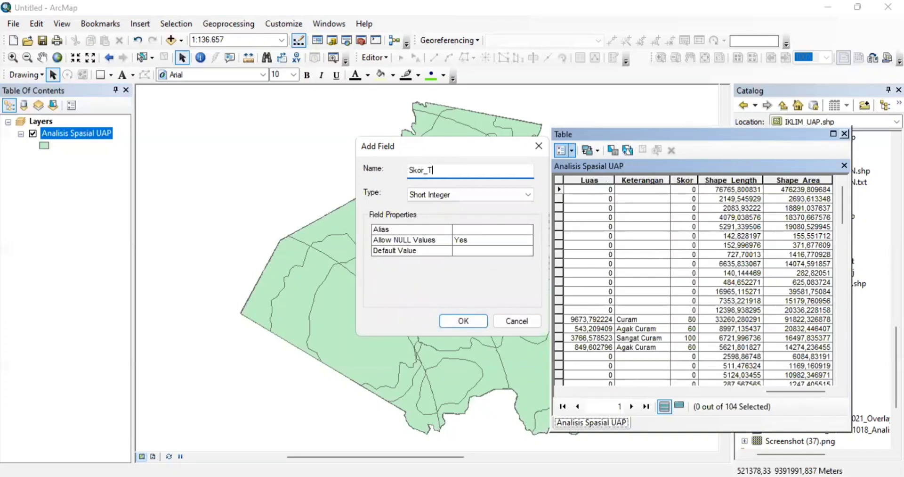
type("otal")
left_click(519, 194)
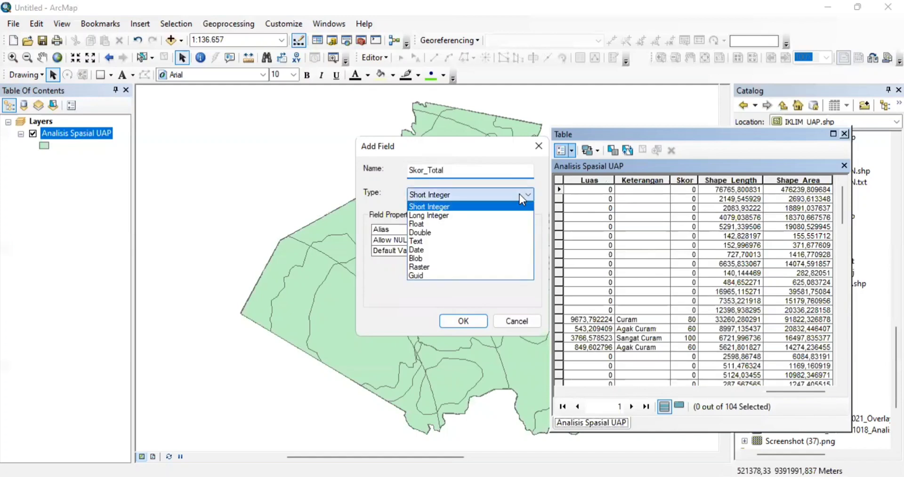
left_click(459, 242)
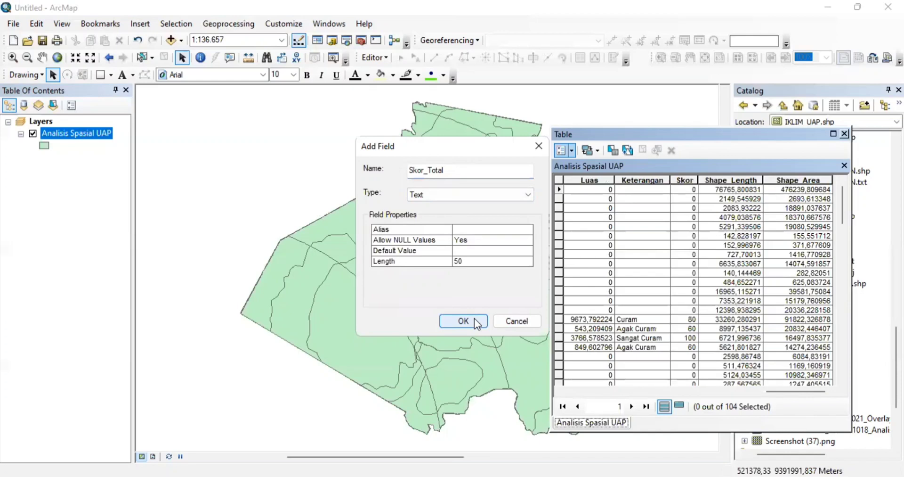
left_click(474, 318)
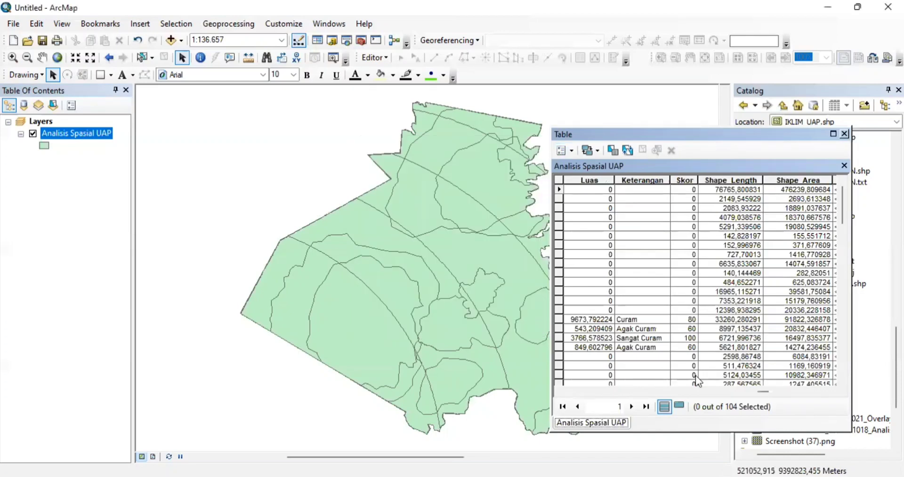
- Scroll the table right to Skor_Total and narrow its column
left_click(757, 391)
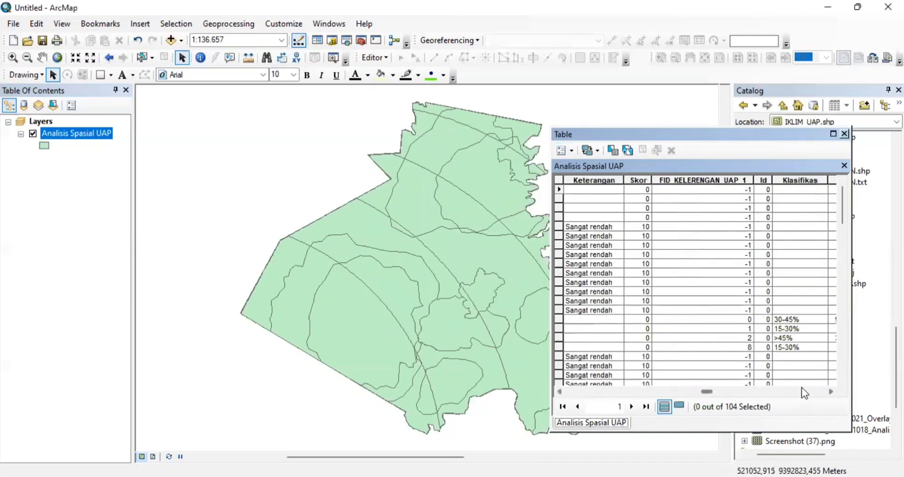
left_click_drag(711, 392, 842, 393)
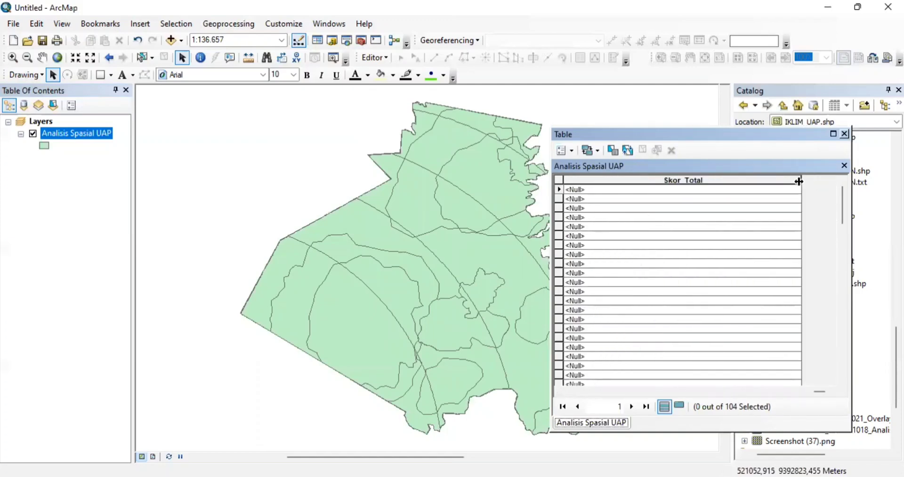
left_click_drag(799, 181, 649, 182)
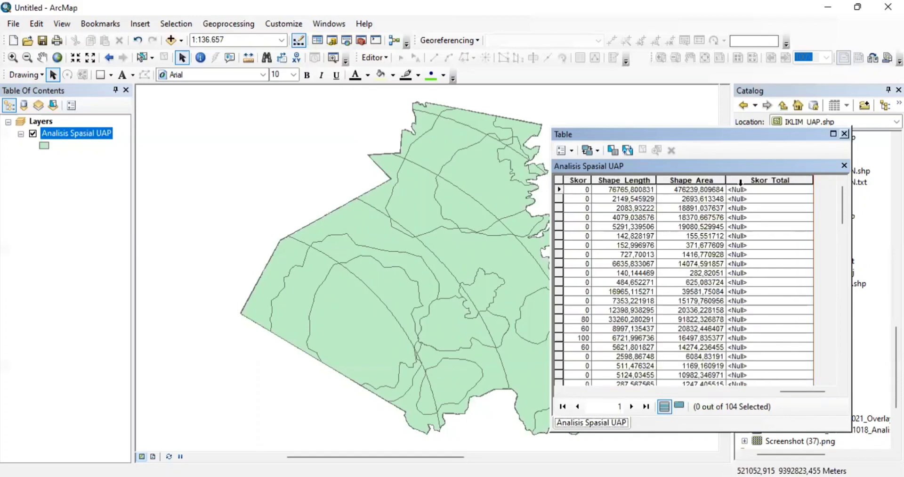
- Calculate Skor_Total as [Skor] + [Skor_1] + [Skor_12] with the Field Calculator
left_click(779, 180)
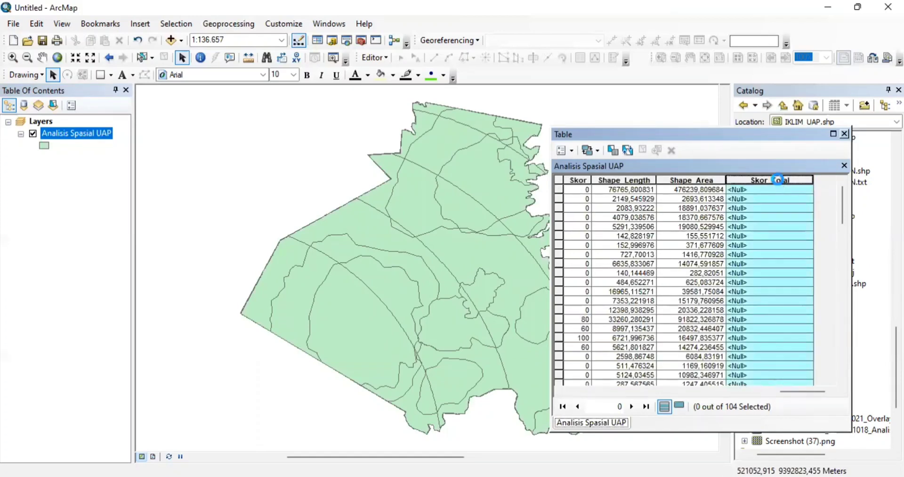
right_click(778, 180)
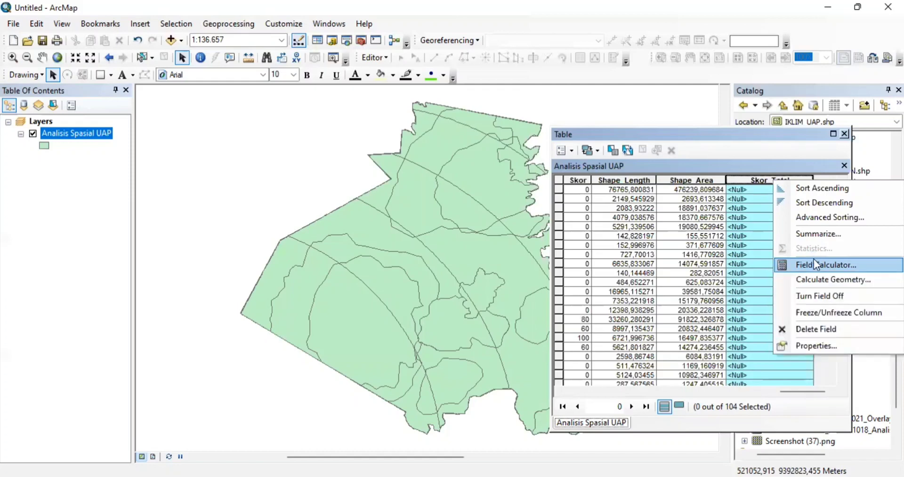
left_click(814, 260)
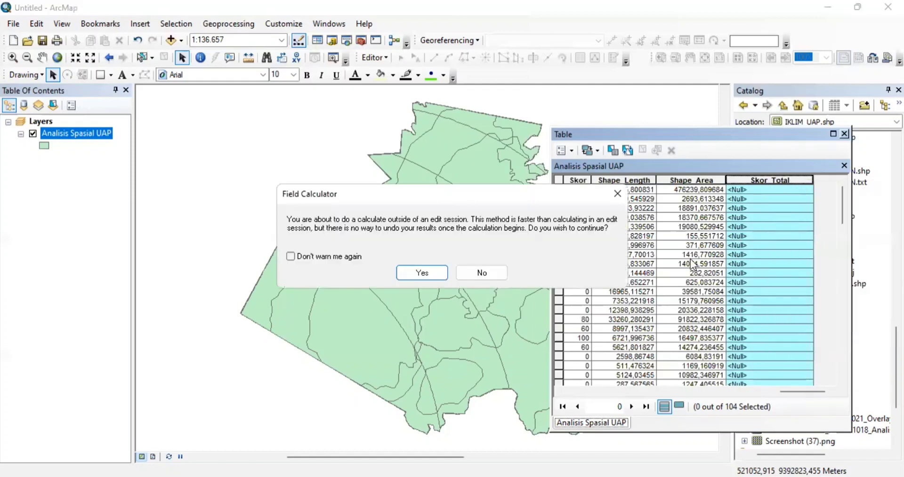
left_click(436, 273)
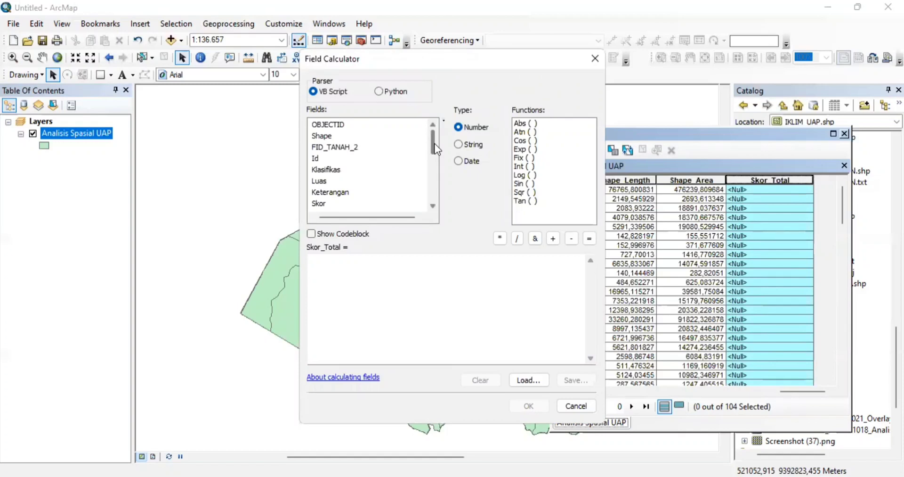
double_click(322, 204)
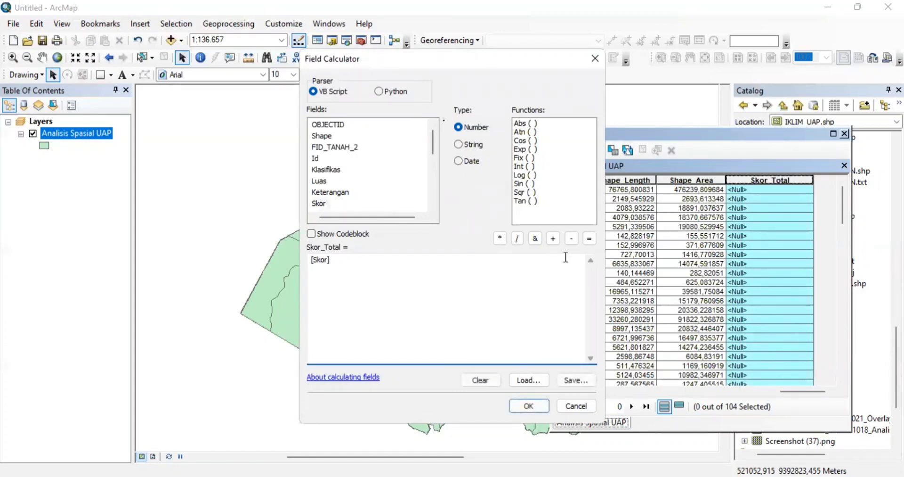
left_click(552, 239)
scroll(433, 159, "down", 3)
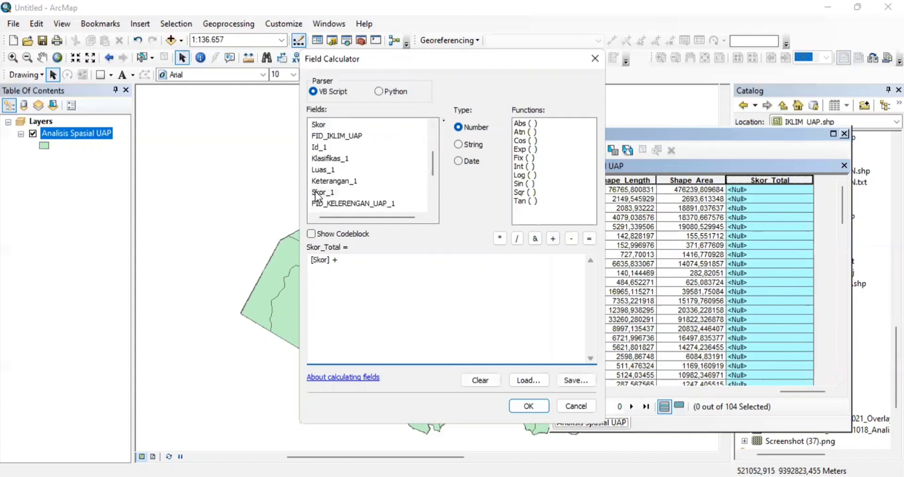
double_click(315, 192)
left_click(553, 238)
left_click_drag(431, 163, 427, 187)
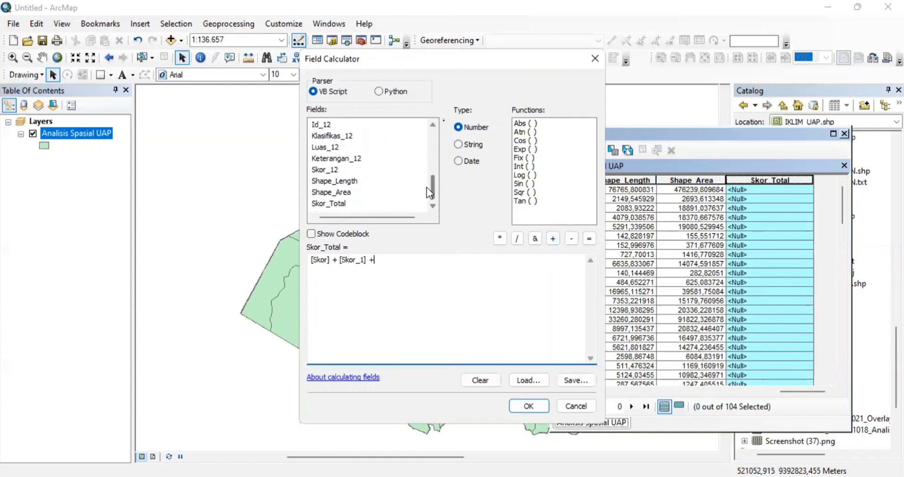
double_click(322, 168)
left_click(536, 404)
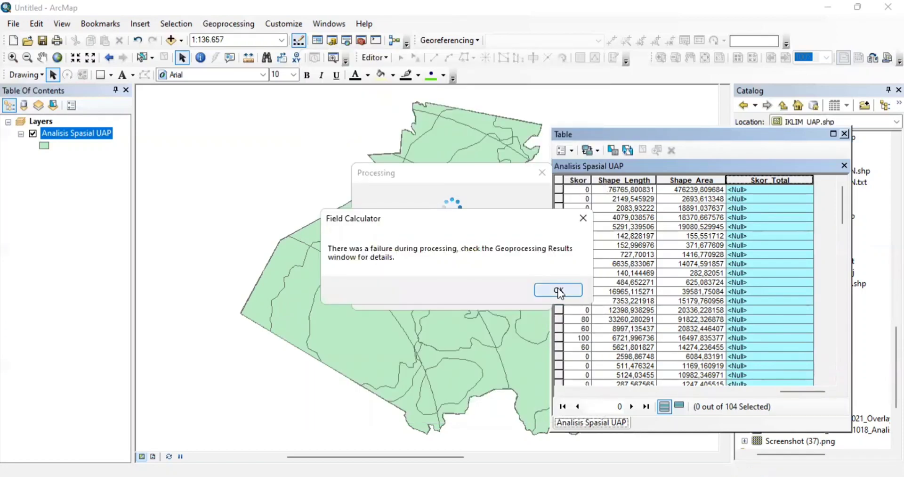
- Dismiss the failure, rerun the Skor_Total calculation, then close the attribute table
left_click(559, 290)
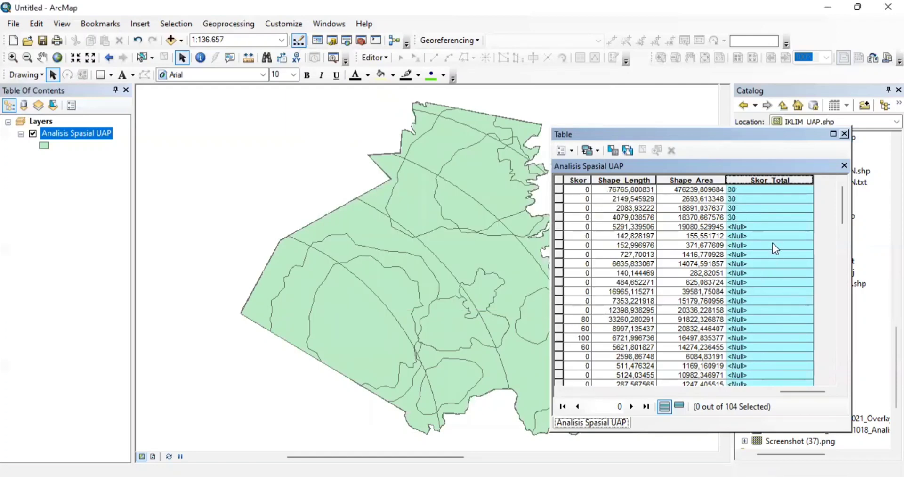
left_click(762, 233)
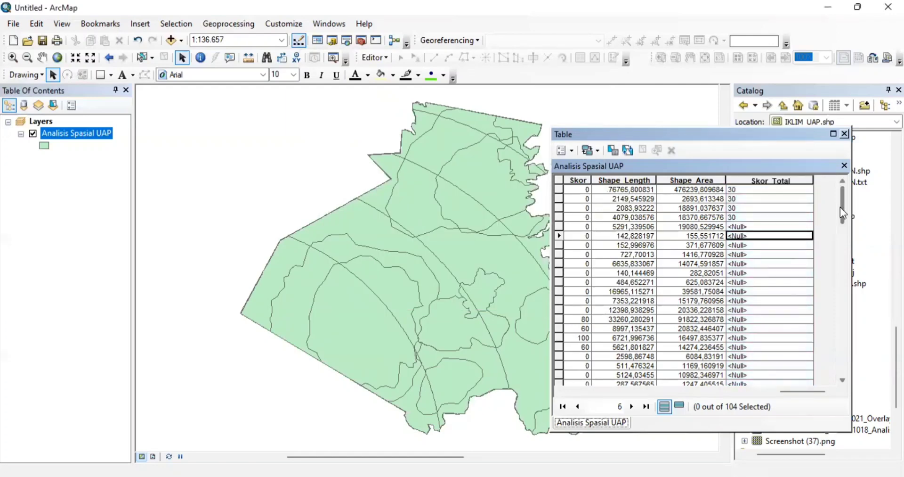
left_click_drag(841, 212, 819, 194)
left_click(744, 180)
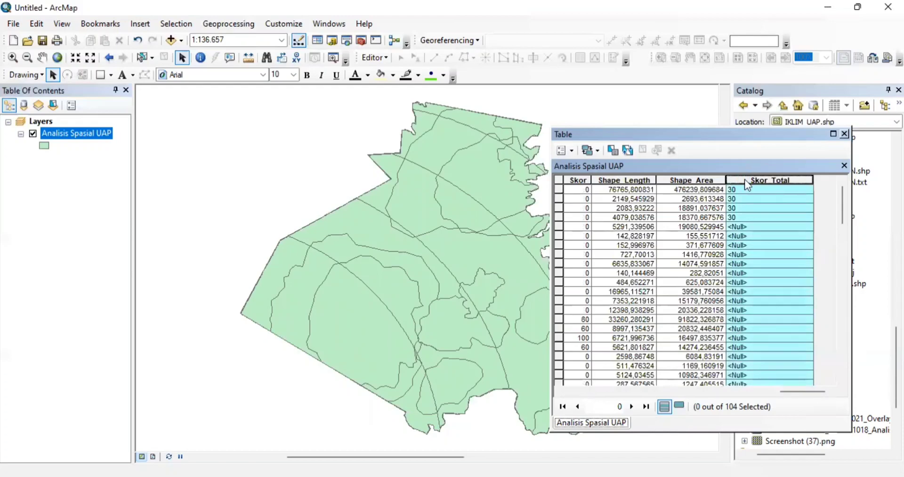
right_click(745, 179)
left_click(806, 263)
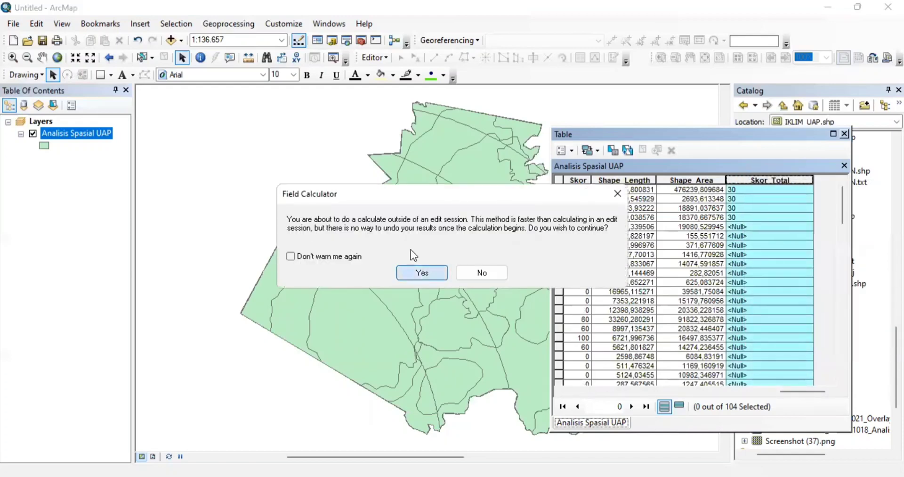
left_click(416, 271)
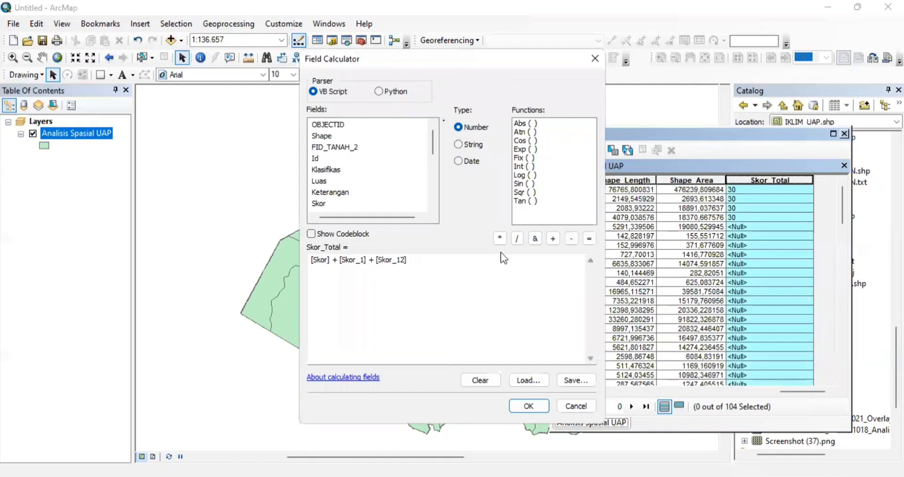
left_click(526, 406)
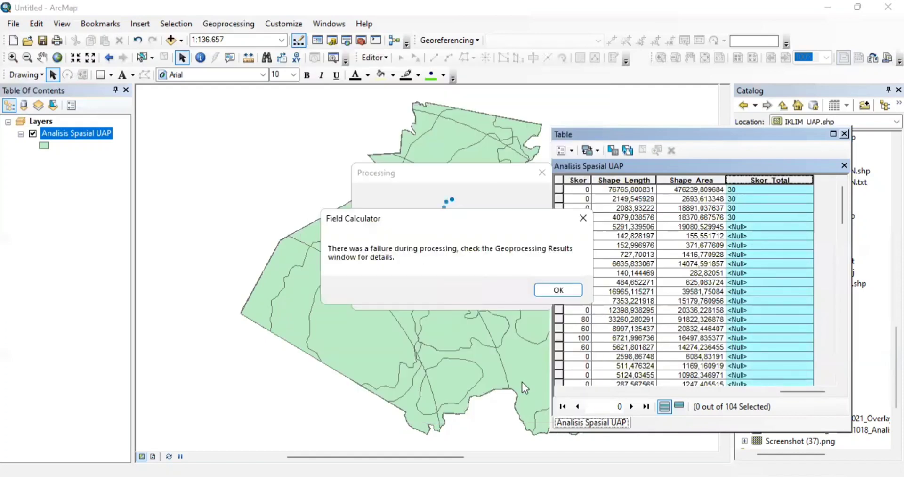
left_click(547, 295)
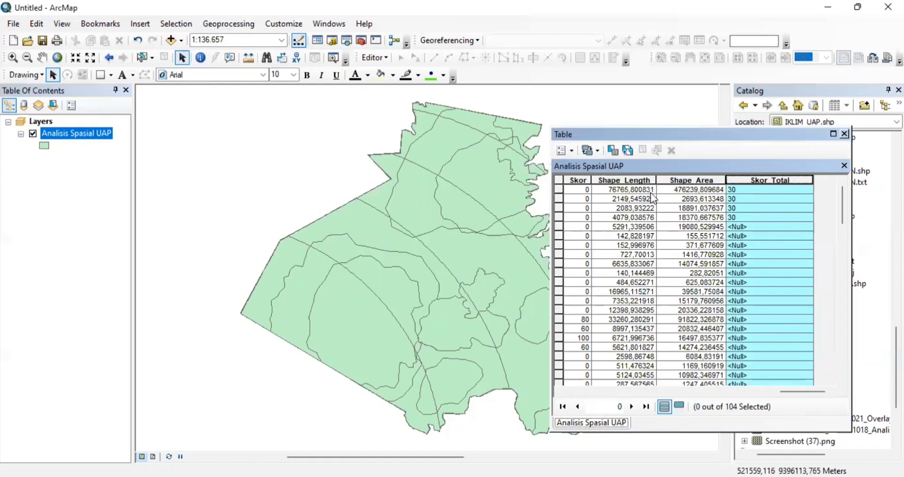
left_click(846, 134)
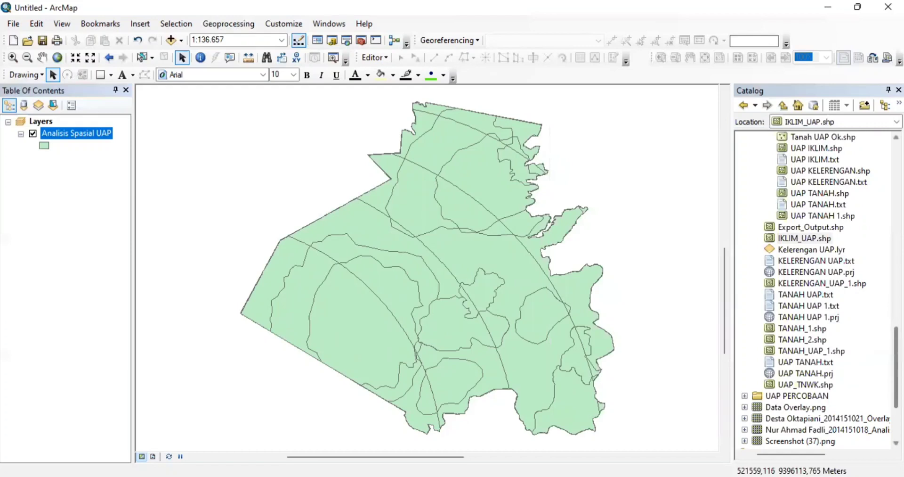
- Add the UAP_TNWK shapefile to the map and remove the Analisis Spasial UAP layer
left_click(825, 385)
left_click_drag(826, 382, 66, 222)
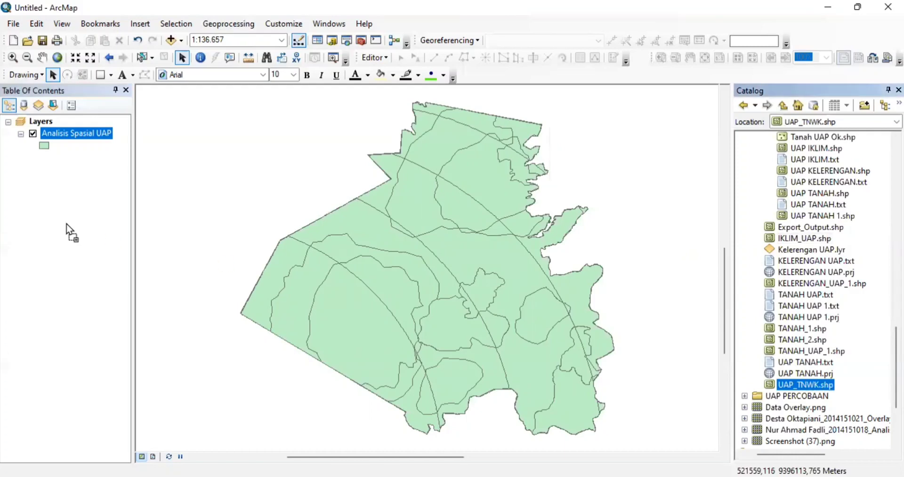
left_click(75, 134)
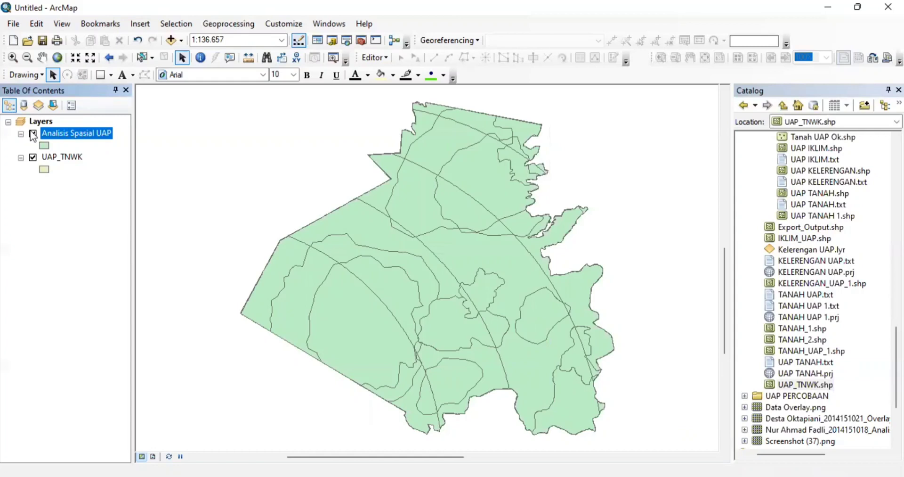
left_click(33, 134)
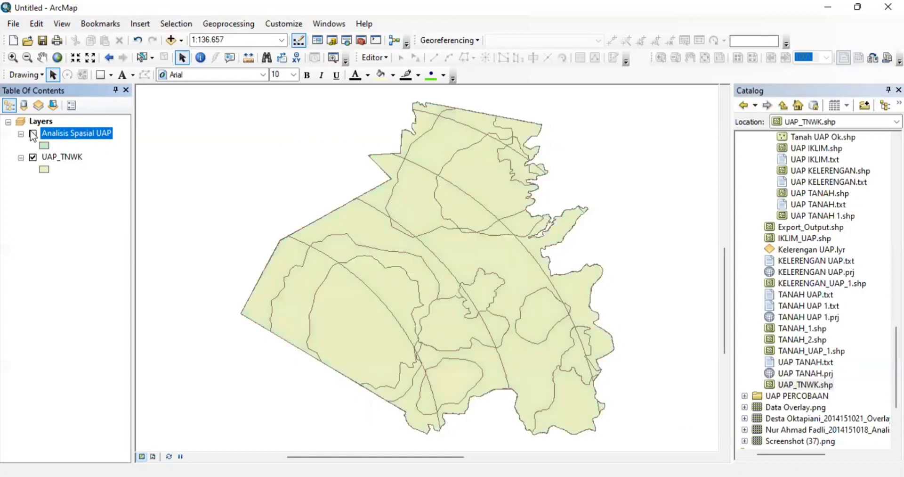
right_click(56, 136)
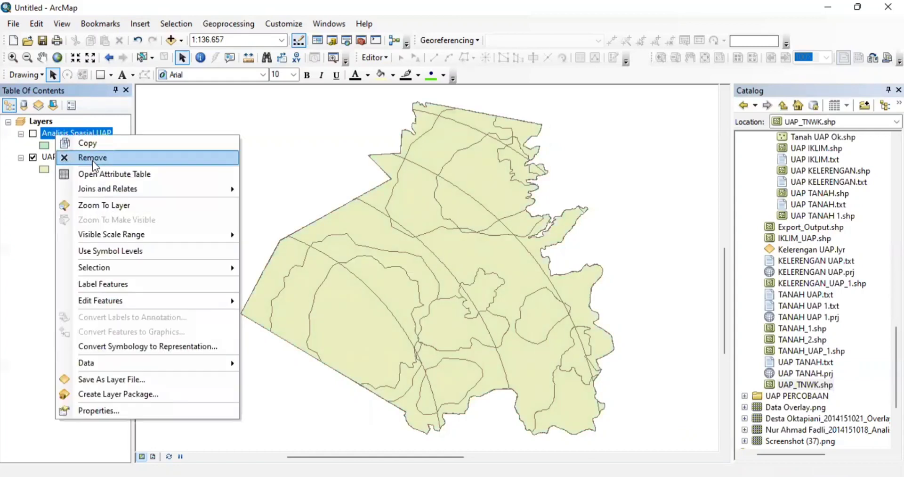
left_click(92, 160)
- Open the UAP_TNWK attribute table and check its Skor_Total values
left_click(74, 134)
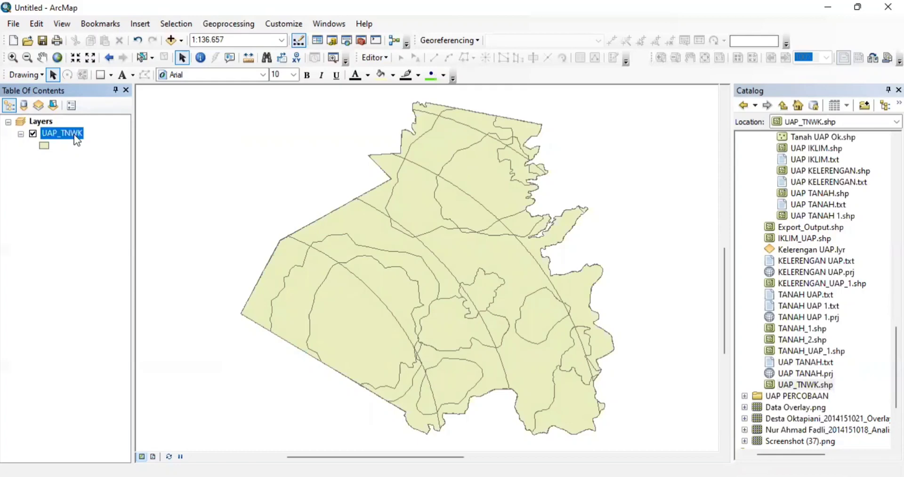
right_click(77, 139)
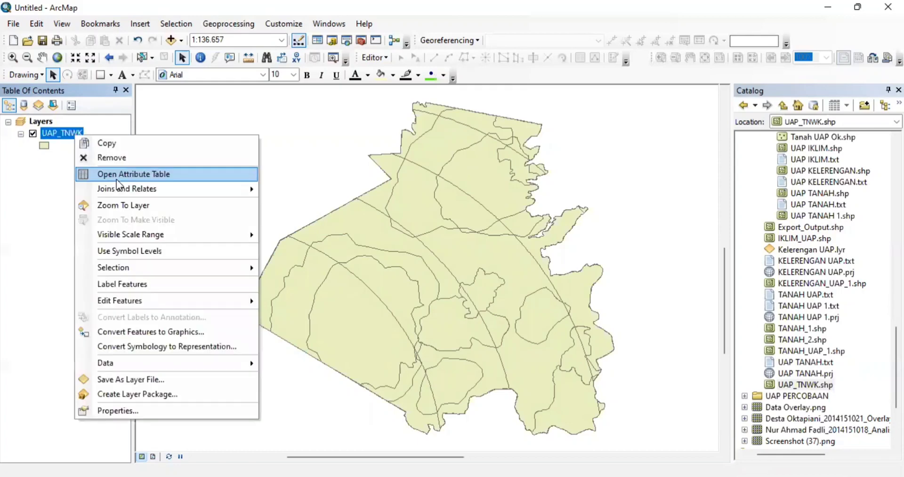
left_click(116, 179)
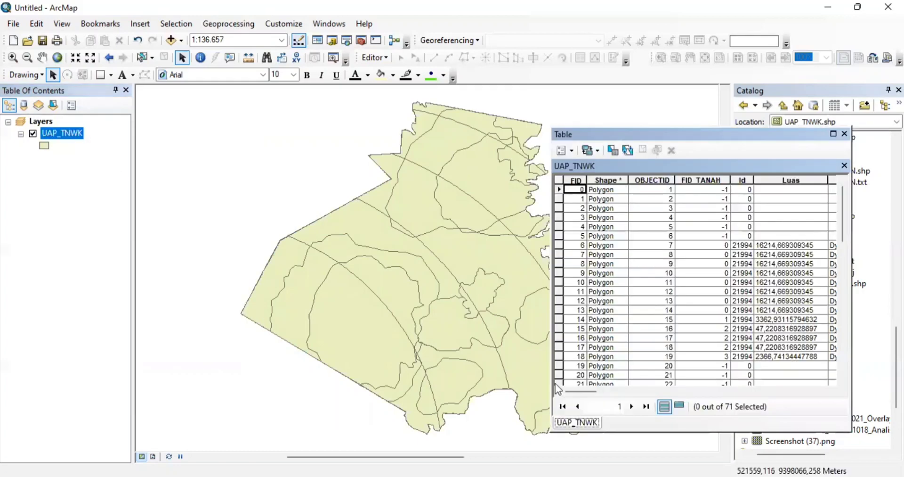
left_click_drag(591, 396, 821, 355)
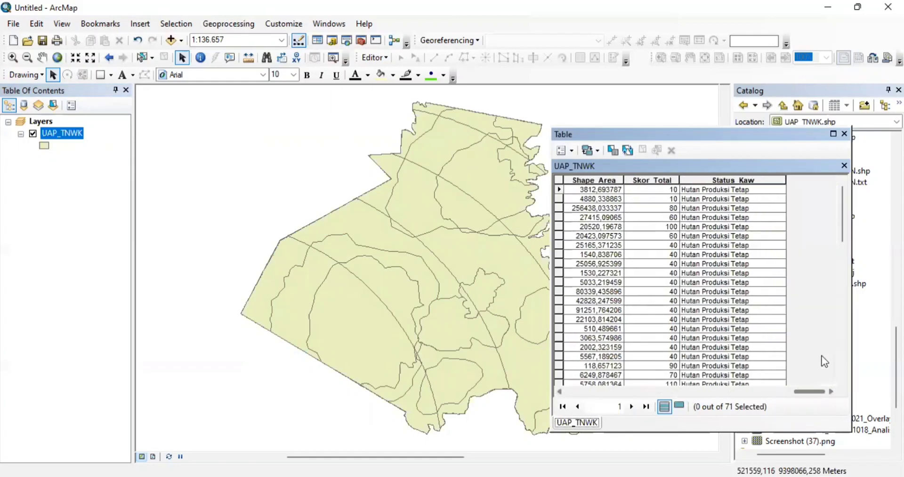
left_click(664, 189)
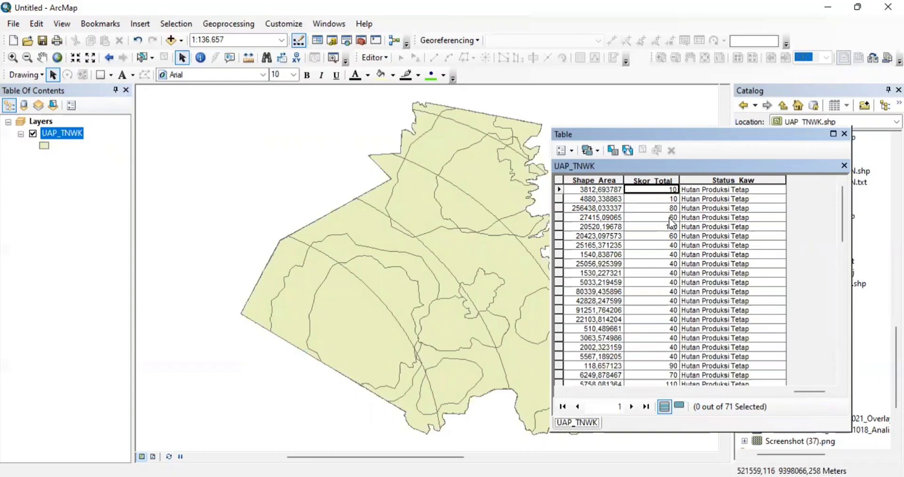
left_click_drag(840, 213, 790, 173)
- Launch Select By Attributes from the table options
left_click(770, 181)
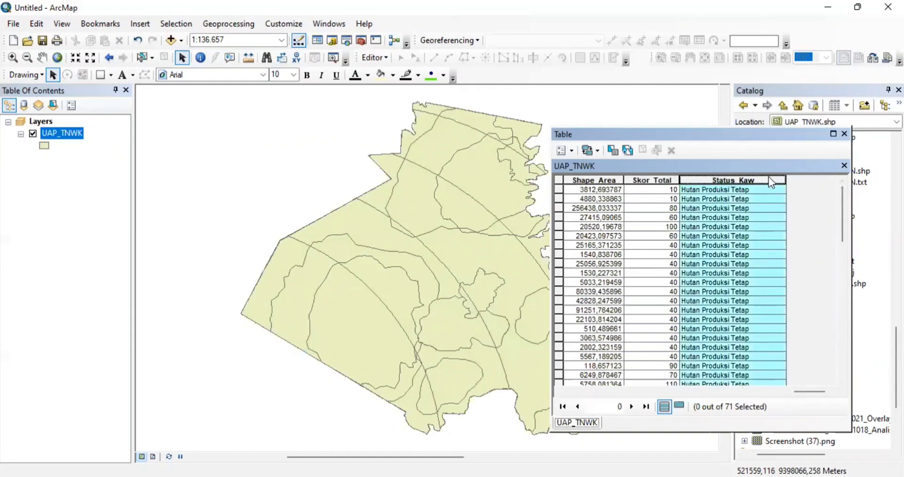
right_click(770, 179)
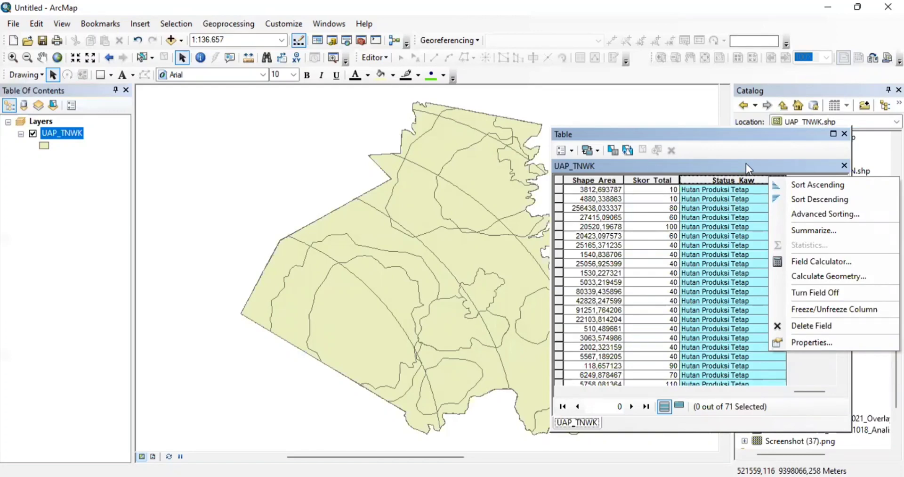
key("Escape")
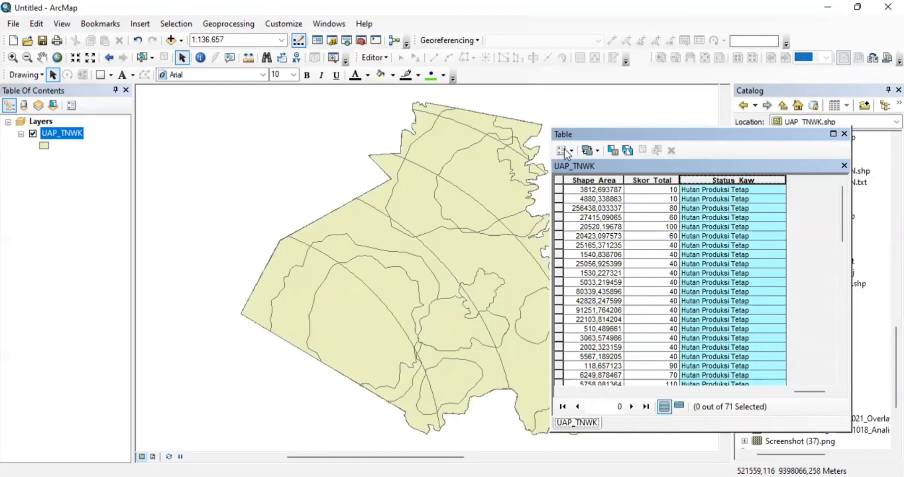
left_click(564, 150)
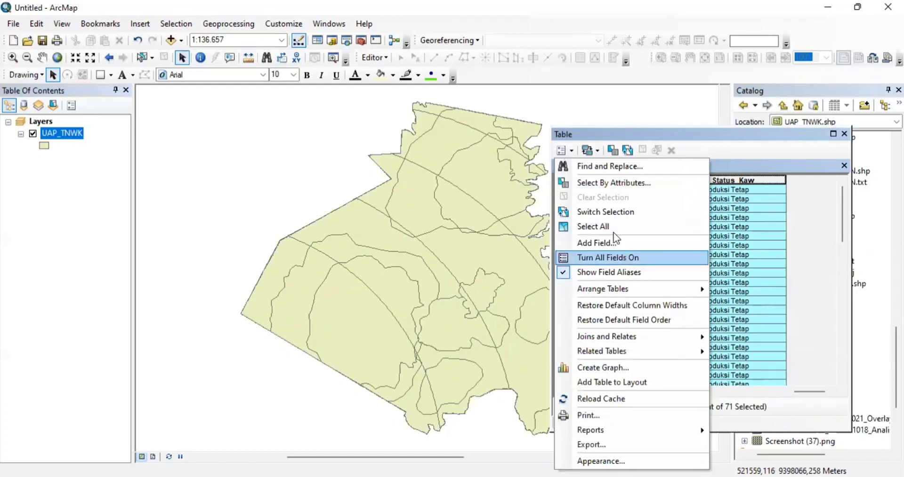
left_click(607, 179)
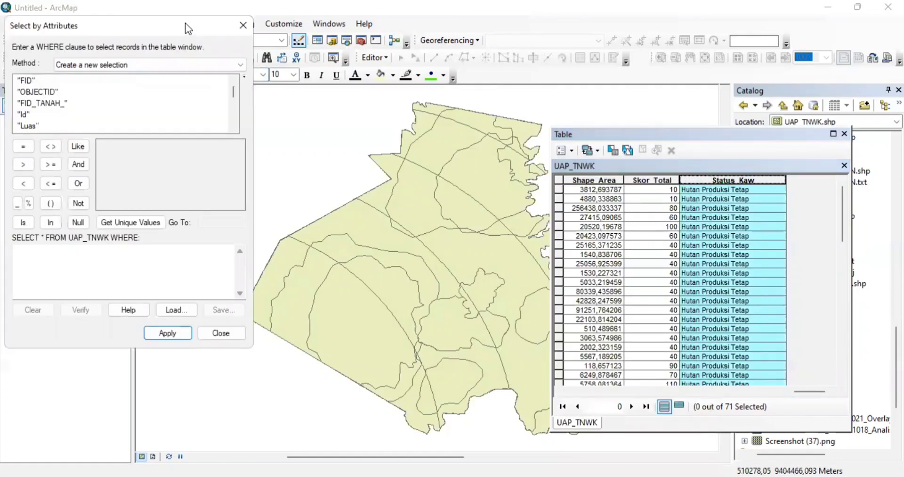
- Apply the query "Skor_Total" <= 124 to select 60 features, then close the dialog
left_click_drag(147, 25, 246, 25)
left_click_drag(335, 94, 331, 115)
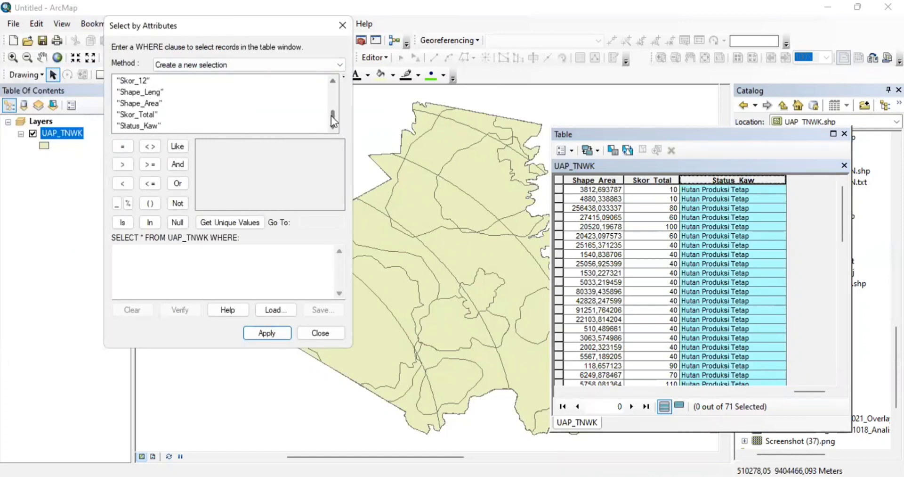
double_click(144, 115)
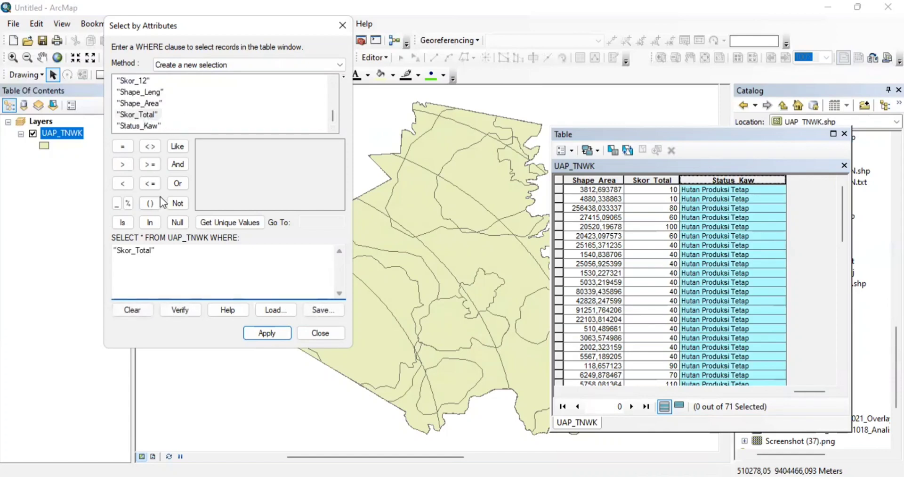
left_click(150, 184)
type("124")
left_click(274, 336)
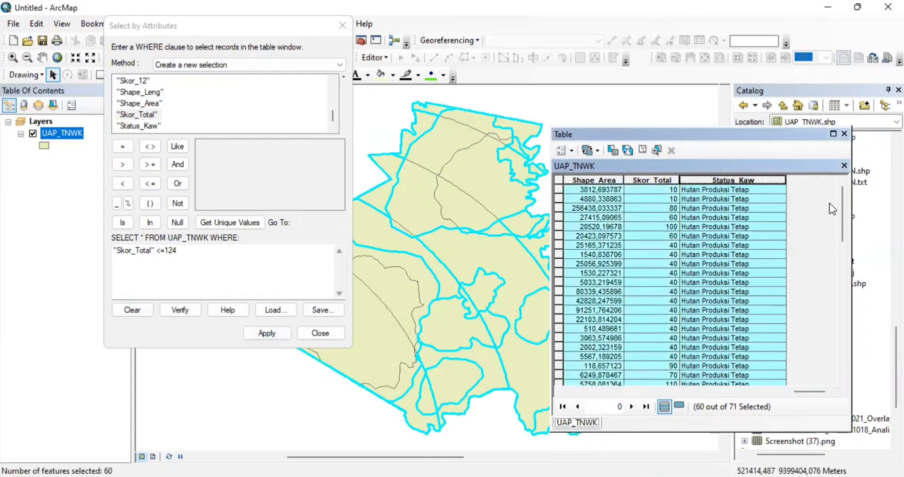
left_click_drag(840, 199, 826, 321)
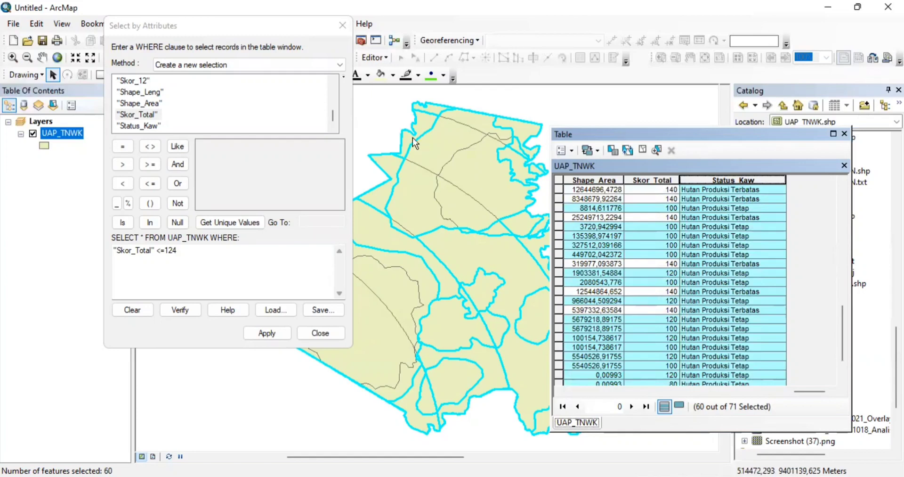
left_click(343, 22)
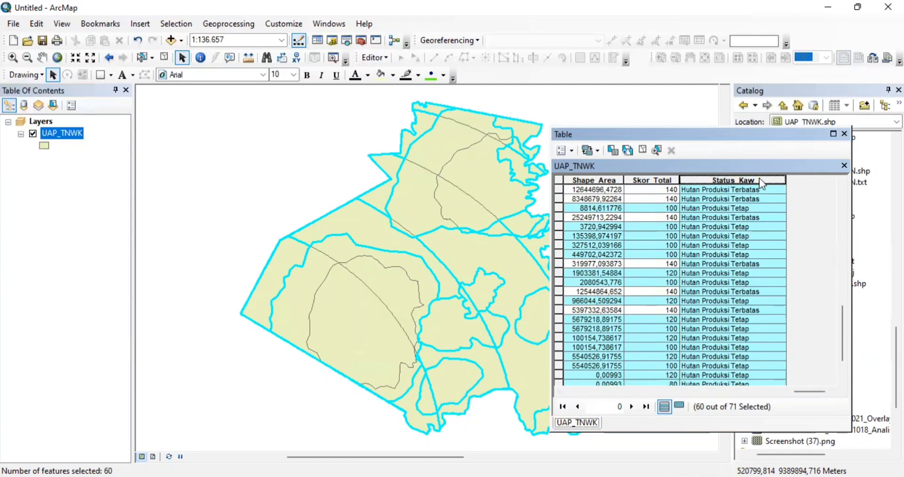
- Use the Field Calculator to set Status_Kaw to "Hutan Produksi Tetap" for the selected features
right_click(759, 179)
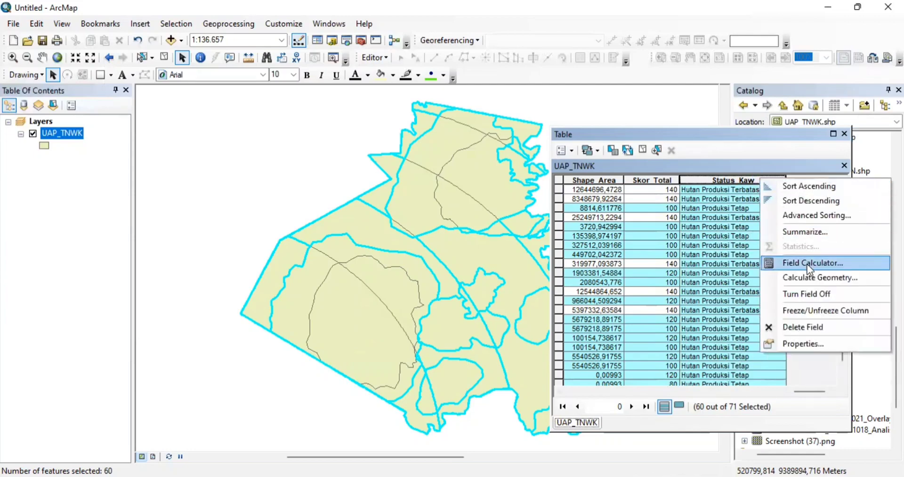
left_click(807, 263)
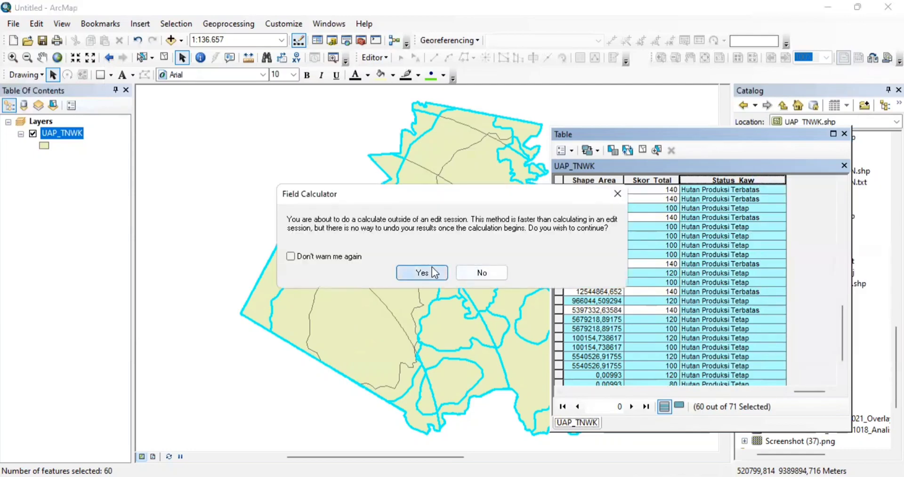
left_click(432, 267)
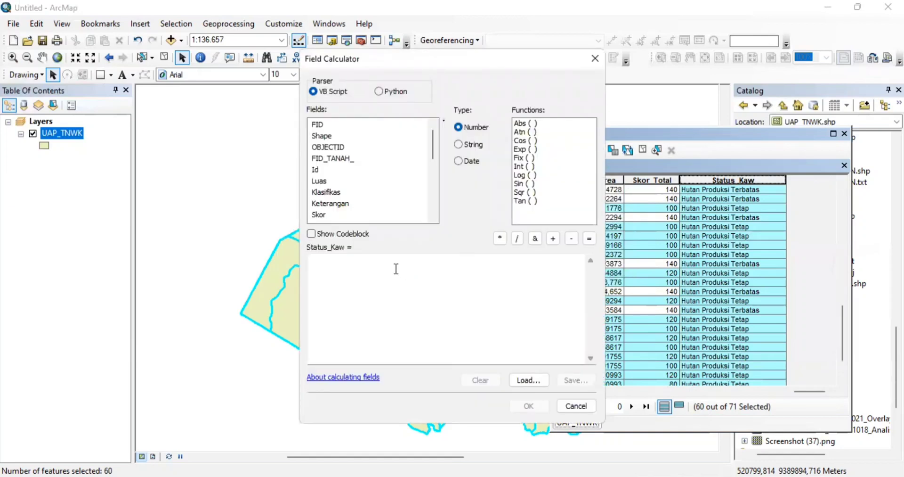
left_click(396, 268)
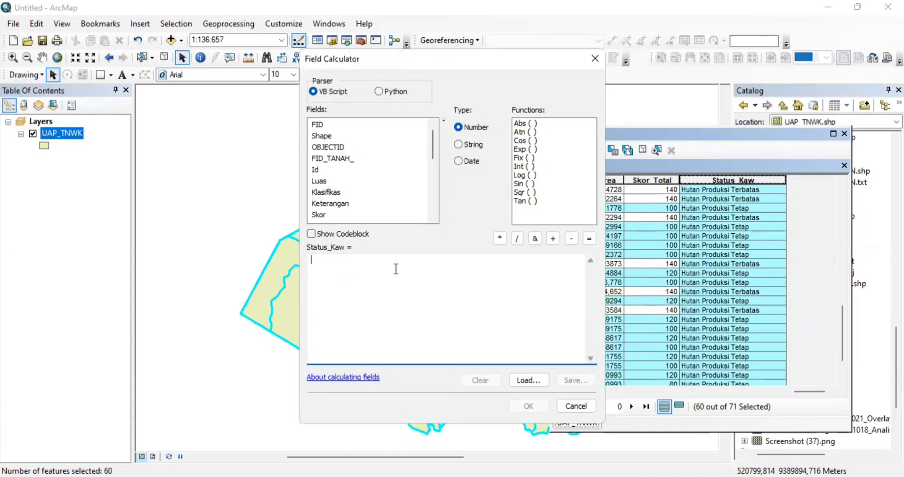
type("\"")
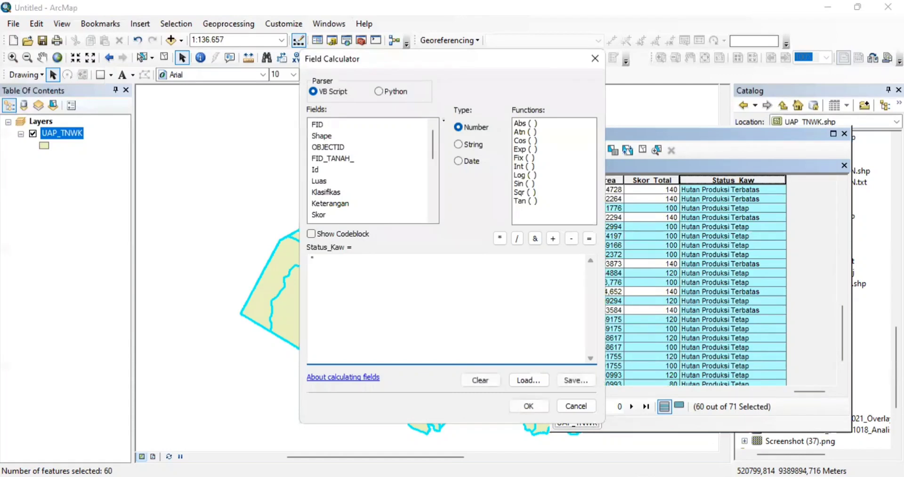
type("Hutan Produksi Teta")
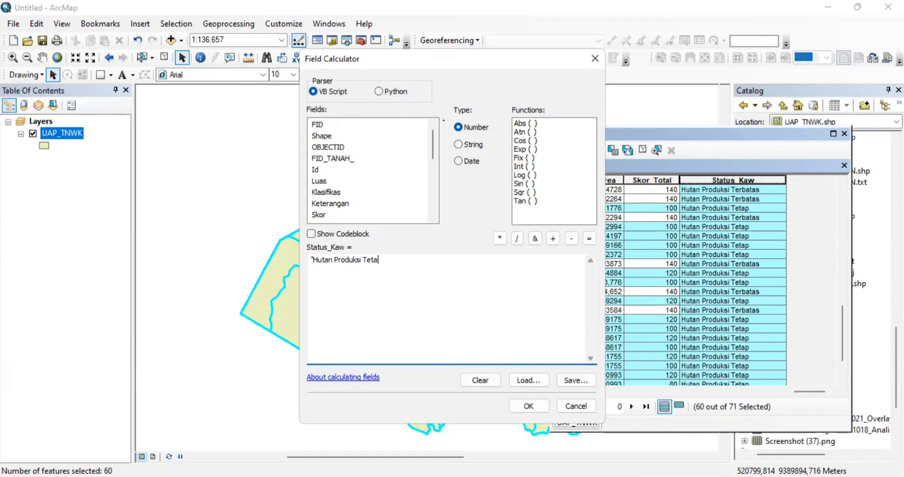
type("p\"")
left_click(528, 405)
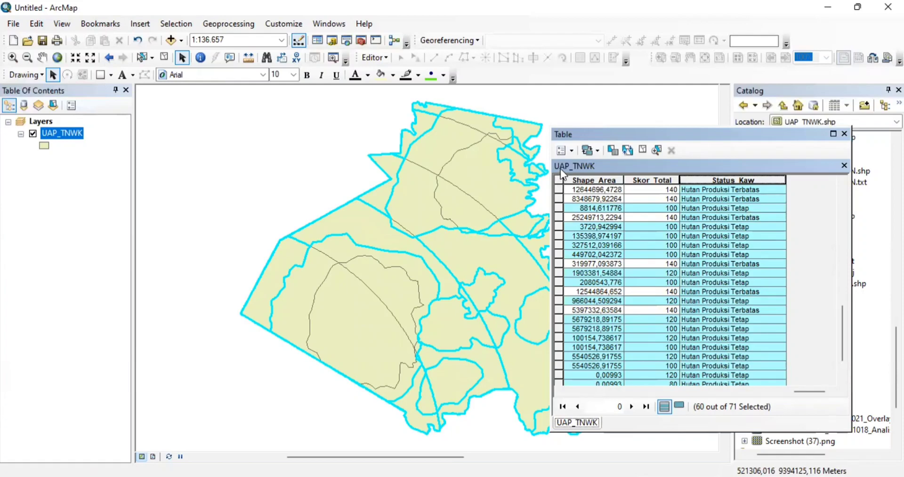
left_click(571, 152)
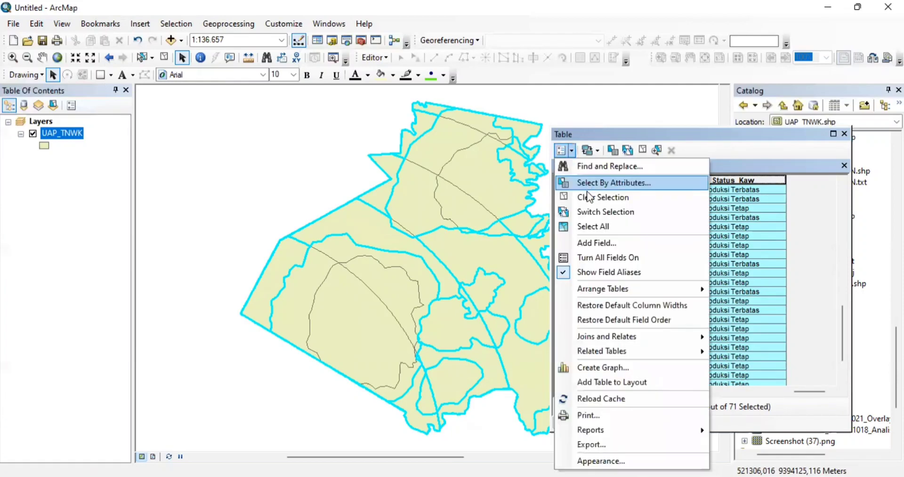
- Clear the current selection and reopen Select By Attributes
left_click(587, 197)
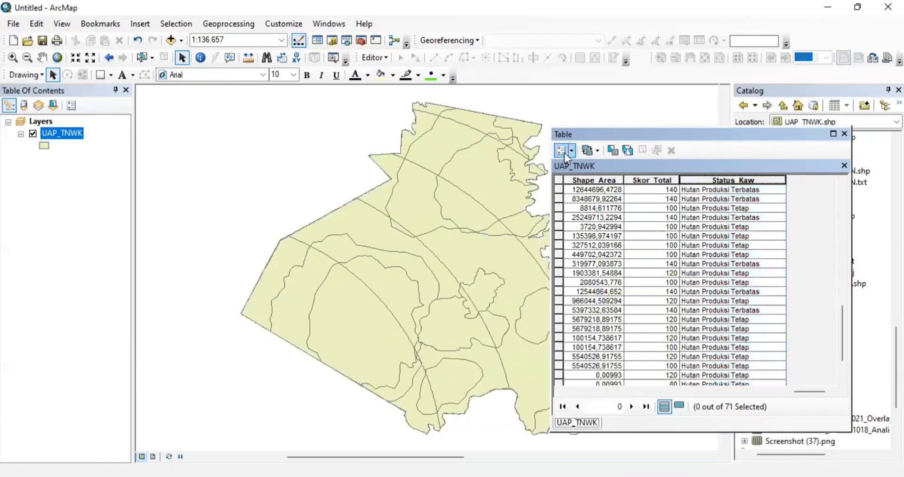
left_click(570, 150)
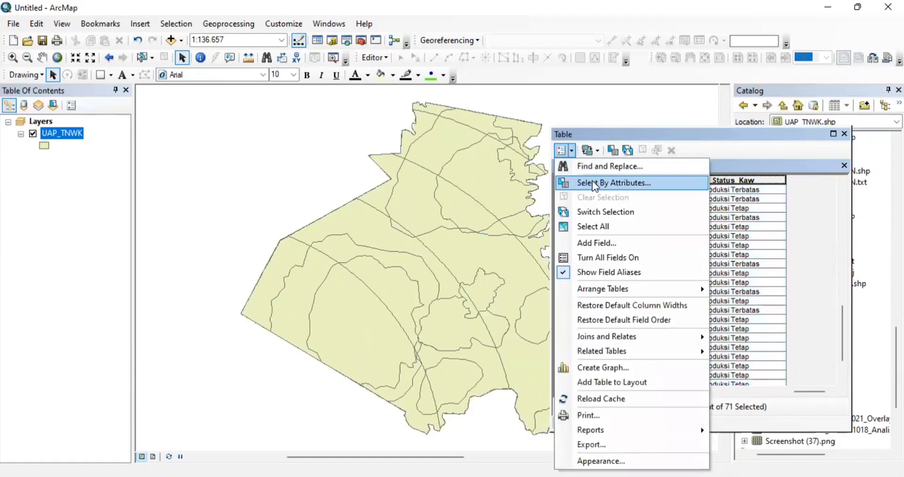
left_click(592, 182)
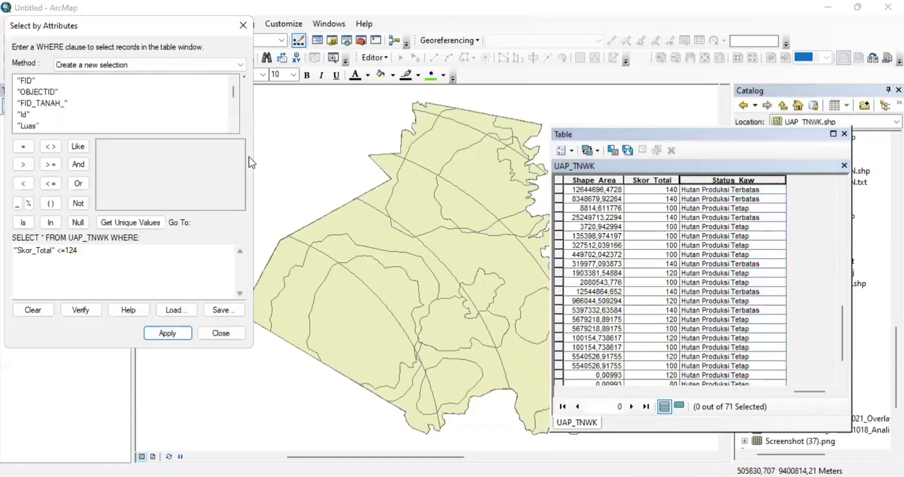
- Apply "Skor_Total" <= 174 AND "Skor_Total" > 124 to select 11 features, then close
left_click(93, 254)
key("BackSpace")
key("BackSpace")
key("BackSpace")
key("BackSpace")
key("BackSpace")
key("BackSpace")
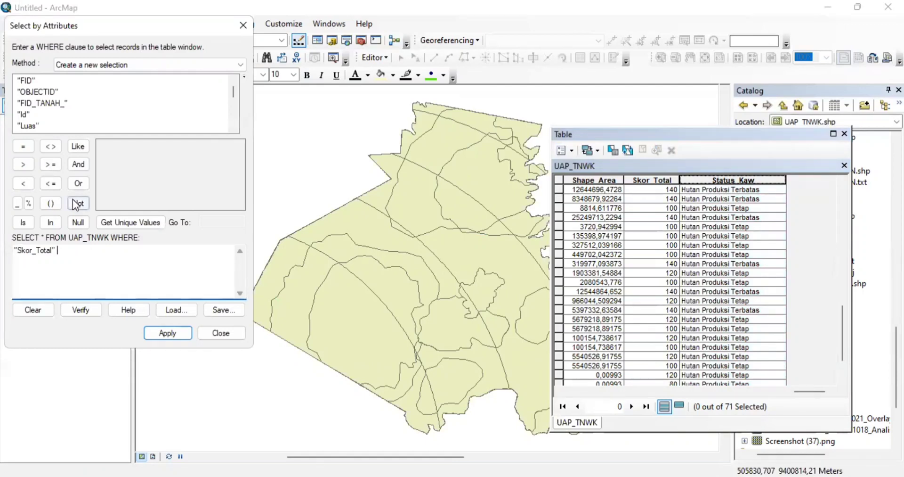
left_click(51, 183)
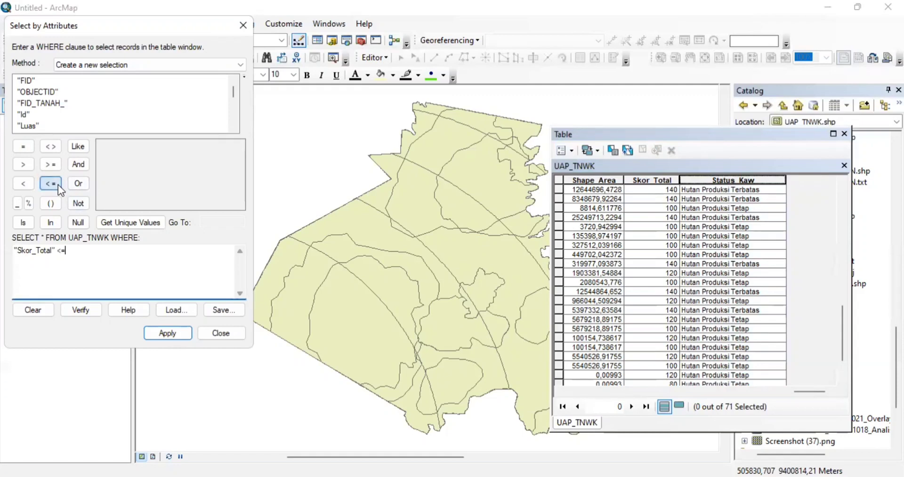
type("174")
left_click(86, 169)
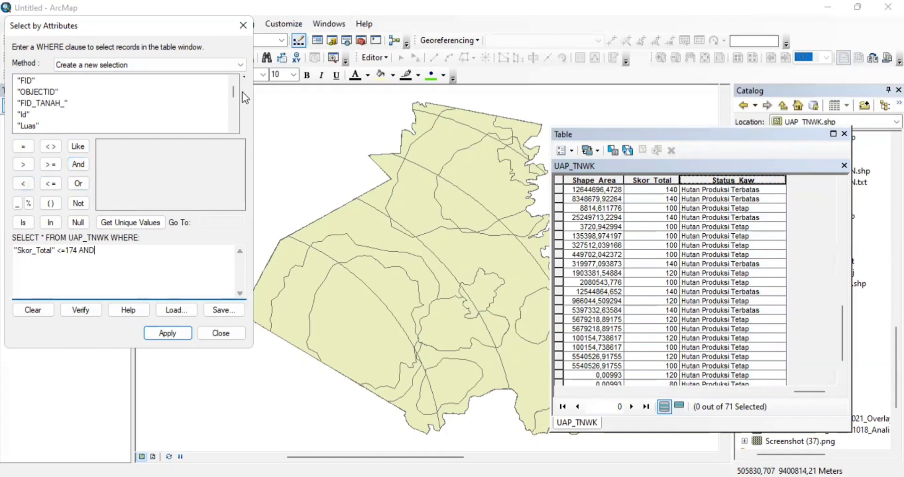
scroll(236, 98, "down", 1)
scroll(236, 98, "down", 3)
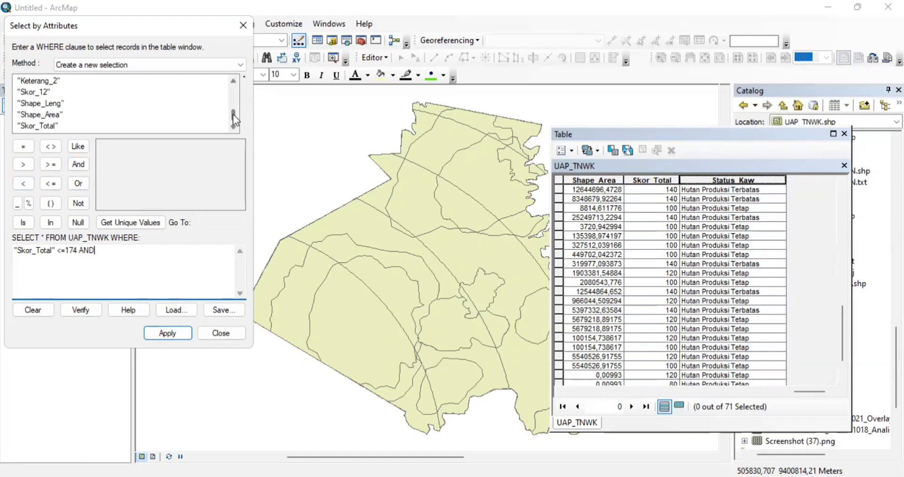
left_click(37, 126)
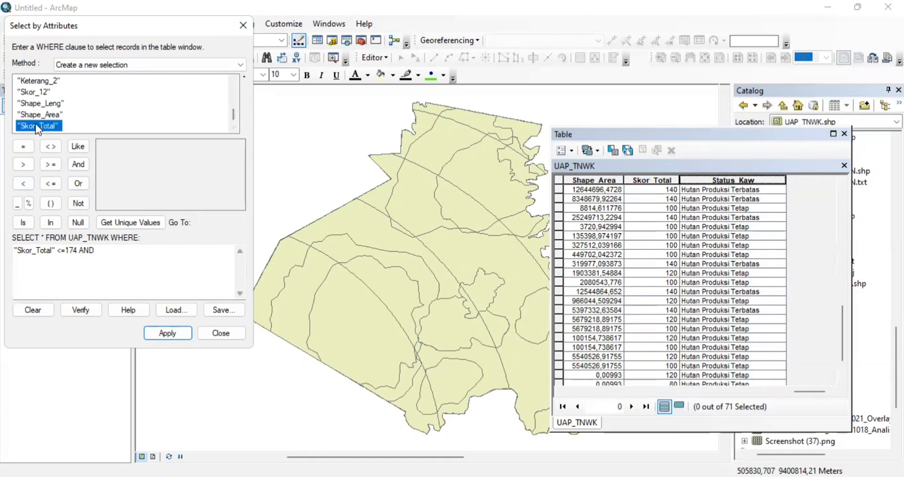
double_click(36, 126)
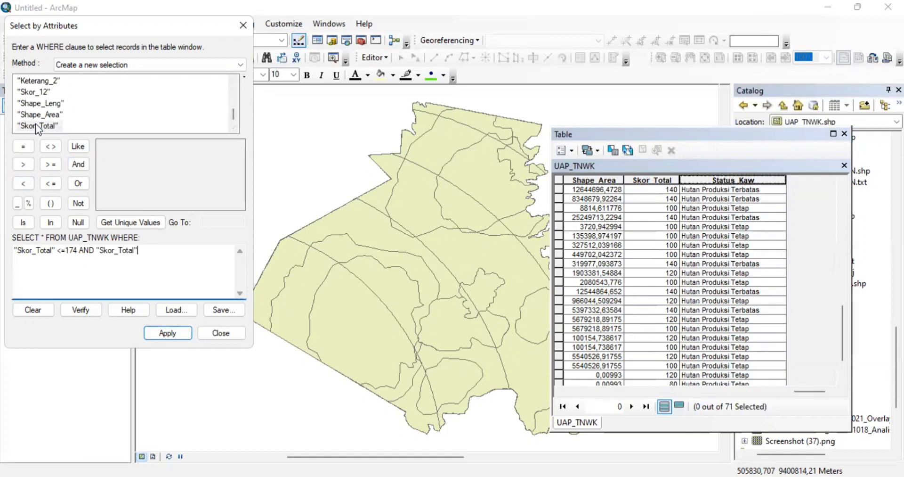
left_click(27, 165)
type("1")
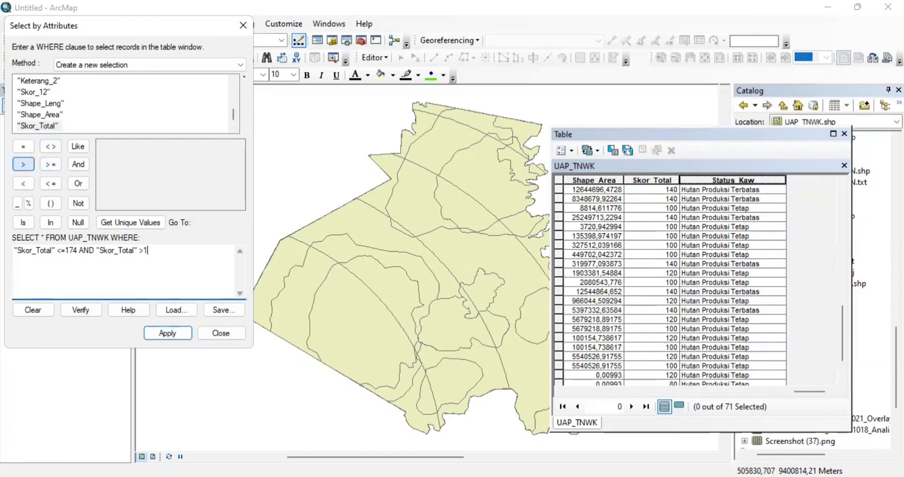
type("24")
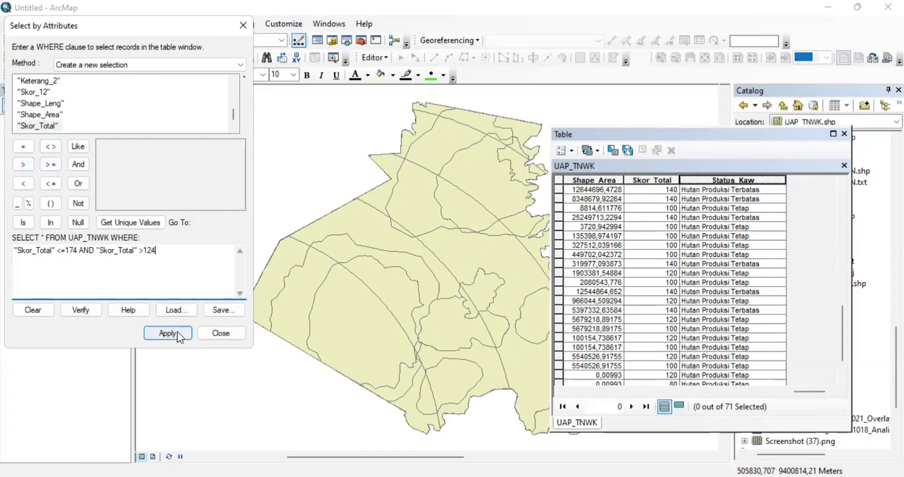
left_click(177, 331)
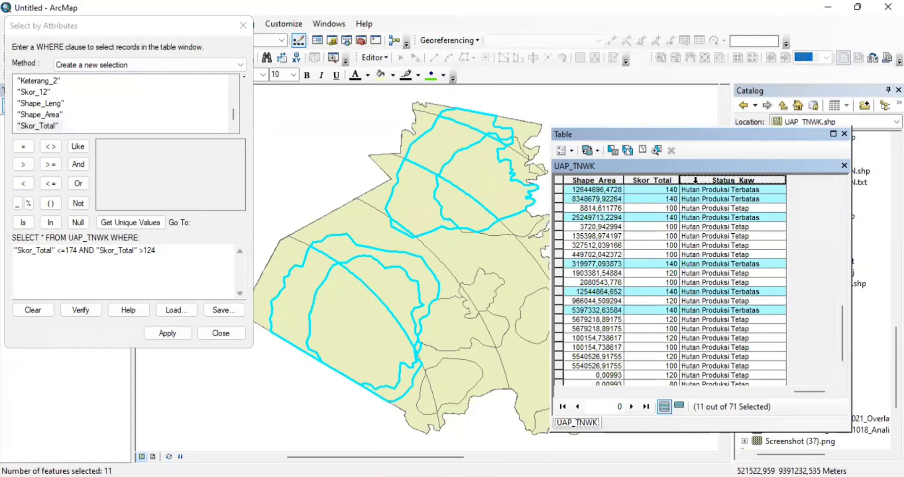
left_click(222, 332)
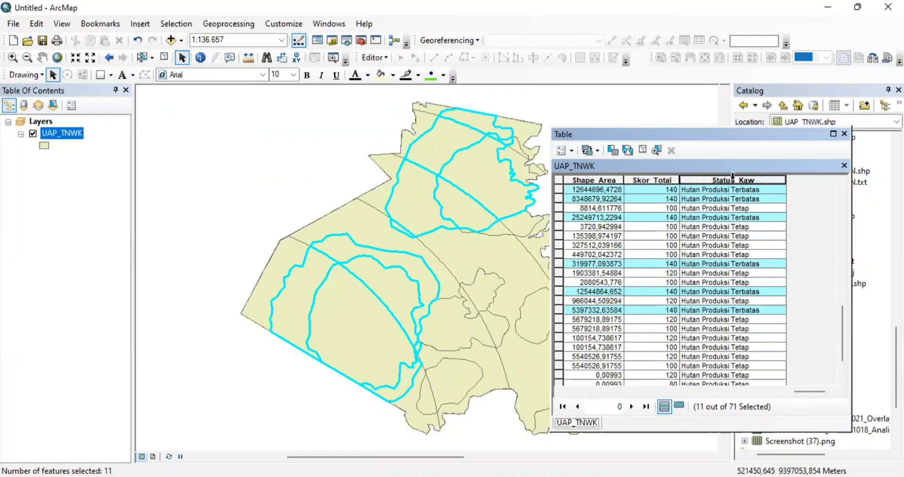
- Edit the Status_Kaw expression to "Hutan Produksi Terbatas" and calculate it for the selected rows
right_click(733, 176)
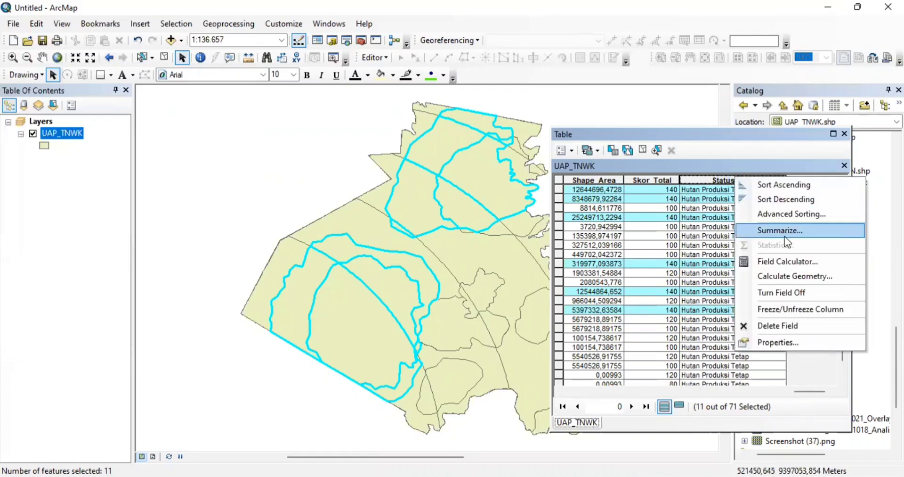
left_click(783, 262)
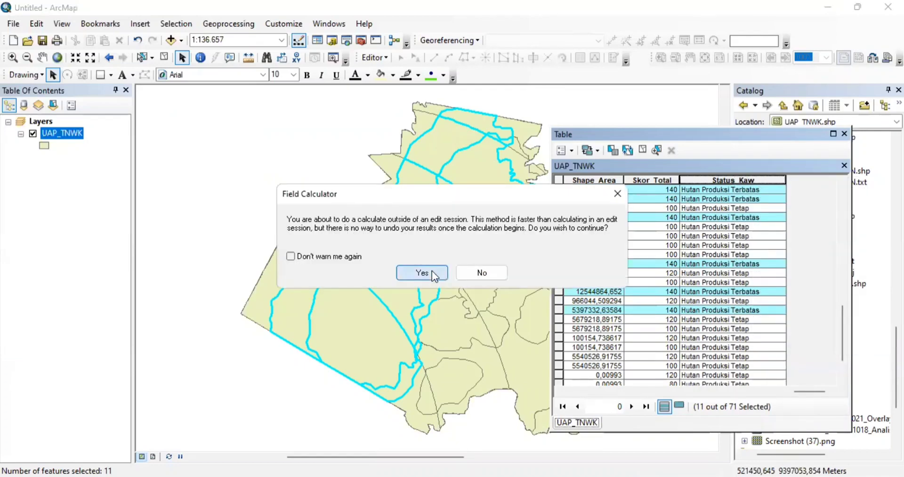
left_click(432, 270)
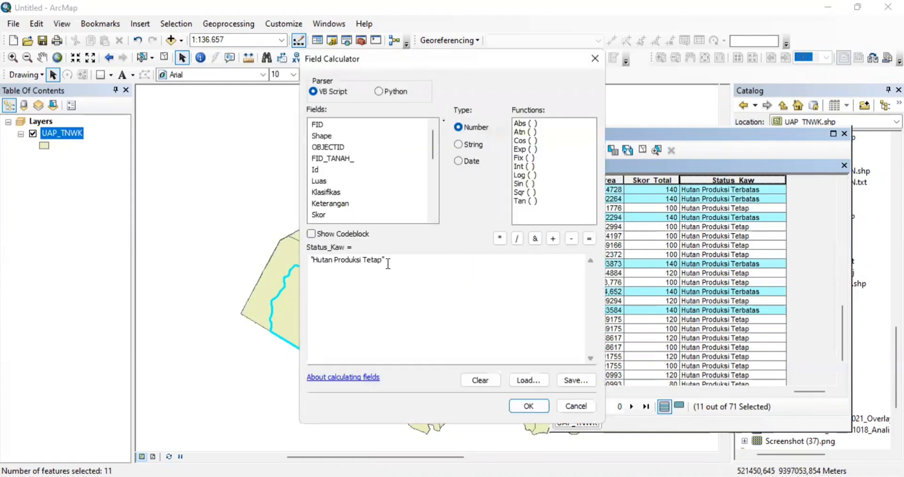
left_click(383, 263)
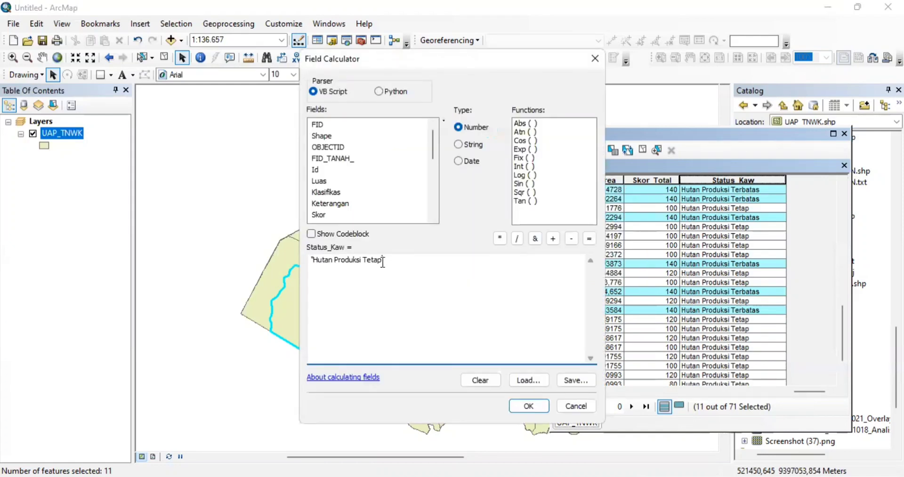
key("BackSpace")
key("BackSpace")
key("BackSpace")
type("rbatas")
left_click(515, 403)
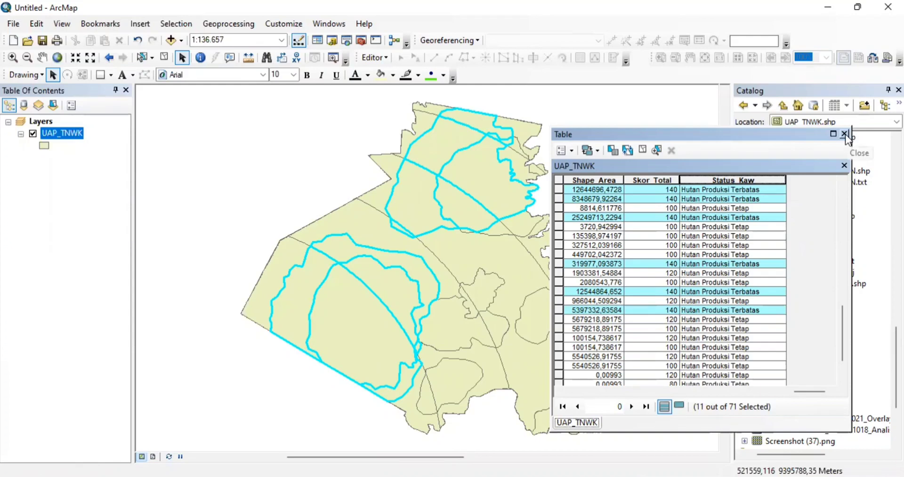
- Clear the selection, close the attribute table, and open UAP_TNWK's layer properties
left_click(562, 150)
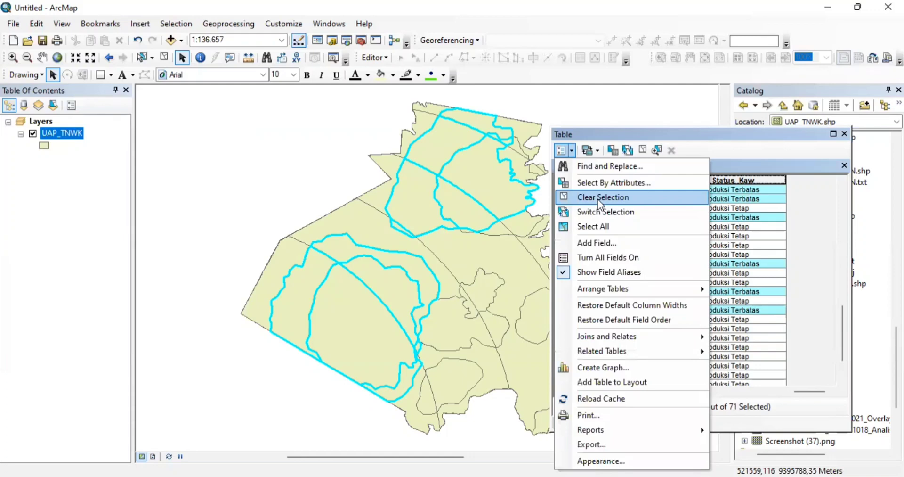
left_click(598, 198)
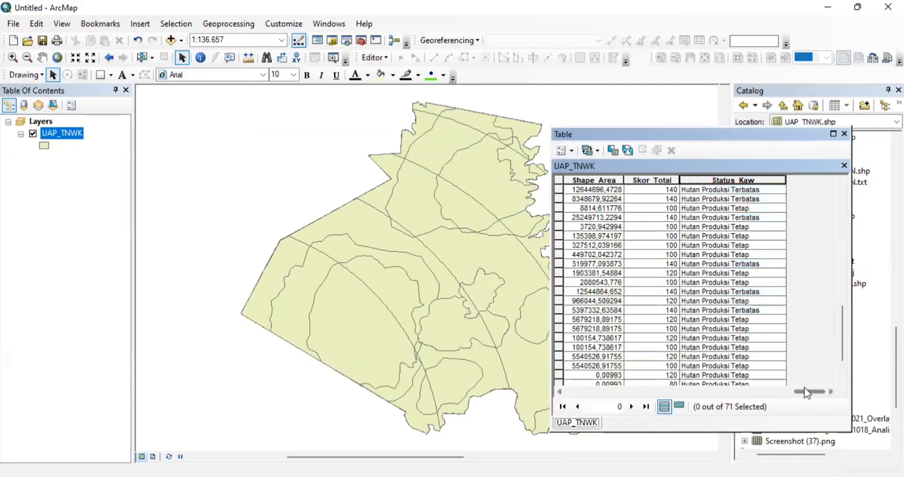
left_click_drag(805, 390, 562, 391)
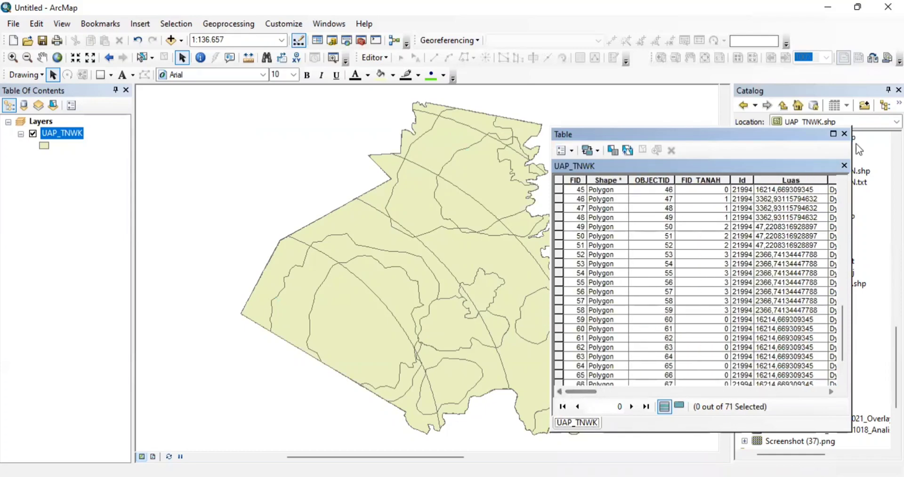
left_click(845, 134)
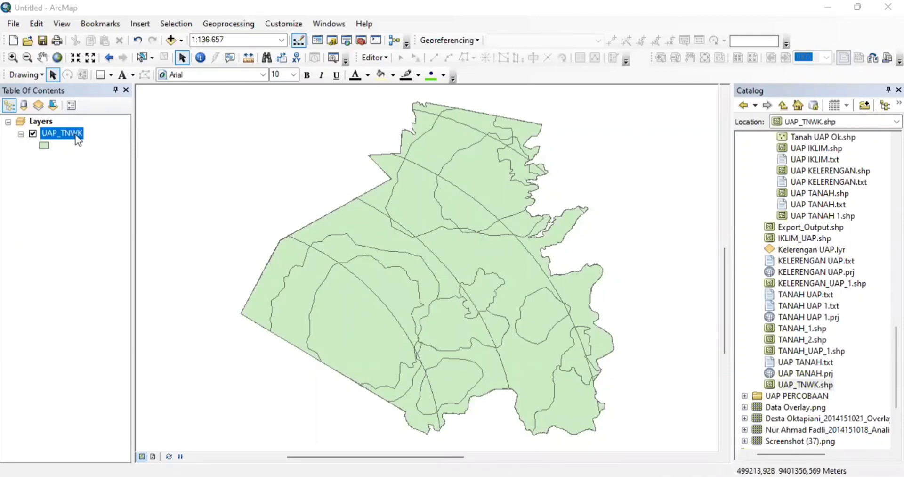
right_click(76, 136)
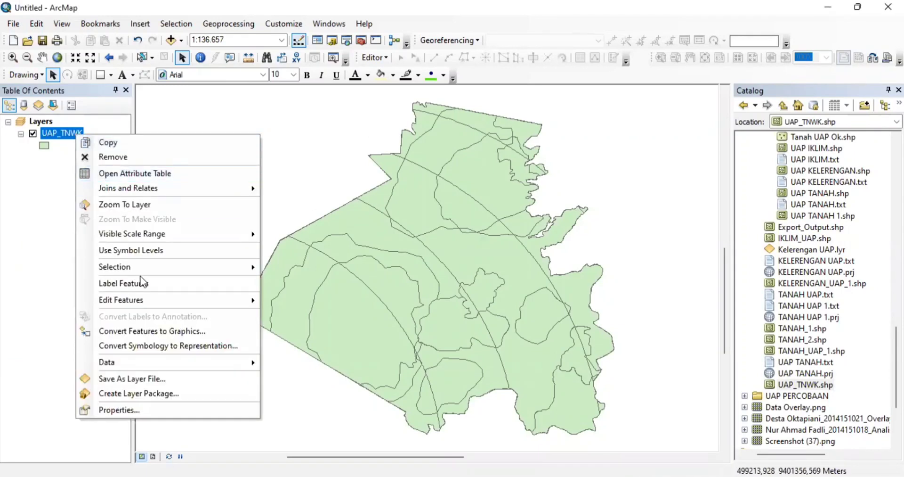
left_click(116, 407)
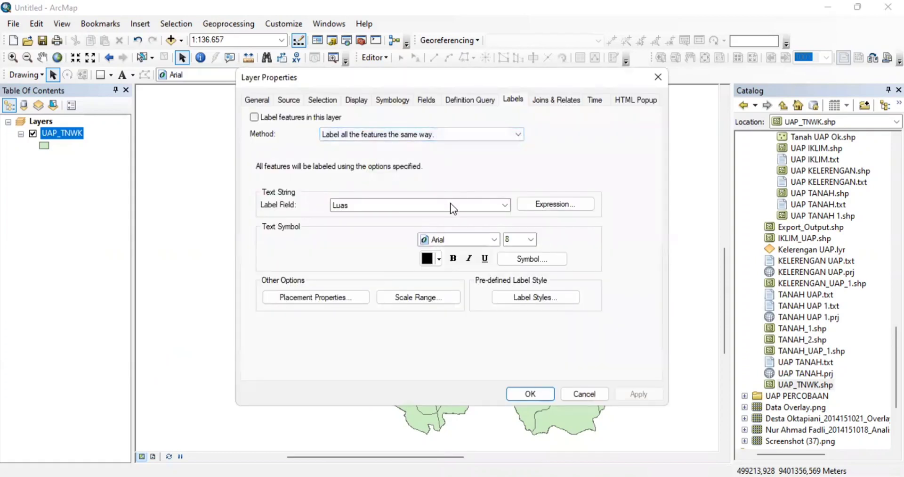
- Label polygons by Luas, placed inside each polygon with duplicate labels removed
left_click(450, 204)
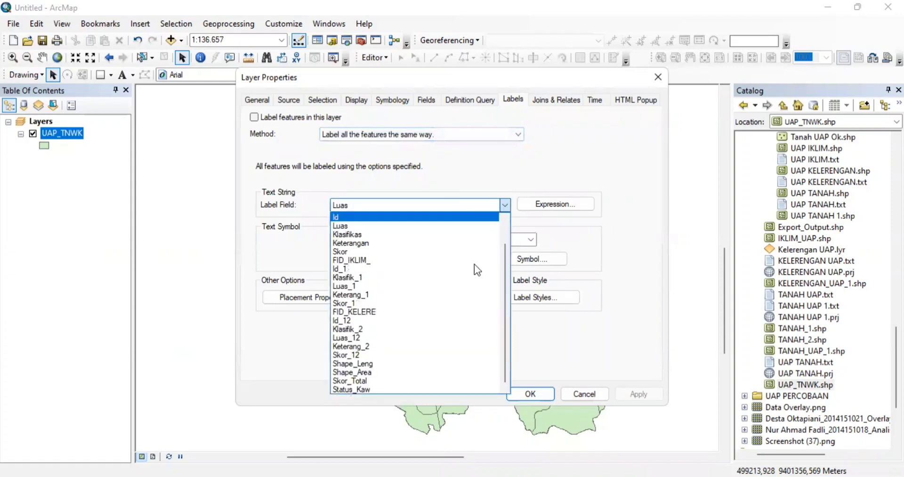
left_click(375, 397)
left_click(344, 299)
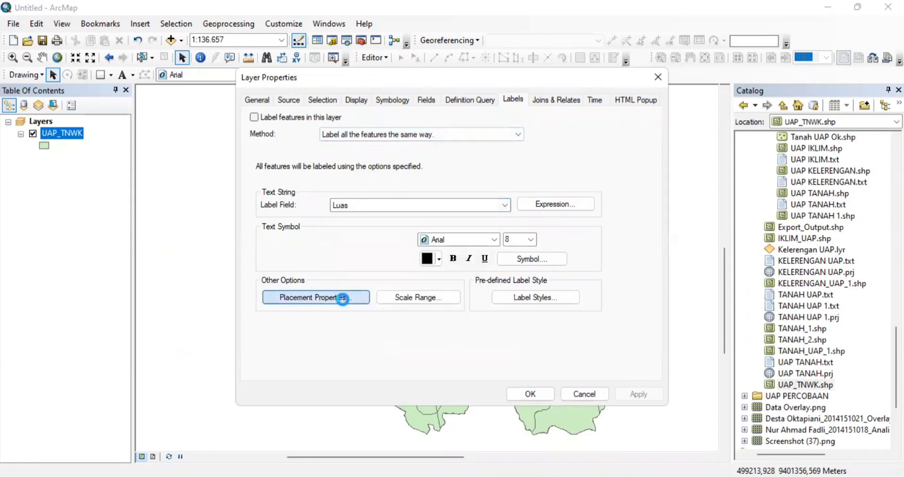
left_click(357, 227)
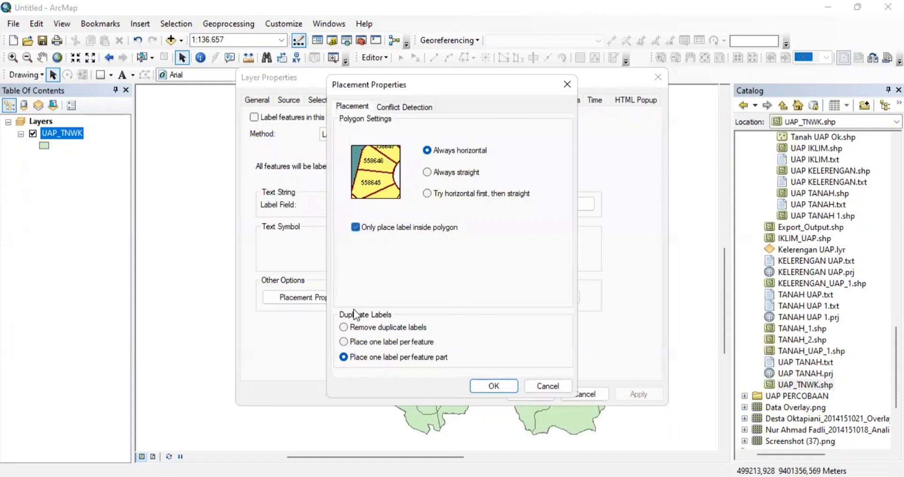
left_click(345, 326)
left_click(493, 385)
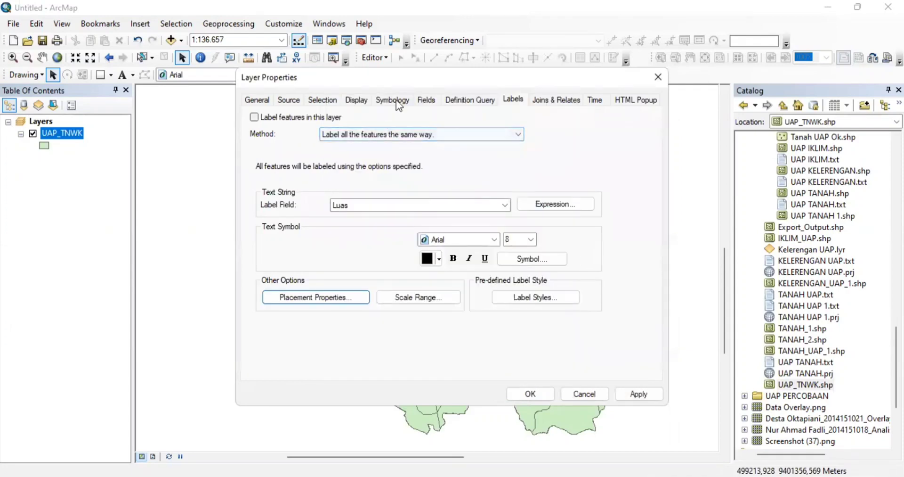
- Symbolise by unique Status_Kaw values without the other-values class, using a pastel colour ramp
left_click(396, 99)
left_click(282, 145)
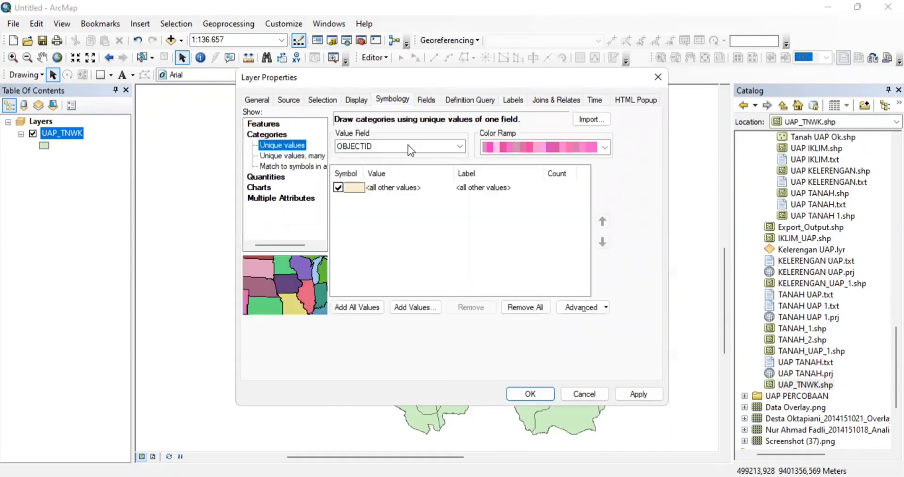
left_click(408, 145)
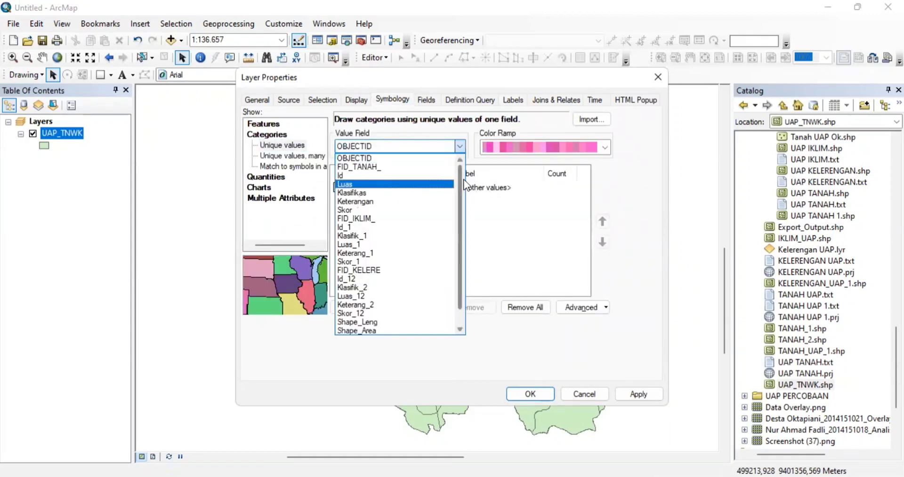
scroll(458, 294, "down", 1)
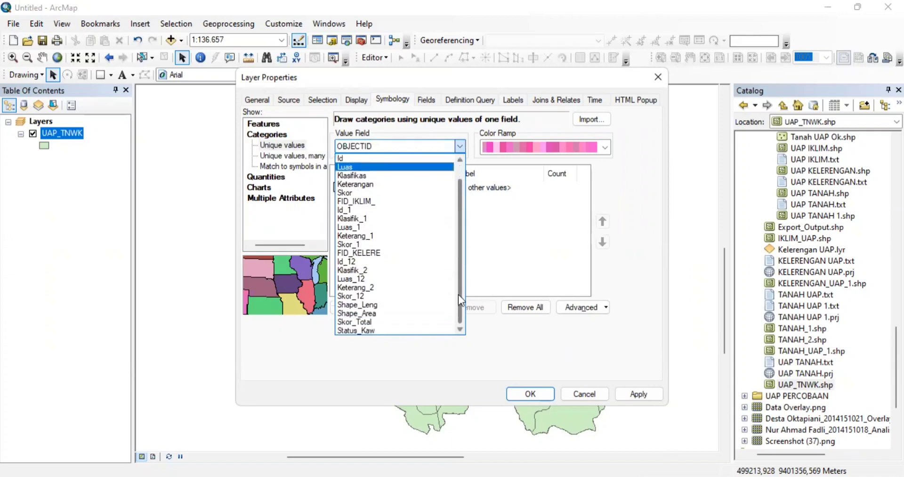
left_click(398, 326)
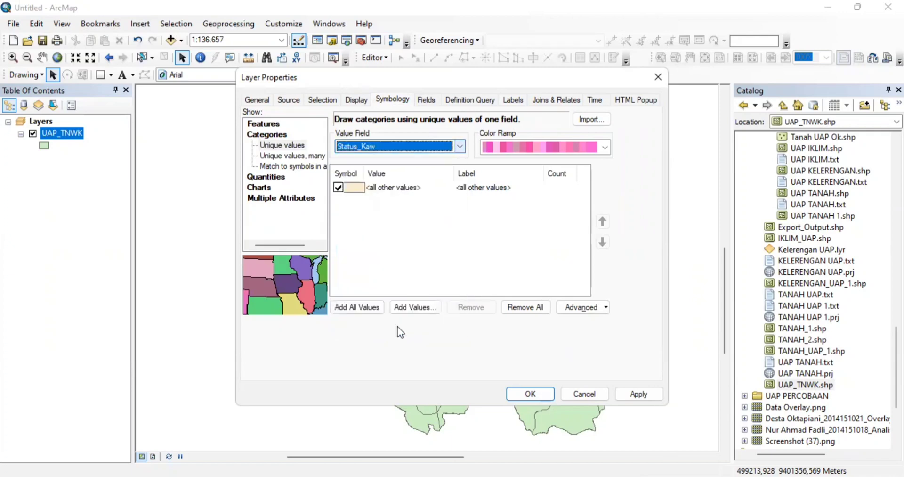
left_click(350, 306)
left_click(338, 187)
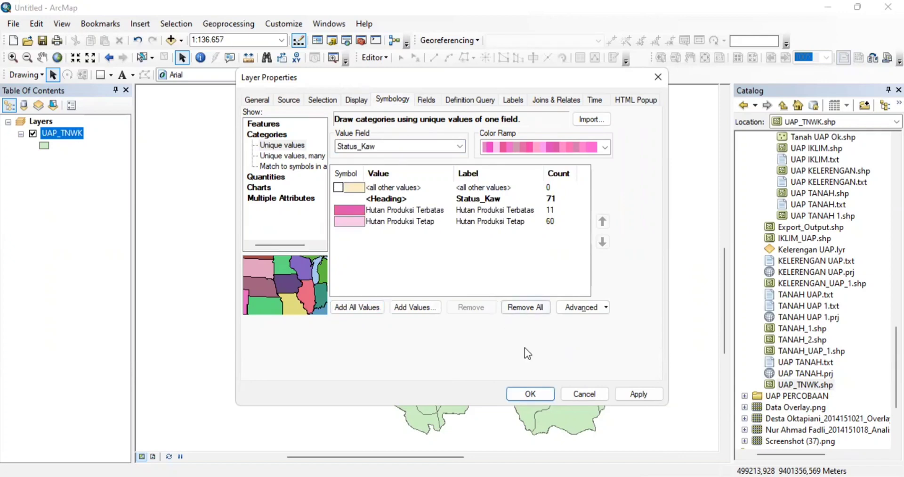
left_click(589, 146)
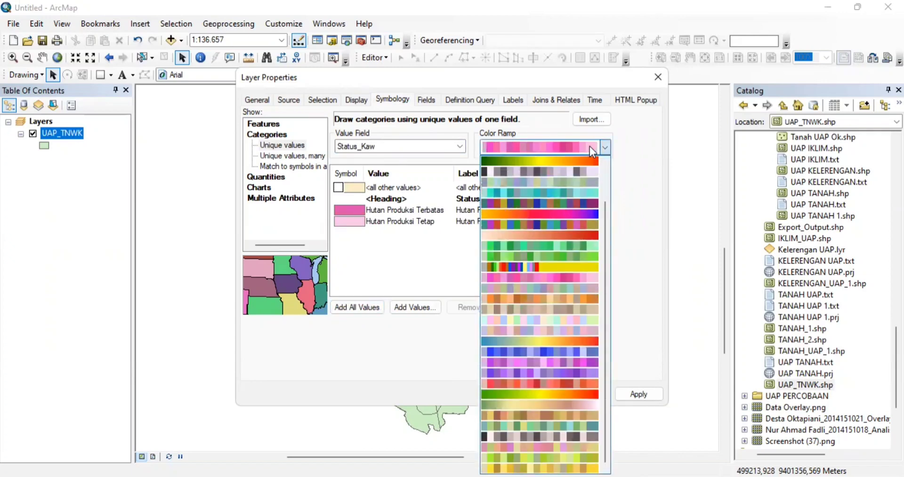
left_click(572, 328)
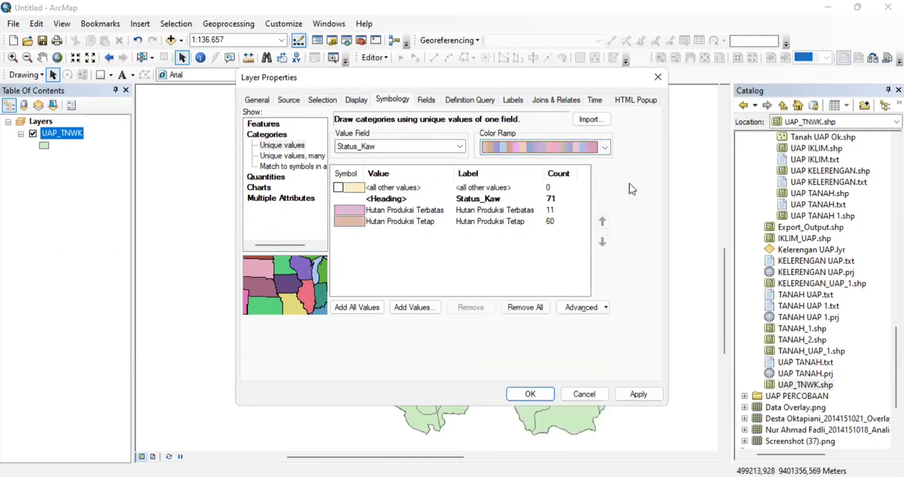
left_click(605, 147)
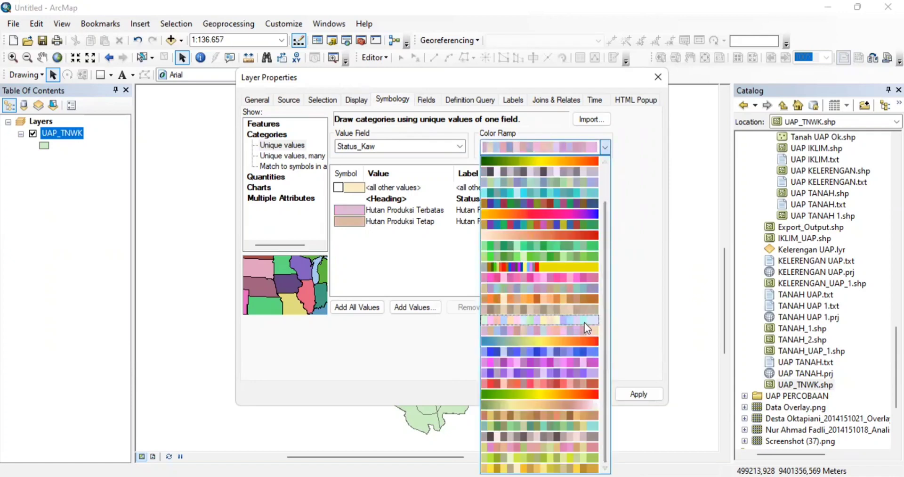
left_click(584, 322)
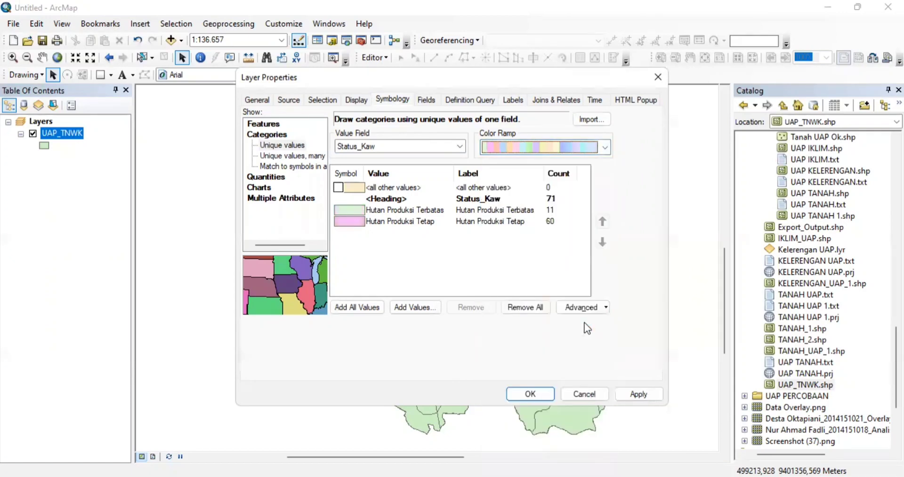
left_click(532, 390)
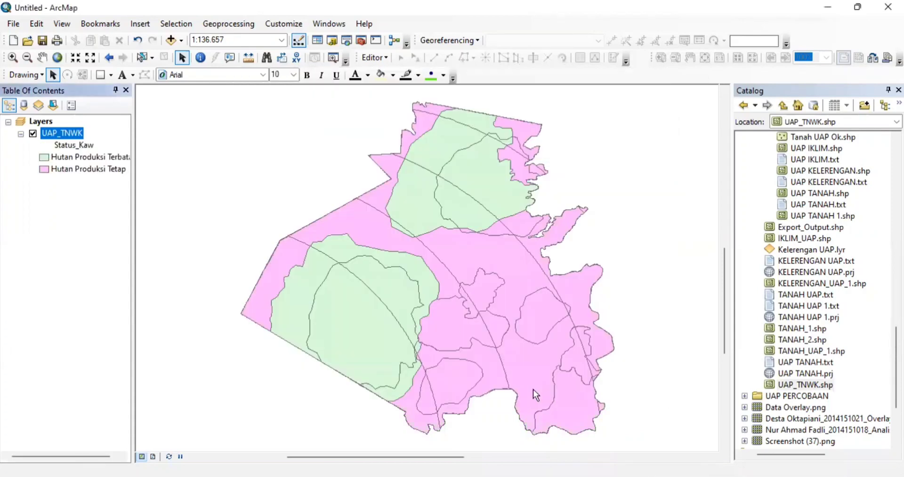
- Turn on UAP_TNWK labels using the Status_Kaw field and confirm the label placement settings
right_click(74, 135)
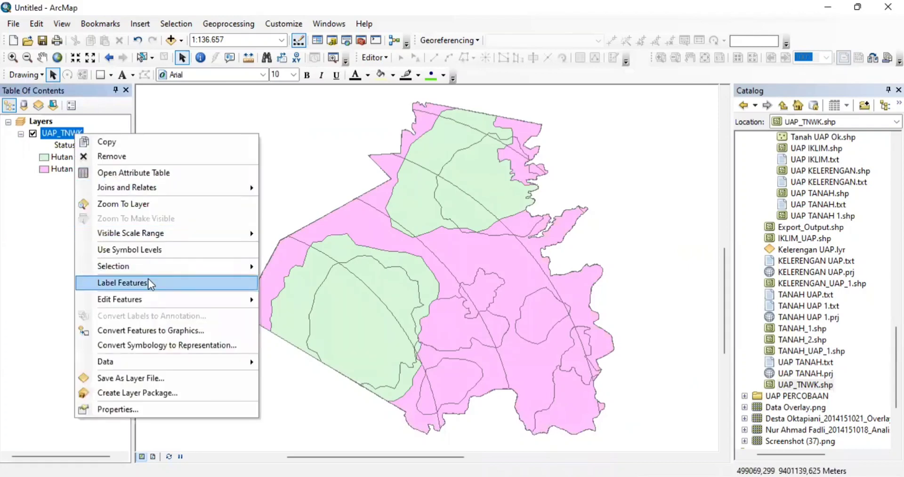
left_click(149, 278)
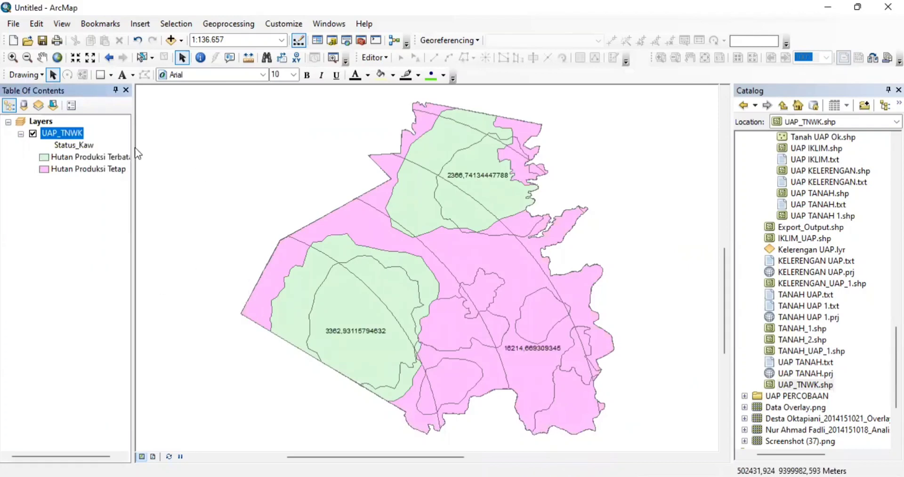
right_click(79, 128)
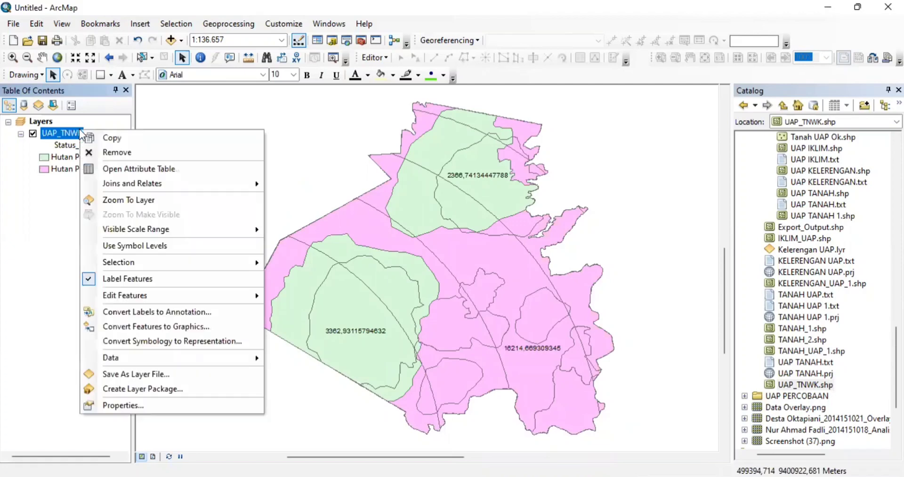
left_click(123, 405)
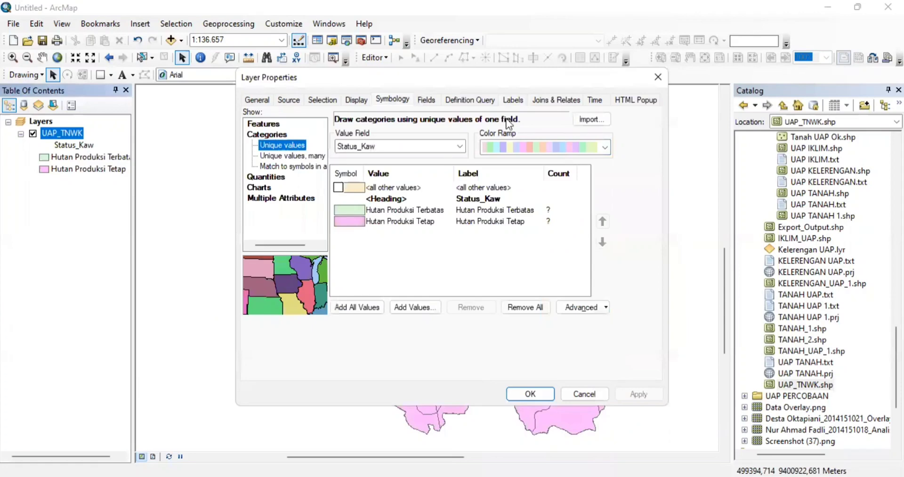
left_click(513, 101)
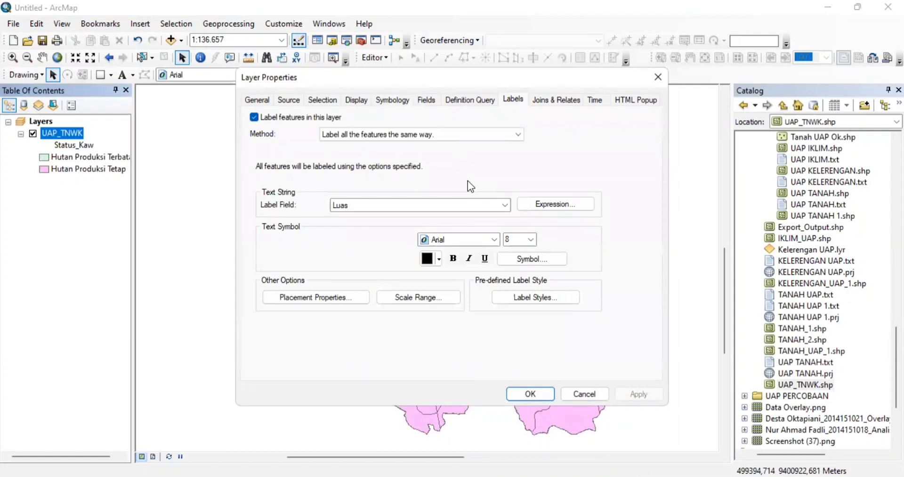
left_click(487, 206)
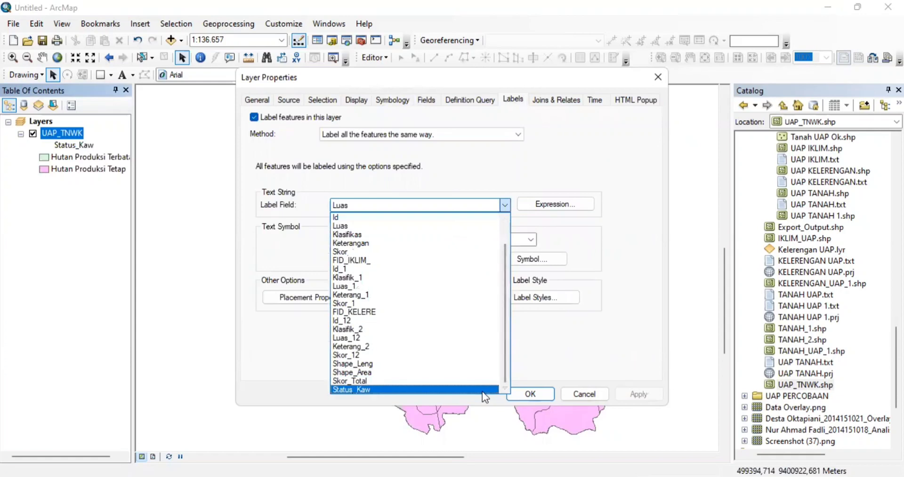
left_click(482, 391)
left_click(346, 302)
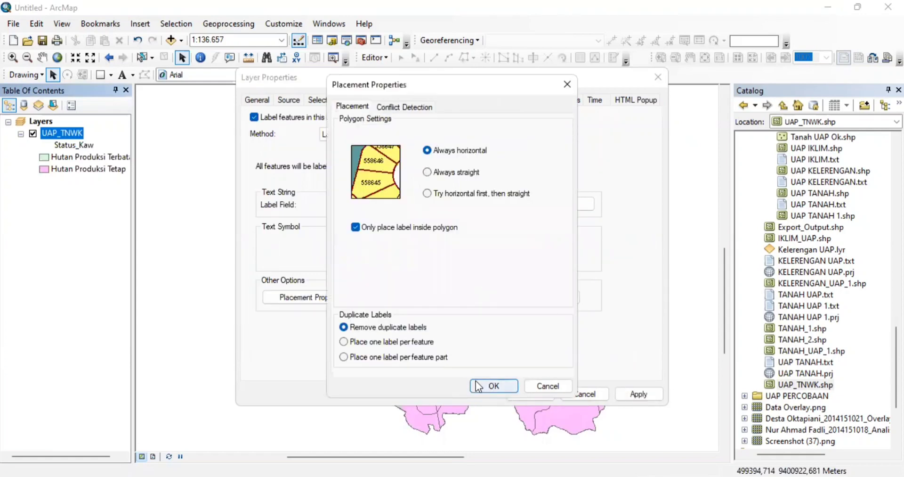
left_click(478, 386)
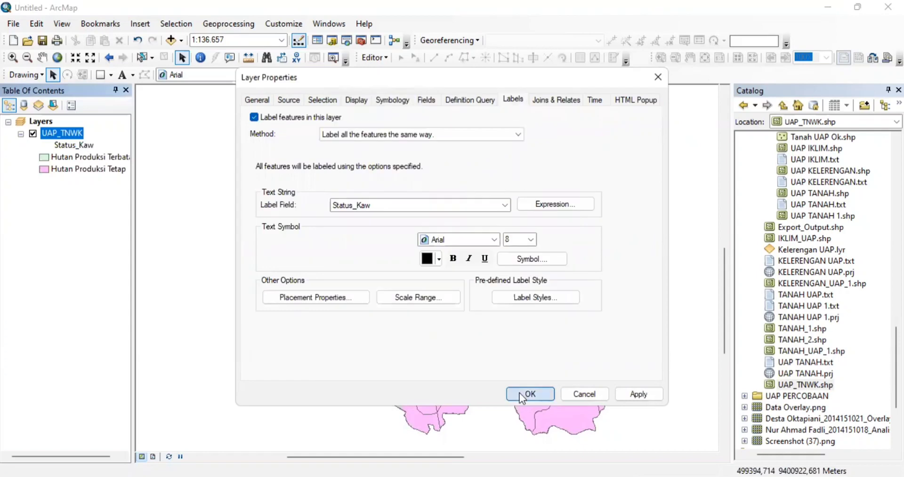
left_click(522, 396)
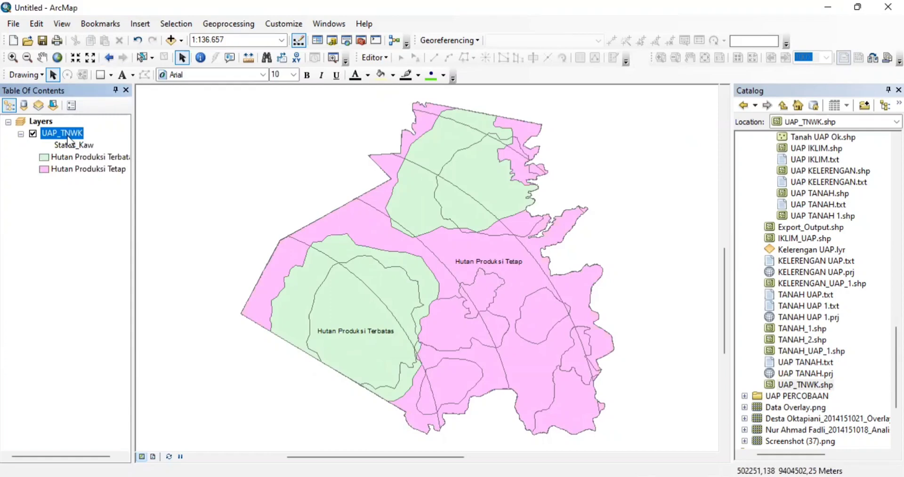
- In Page and Print Setup, choose A4 paper size with Landscape orientation
left_click(15, 22)
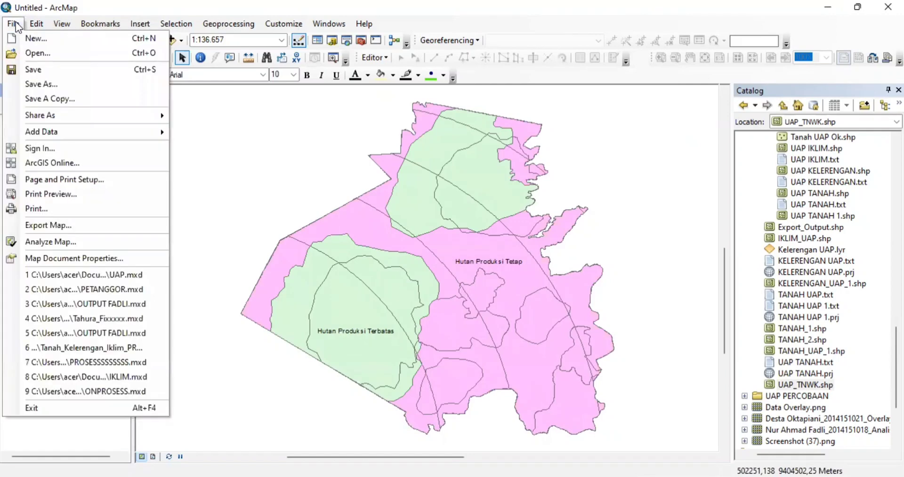
left_click(49, 180)
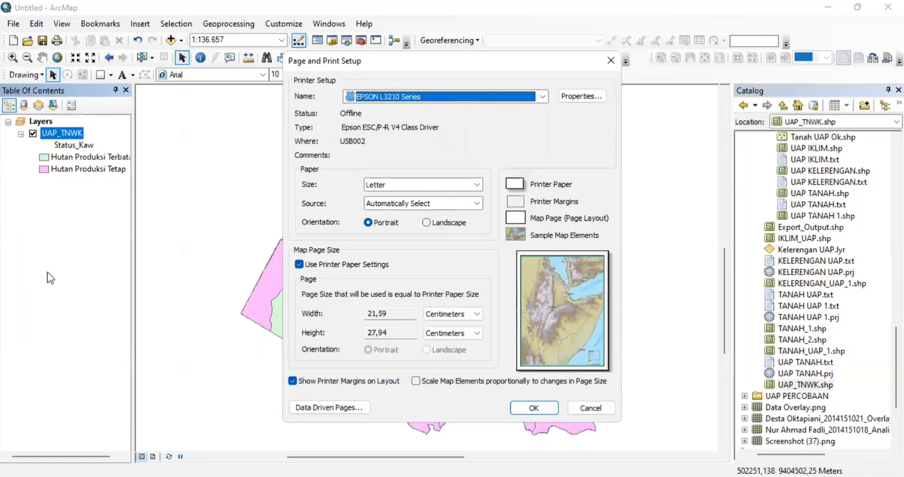
left_click(386, 188)
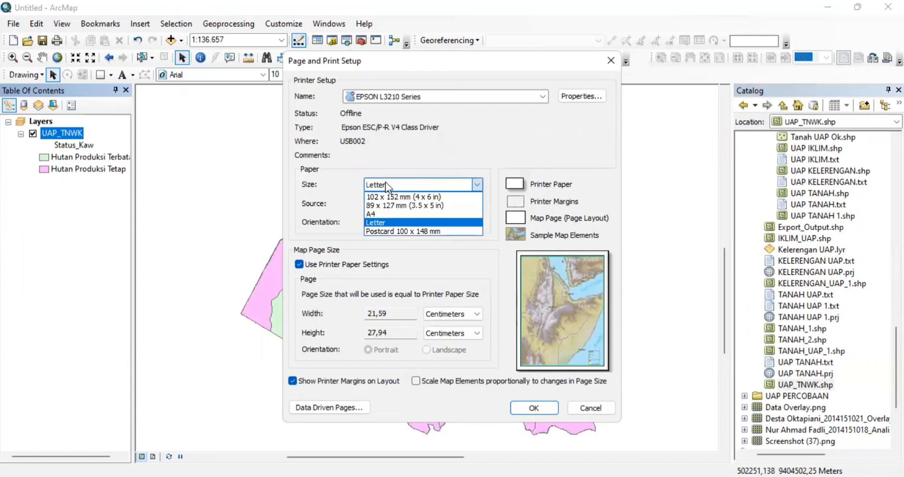
left_click(407, 211)
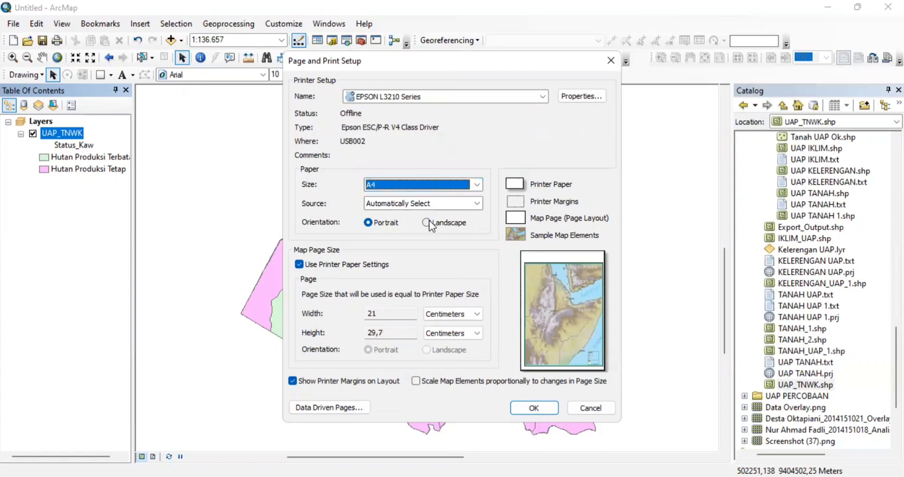
left_click(426, 223)
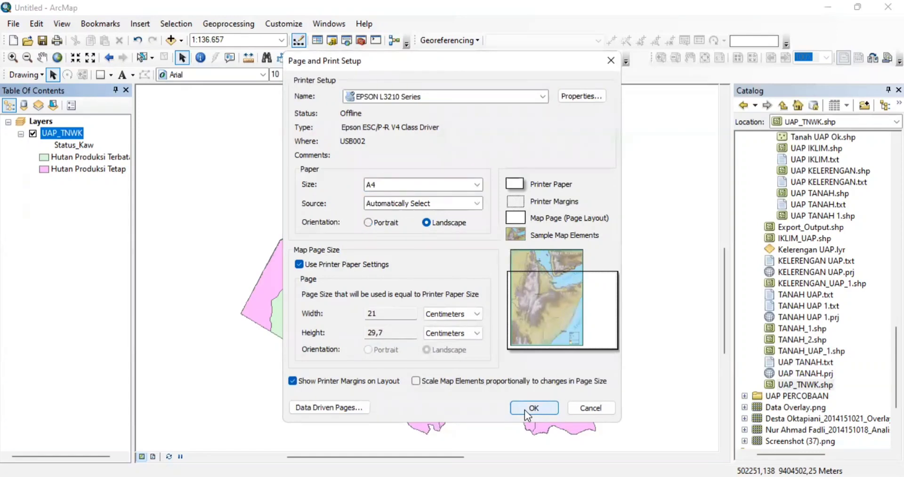
left_click(533, 408)
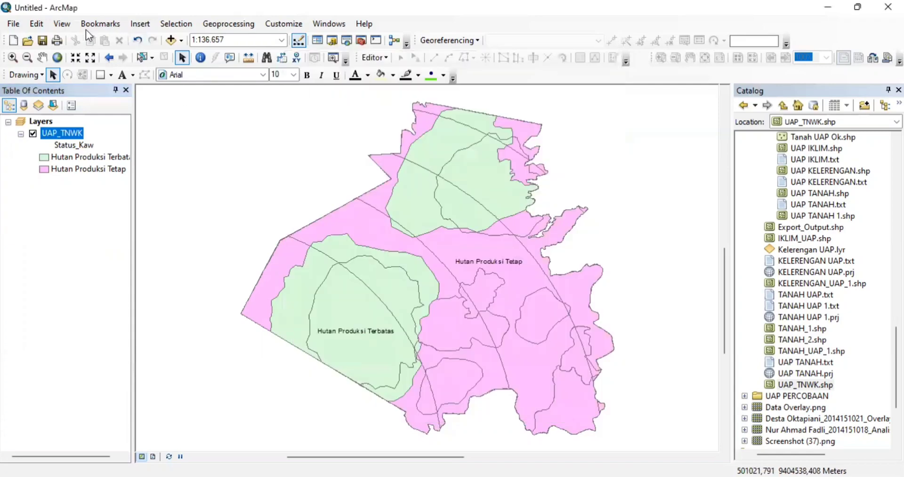
- Switch to layout view and activate the map frame for navigation
left_click(63, 23)
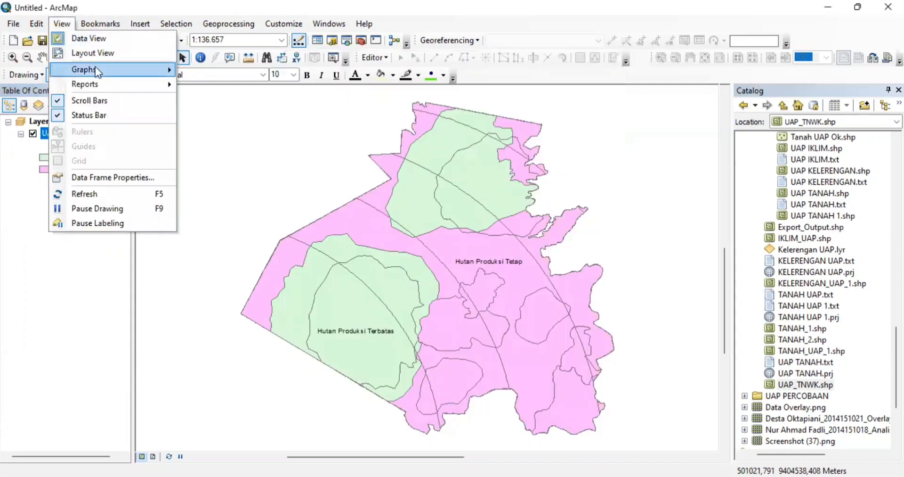
left_click(95, 53)
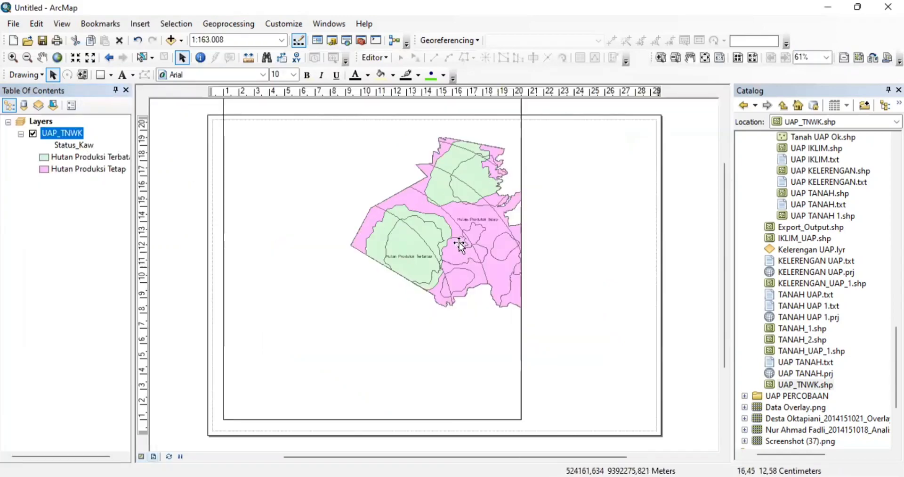
mouse_move(459, 245)
left_mouse_down()
mouse_move(355, 264)
mouse_move(355, 277)
left_mouse_up()
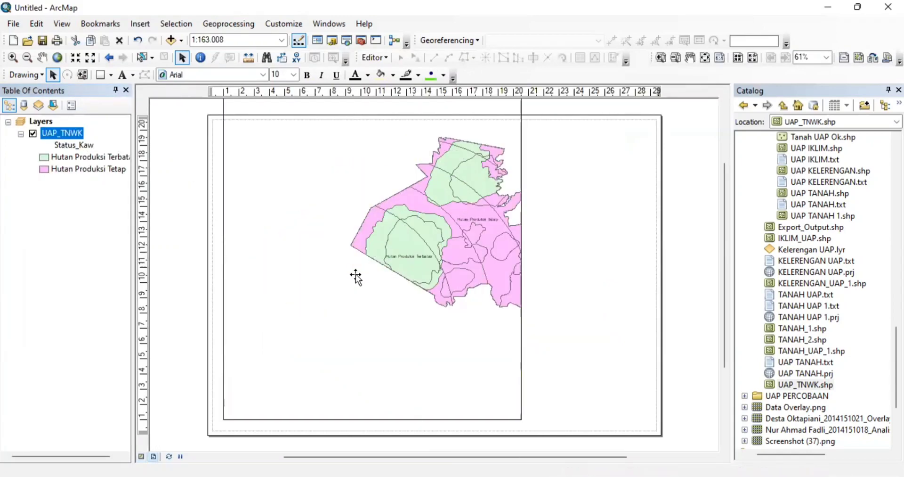
left_click(137, 42)
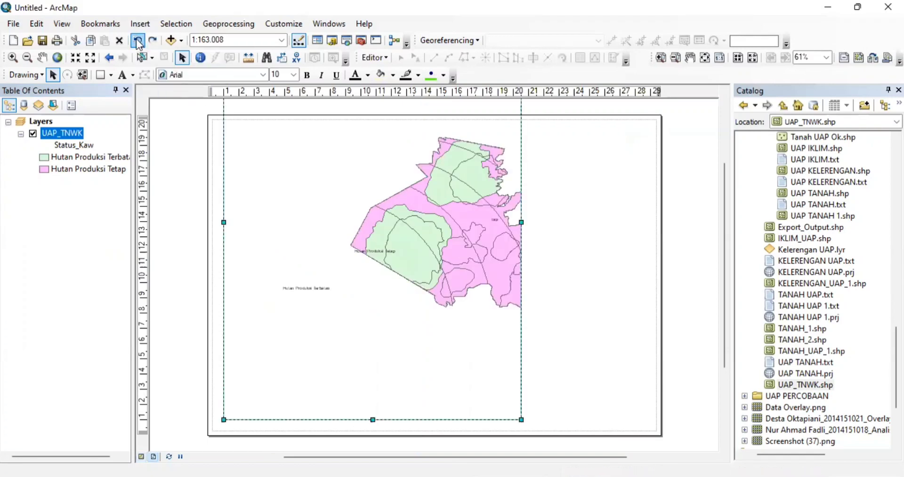
right_click(461, 222)
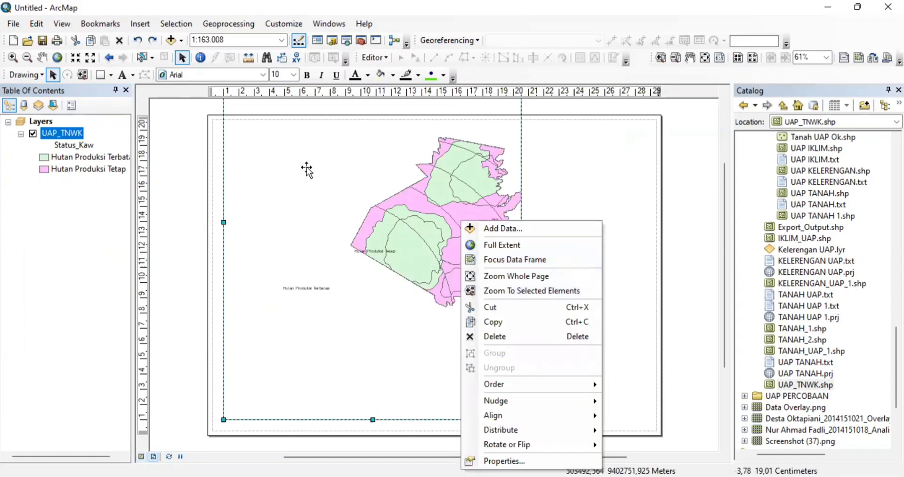
left_click(416, 194)
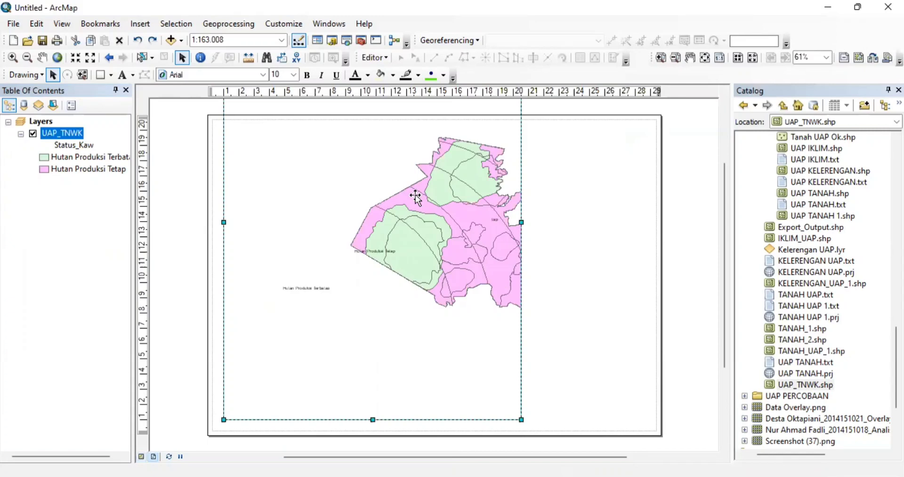
right_click(415, 196)
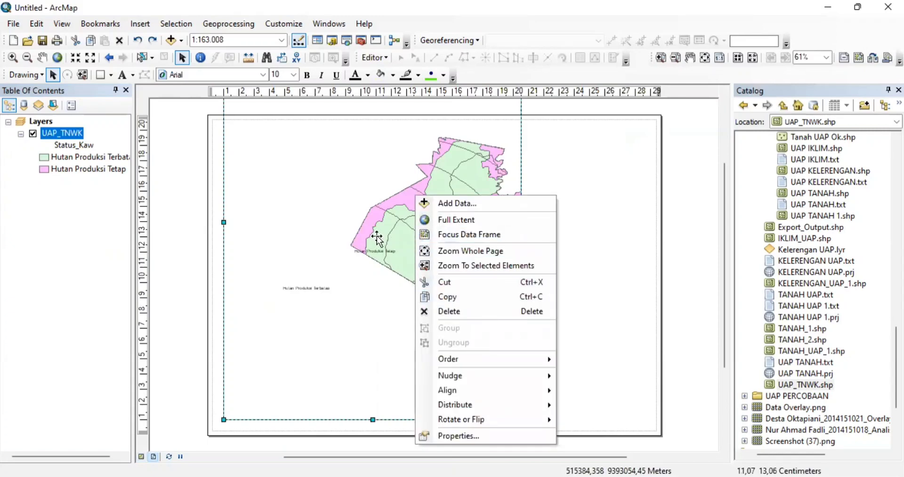
key("Down")
key("Down")
key("Down")
key("Return")
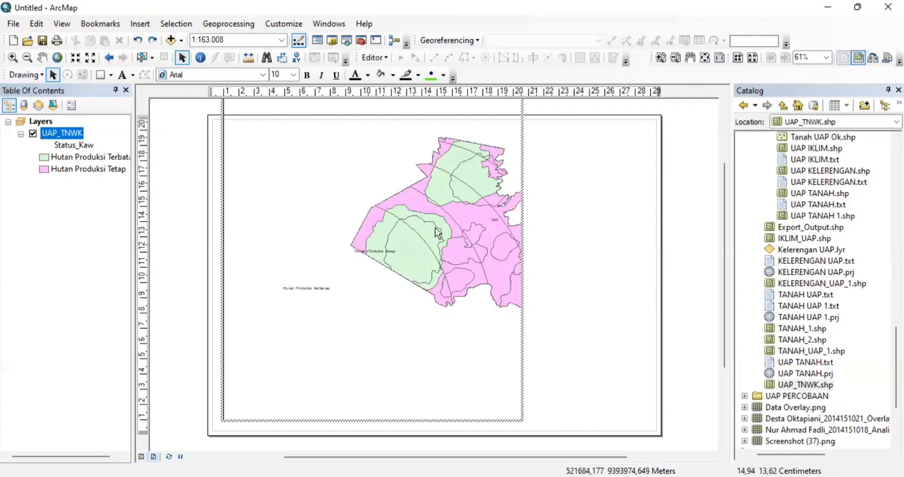
- Pan the map in the frame and zoom from 1:250.000 to 1:150.000
left_click(43, 58)
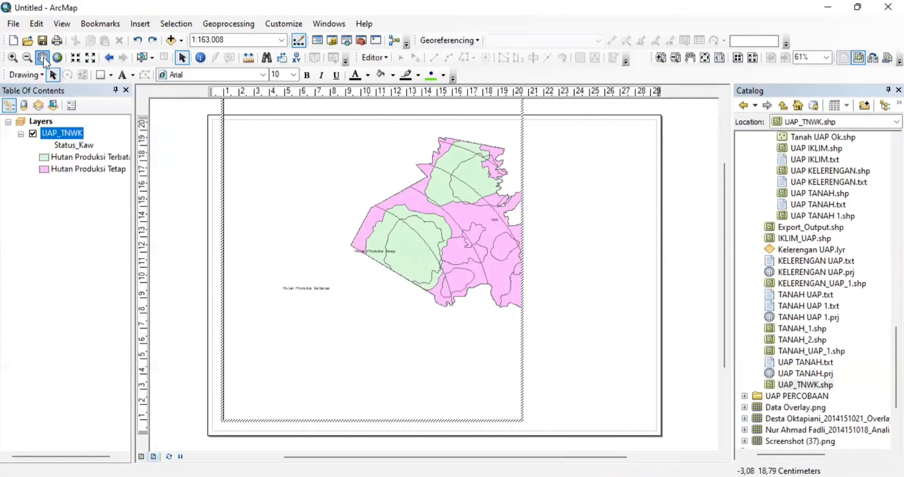
left_click(418, 223)
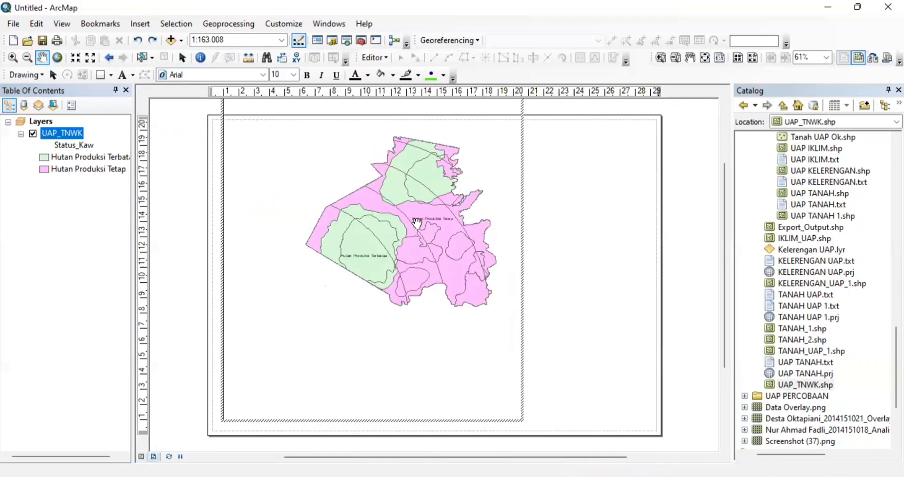
left_click_drag(417, 223, 362, 249)
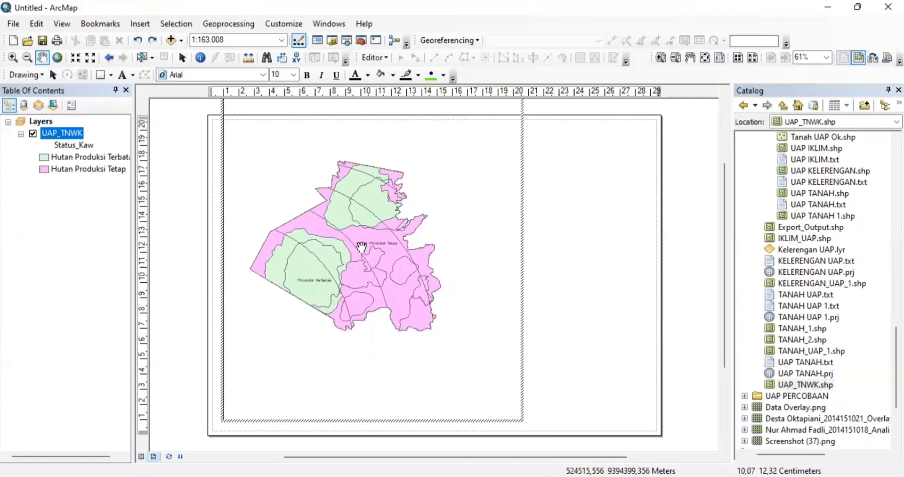
left_click(91, 57)
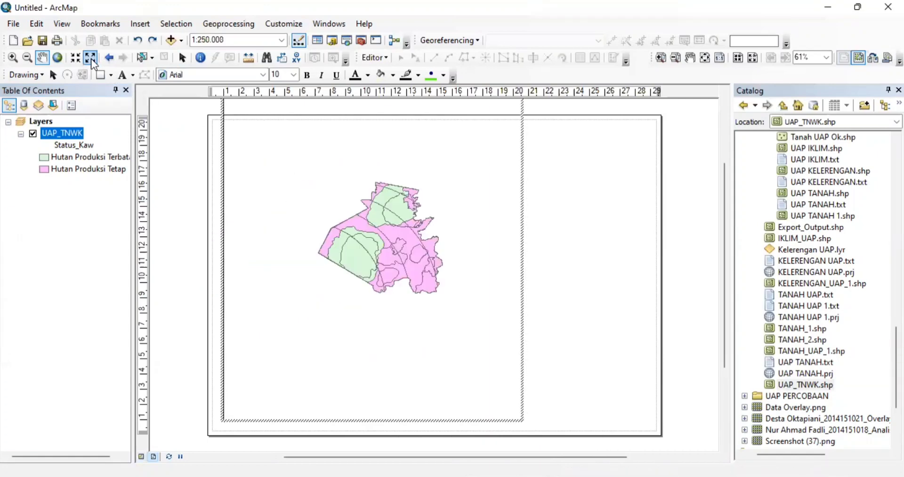
left_click(74, 55)
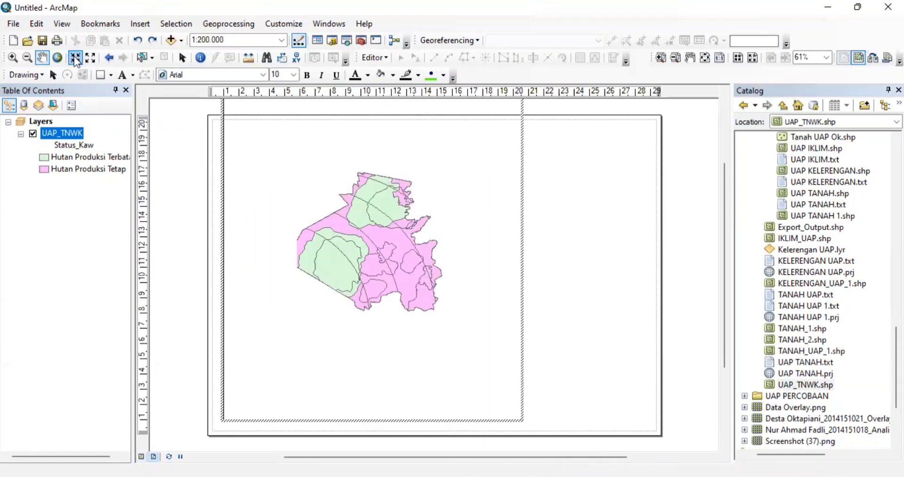
left_click(74, 55)
mouse_move(330, 229)
left_mouse_down()
mouse_move(393, 226)
mouse_move(346, 227)
mouse_move(339, 243)
mouse_move(338, 220)
left_mouse_up()
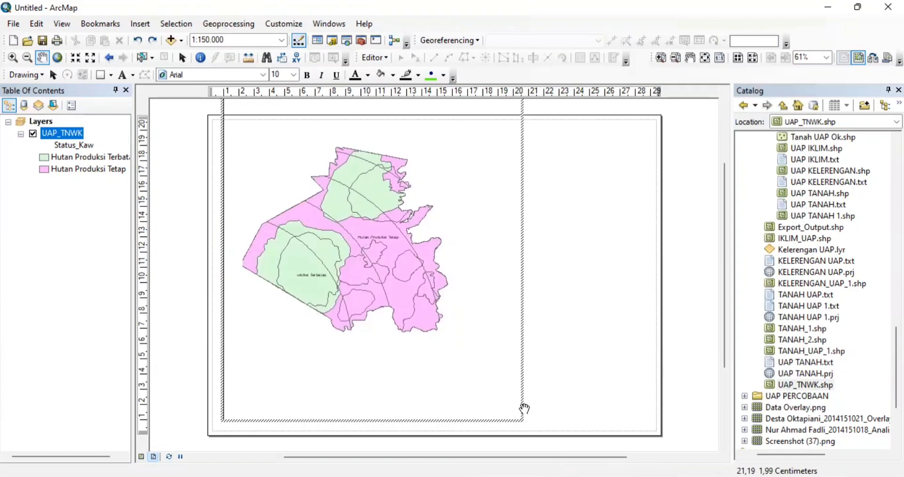
left_click_drag(513, 402, 259, 174)
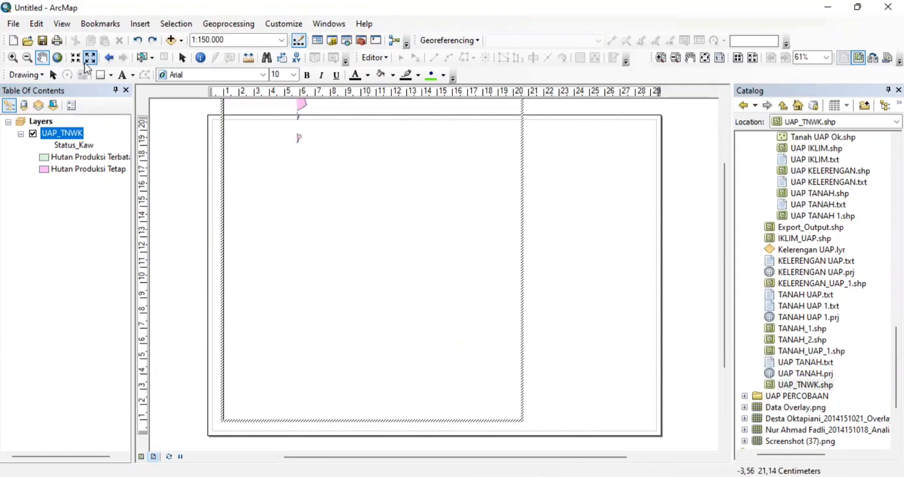
left_click(137, 40)
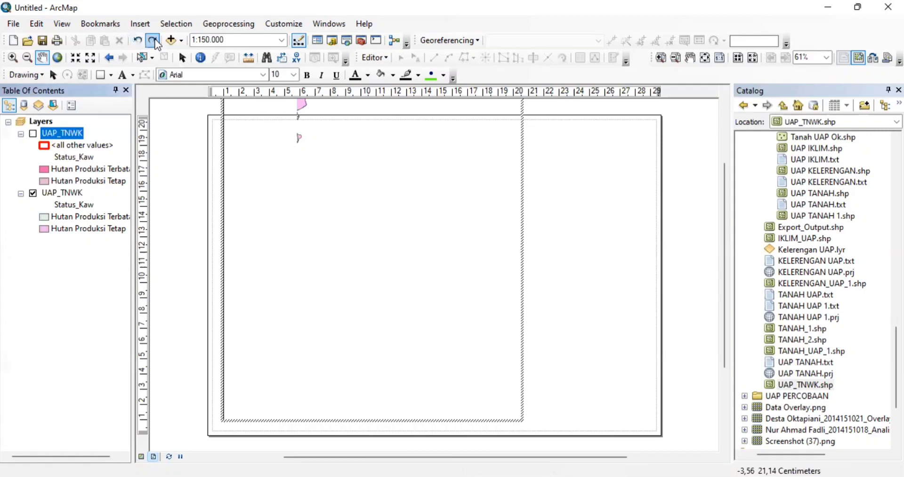
left_click(154, 41)
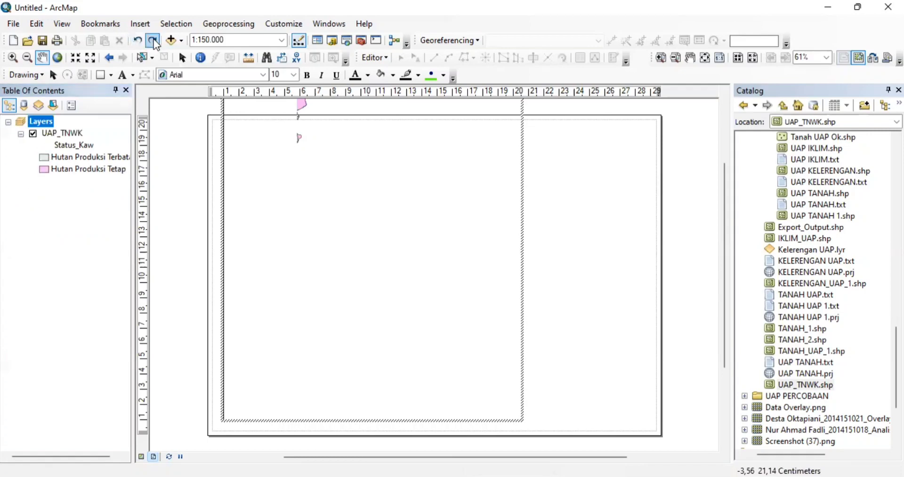
- Rezoom the map to 1:150.000 and shift it down-left to centre it
left_click(112, 59)
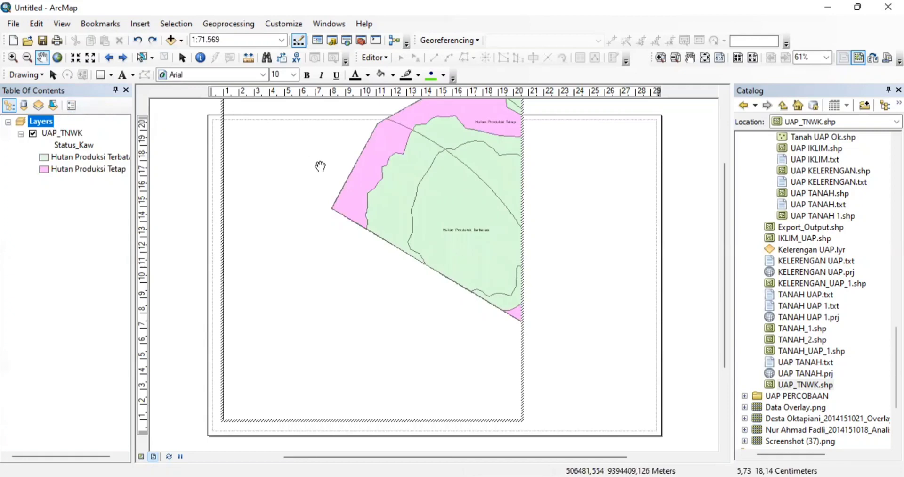
left_click(74, 58)
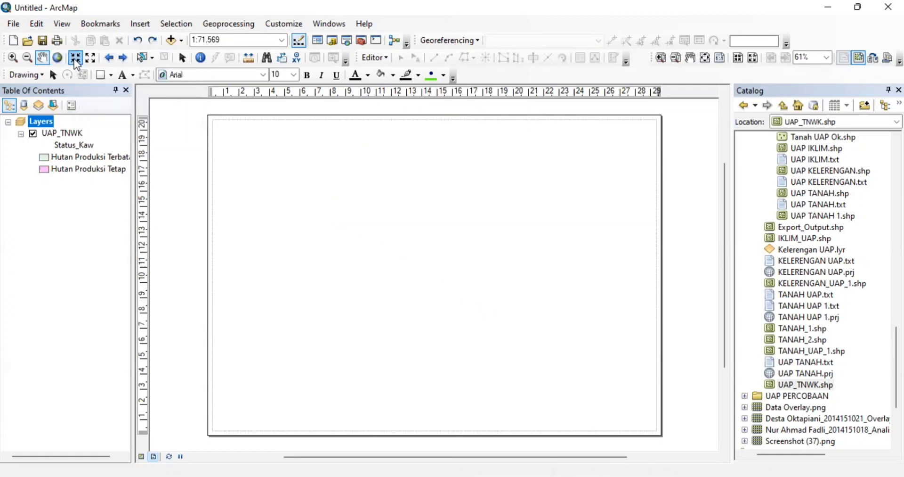
left_click(93, 58)
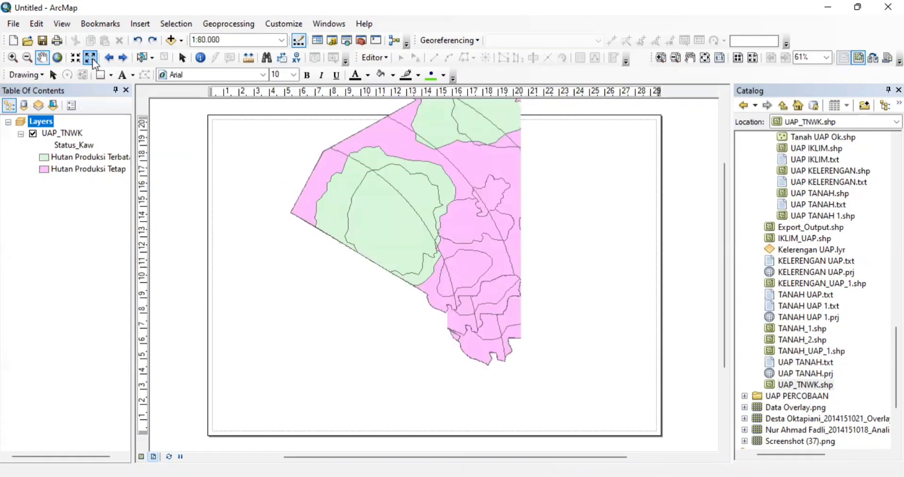
left_click(93, 59)
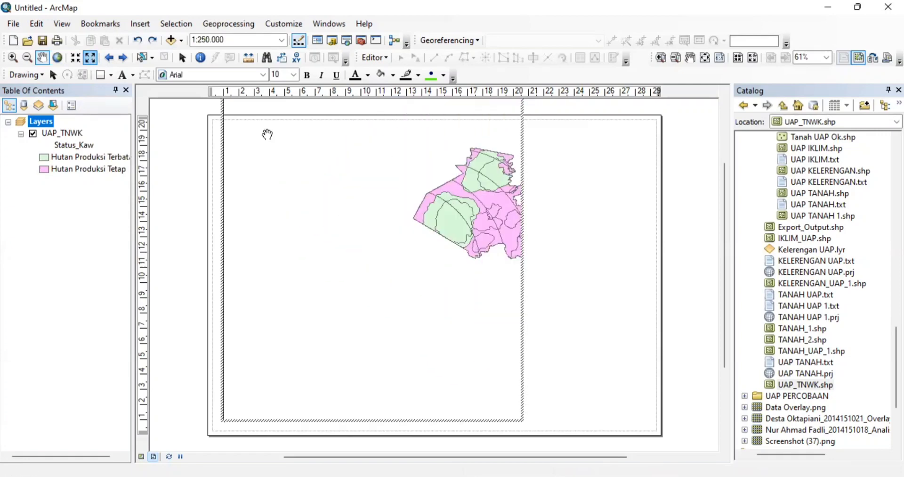
left_click(78, 54)
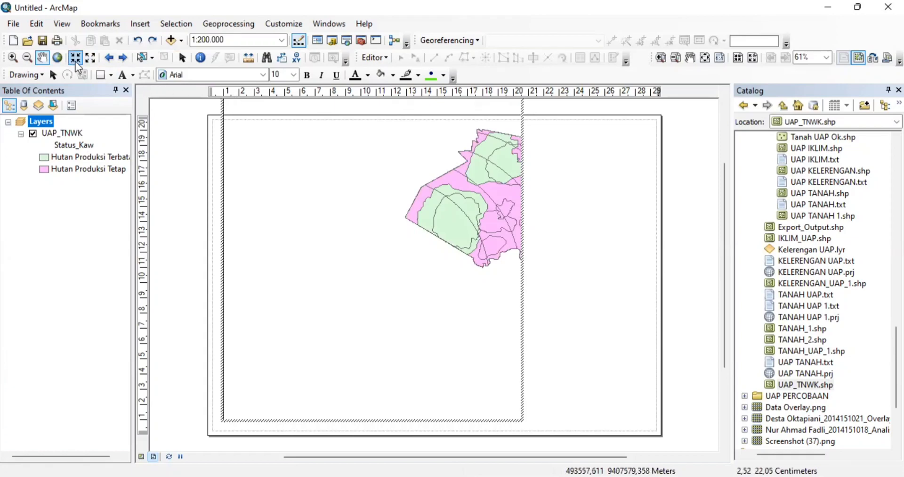
left_click(76, 60)
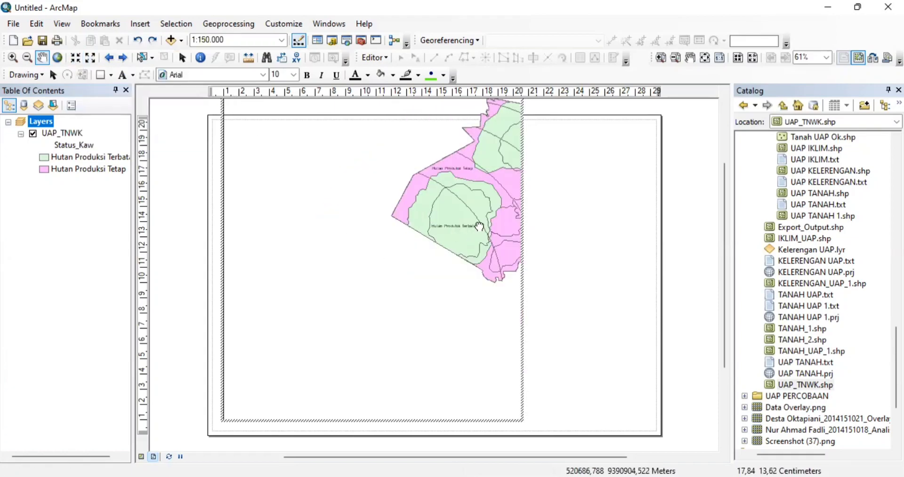
left_click_drag(479, 226, 349, 266)
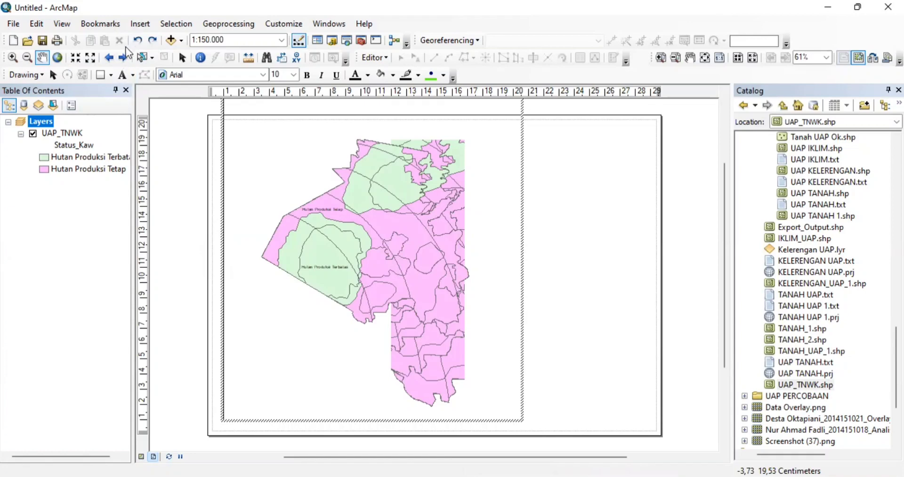
- Step back through previous extents until the map sits at 1:114.902
left_click(115, 57)
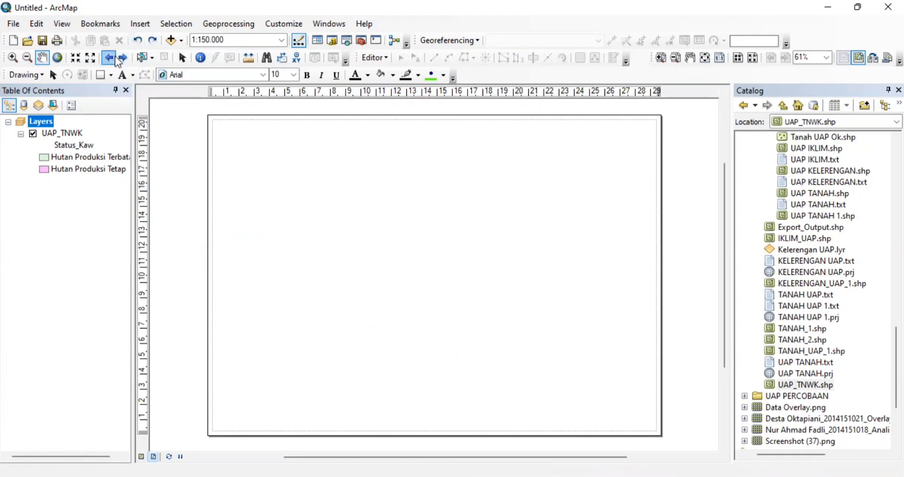
left_click(115, 57)
left_click(115, 57)
left_click(115, 57)
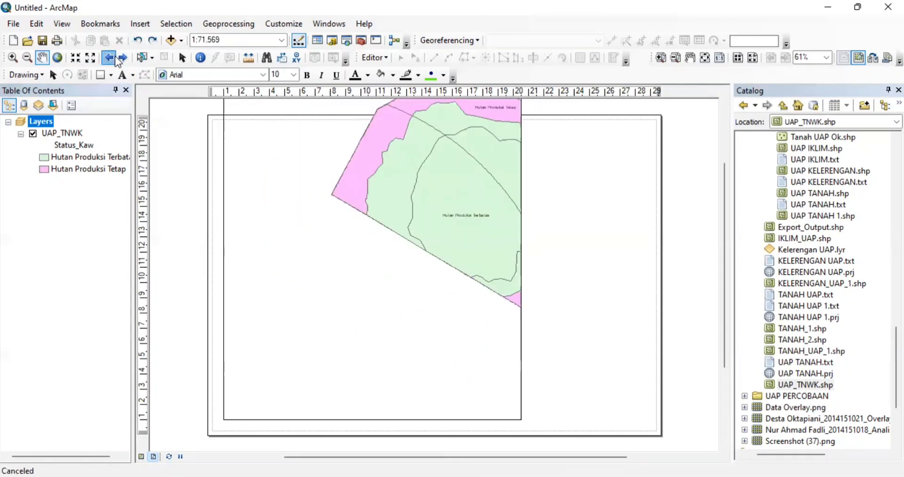
left_click(115, 57)
left_click(115, 57)
left_click(115, 57)
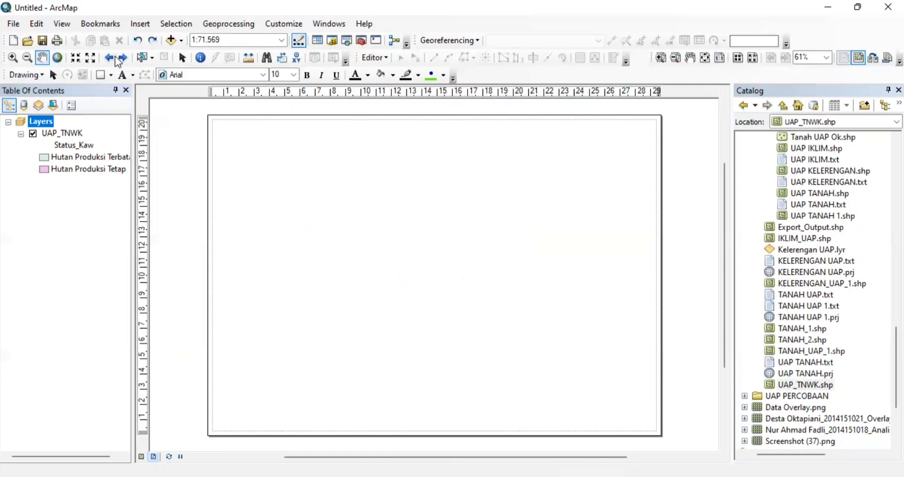
left_click(115, 57)
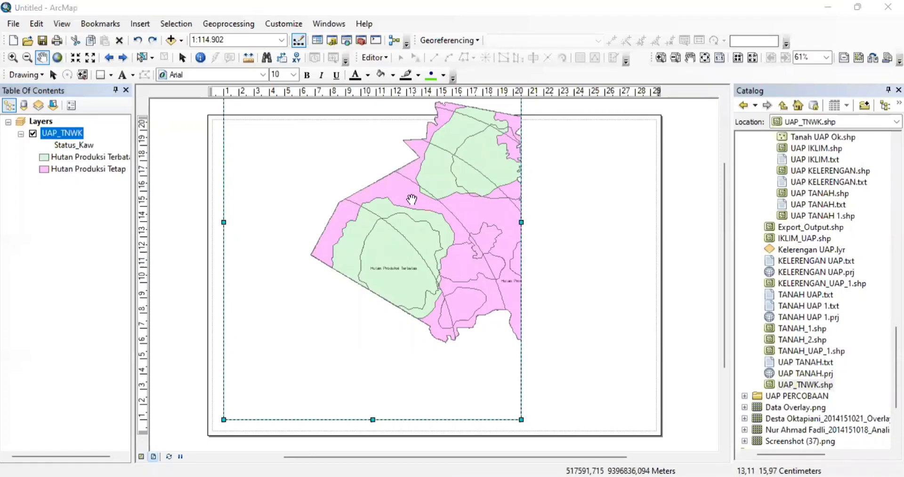
- Extend the data frame down to the page's bottom margin, then pan the map left and down
left_click(52, 75)
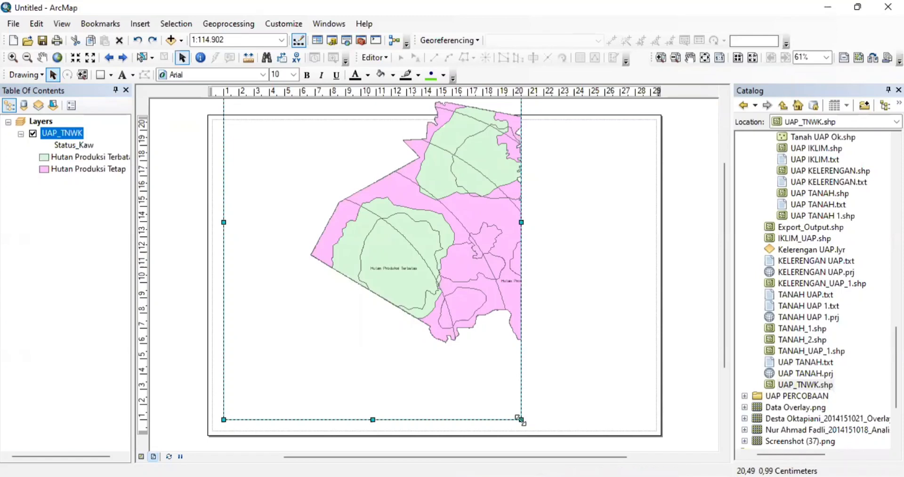
left_click_drag(520, 420, 518, 358)
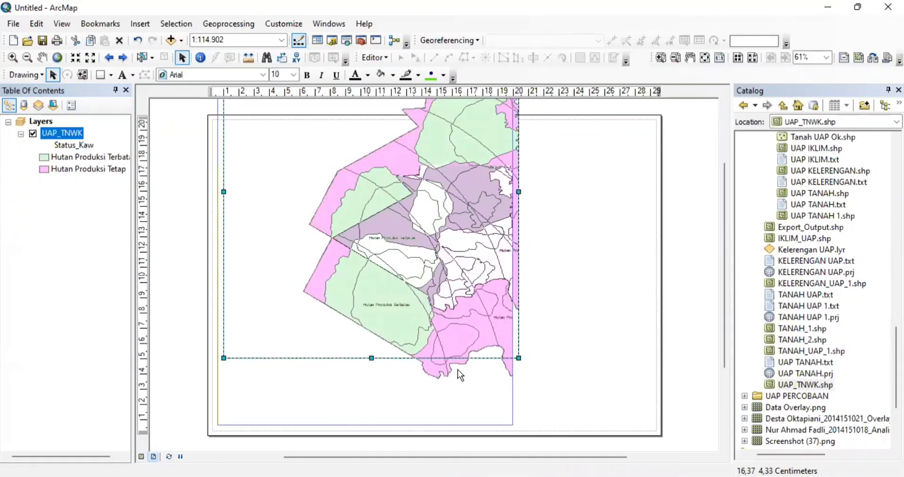
key("ctrl+z")
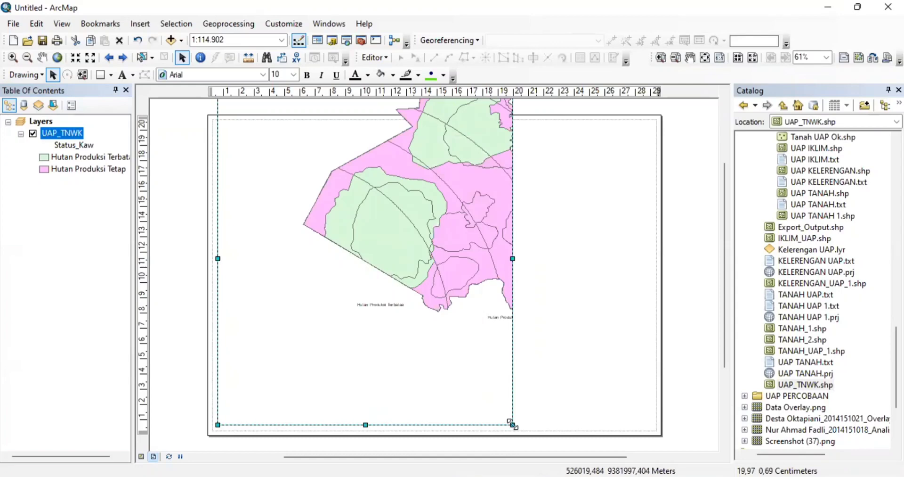
left_click_drag(512, 424, 513, 366)
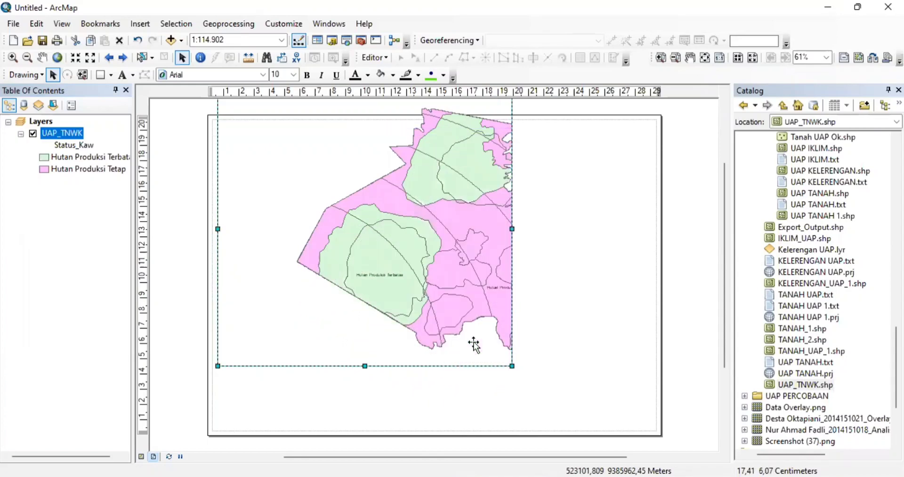
key("ctrl+z")
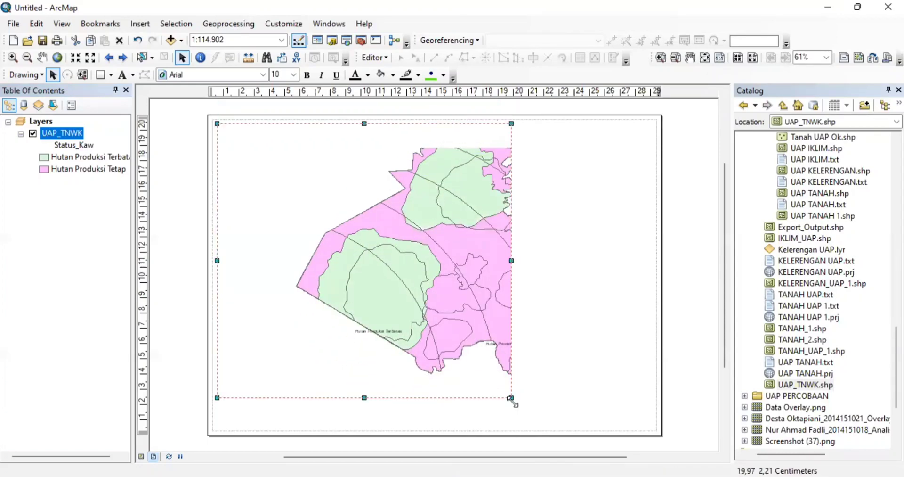
left_click_drag(512, 398, 512, 423)
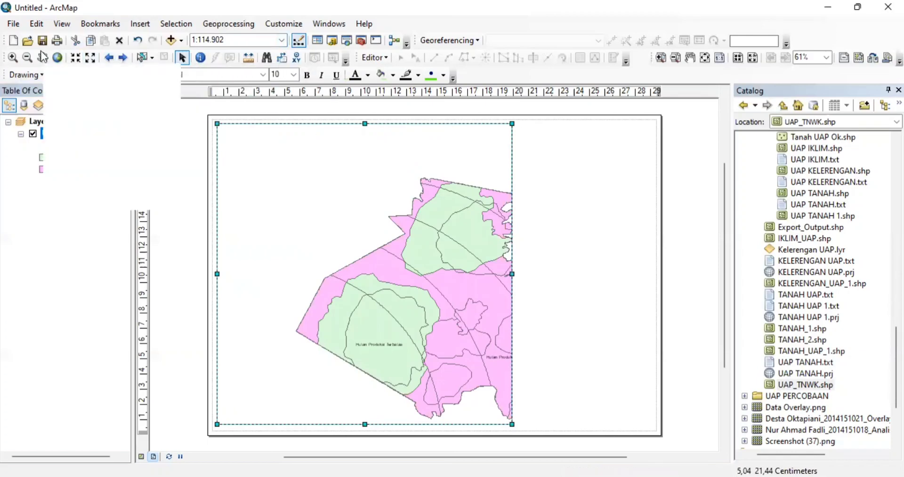
left_click(42, 57)
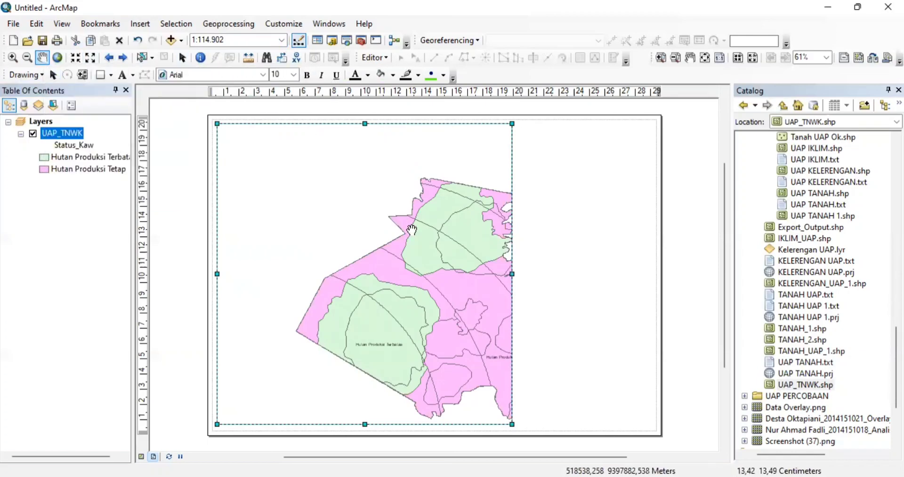
left_click_drag(412, 230, 364, 274)
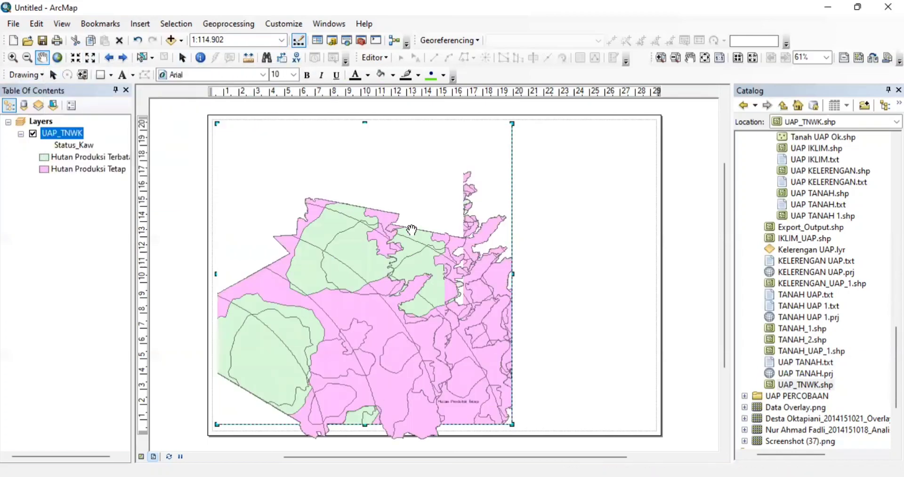
- Set the map scale to 1:120.000 and shift the map within the frame
left_click(282, 40)
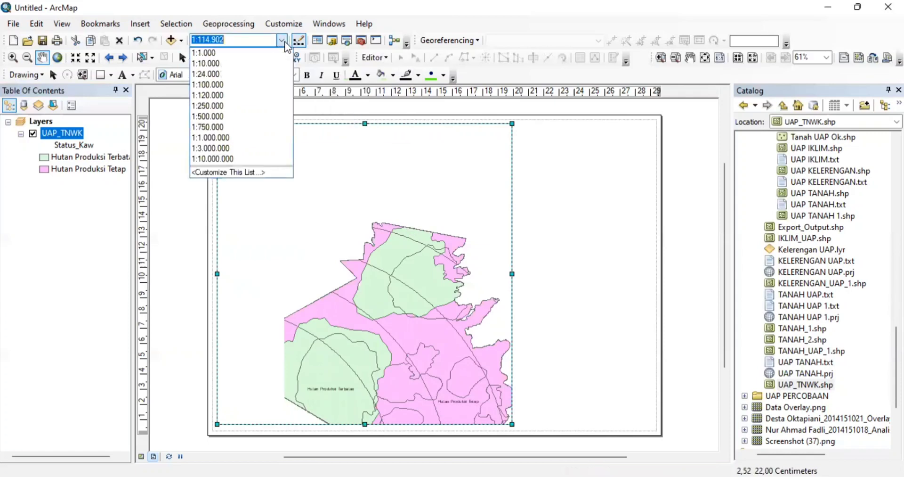
left_click(250, 94)
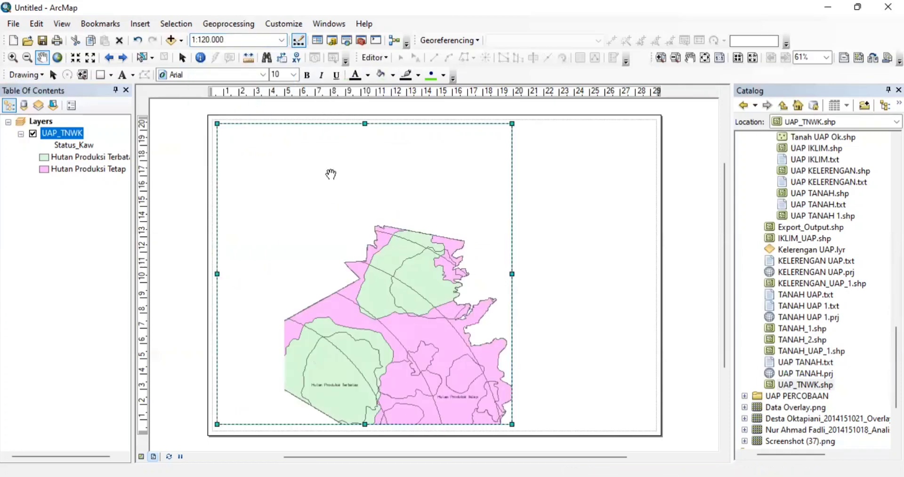
left_click_drag(390, 266, 421, 227)
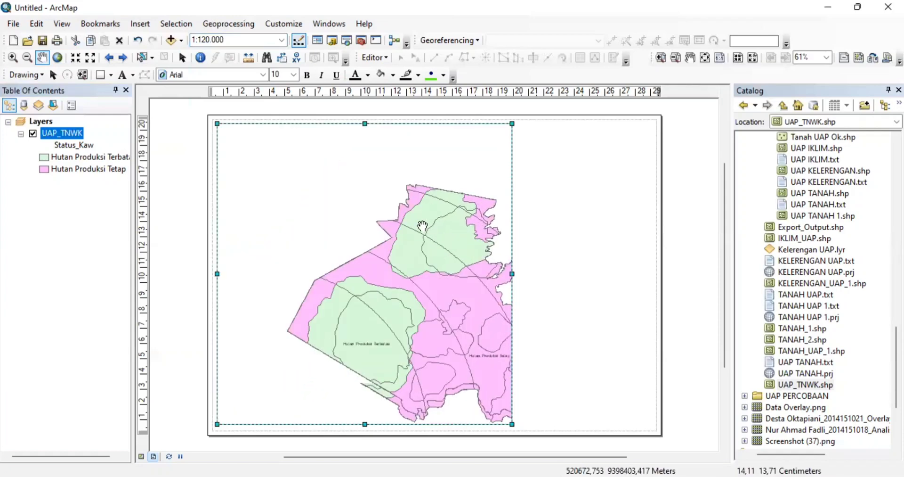
left_click_drag(423, 226, 363, 196)
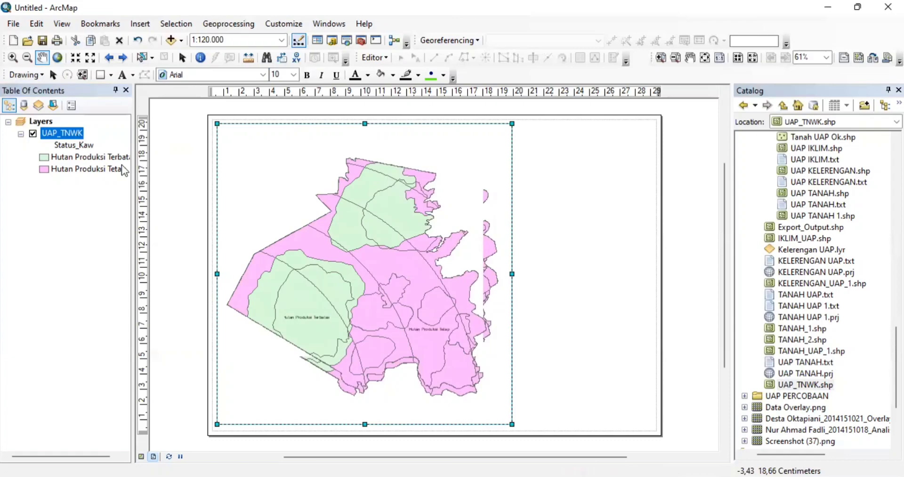
- Zoom to the UAP_TNWK layer, restore 1:120.000 and centre the forest area in the frame
right_click(76, 132)
left_click(138, 203)
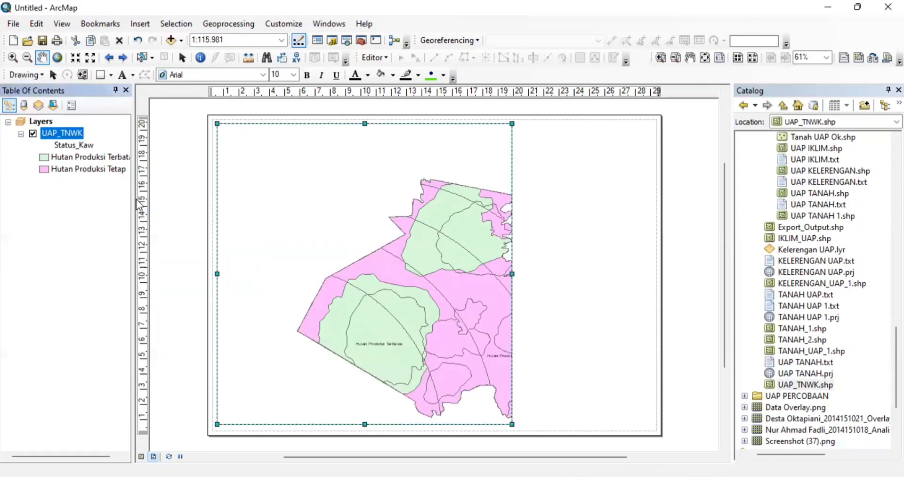
left_click(280, 41)
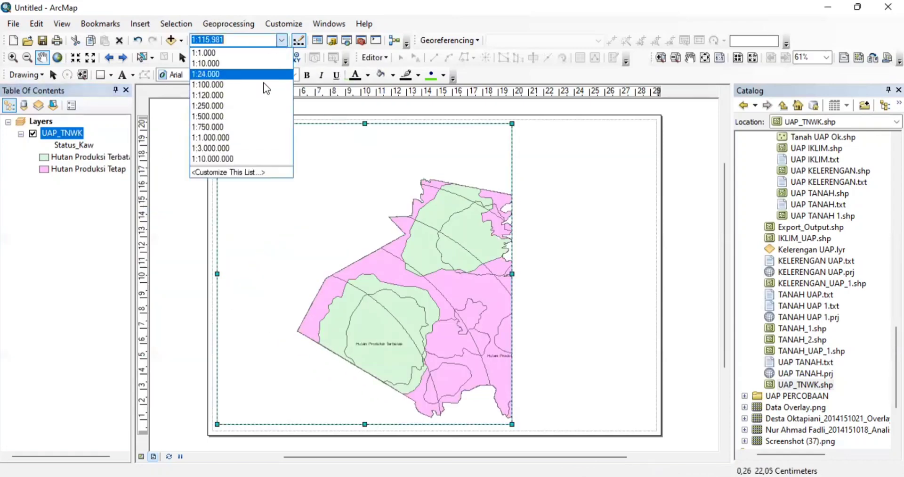
left_click(253, 96)
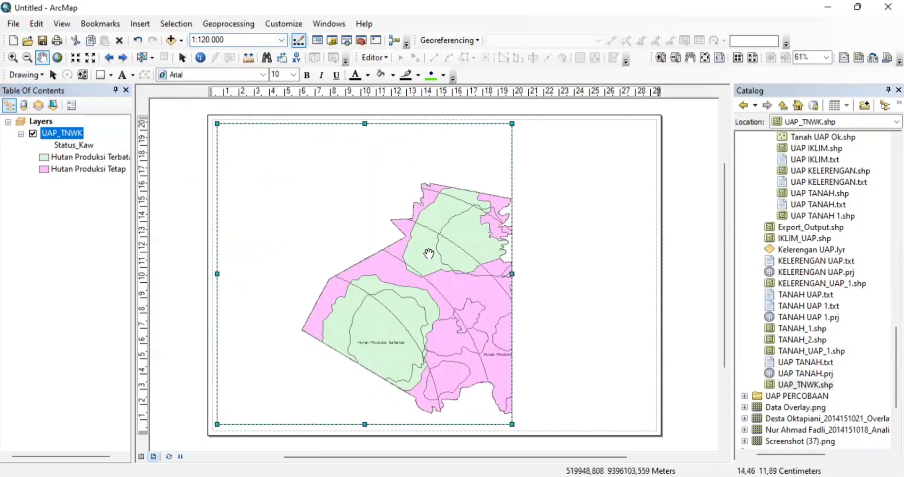
left_click_drag(401, 236, 367, 231)
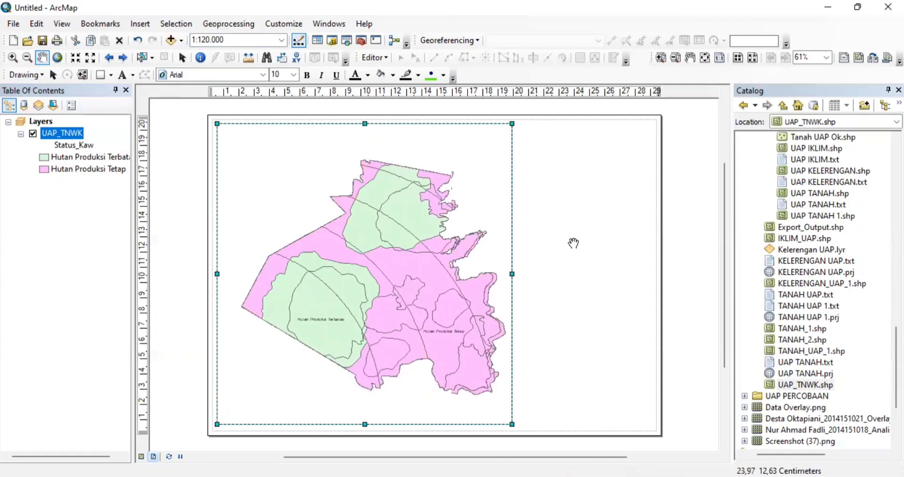
left_click(76, 58)
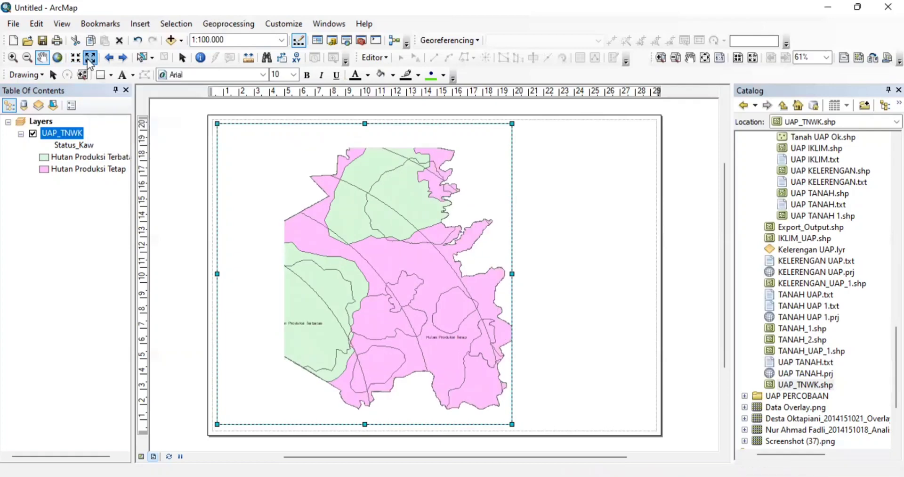
left_click(90, 57)
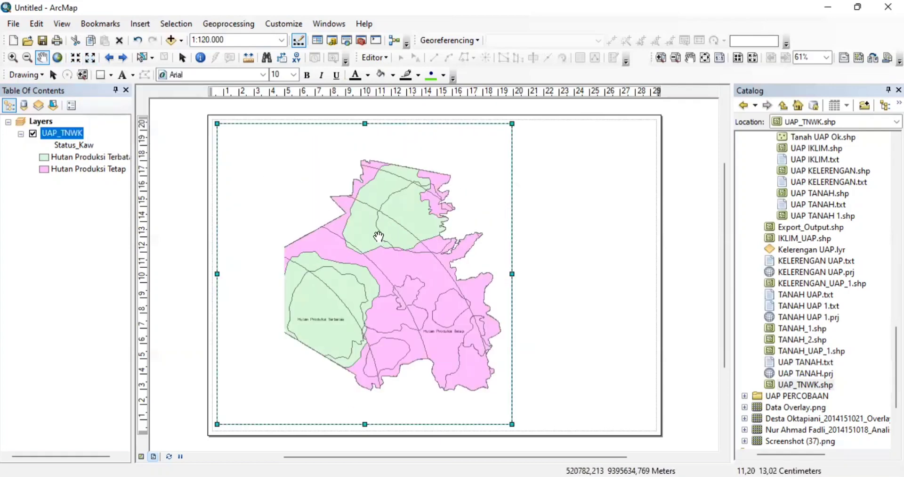
mouse_move(383, 234)
left_mouse_down()
mouse_move(422, 234)
mouse_move(373, 226)
left_mouse_up()
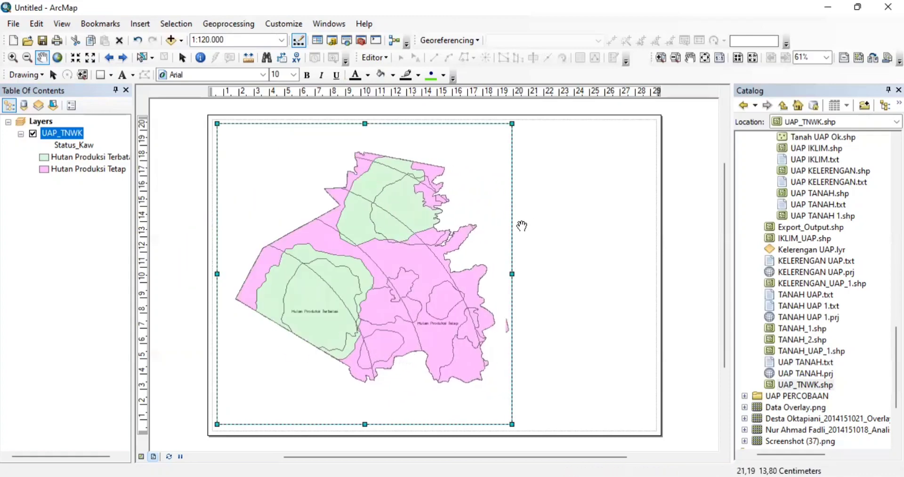
left_click_drag(423, 230, 427, 230)
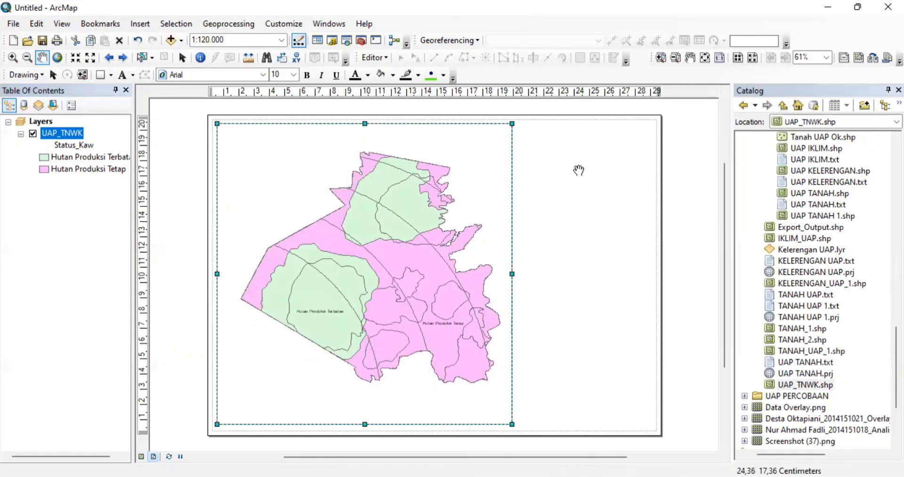
- Insert a title element and begin replacing its text, starting with 'PET'
left_click(146, 27)
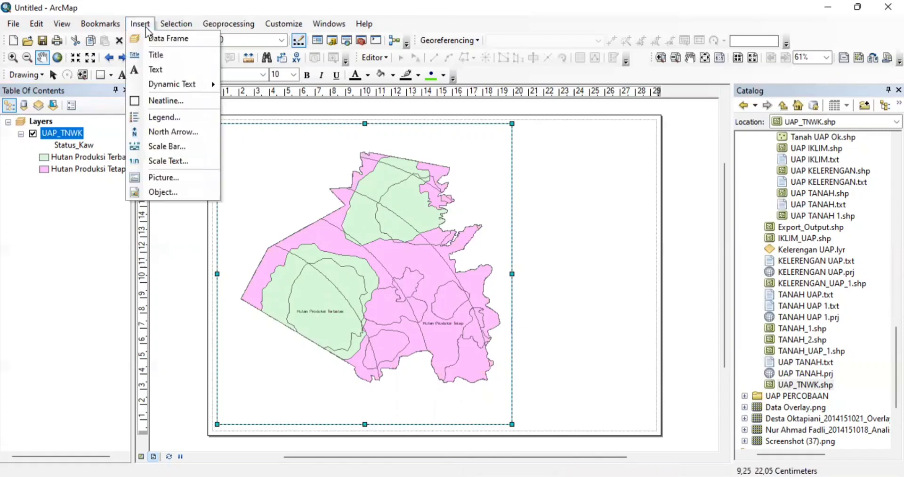
left_click(161, 54)
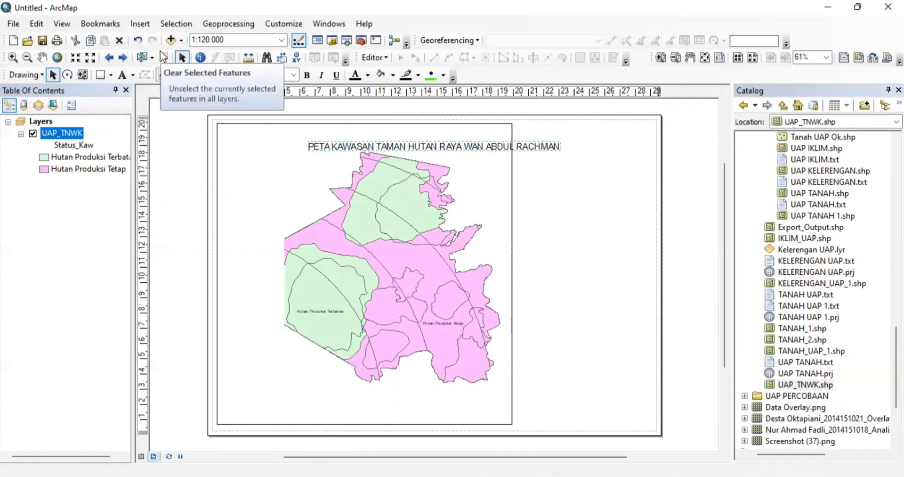
double_click(382, 145)
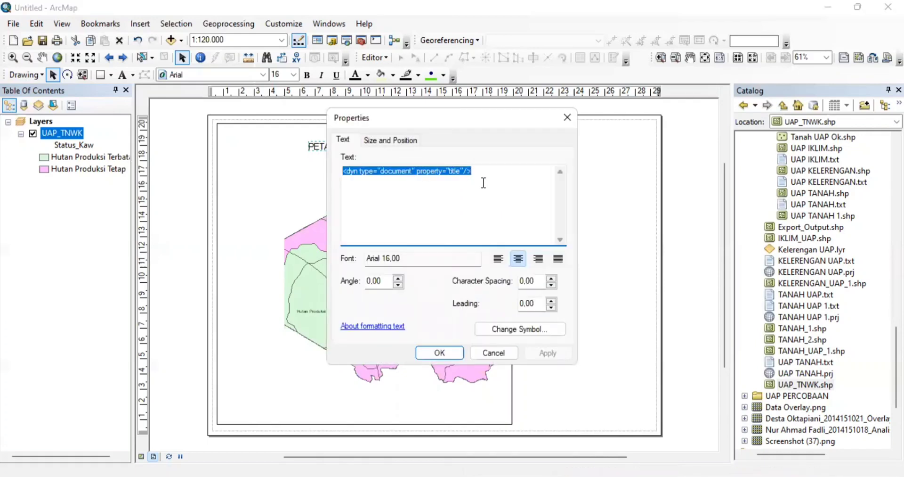
type("PETA KAWASAN")
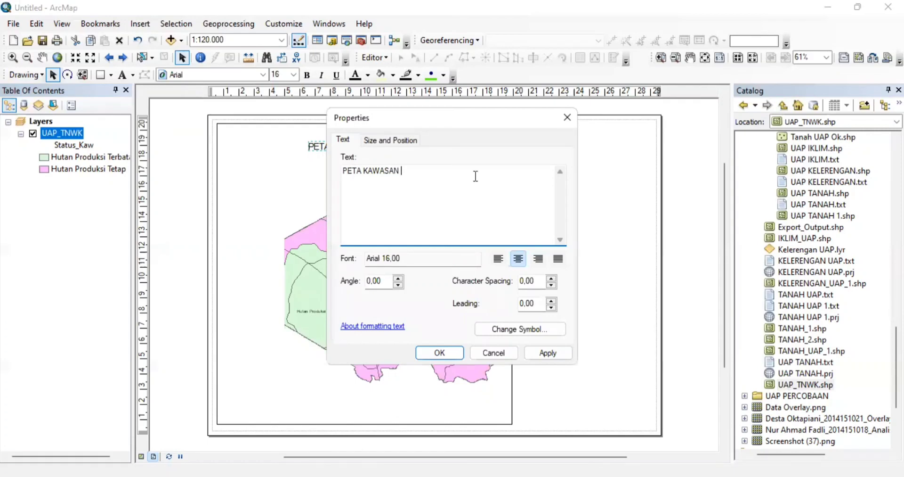
- Complete the title text as 'PETA PENETUAN KAWASAN / TAMAN HUTAN RAYA / WAN ABDDUL RACHMAN'
left_click(364, 170)
type("PENETUAN")
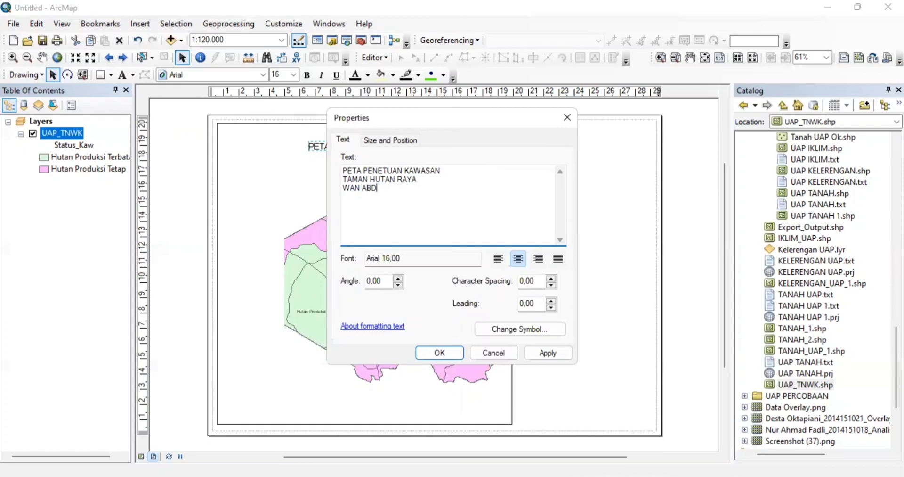
type("RACHMAN")
left_click(459, 263)
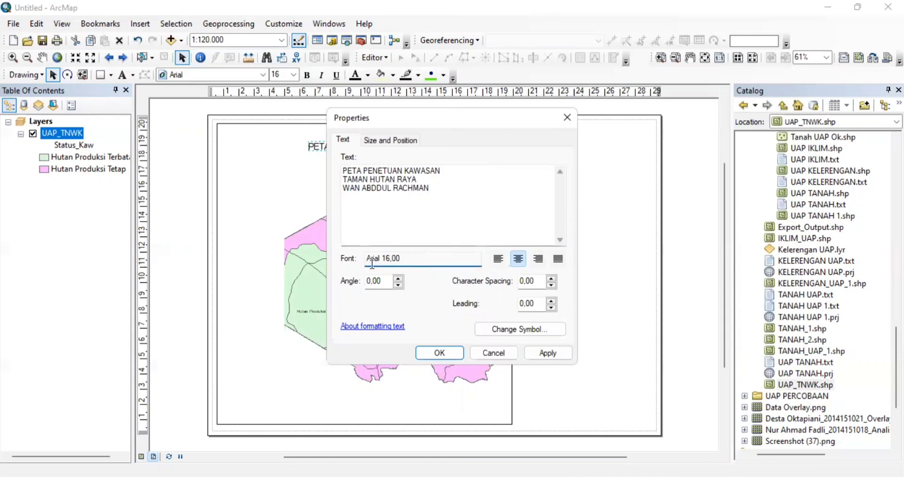
- Apply the Arial 16 title and drag it to the page's top-right corner
left_click(388, 141)
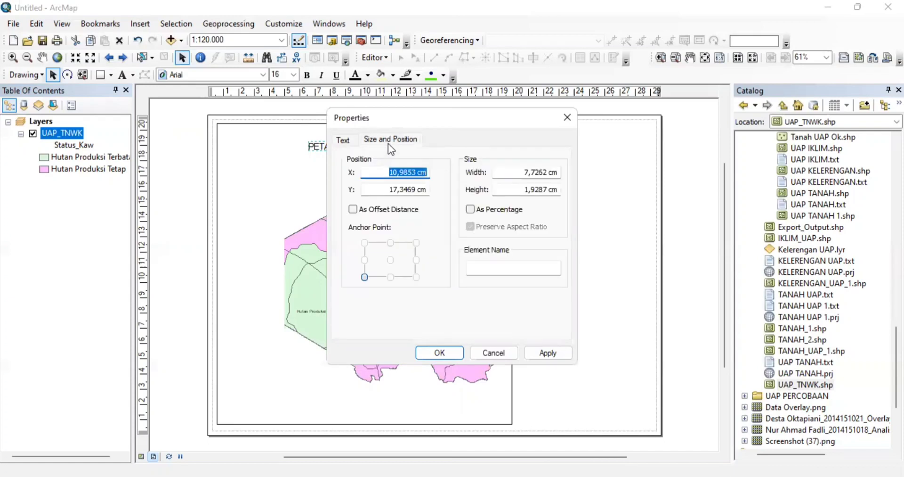
left_click(354, 140)
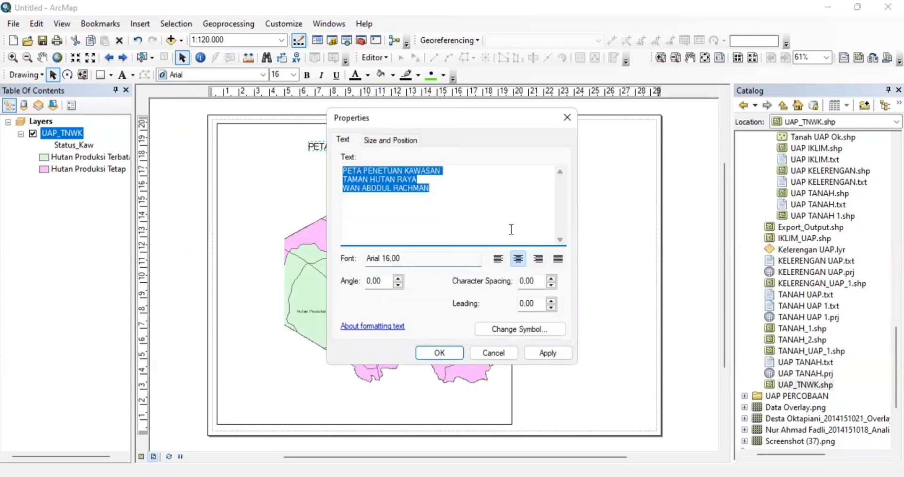
left_click(377, 257)
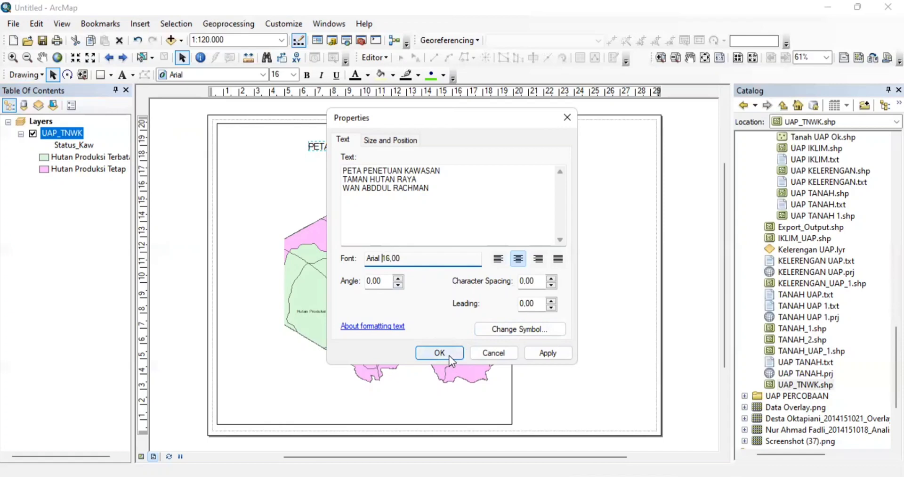
left_click(450, 354)
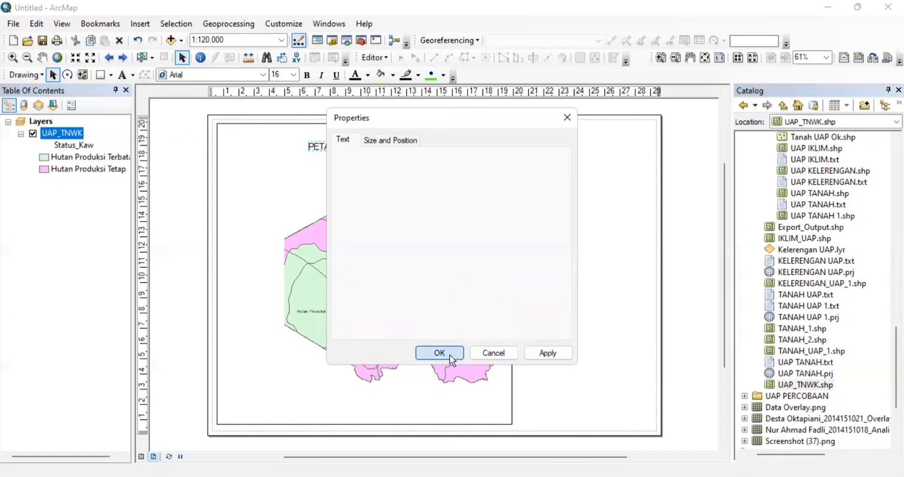
left_click_drag(464, 164, 617, 146)
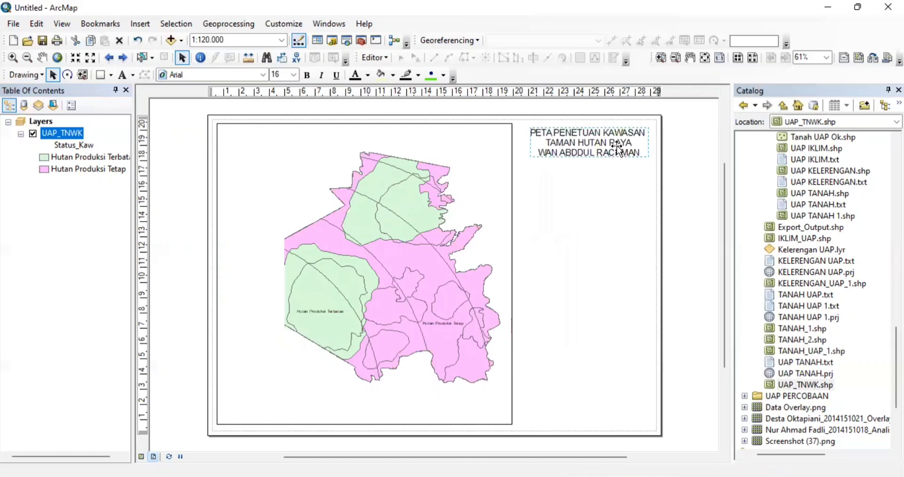
right_click(619, 148)
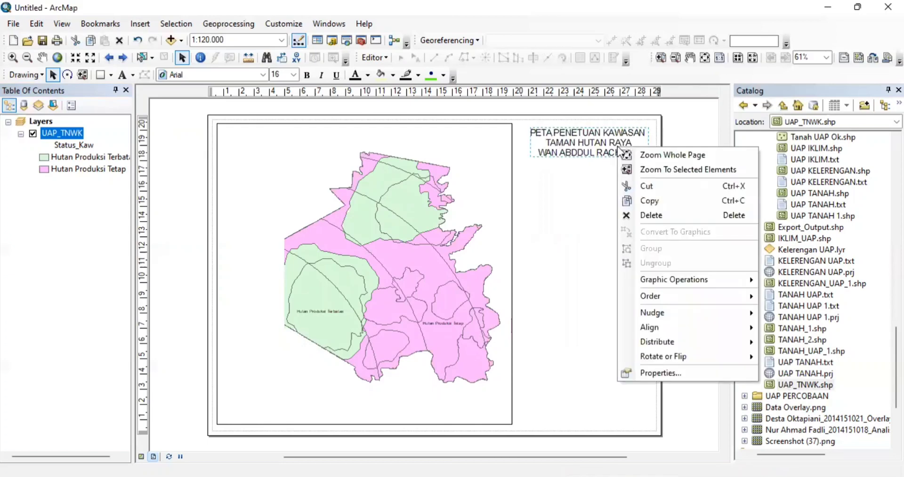
left_click(605, 141)
double_click(604, 140)
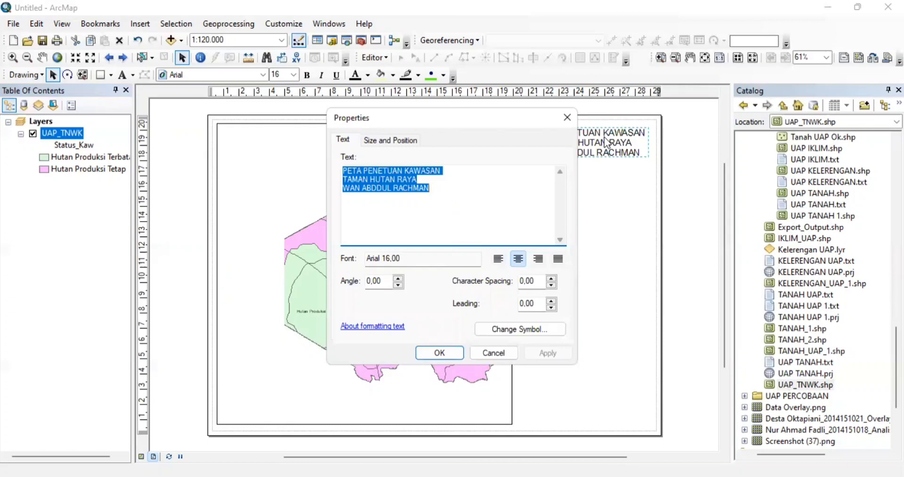
left_click(387, 259)
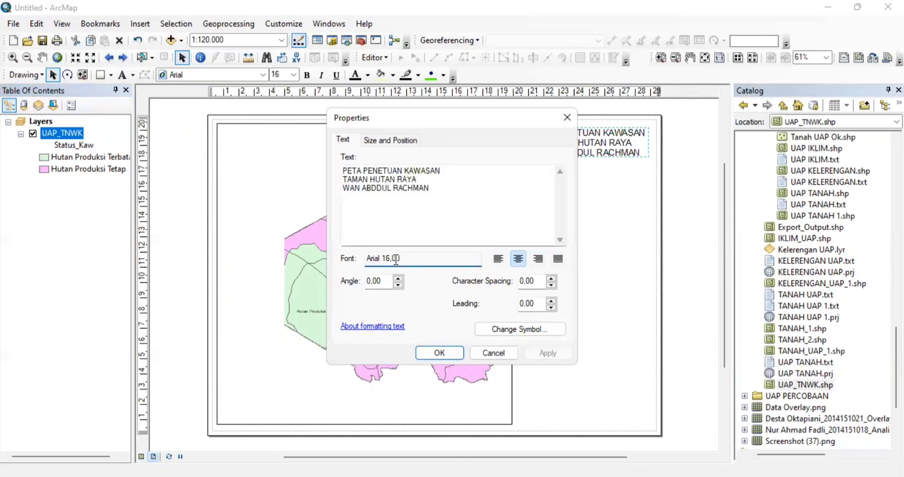
left_click(414, 141)
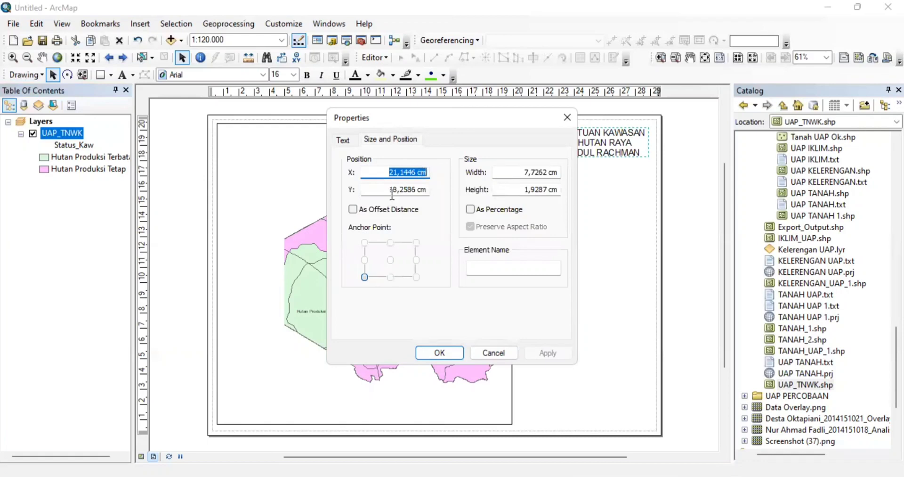
left_click(352, 140)
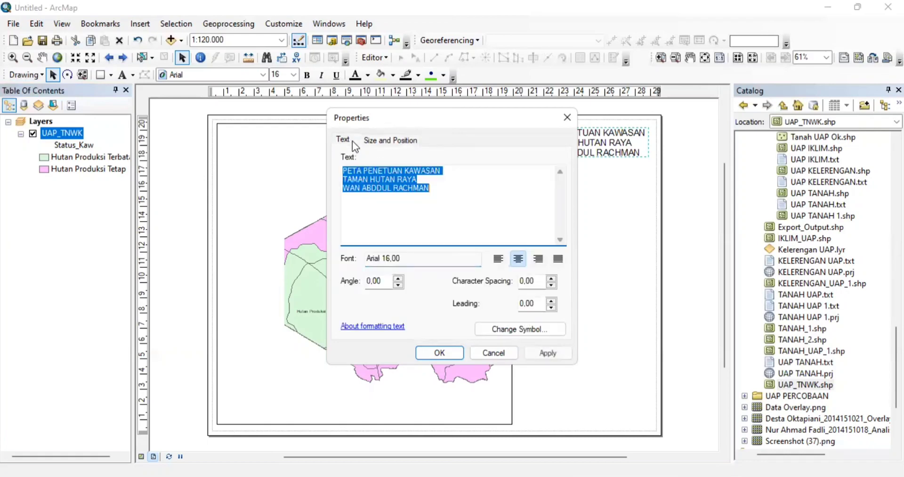
left_click(381, 258)
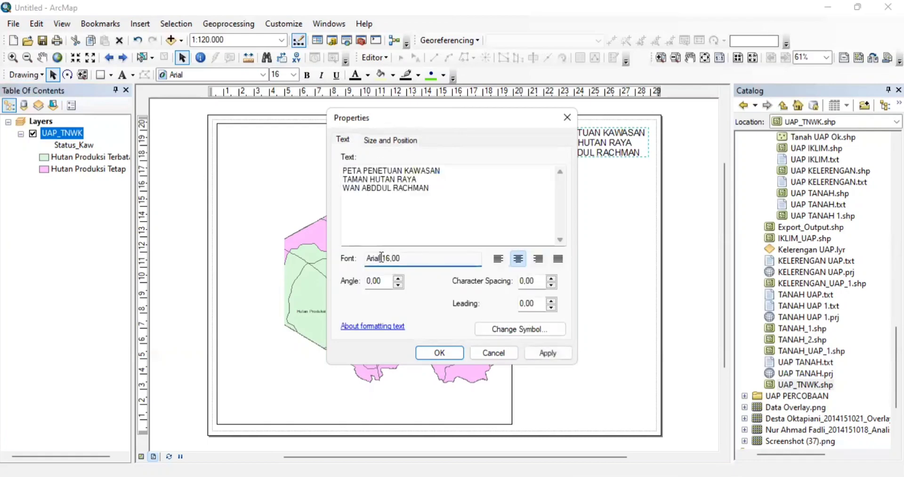
left_click(570, 120)
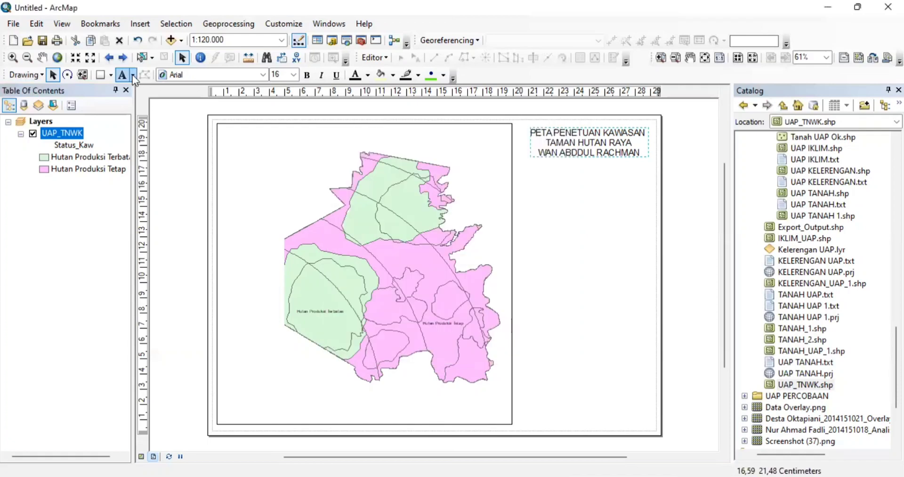
- Change the title font to Times New Roman, after briefly trying Tahoma
left_click(132, 75)
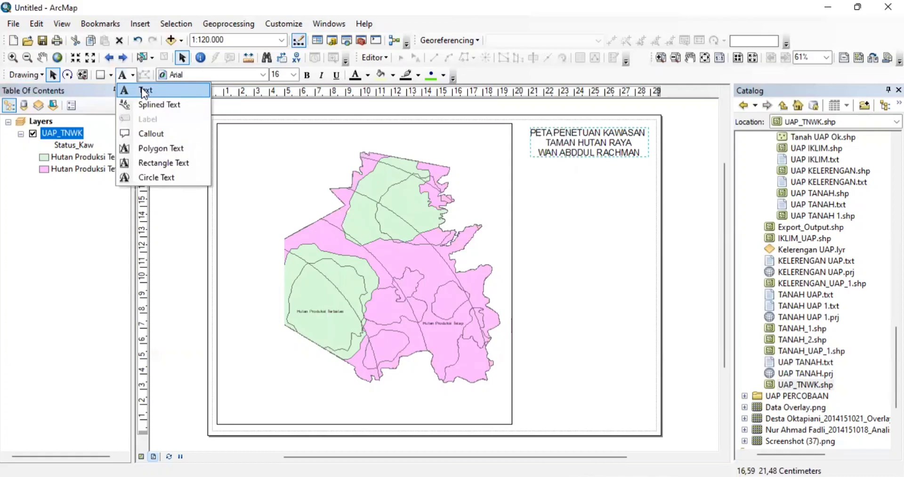
left_click(145, 92)
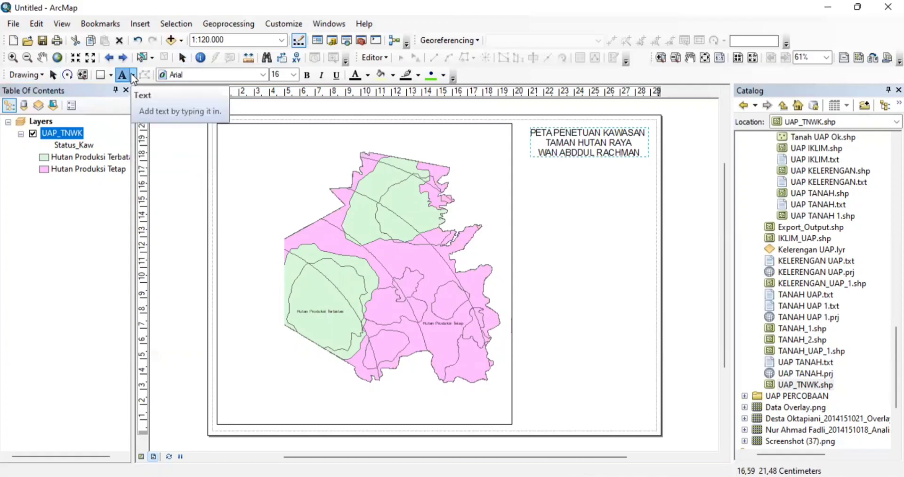
left_click(132, 75)
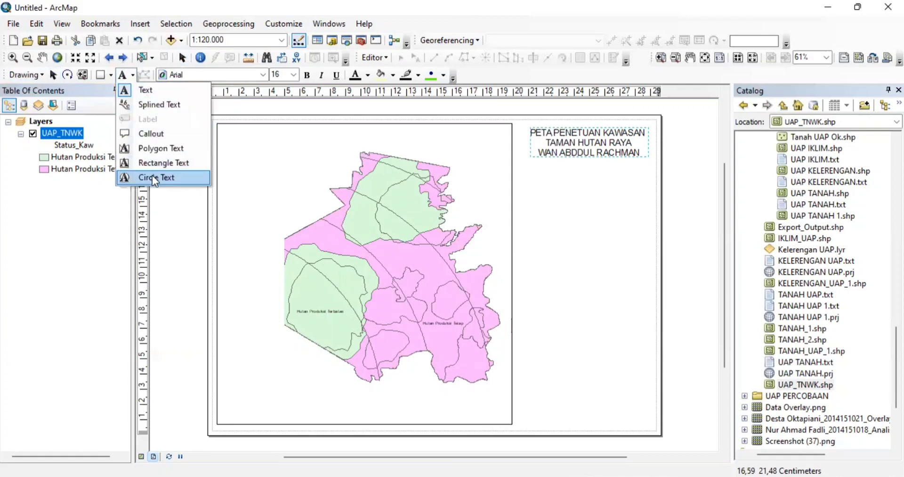
left_click(53, 74)
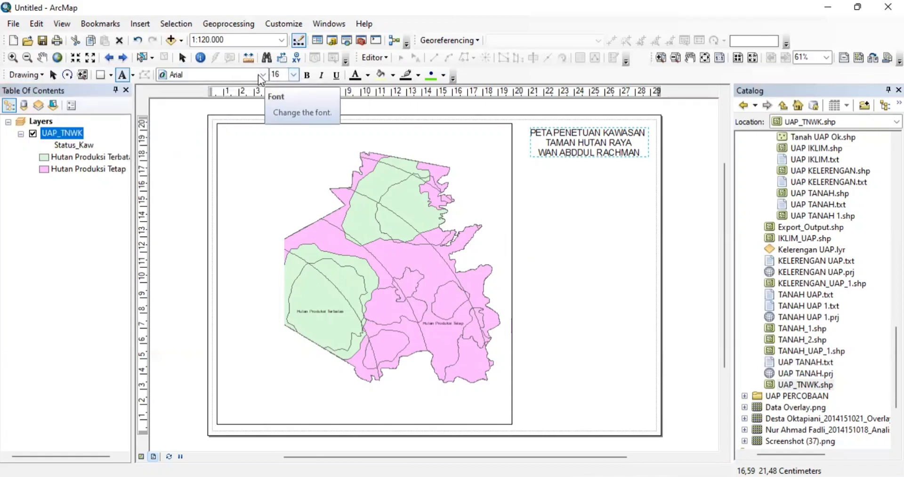
left_click(240, 74)
left_click(239, 74)
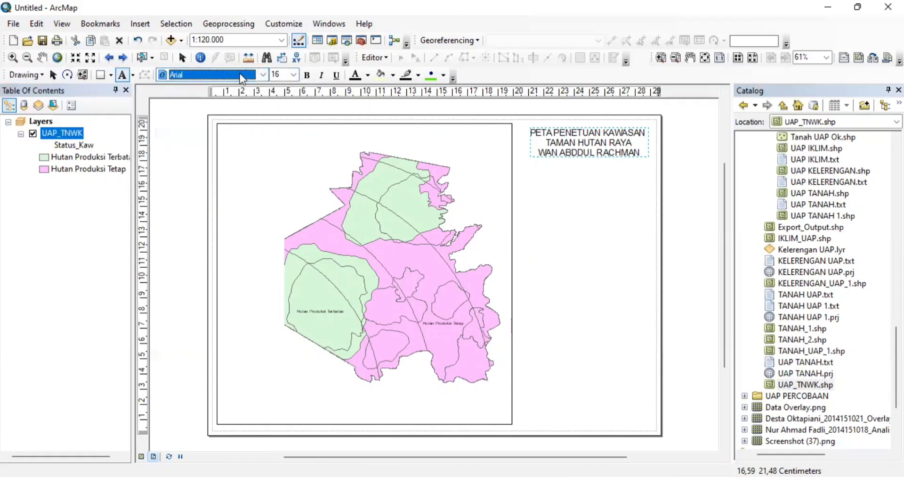
type("Tahoma")
key("Return")
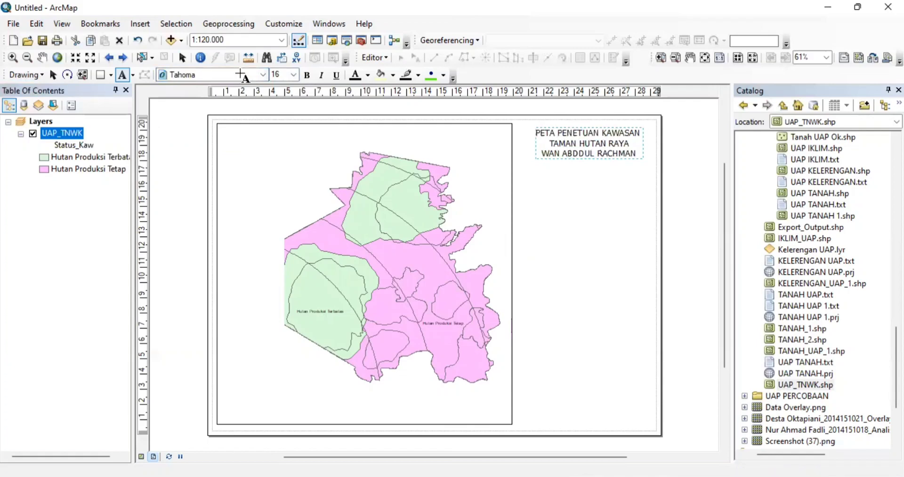
left_click(239, 74)
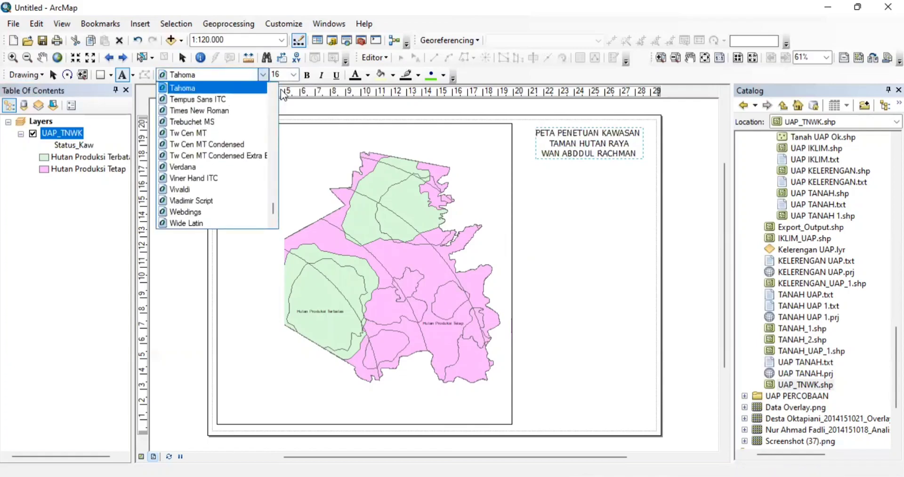
left_click(208, 110)
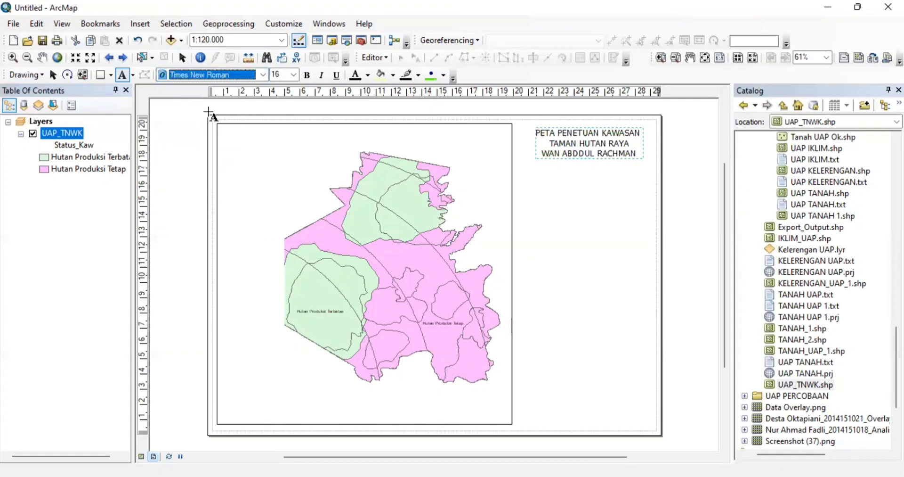
- Set the title to 18 pt and nudge it slightly up and left
left_click(294, 74)
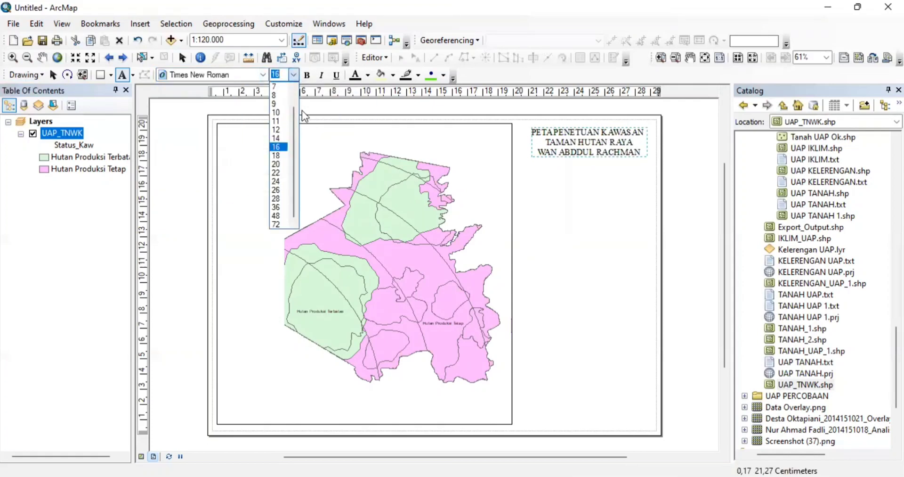
left_click(277, 164)
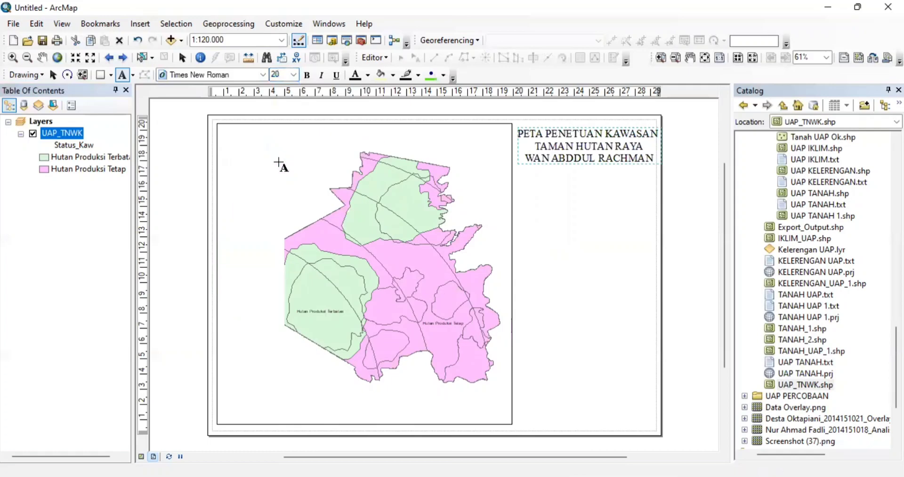
left_click(294, 75)
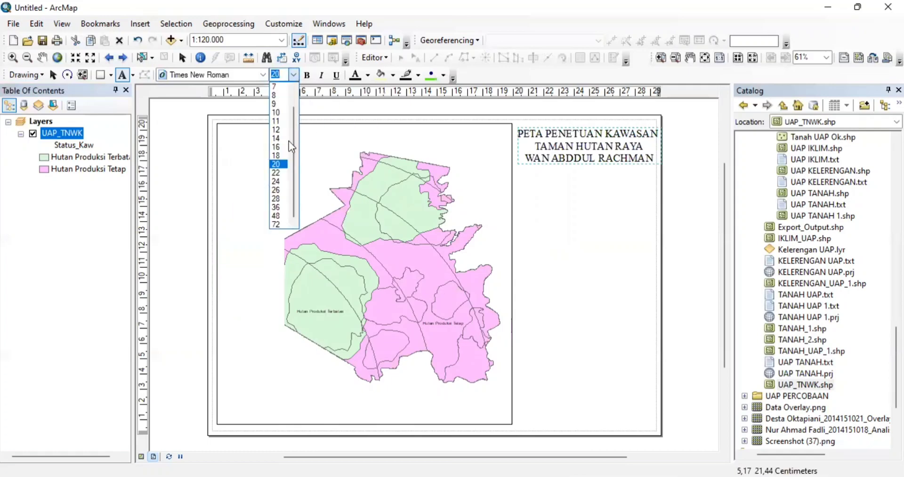
left_click(282, 155)
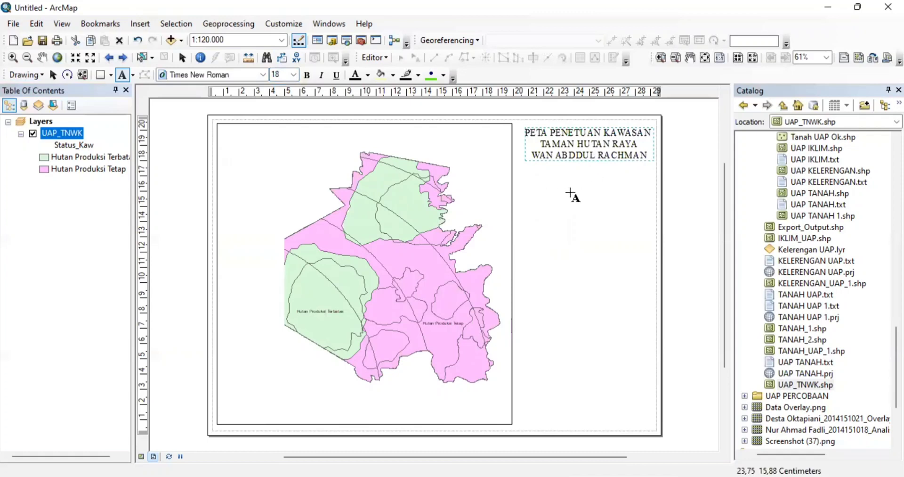
left_click(52, 75)
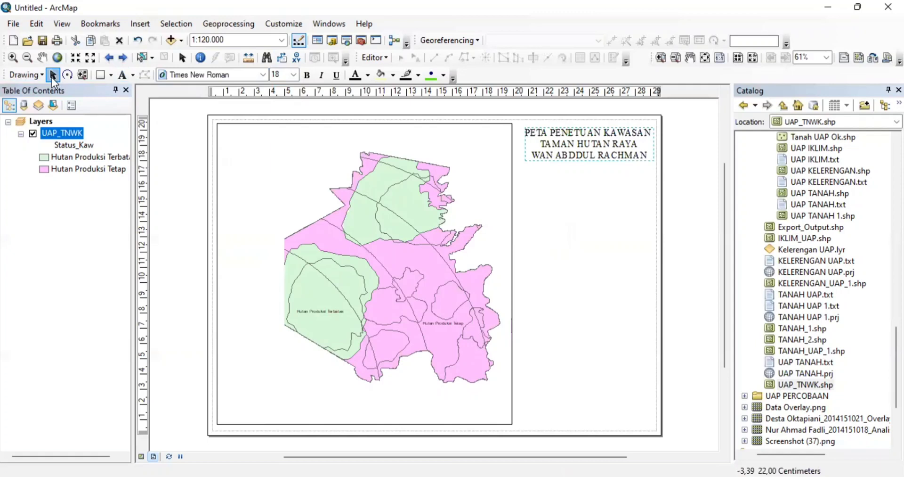
left_click(549, 153)
left_click_drag(549, 154, 546, 151)
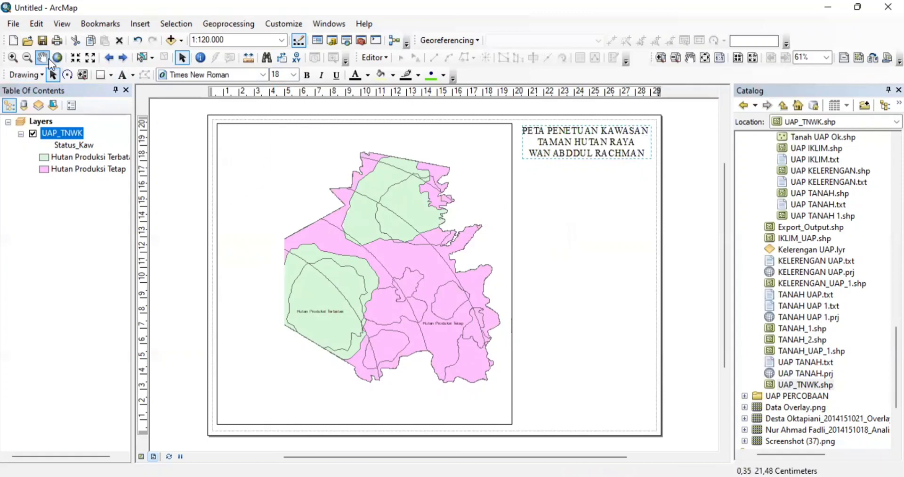
left_click(101, 74)
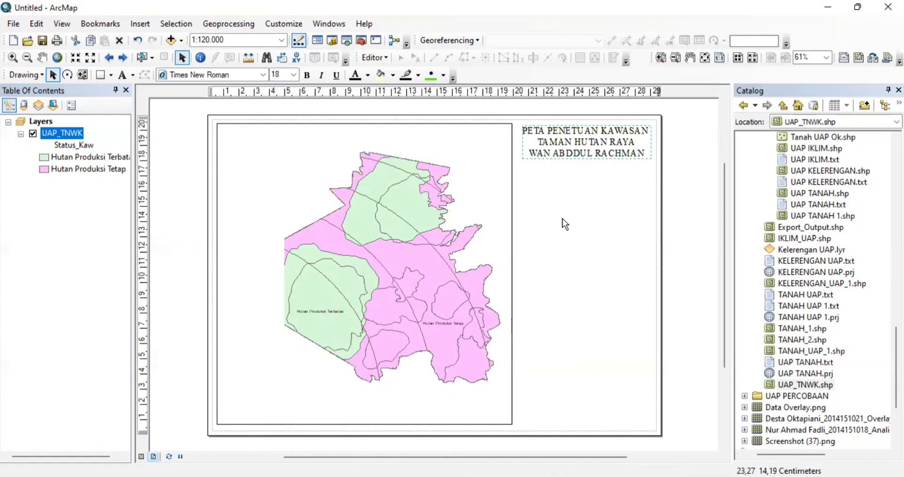
- Insert an ESRI North 8 compass-star north arrow and place it beneath the title
left_click(142, 23)
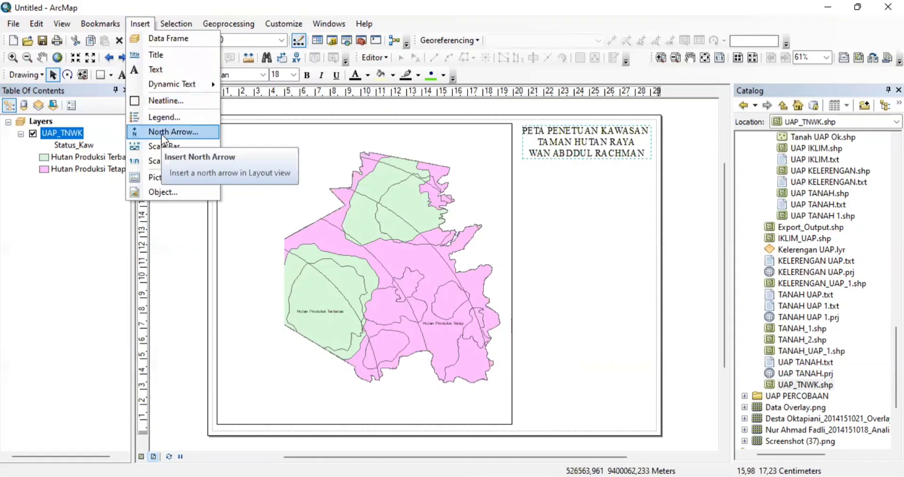
left_click(162, 134)
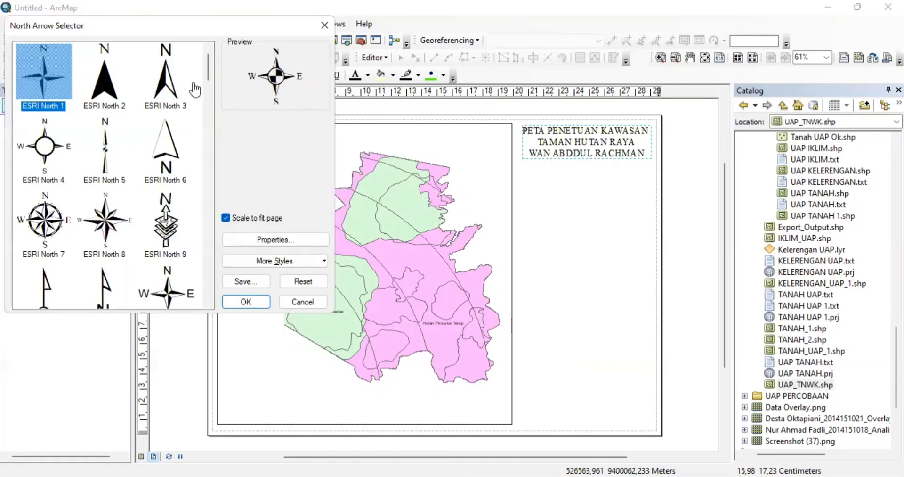
left_click_drag(209, 65, 208, 74)
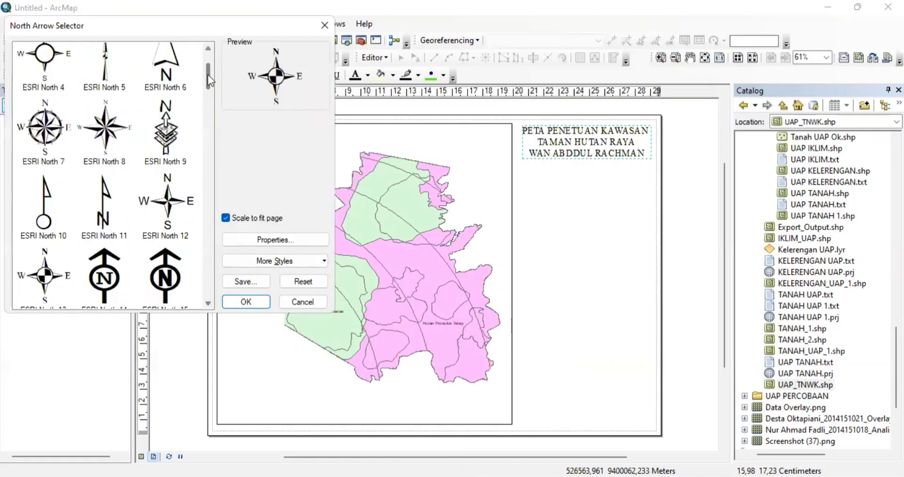
left_click(113, 132)
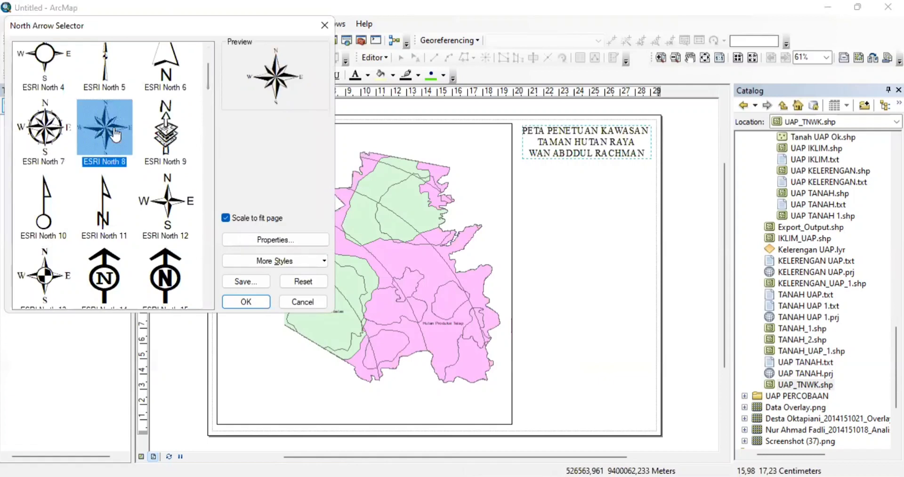
left_click(246, 302)
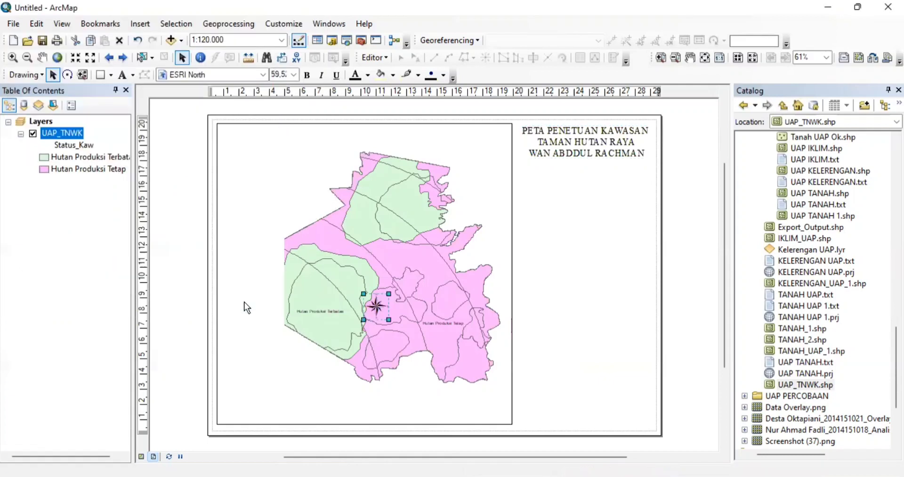
left_click_drag(379, 304, 586, 188)
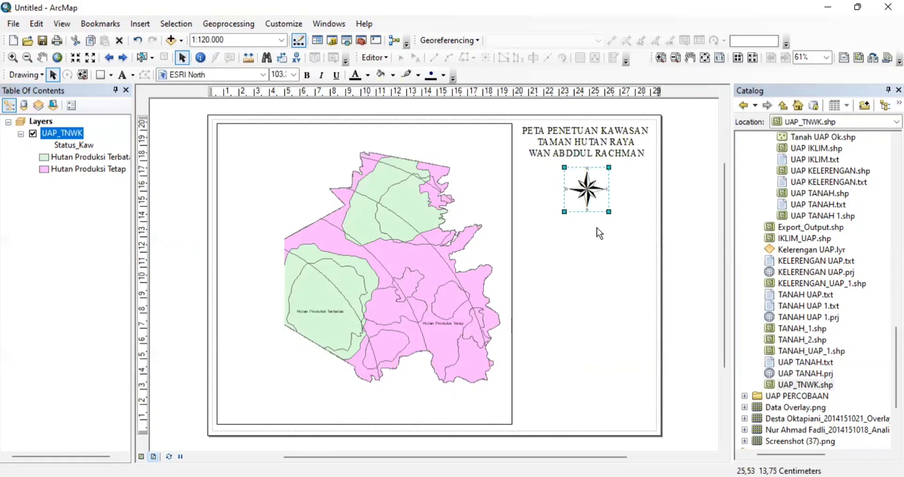
left_click(575, 264)
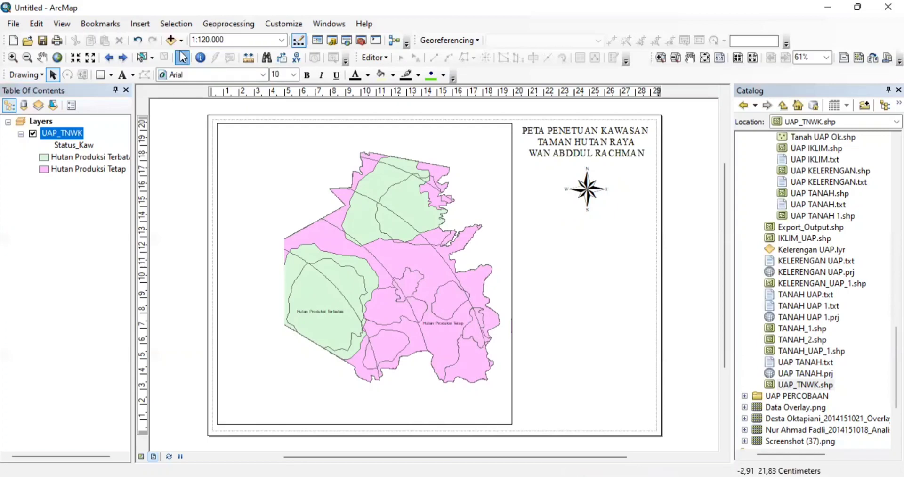
- Start a new scale bar in the Alternating Scale Bar 2 style
left_click(147, 27)
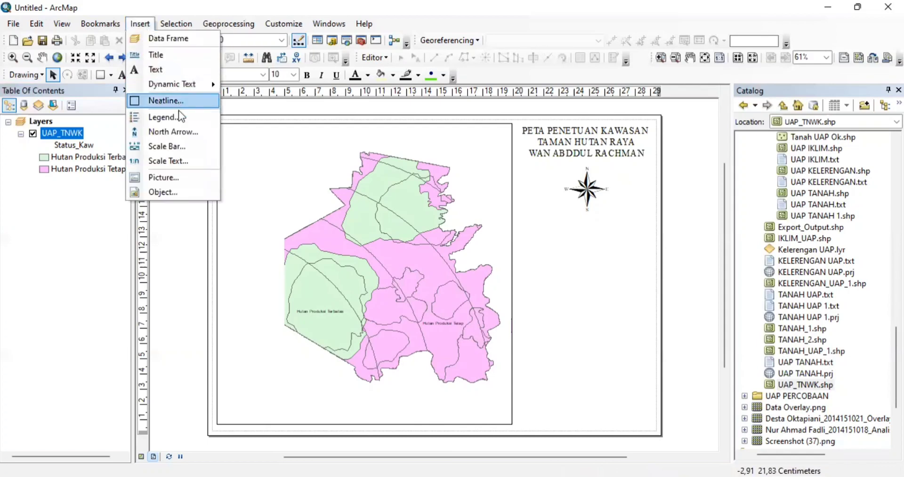
left_click(170, 145)
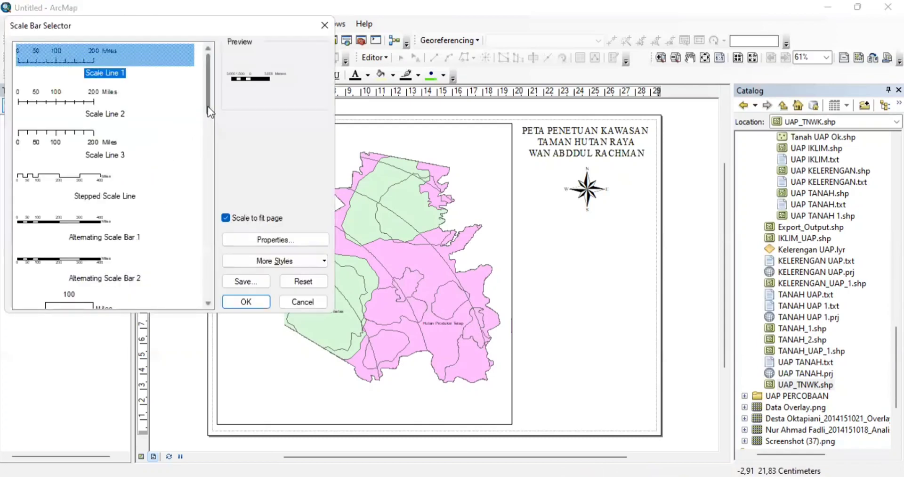
scroll(207, 111, "down", 3)
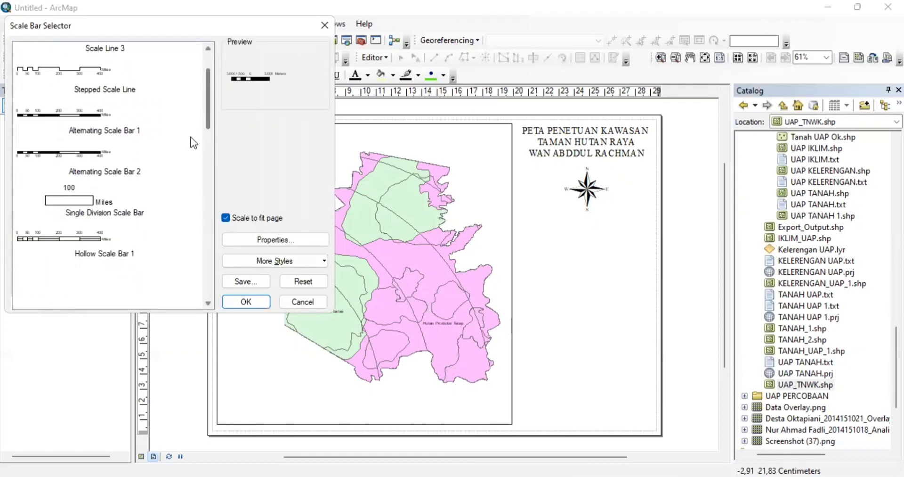
scroll(191, 144, "down", 2)
scroll(196, 115, "up", 5)
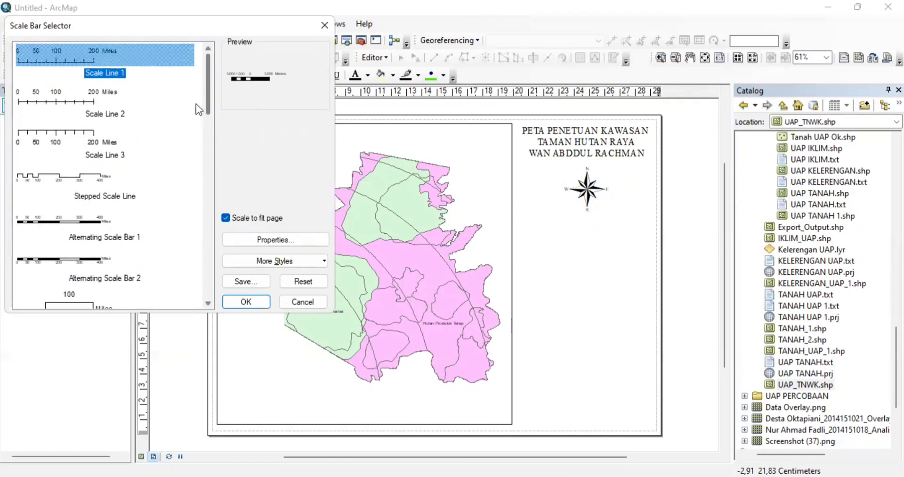
scroll(194, 121, "down", 3)
scroll(190, 94, "up", 3)
left_click_drag(210, 68, 203, 97)
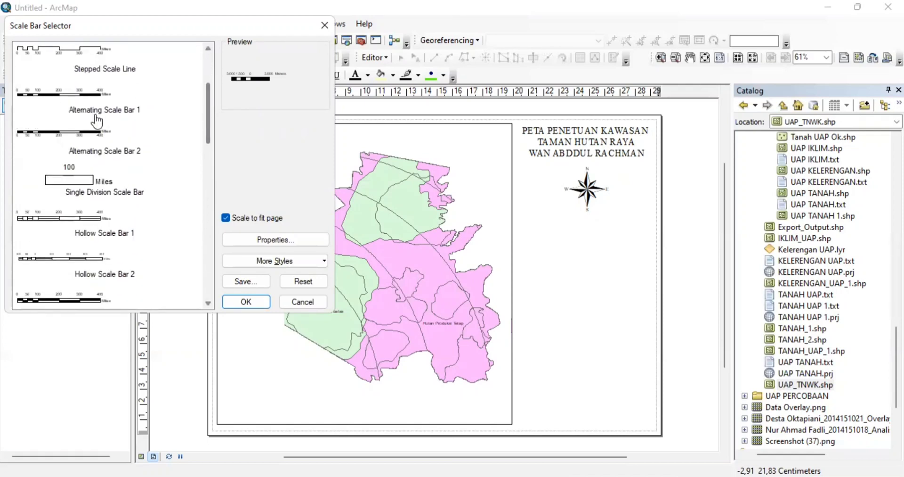
left_click(74, 136)
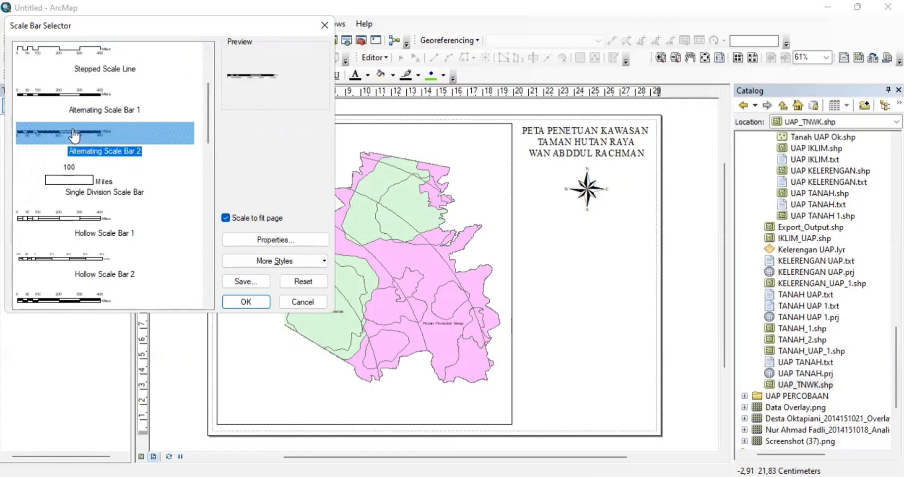
- Set the scale bar's division units to Kilometers and insert it on the layout
left_click(261, 239)
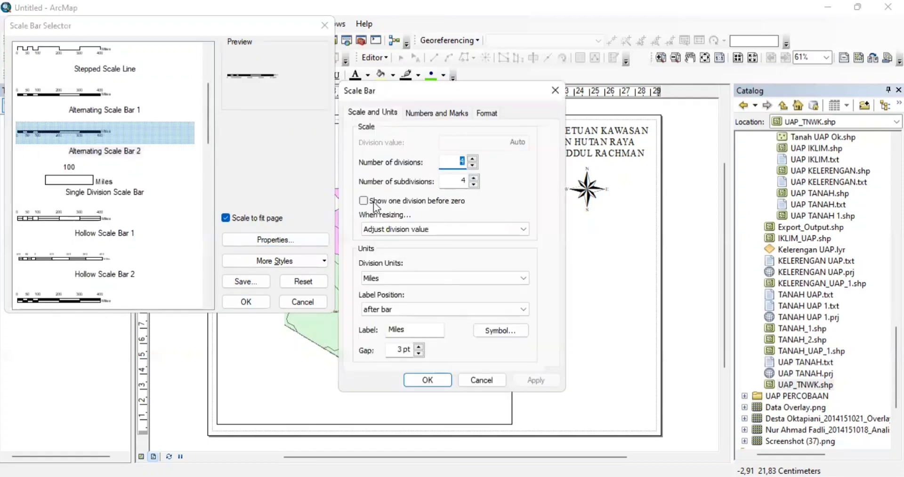
left_click(476, 273)
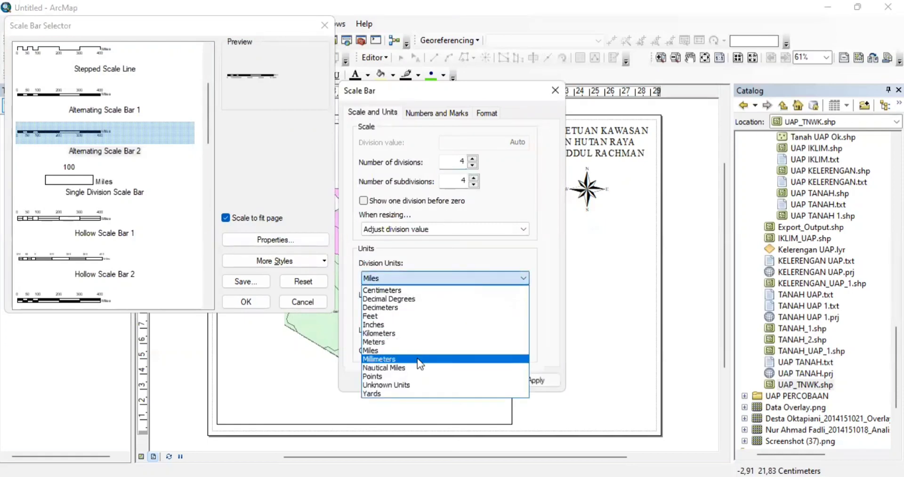
left_click(403, 335)
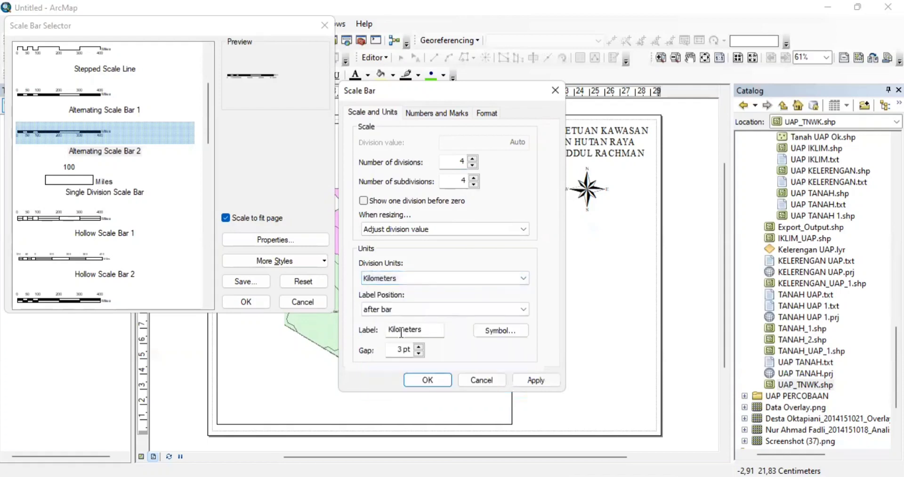
left_click(434, 381)
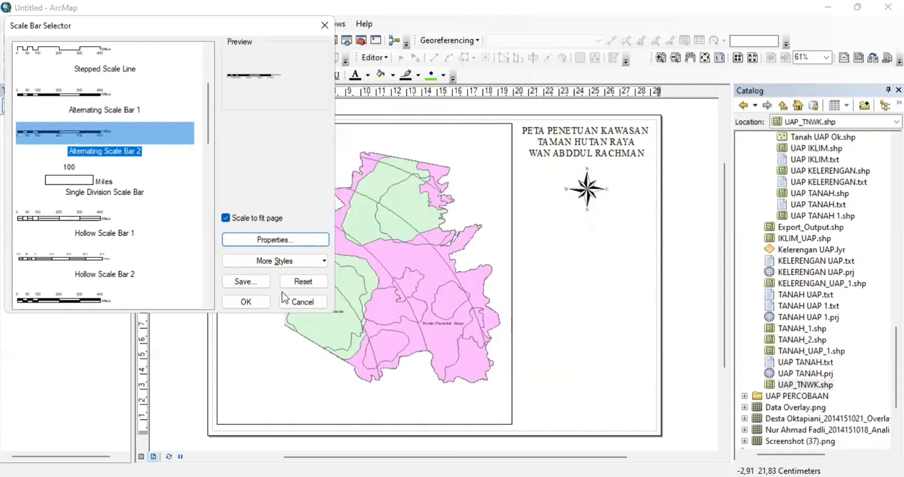
left_click(247, 300)
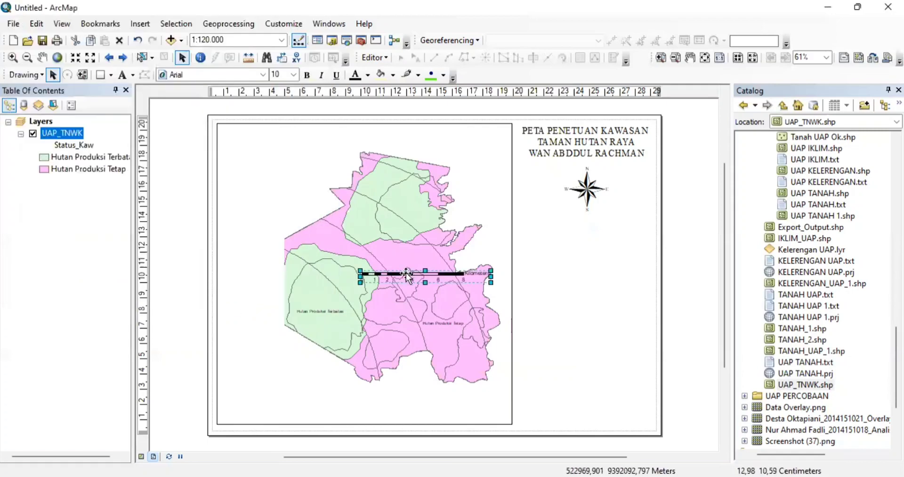
- Drag the kilometre scale bar up to sit under the north arrow on the right
mouse_move(407, 275)
left_mouse_down()
mouse_move(533, 210)
mouse_move(566, 231)
mouse_move(568, 220)
left_mouse_up()
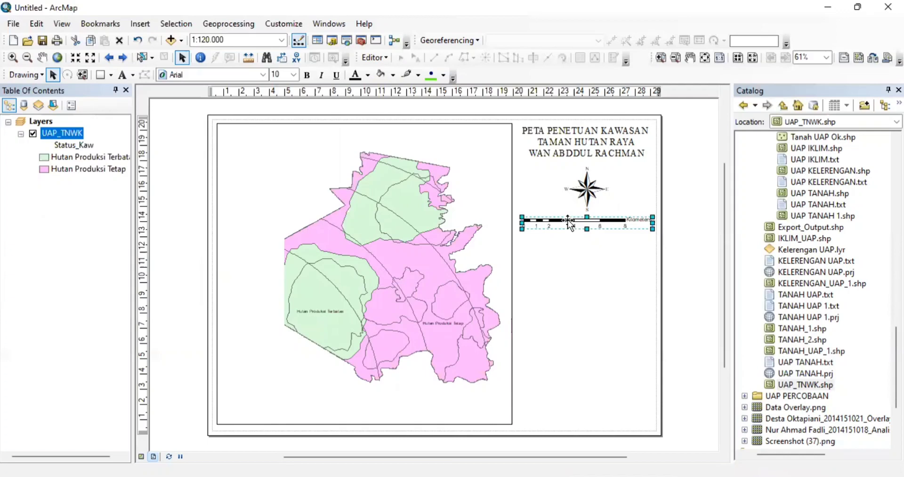
left_click(583, 259)
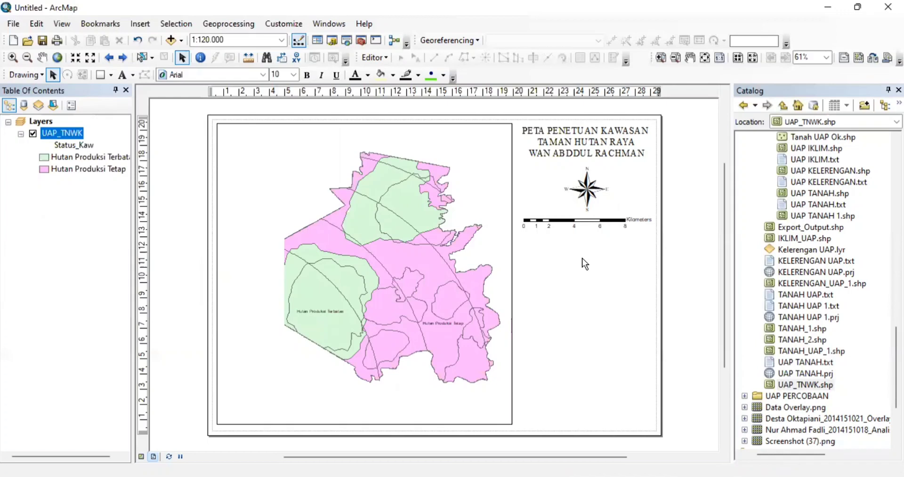
left_click(577, 222)
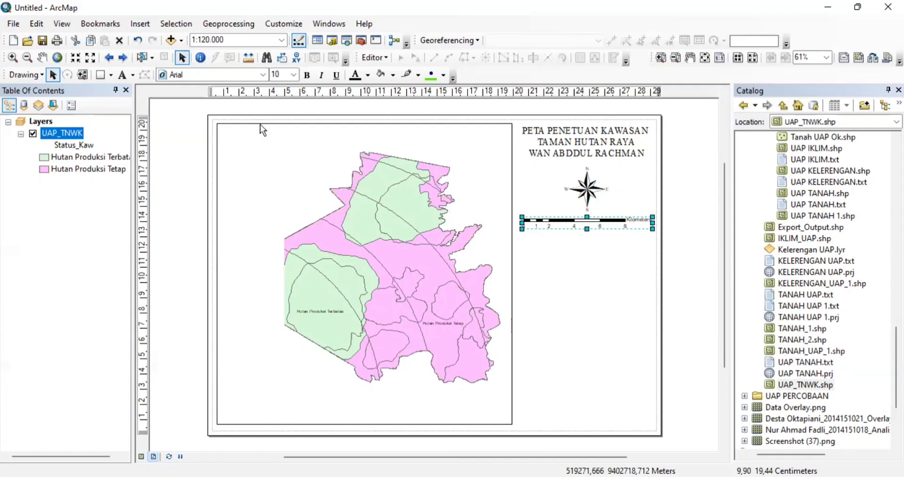
- Start a legend with a single UAP_TNWK layer entry
left_click(140, 24)
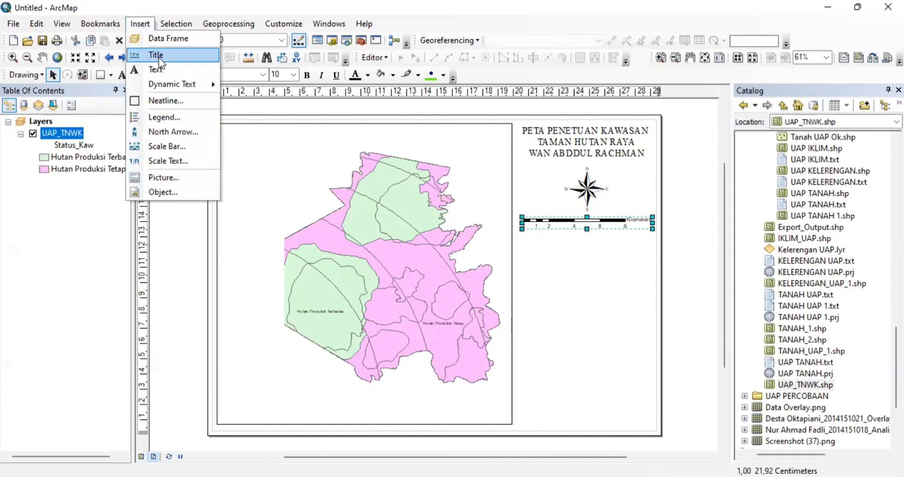
left_click(172, 122)
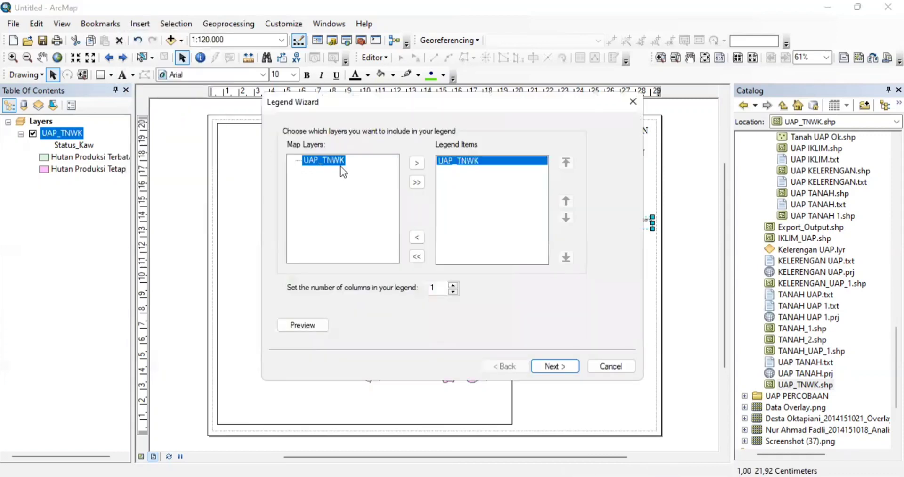
left_click(411, 167)
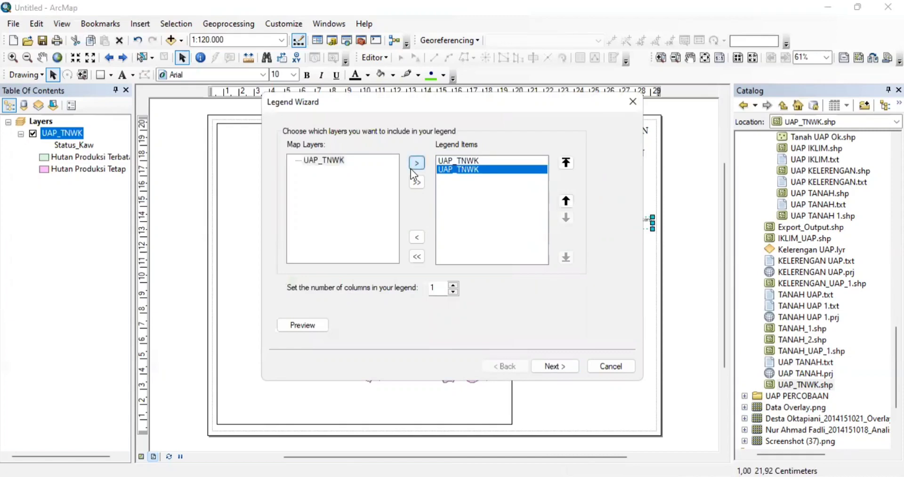
left_click(423, 238)
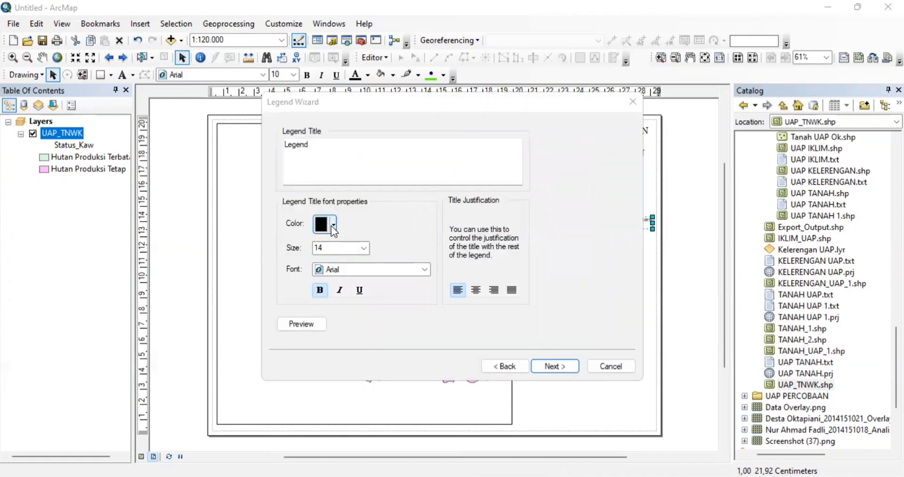
- Set the legend title font to Times New Roman, finish, and move the legend beside the map
left_click(398, 272)
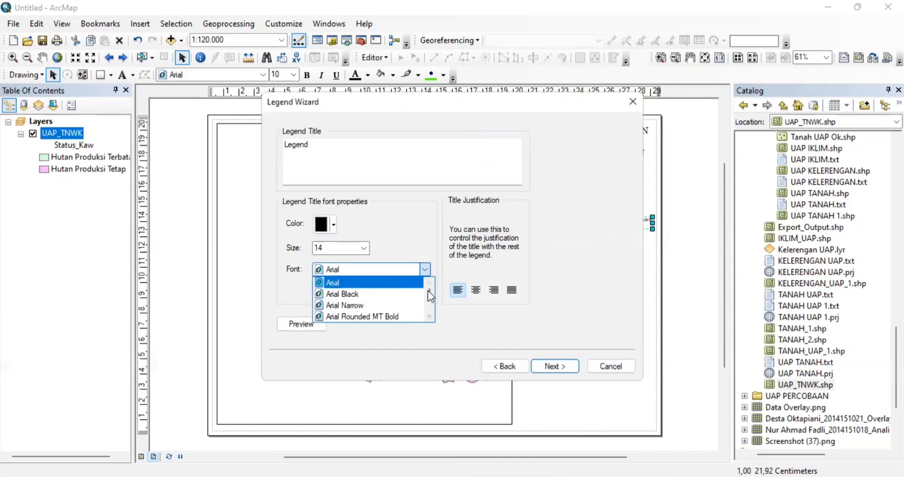
left_click_drag(428, 290, 427, 301)
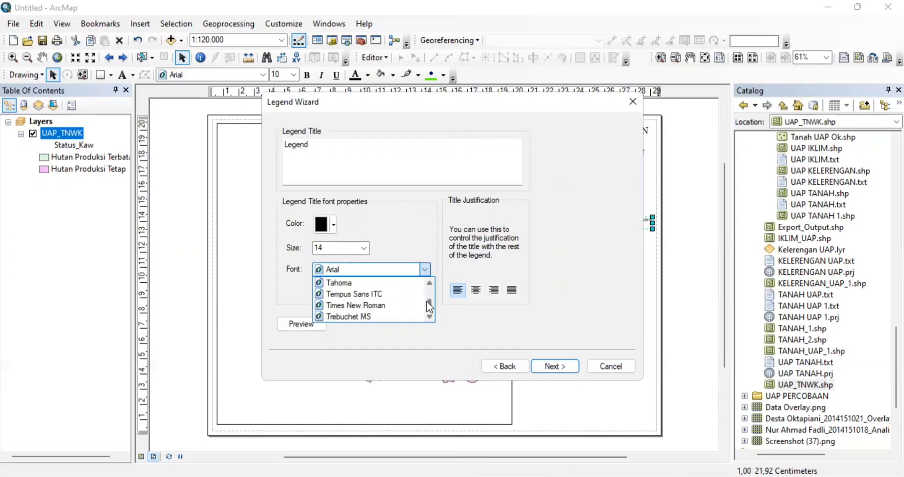
left_click(374, 302)
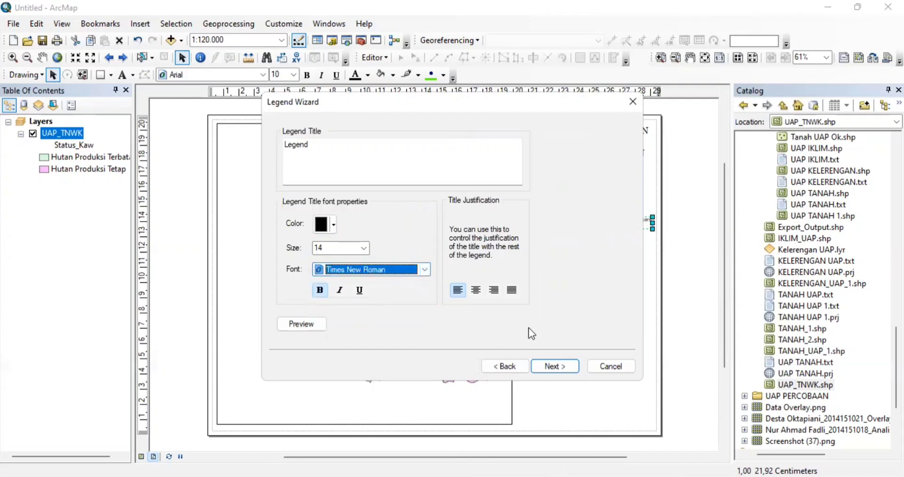
left_click(553, 367)
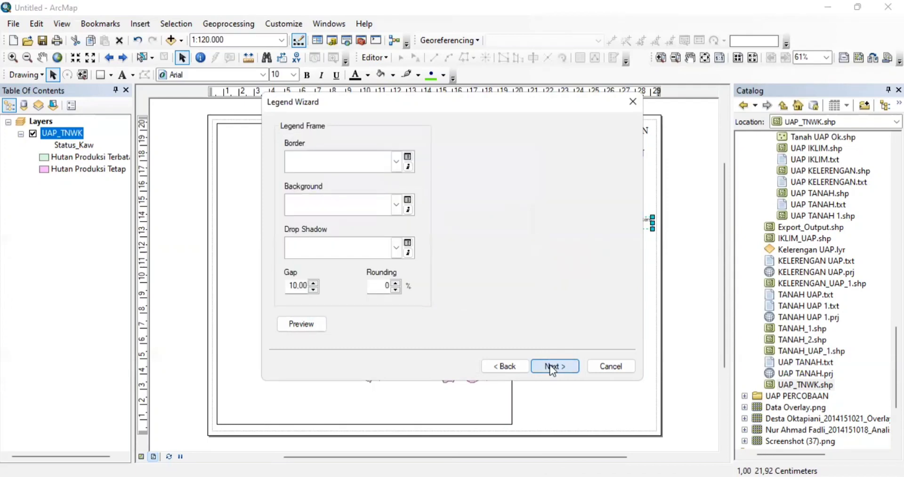
left_click(553, 368)
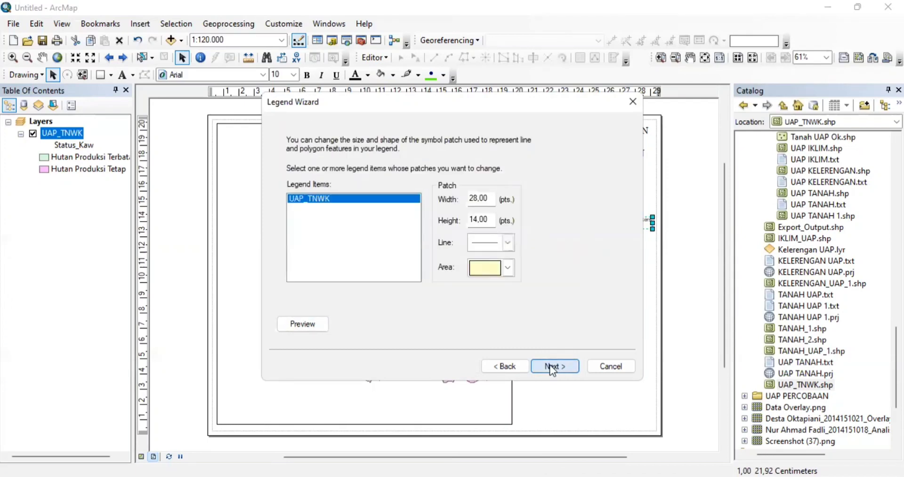
left_click(552, 367)
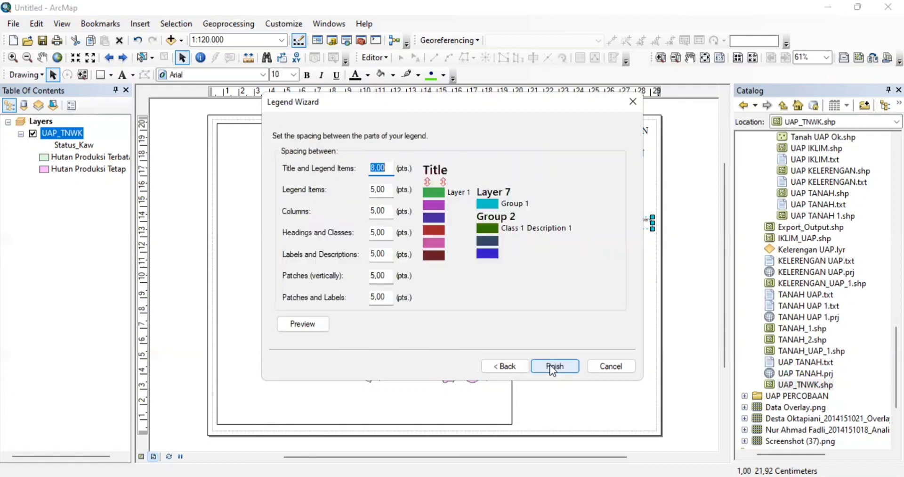
left_click(553, 368)
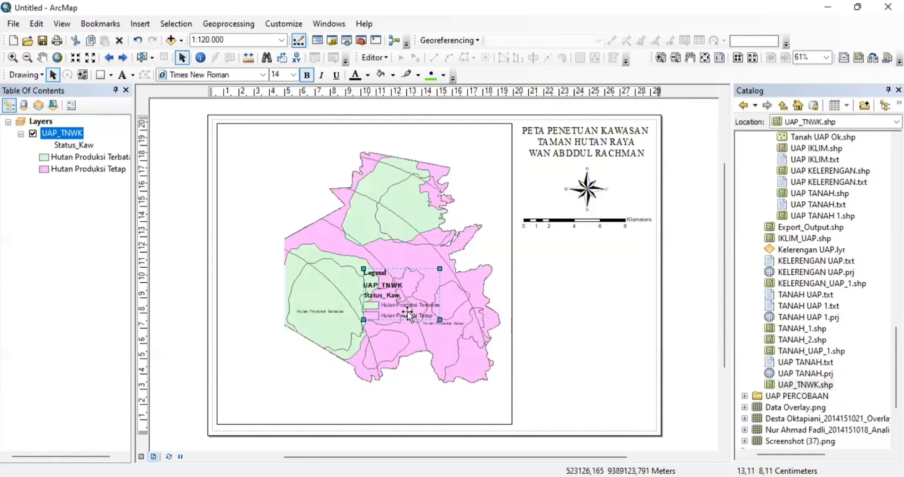
left_click_drag(408, 314, 573, 288)
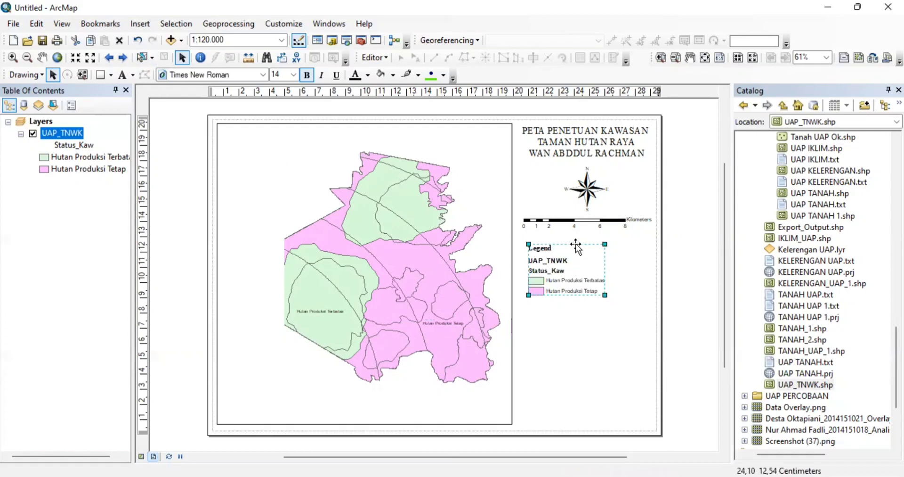
- Delete the old legend, then undo to restore elements removed by mistake
right_click(575, 244)
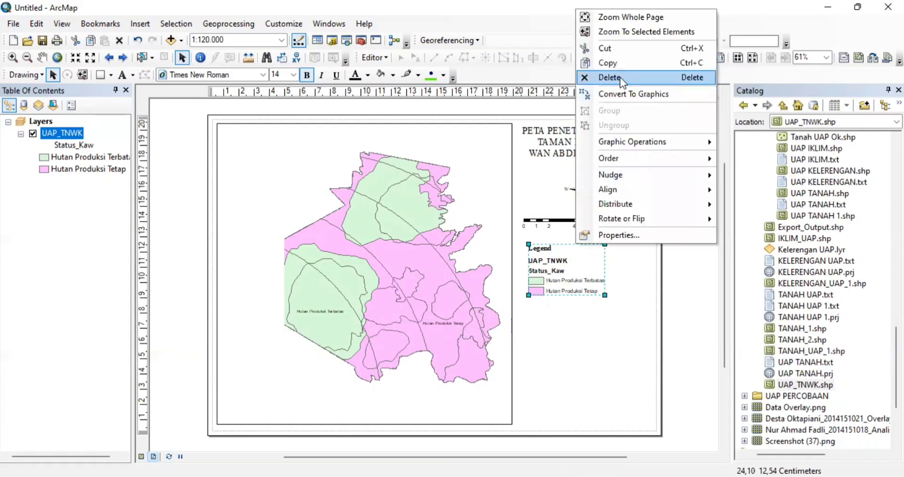
left_click(620, 78)
key("ctrl+z")
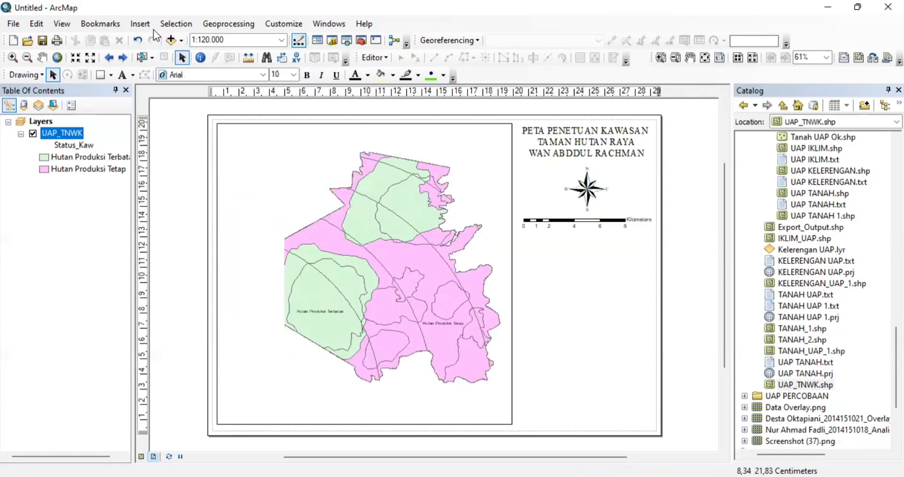
- Start a new UAP_TNWK legend titled 'Keterangan'
left_click(146, 25)
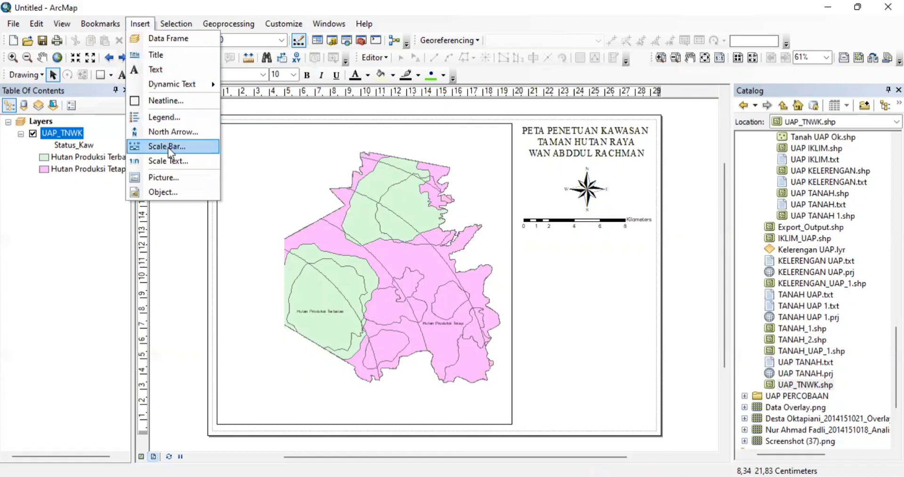
left_click(171, 116)
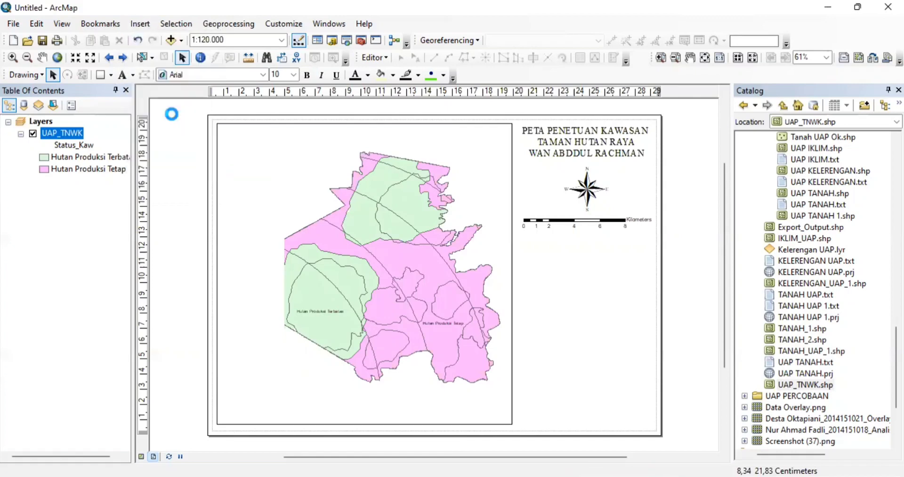
left_click(555, 366)
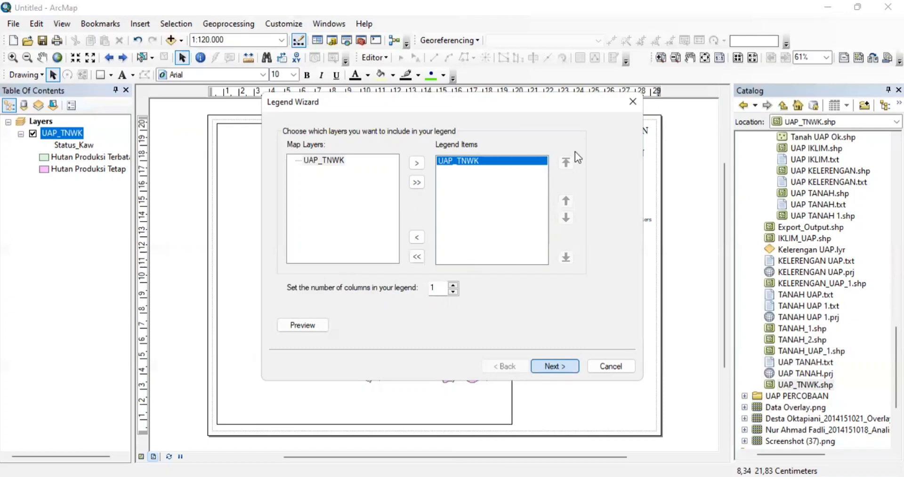
key("Return")
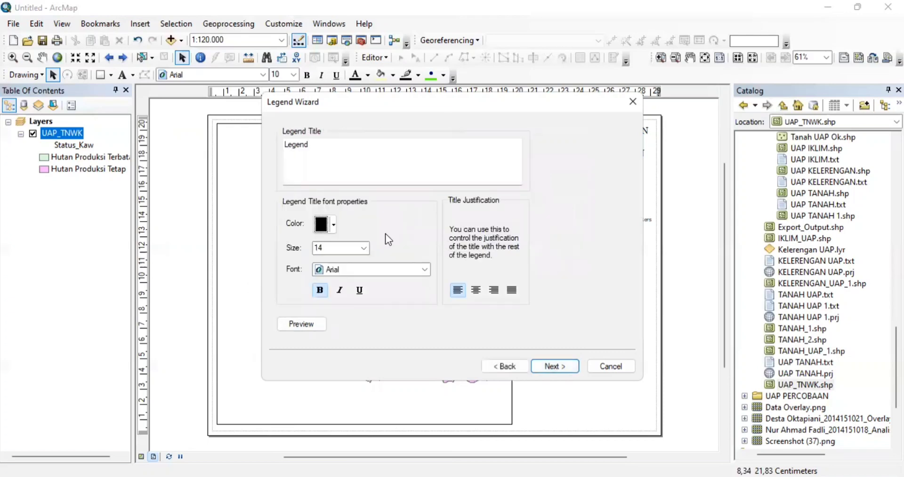
left_click(382, 148)
key("BackSpace")
key("BackSpace")
key("BackSpace")
key("BackSpace")
key("BackSpace")
key("BackSpace")
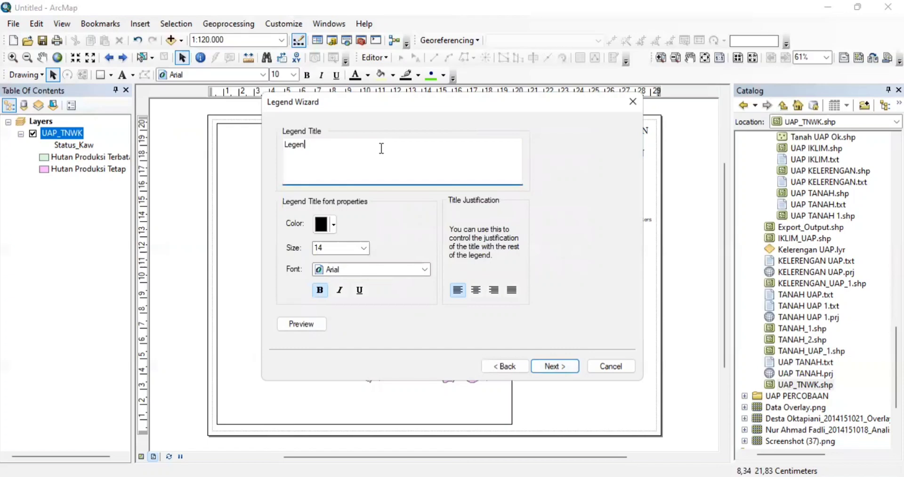
type("Keterangan")
- Set the Keterangan title font to Times New Roman and finish the legend
left_click(419, 274)
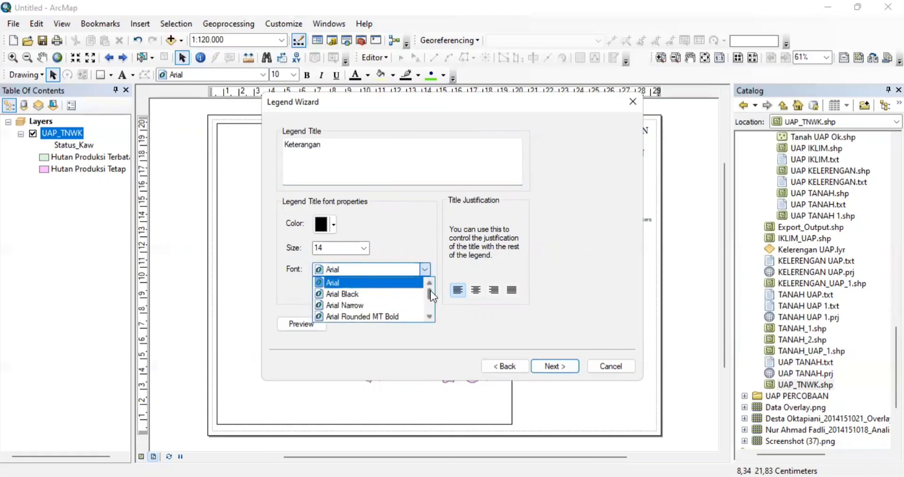
left_click_drag(430, 290, 431, 301)
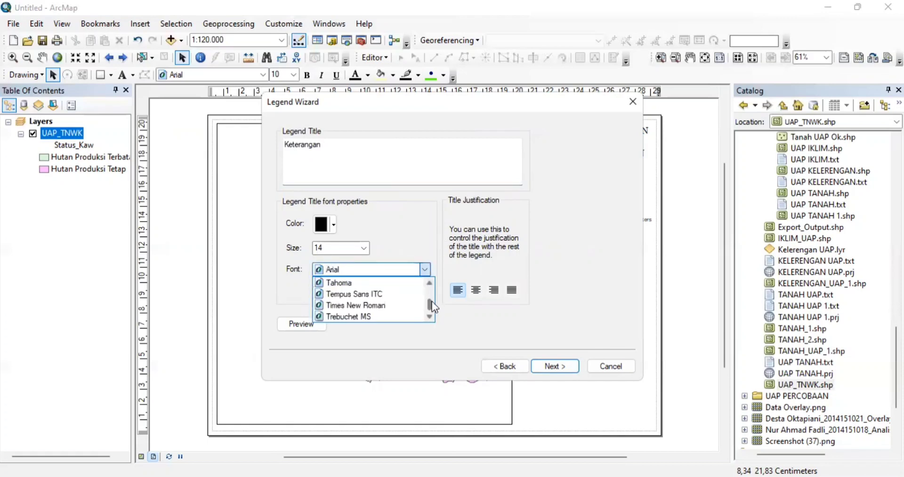
left_click(398, 305)
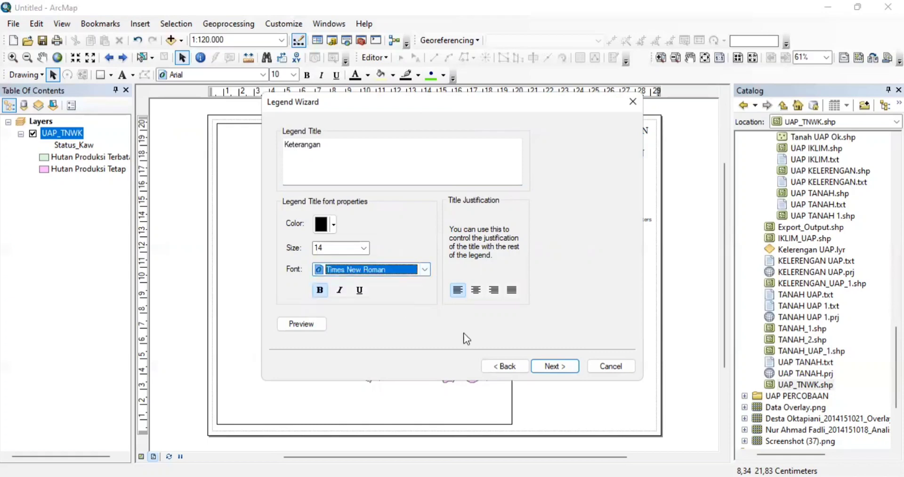
left_click(554, 366)
left_click(553, 366)
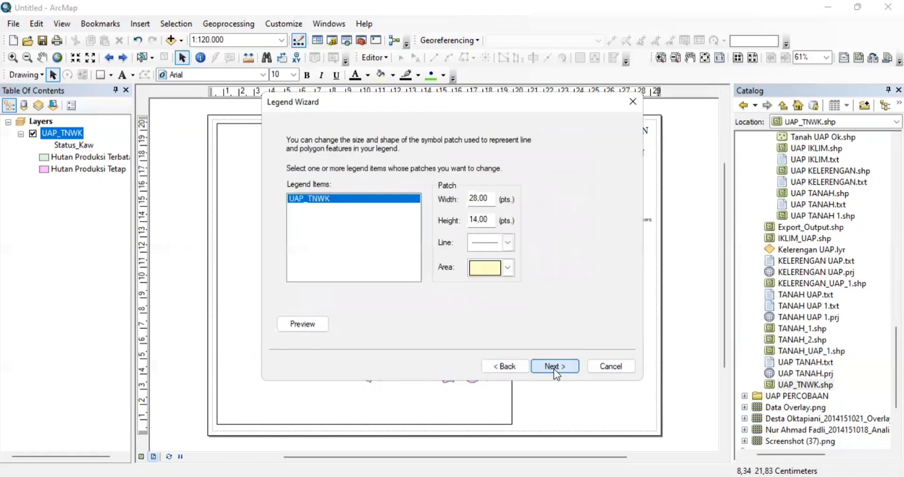
left_click(554, 366)
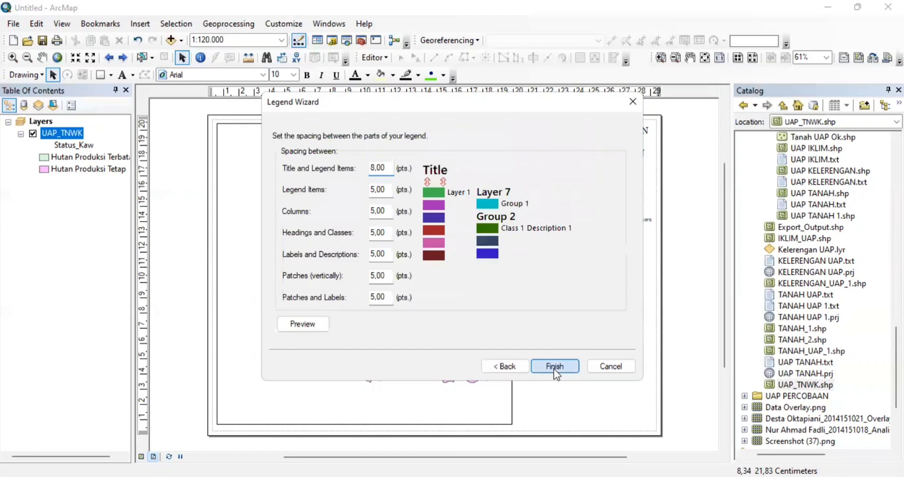
left_click(555, 368)
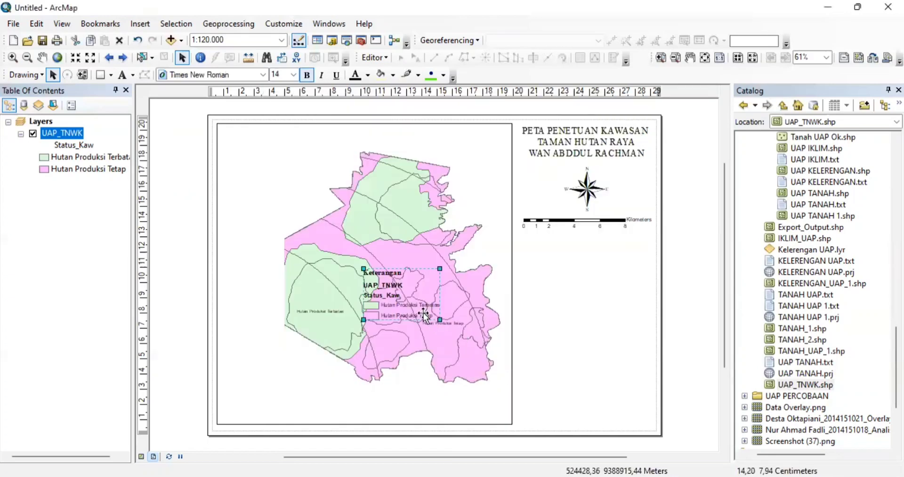
- Move the legend beneath the scale bar, convert it to graphics and ungroup it
mouse_move(434, 312)
left_mouse_down()
mouse_move(556, 307)
mouse_move(583, 289)
left_mouse_up()
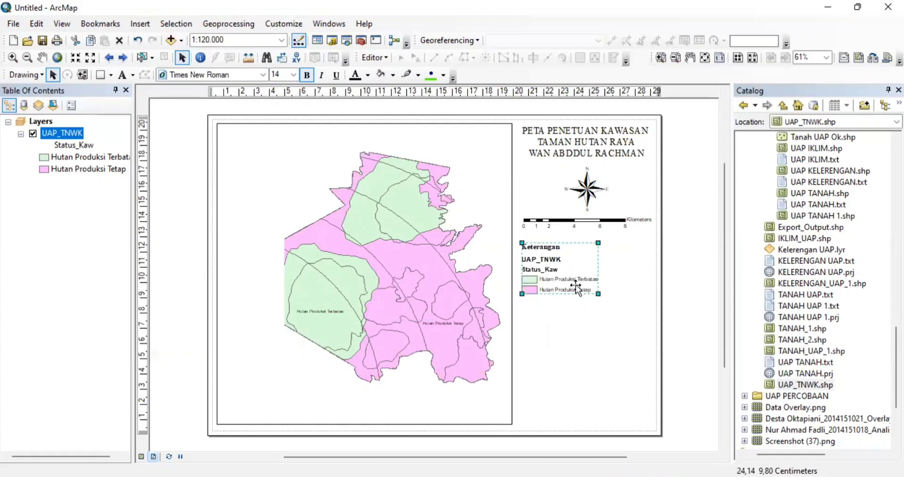
right_click(575, 285)
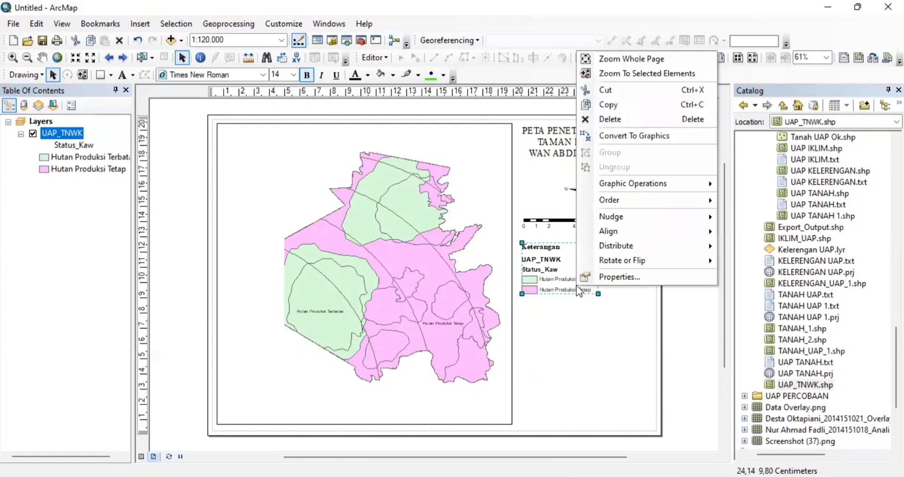
left_click(616, 136)
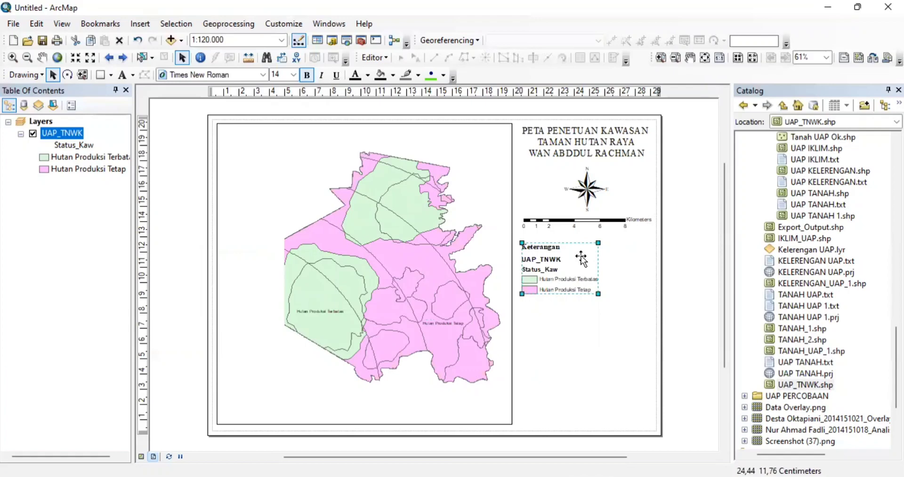
right_click(582, 258)
left_click(627, 140)
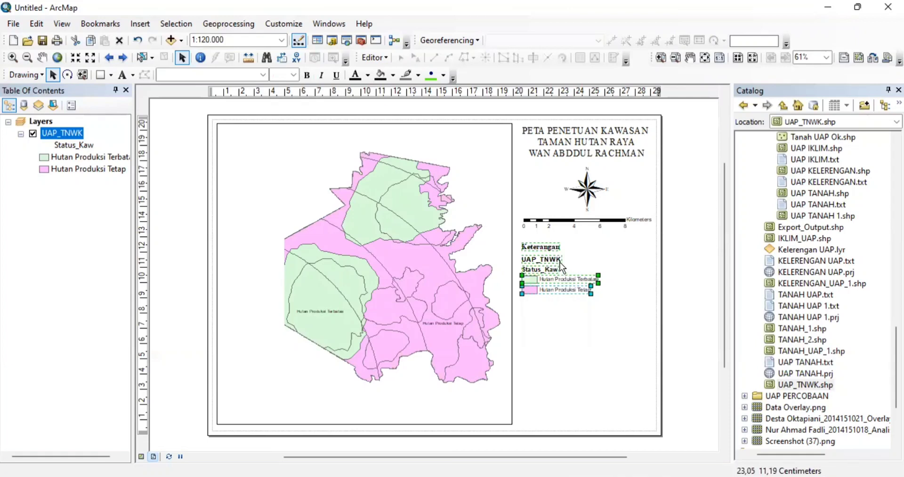
left_click(581, 329)
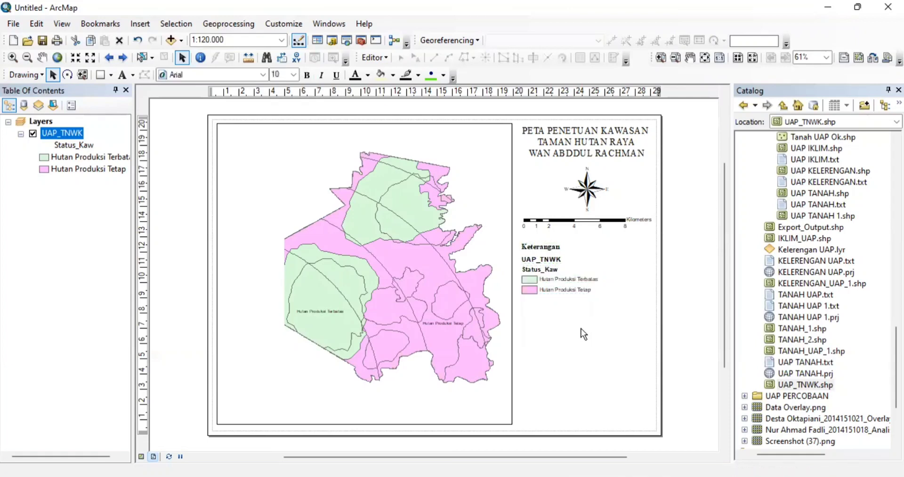
- Delete the UAP_TNWK and Status_Kaw labels from the legend
left_click(549, 260)
key("Delete")
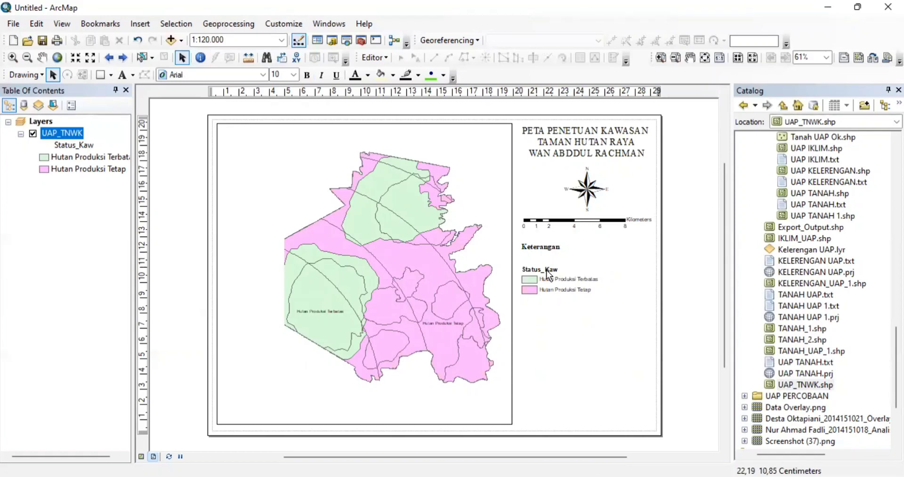
left_click(547, 270)
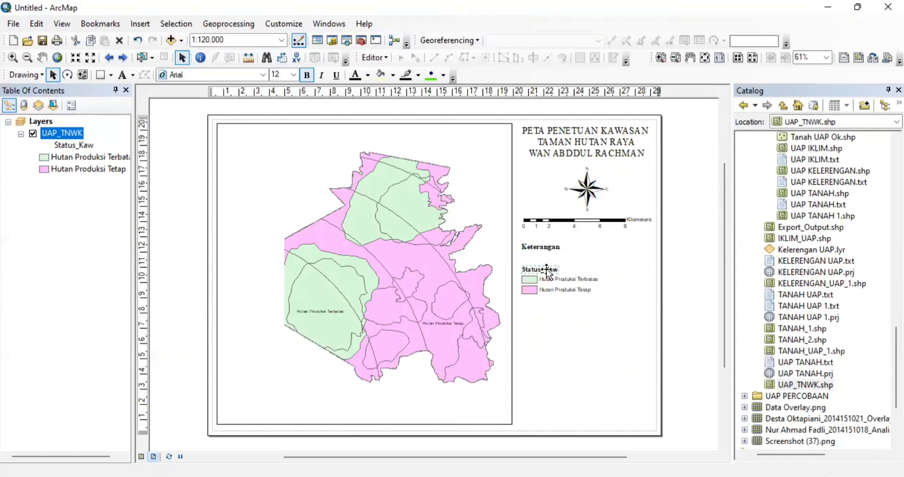
key("Delete")
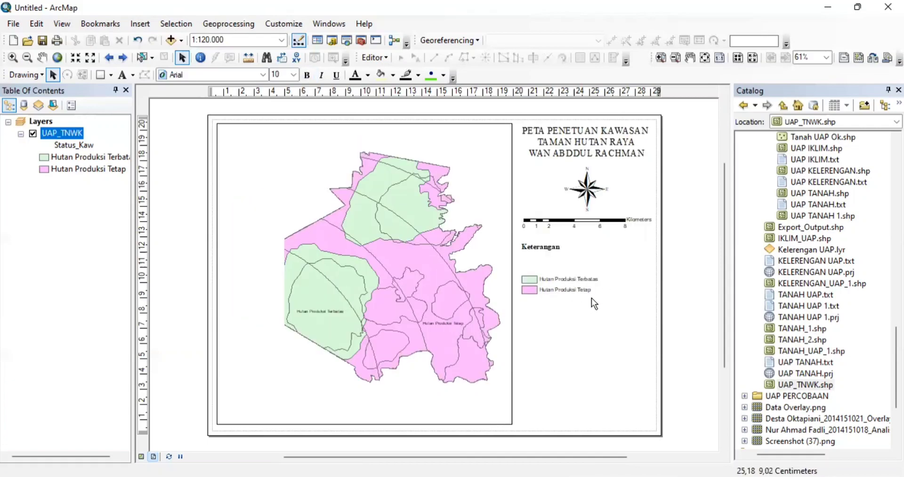
- Group the two forest-class entries and move them up beneath the Keterangan heading
right_click(528, 280)
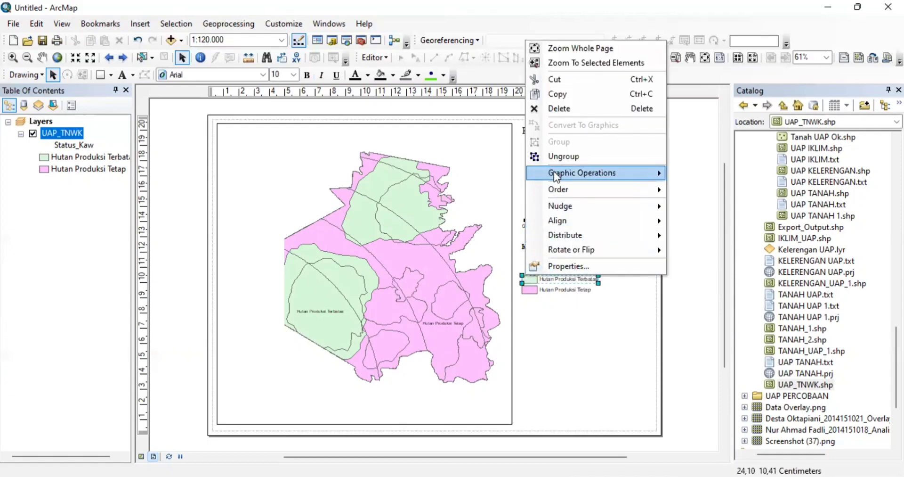
left_click(530, 283)
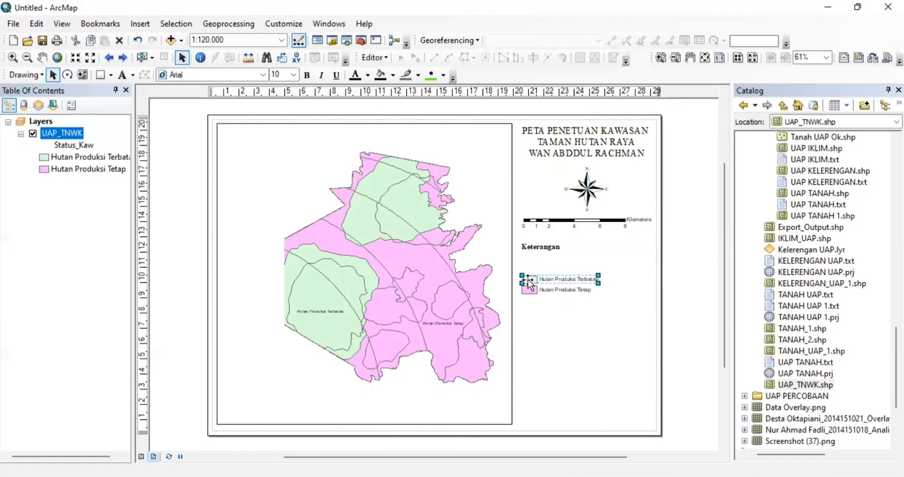
left_click(529, 287, "shift")
right_click(530, 287)
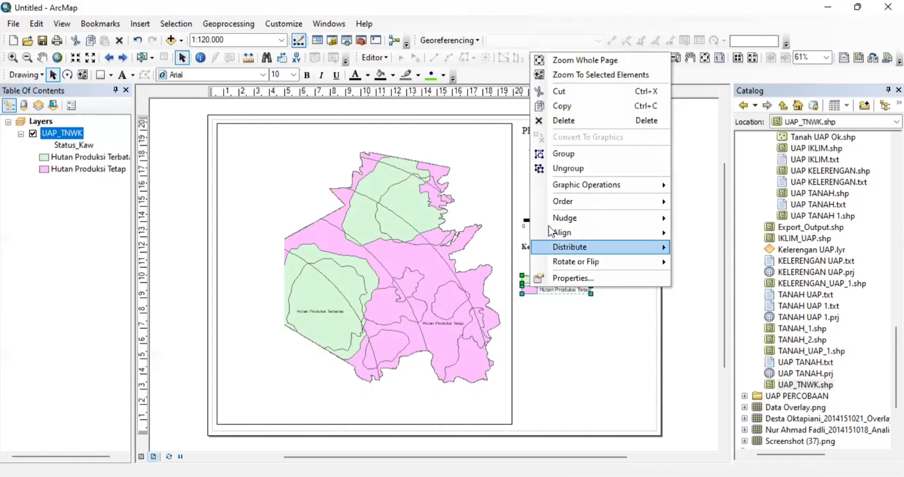
left_click(564, 155)
left_click_drag(568, 289, 567, 268)
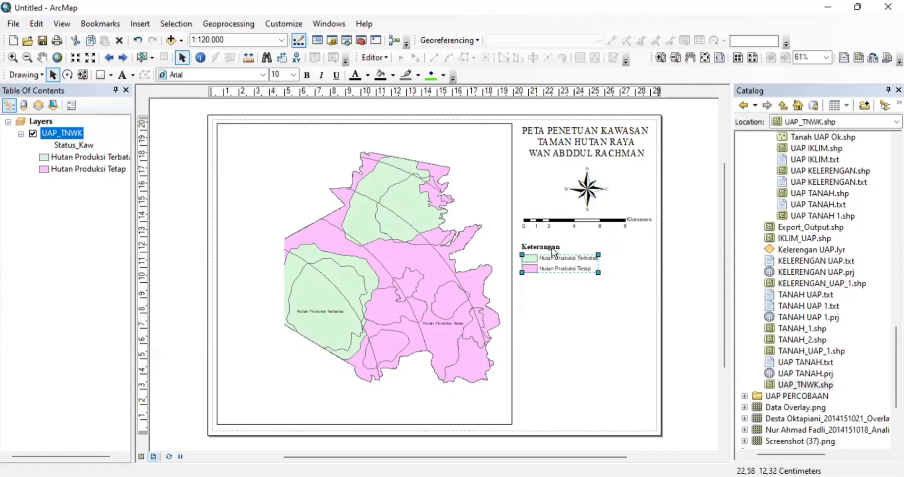
- Make the Keterangan heading 18 pt
left_click(554, 252)
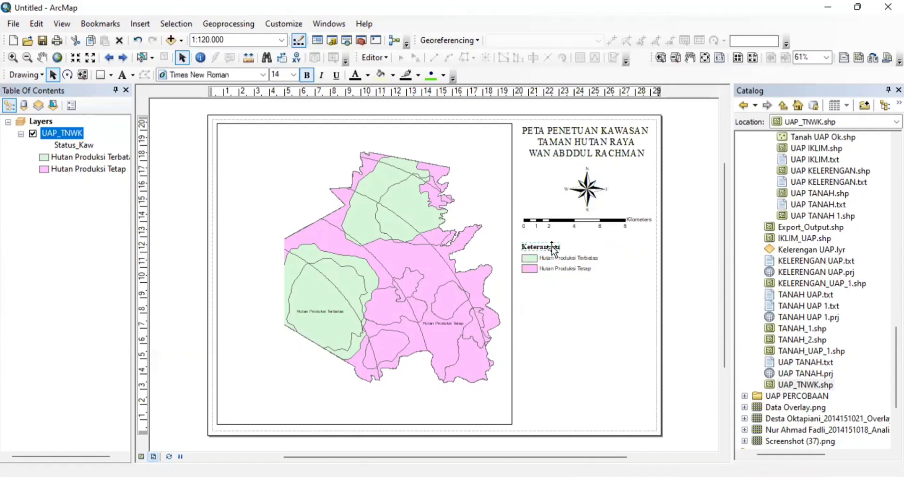
left_click(297, 75)
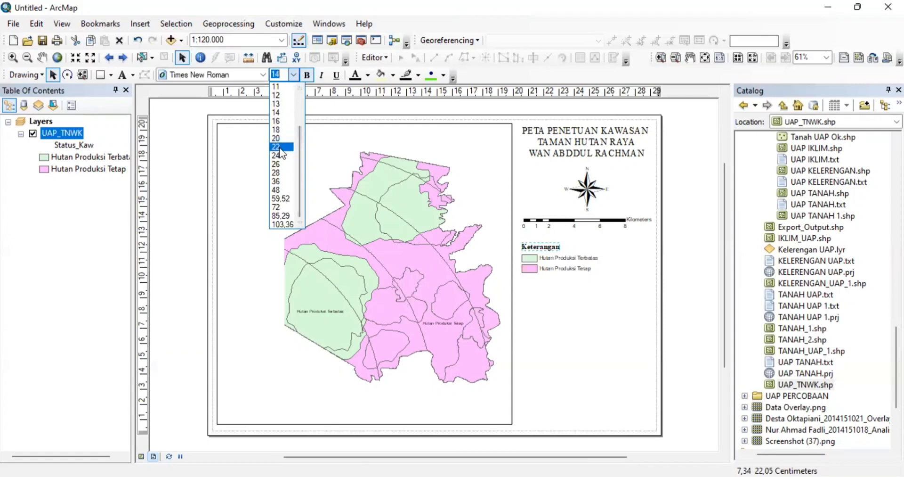
left_click(278, 130)
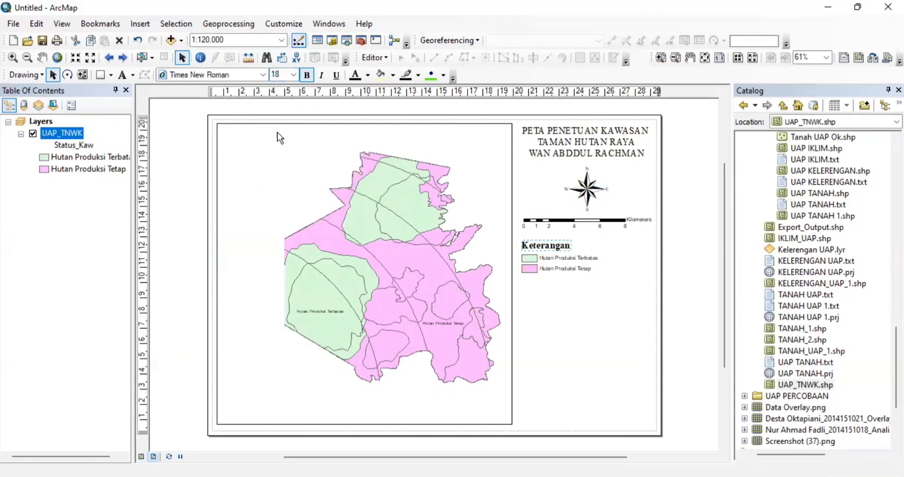
- Set the legend entries to Times New Roman at 14 pt
left_click(561, 256)
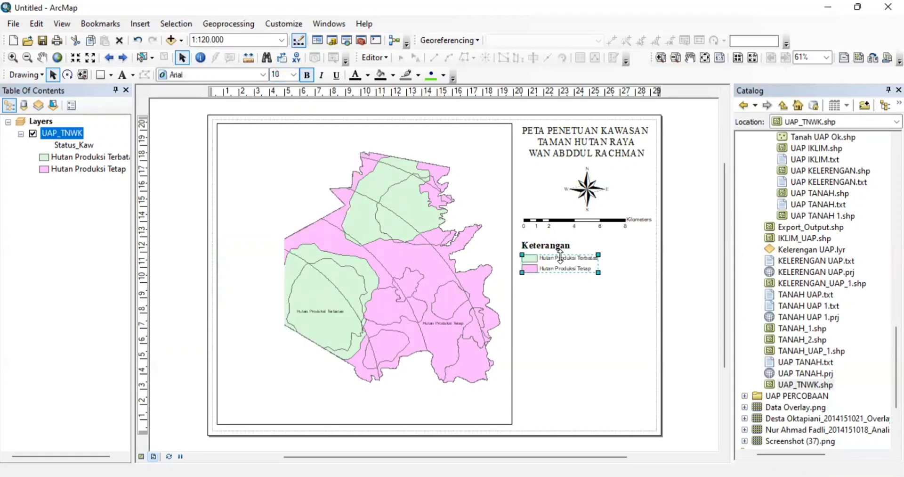
left_click(294, 75)
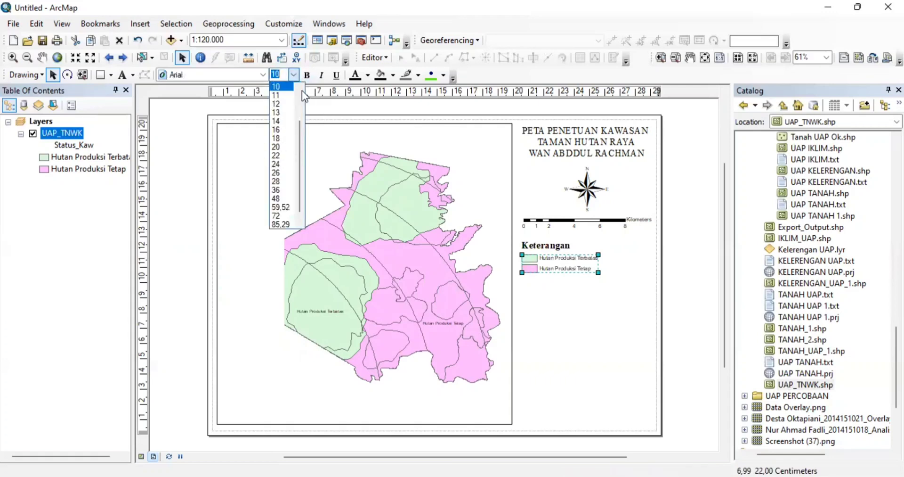
left_click(282, 129)
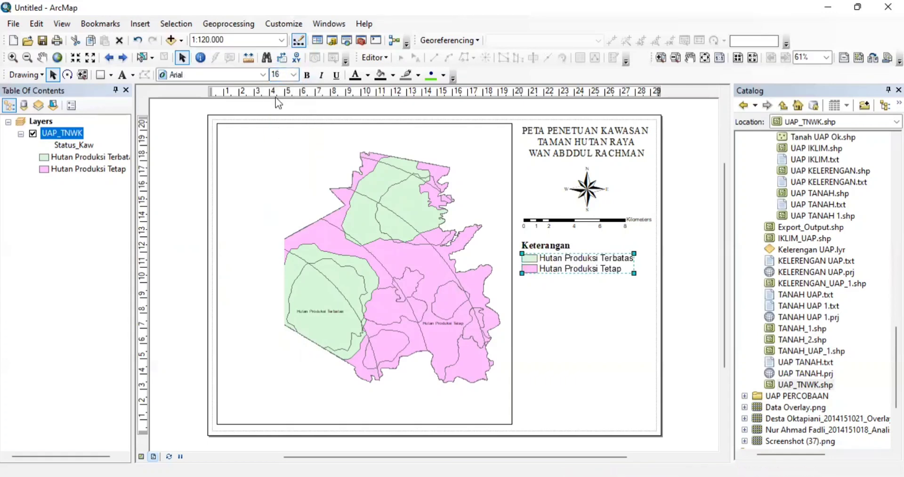
left_click(294, 75)
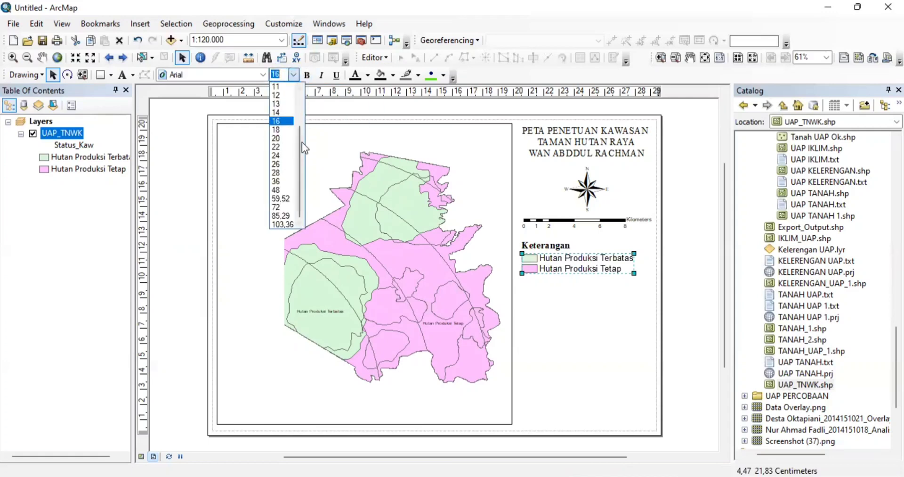
left_click(283, 114)
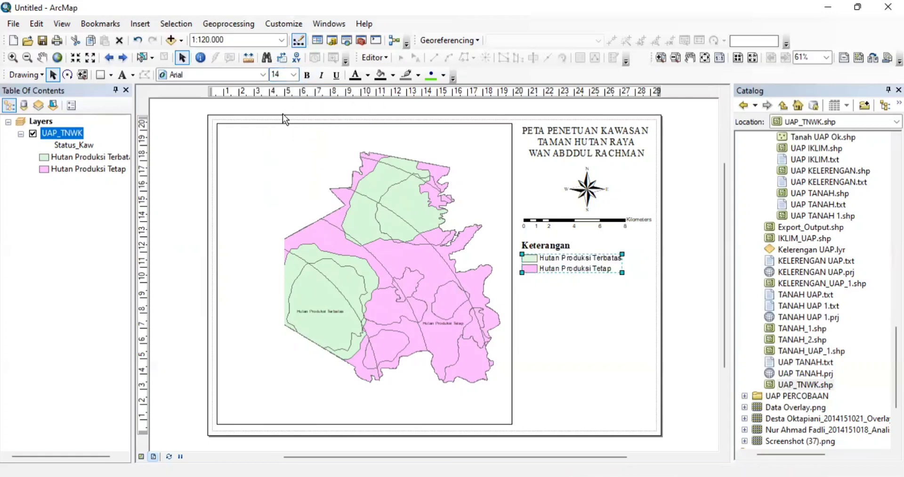
left_click(263, 75)
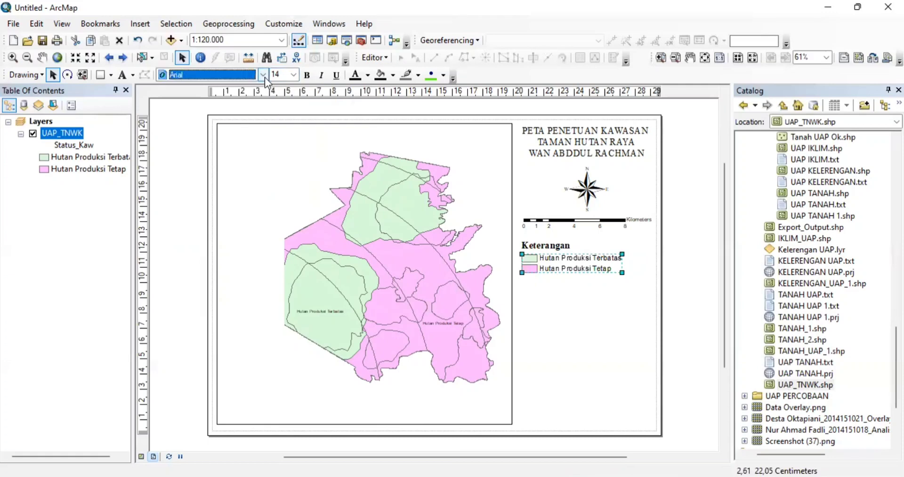
left_click_drag(273, 97, 272, 188)
left_click_drag(269, 180, 267, 204)
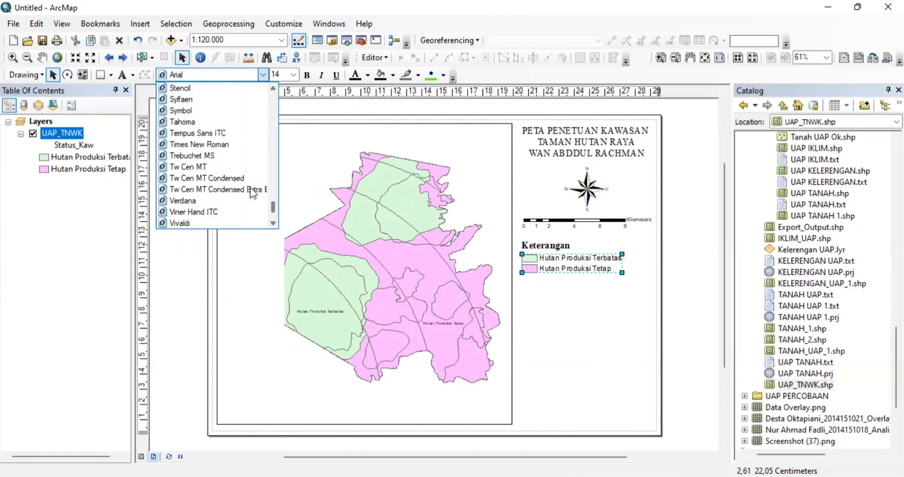
left_click(213, 143)
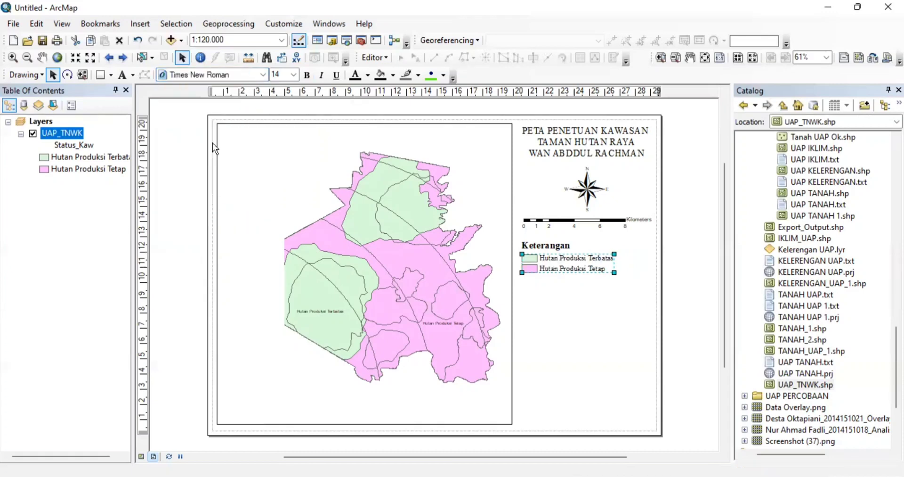
left_click(552, 324)
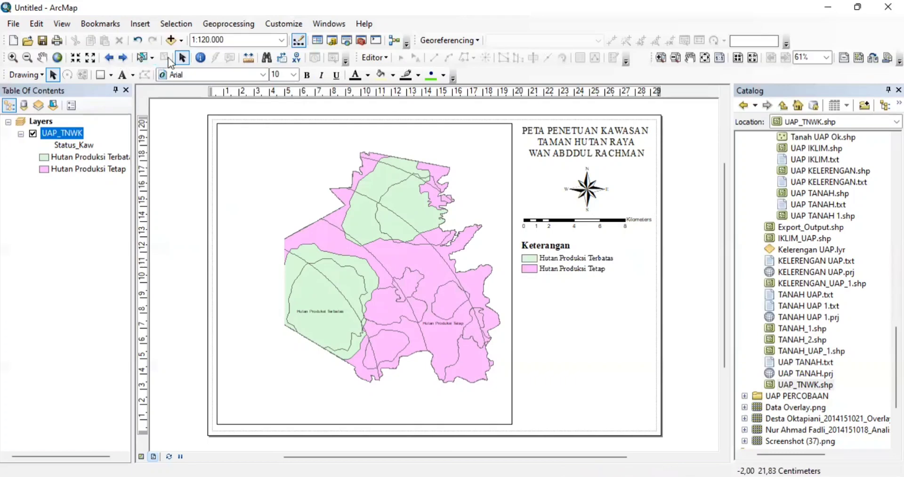
- Insert a test text element reading 'ggg', then delete it
left_click(148, 27)
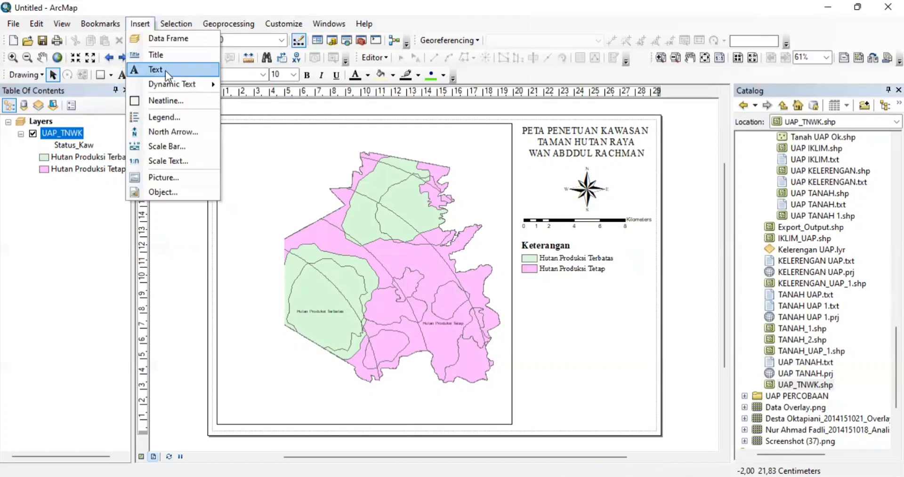
left_click(165, 71)
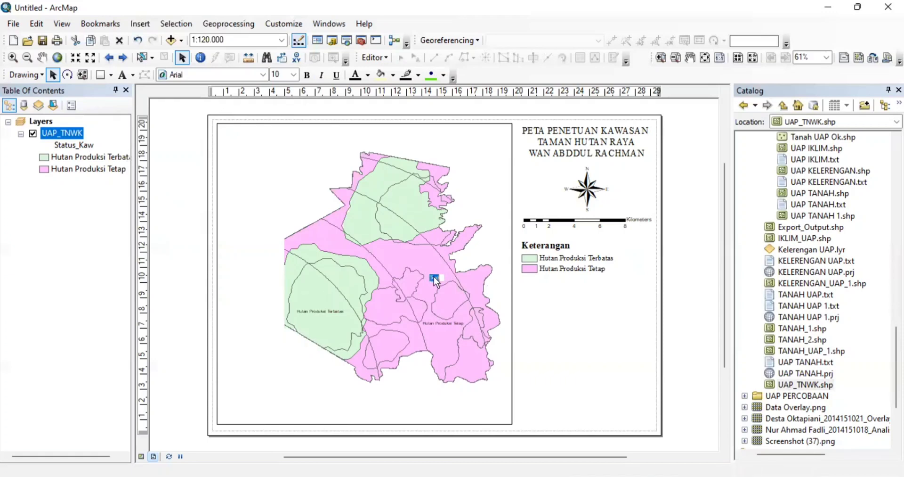
type("ggg")
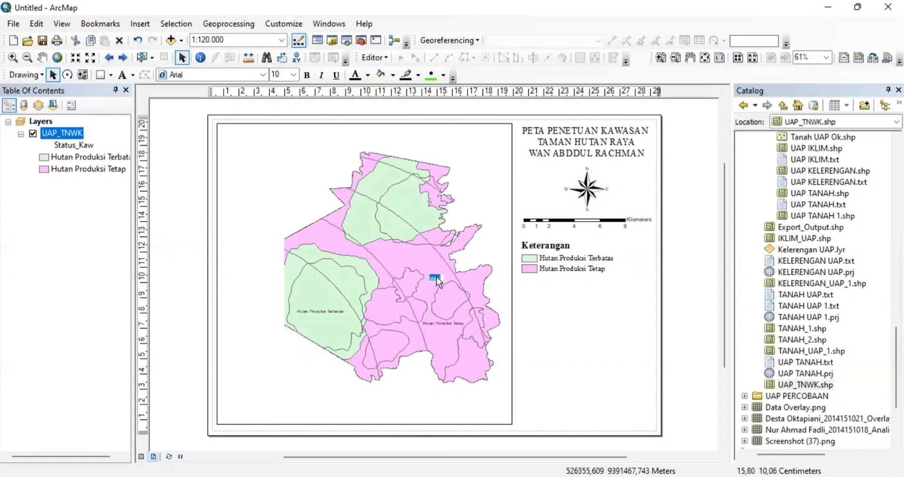
right_click(437, 277)
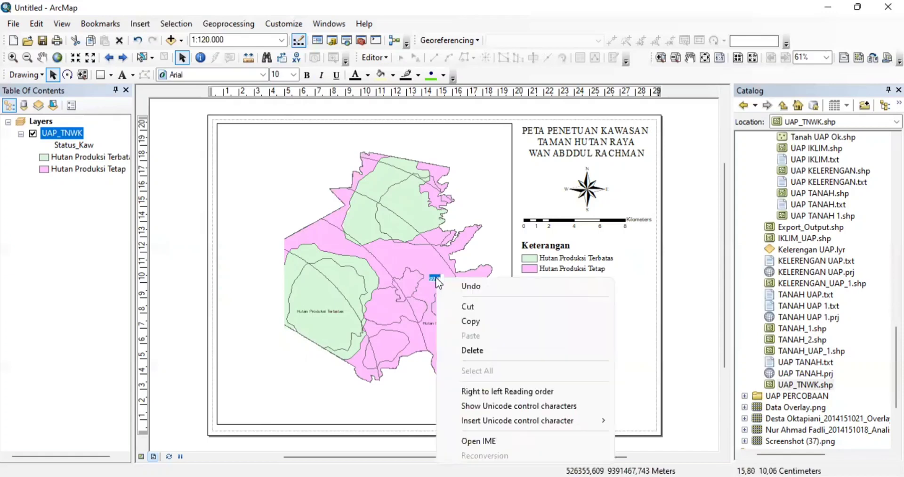
left_click(472, 351)
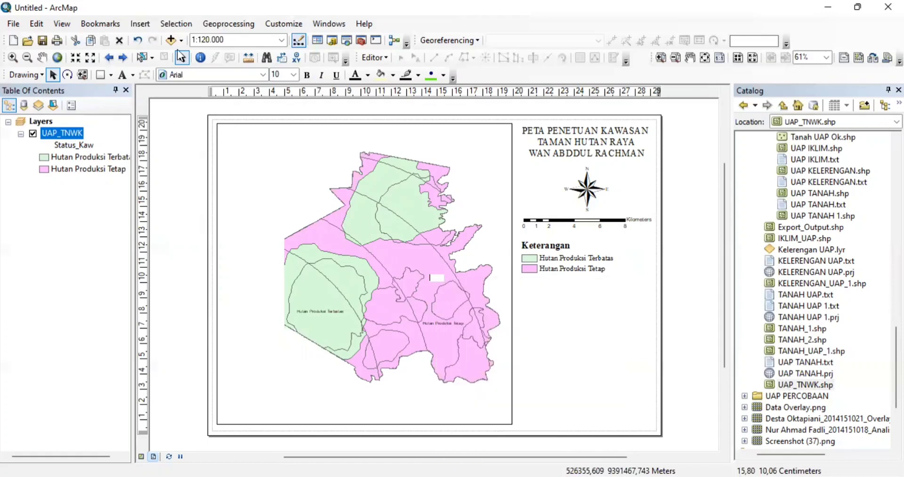
left_click(137, 40)
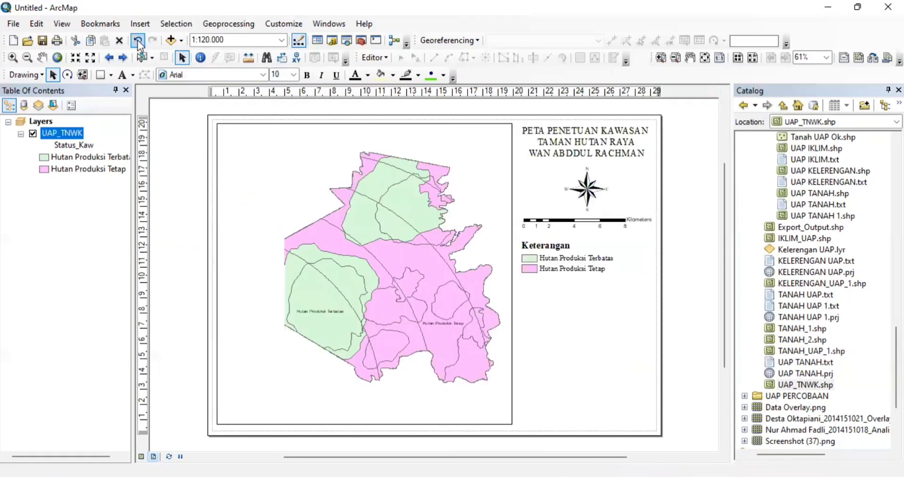
- Add the text 'SISTEM PROYEKSI PETA' in capitals below the legend
left_click(122, 74)
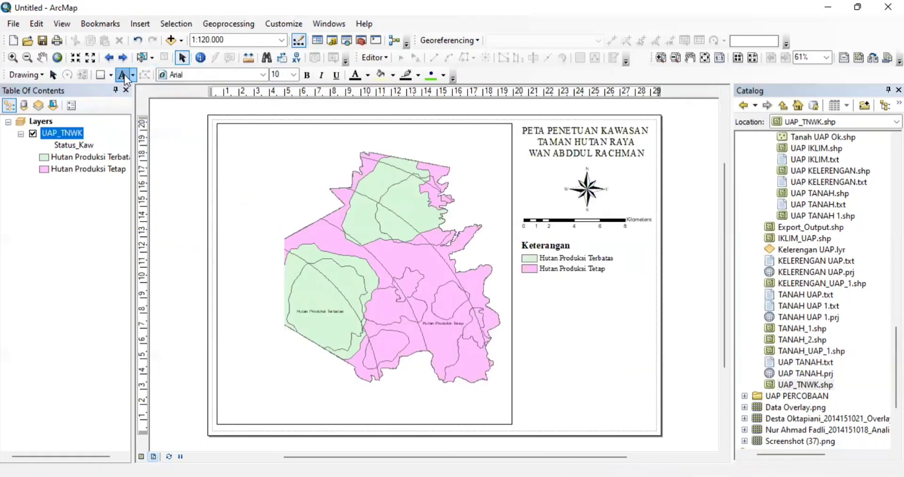
left_click(531, 296)
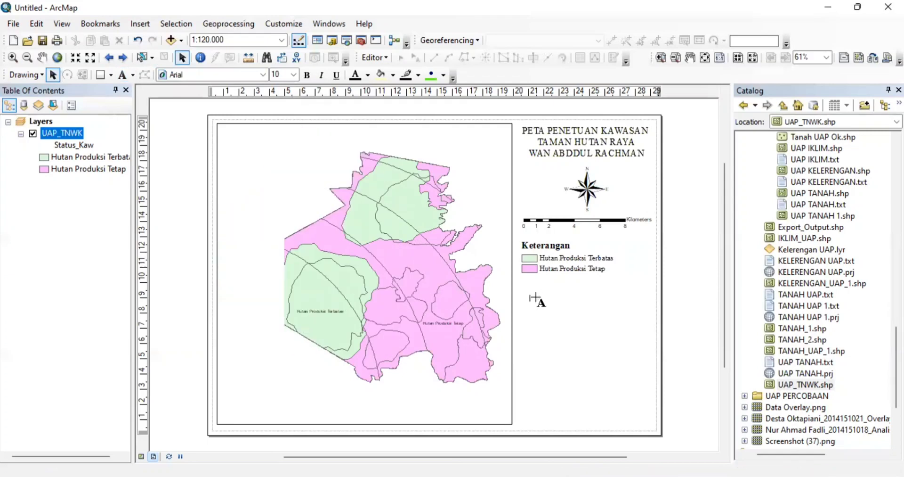
key("Caps_Lock")
left_click(536, 297)
type("sISTEM pR")
key("BackSpace")
key("BackSpace")
key("BackSpace")
key("BackSpace")
key("BackSpace")
key("BackSpace")
key("BackSpace")
key("BackSpace")
type("Sistem Proyeksi")
key("BackSpace")
key("BackSpace")
key("BackSpace")
key("BackSpace")
key("BackSpace")
key("BackSpace")
key("BackSpace")
key("BackSpace")
key("BackSpace")
key("BackSpace")
key("BackSpace")
key("BackSpace")
key("BackSpace")
key("BackSpace")
key("BackSpace")
key("BackSpace")
type("SISTEM PROYEKSI PETA")
key("Return")
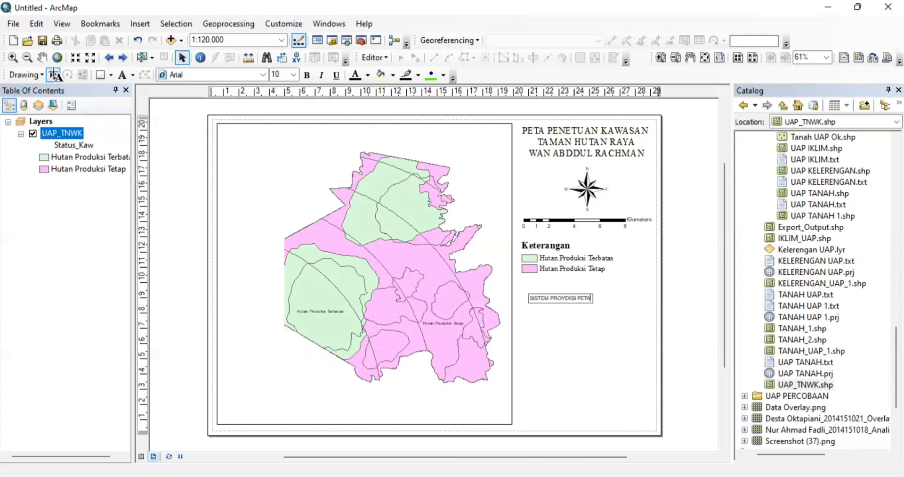
- Select the SISTEM PROYEKSI PETA text and change its font to Times New Roman
left_click(53, 75)
left_click(569, 298)
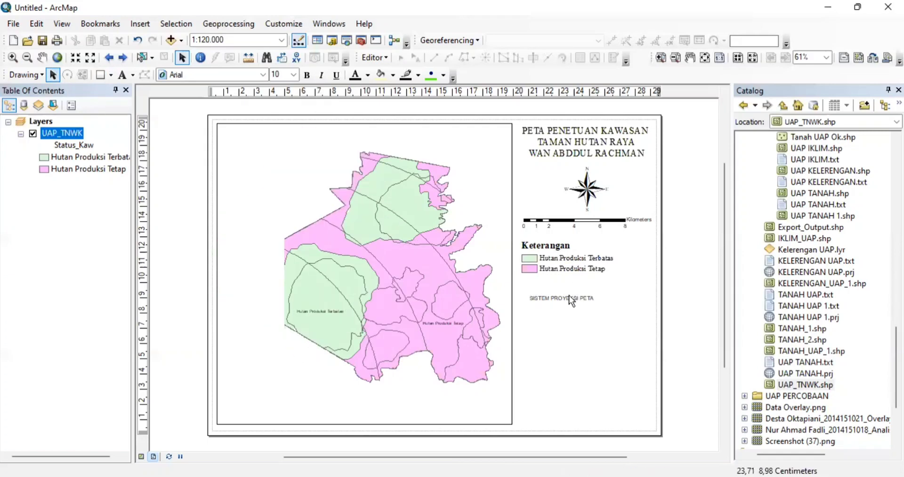
double_click(569, 297)
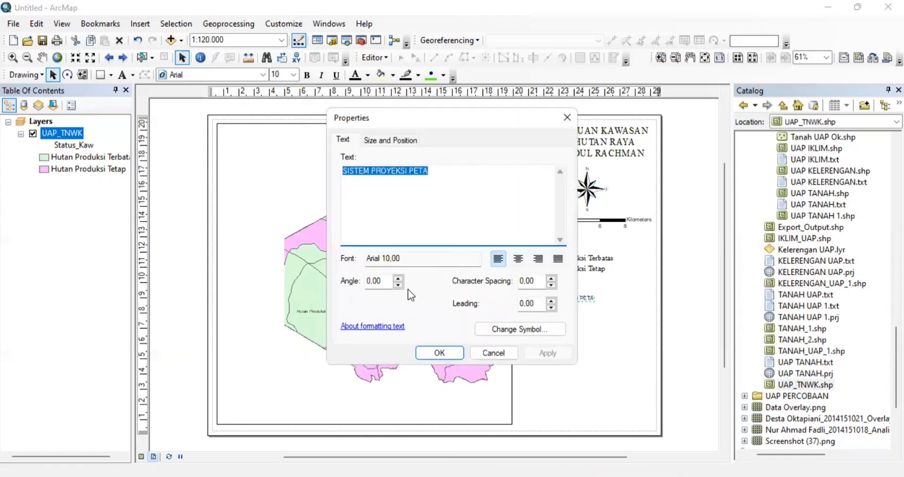
left_click(437, 357)
left_click(262, 75)
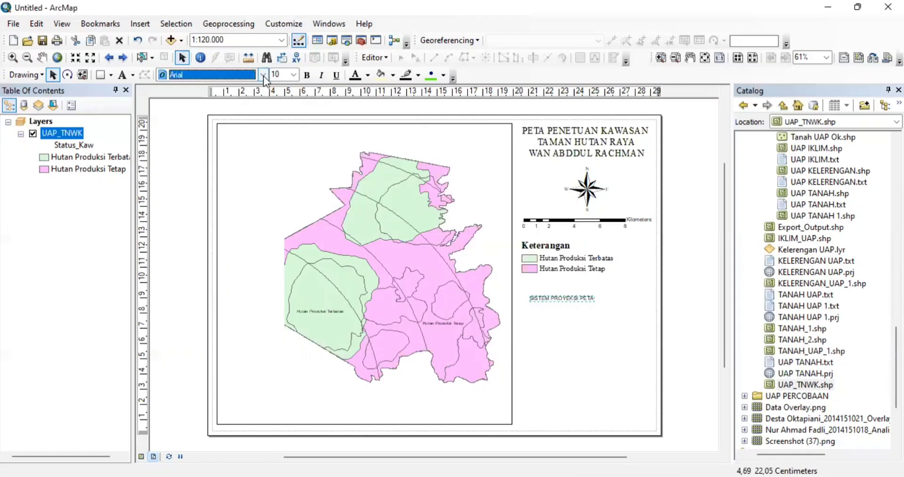
left_click_drag(273, 101, 268, 209)
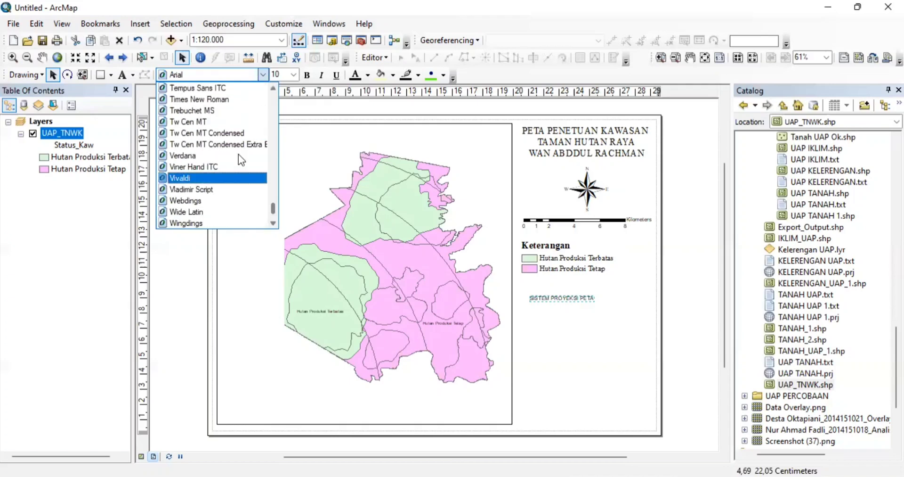
left_click(220, 101)
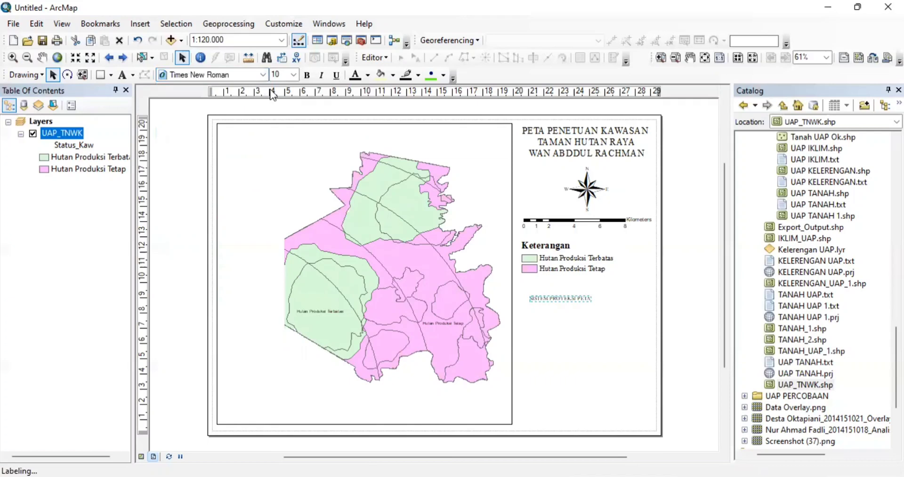
- Set the text size to 16 pt, centre it below the legend, and copy it
left_click(292, 75)
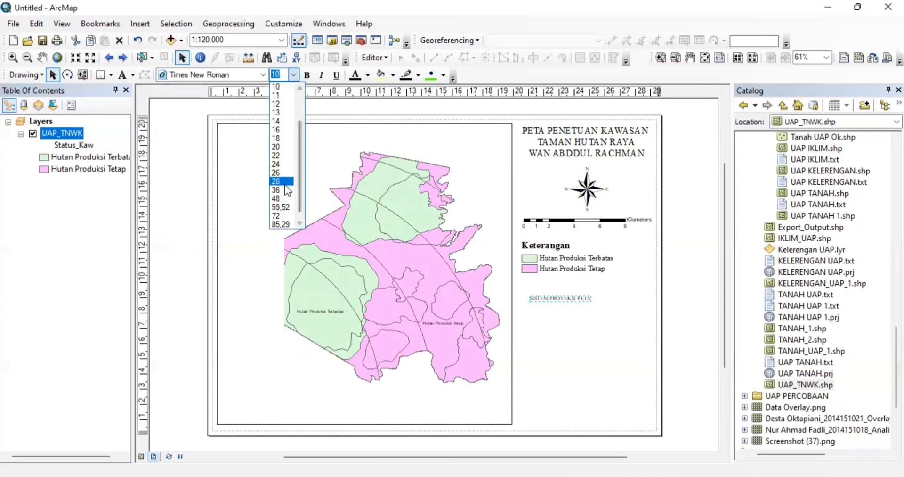
left_click(278, 139)
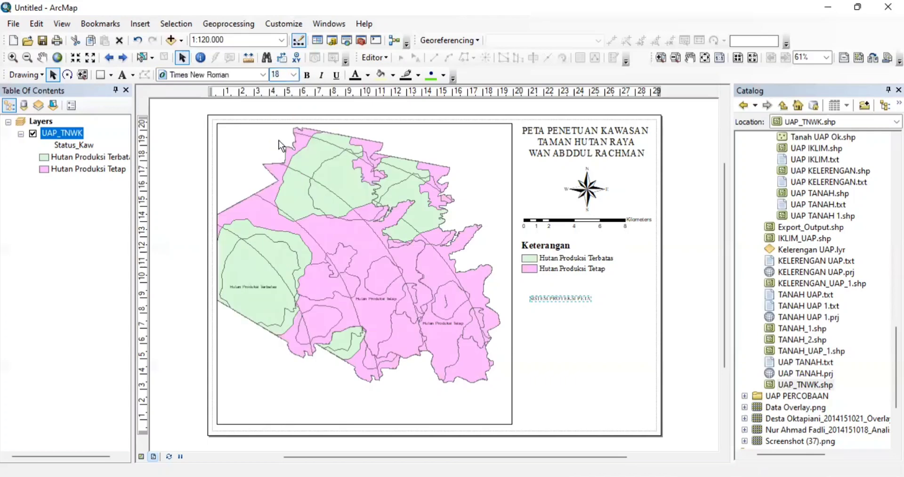
left_click(293, 75)
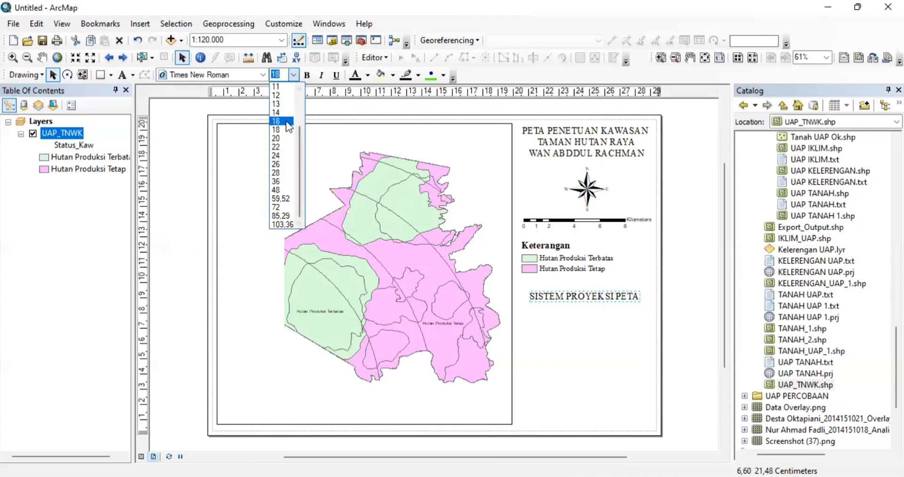
left_click(285, 120)
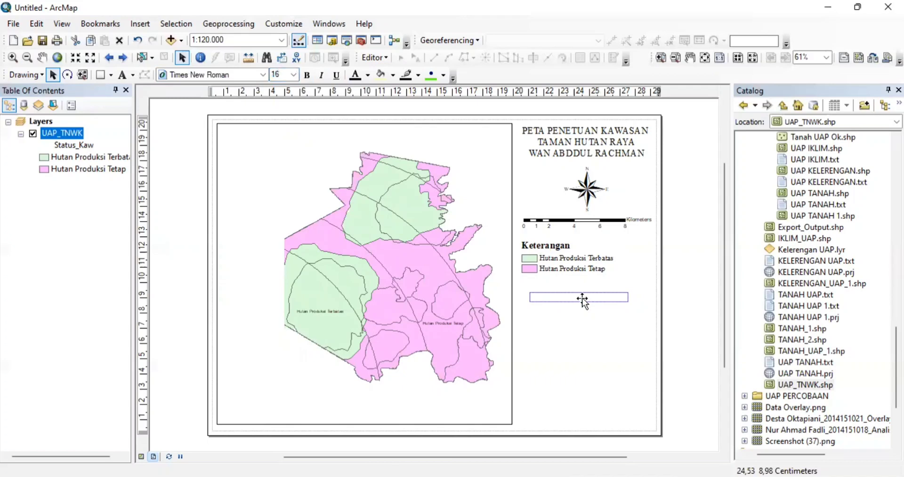
left_click_drag(582, 298, 588, 297)
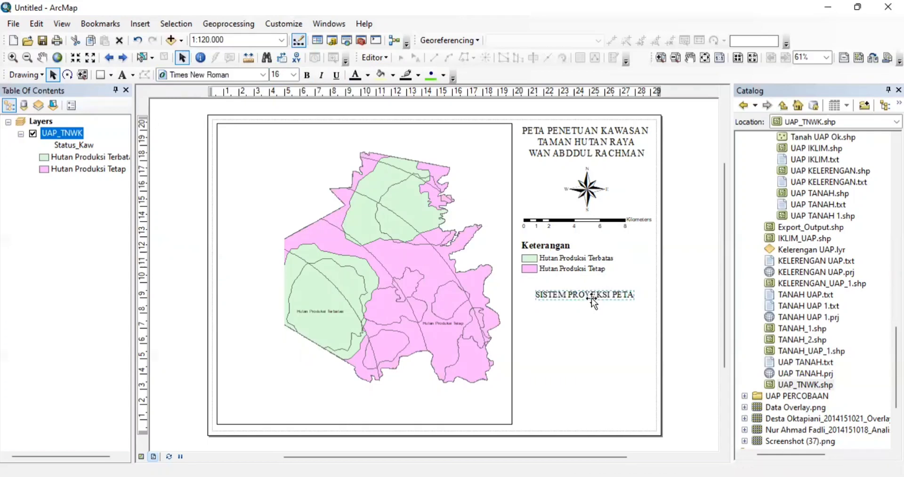
key("ctrl+c")
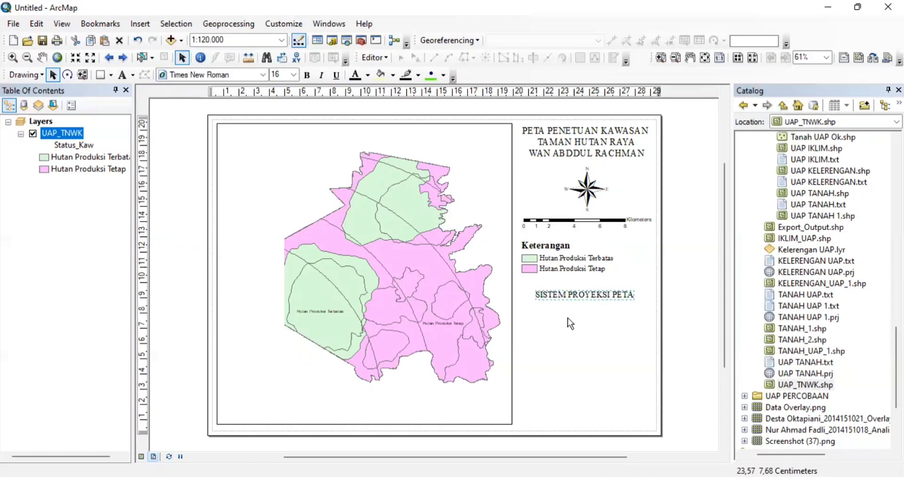
- Paste a duplicate of the SISTEM PROYEKSI PETA label just below the original and open its text properties
left_click(567, 317)
key("ctrl+v")
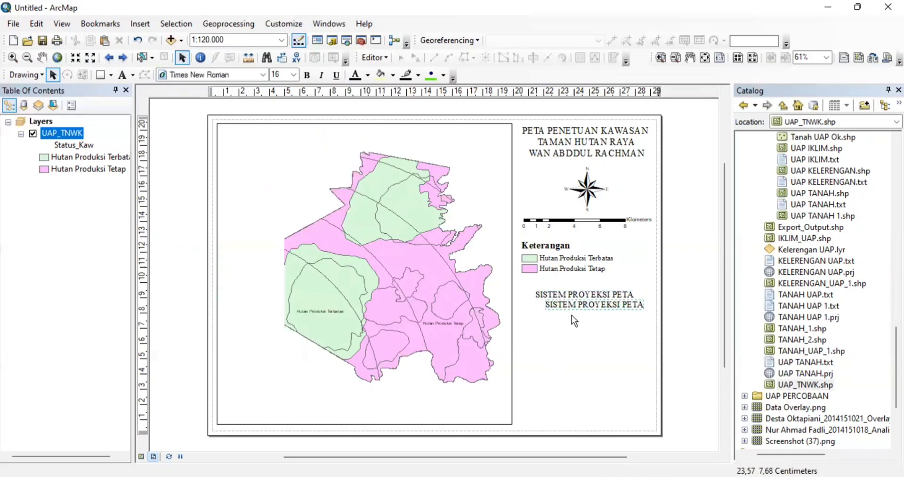
left_click_drag(565, 312, 552, 315)
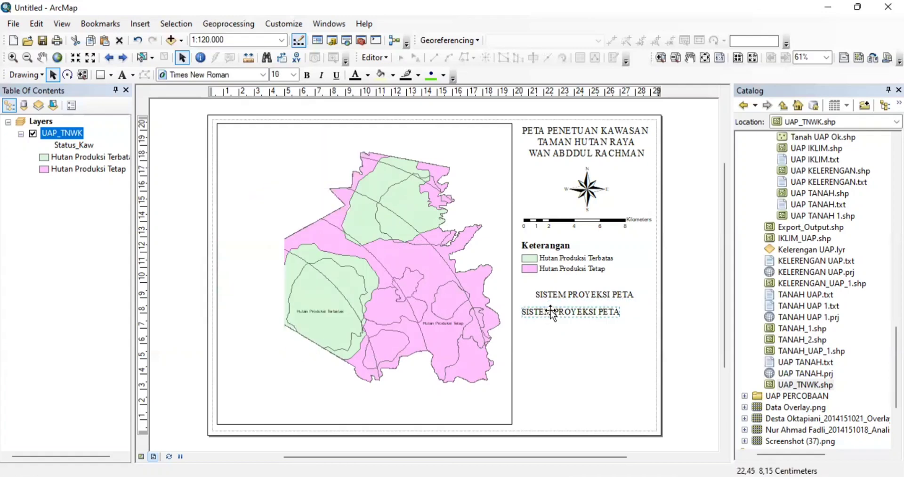
double_click(550, 311)
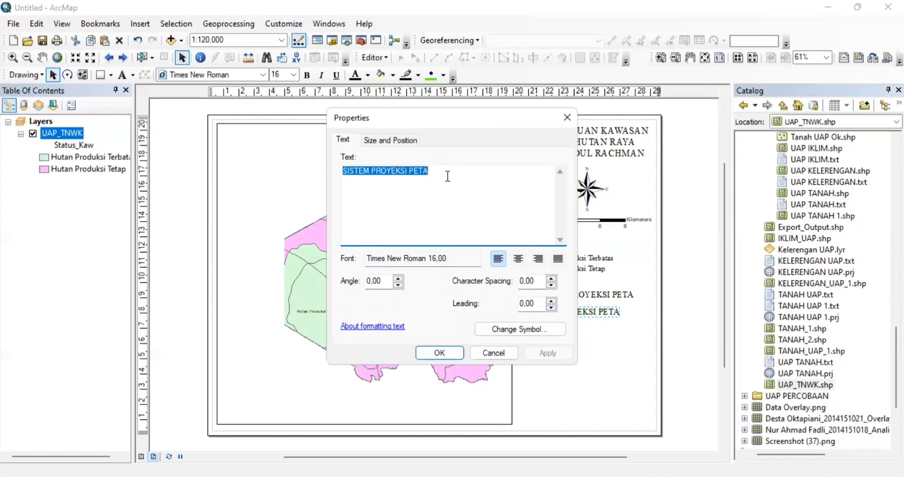
- Replace the copied text with three lines: 'Proyeksi : UTM', 'Siste, Zona Grid : 48s', 'Datum : WGS 84'
key("BackSpace")
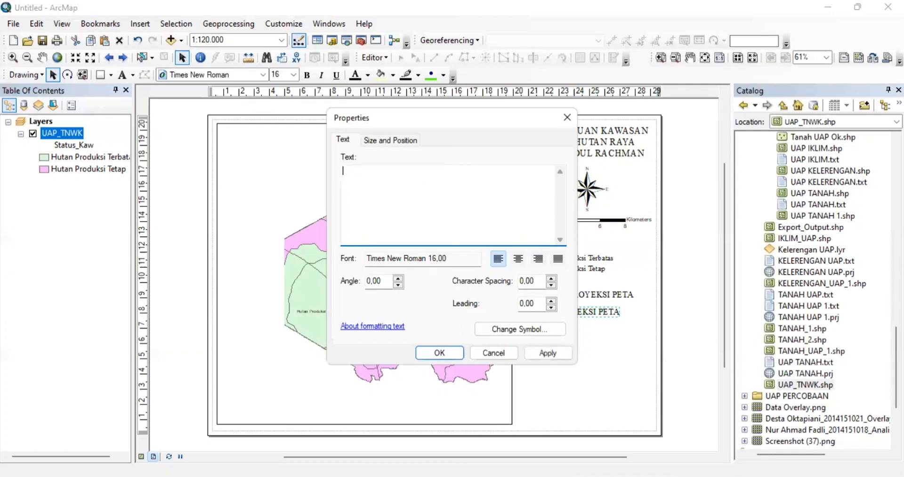
type("Proyeksi : UTM")
key("Return")
type("Siste, Zona Grid : 48s")
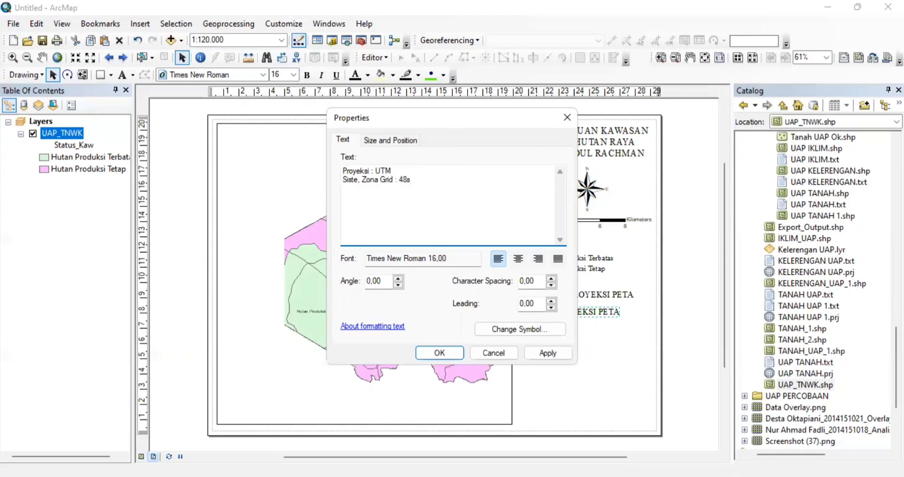
key("Return")
type("Datum : WGS 84")
- Apply the projection text, move it under the heading, and drag a duplicate just below it
left_click(439, 353)
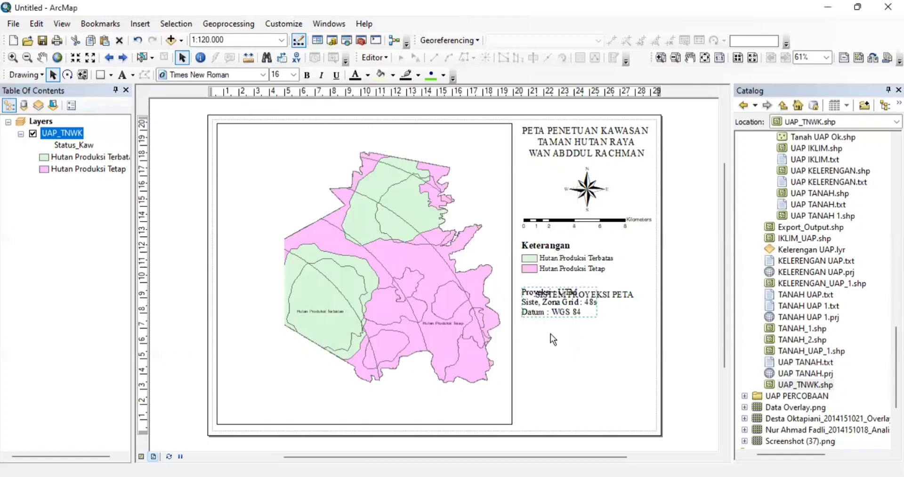
left_click_drag(587, 315, 587, 337)
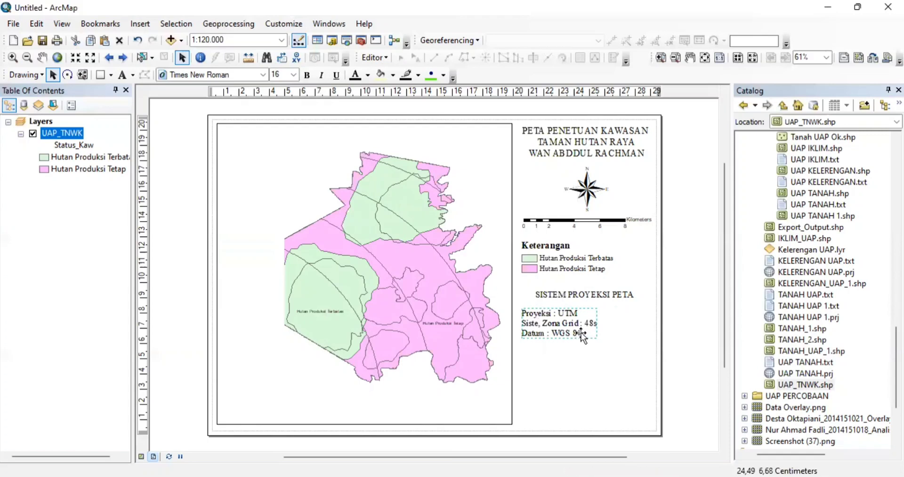
double_click(581, 332)
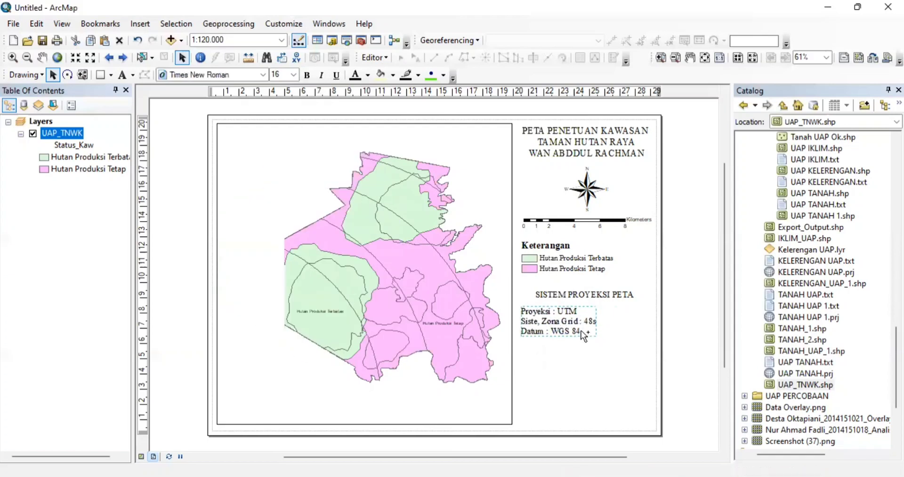
left_click_drag(581, 330, 583, 372)
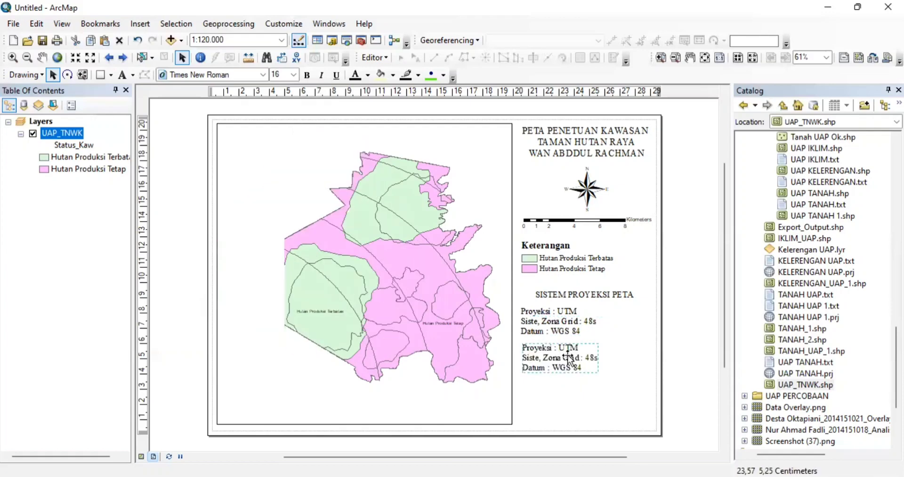
- Change the duplicate block's first line to 'Sumber Data :'
double_click(568, 357)
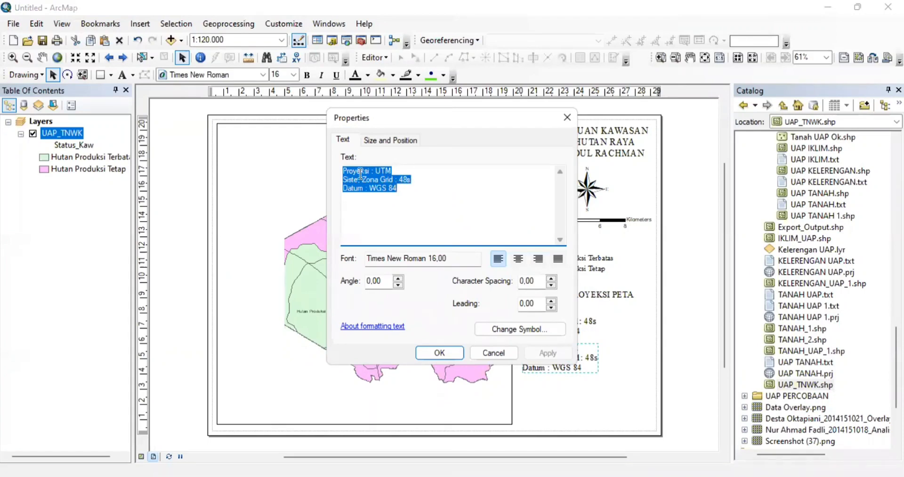
left_click_drag(392, 171, 343, 175)
type("s")
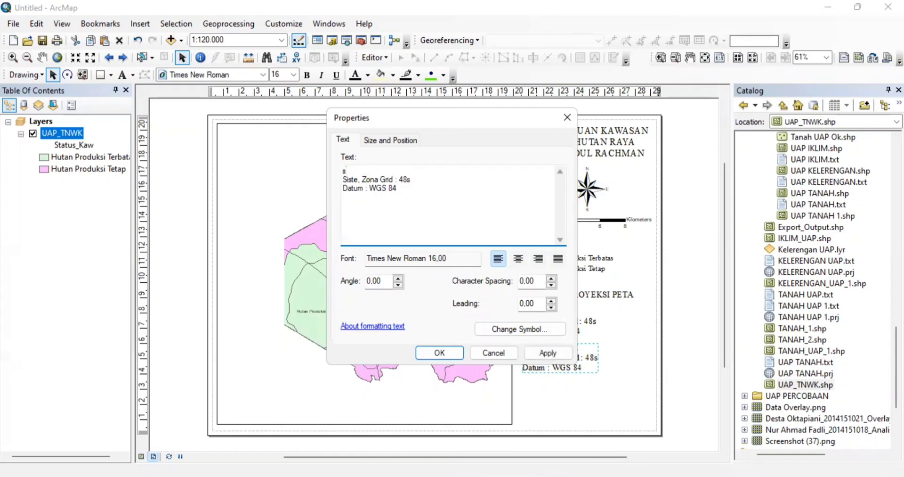
key("BackSpace")
type("Sumber Data :")
- Replace the remaining lines with 'Kepala Tahura WAR' and 'Permen 837/Kpts/Um/11/1980'
left_click_drag(408, 187, 344, 180)
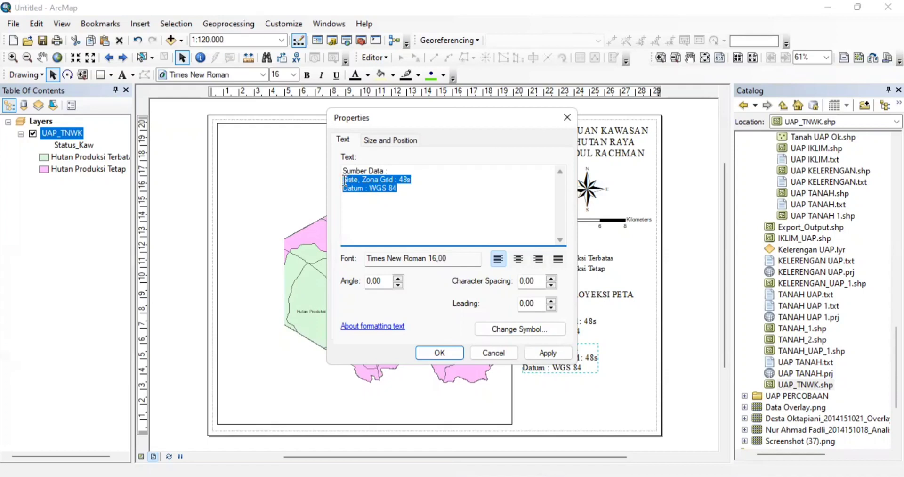
type("K")
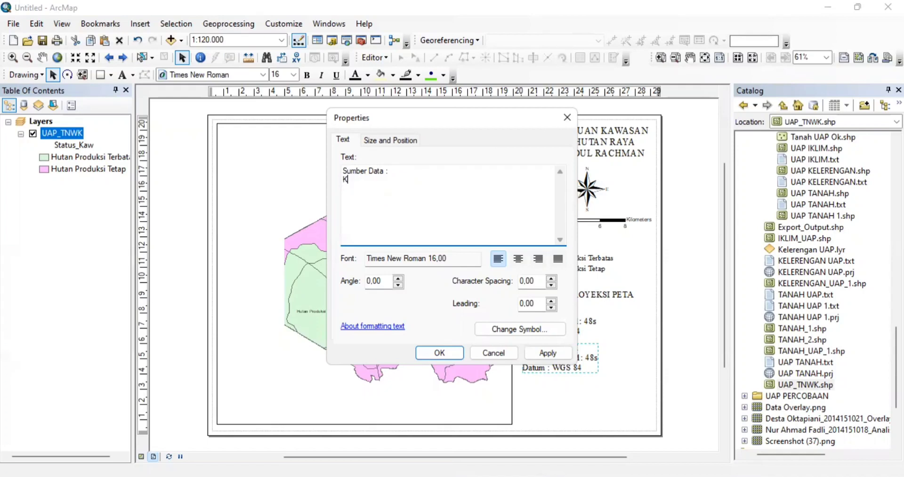
type("epala Tahura WAR")
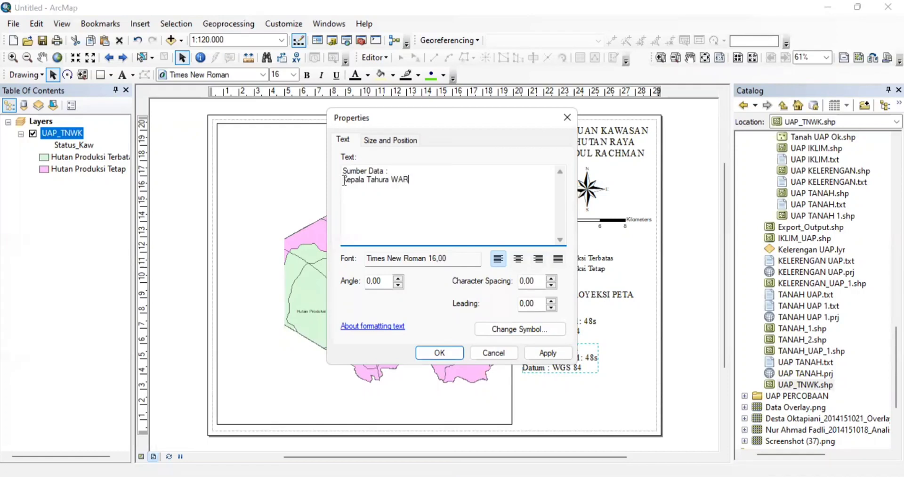
key("Return")
type("pER")
key("BackSpace")
key("BackSpace")
key("BackSpace")
type("P")
key("BackSpace")
key("Caps_Lock")
type("Permen 837/Kpts")
type("/U")
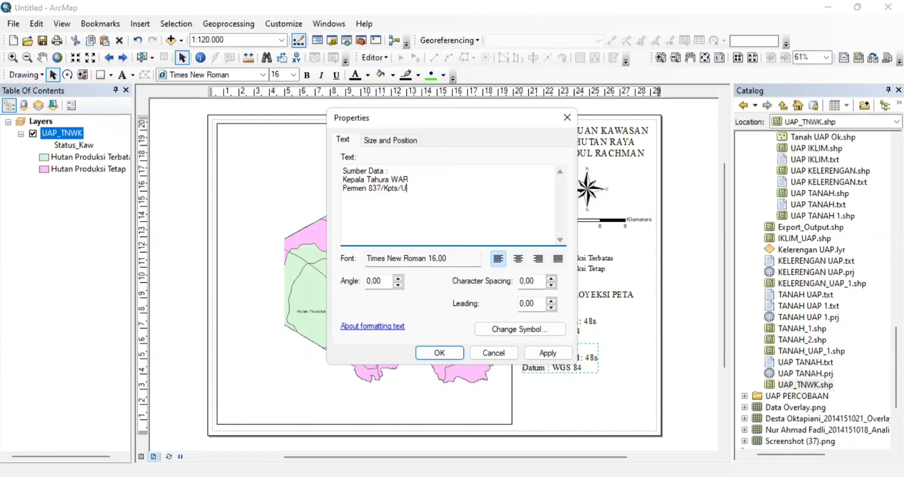
type("m/11/1980")
- Apply the Sumber Data text and paste a copy of it toward the page's lower right
left_click(441, 351)
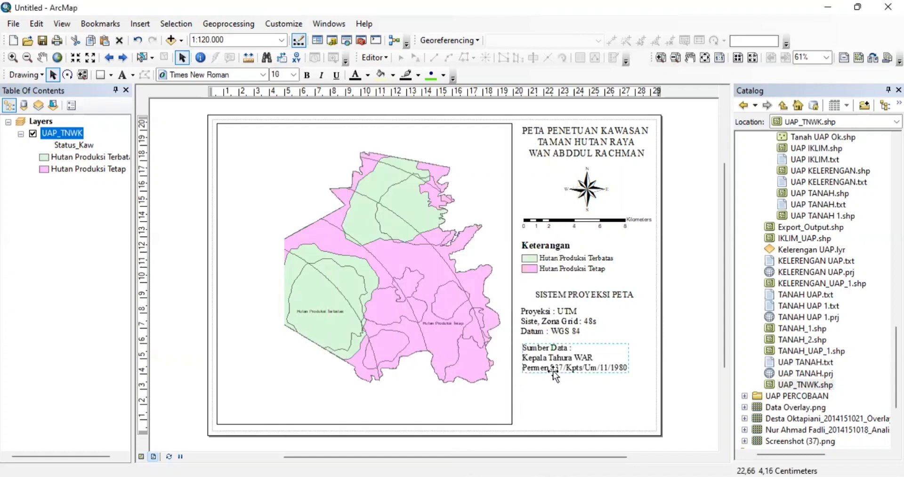
left_click(553, 371)
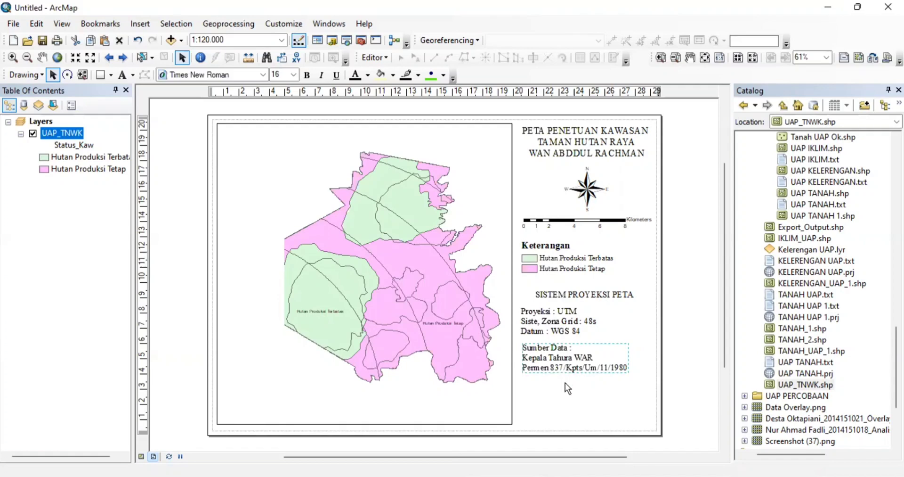
left_click(568, 383)
key("ctrl+v")
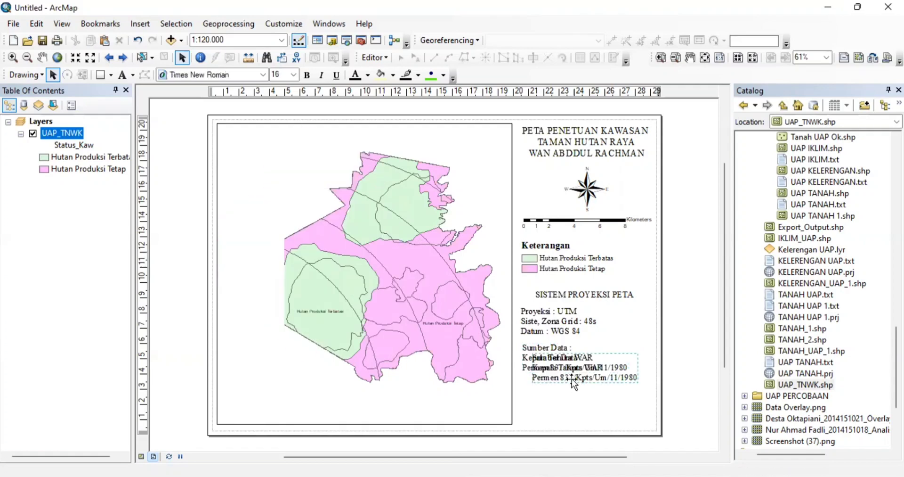
left_click_drag(572, 379, 585, 415)
key("Escape")
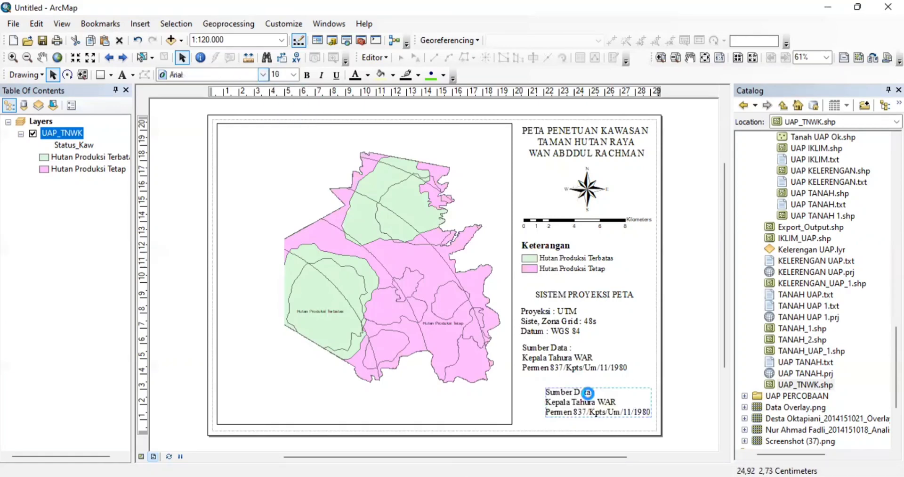
- Right-align the lower-right copy and replace its heading with 'Dibuat Oleh'
double_click(589, 395)
left_click(537, 263)
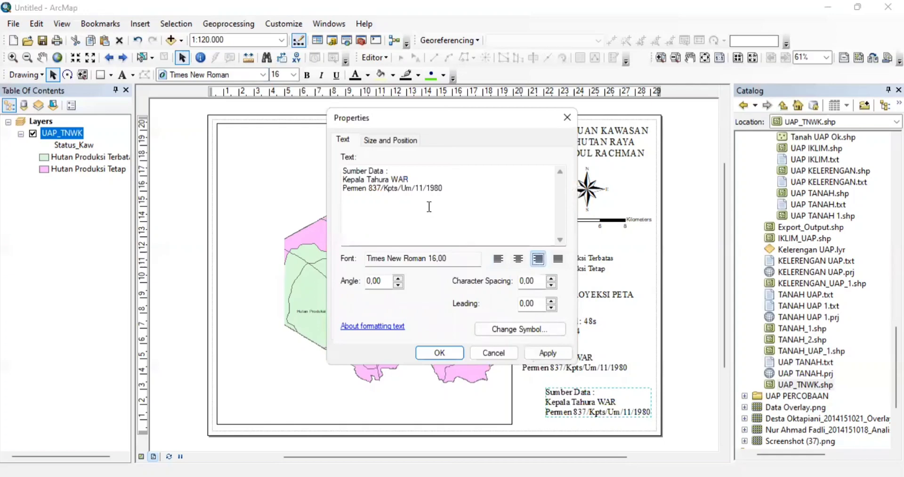
left_click_drag(384, 170, 345, 171)
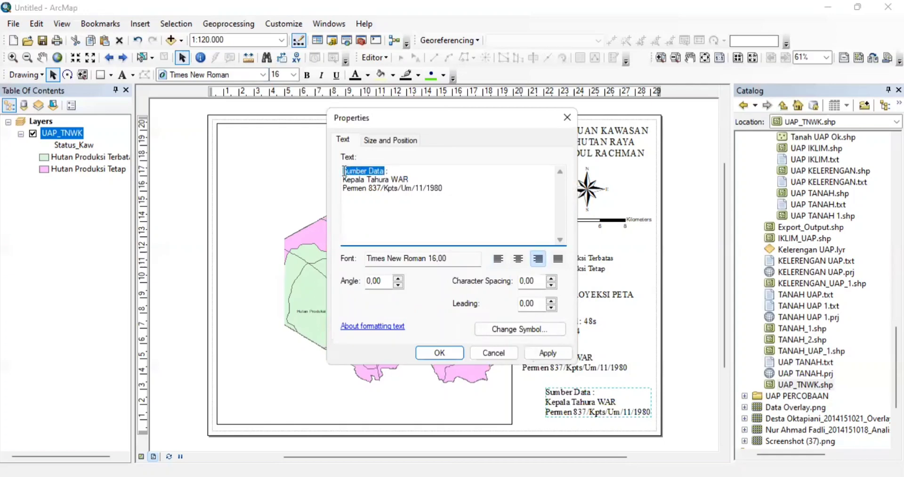
type("DI")
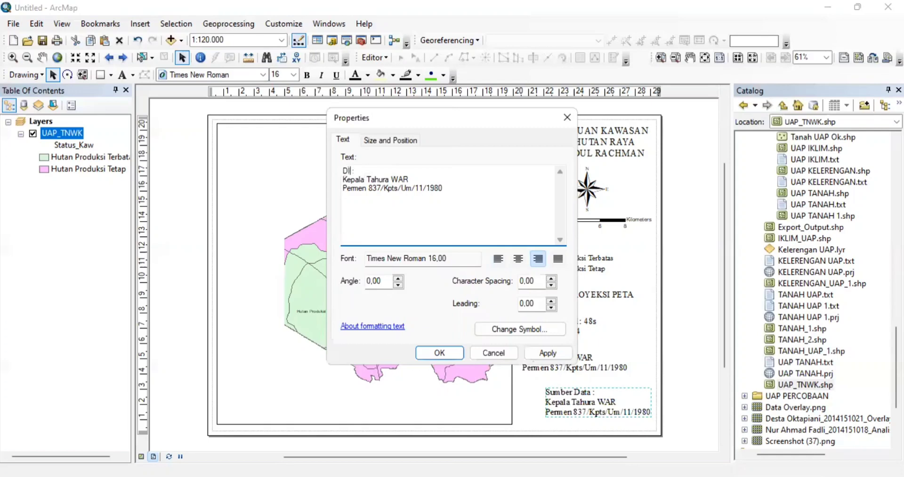
type("buat Oleh")
left_click_drag(444, 187, 343, 181)
type("K")
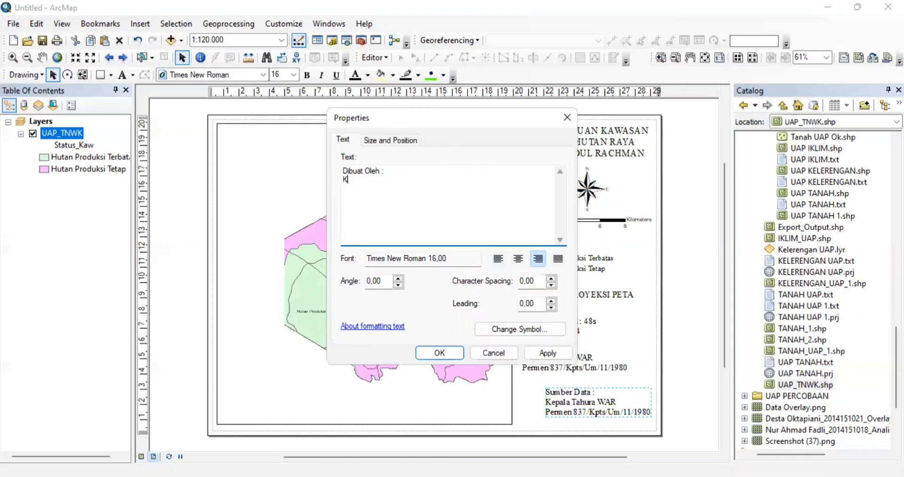
type("elompok 2")
key("BackSpace")
key("BackSpace")
key("BackSpace")
key("BackSpace")
key("BackSpace")
key("BackSpace")
key("BackSpace")
key("BackSpace")
key("BackSpace")
- Enter the three numbered team members' names and 'Kelompok 2', then apply the credits
key("BackSpace")
key("Return")
type("2. G")
key("BackSpace")
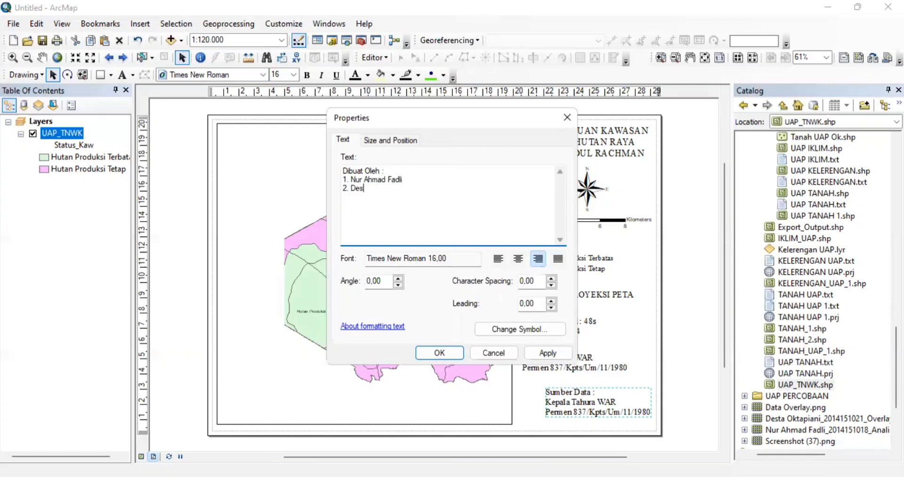
key("Return")
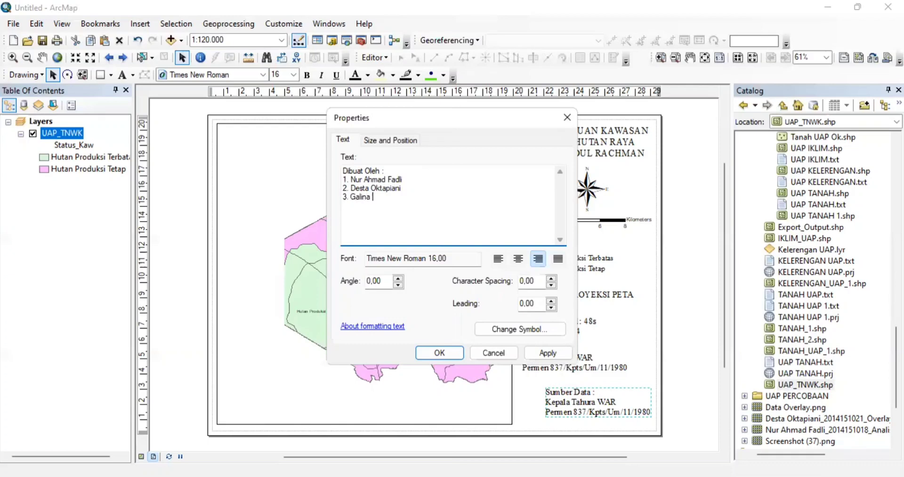
key("Return")
type("Kelompok 2")
left_click(349, 209)
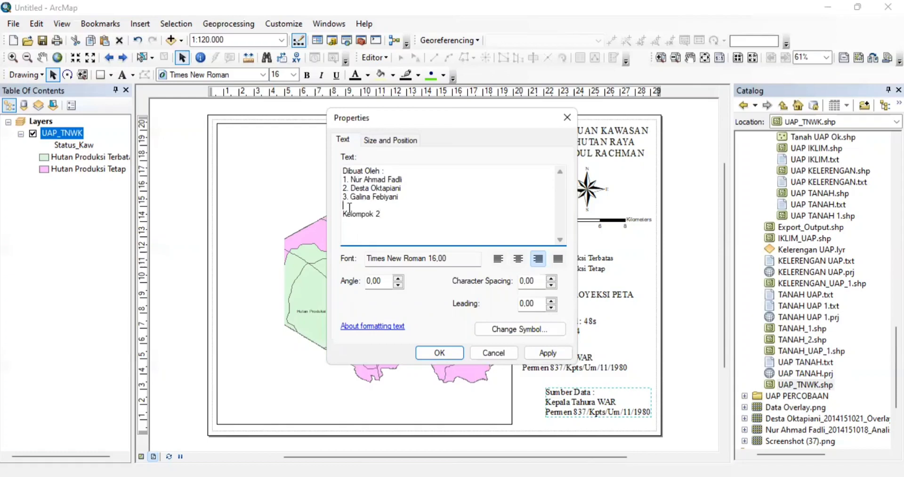
key("BackSpace")
left_click(447, 348)
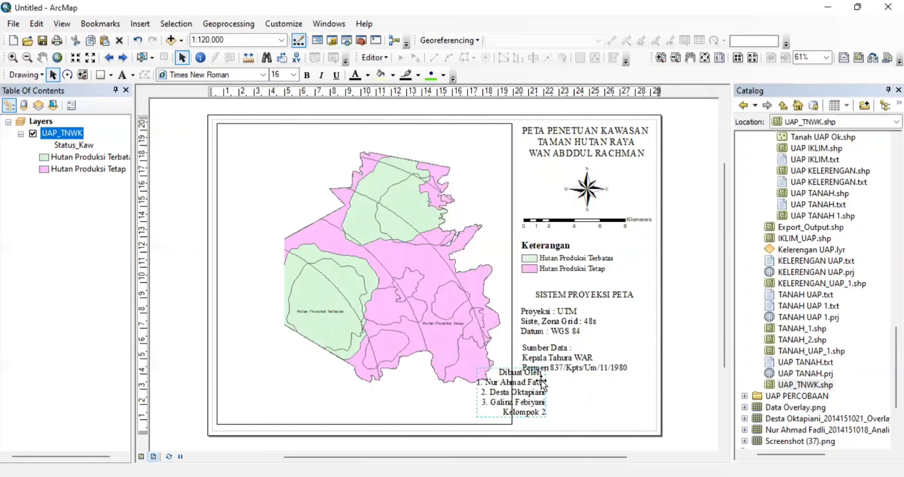
- Move the credits into the lower right corner and pan the forest map left within the frame
left_click_drag(544, 383, 649, 394)
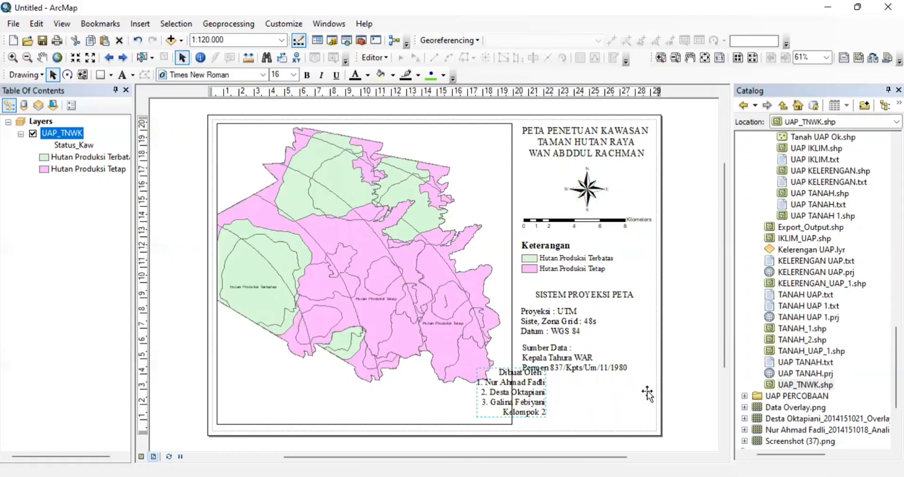
left_click(695, 365)
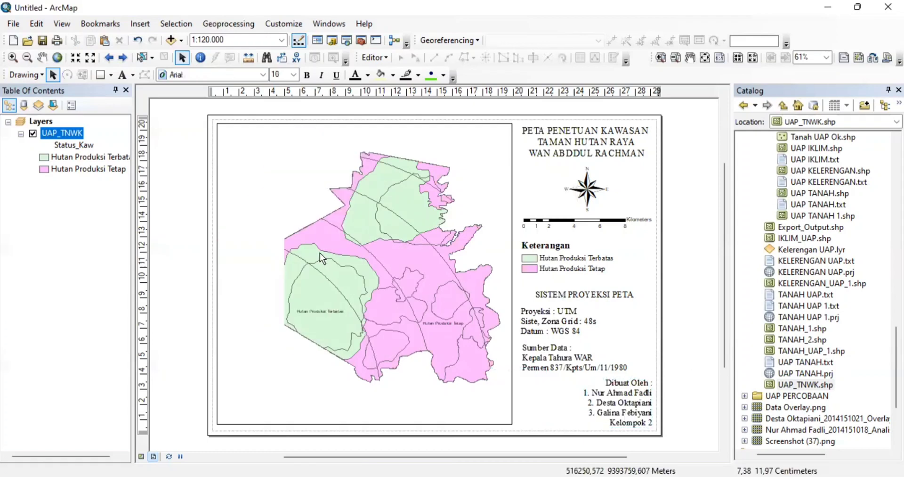
left_click(43, 55)
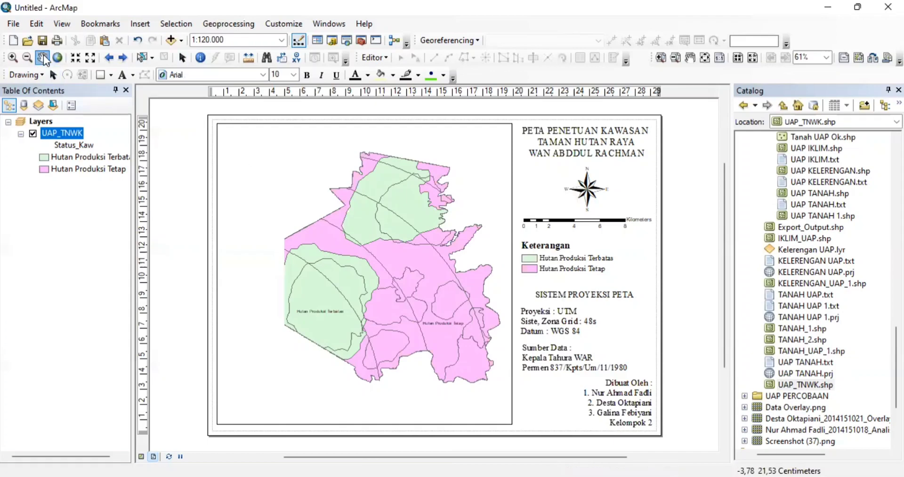
mouse_move(456, 174)
left_mouse_down()
mouse_move(409, 224)
mouse_move(424, 195)
mouse_move(454, 185)
left_mouse_up()
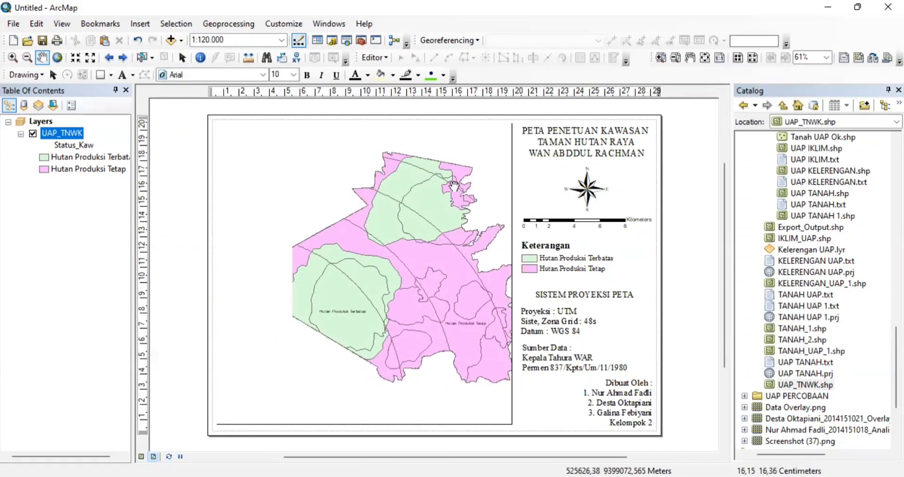
left_click_drag(467, 182, 411, 156)
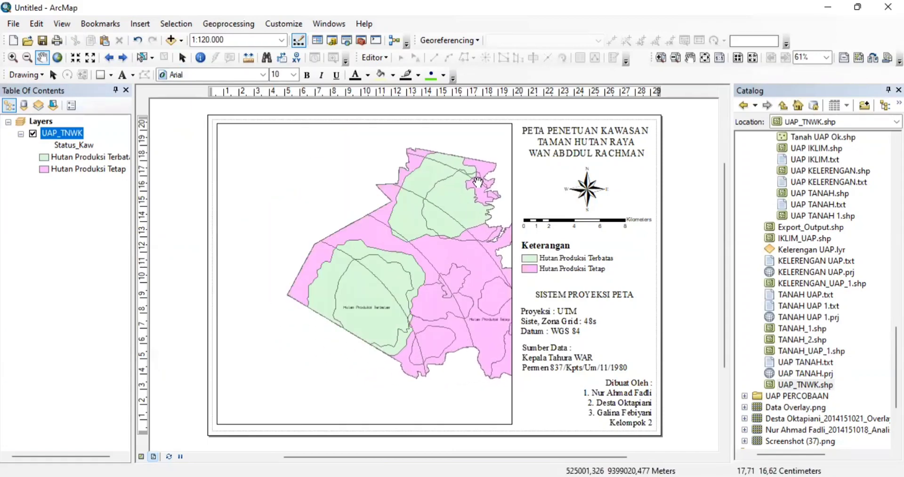
left_click_drag(478, 182, 427, 180)
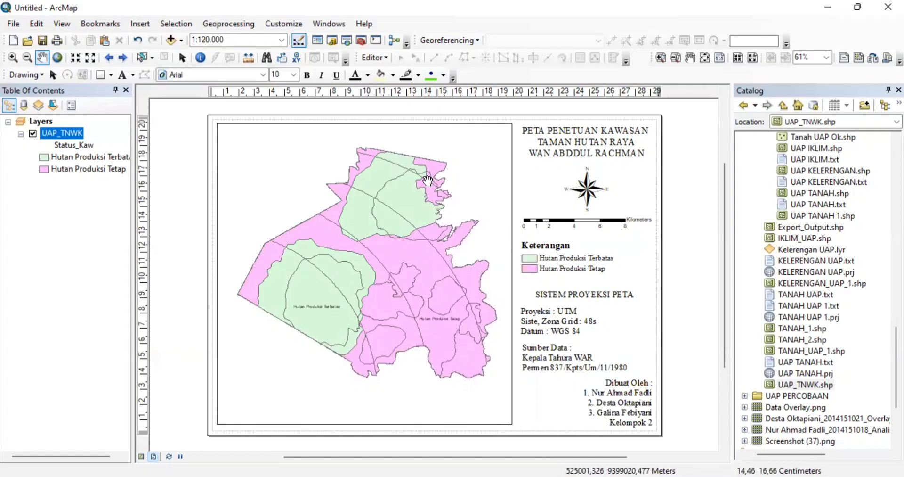
- Open the UAP_TNWK layer properties and view its General, Source and Selection pages
right_click(78, 137)
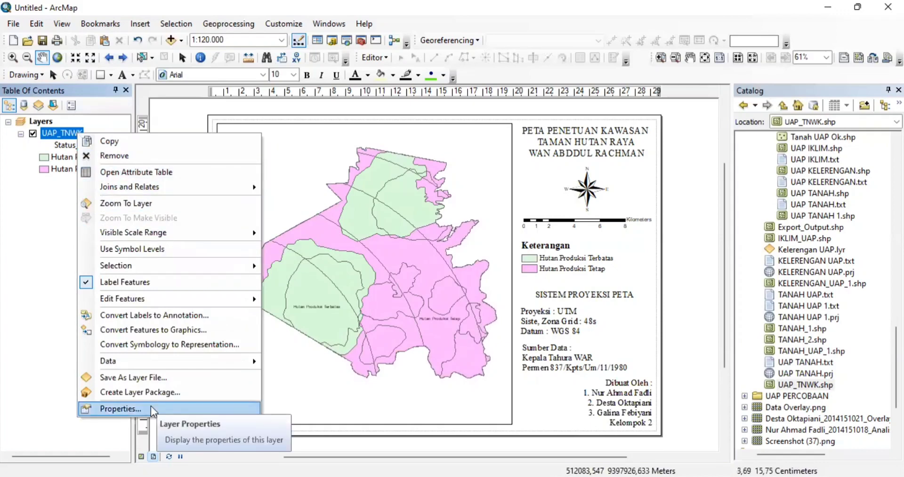
left_click(121, 408)
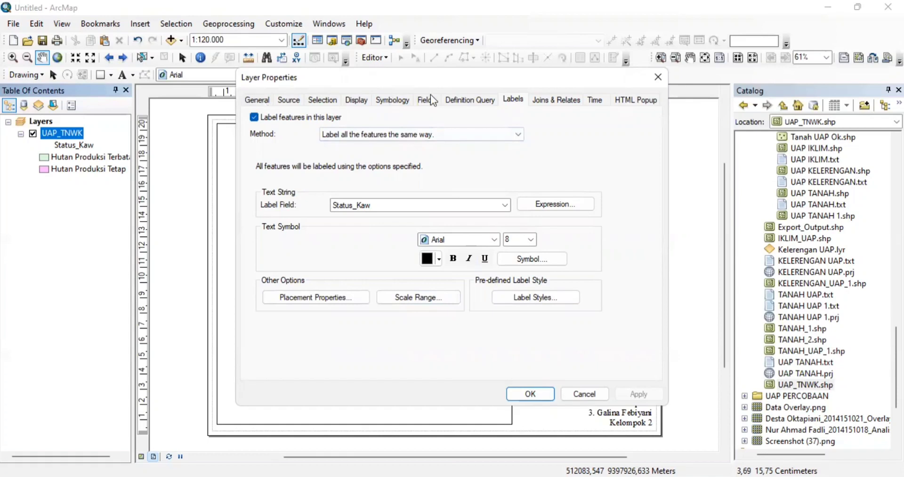
left_click(360, 101)
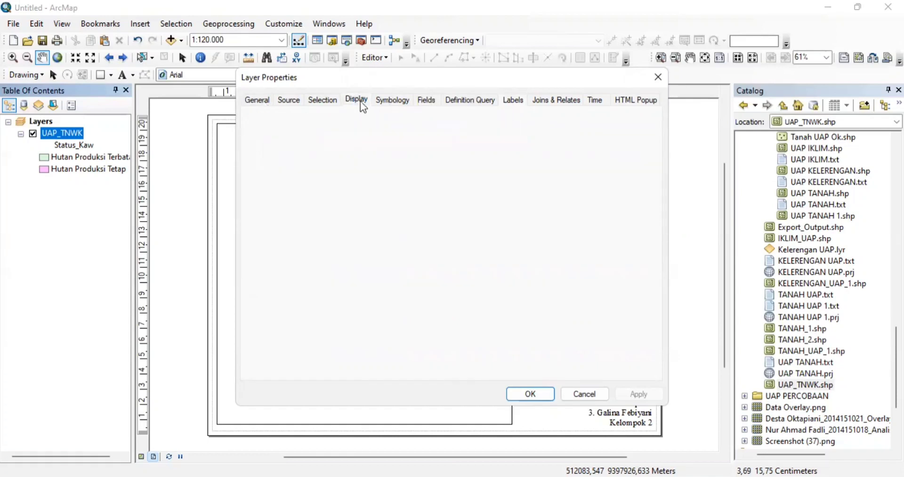
left_click(292, 101)
left_click(259, 103)
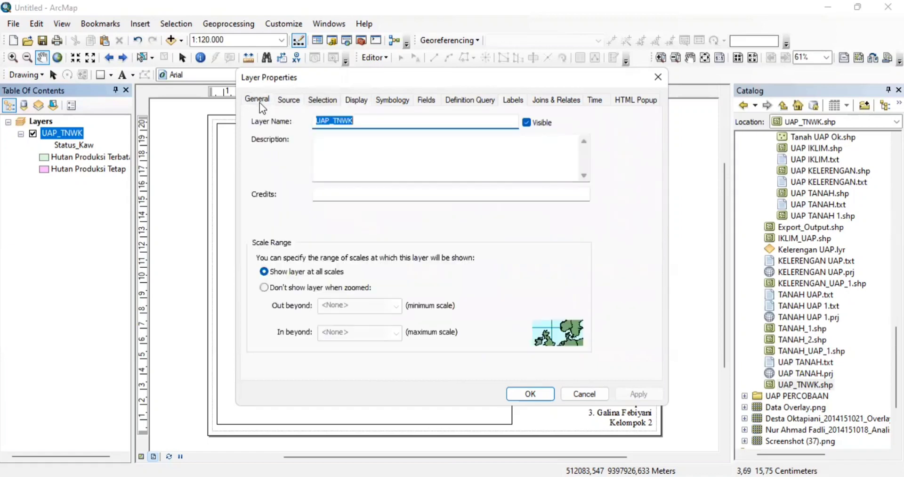
left_click(323, 101)
- Browse the Display, Symbology, Fields, Definition Query, Labels, Joins, Time and HTML Popup pages
left_click(363, 101)
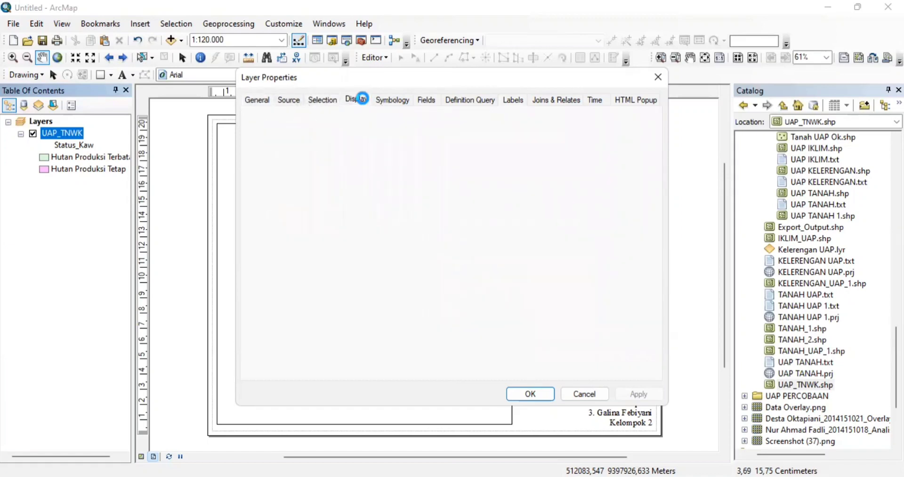
left_click(378, 99)
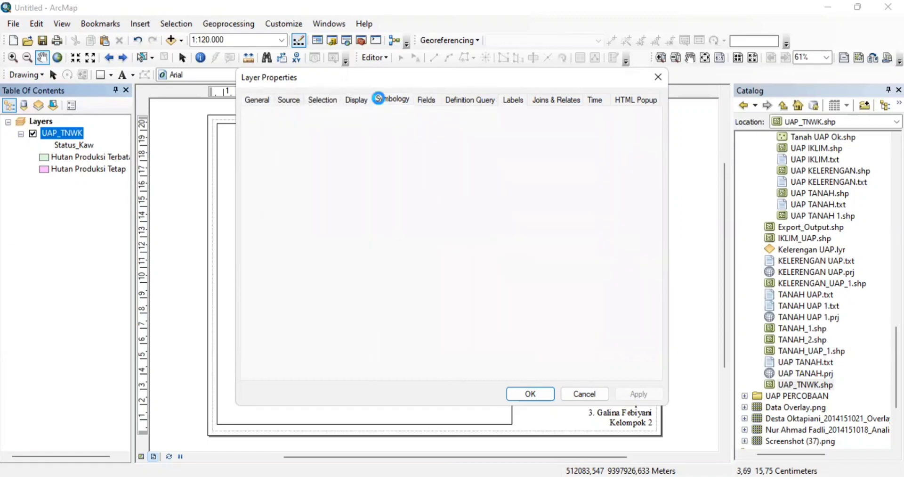
left_click(424, 99)
left_click(452, 103)
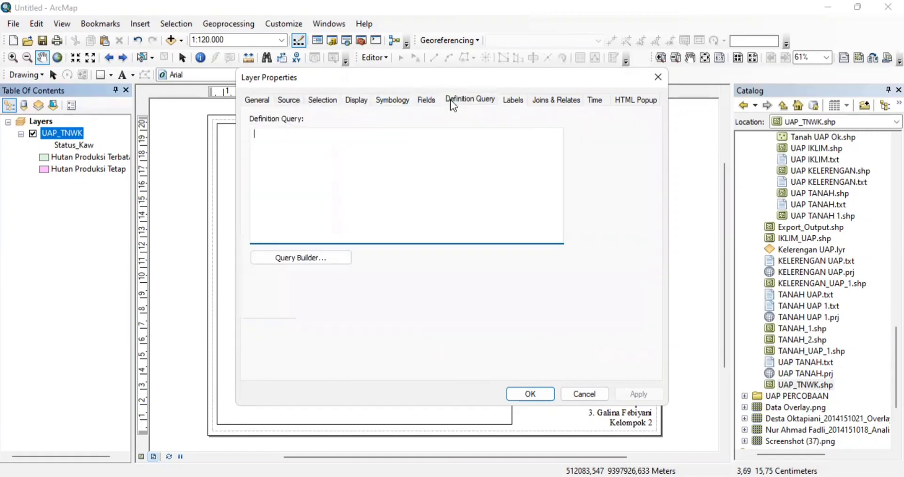
left_click(504, 99)
left_click(549, 102)
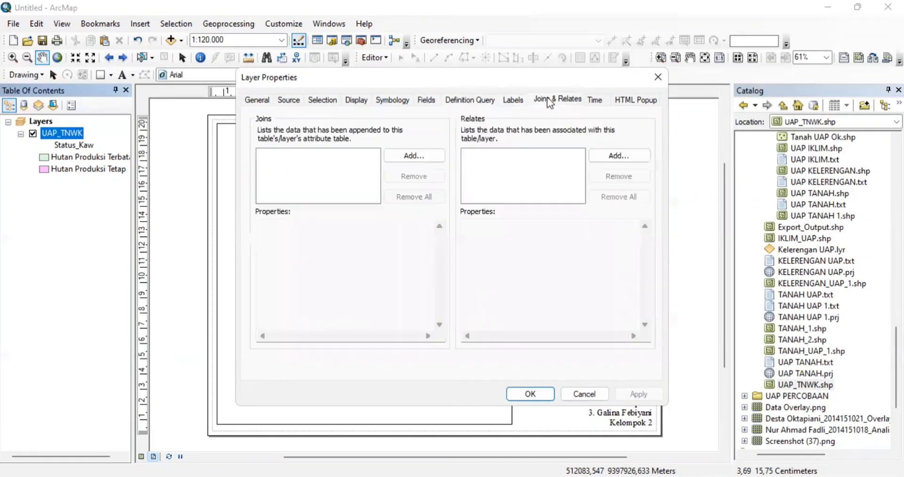
left_click(600, 104)
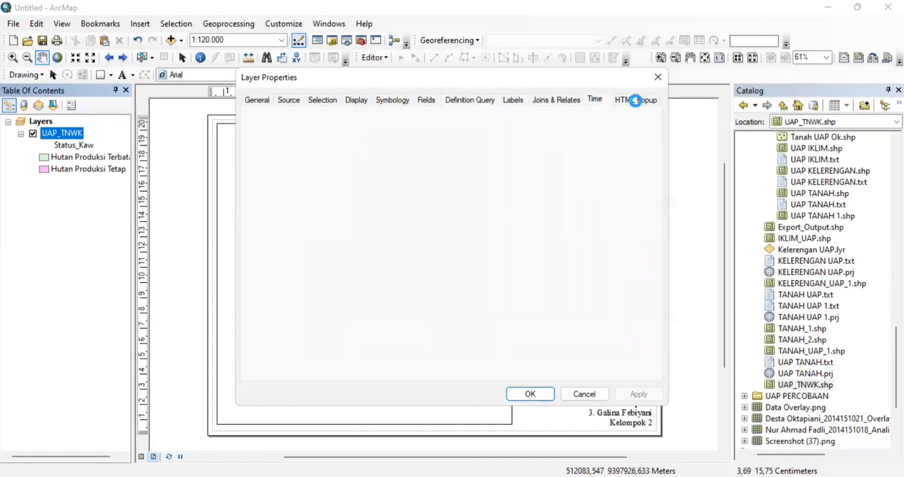
left_click(639, 104)
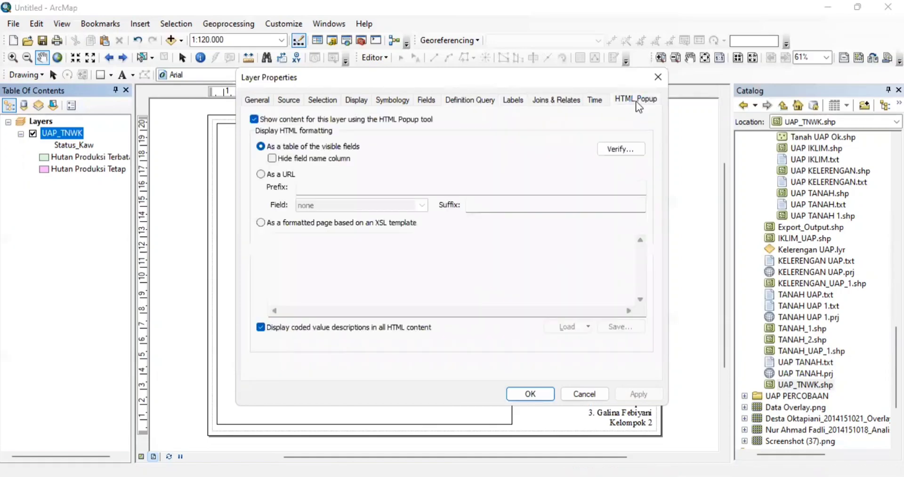
- Close the layer properties and open the Grids page of the Layers data frame properties
left_click(658, 80)
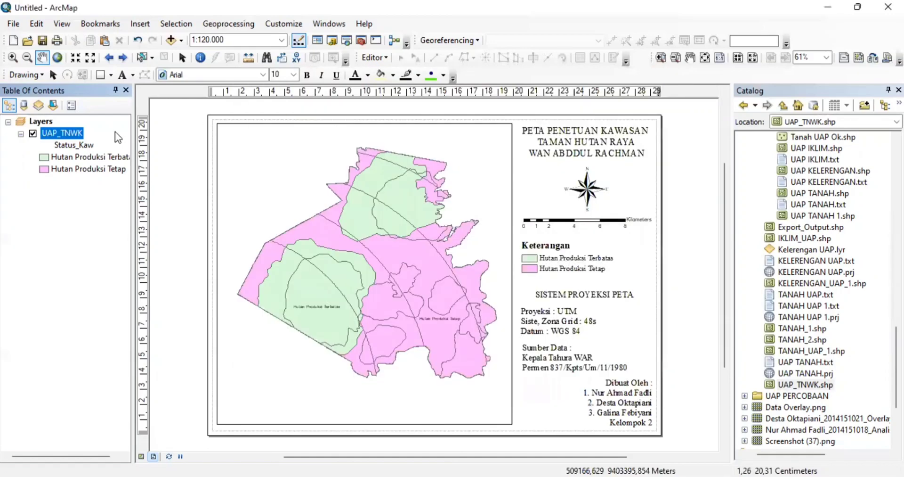
right_click(67, 133)
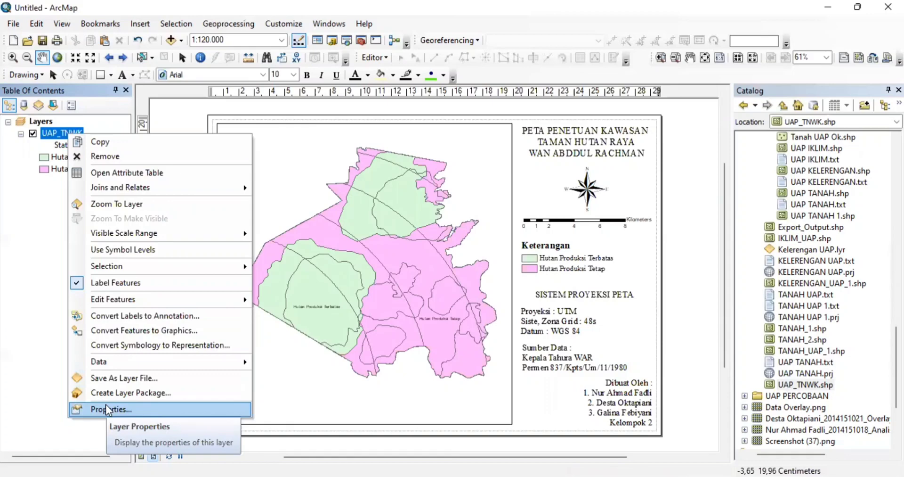
left_click(45, 121)
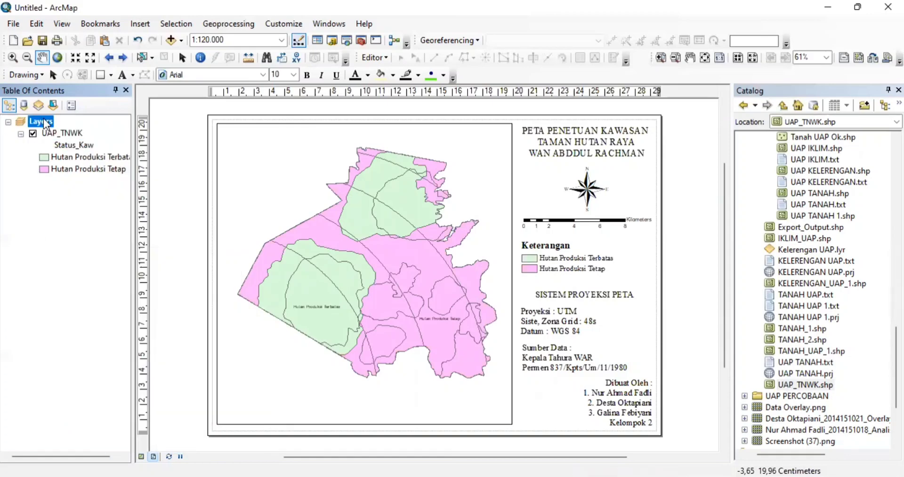
right_click(44, 121)
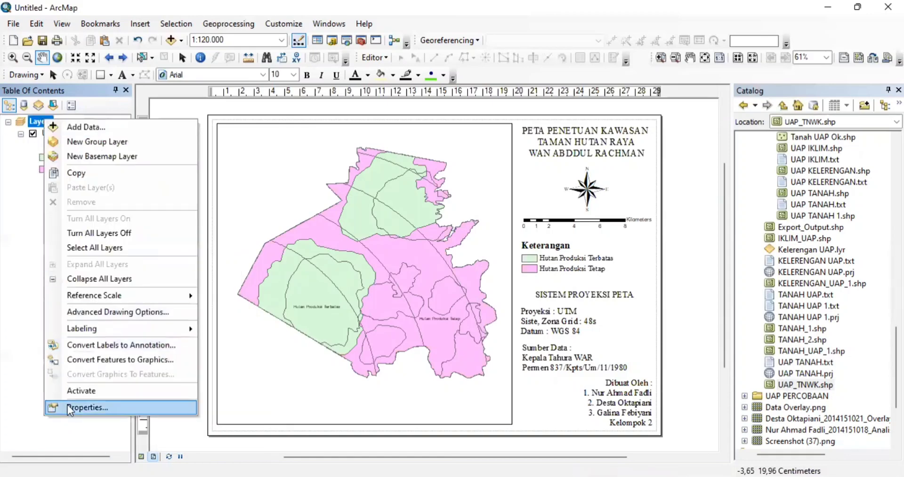
left_click(85, 407)
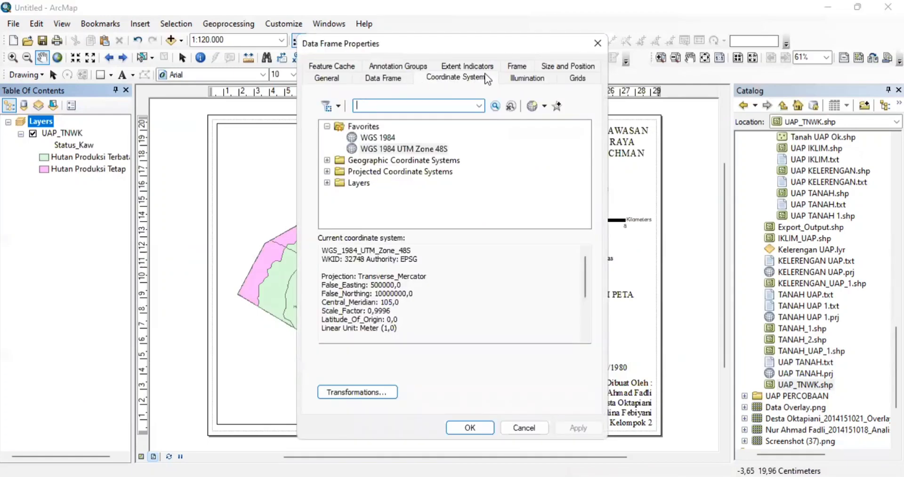
left_click(567, 78)
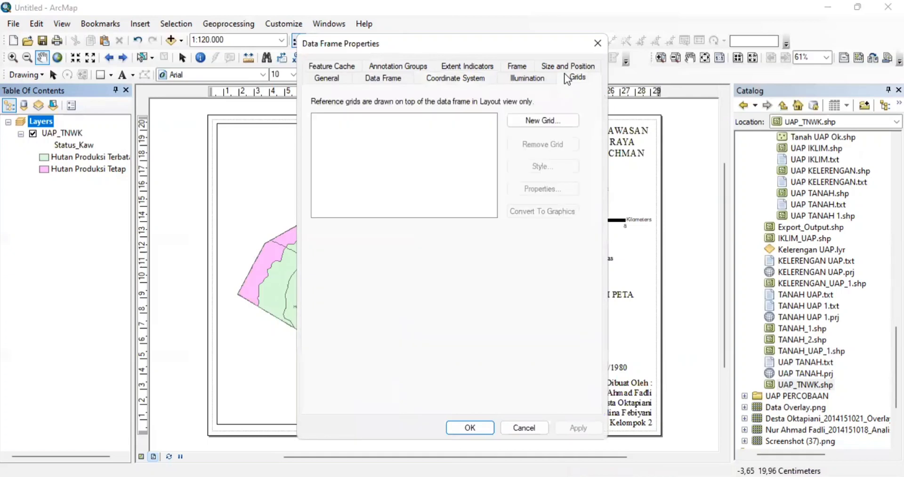
- Create a Measured Grid with 4000 m intervals and axis labels, and apply it
left_click(542, 120)
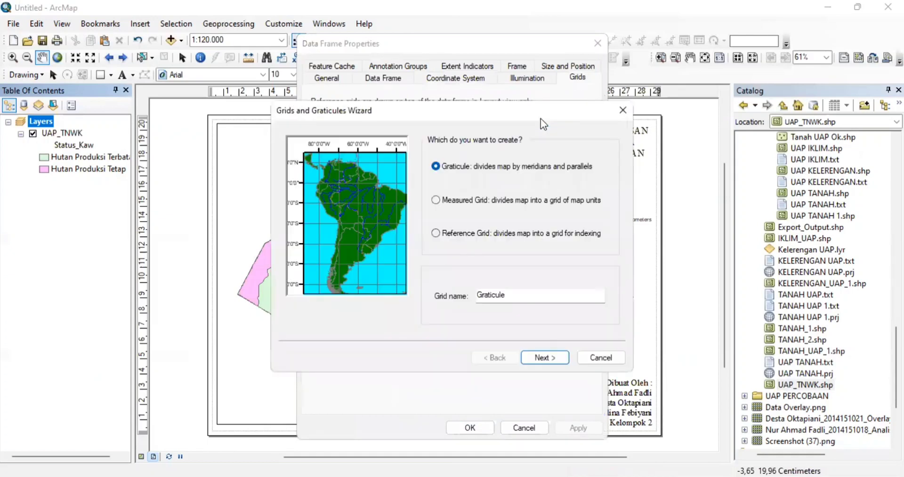
left_click(436, 203)
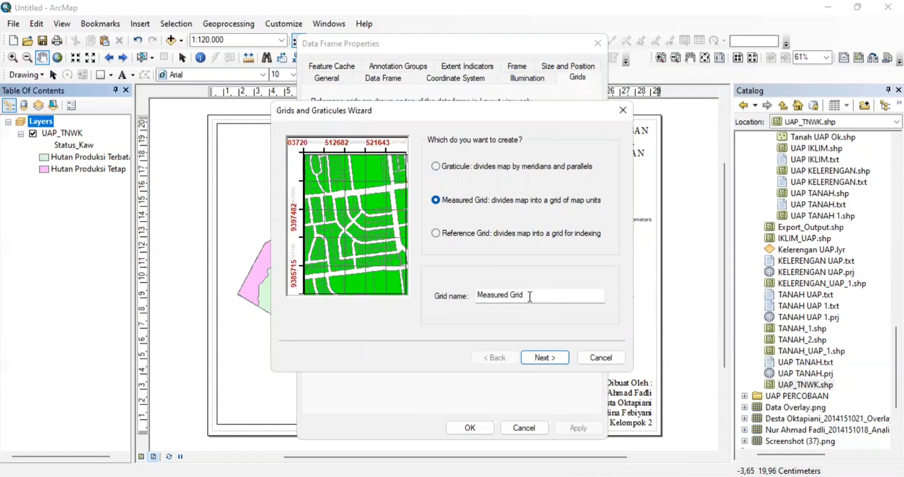
left_click(547, 356)
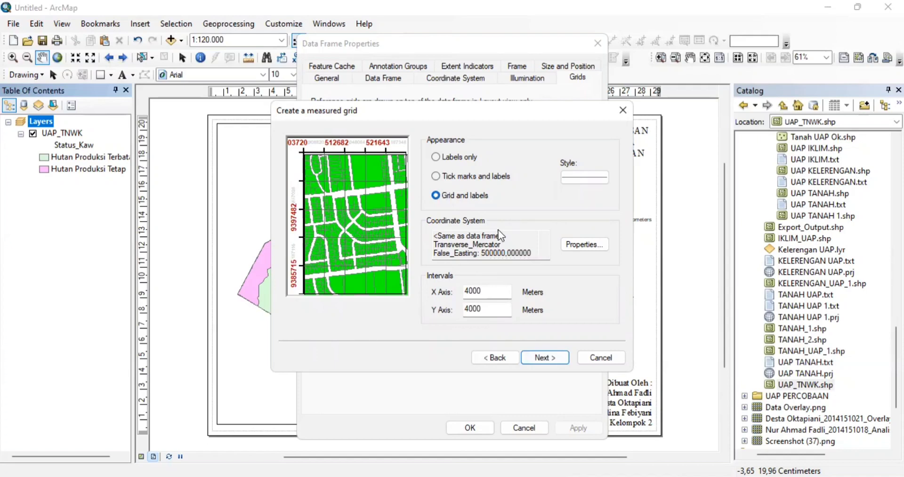
left_click(547, 355)
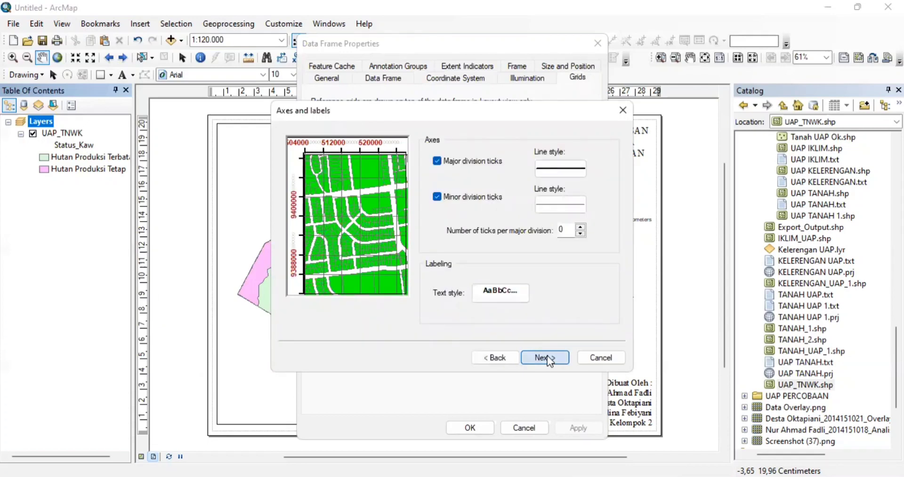
left_click(547, 357)
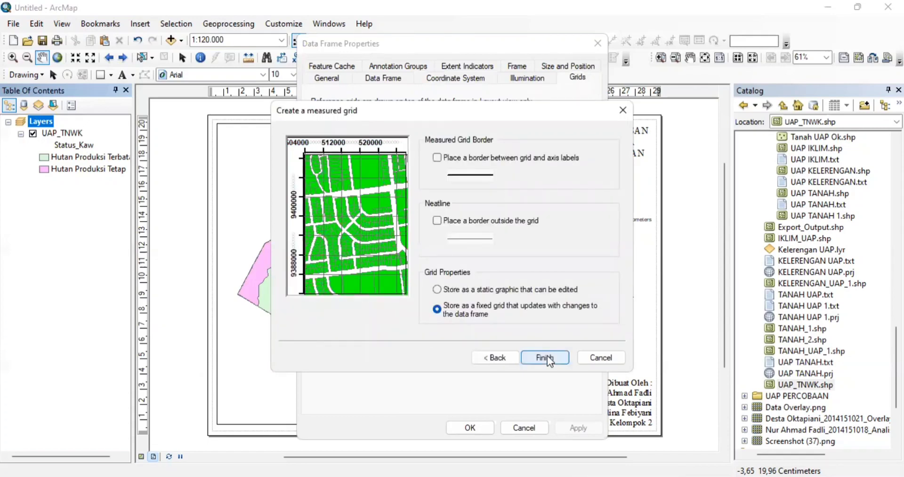
left_click(546, 357)
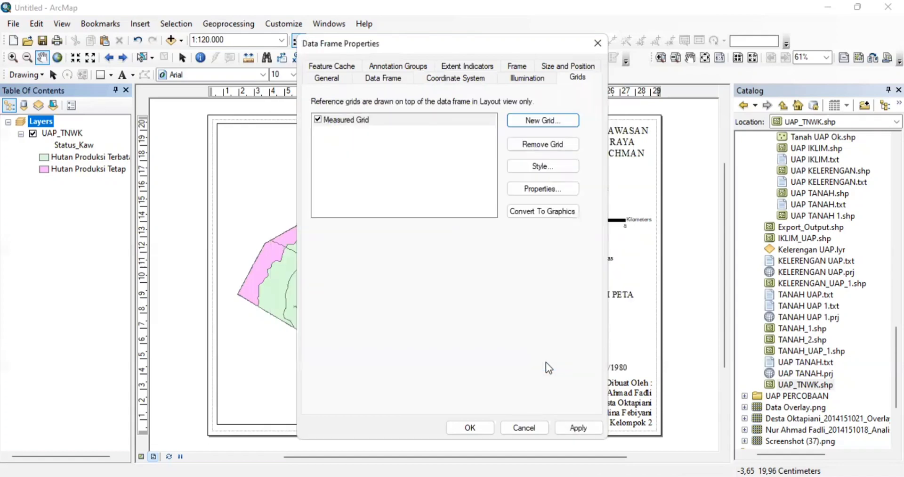
left_click(568, 428)
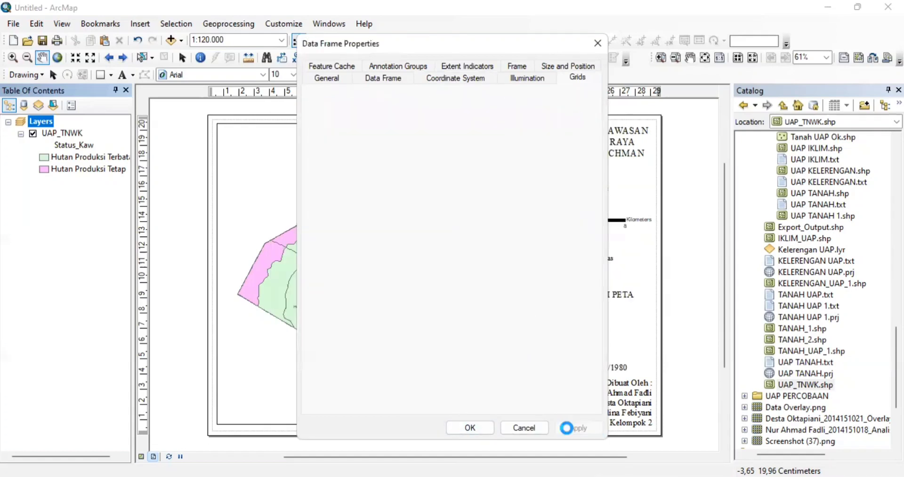
left_click(462, 428)
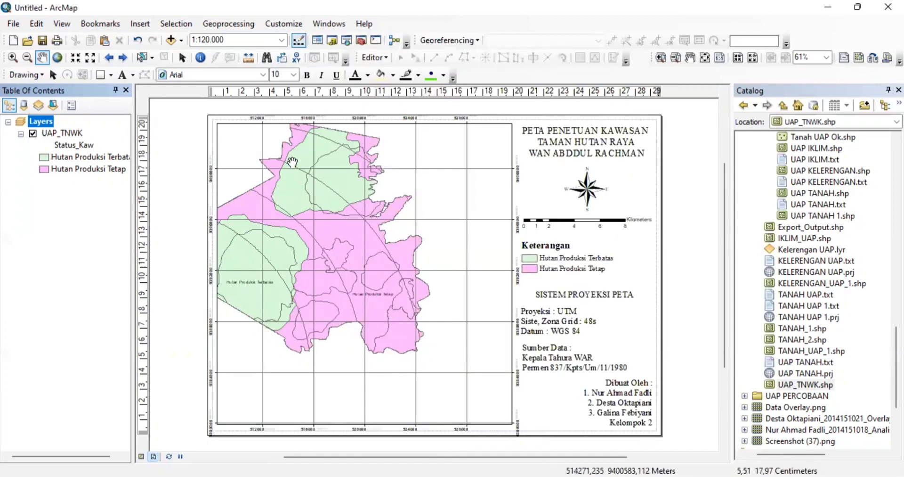
- Pan the forest map right and down so it fills the gridded data frame better
left_click_drag(297, 163, 351, 175)
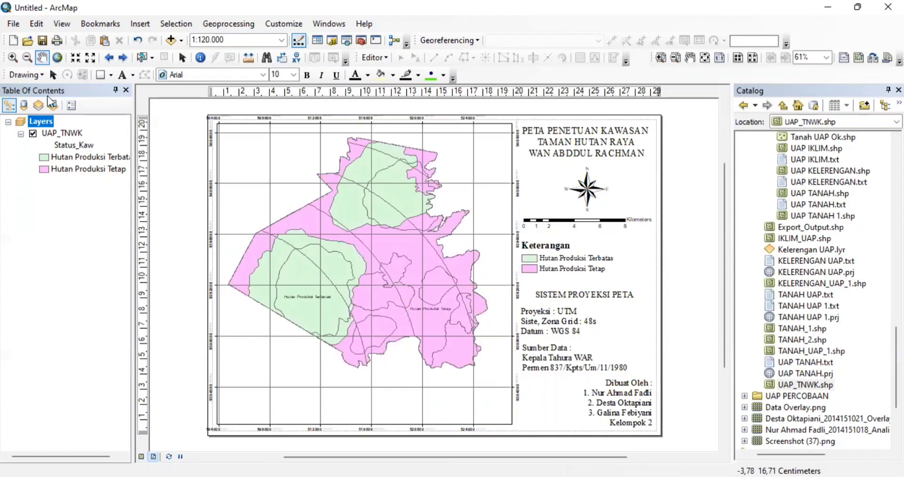
- Open the Measured Grid's label number format from the Layers data frame properties
left_click(49, 121)
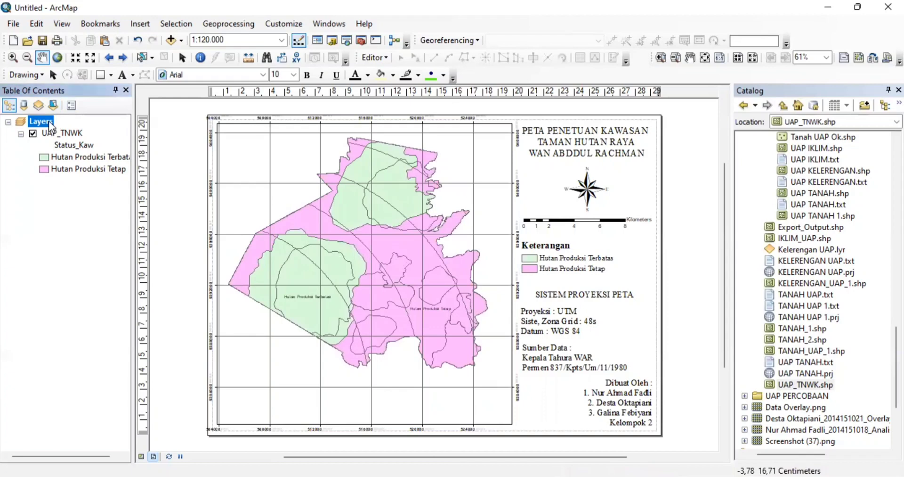
right_click(49, 121)
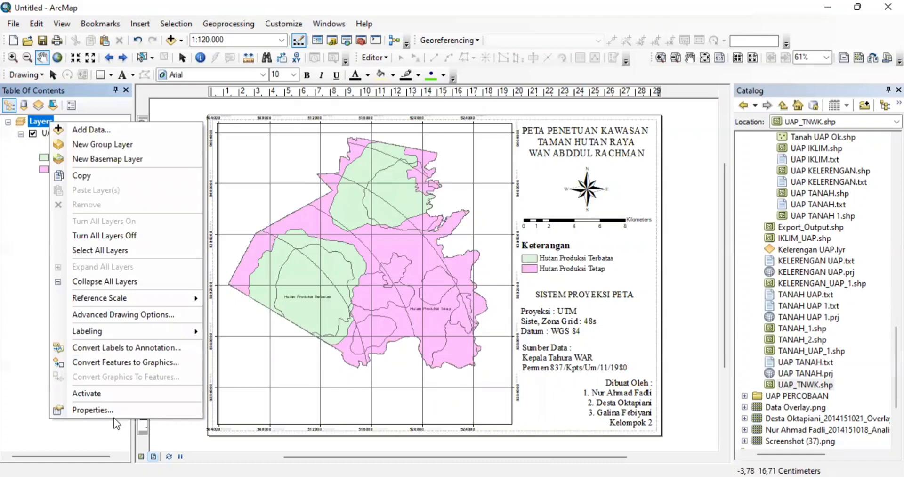
left_click(144, 408)
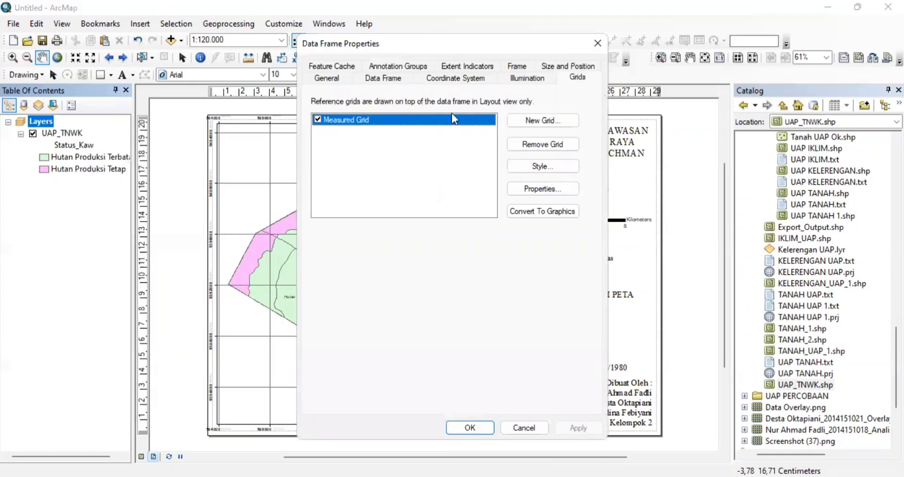
left_click(541, 190)
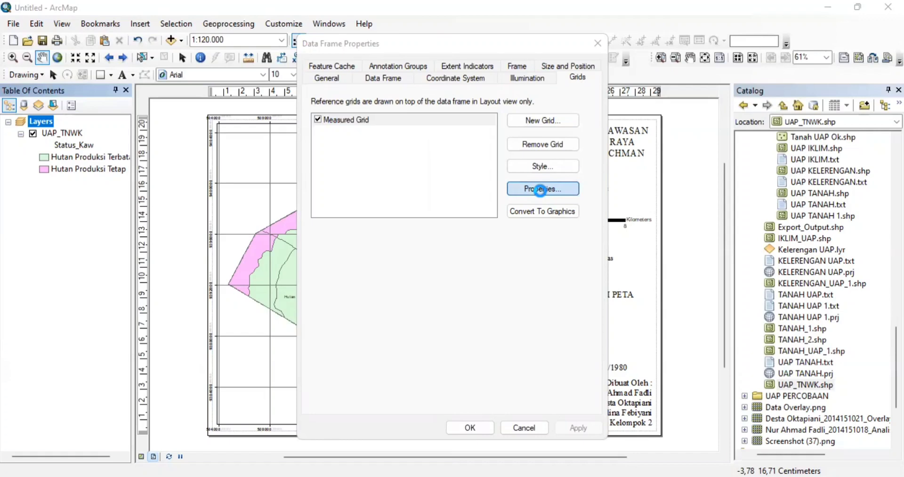
left_click(541, 189)
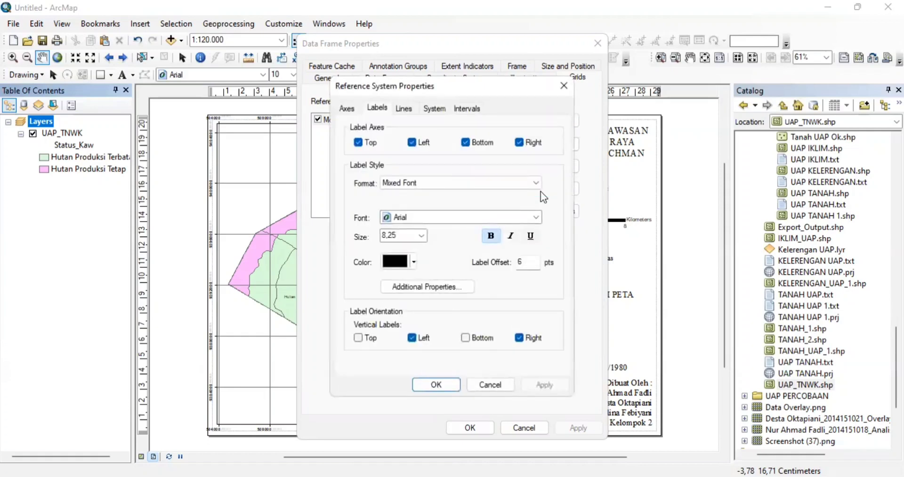
left_click(450, 288)
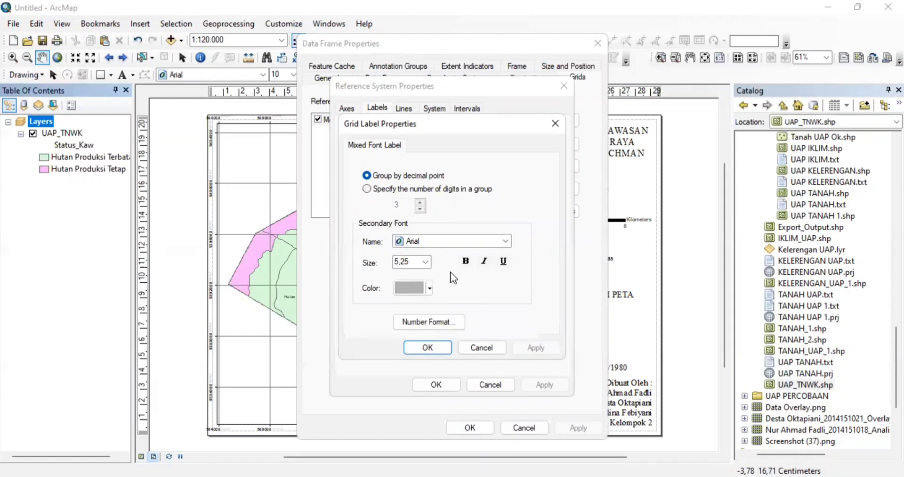
left_click(437, 323)
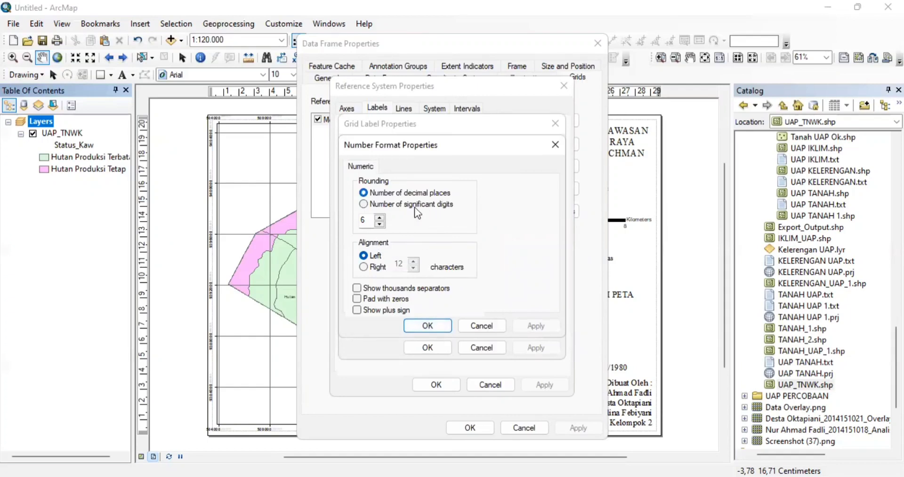
- Lower the grid label decimal places to 0 and confirm the label dialogs
left_click(380, 224)
left_click(379, 224)
left_click(380, 224)
left_click(380, 224)
left_click(379, 225)
left_click(379, 225)
left_click(436, 325)
left_click(436, 352)
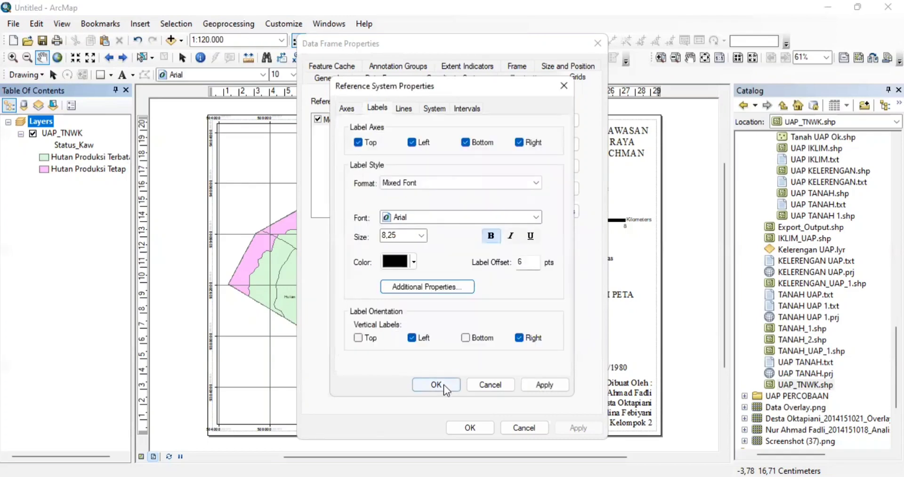
left_click(436, 384)
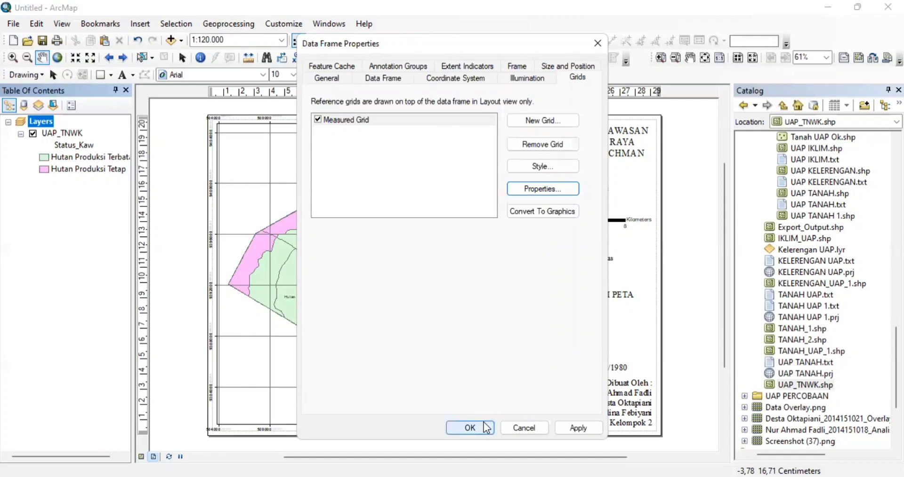
- Apply the grid settings, shift the forest map in its frame, and cancel an attempted neatline
left_click(487, 427)
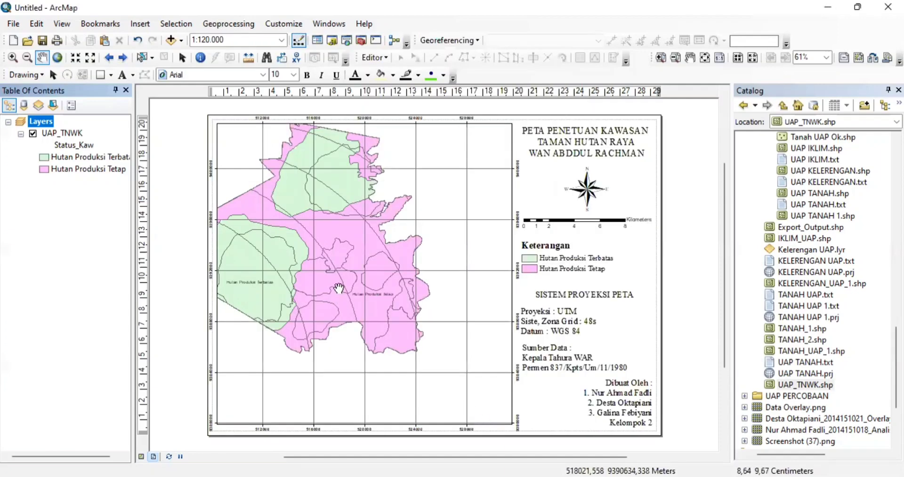
left_click_drag(338, 289, 402, 301)
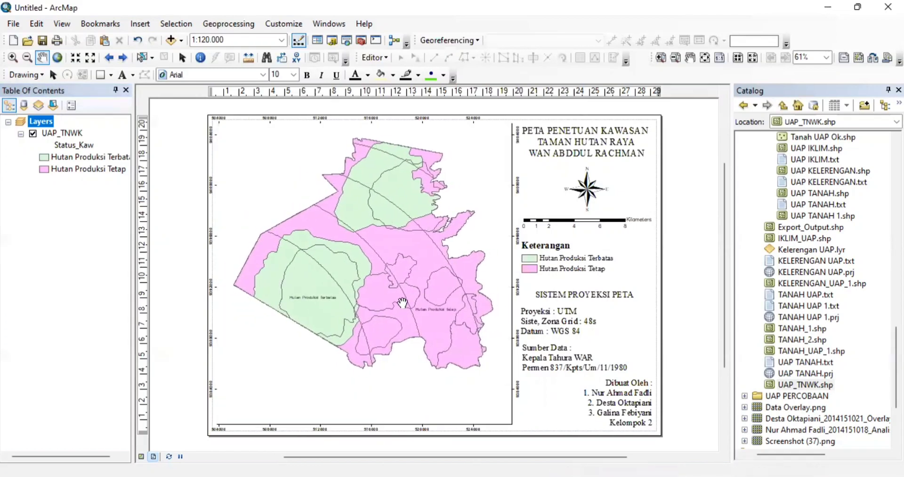
left_click(142, 25)
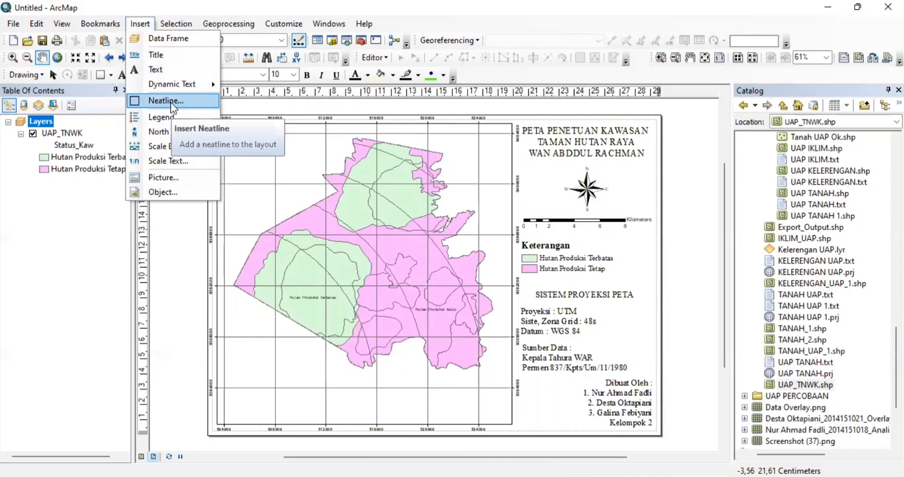
left_click(170, 102)
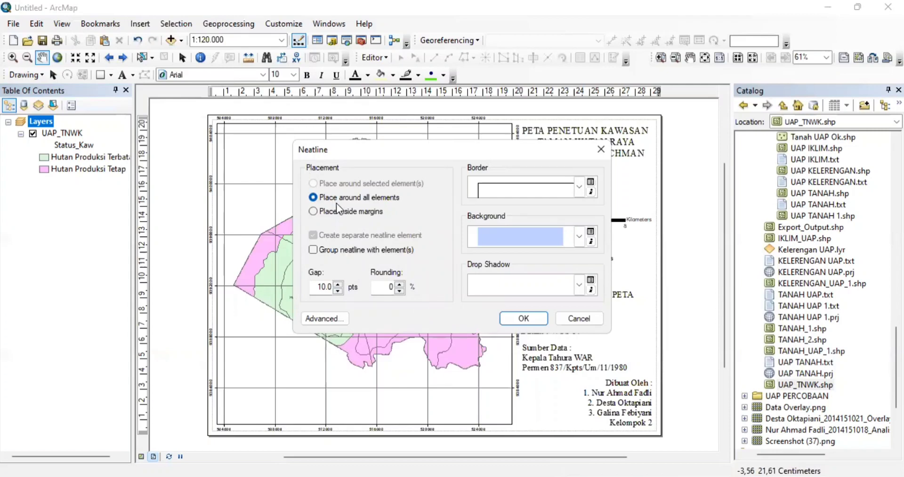
left_click(579, 318)
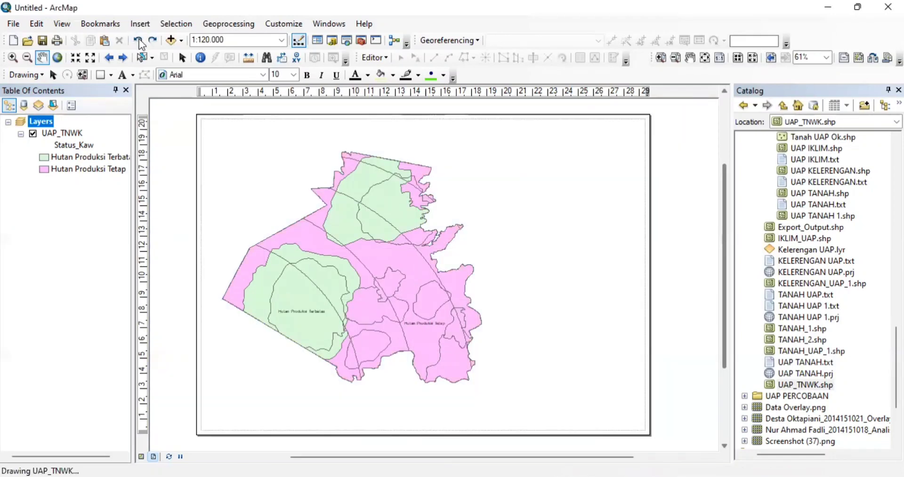
- Undo and redo to restore the title, legend and text and remove the stray blue frame
left_click(137, 40)
left_click(151, 41)
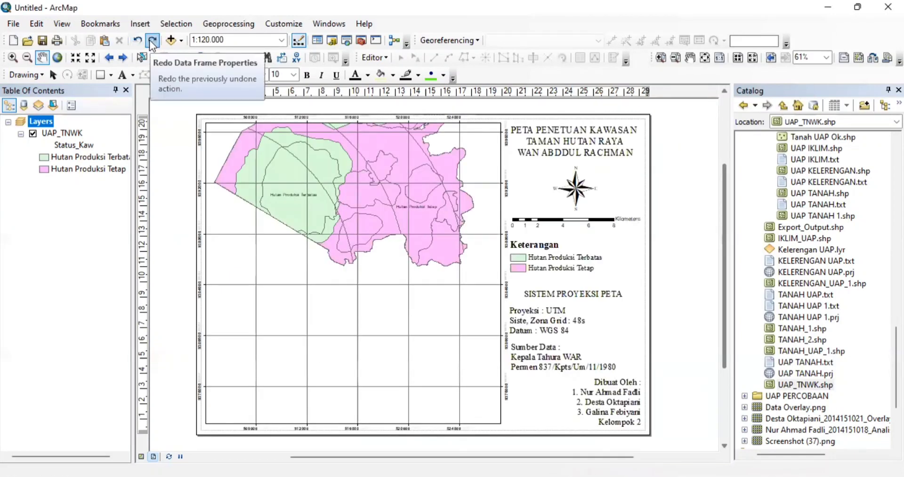
left_click(152, 42)
left_click(152, 41)
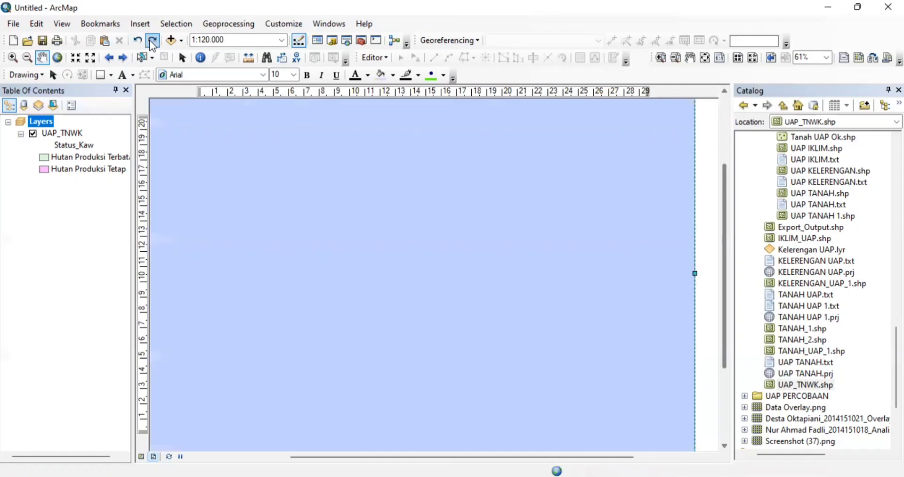
left_click(138, 41)
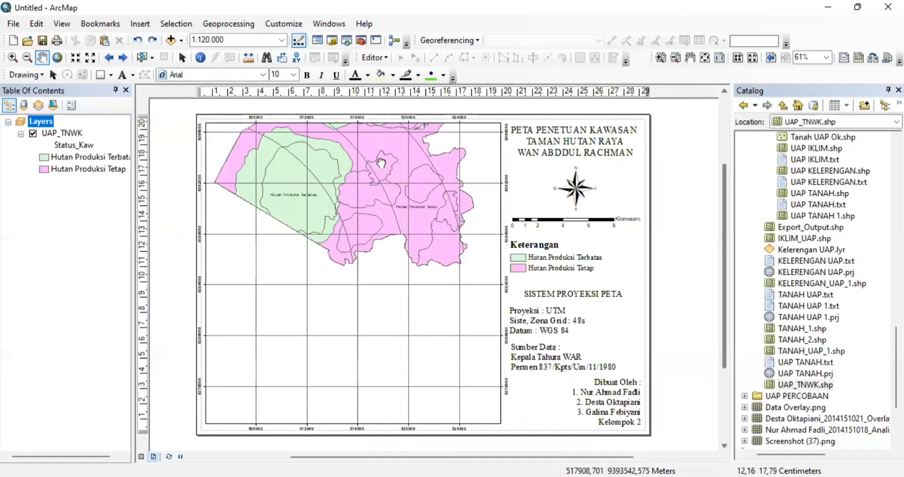
- Pan the forest map back to the centre of its 4000 m grid frame
left_click_drag(381, 163, 389, 274)
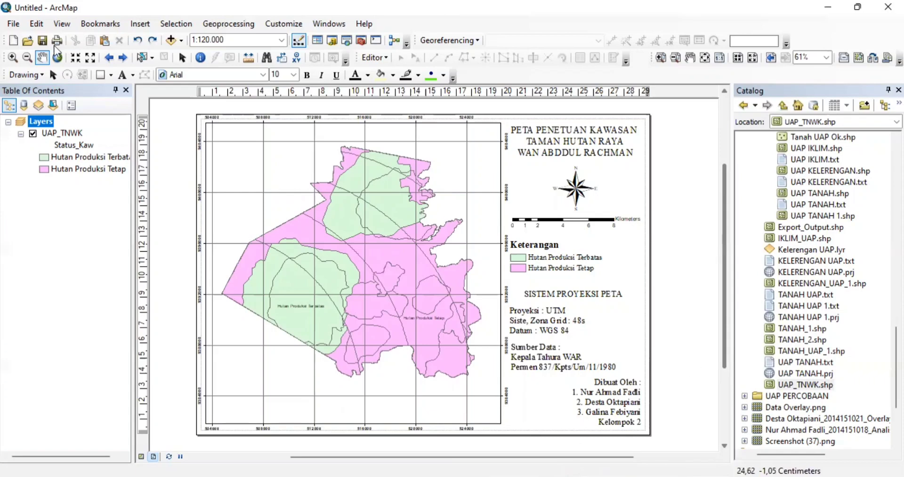
- Export Map to a 300 dpi JPEG 'PETA KAWASAN TAHURA WAR' saved in the UAP GIS folder
left_click(15, 24)
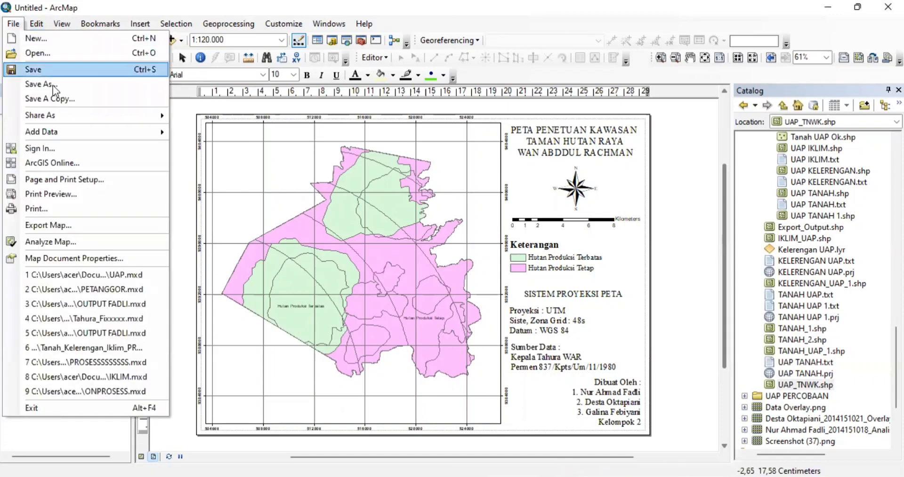
left_click(70, 229)
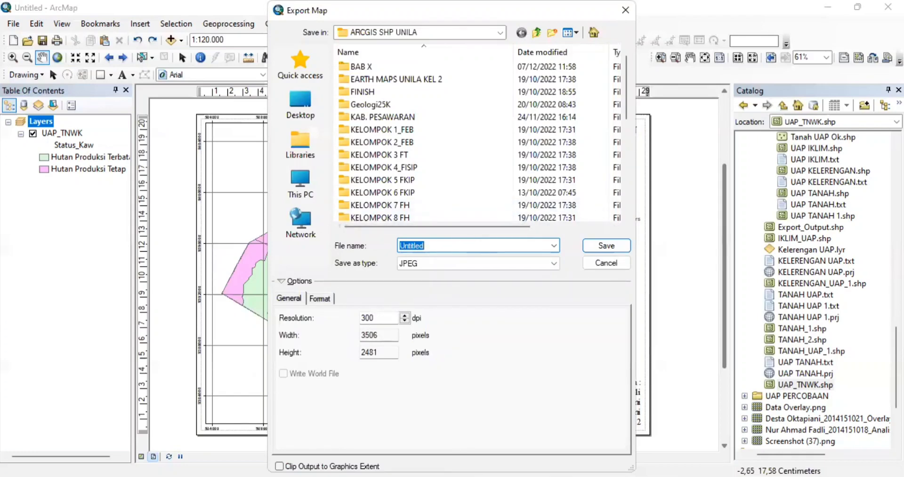
type("PETA")
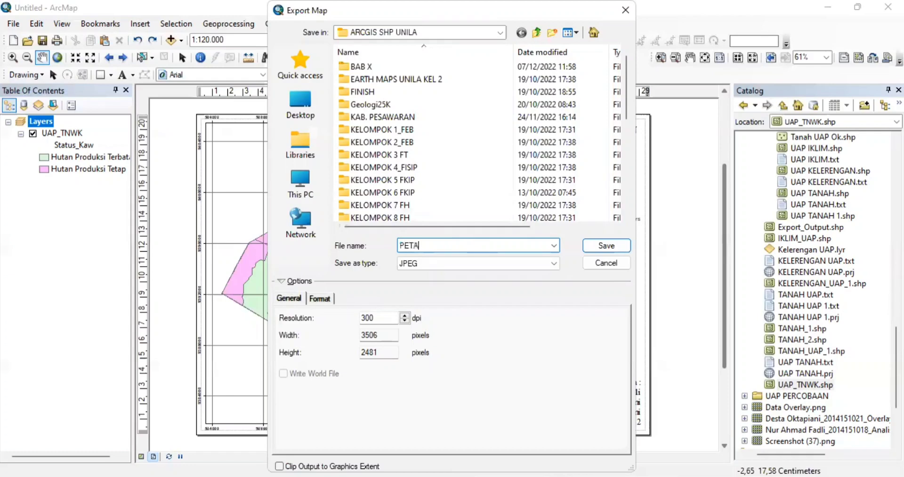
type(" KAWASAN")
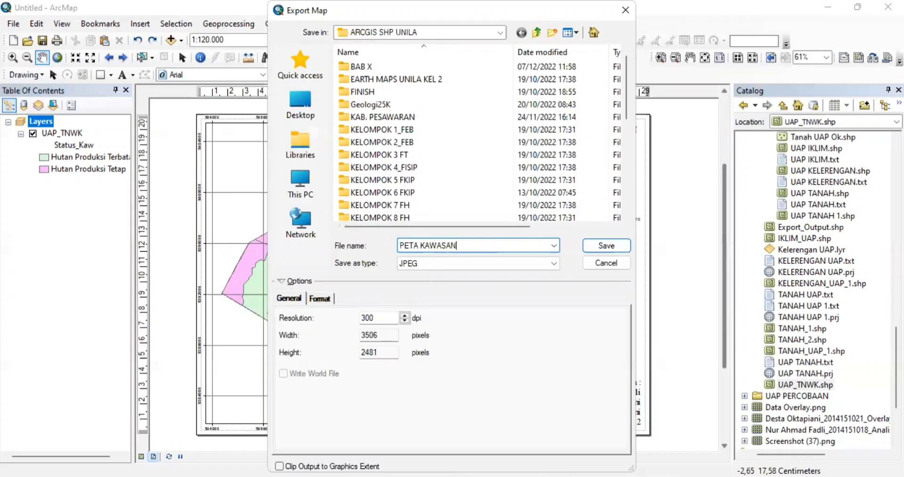
type(" TAHURA WAR")
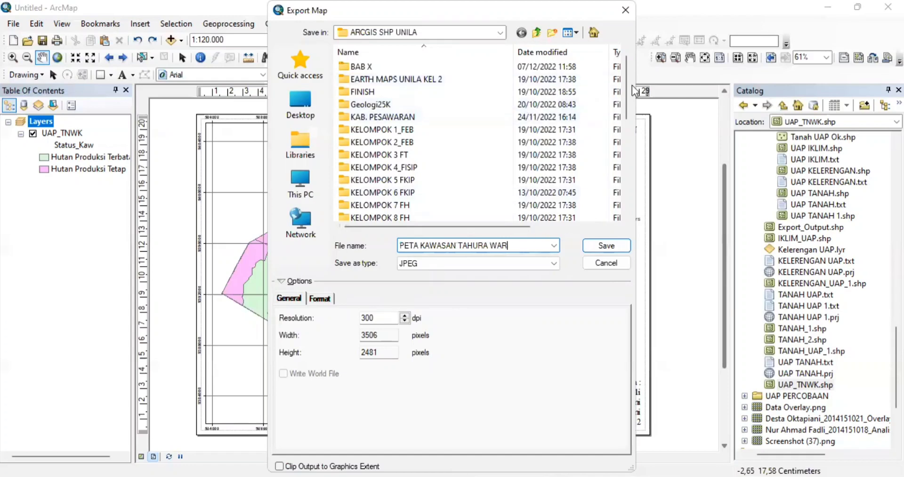
left_click_drag(625, 81, 620, 170)
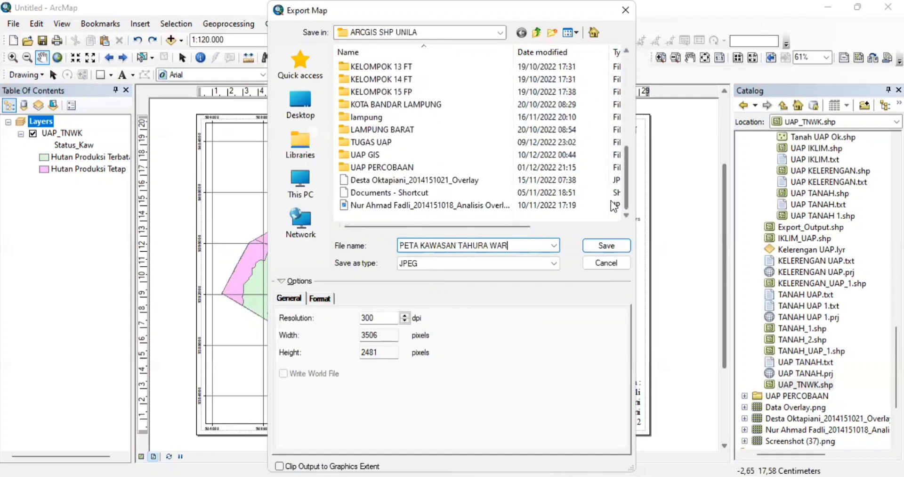
double_click(392, 154)
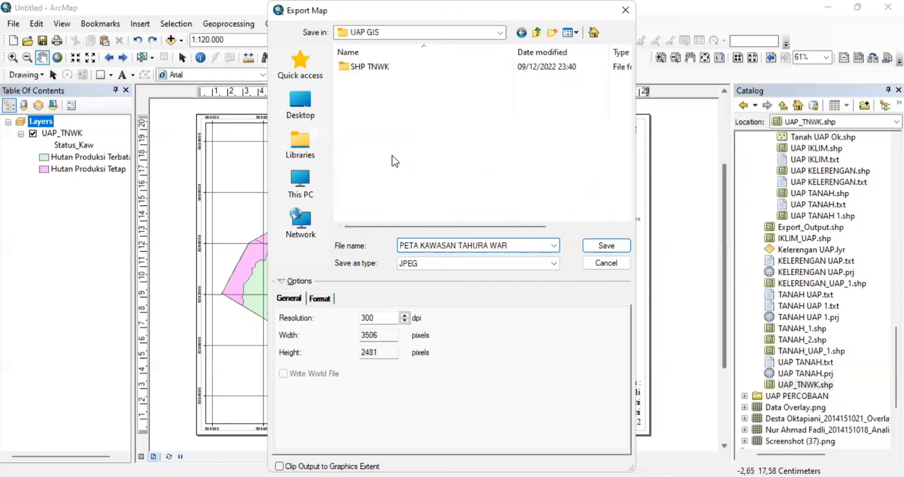
left_click(603, 249)
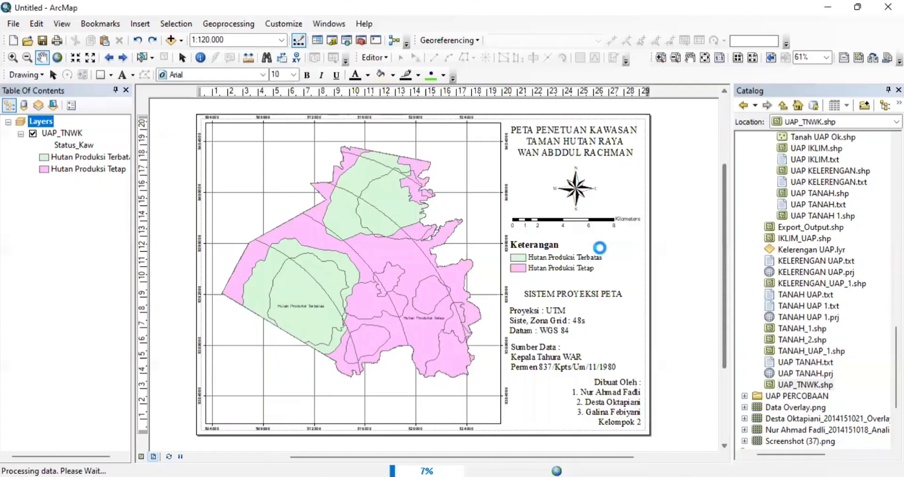